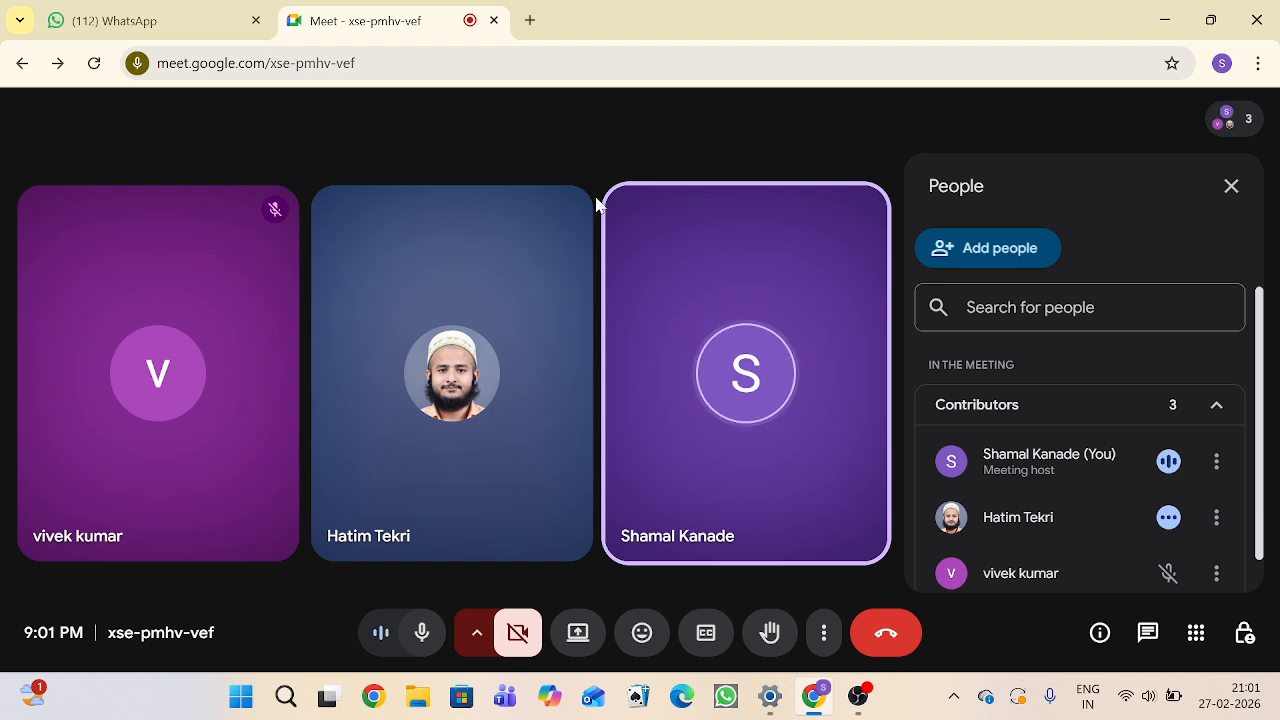
Step: Admit the participant waiting in the lobby into the meeting
mouse_move(500, 400)
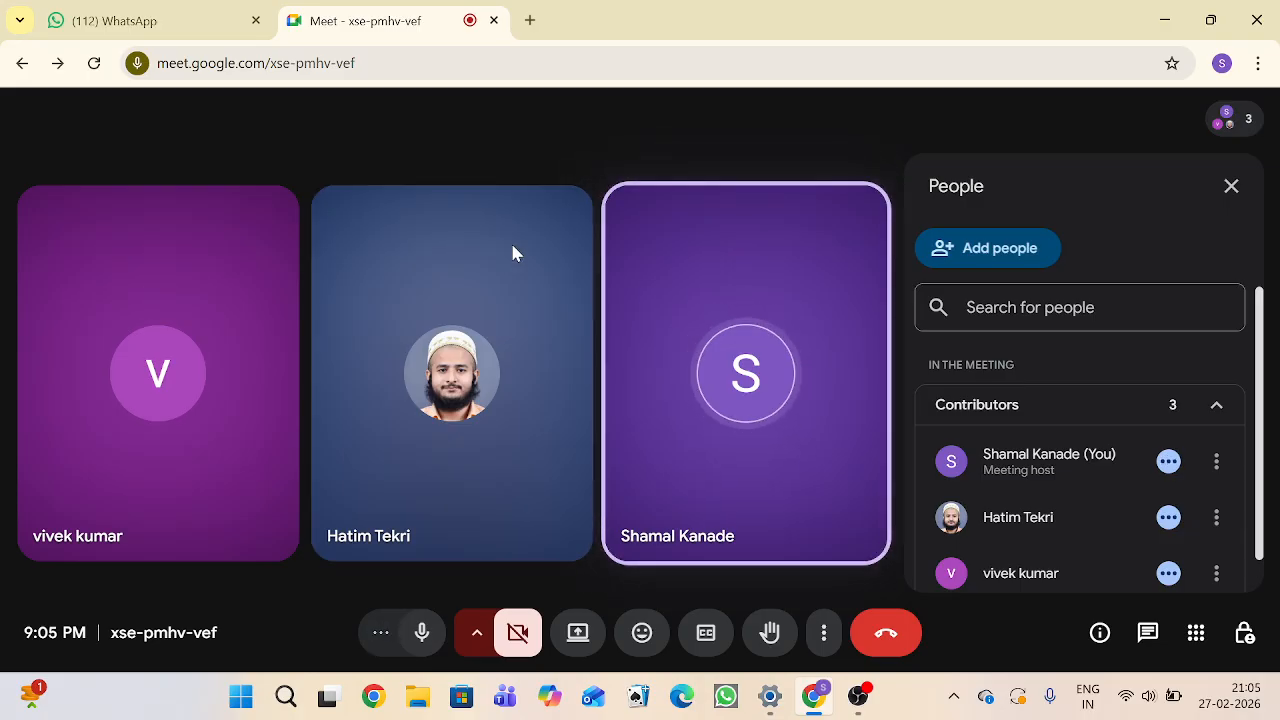
mouse_move(551, 243)
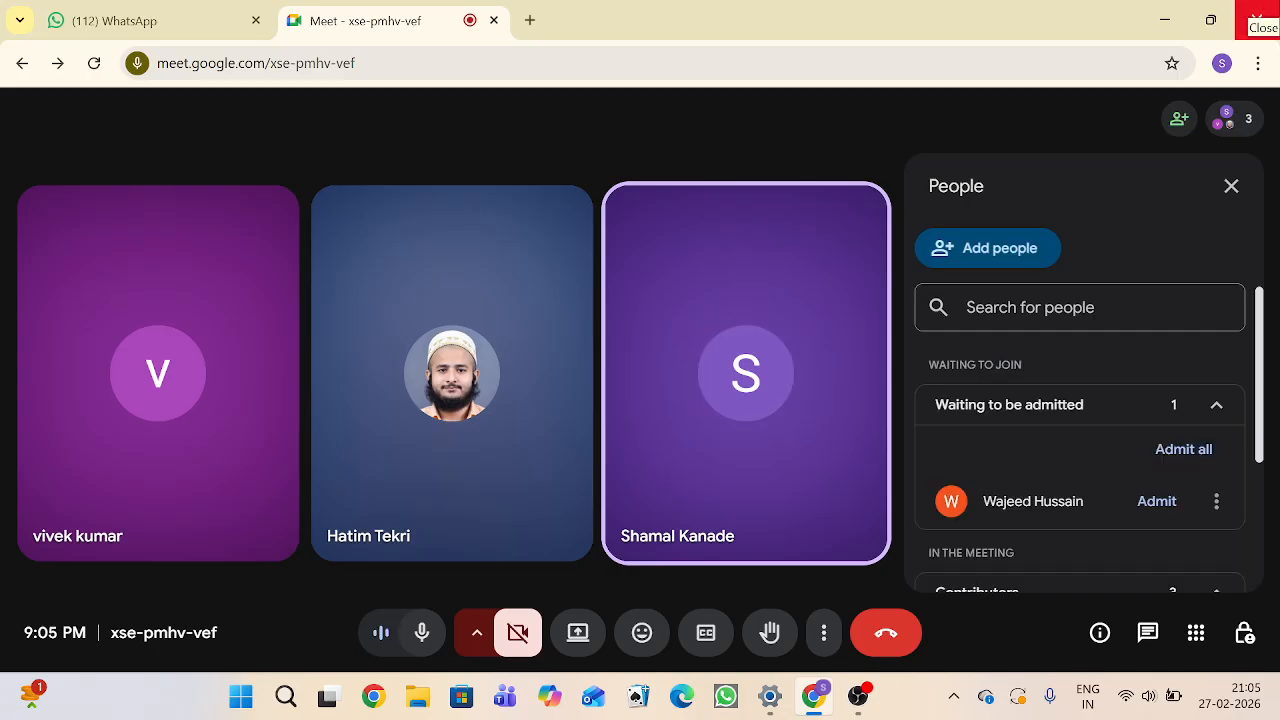
left_click(1157, 502)
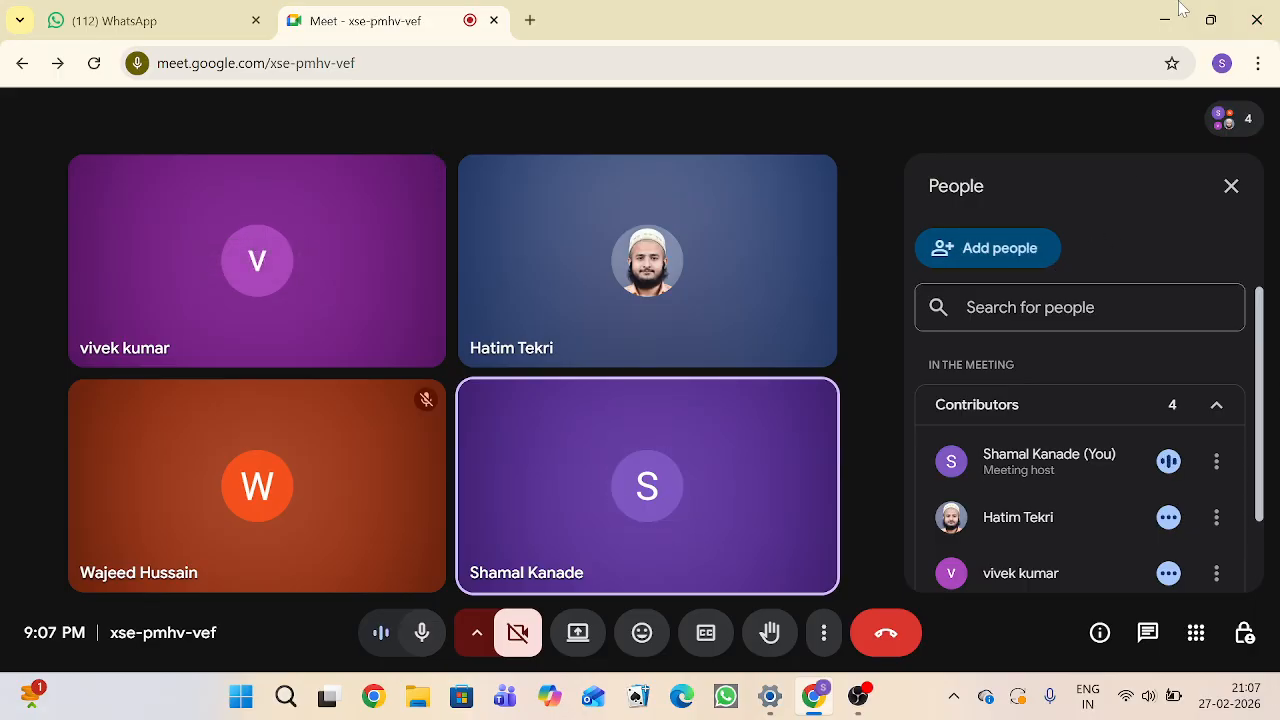
Step: Start presenting the entire screen to the meeting
left_click(578, 633)
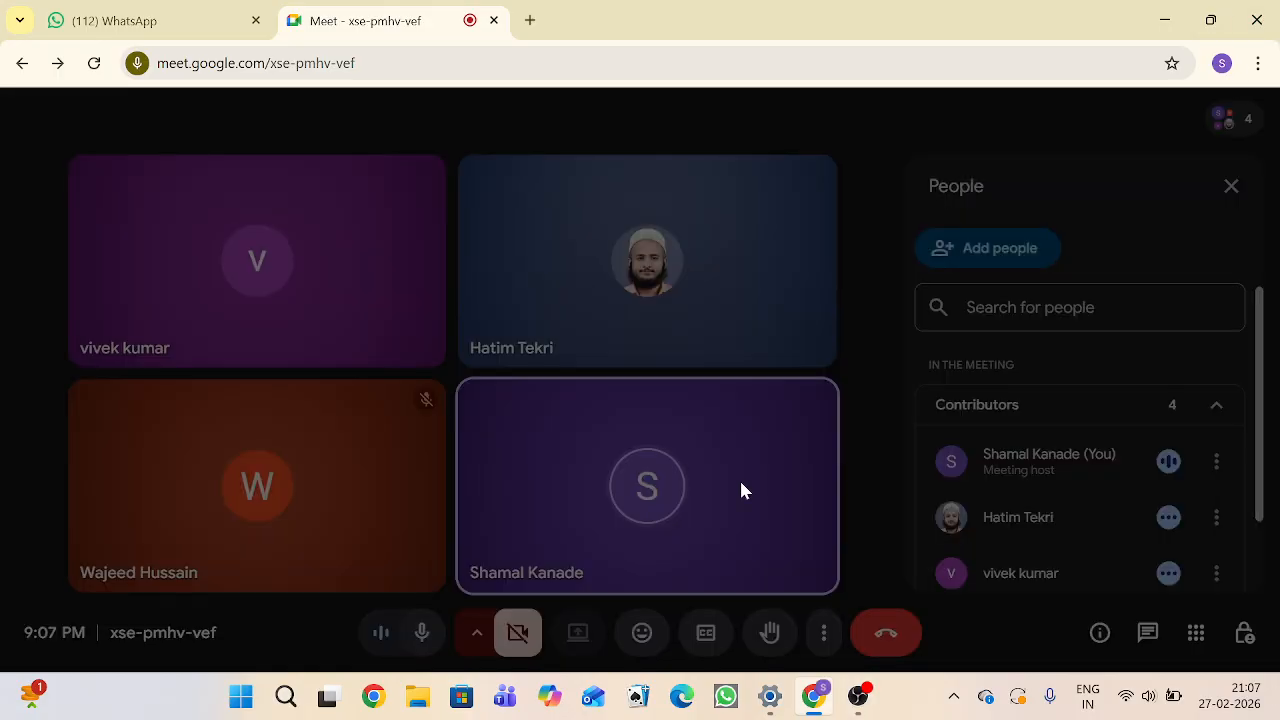
left_click(800, 180)
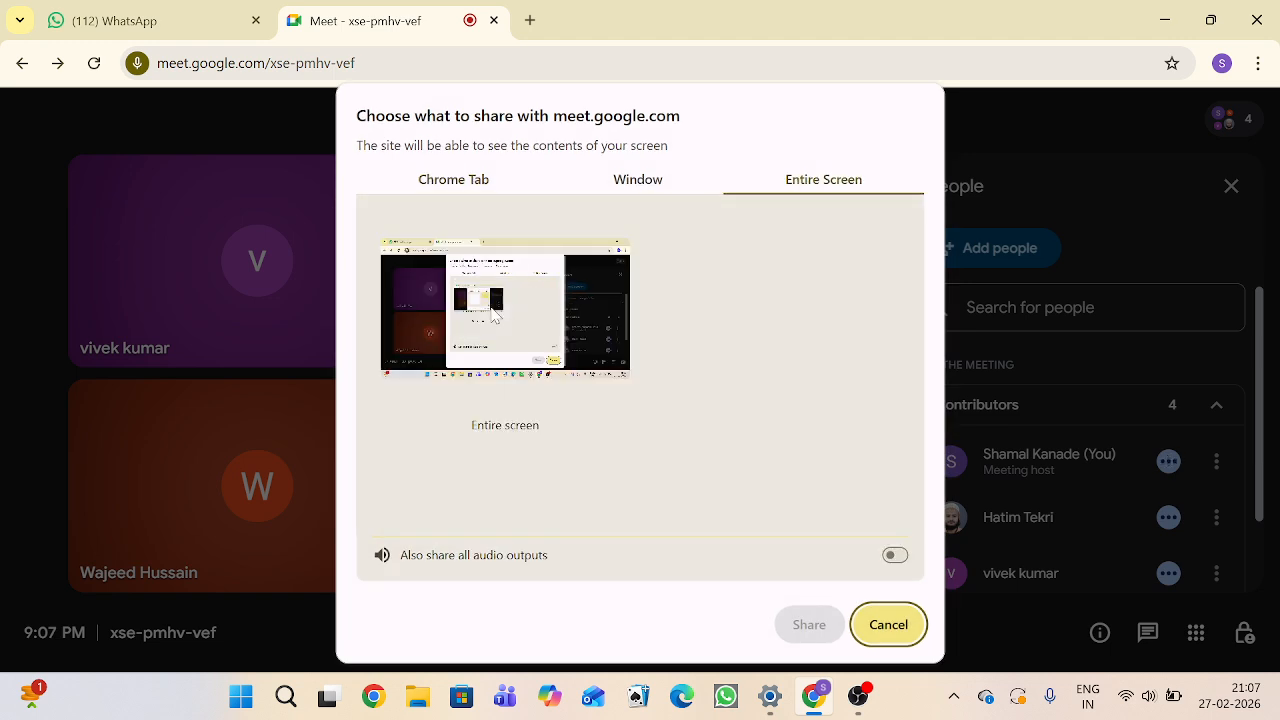
left_click(497, 315)
left_click(810, 622)
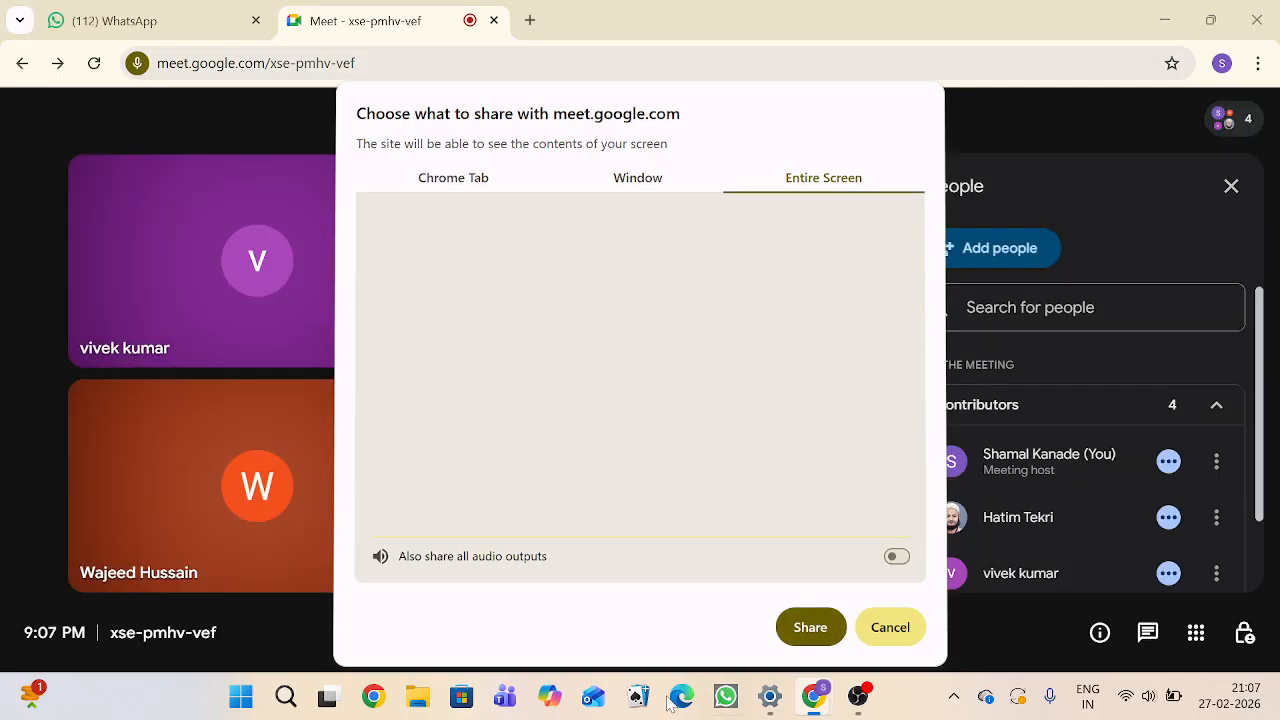
Step: Open the LM2596_Buck_Converter project folder in File Explorer
left_click(420, 708)
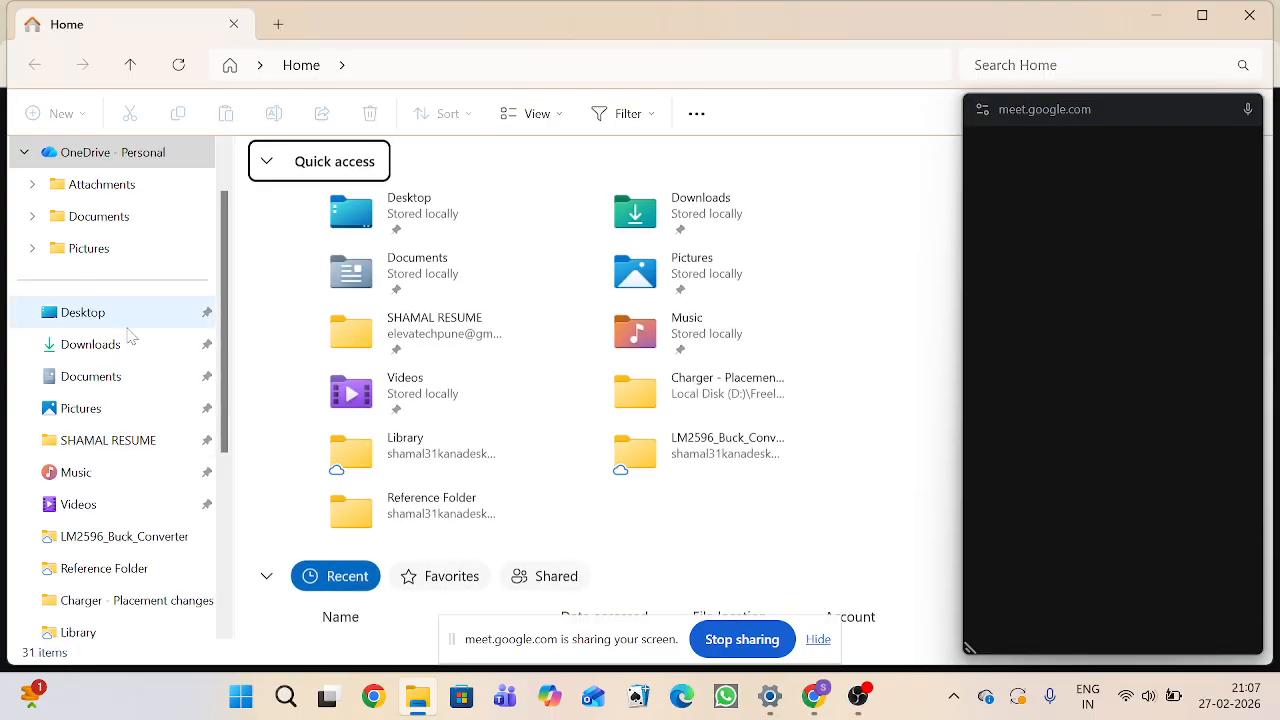
left_click(125, 537)
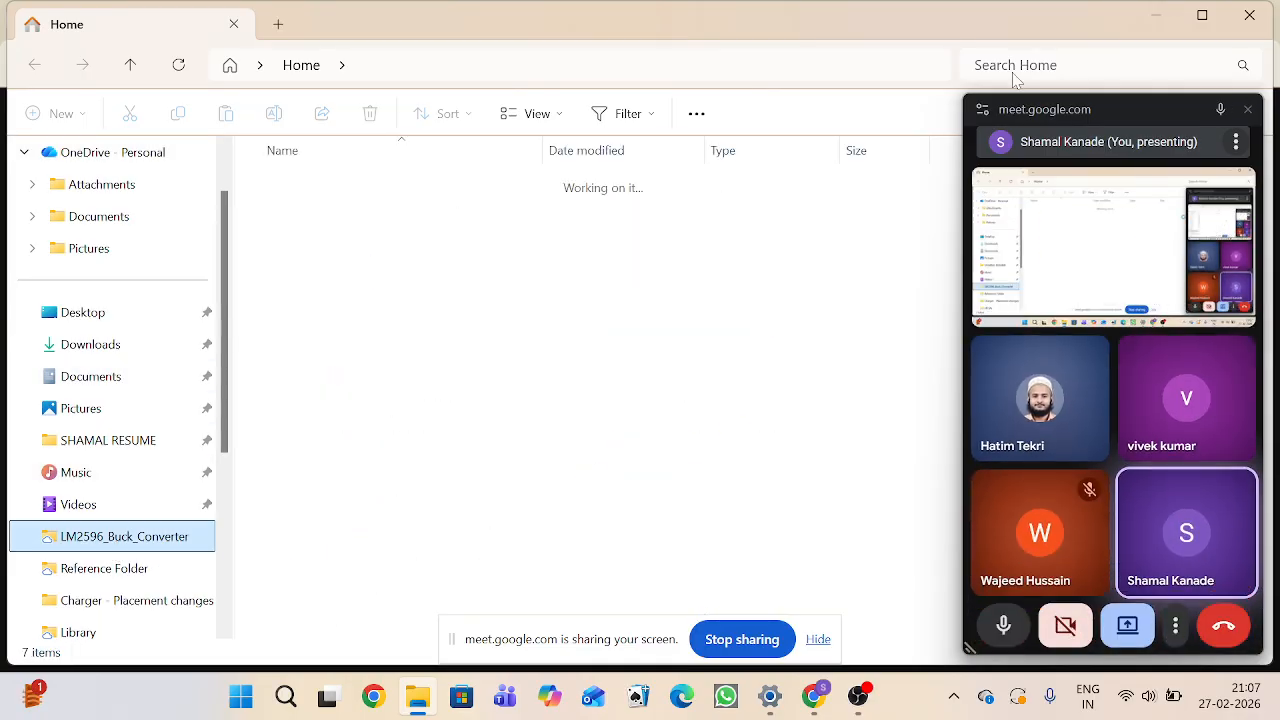
left_click(416, 304)
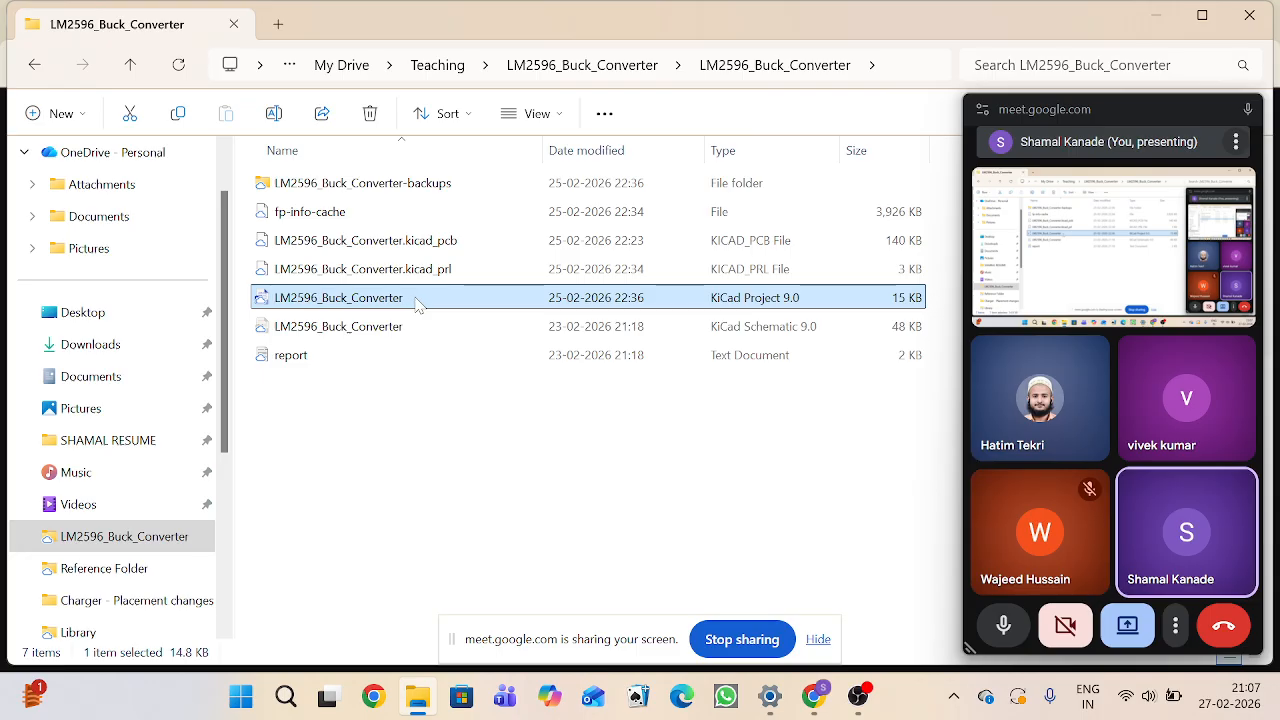
Step: Open the LM2596_Buck_Converter project file with KiCad
right_click(412, 314)
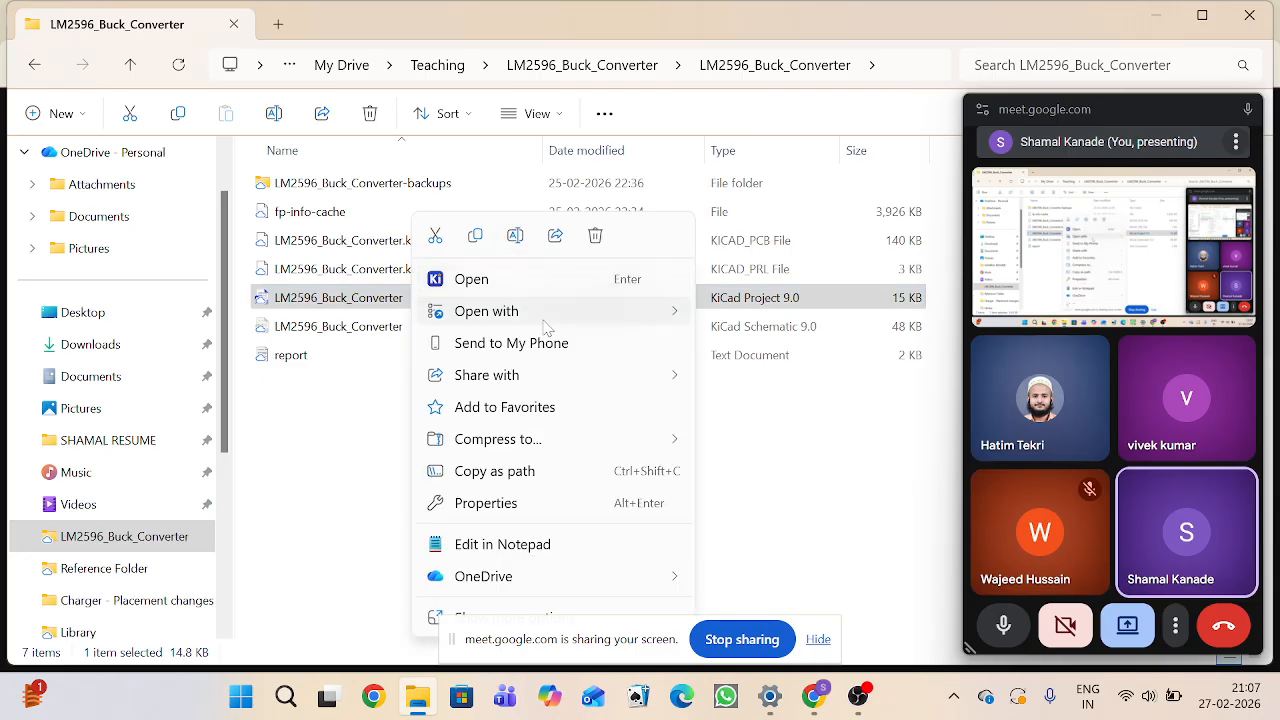
mouse_move(540, 311)
left_click(824, 312)
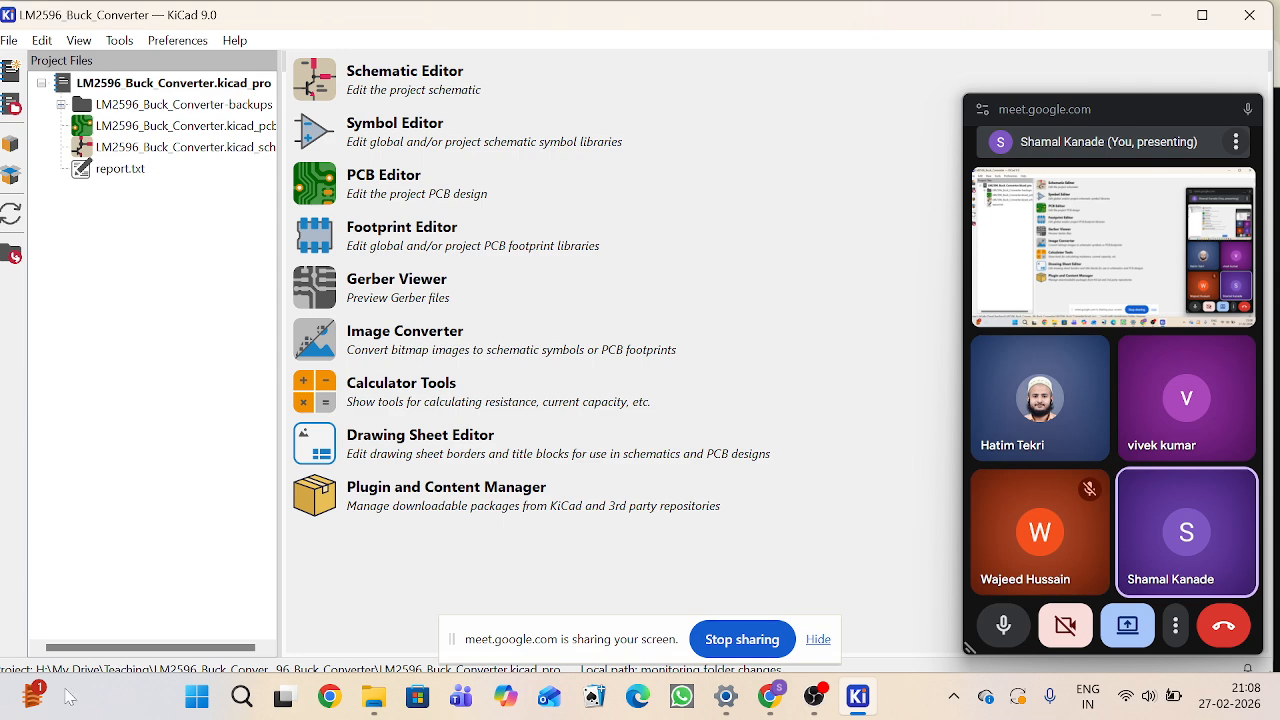
Step: Open the LM2596_Buck_Converter schematic from the project tree and move the meeting panel aside
left_click(110, 148)
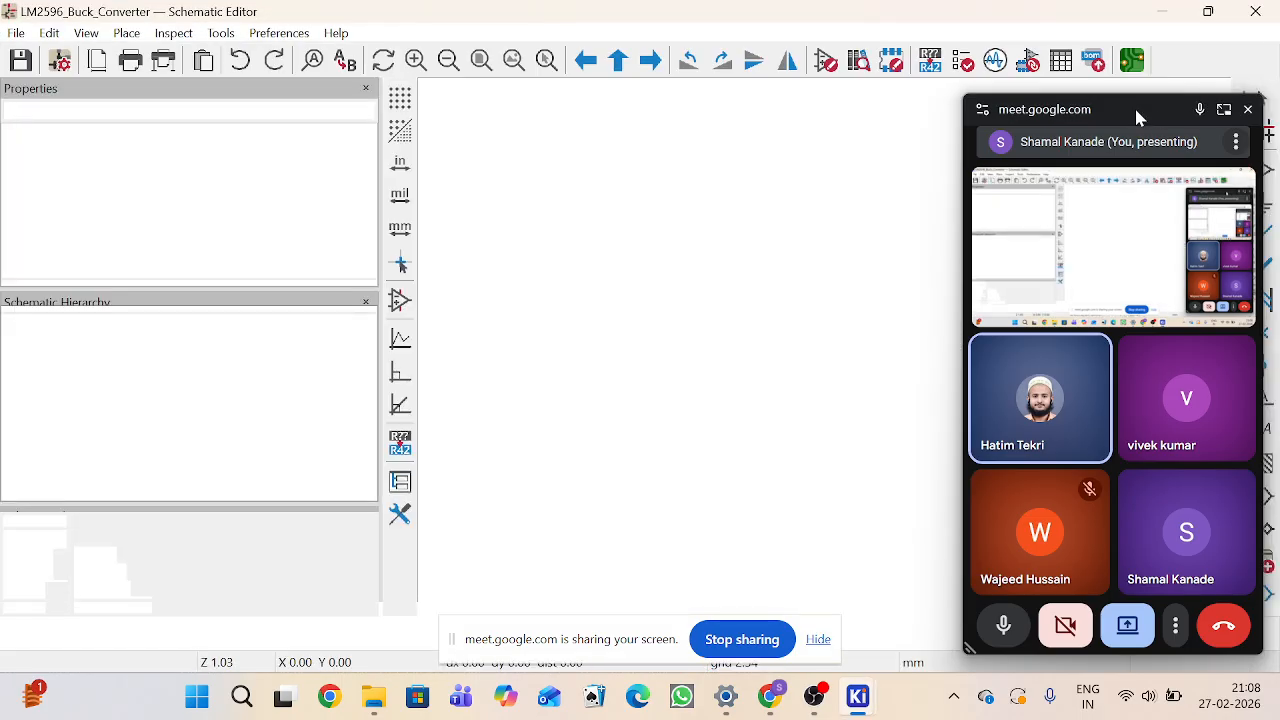
left_click_drag(1134, 105, 181, 119)
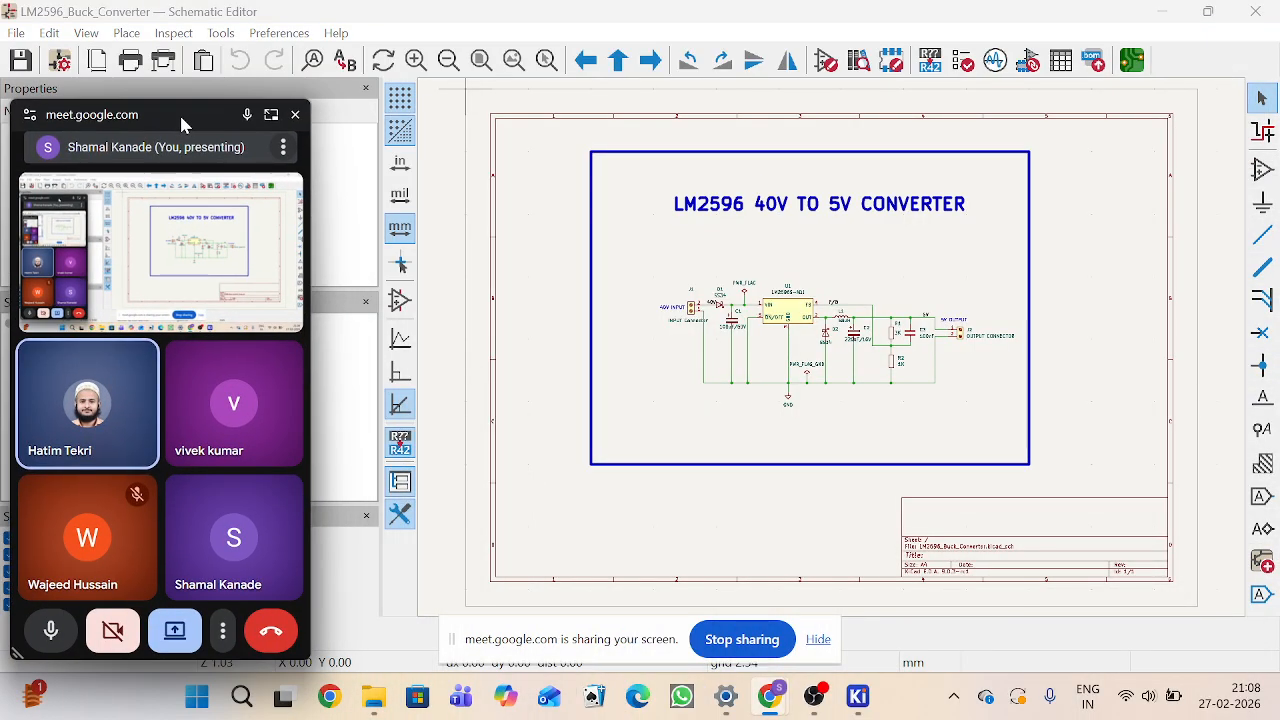
Step: Switch from the schematic to the PCB Editor to show the board layout
left_click(222, 34)
left_click(258, 80)
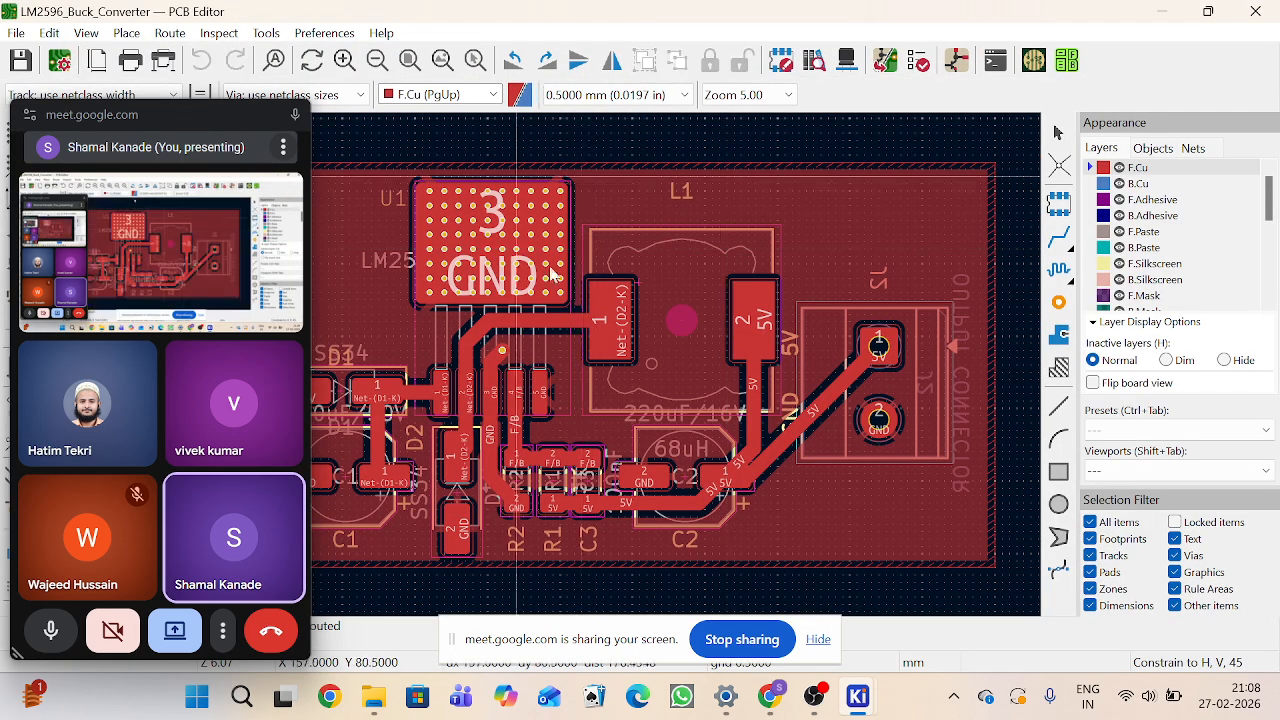
scroll(487, 421, "down", 3)
scroll(537, 366, "down", 3)
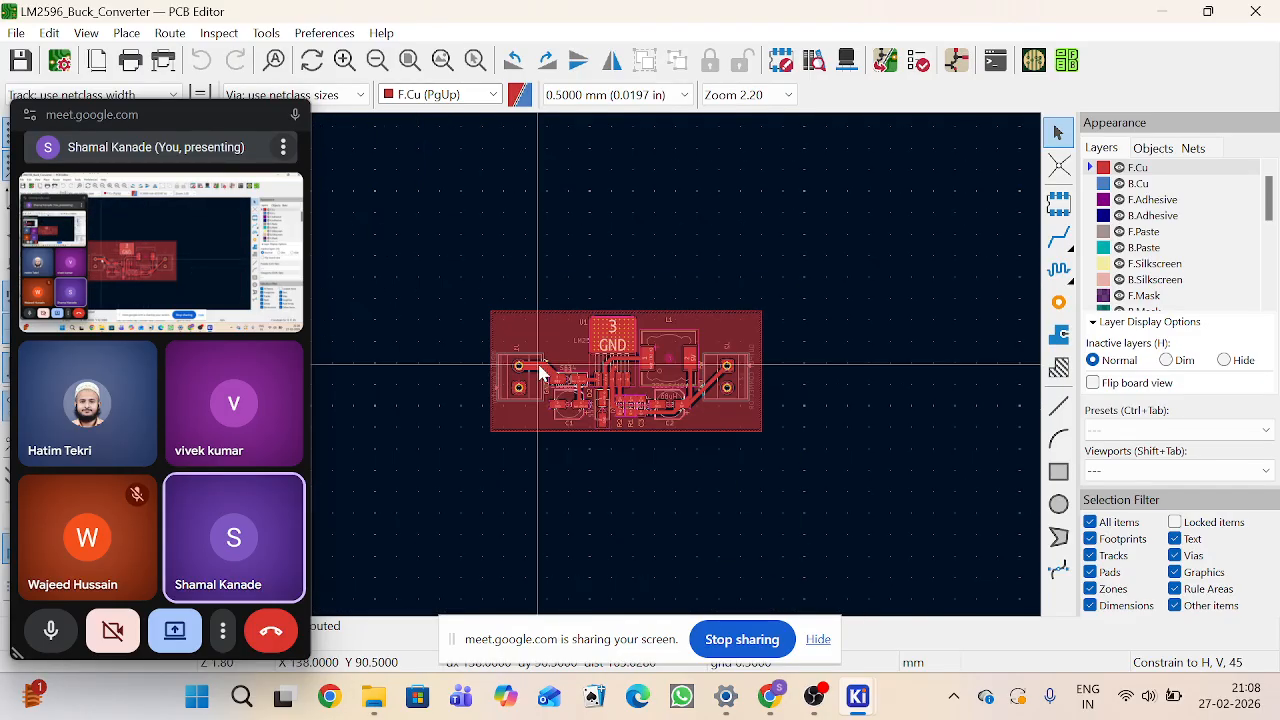
scroll(540, 373, "up", 2)
scroll(540, 373, "up", 1)
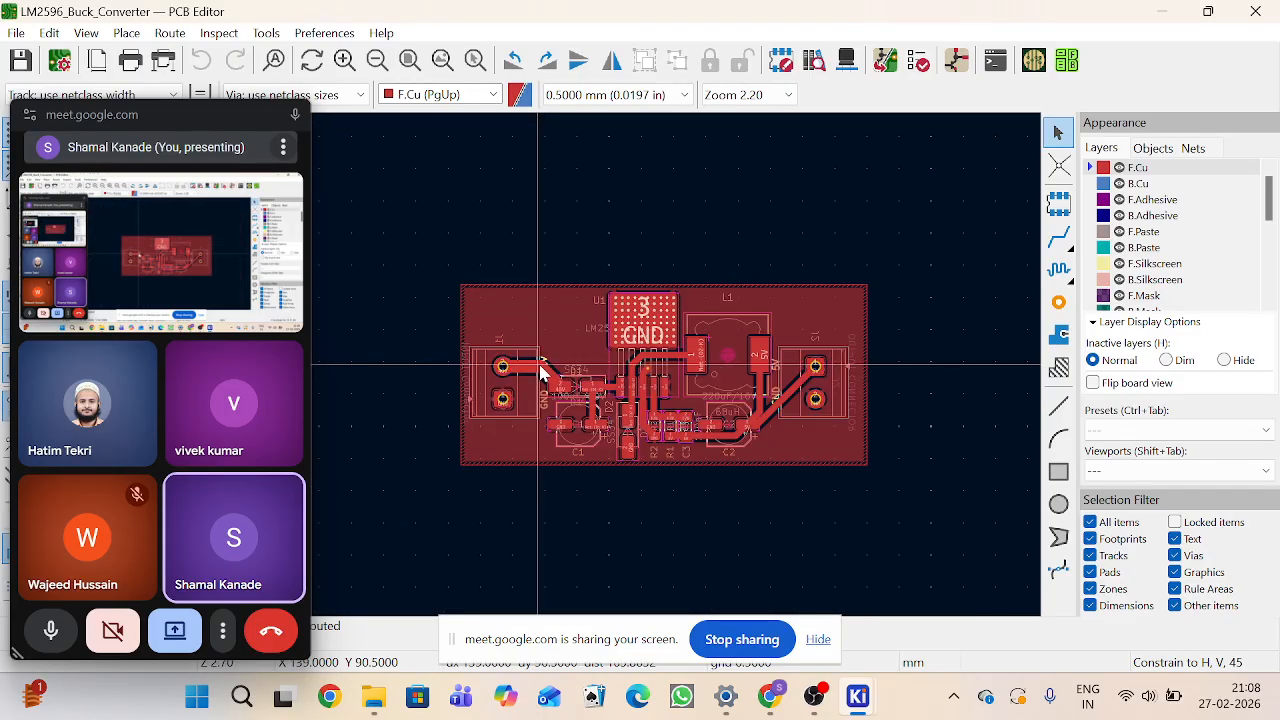
scroll(540, 366, "up", 1)
scroll(739, 331, "down", 1)
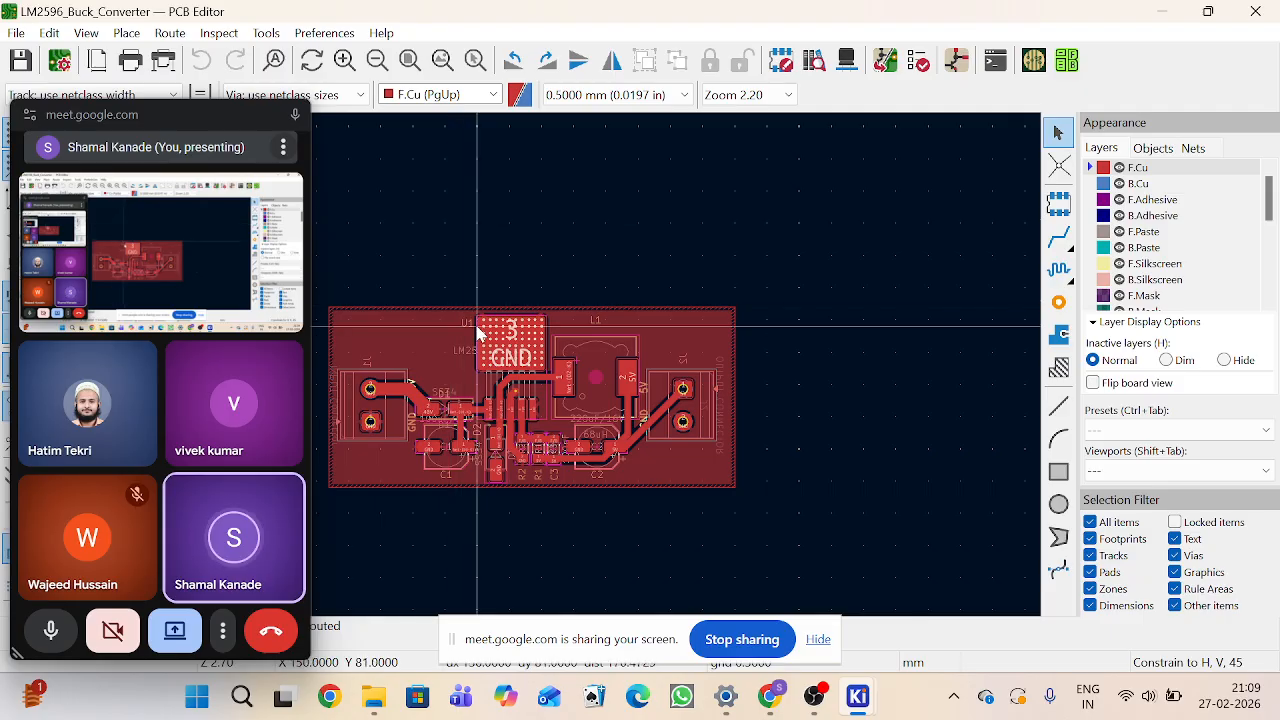
Step: Browse the PCB Editor preferences pages for display options, grids, origins and editing options, then close the dialog
left_click(320, 34)
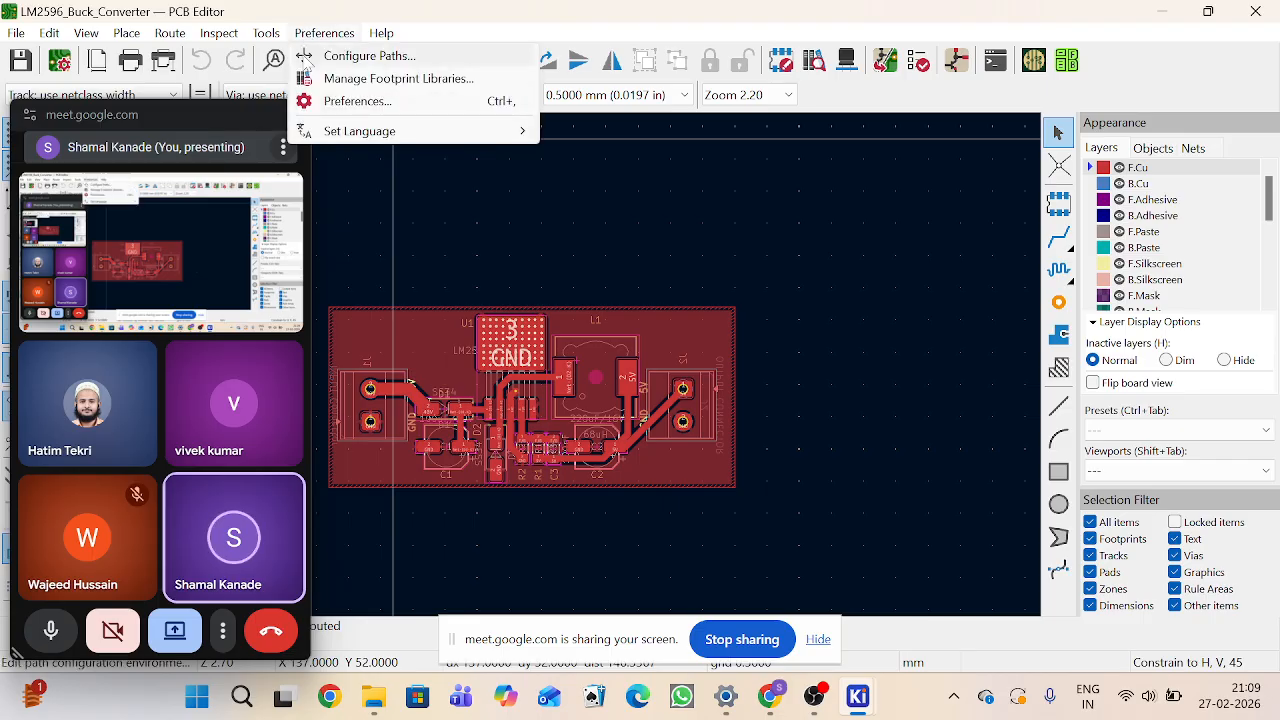
left_click(322, 103)
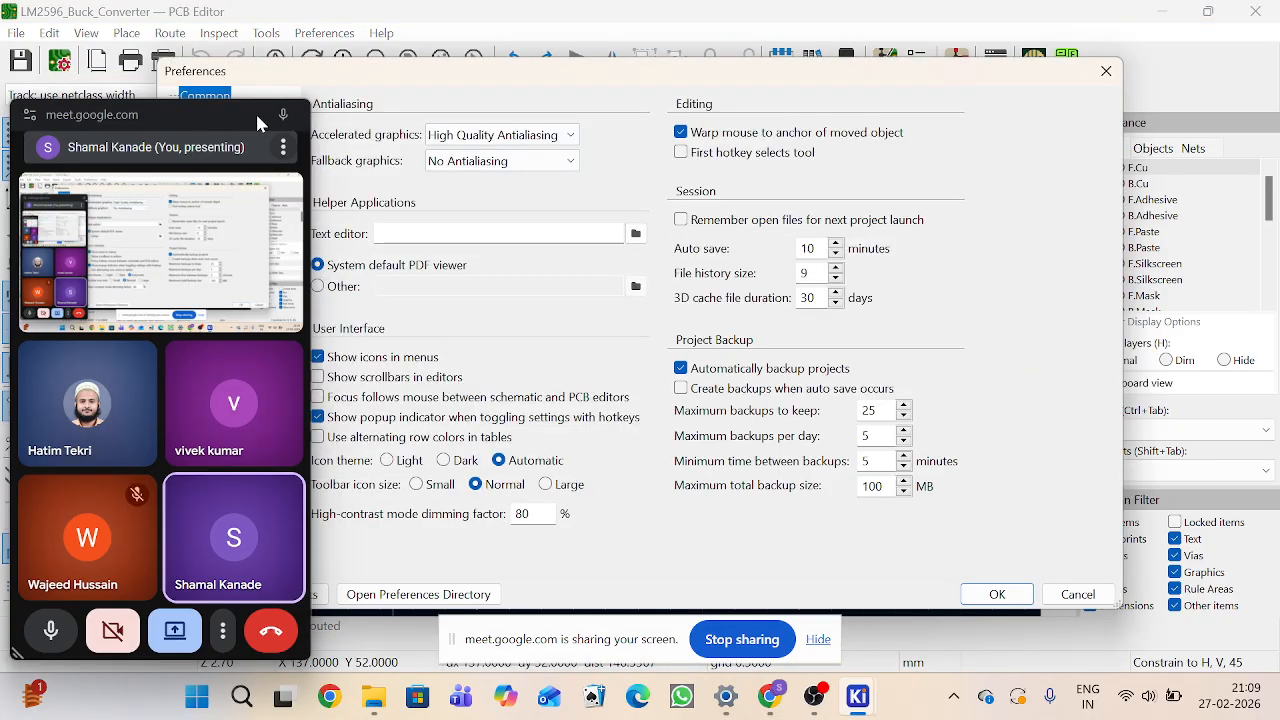
left_click(194, 128)
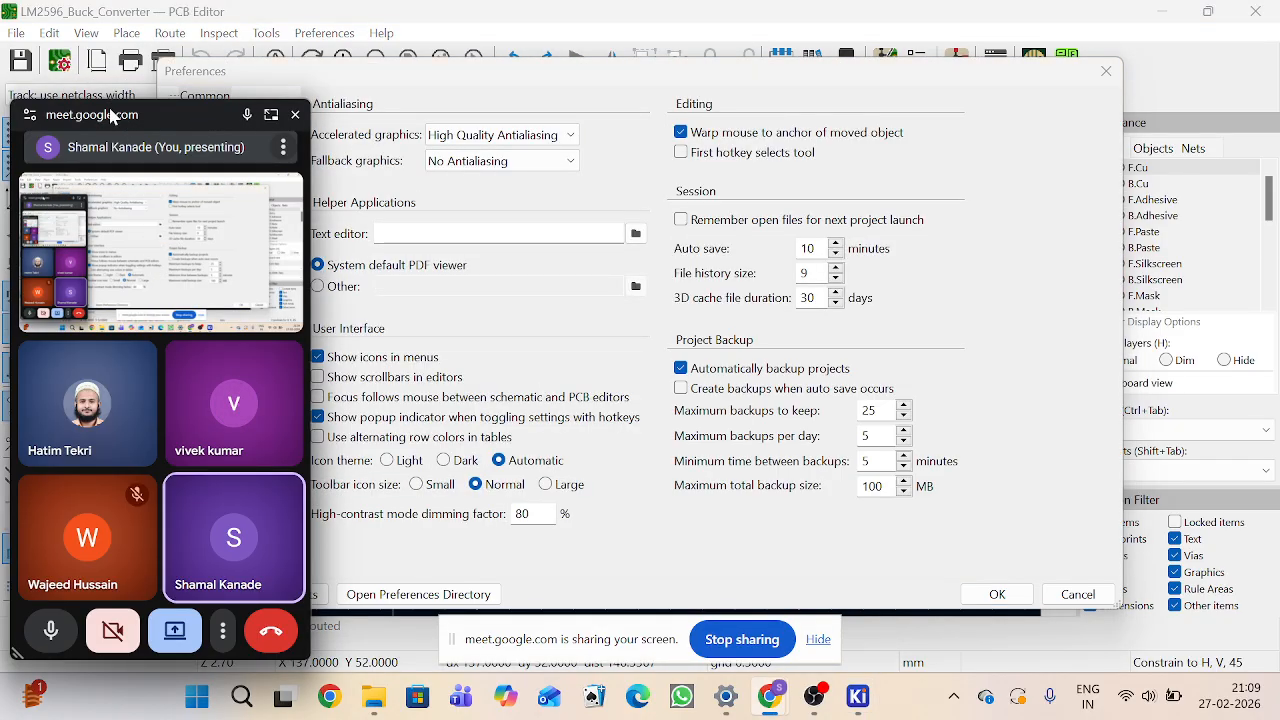
left_click_drag(113, 117, 1237, 588)
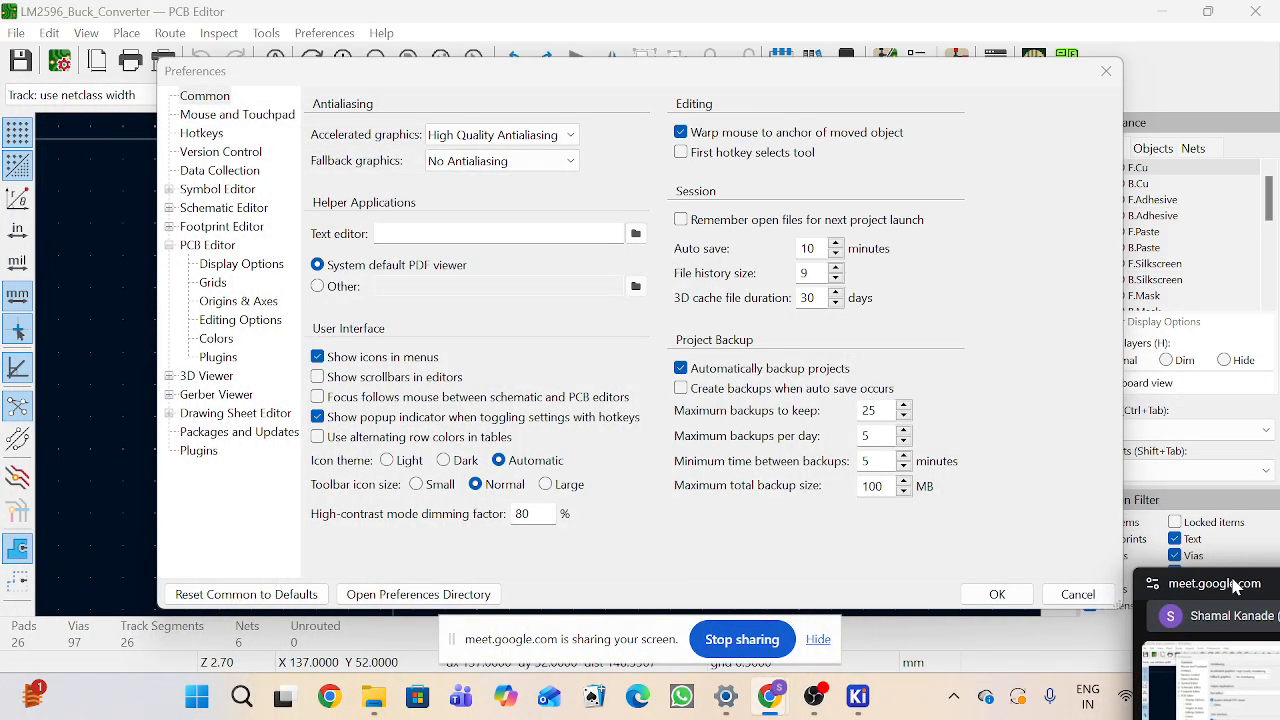
left_click(212, 265)
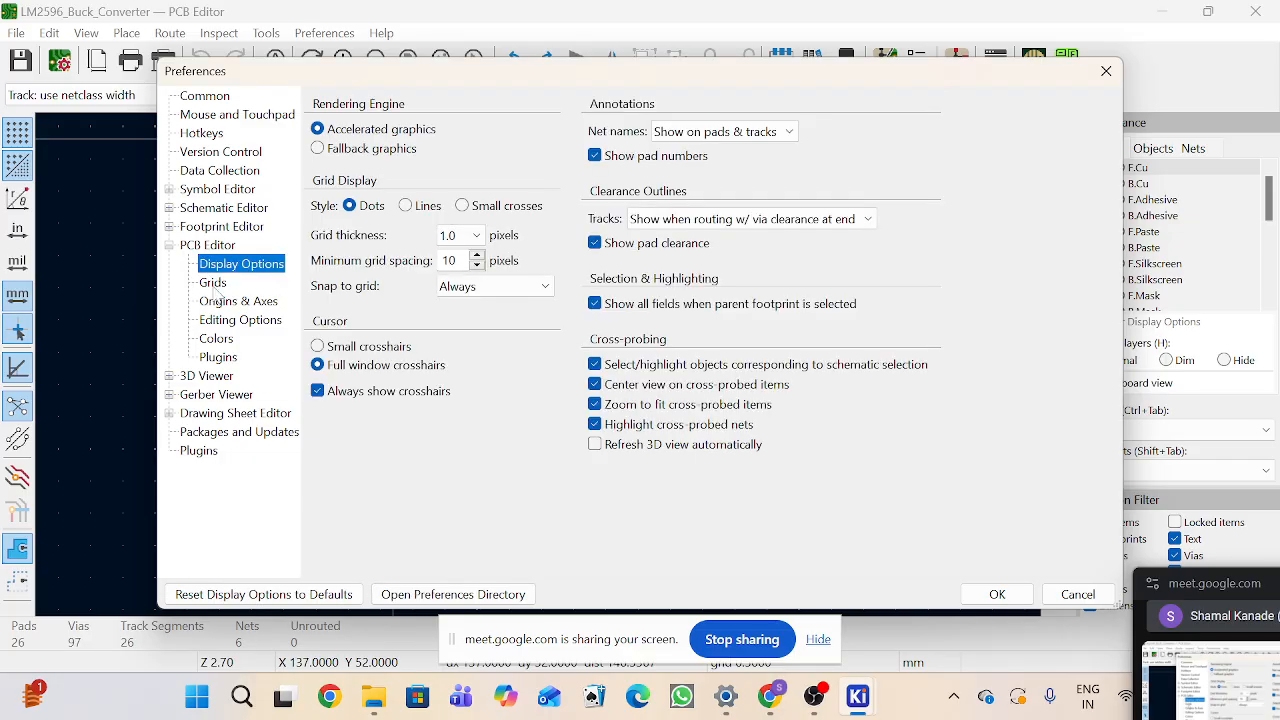
left_click(213, 285)
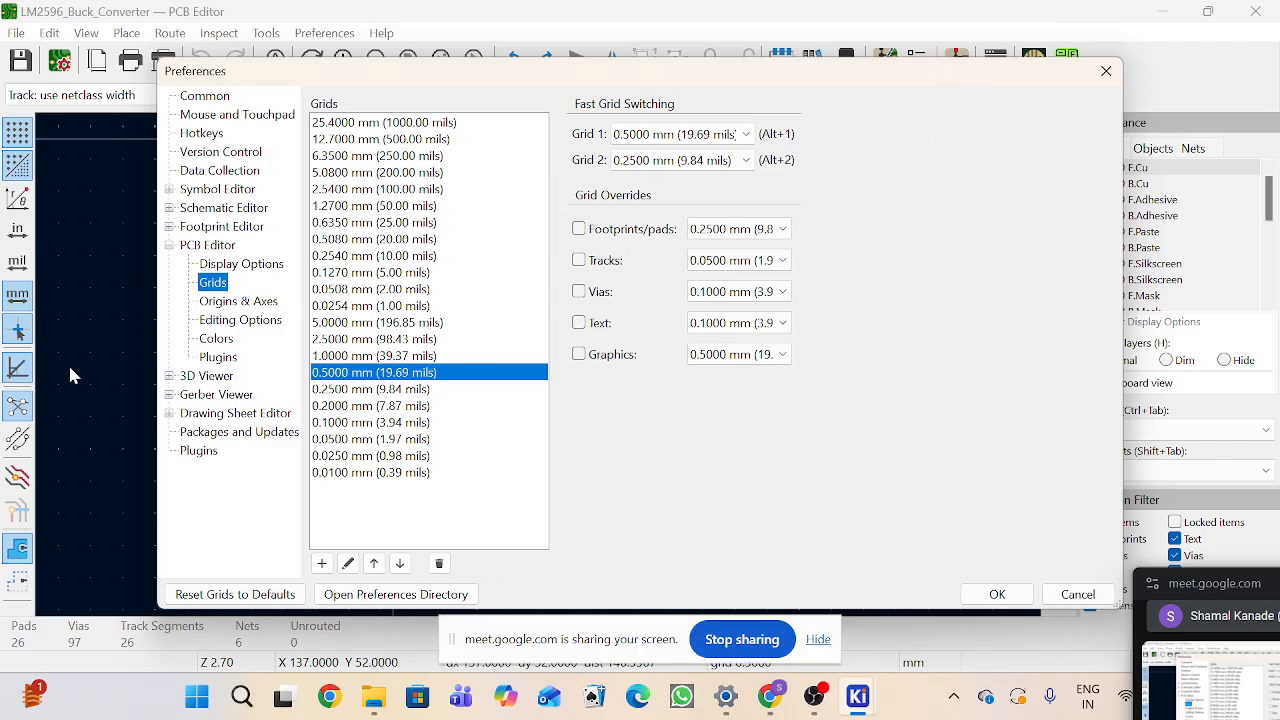
left_click(220, 301)
left_click(222, 320)
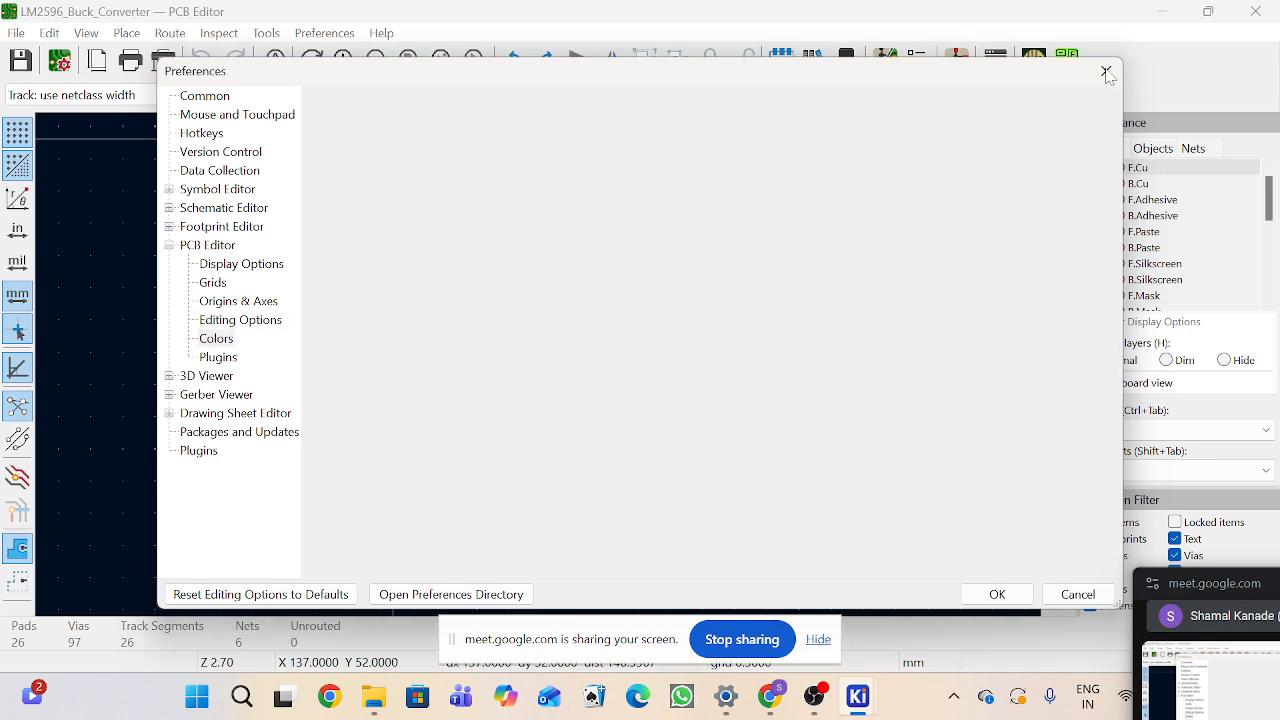
key("Escape")
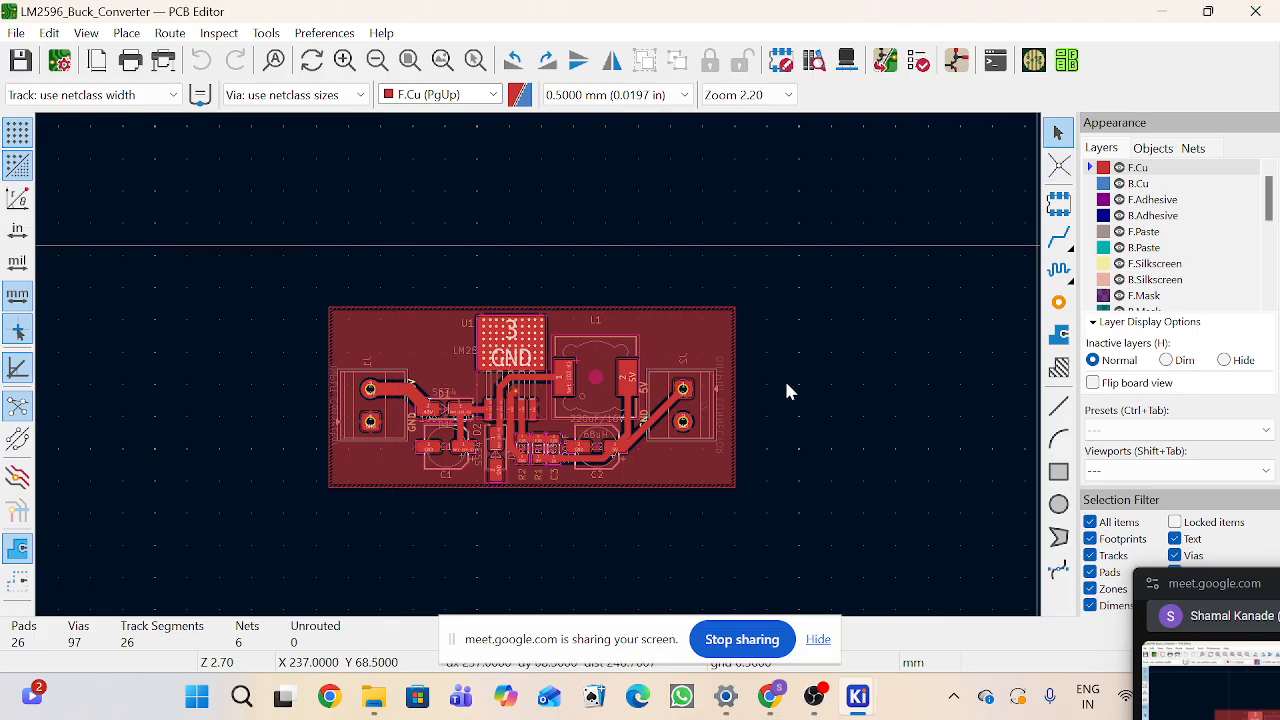
Step: Run the Design Rules Checker on the board
scroll(674, 352, "up", 2)
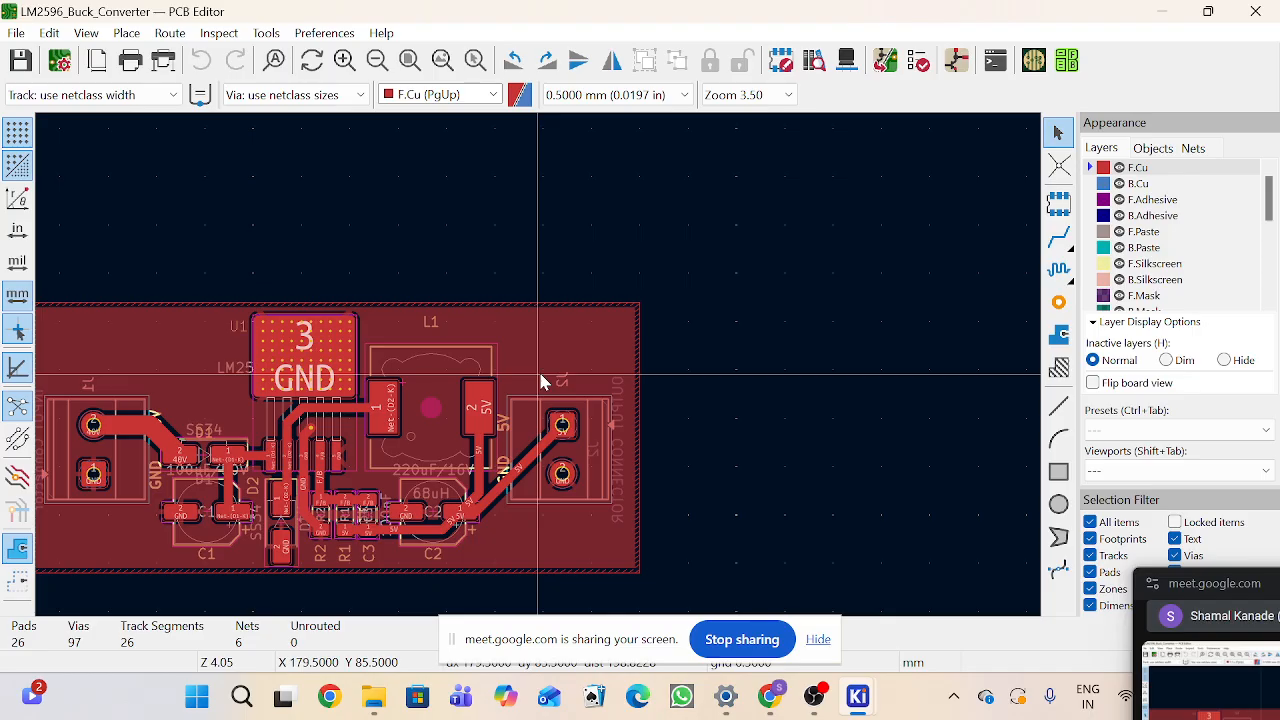
scroll(543, 400, "down", 1)
scroll(541, 372, "up", 2)
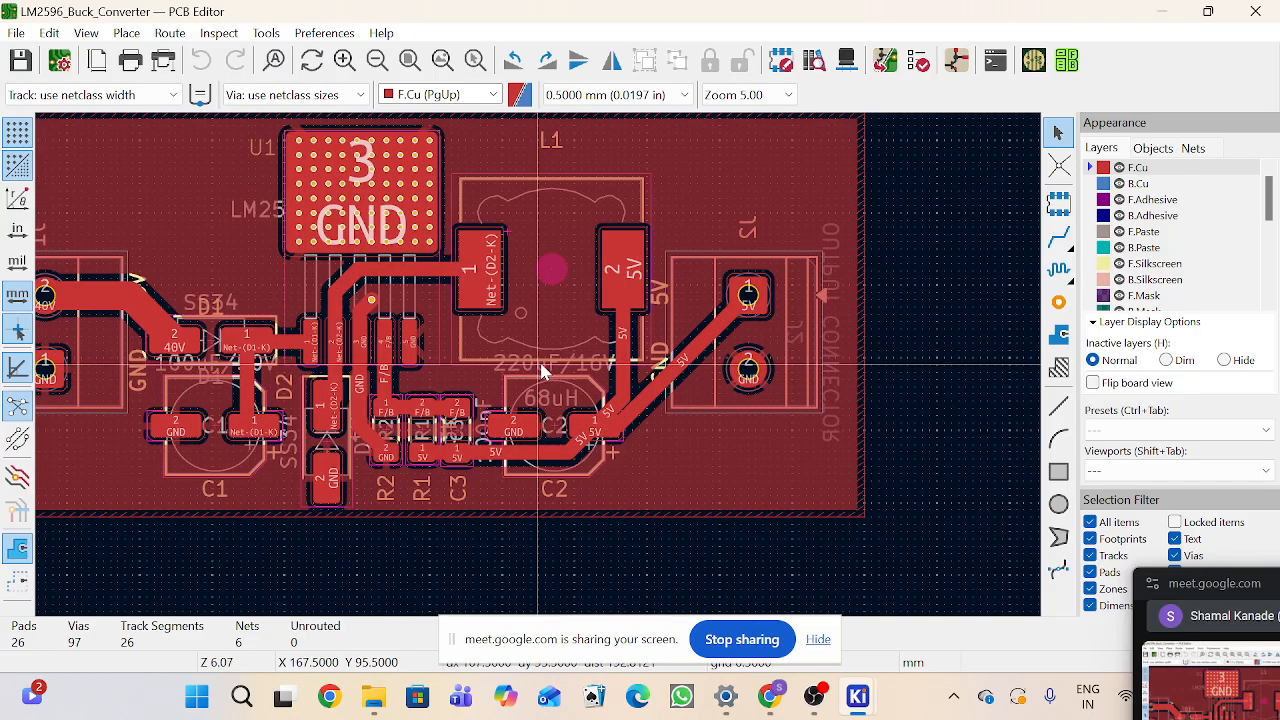
scroll(394, 371, "up", 3)
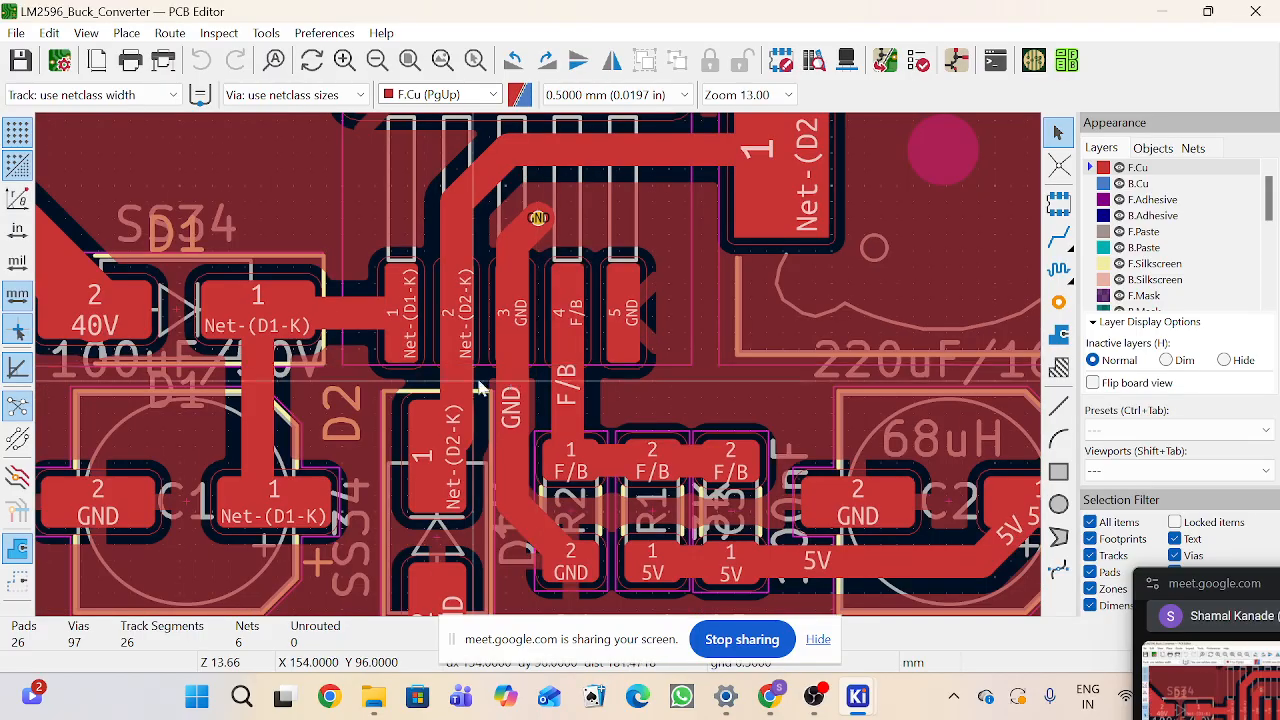
scroll(480, 388, "up", 3)
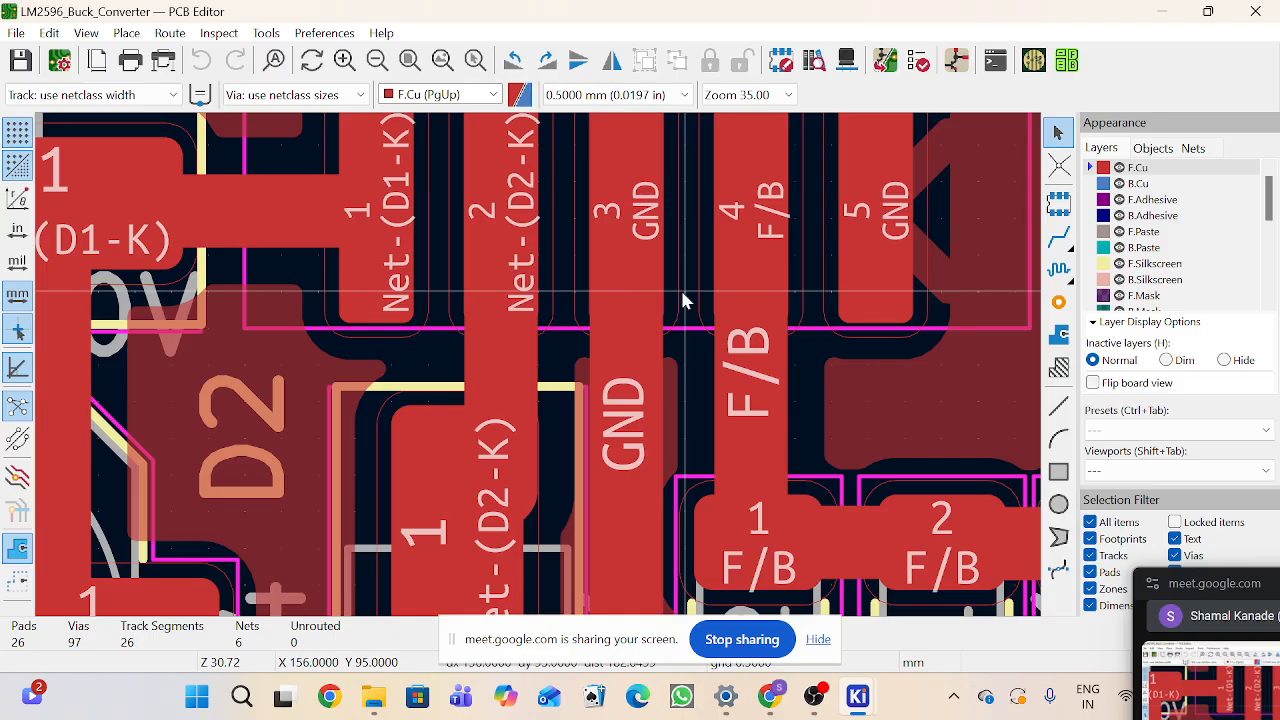
scroll(685, 295, "down", 5)
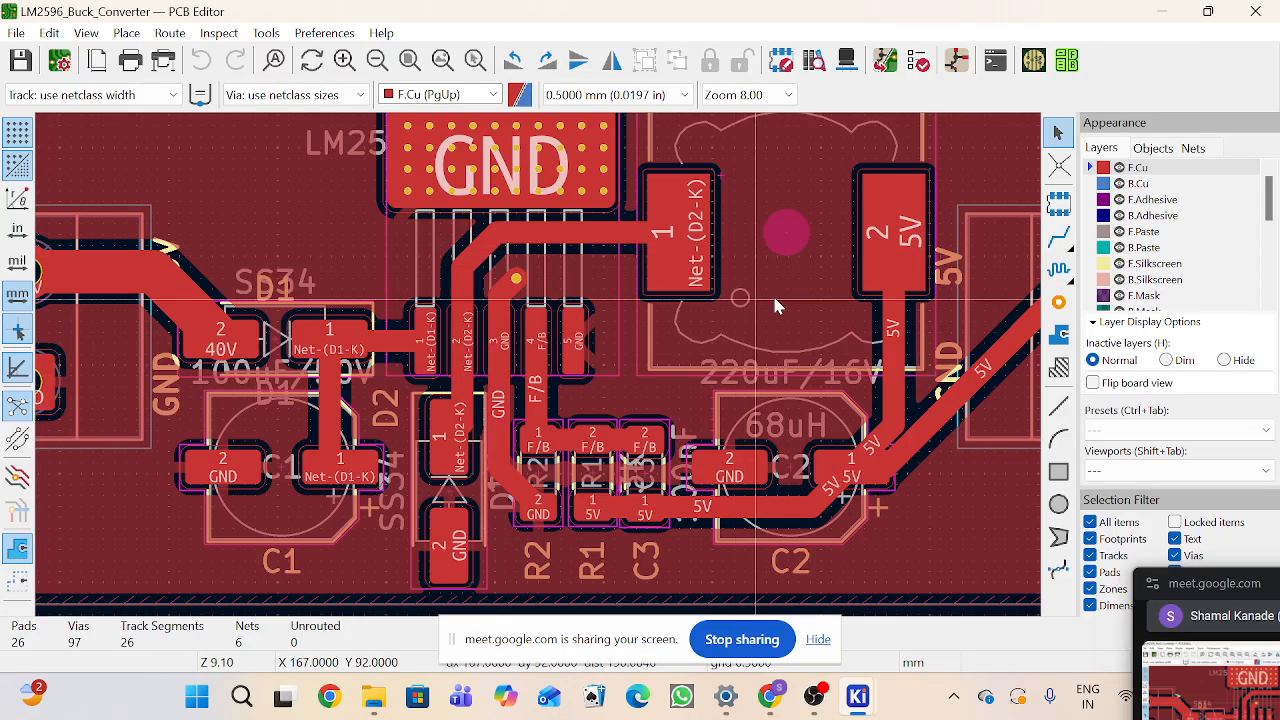
left_click(919, 62)
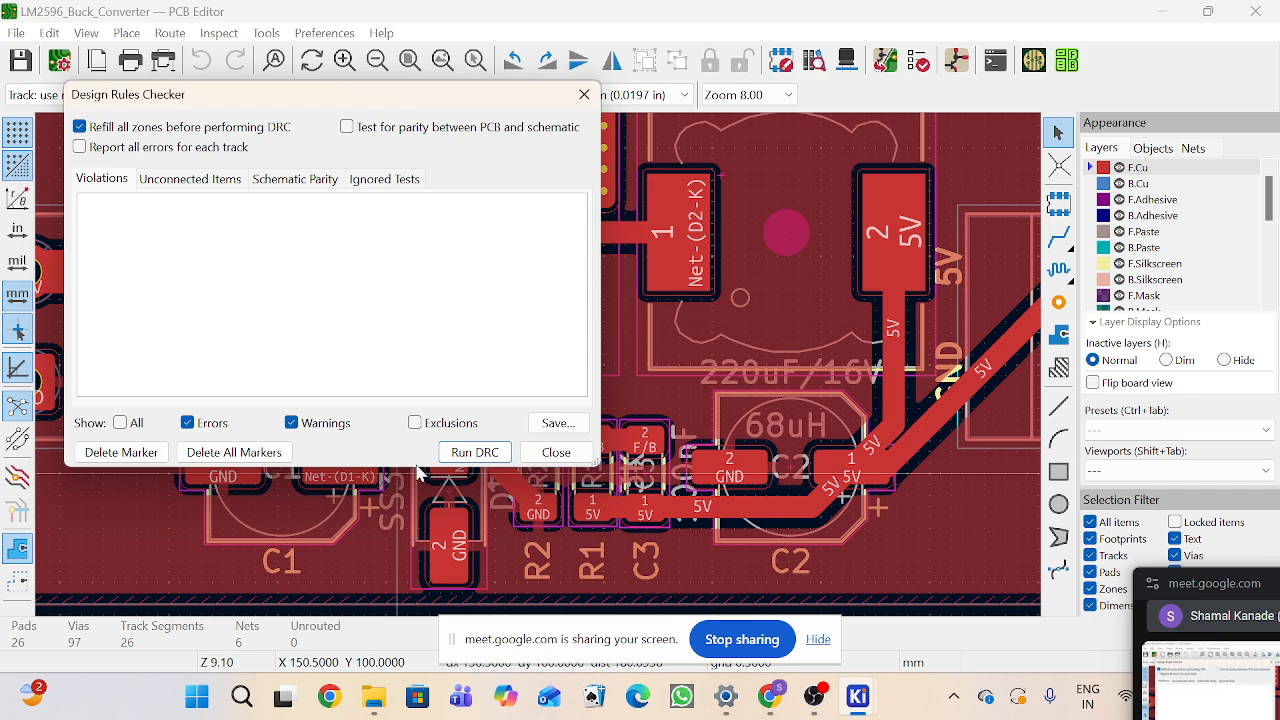
left_click(461, 453)
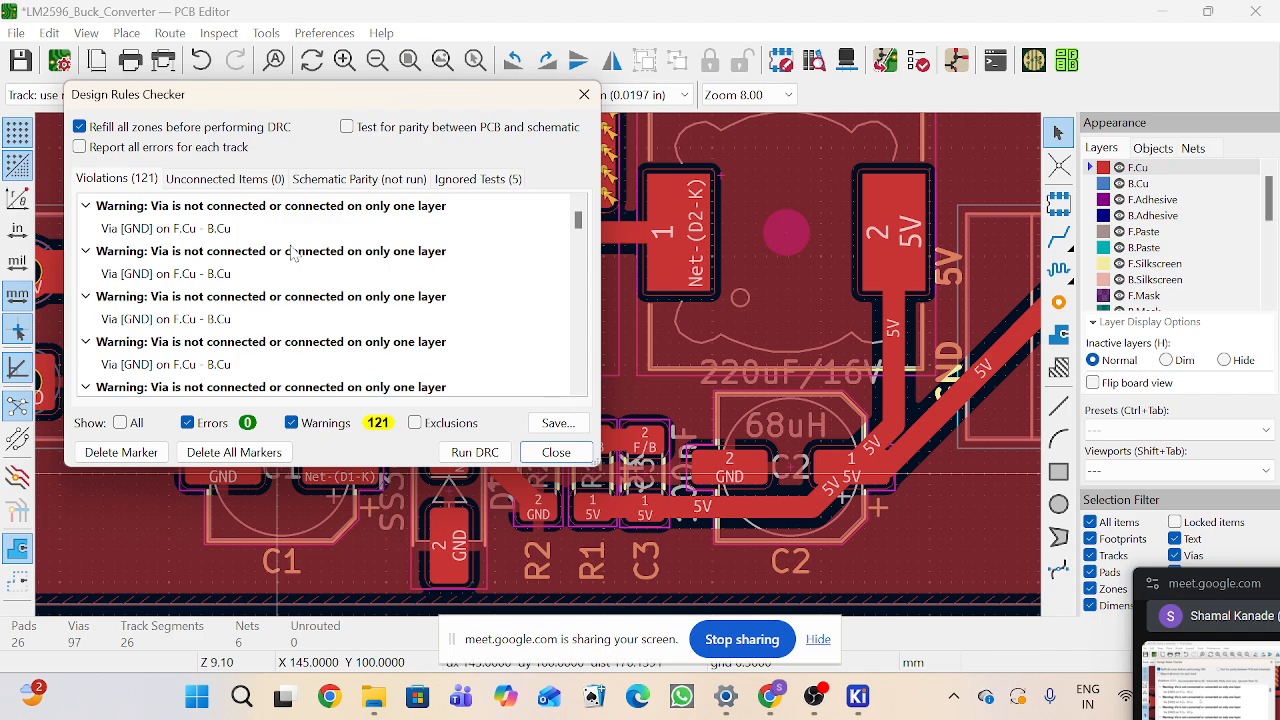
Step: Review the DRC violation list against the vias on the U1 ground pad
left_click_drag(372, 106, 1205, 250)
scroll(626, 156, "up", 3)
scroll(538, 374, "down", 5)
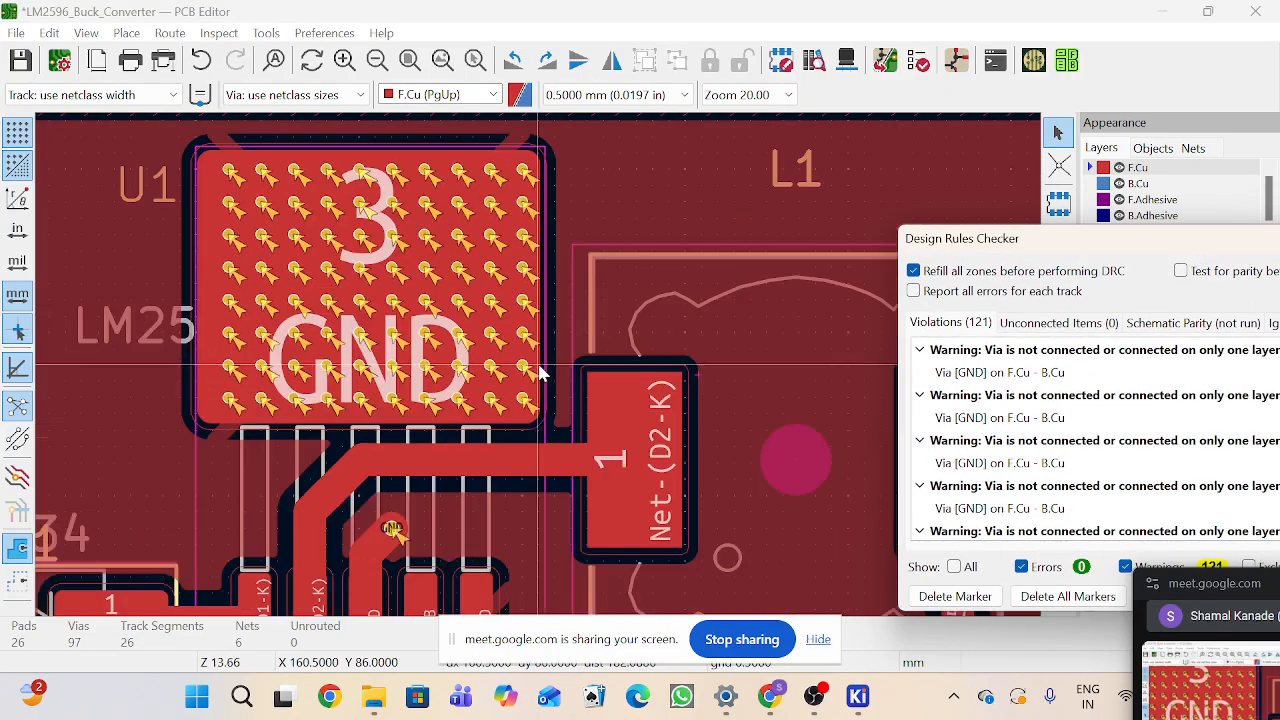
scroll(538, 374, "down", 4)
scroll(842, 368, "up", 4)
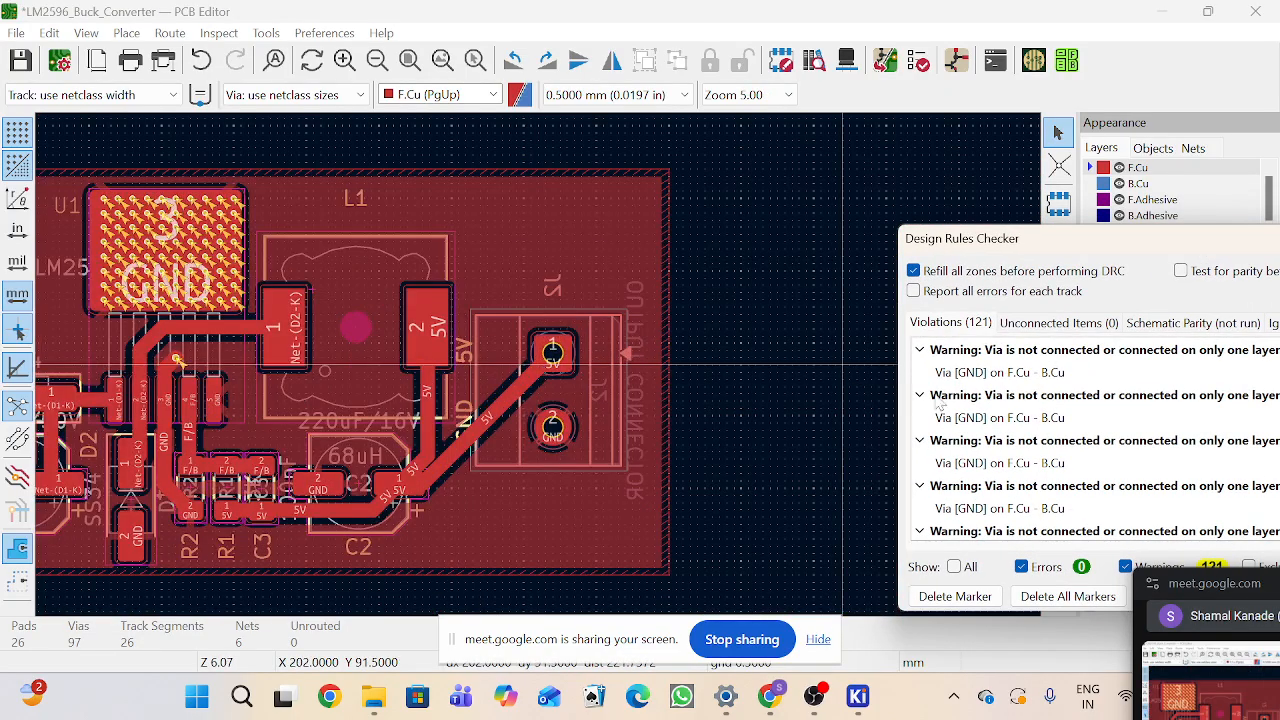
left_click_drag(1058, 245, 955, 237)
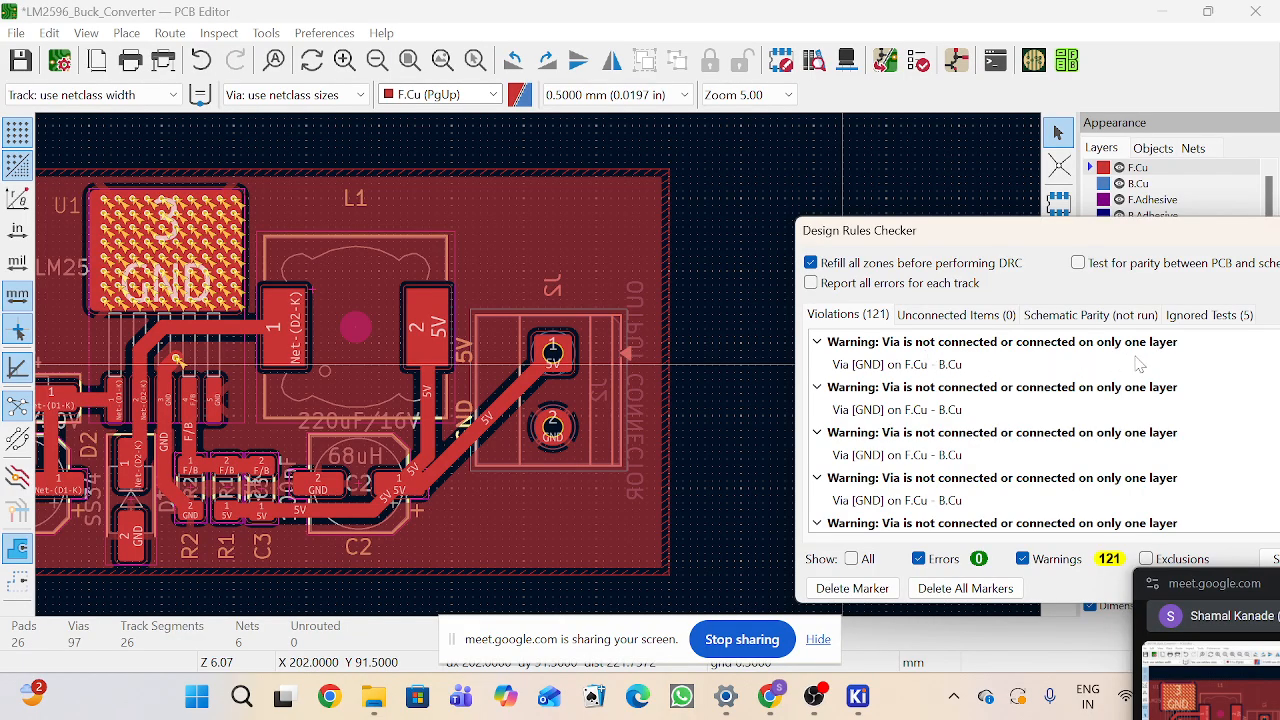
Step: Close the Design Rules Checker and make B.Cu the active layer
left_click_drag(1229, 237, 1055, 246)
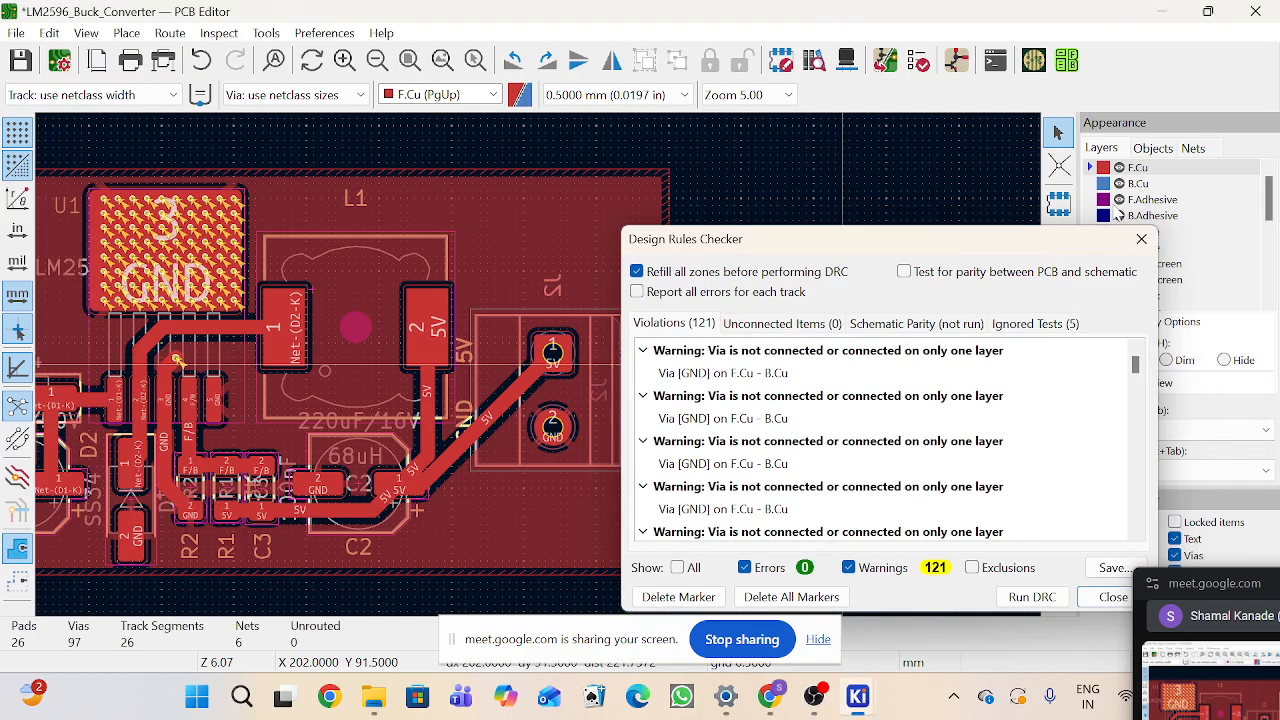
left_click(1141, 240)
left_click(1094, 189)
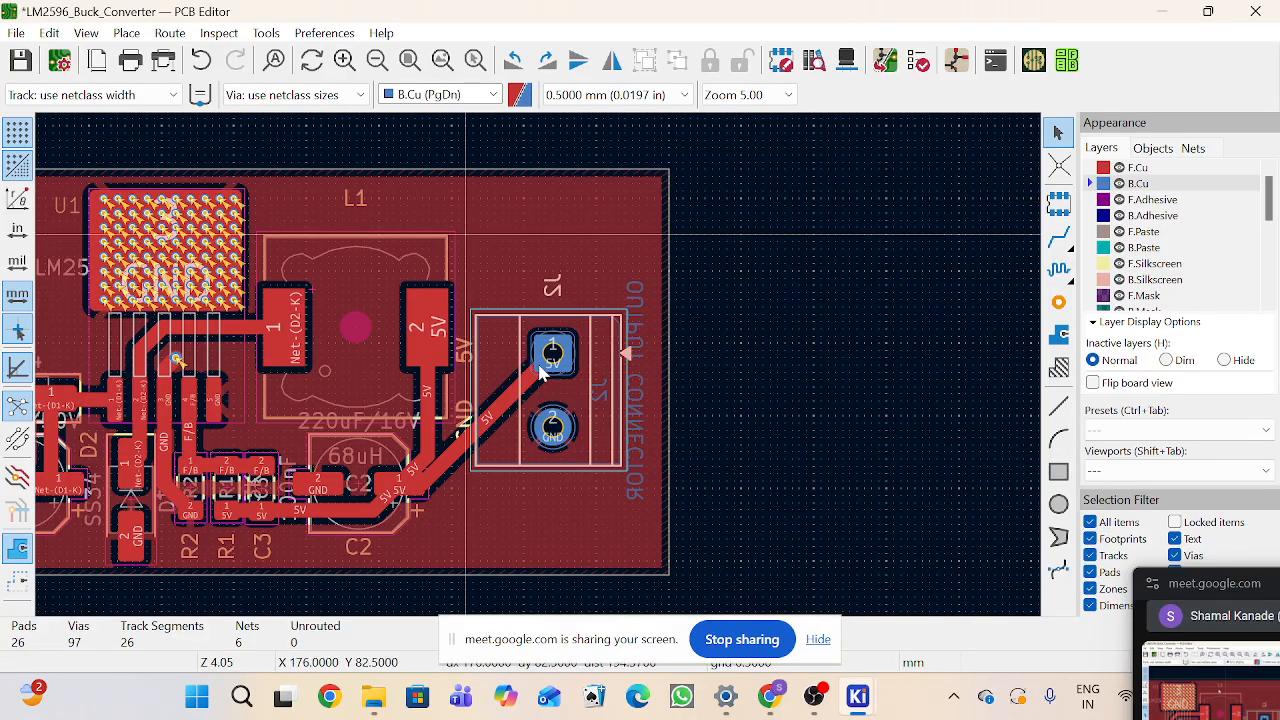
Step: Set the GND copper zone along the board outline to fill both the F.Cu and B.Cu layers
scroll(1000, 230, "down", 3)
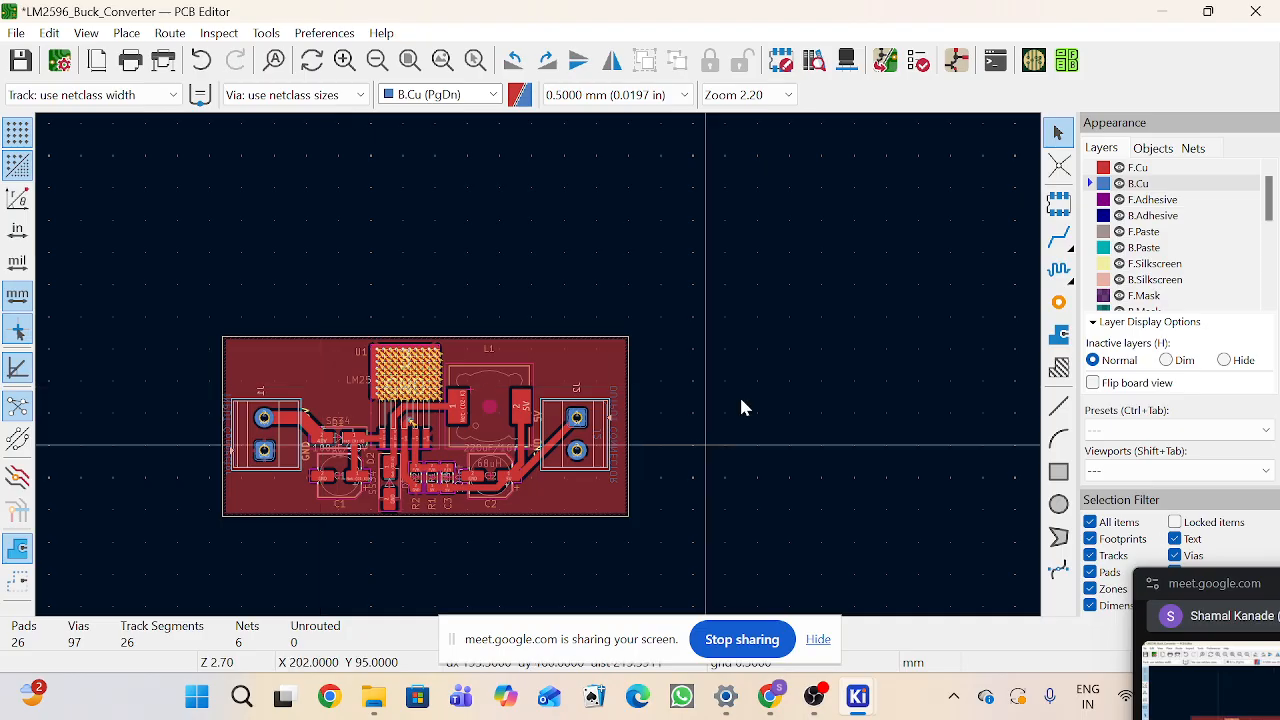
scroll(580, 440, "up", 3)
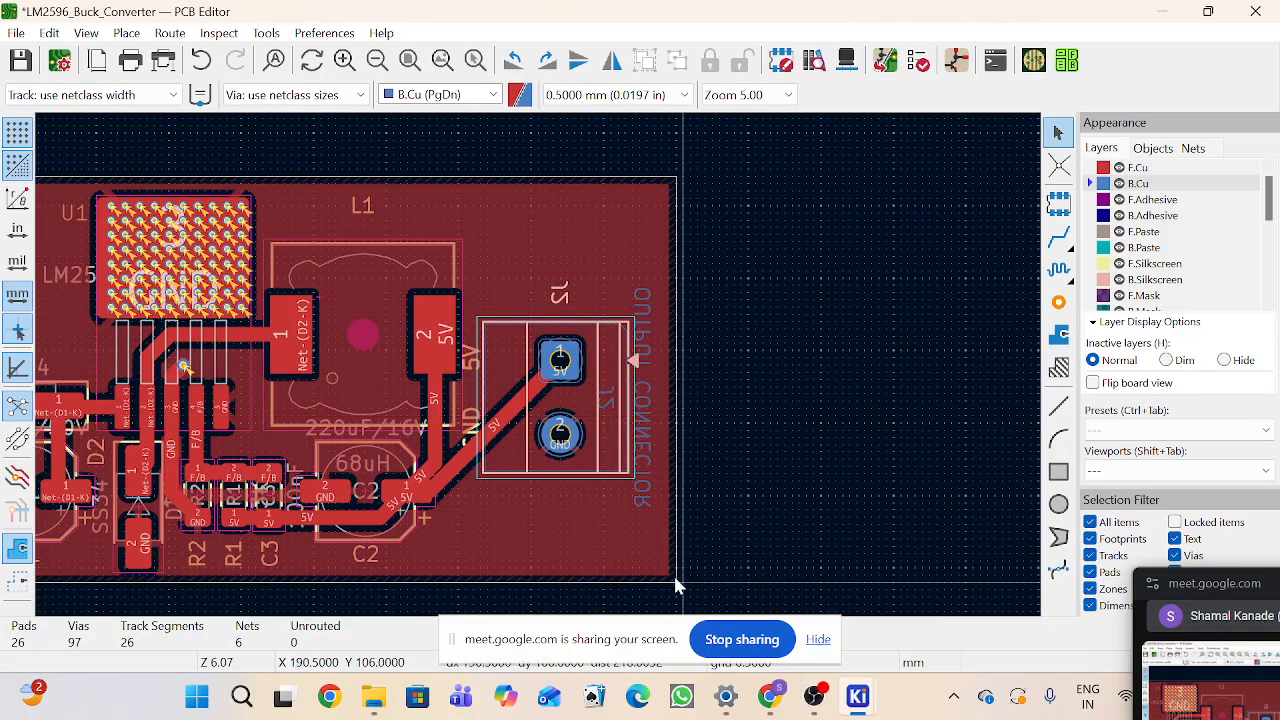
scroll(675, 585, "up", 3)
left_click(517, 368)
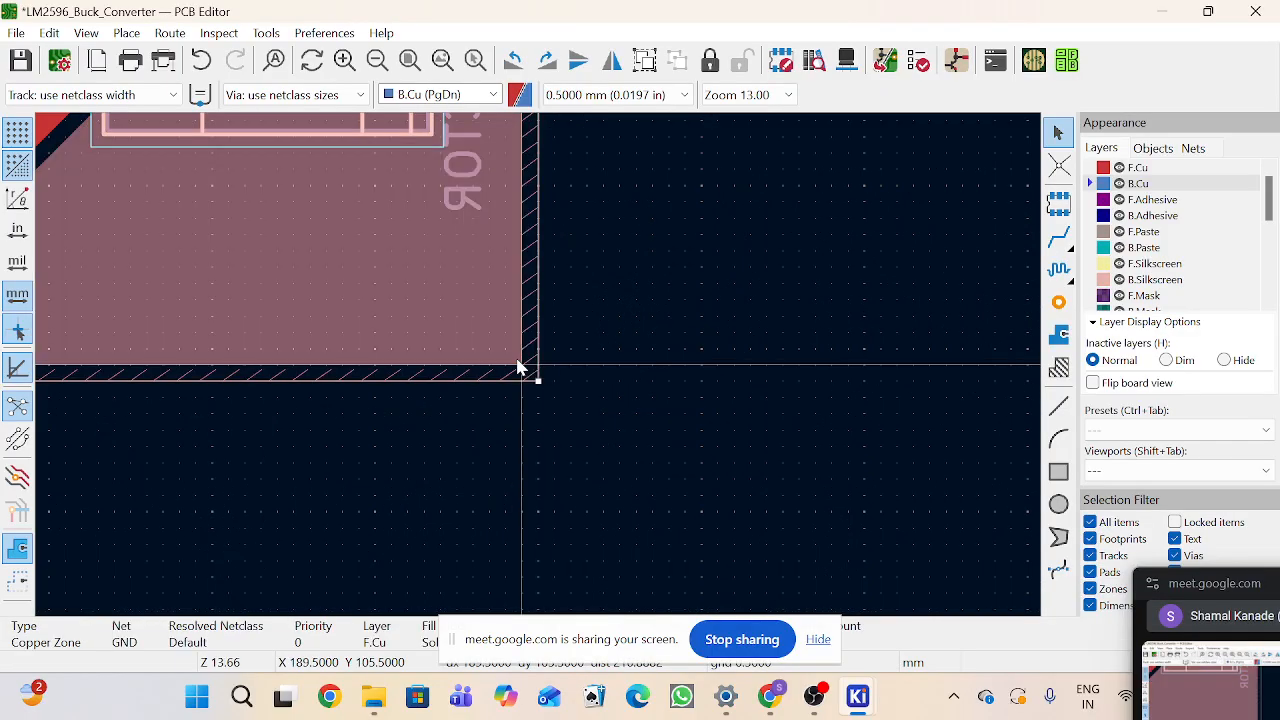
double_click(517, 368)
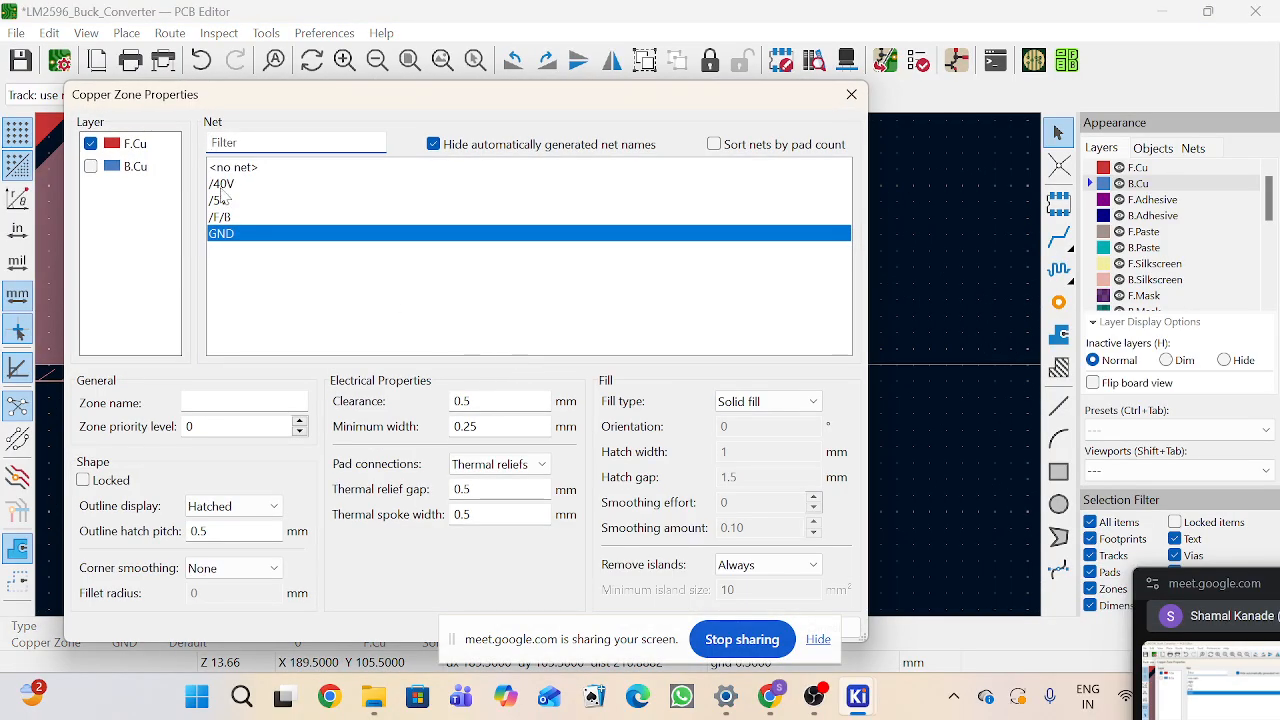
left_click(91, 166)
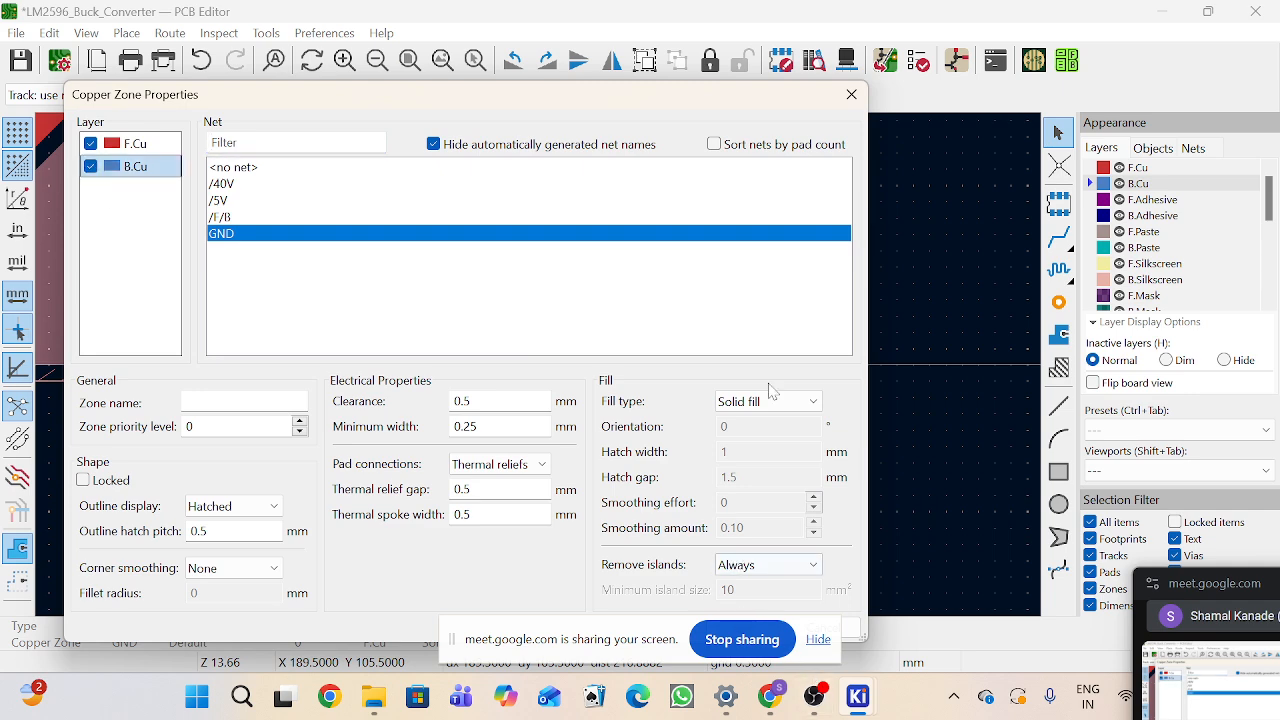
left_click_drag(684, 101, 760, 45)
left_click(820, 569)
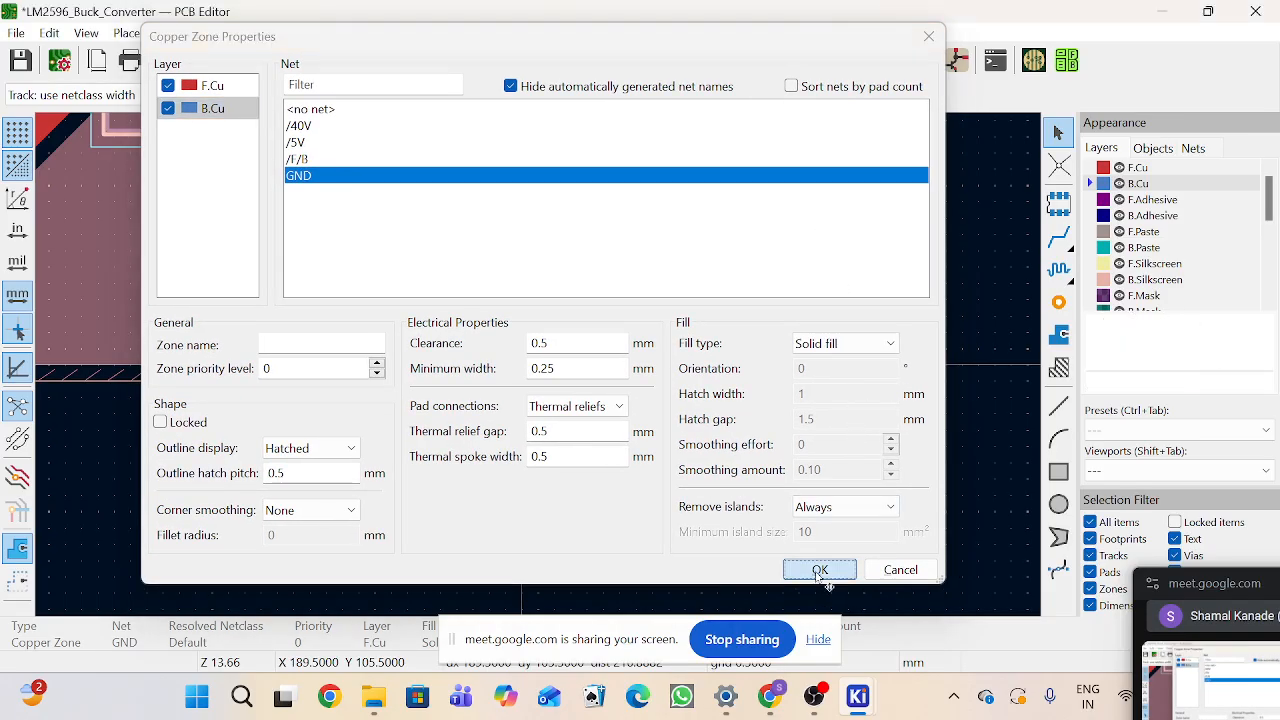
Step: Refill all copper zones on the board
scroll(545, 370, "down", 5)
key("b")
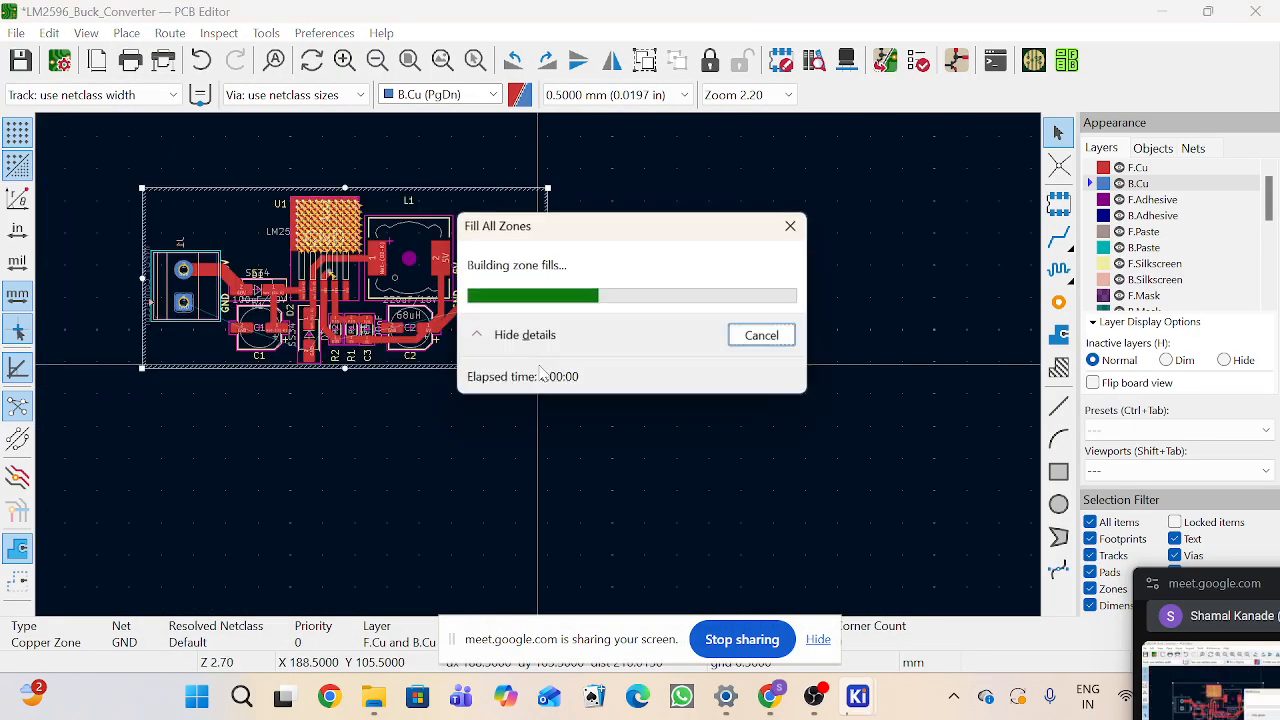
scroll(541, 372, "up", 3)
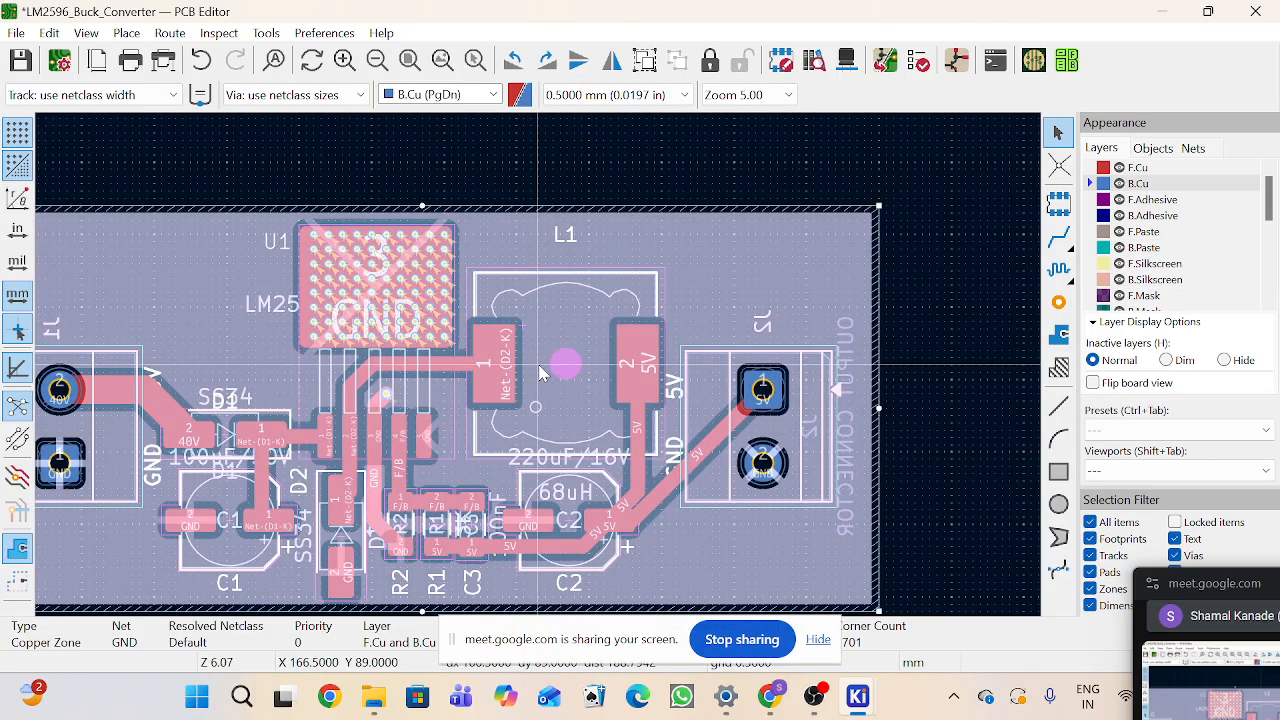
key("b")
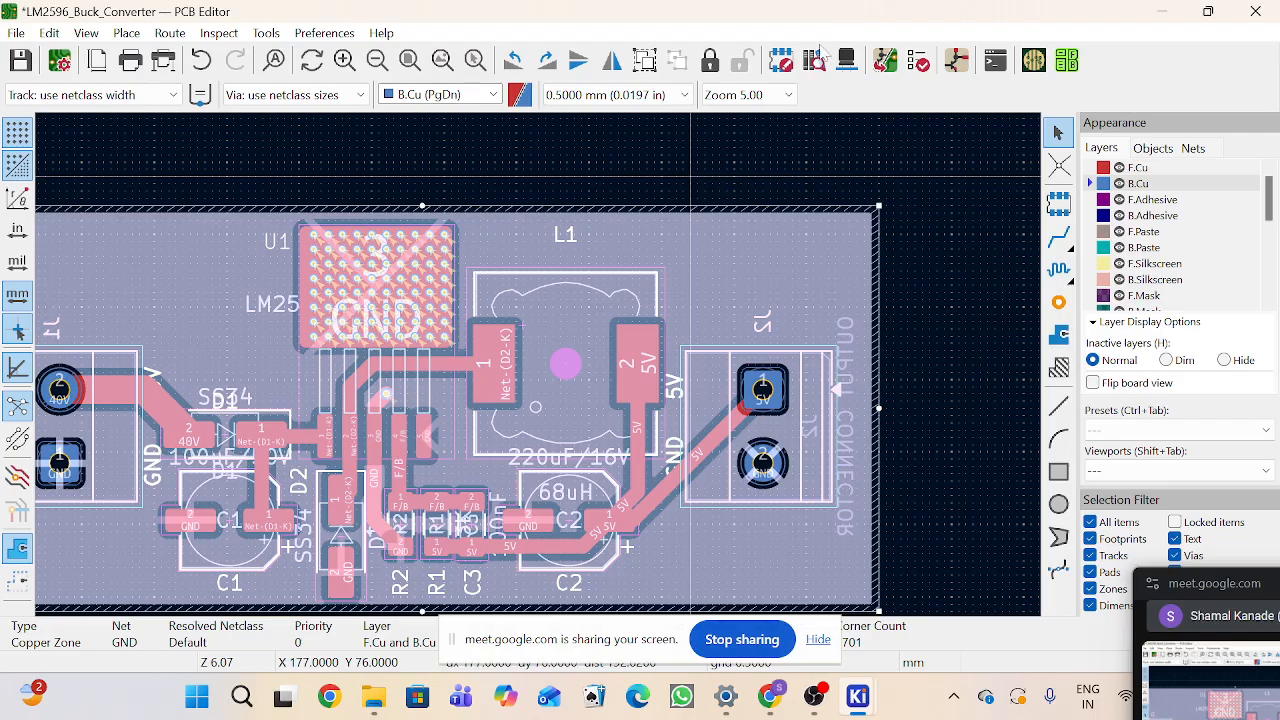
Step: Run the Design Rules Checker again on the board
scroll(476, 463, "down", 3)
scroll(387, 428, "up", 3)
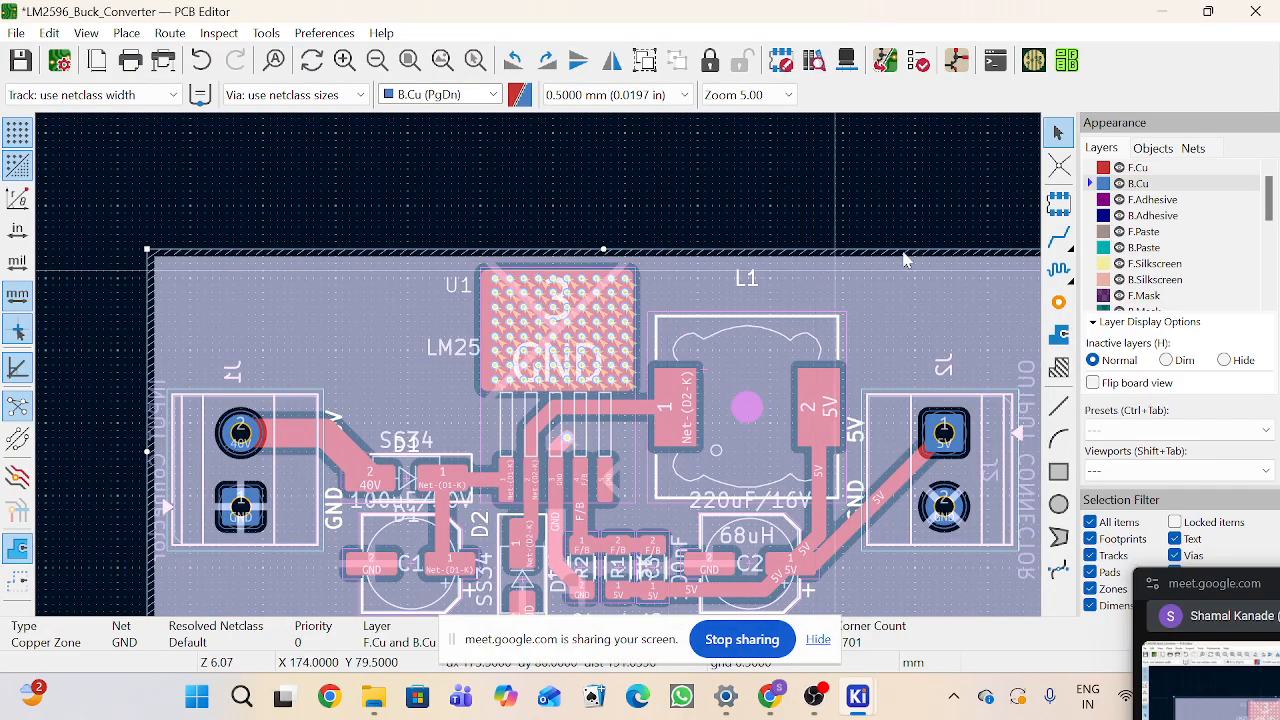
scroll(871, 328, "down", 1)
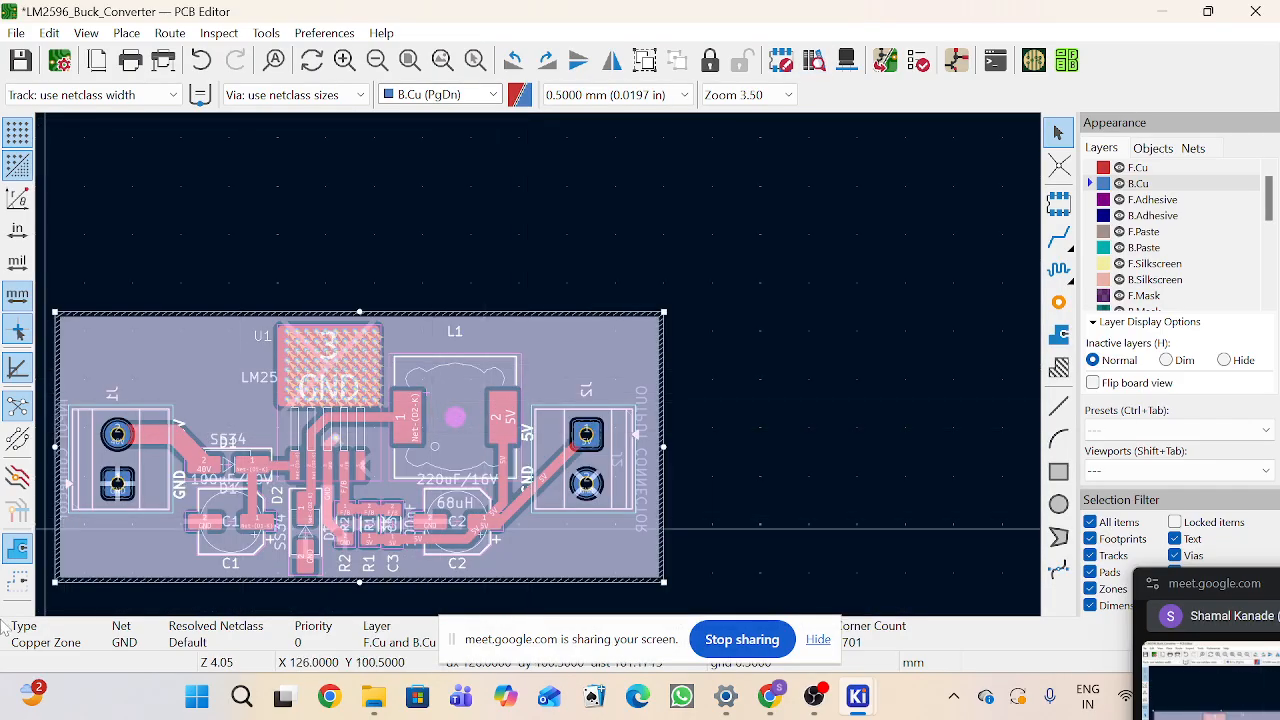
left_click(17, 585)
scroll(300, 391, "up", 3)
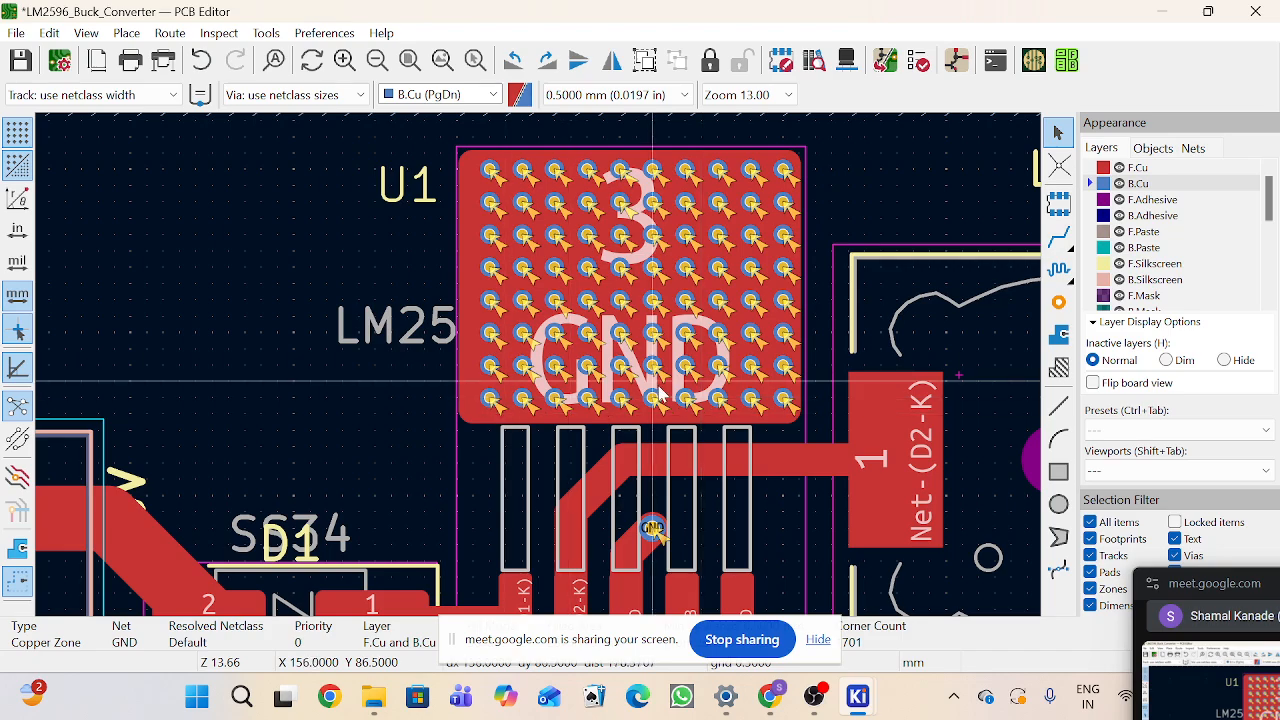
scroll(659, 395, "down", 2)
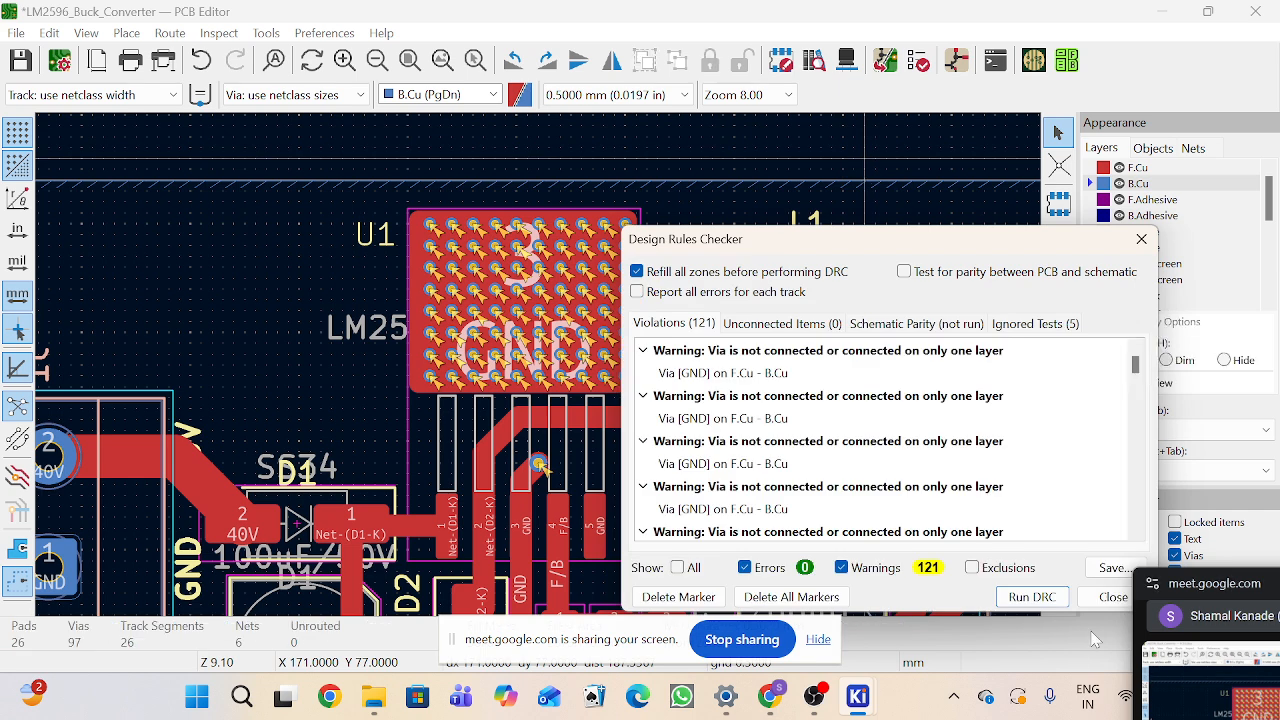
left_click(1031, 597)
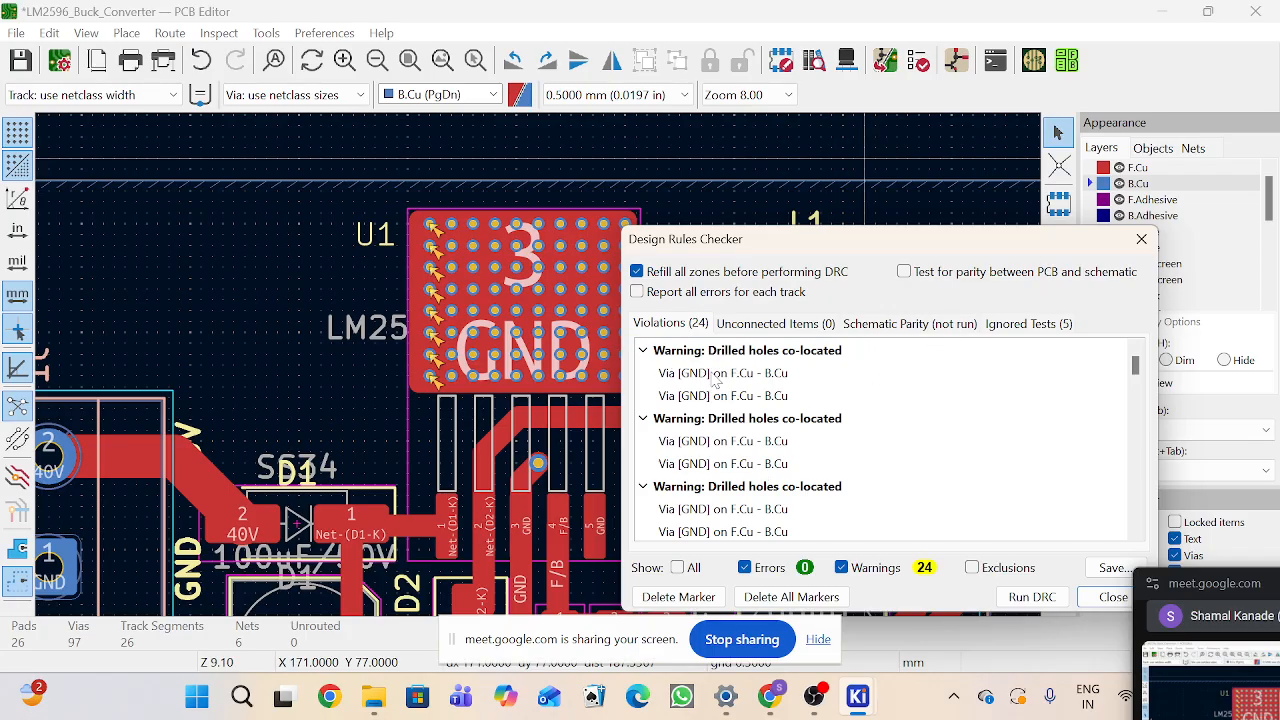
Step: Close the checker and delete two stacked duplicate vias at the top-left corner of U1's ground pad
left_click(1141, 239)
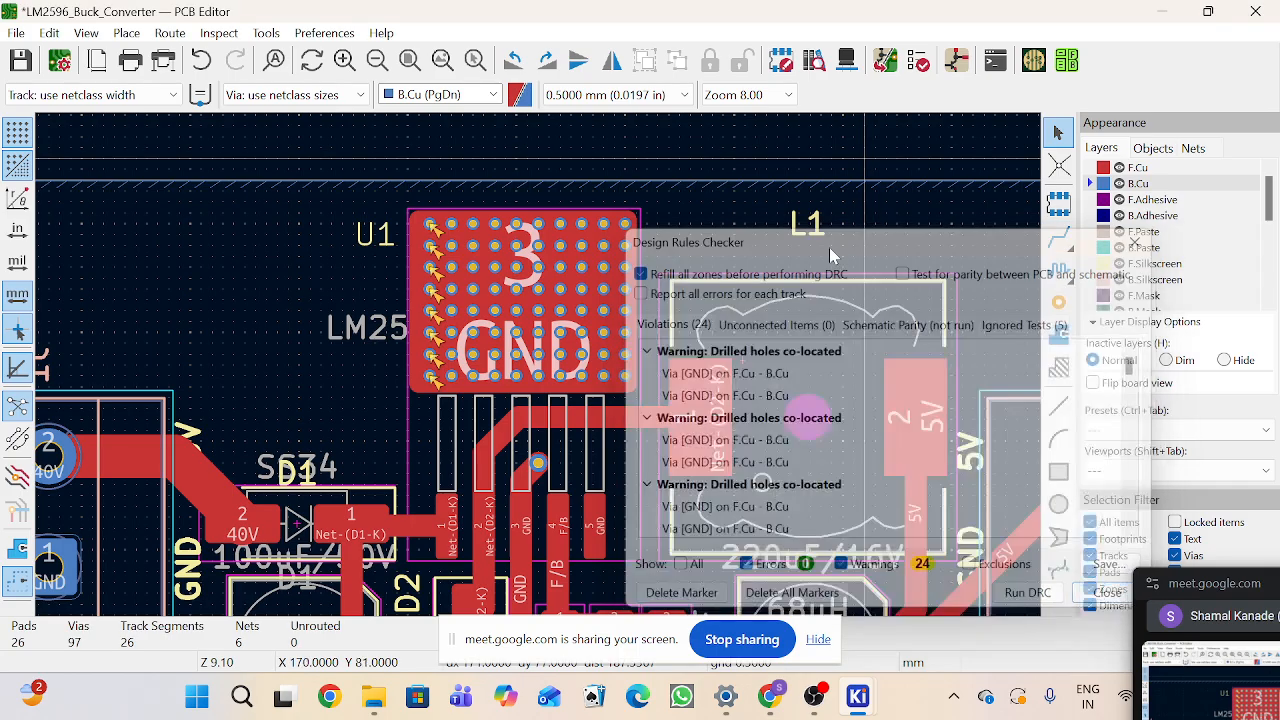
scroll(430, 226, "up", 6)
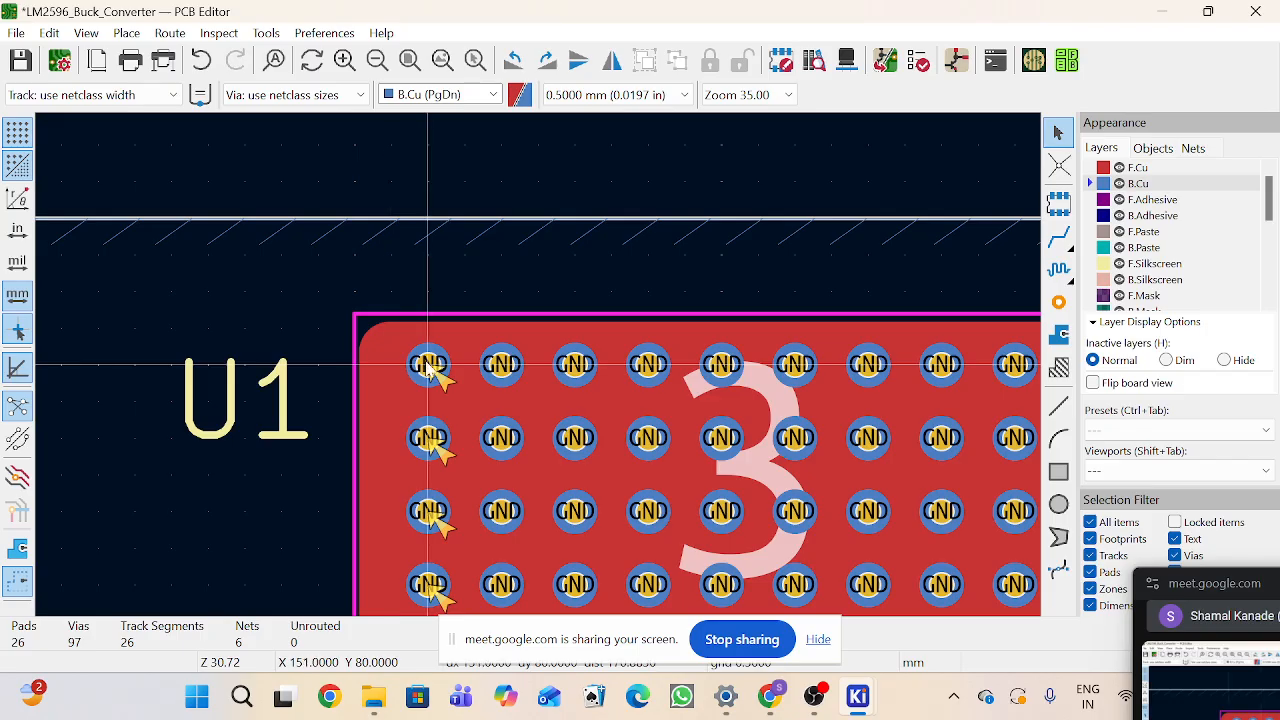
scroll(429, 366, "up", 3)
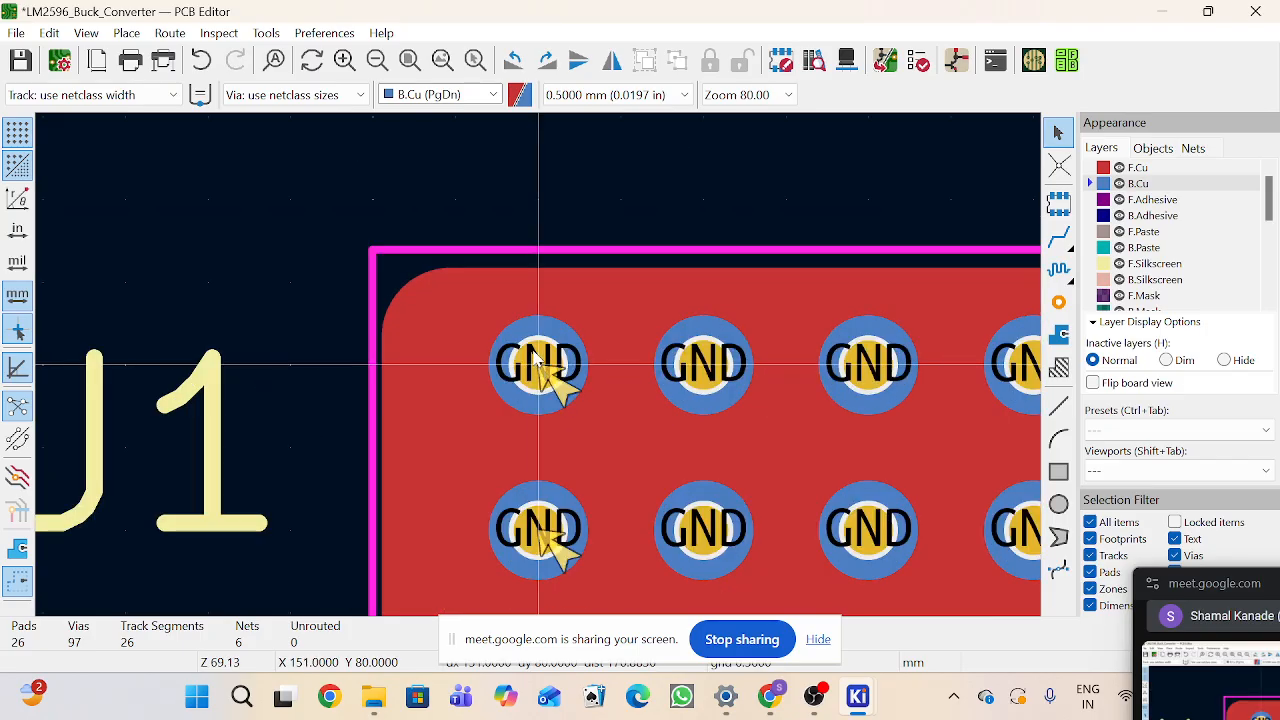
left_click(540, 365)
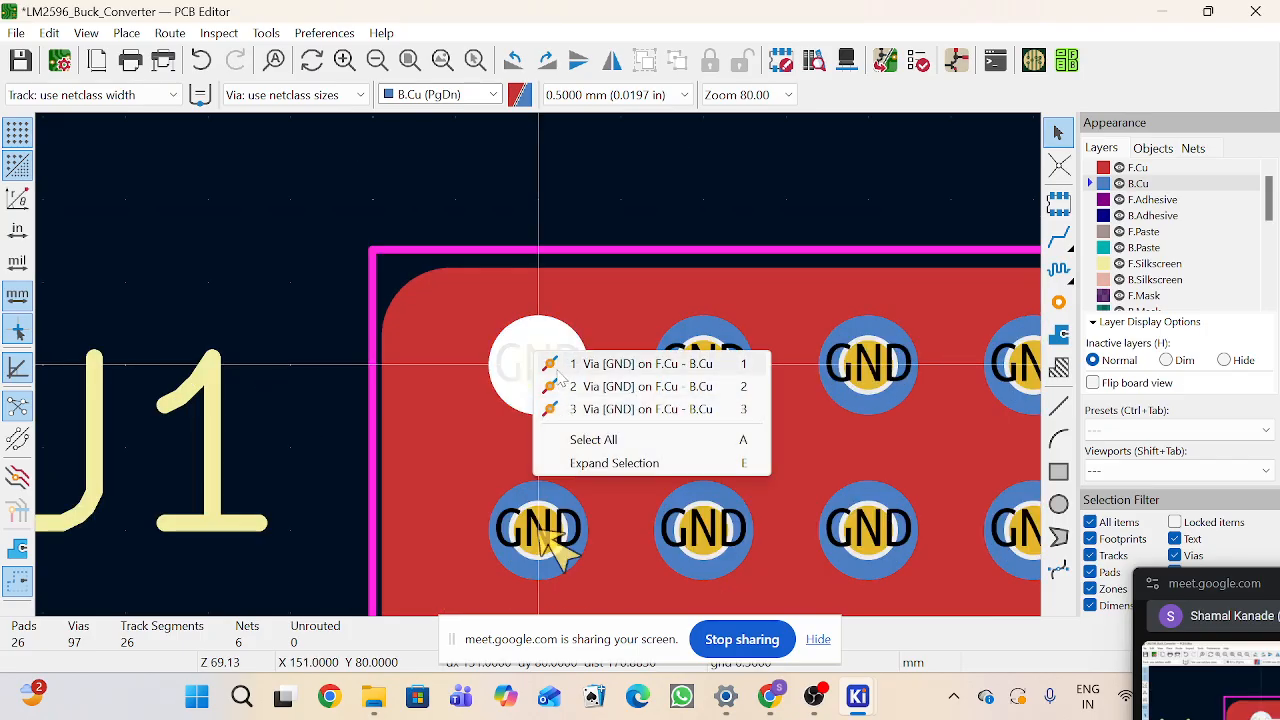
left_click(557, 366)
key("Delete")
left_click(546, 372)
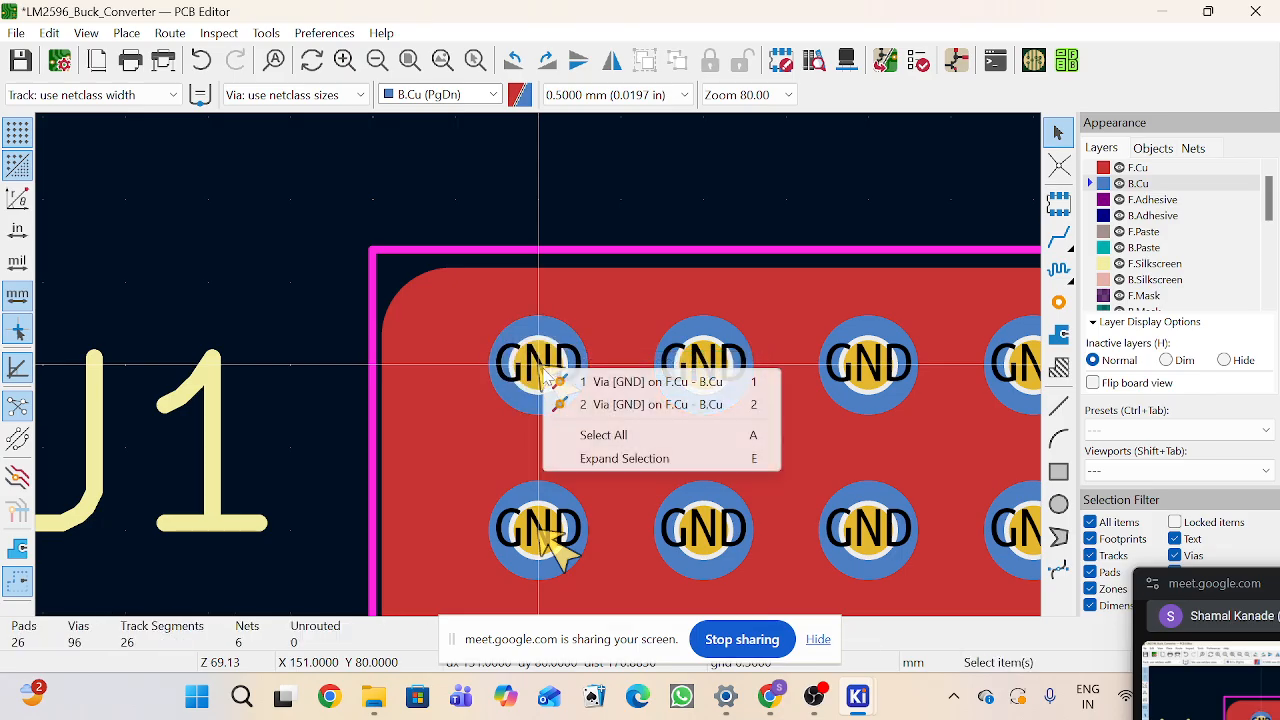
left_click(550, 381)
key("Delete")
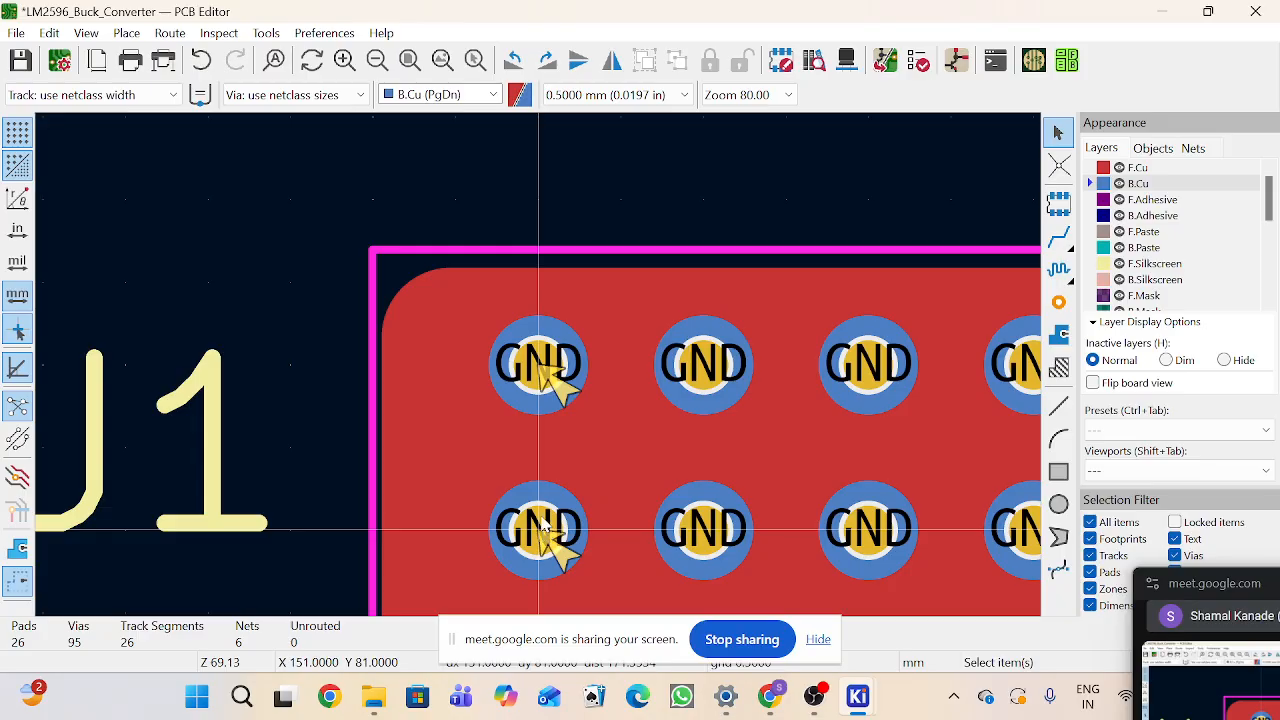
Step: Delete more stacked duplicate vias in the leftmost via column of U1's ground pad
left_click(541, 526)
left_click(552, 527)
key("Delete")
left_click(541, 530)
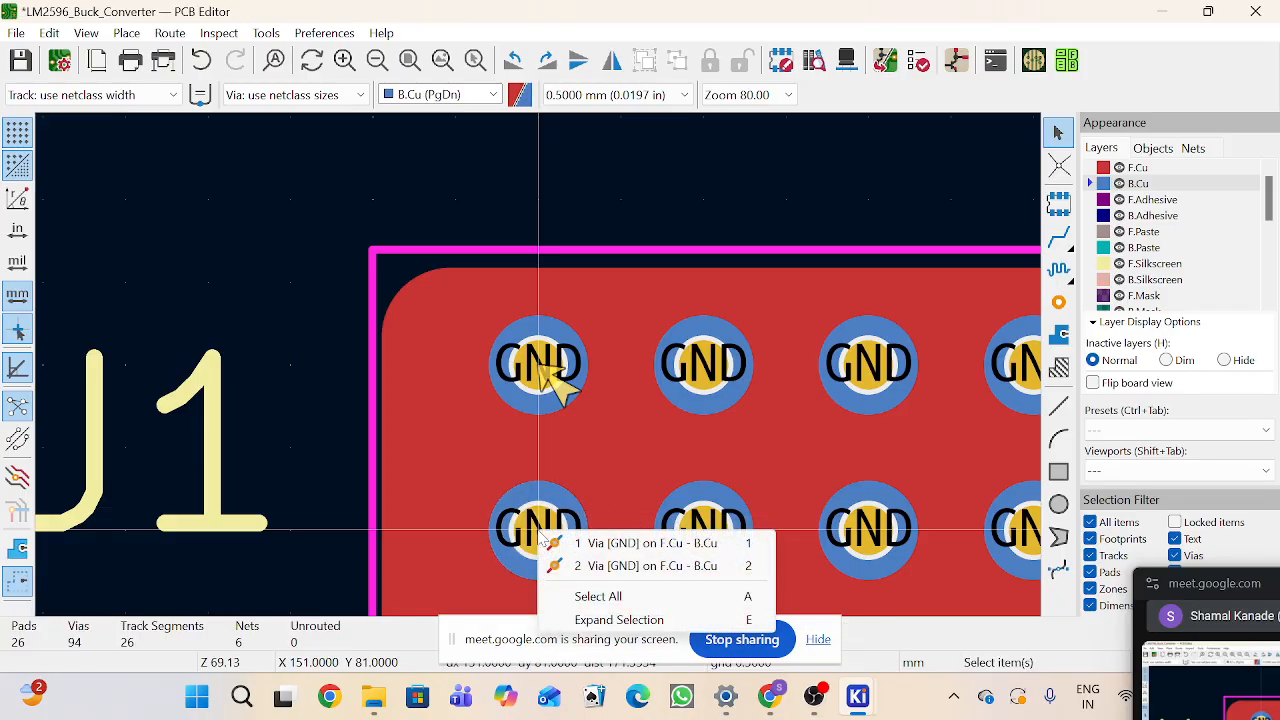
left_click(560, 543)
scroll(545, 535, "down", 3)
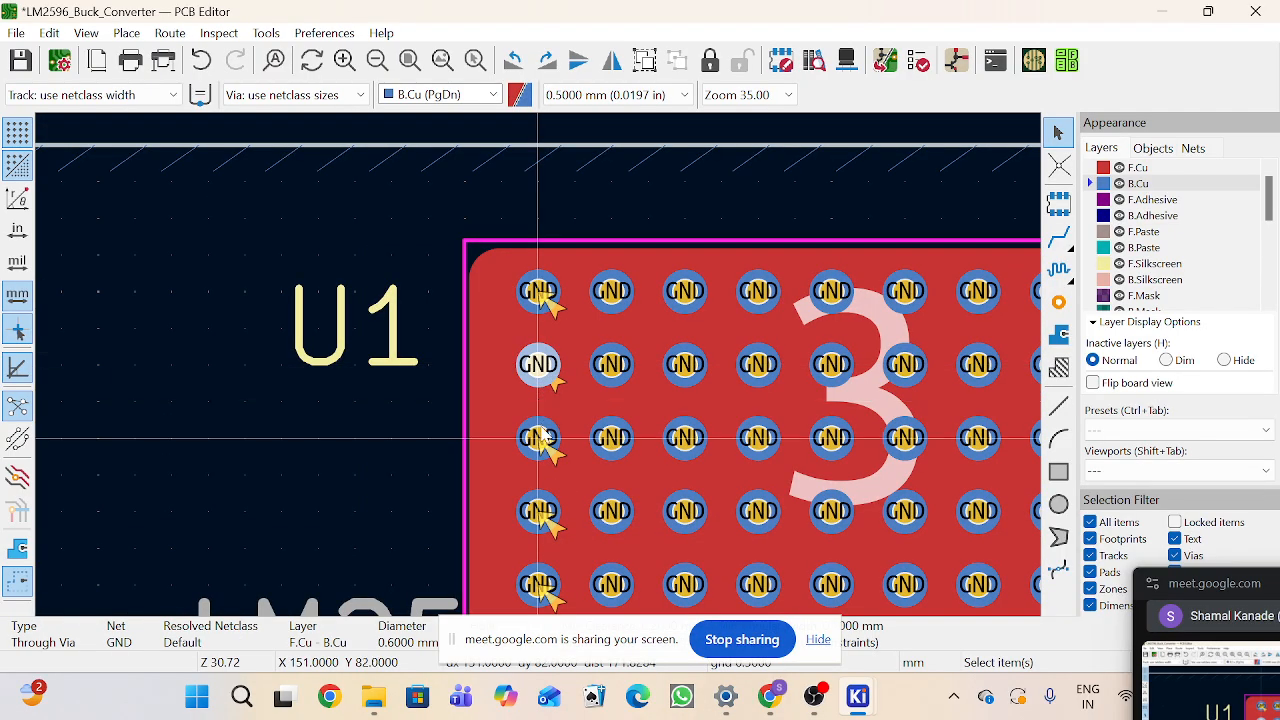
left_click(541, 430)
left_click(552, 441)
key("Delete")
left_click(538, 439)
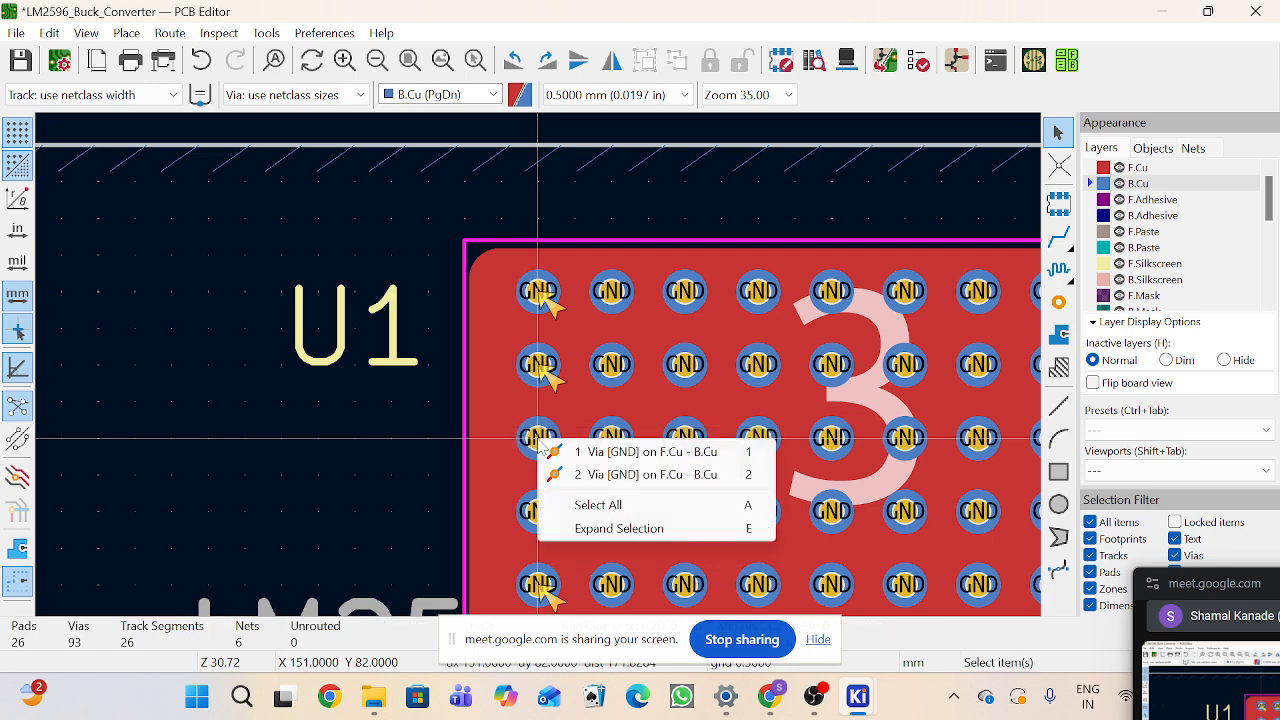
left_click(541, 446)
key("Delete")
Step: Continue removing duplicate vias down the leftmost column of the U1 ground pad
scroll(540, 440, "down", 2)
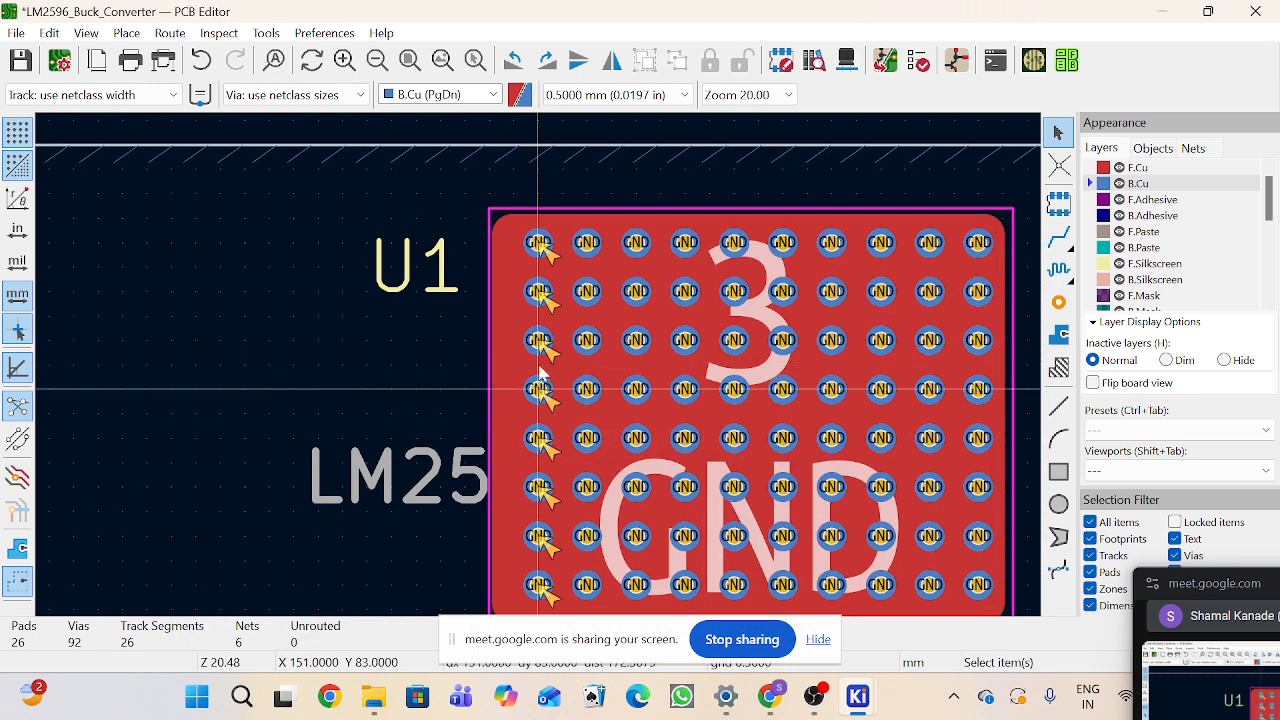
scroll(540, 372, "up", 3)
left_click(540, 372)
left_click(546, 375)
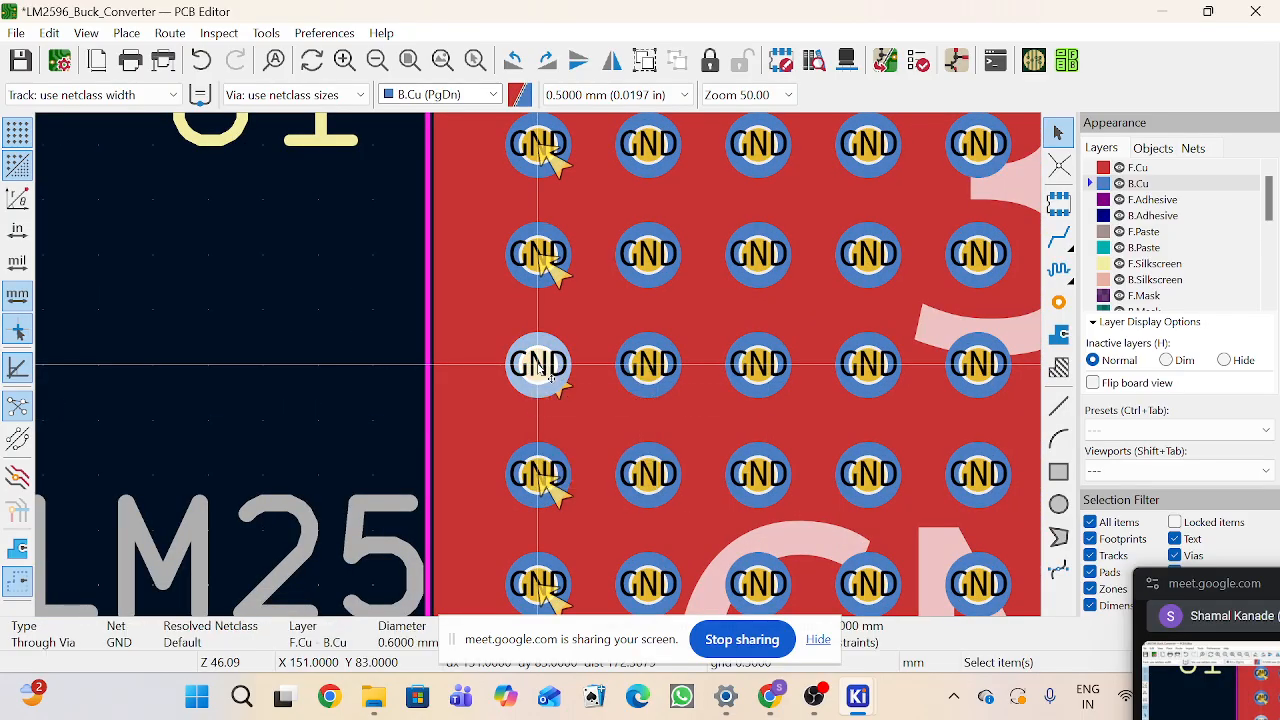
key("Delete")
left_click(541, 476)
left_click(546, 468)
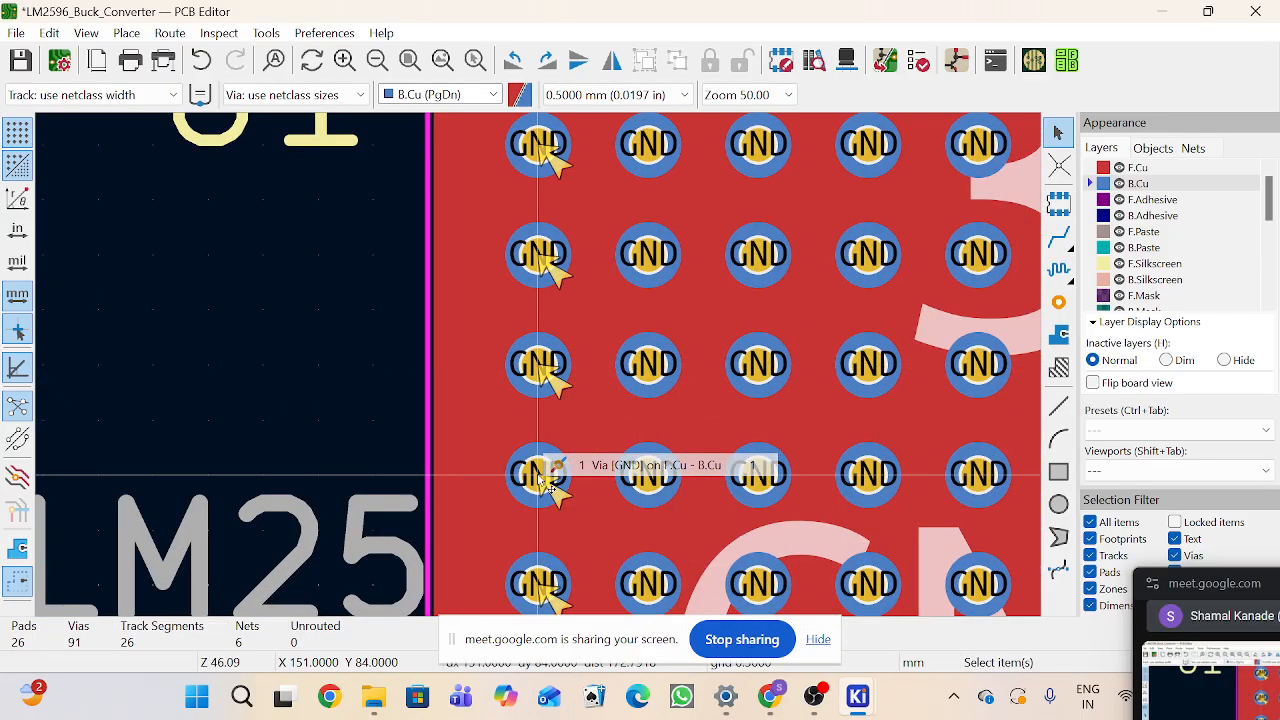
key("Delete")
scroll(541, 478, "down", 1)
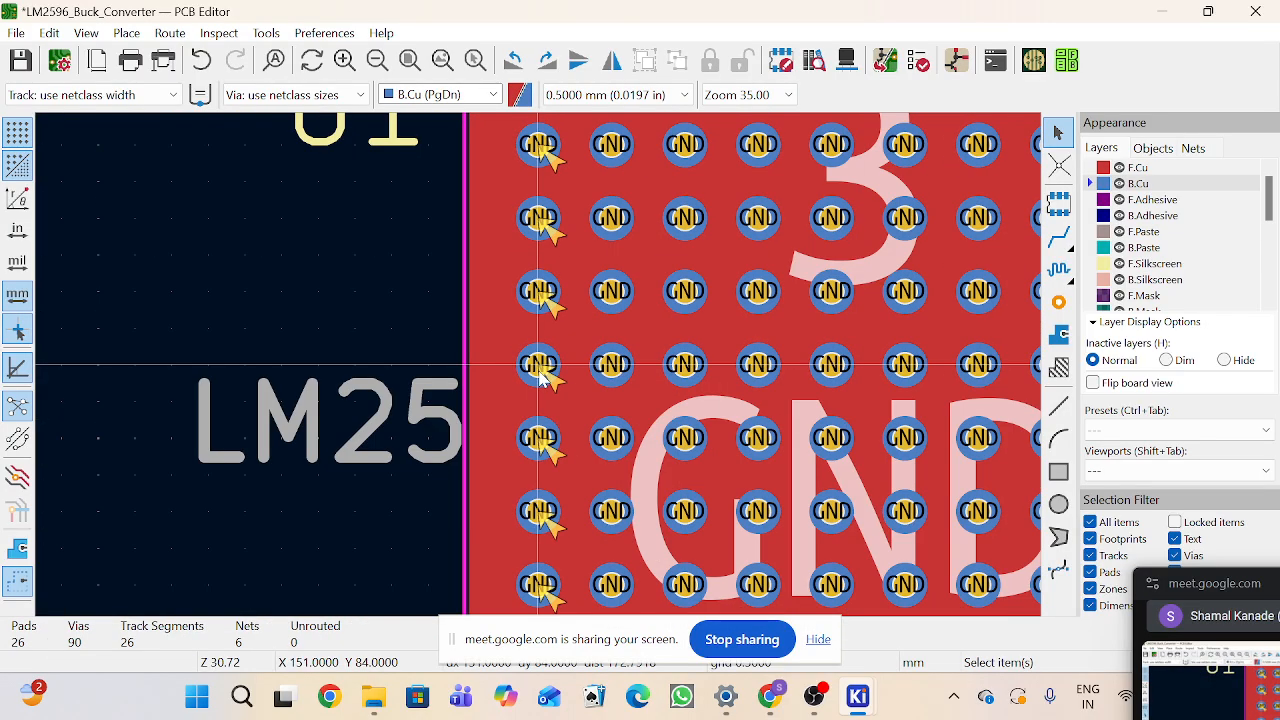
left_click(538, 294)
left_click(552, 308)
key("Delete")
Step: Delete the extra stacked vias in the leftmost column beside the LM25 label
left_click(540, 367)
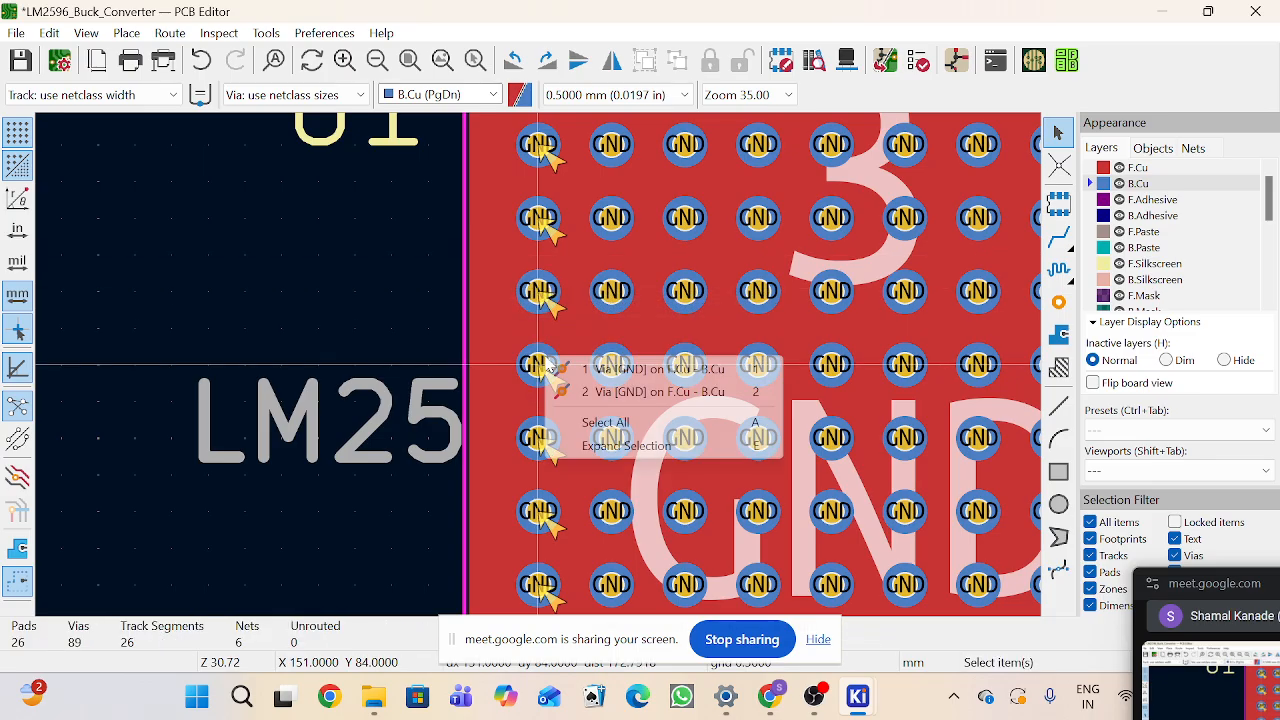
left_click(552, 369)
key("Delete")
left_click(540, 436)
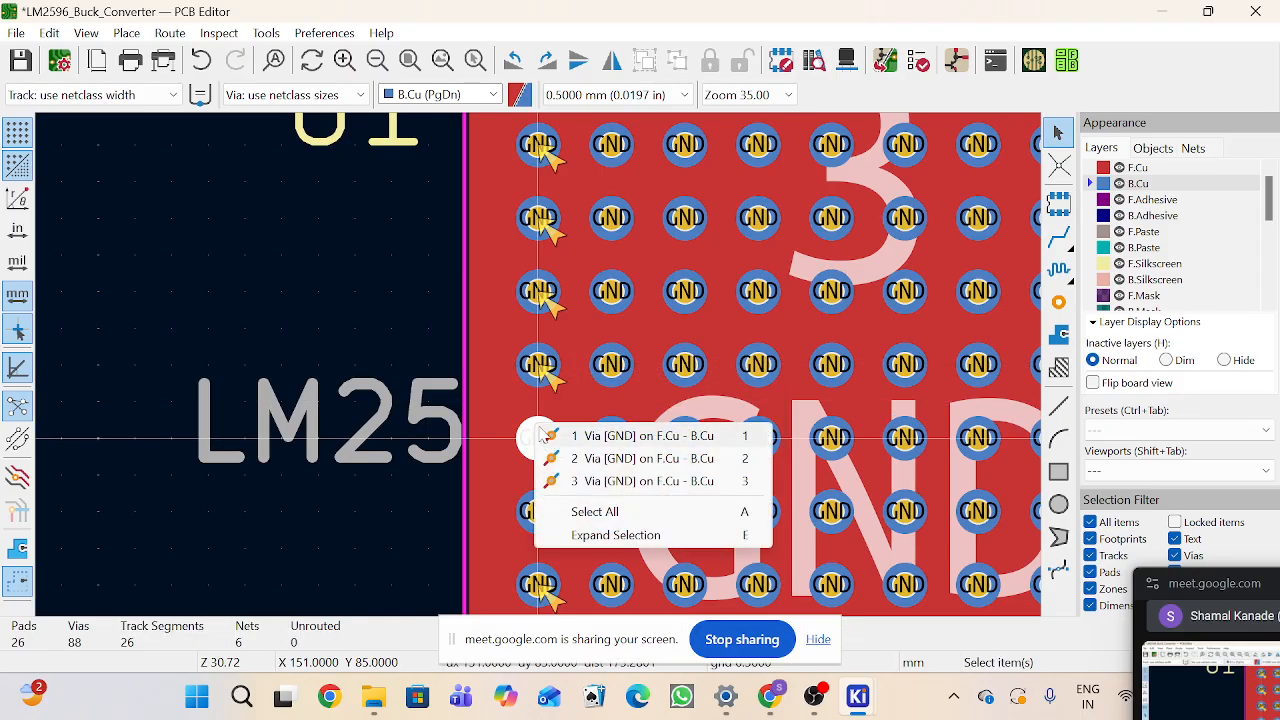
left_click(541, 436)
key("Delete")
left_click(540, 437)
left_click(541, 446)
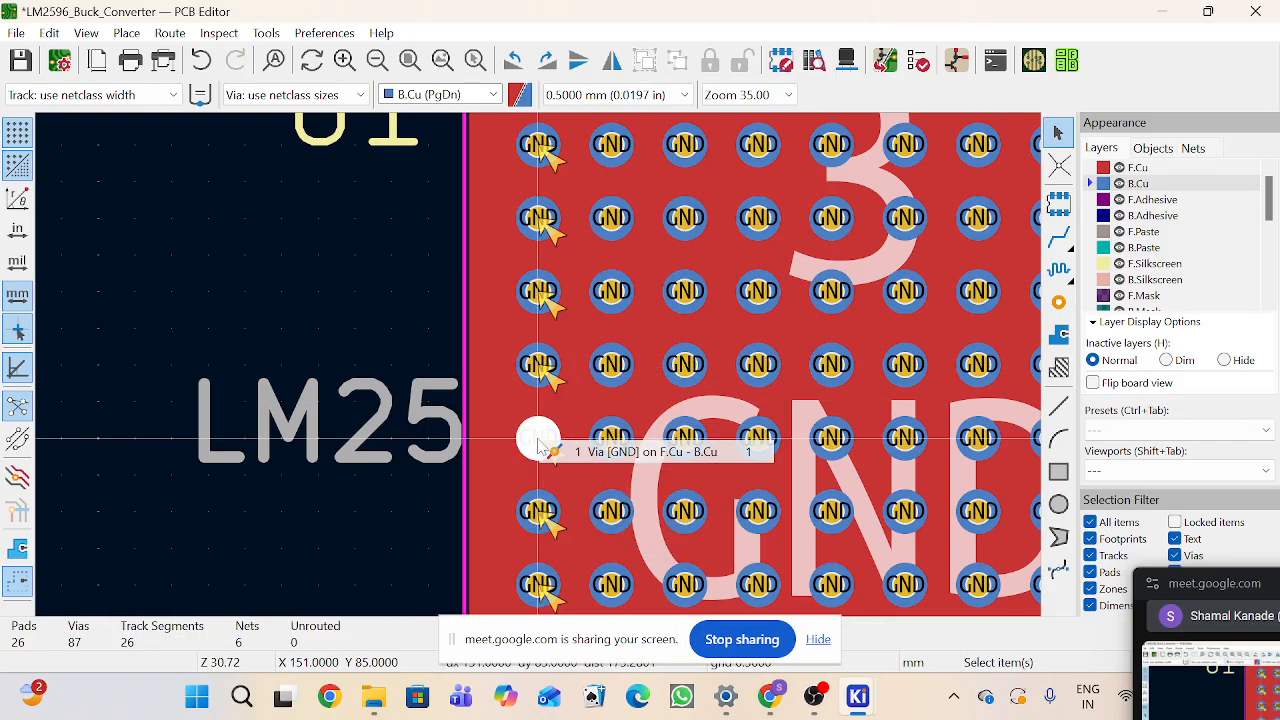
key("Delete")
Step: Delete a stacked duplicate via from the lower part of the leftmost via column on U1's ground pad
left_click(536, 499)
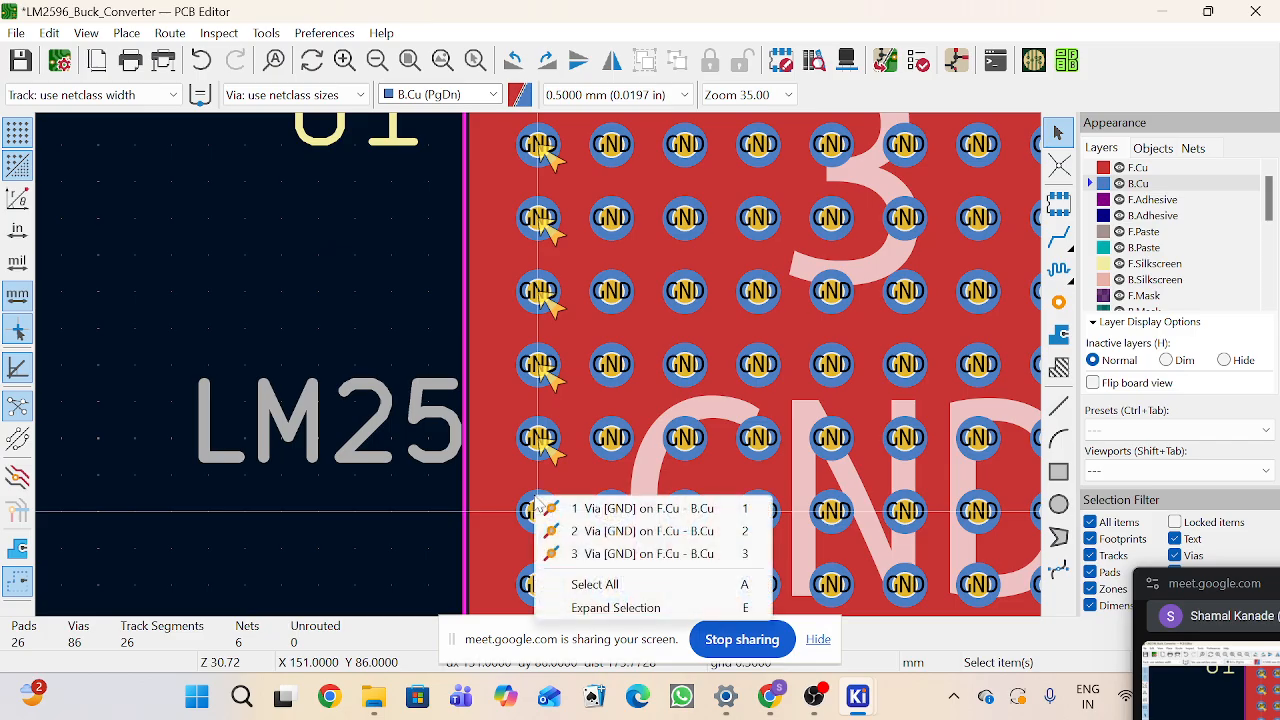
left_click(545, 524)
key("Delete")
left_click(540, 518)
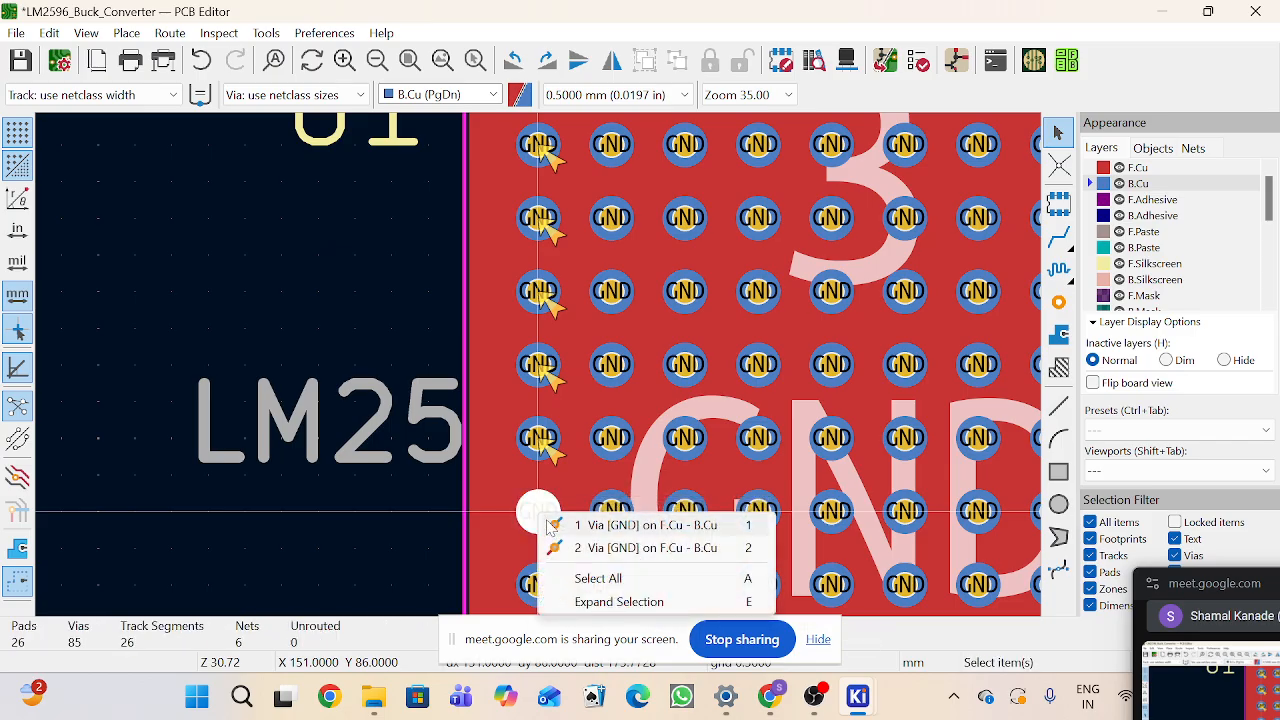
left_click(552, 525)
scroll(541, 516, "up", 2)
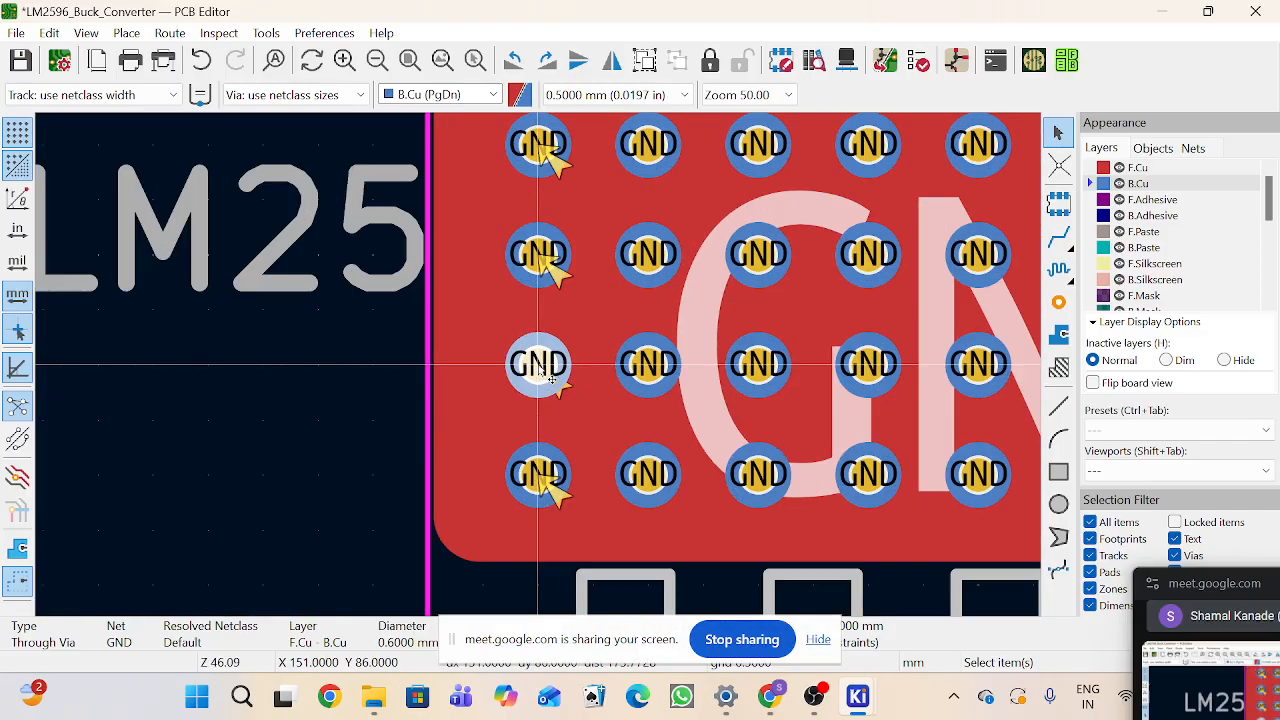
Step: Delete two more duplicate vias stacked at the bottom of the leftmost via column
left_click(541, 475)
left_click(543, 470)
key("Delete")
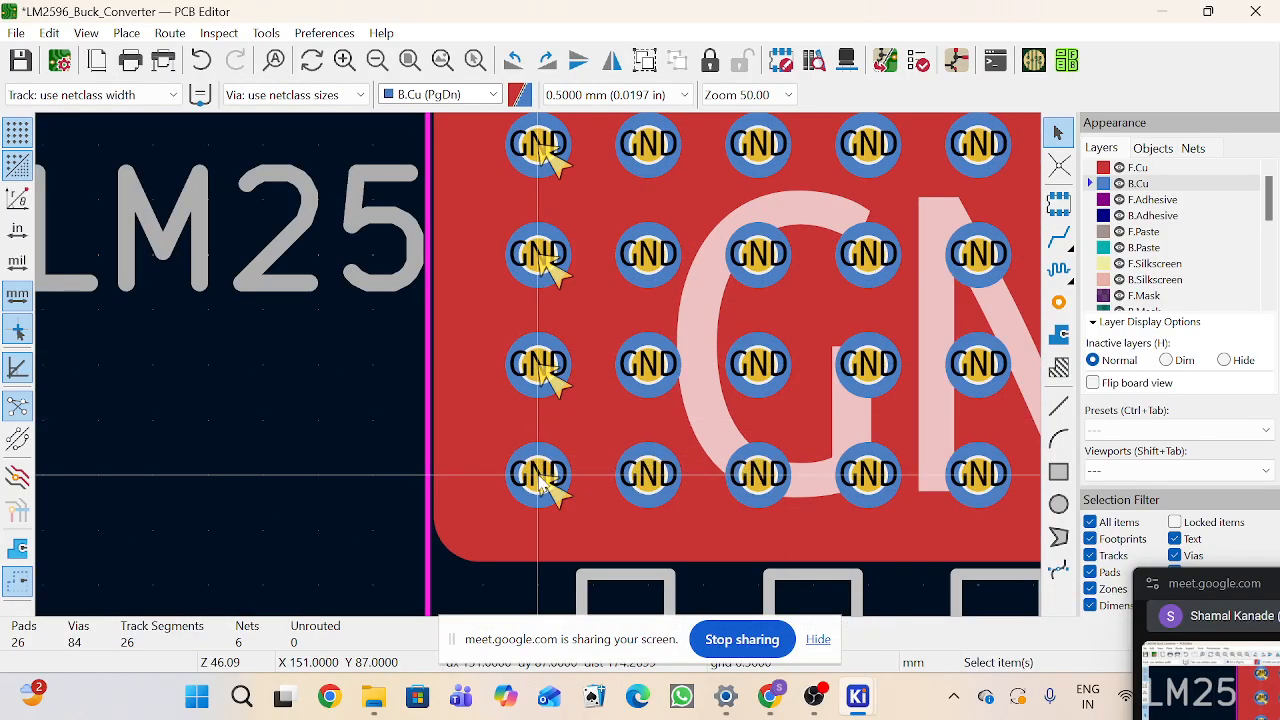
left_click(538, 475)
left_click(548, 485)
key("Delete")
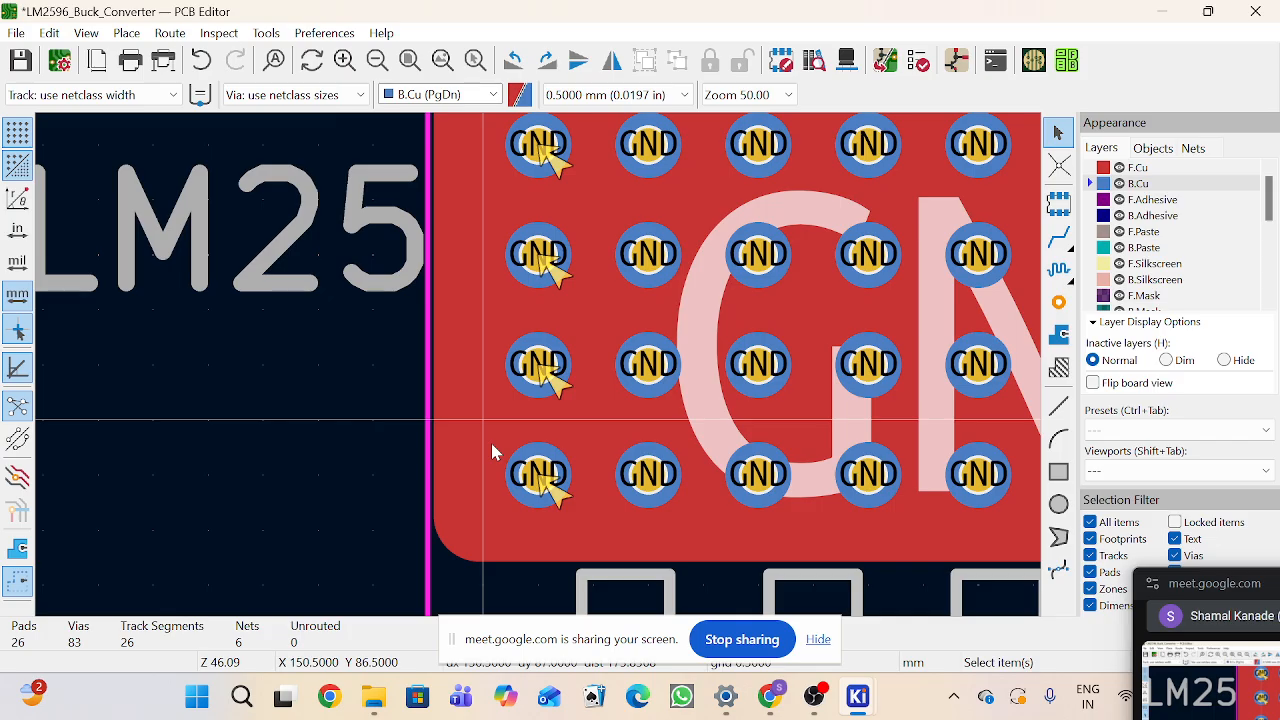
Step: Open the Design Rules Checker and run DRC
left_click(920, 62)
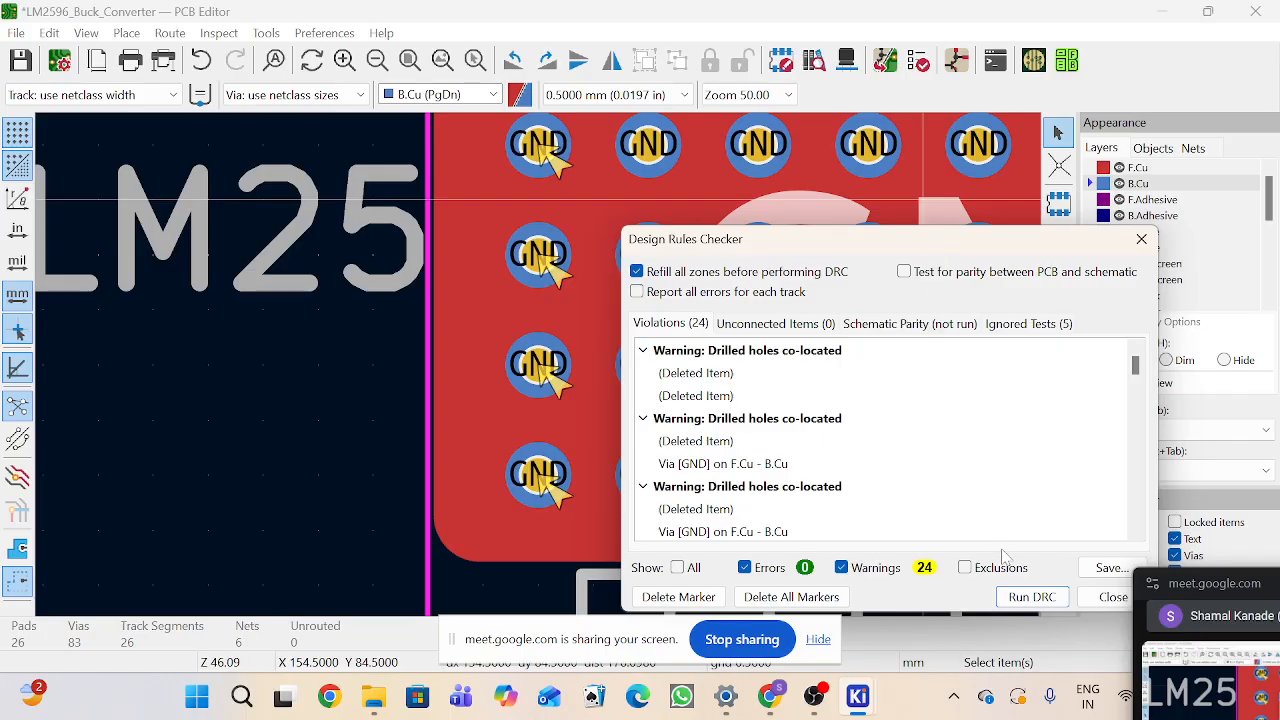
left_click(1030, 596)
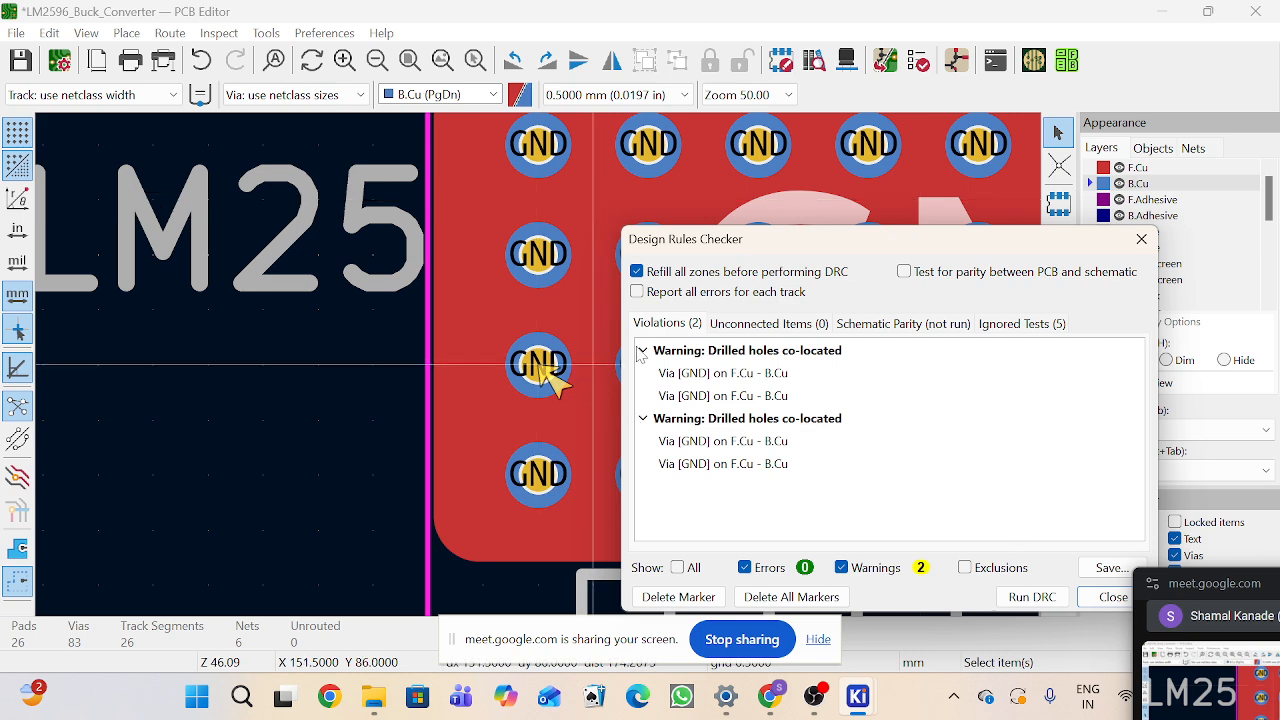
Step: Delete the remaining duplicate via in the leftmost column beside the LM25 label
left_click(538, 365)
left_click(545, 366)
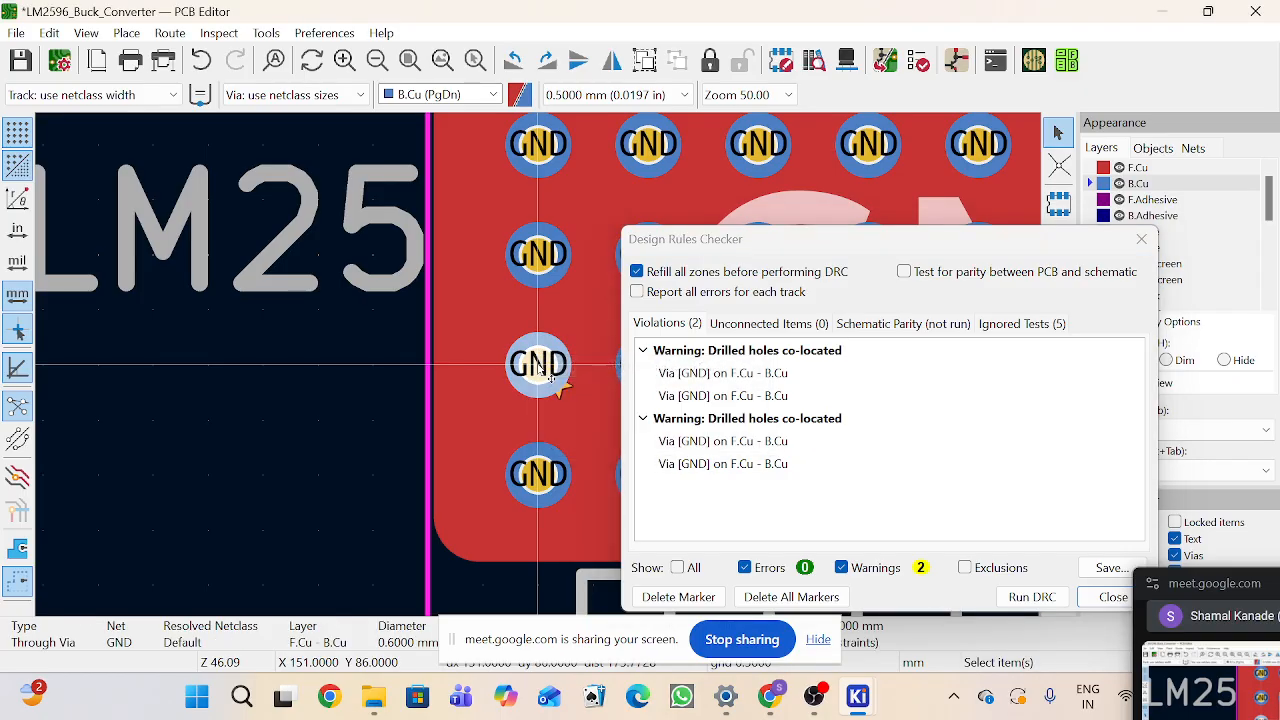
key("Delete")
scroll(486, 364, "up", 3)
scroll(539, 366, "down", 4)
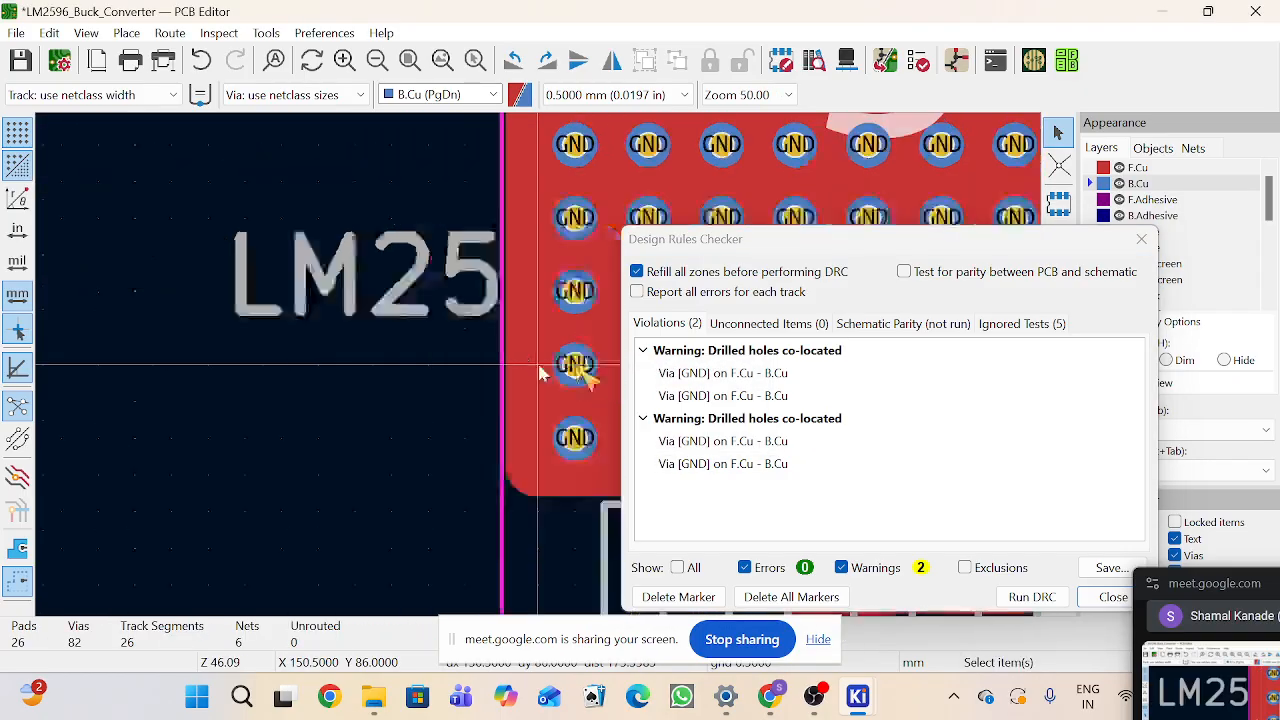
scroll(538, 372, "down", 4)
Step: Delete the duplicate via at the top-left corner of U1's ground pad and rerun DRC
left_click(557, 203)
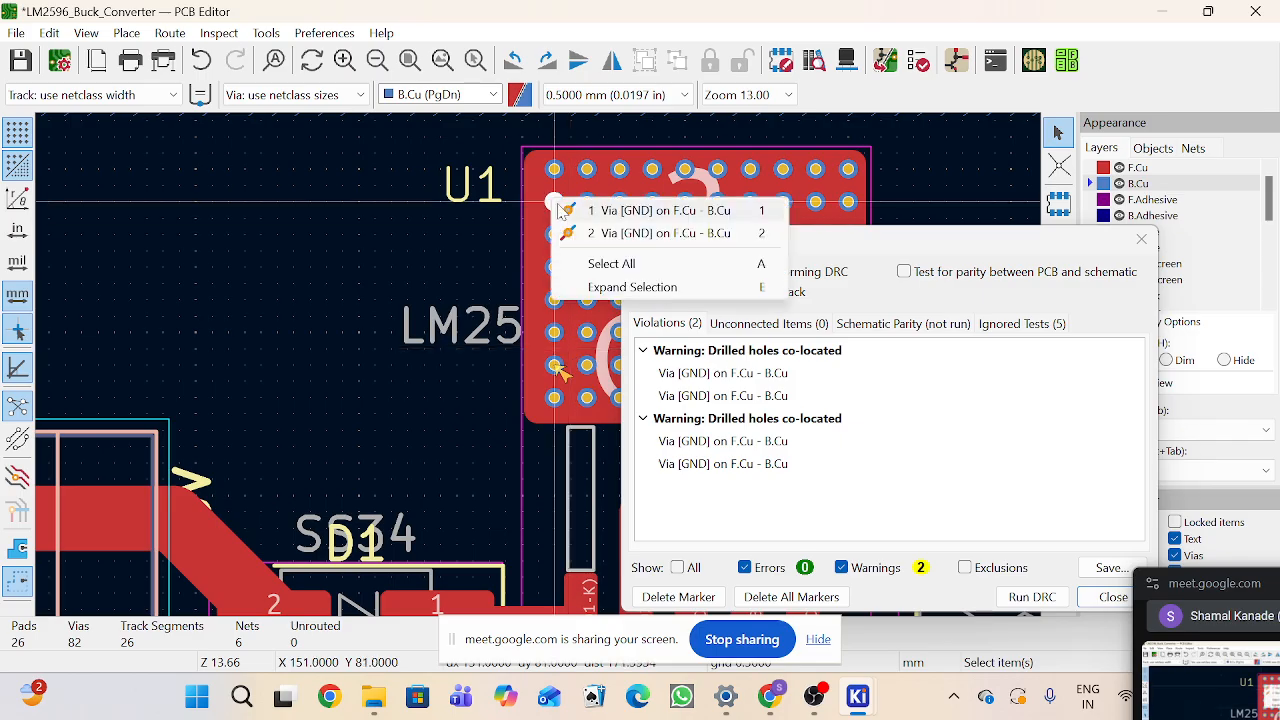
left_click(562, 210)
key("Delete")
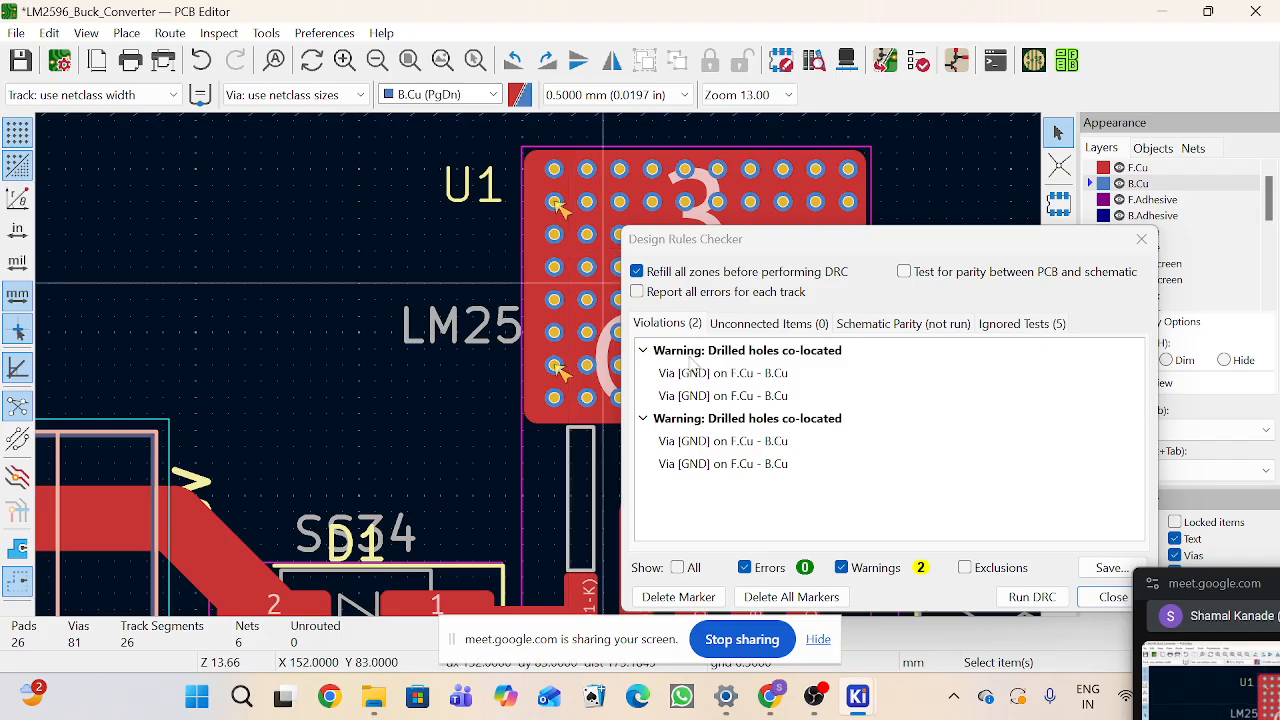
left_click(1020, 596)
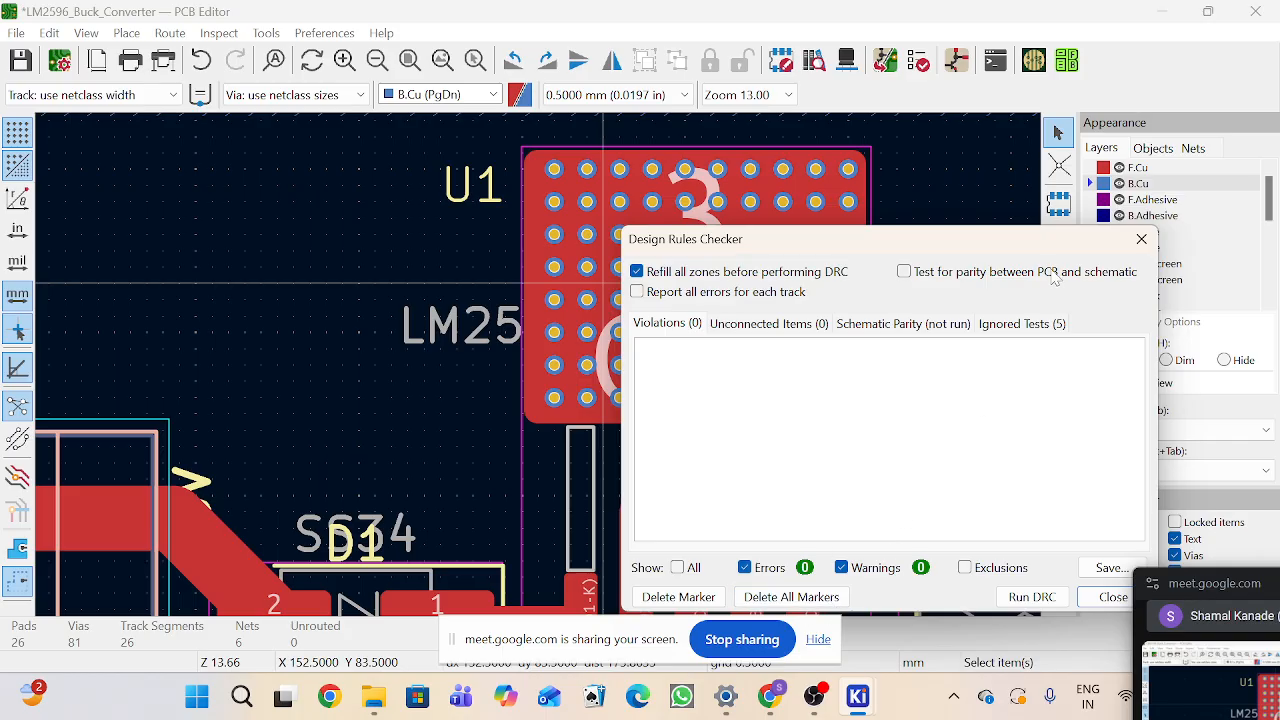
Step: Delete the horizontal track between U1's pin and pad 1 of L1
left_click_drag(1040, 250, 902, 269)
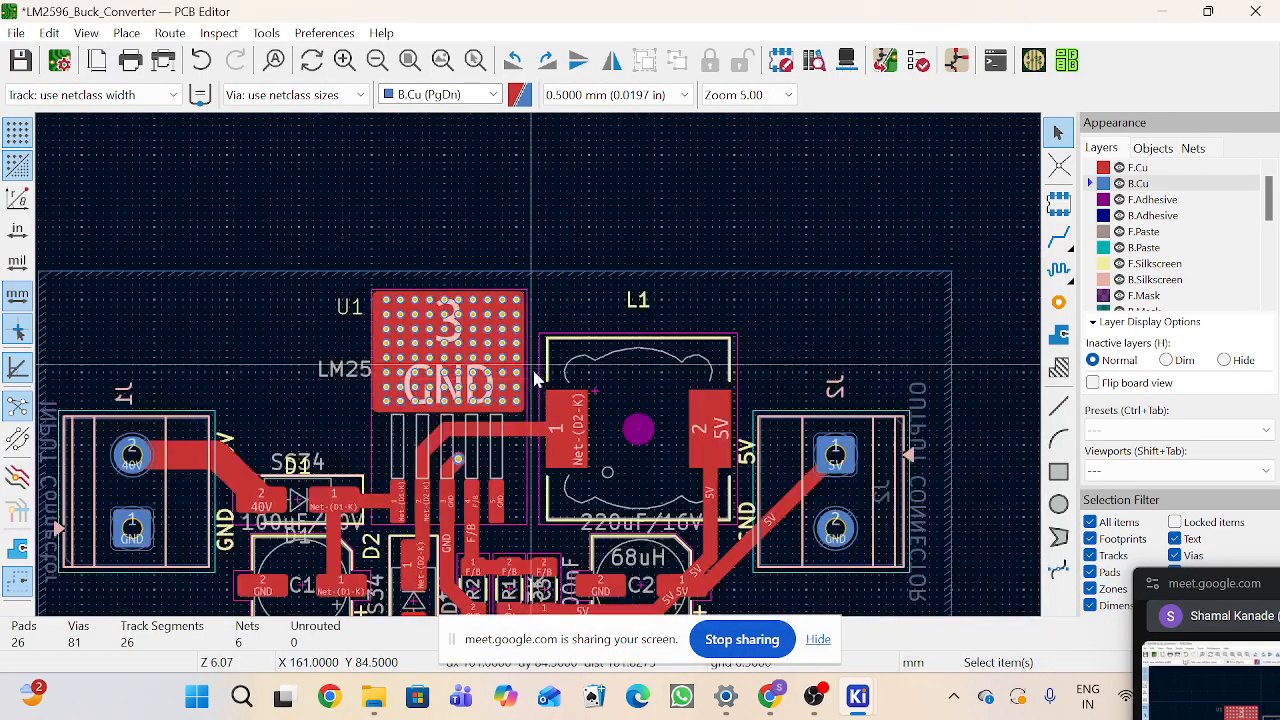
scroll(535, 400, "up", 1)
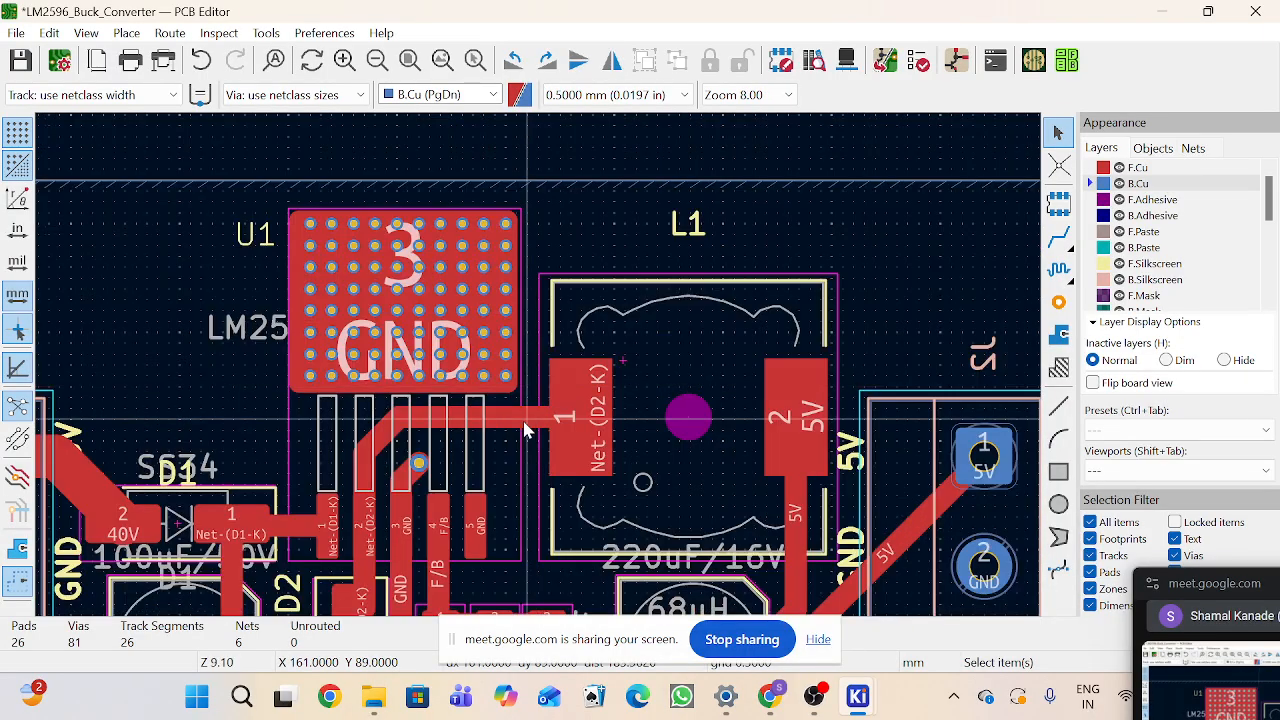
left_click(524, 425)
key("Delete")
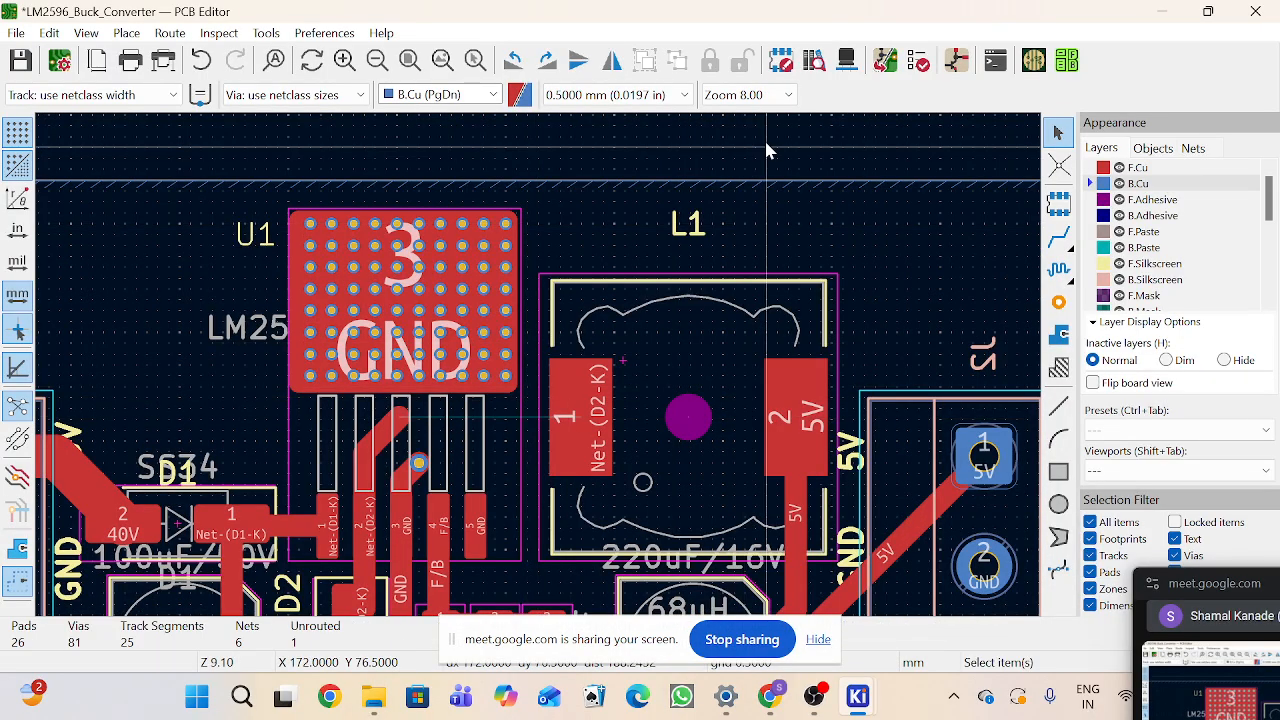
Step: Run DRC again and select the track warning in the violations list
left_click(918, 60)
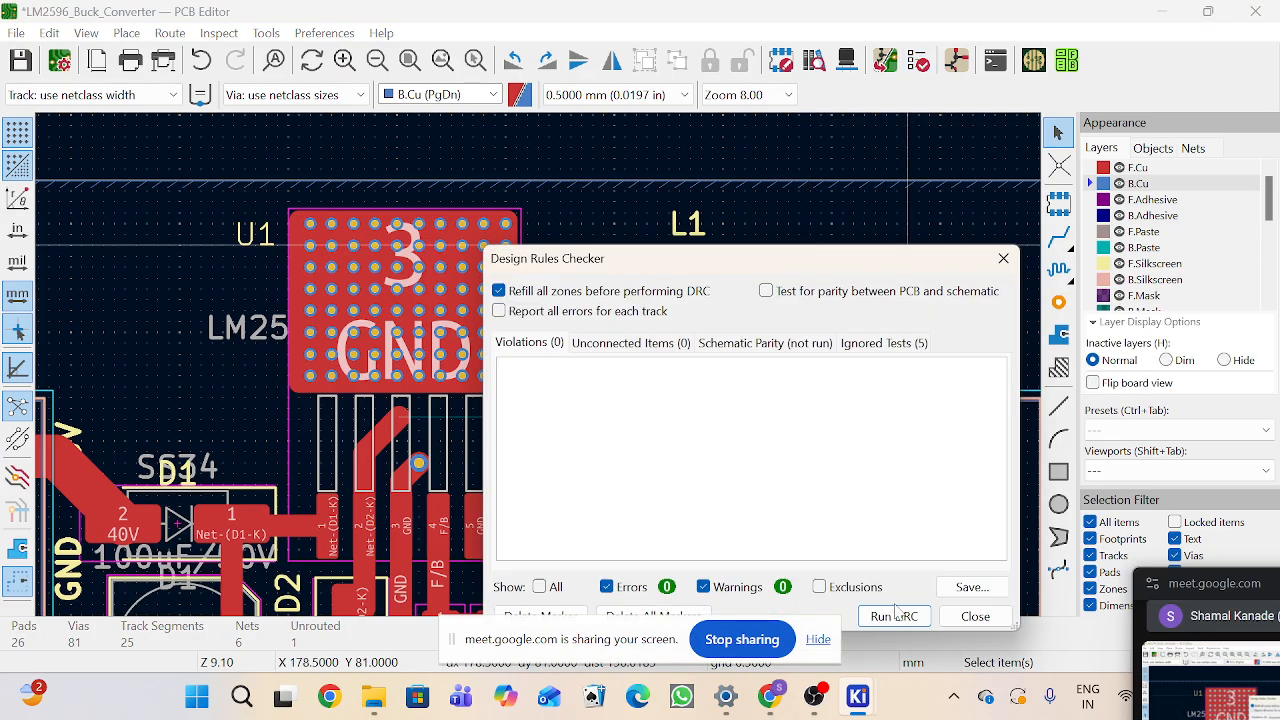
left_click(900, 617)
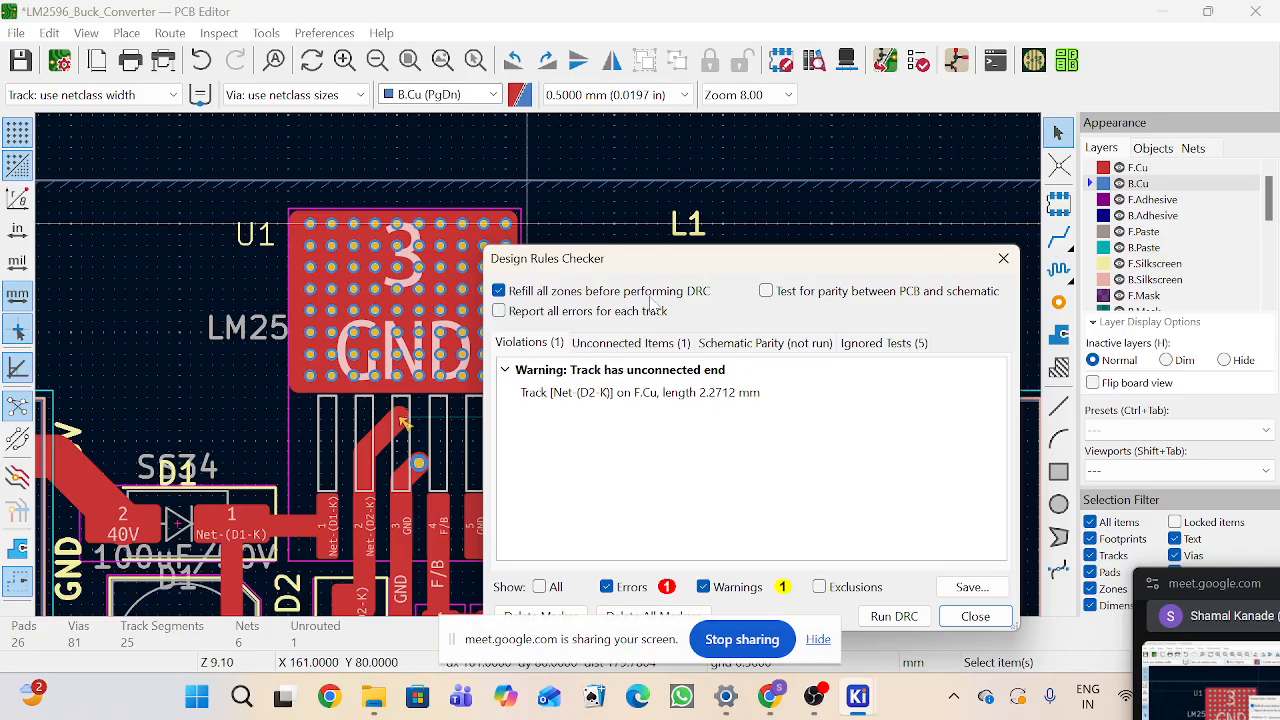
left_click_drag(648, 265, 905, 250)
left_click(870, 380)
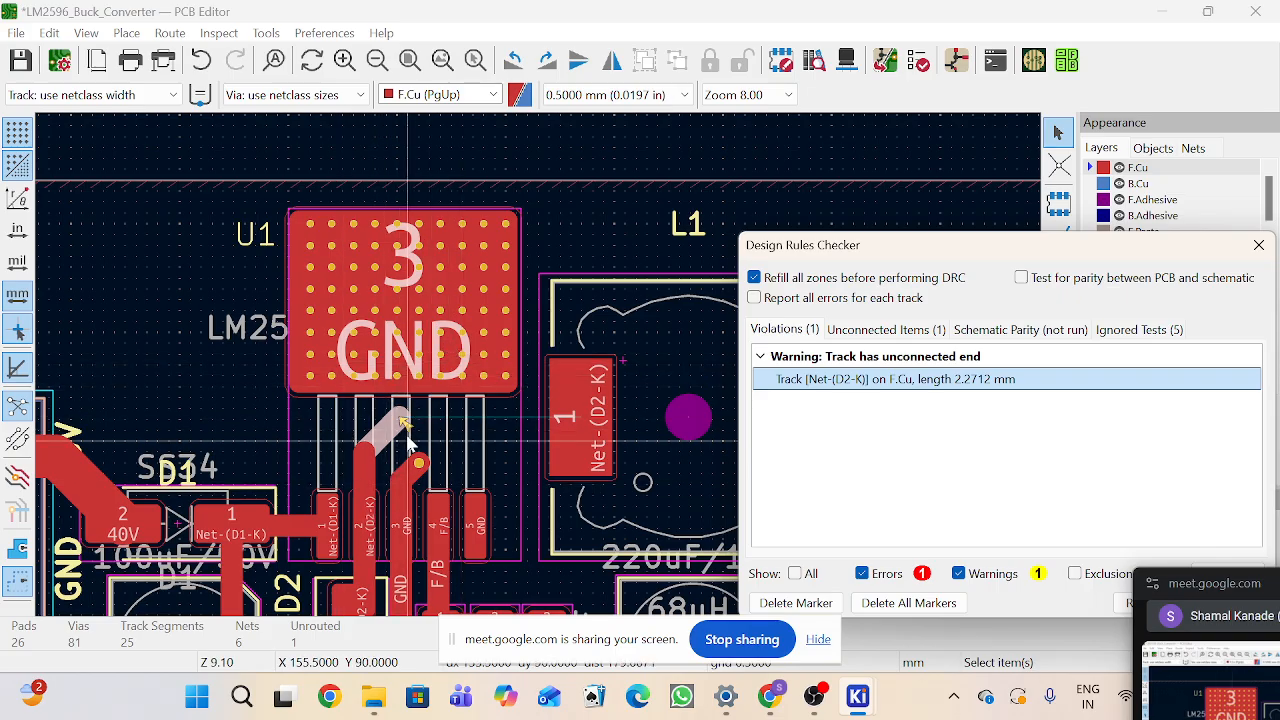
Step: Inspect the missing-connection error among the unconnected items, then close the checker
left_click(857, 331)
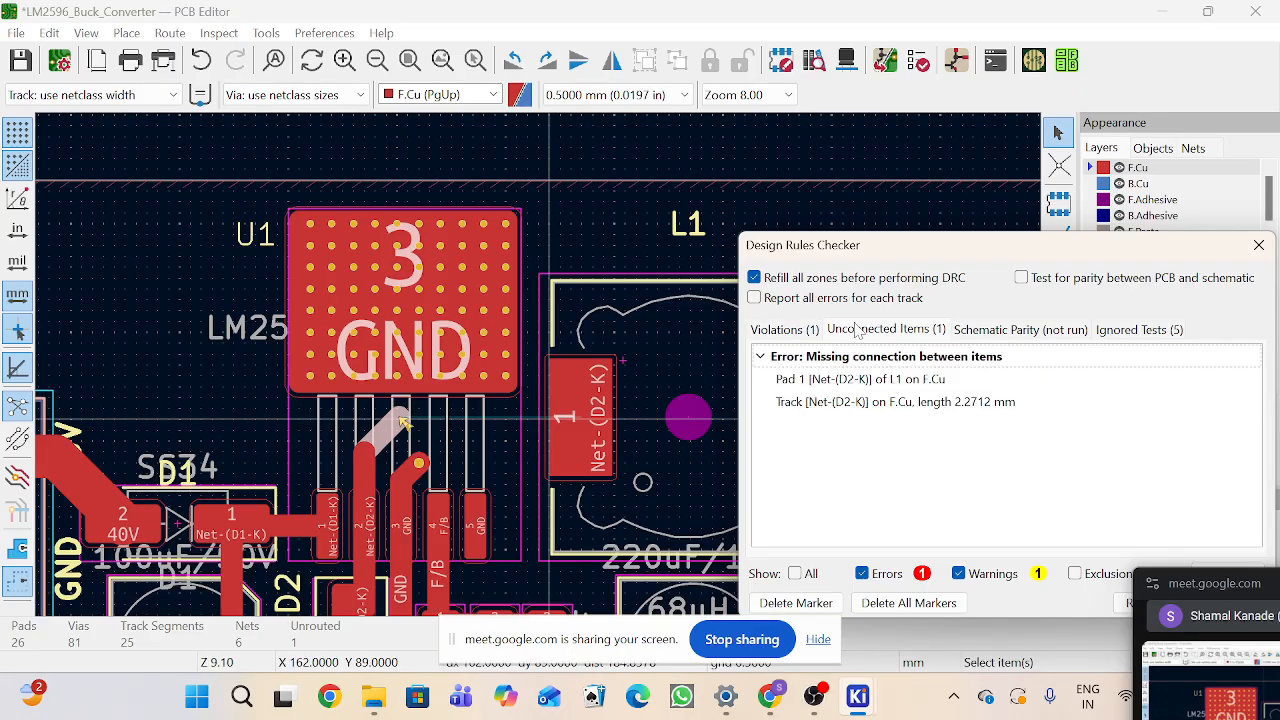
left_click(863, 388)
left_click(862, 404)
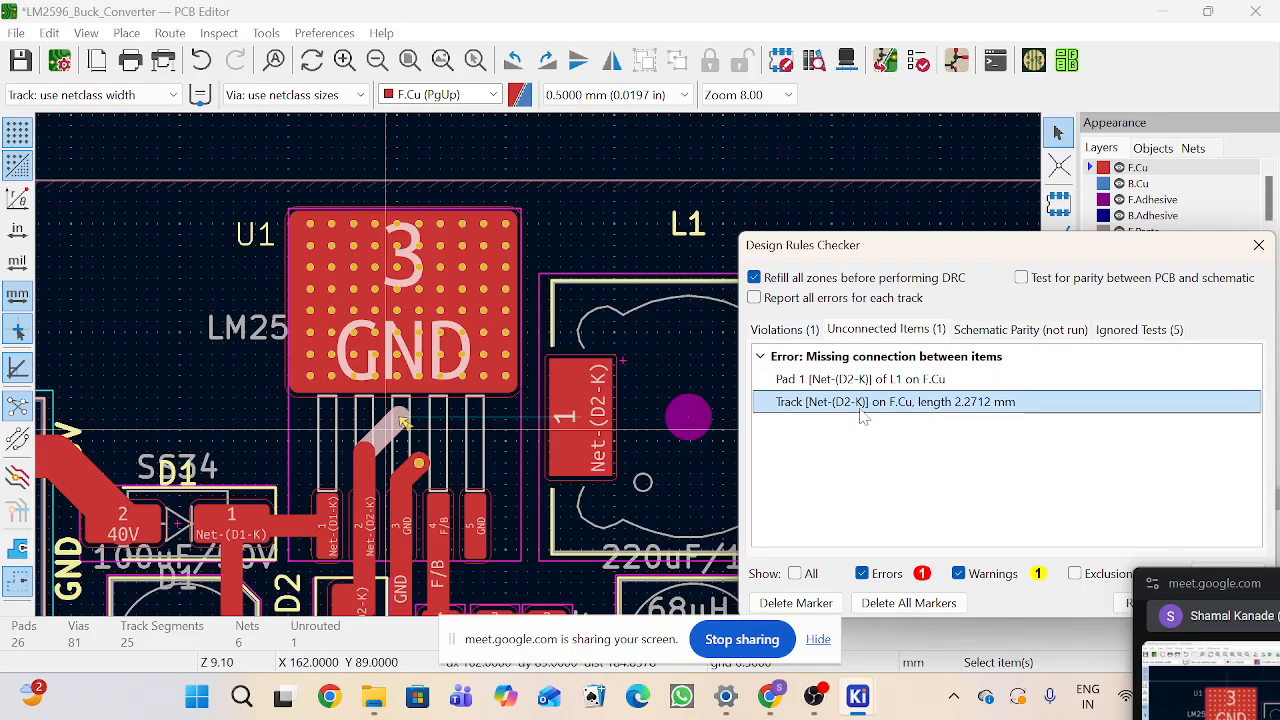
left_click(857, 381)
left_click(850, 402)
left_click(843, 382)
left_click(843, 404)
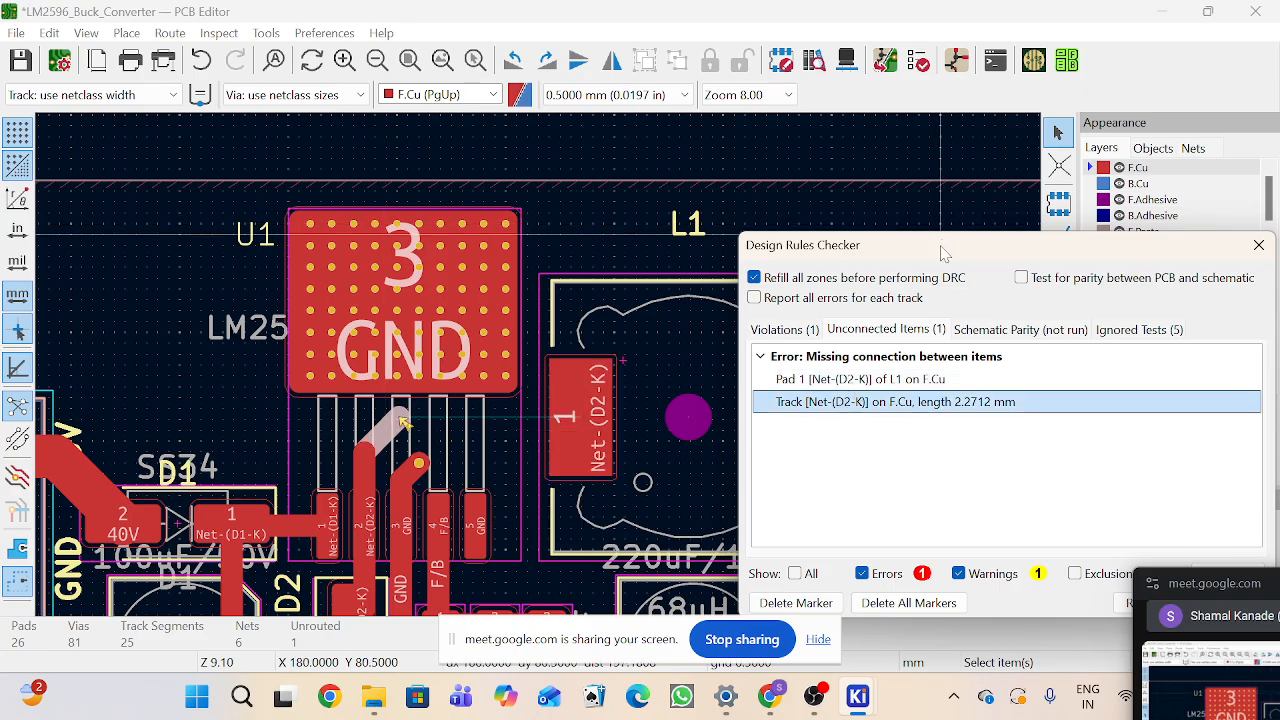
left_click_drag(940, 253, 863, 253)
left_click(1183, 245)
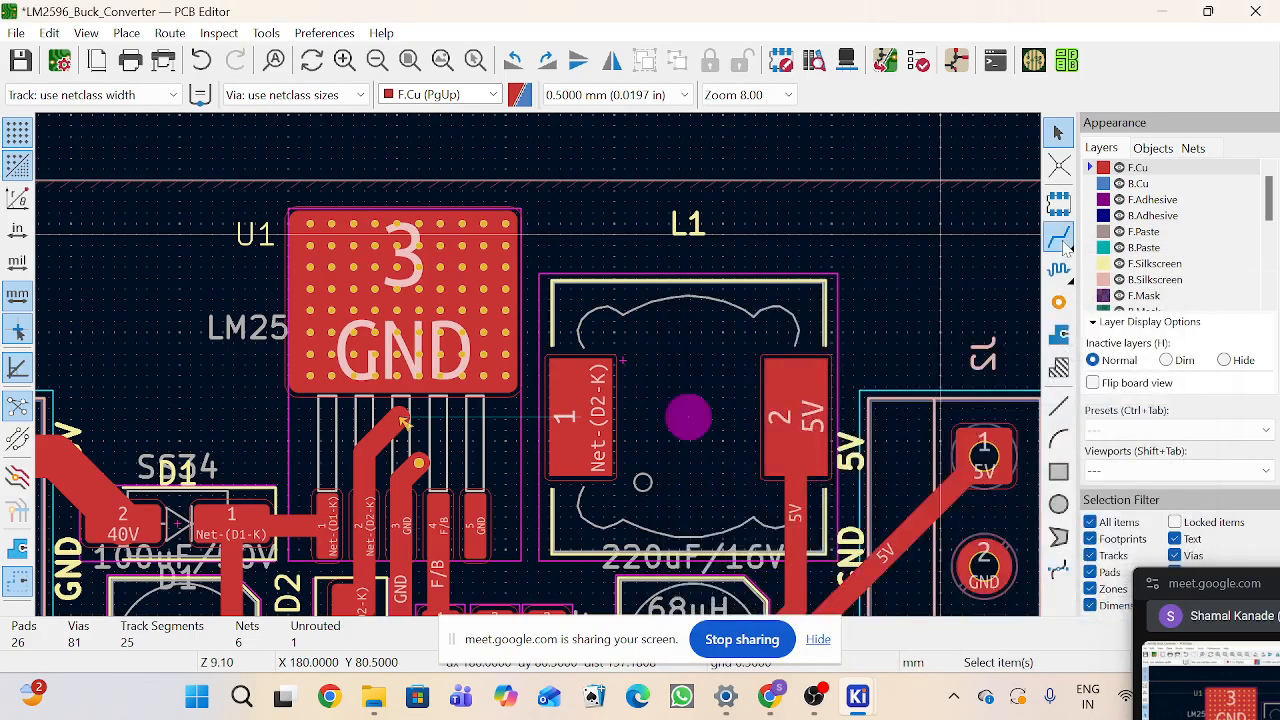
left_click(1059, 236)
left_click(400, 420)
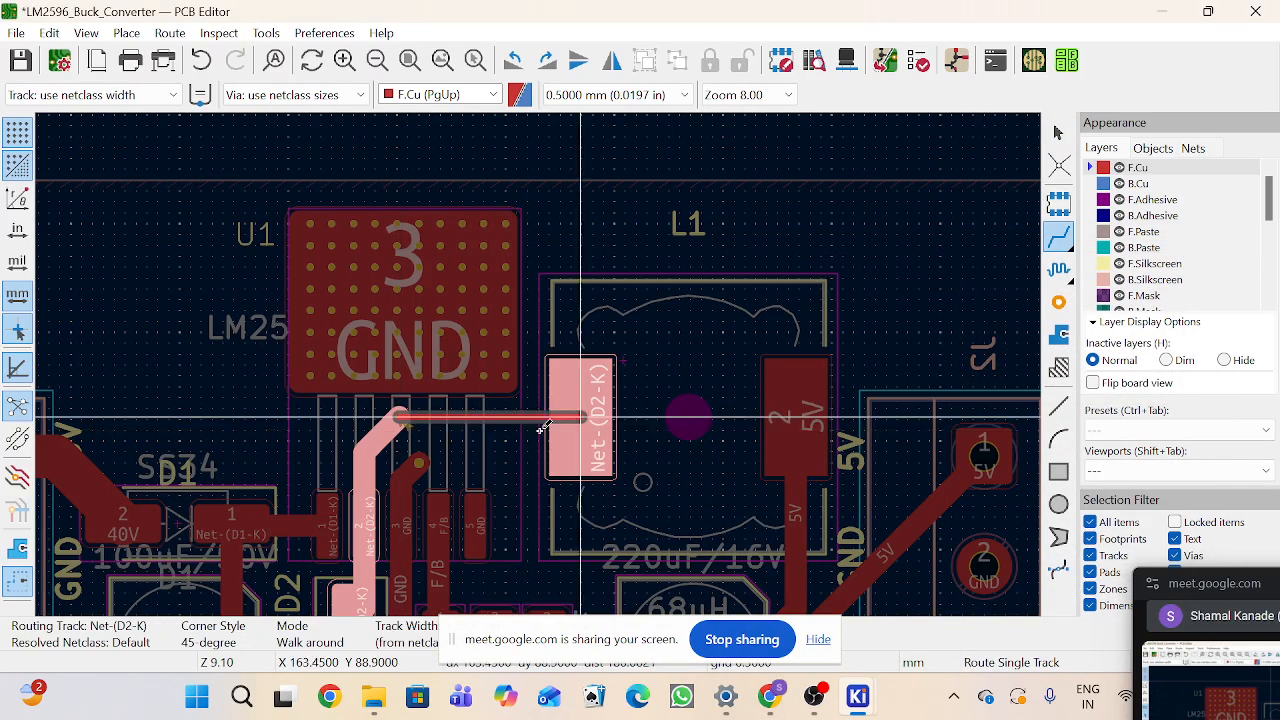
right_click(543, 425)
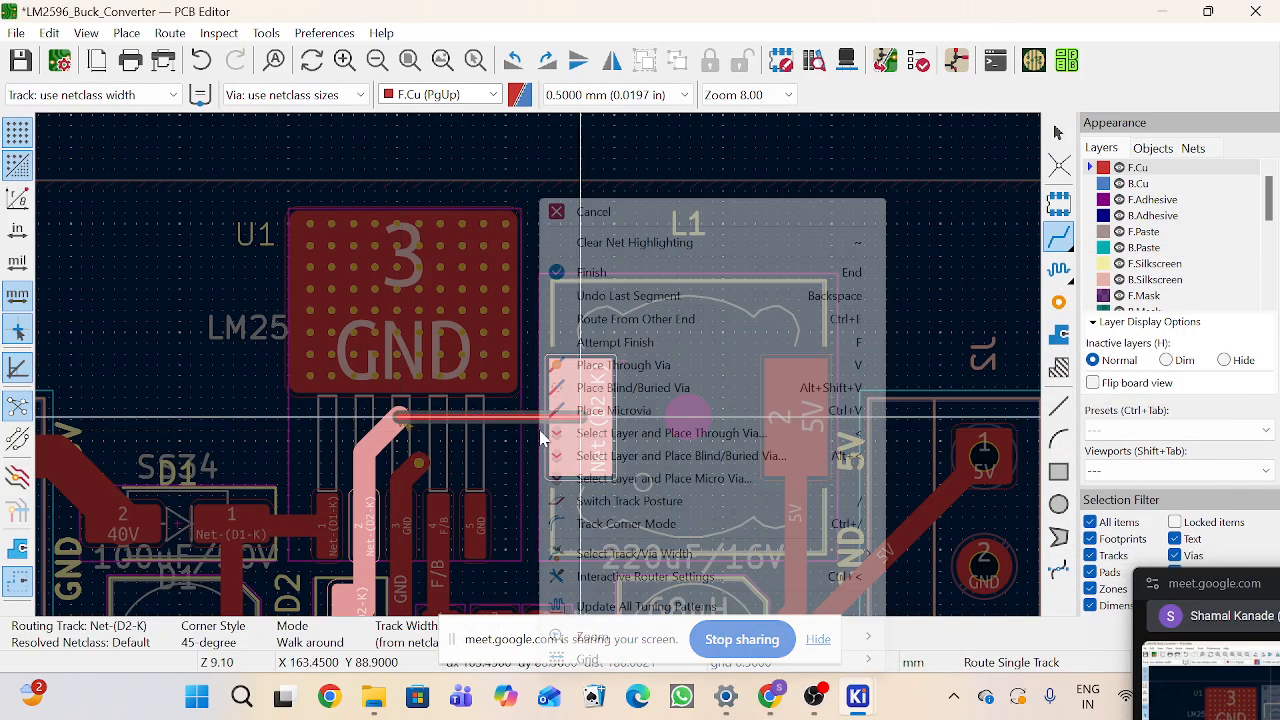
left_click(590, 213)
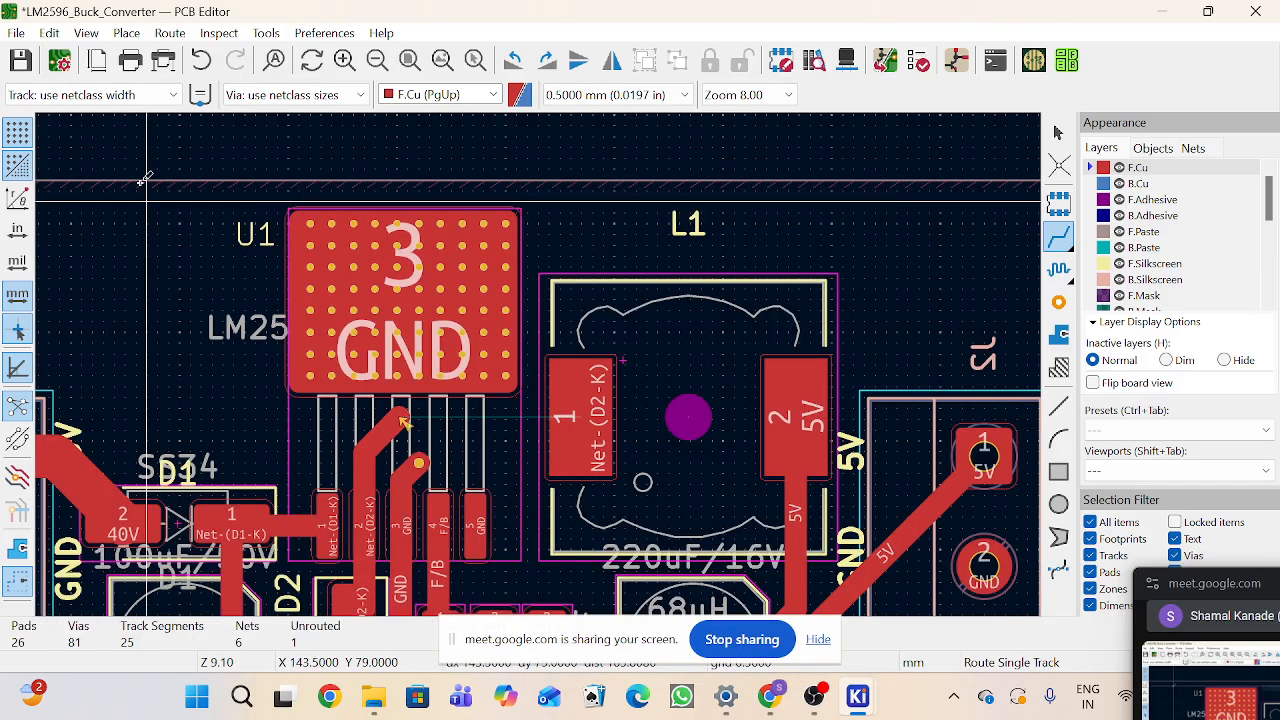
Step: Route an F.Cu track from the D2-K stub at U1's pin to pad 1 of L1, using the existing track width
left_click(199, 94)
left_click(400, 420)
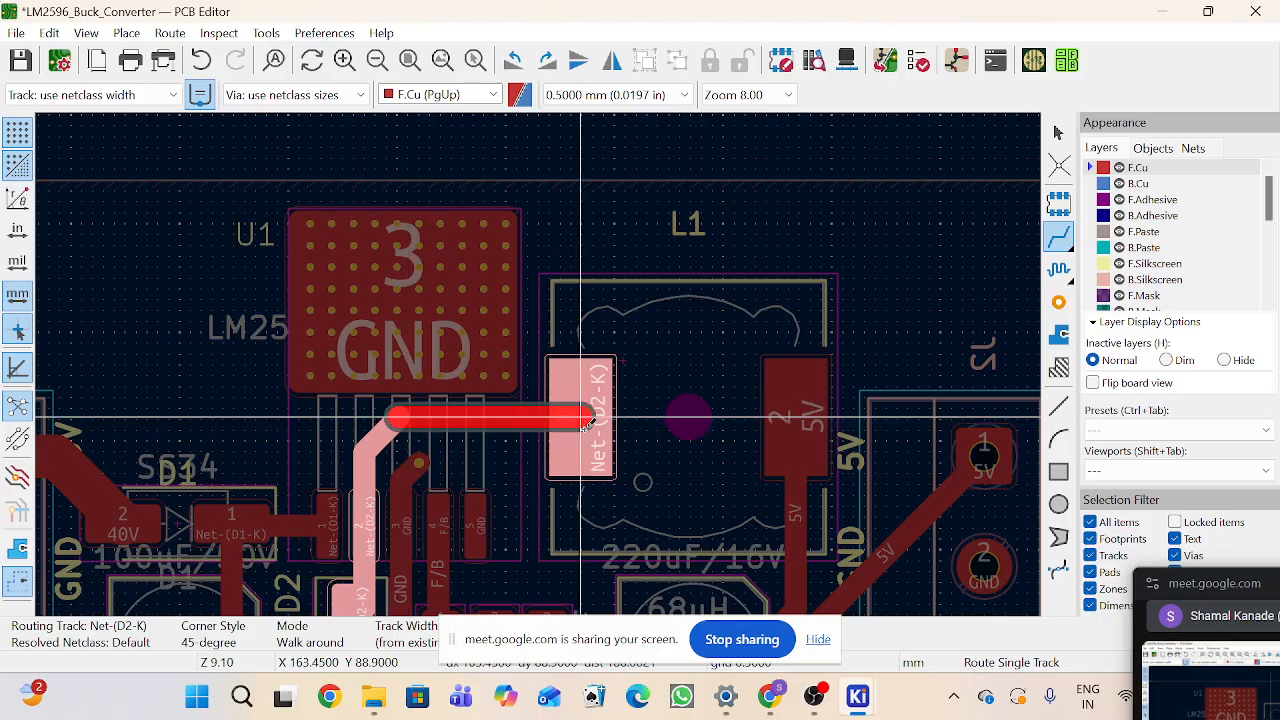
left_click(585, 420)
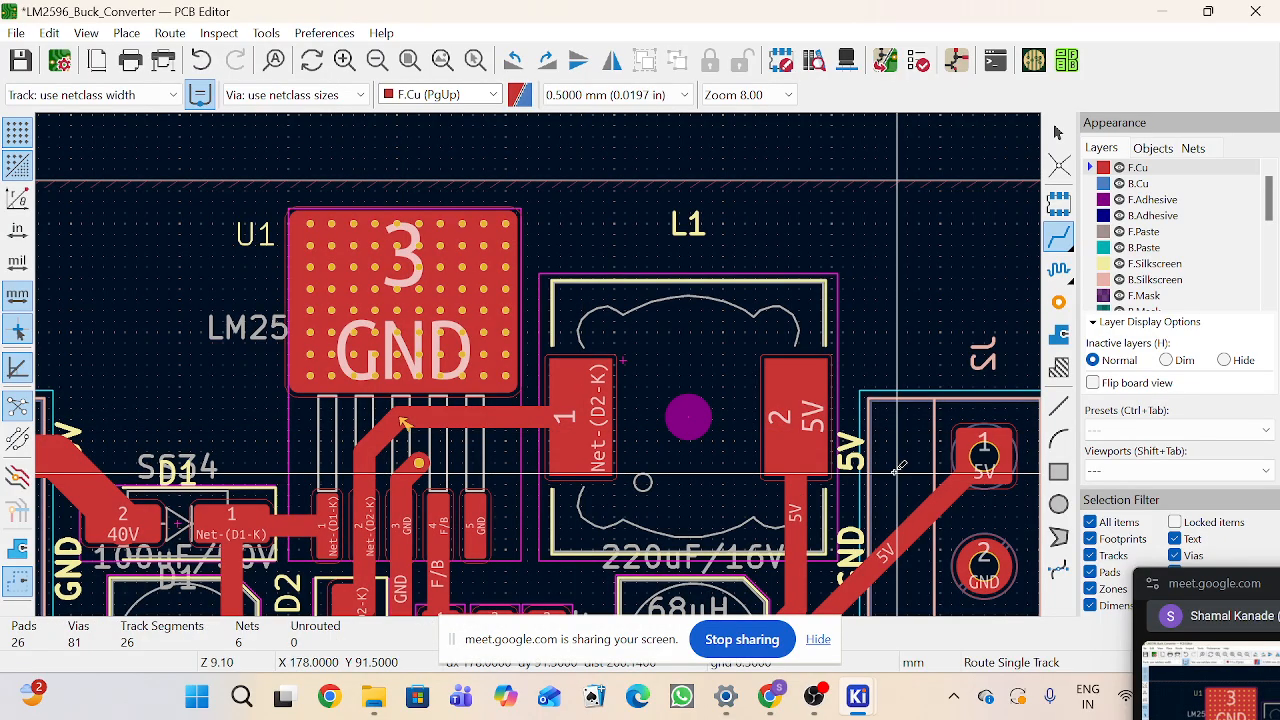
scroll(538, 367, "down", 1)
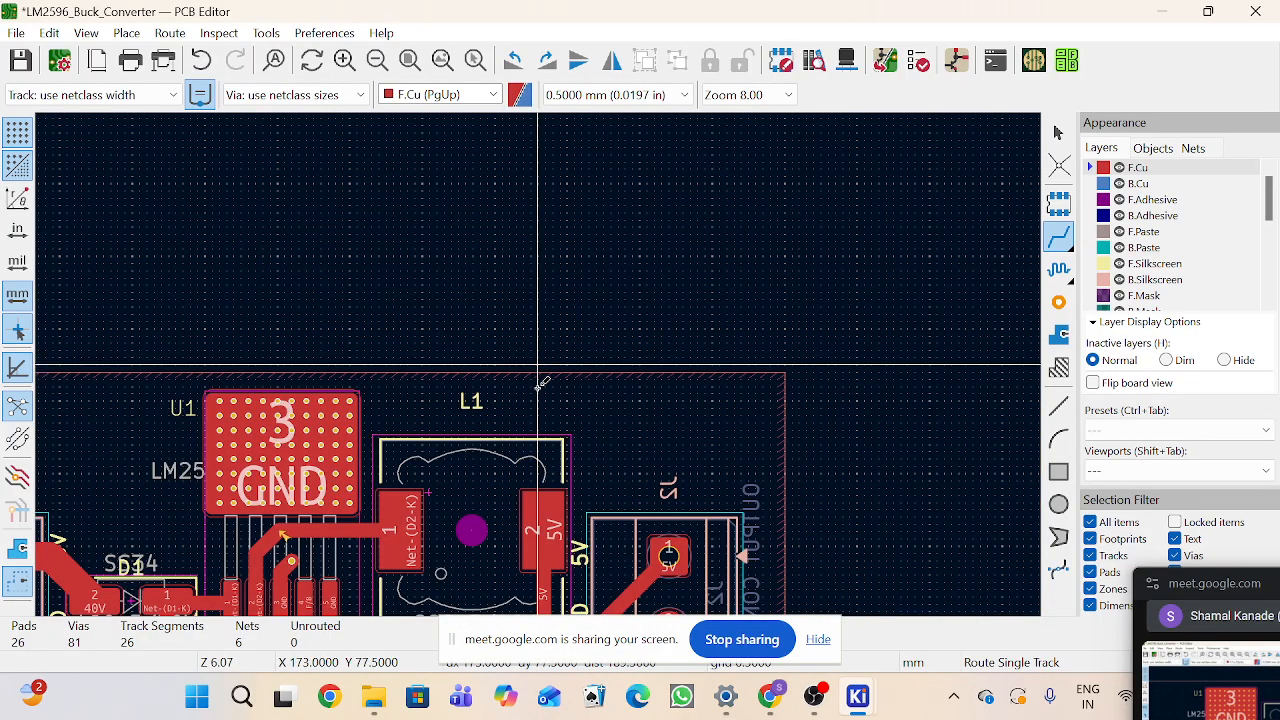
scroll(538, 367, "down", 1)
key("Escape")
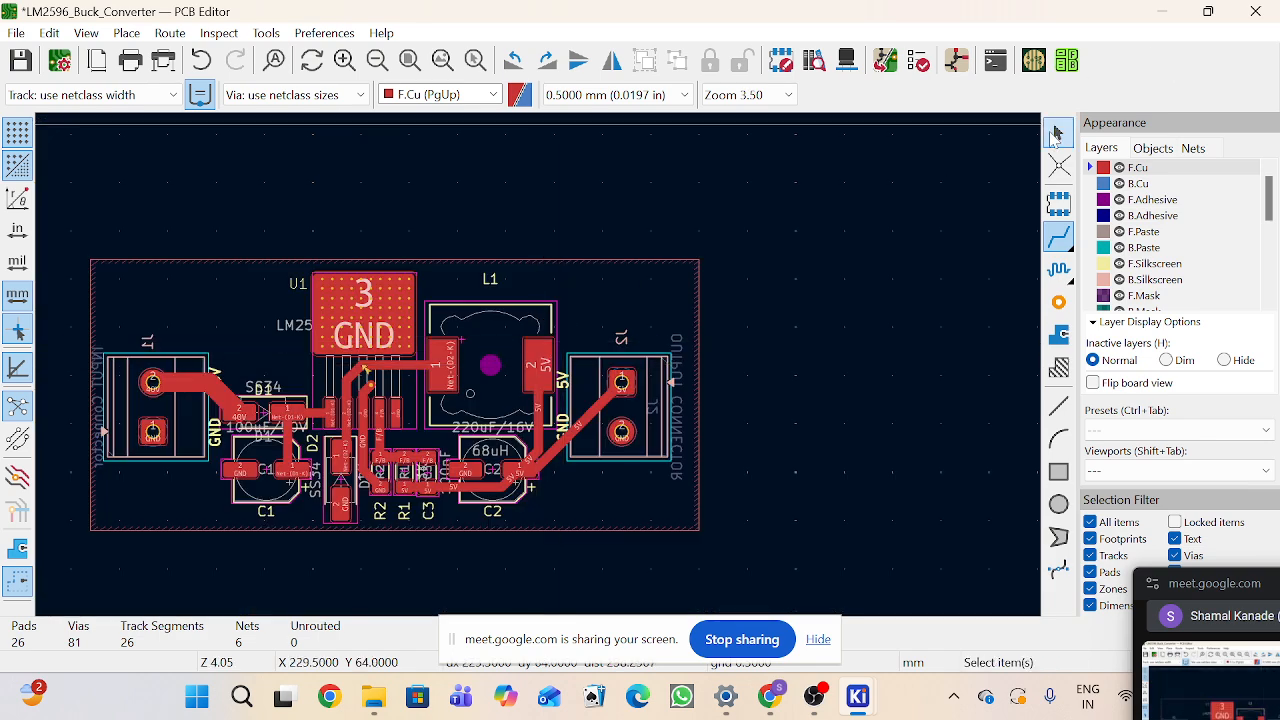
Step: Move the U1 reference label onto U1's ground pad
scroll(250, 330, "up", 3)
left_click(683, 236)
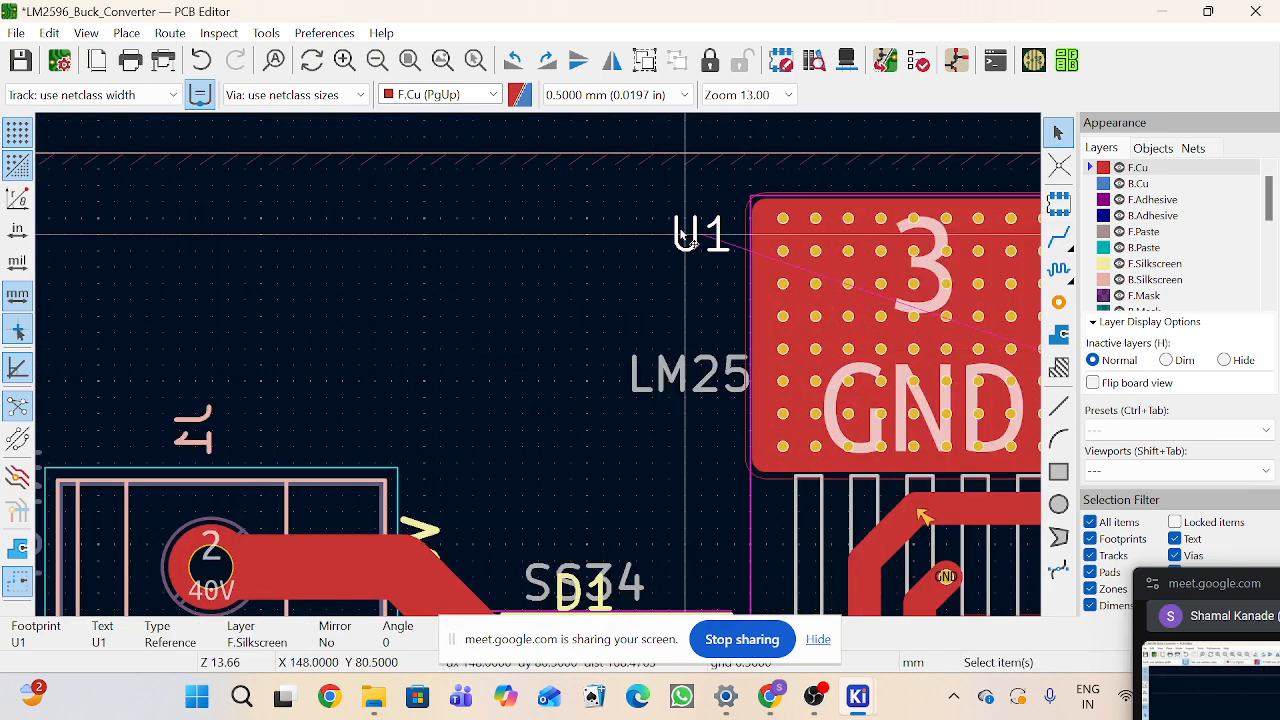
left_click_drag(683, 236, 849, 300)
scroll(808, 320, "down", 3)
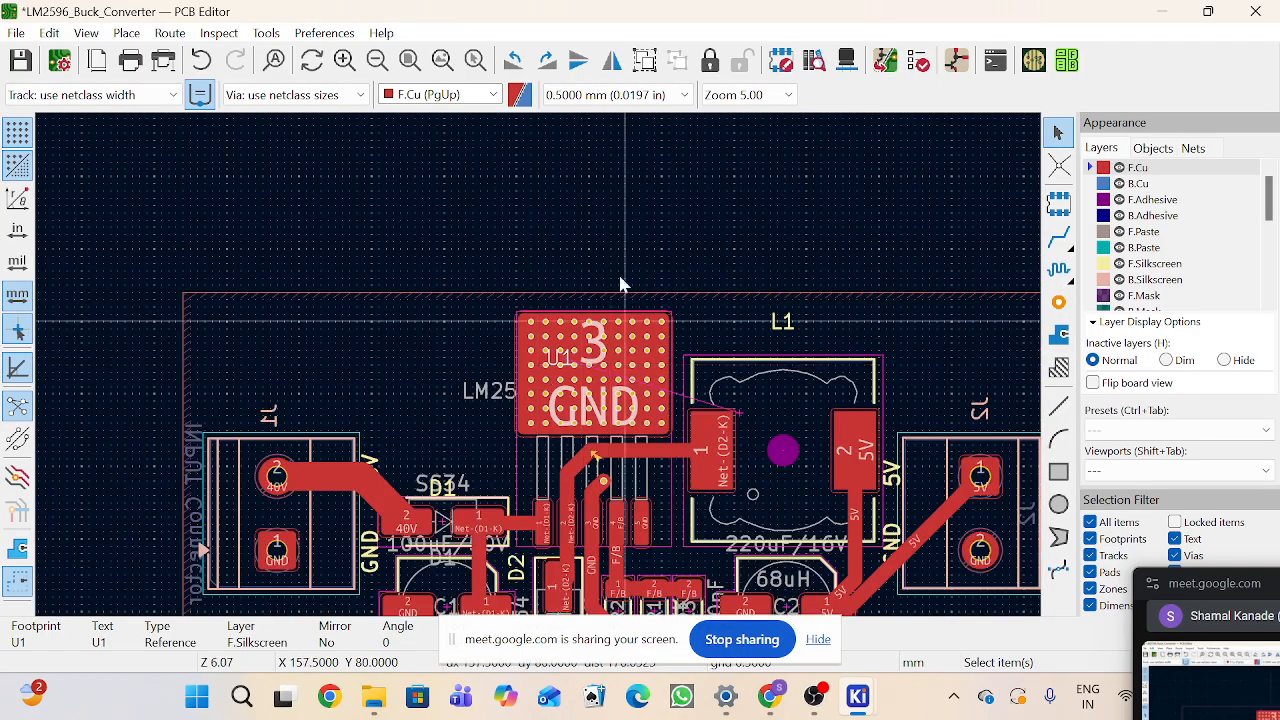
Step: Rerun the design rules check and inspect the remaining warning around U1
left_click(918, 61)
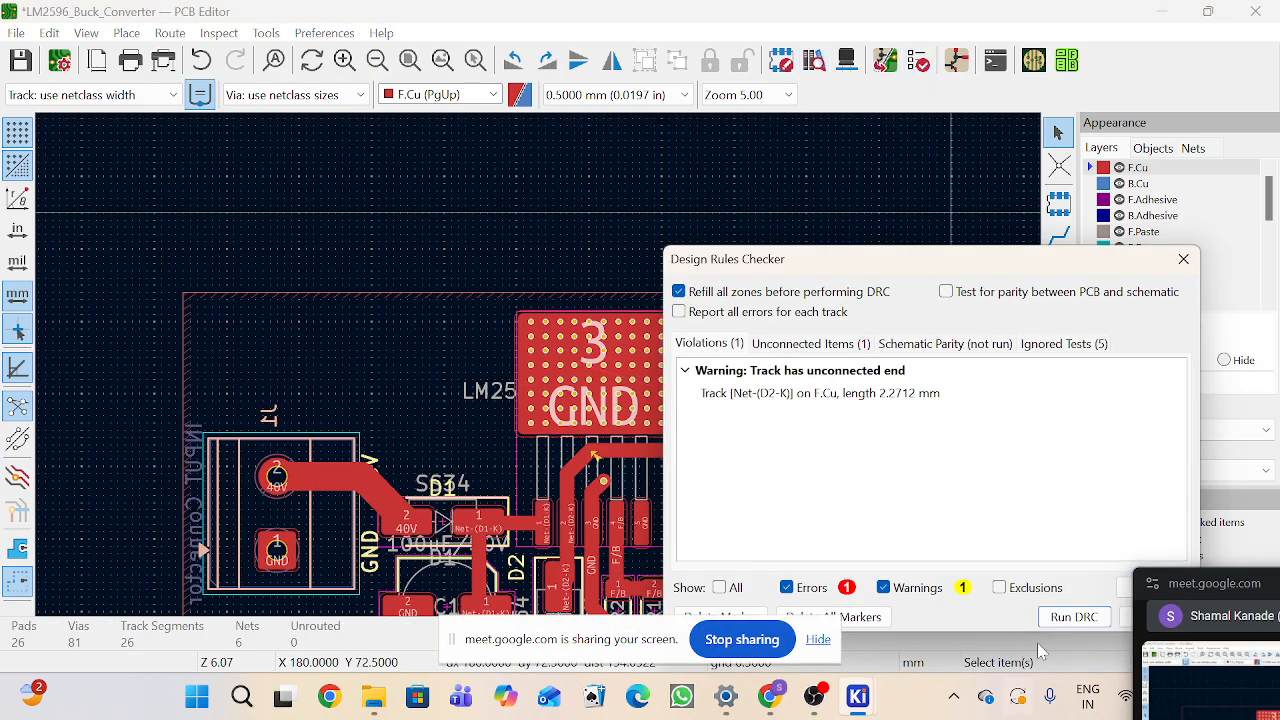
left_click(1070, 617)
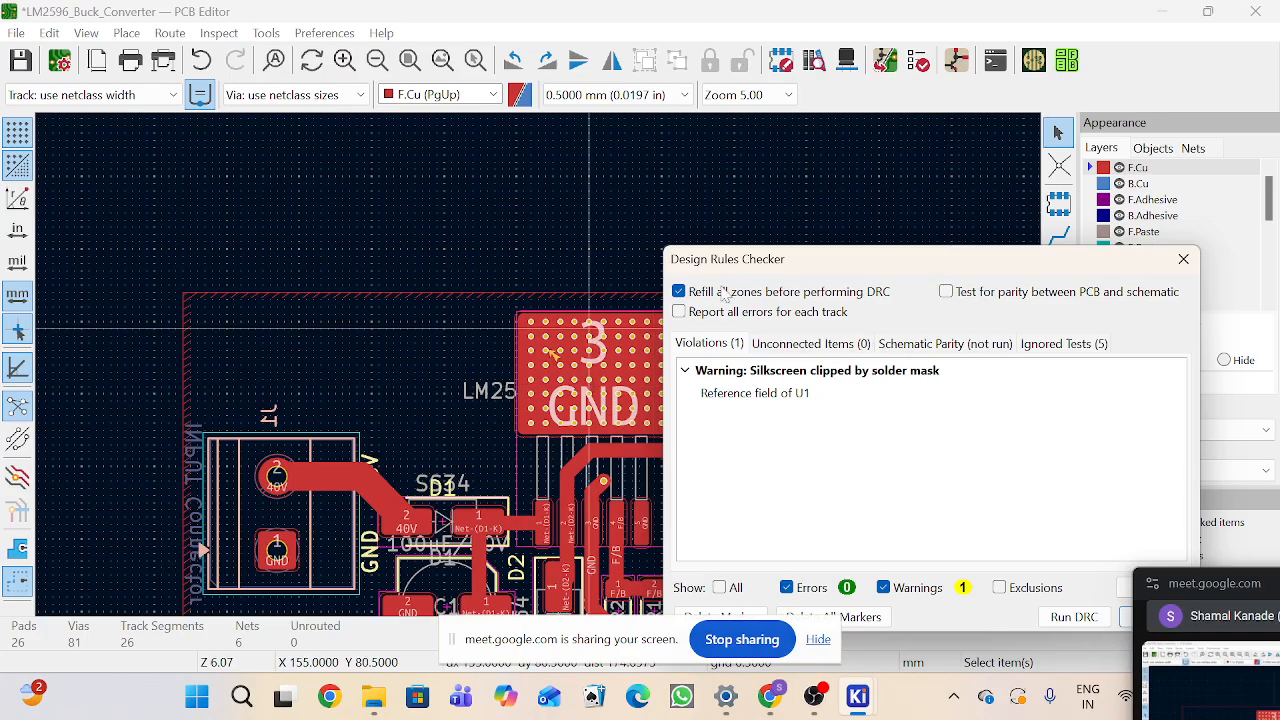
left_click_drag(828, 268, 995, 273)
scroll(694, 342, "up", 3)
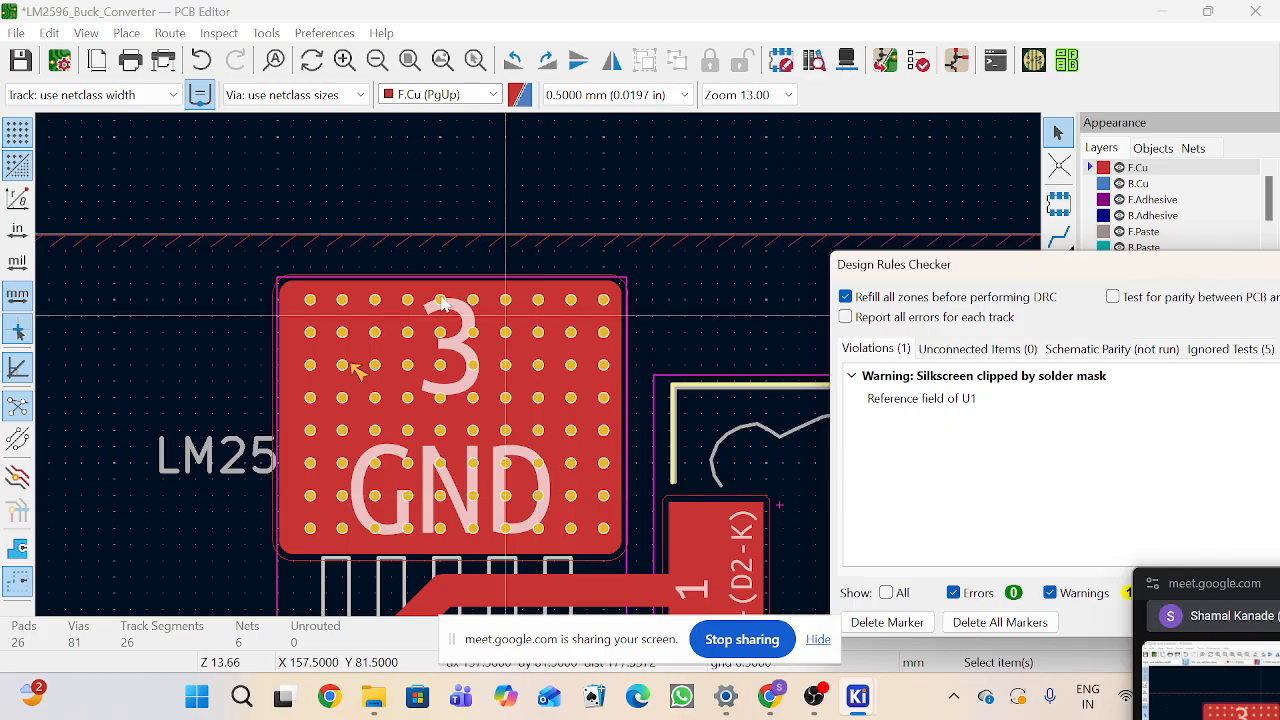
scroll(490, 420, "down", 2)
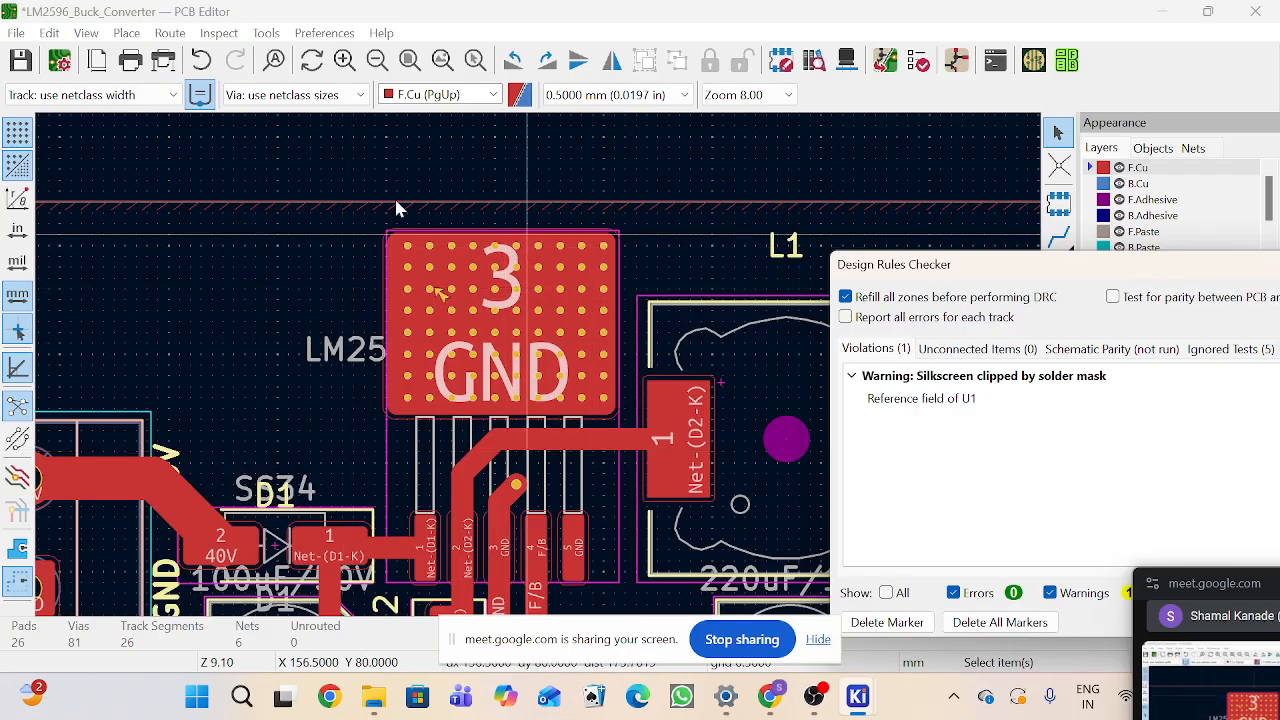
Step: Move the U1 reference label down beside U1's pin 1, next to D1
left_click_drag(971, 277, 970, 335)
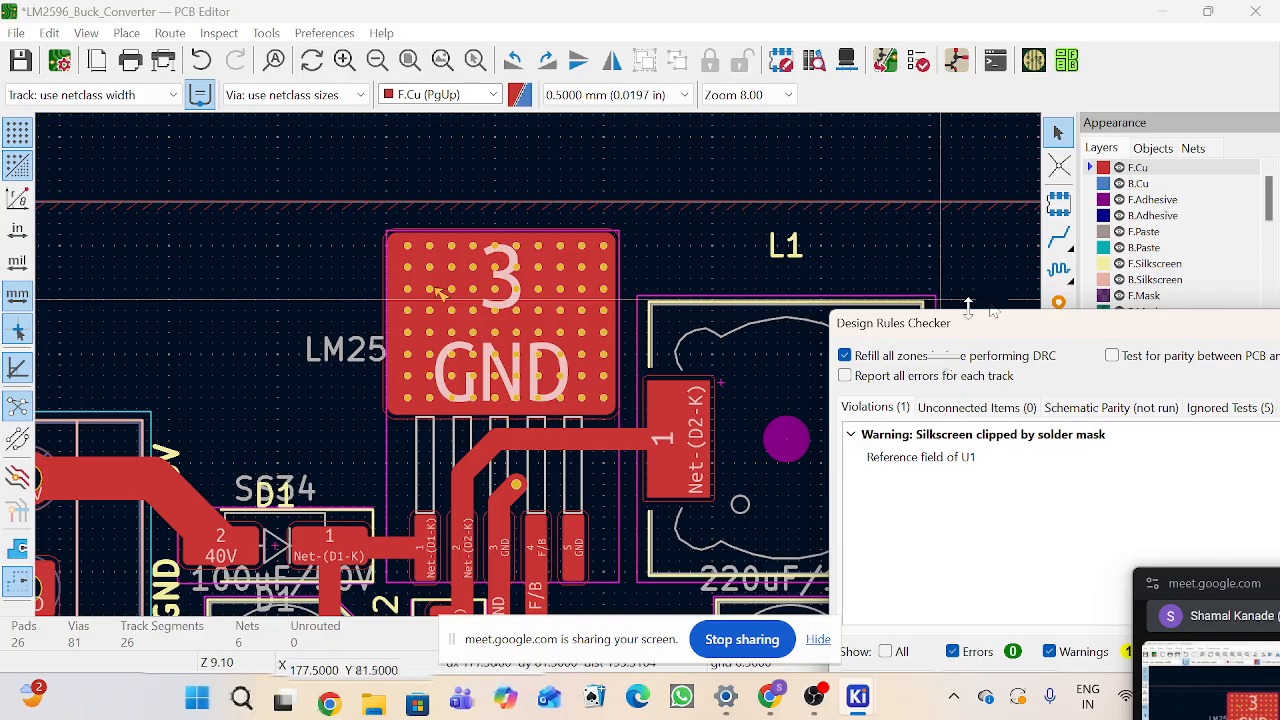
left_click_drag(1057, 328, 902, 40)
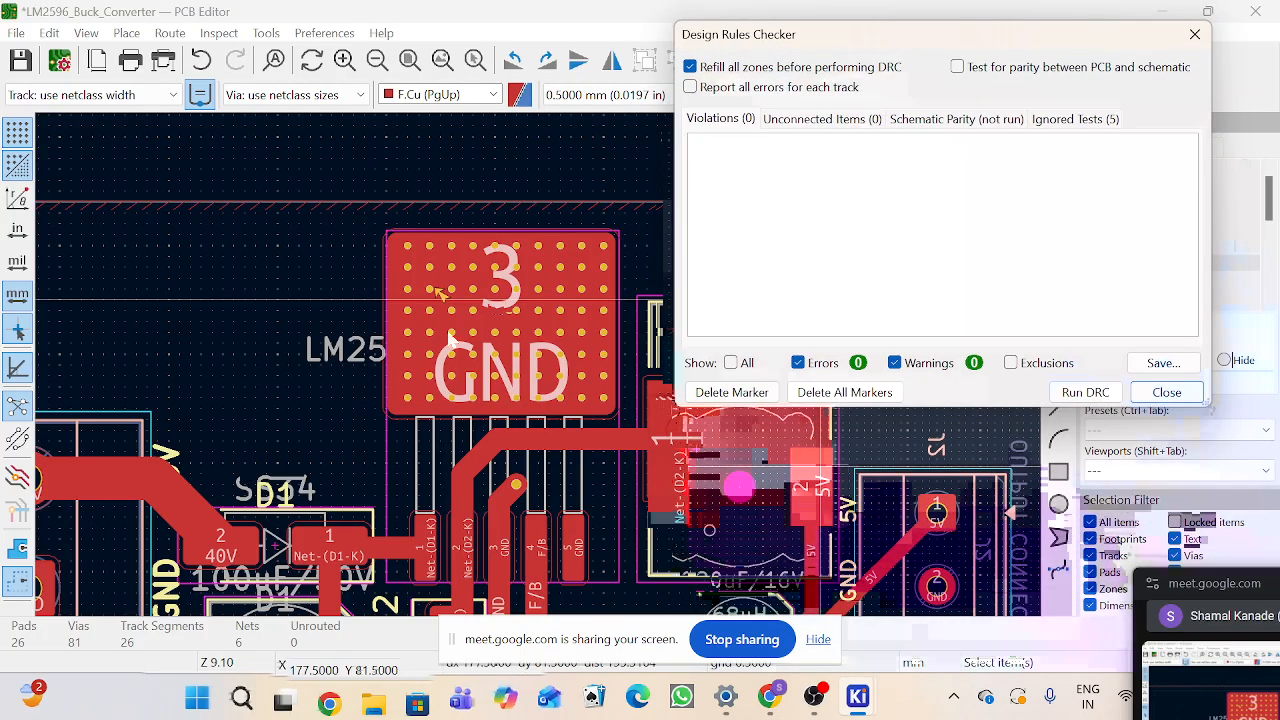
scroll(612, 345, "down", 5)
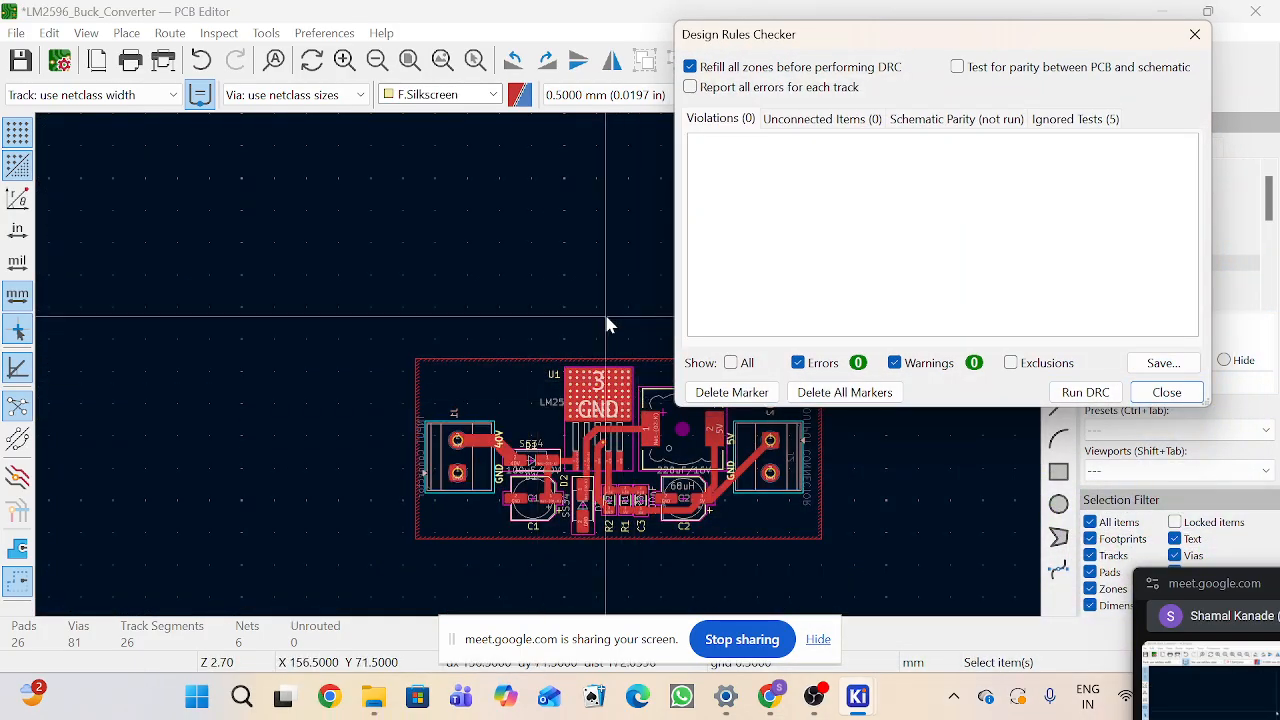
scroll(586, 372, "up", 2)
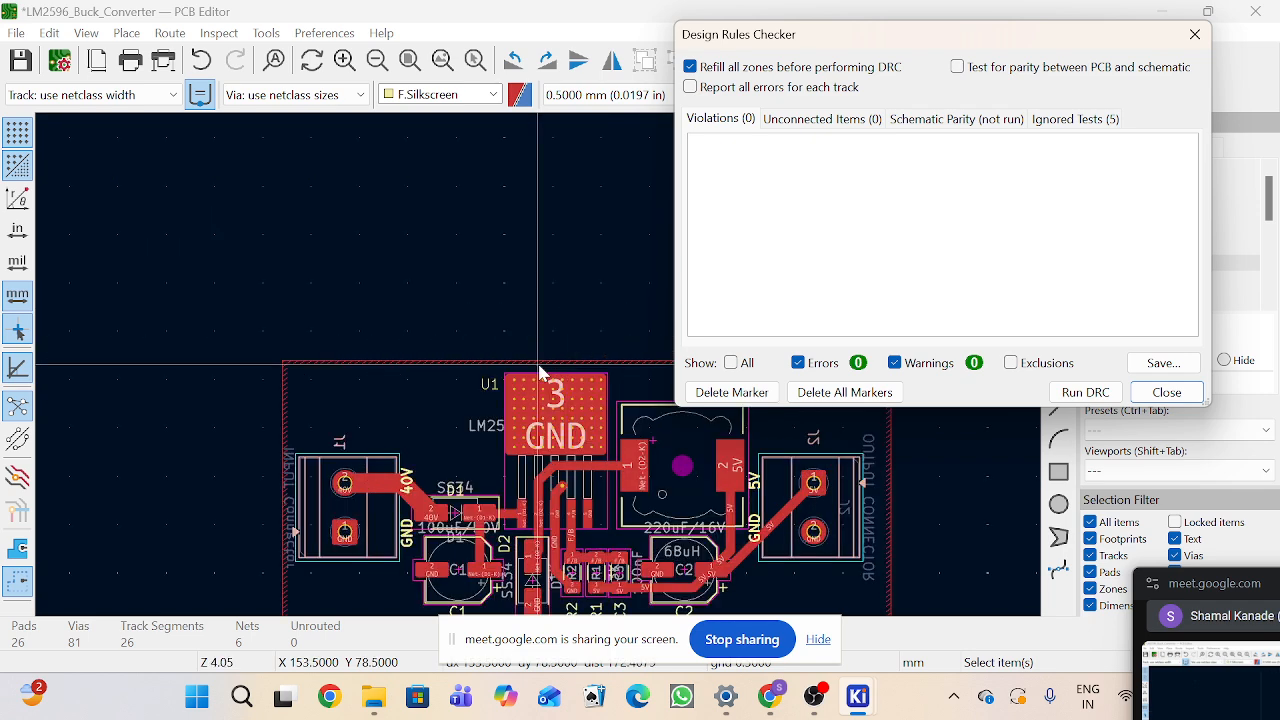
scroll(540, 372, "up", 1)
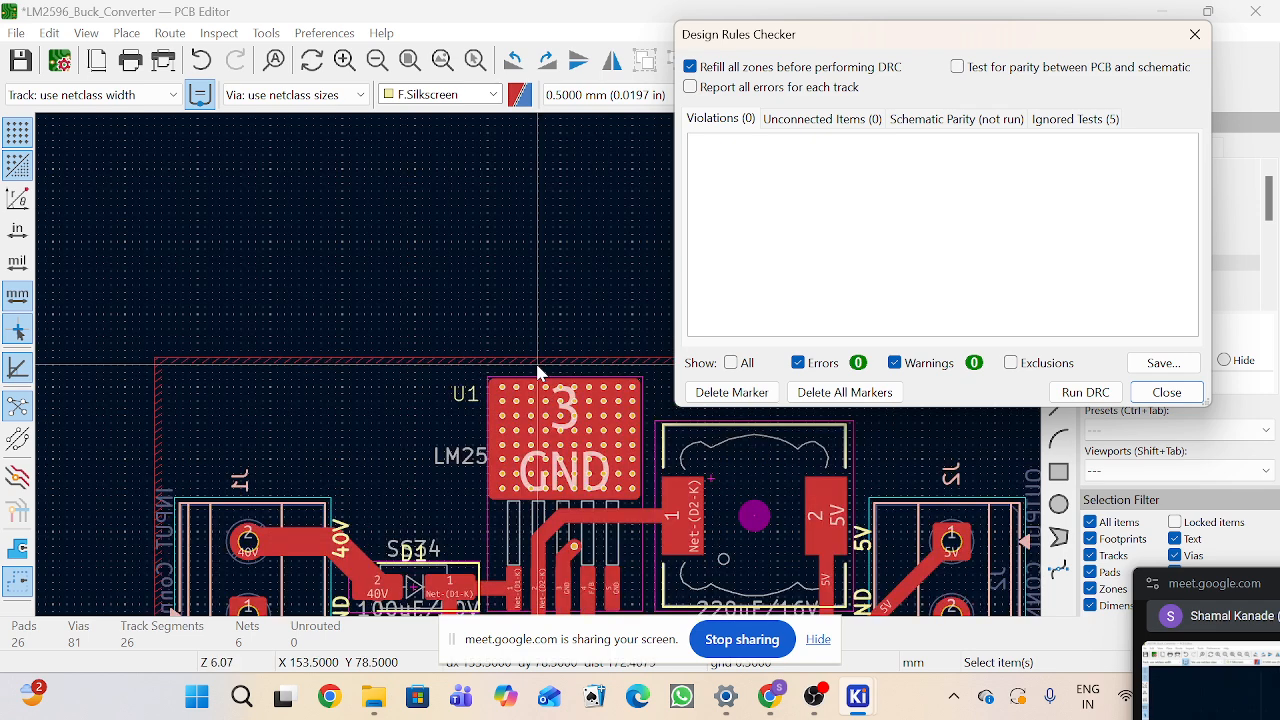
left_click(473, 397)
key("m")
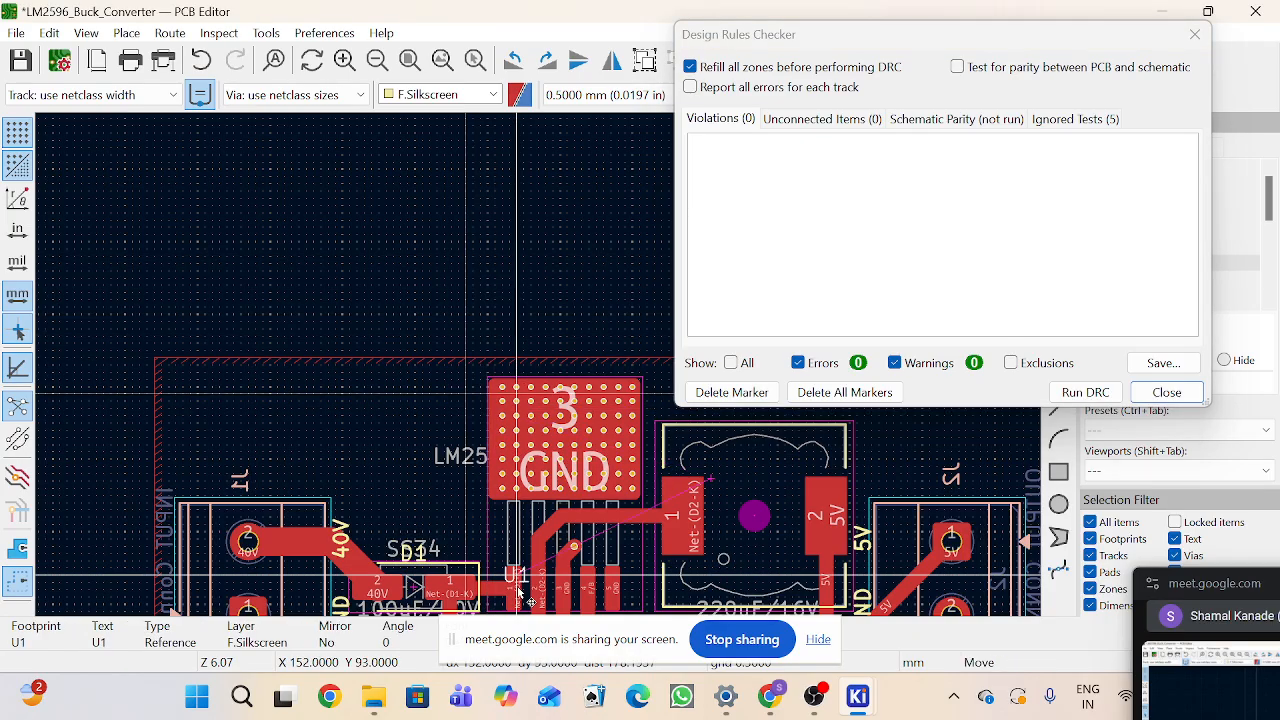
scroll(517, 590, "up", 2)
scroll(540, 375, "up", 1)
scroll(538, 385, "down", 3)
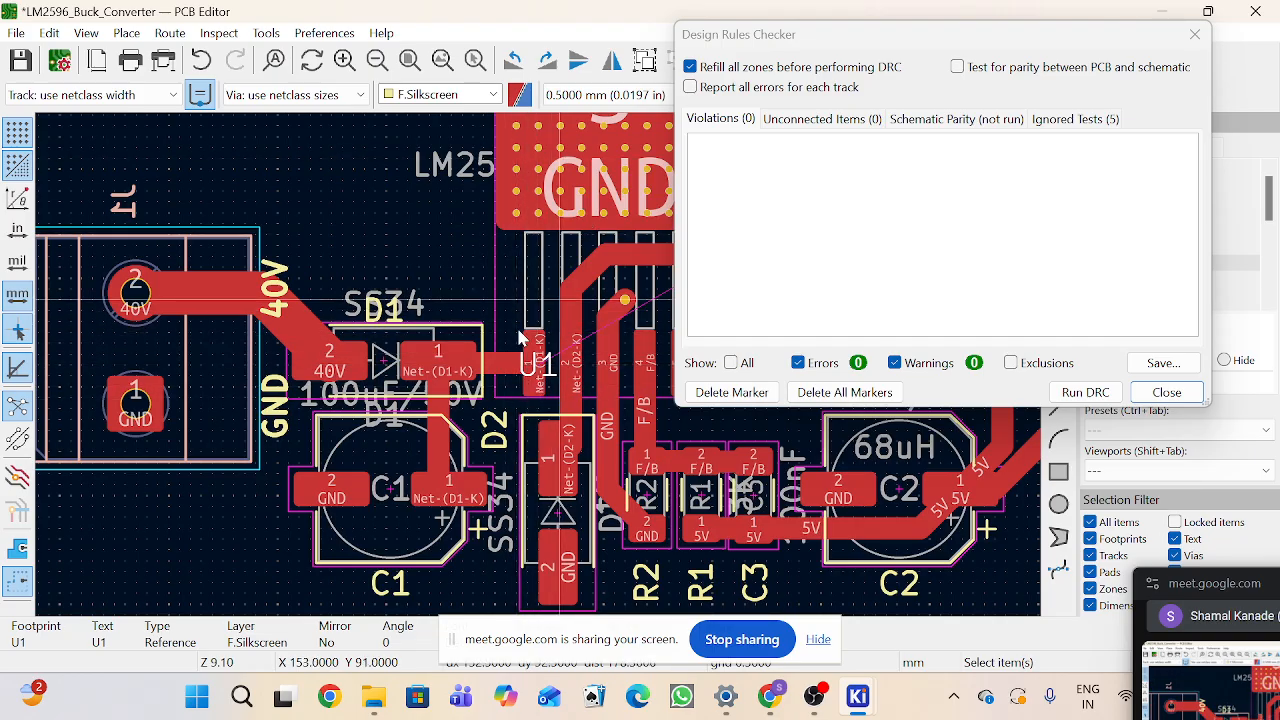
scroll(550, 360, "up", 3)
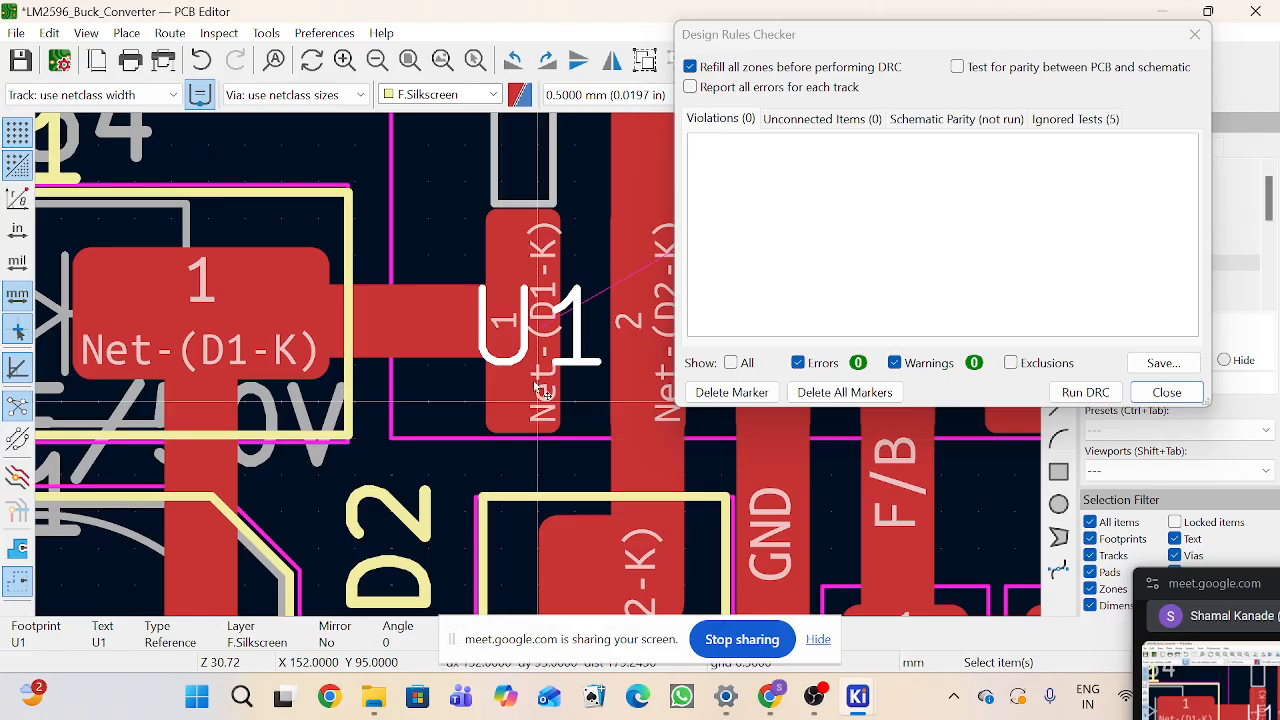
scroll(550, 378, "down", 1)
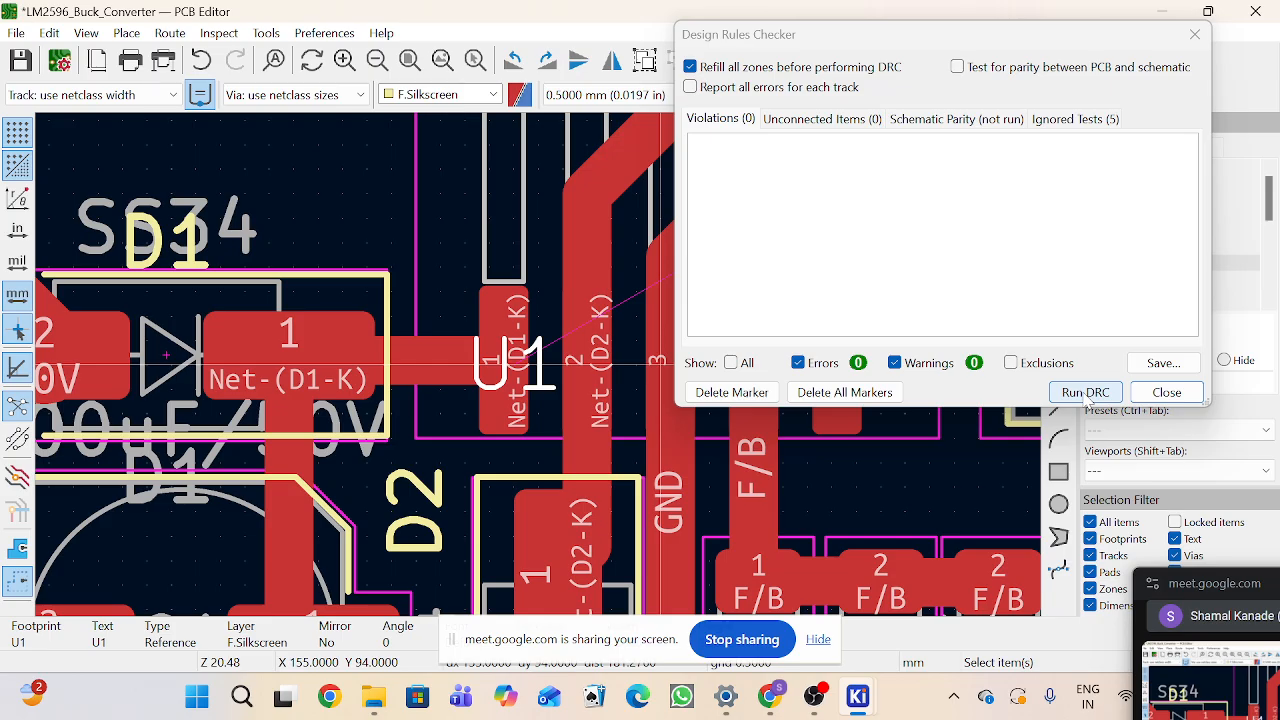
Step: Rerun the design rules check and drag the U1 reference label above the LM2596 package
left_click(1087, 393)
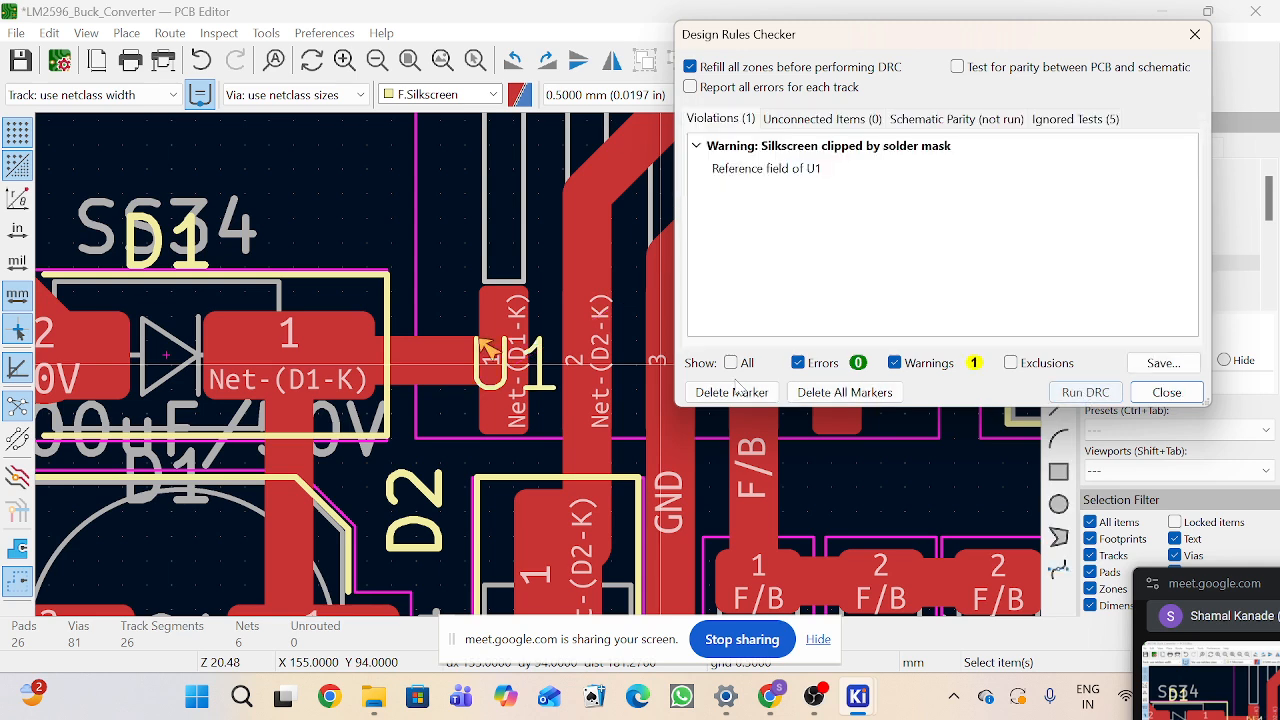
left_click_drag(541, 377, 518, 214)
scroll(420, 270, "down", 5)
left_click(521, 218)
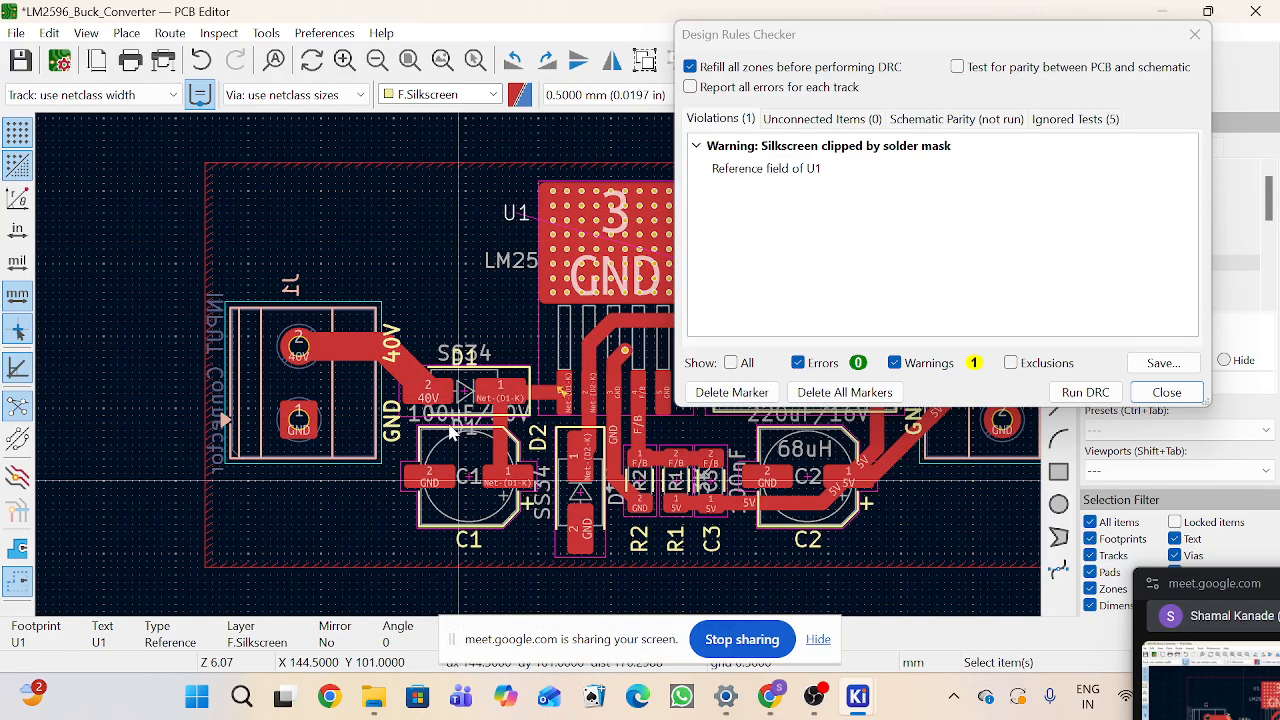
Step: Drag the D1 diode footprint down so it sits over capacitor C1
scroll(471, 410, "up", 4)
scroll(537, 402, "down", 4)
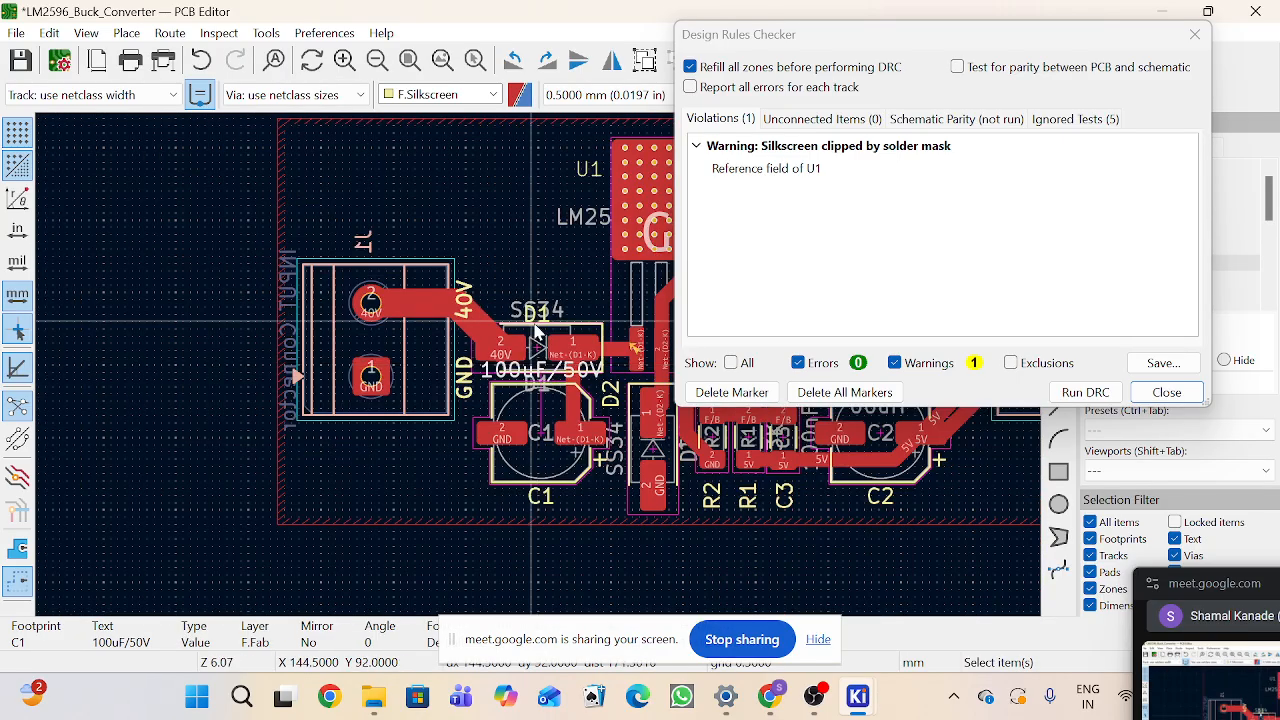
left_click(532, 318)
scroll(560, 342, "up", 4)
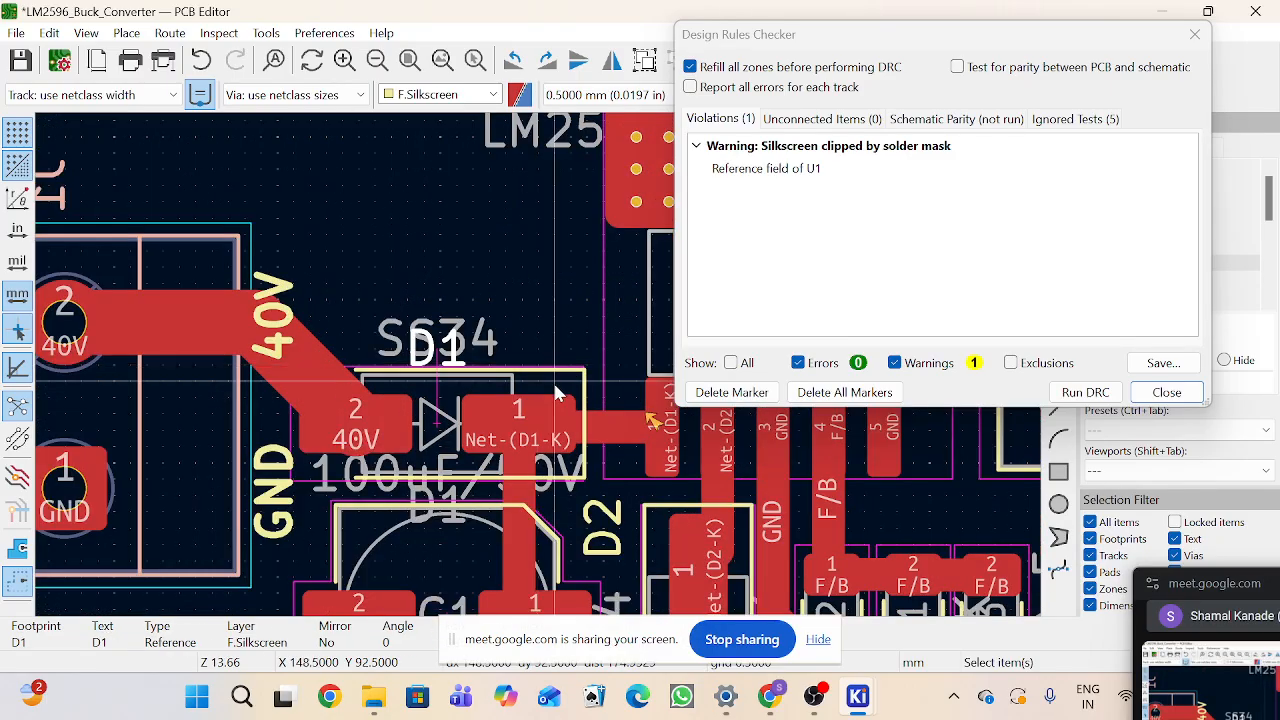
left_click(545, 384)
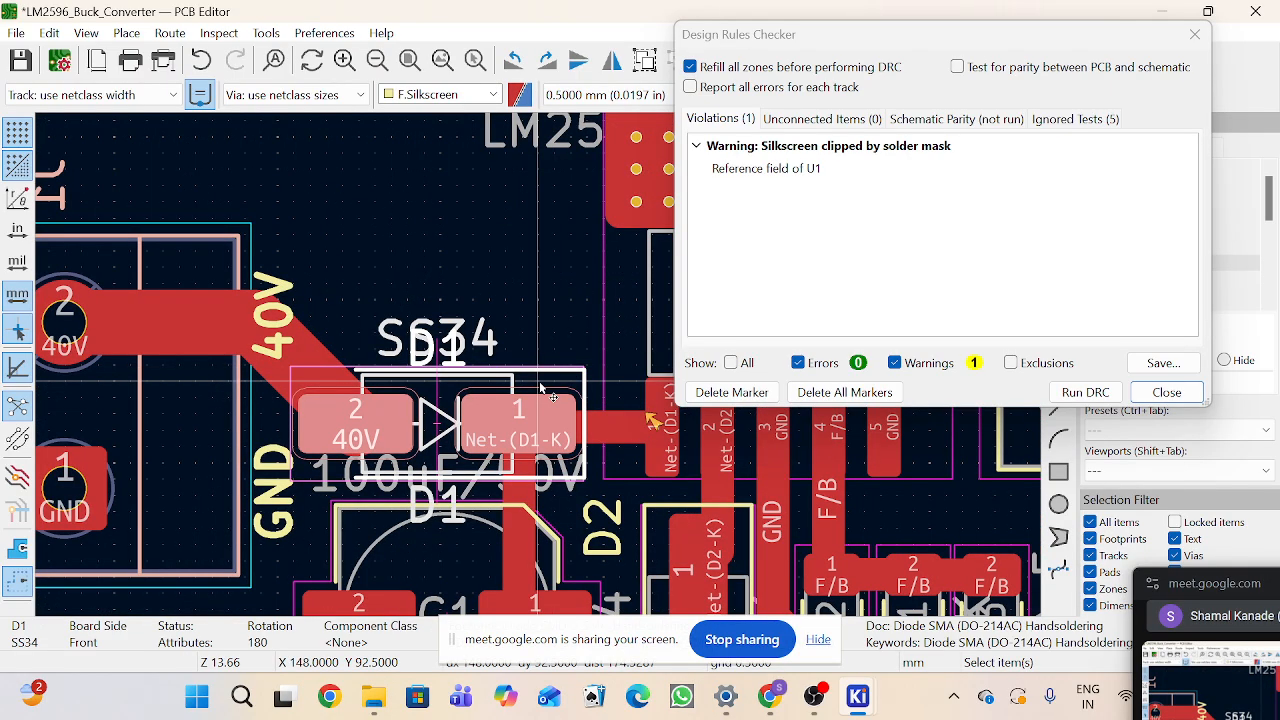
key("d")
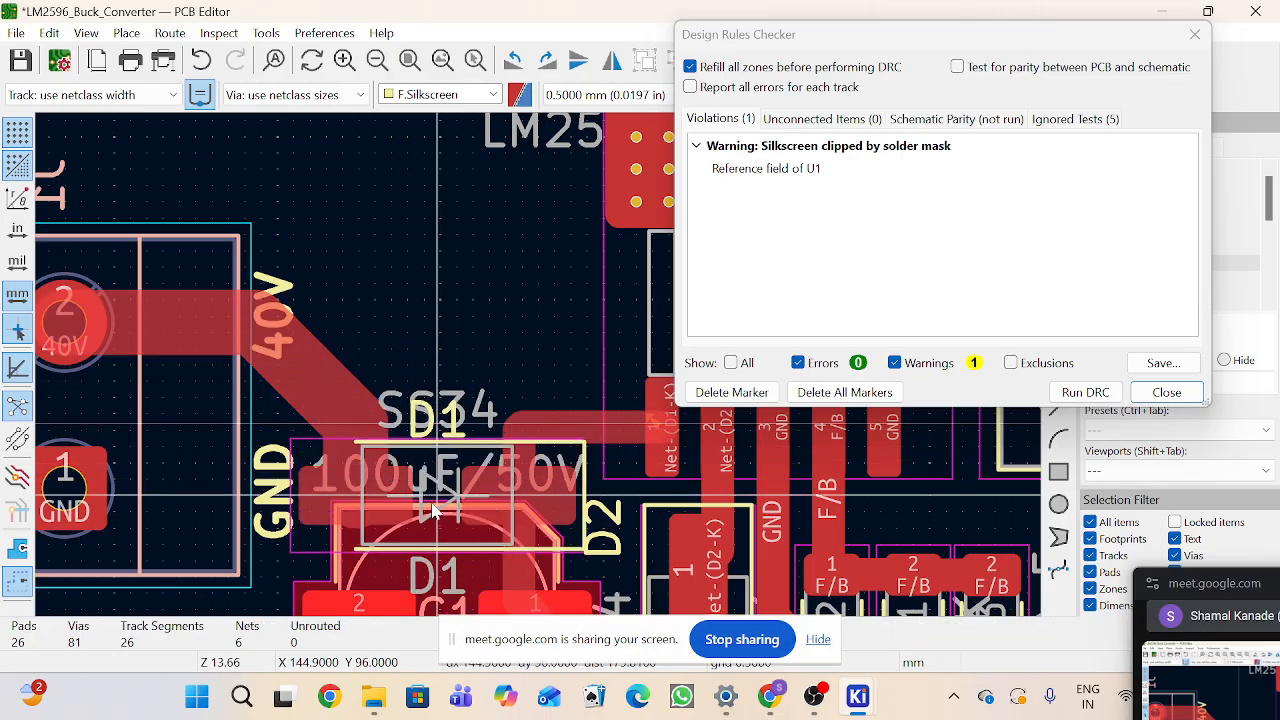
left_click(437, 514)
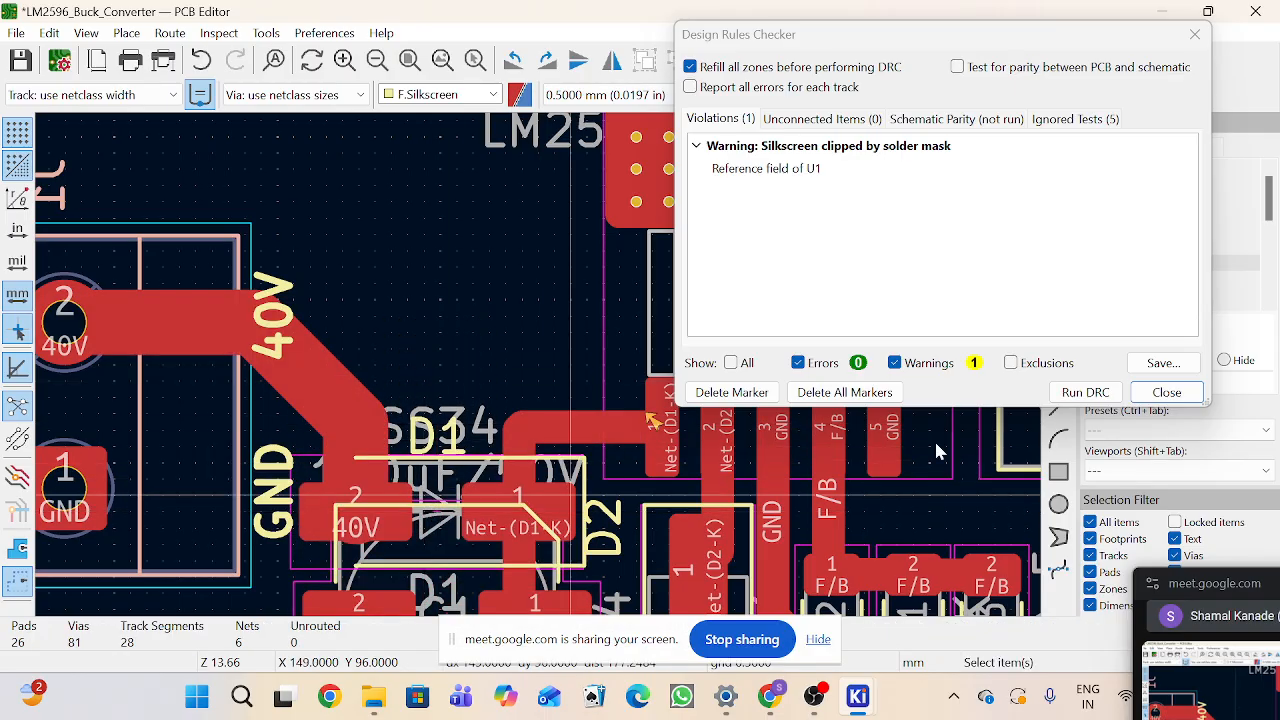
Step: Rerun the design rules check and inspect the courtyard overlap and silkscreen violations between D1 and C1
left_click(1086, 392)
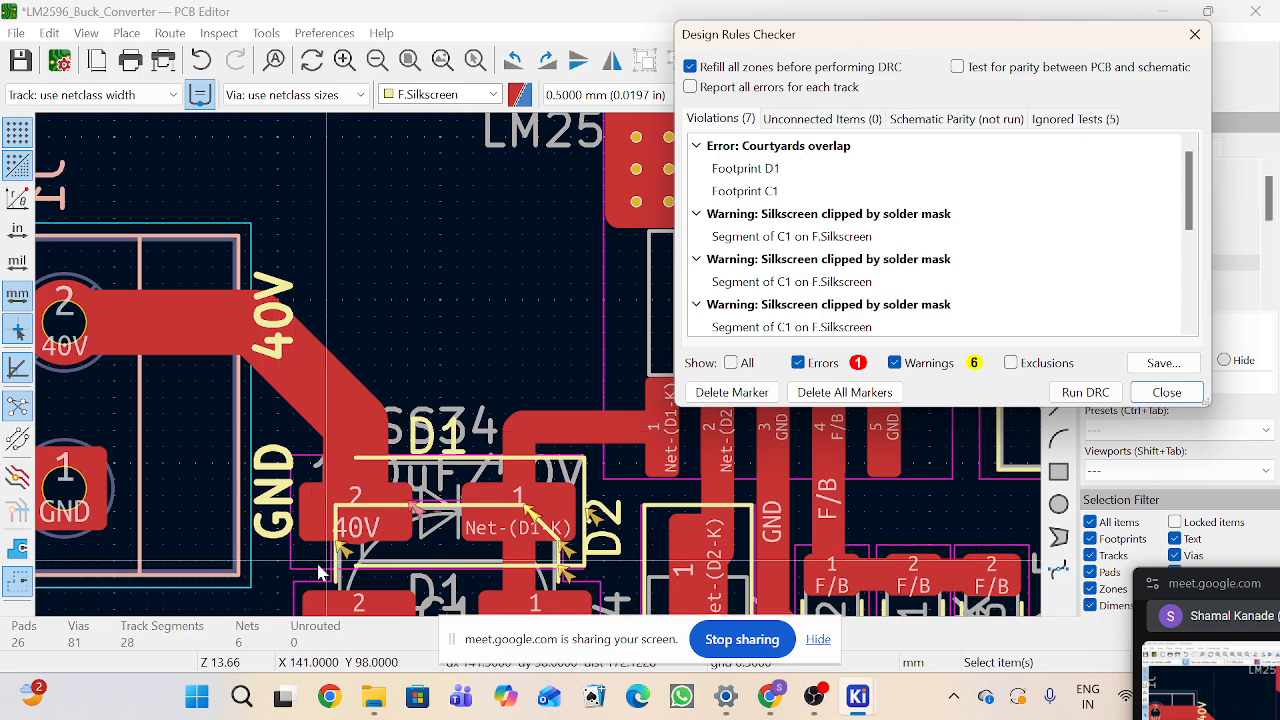
scroll(347, 576, "up", 2)
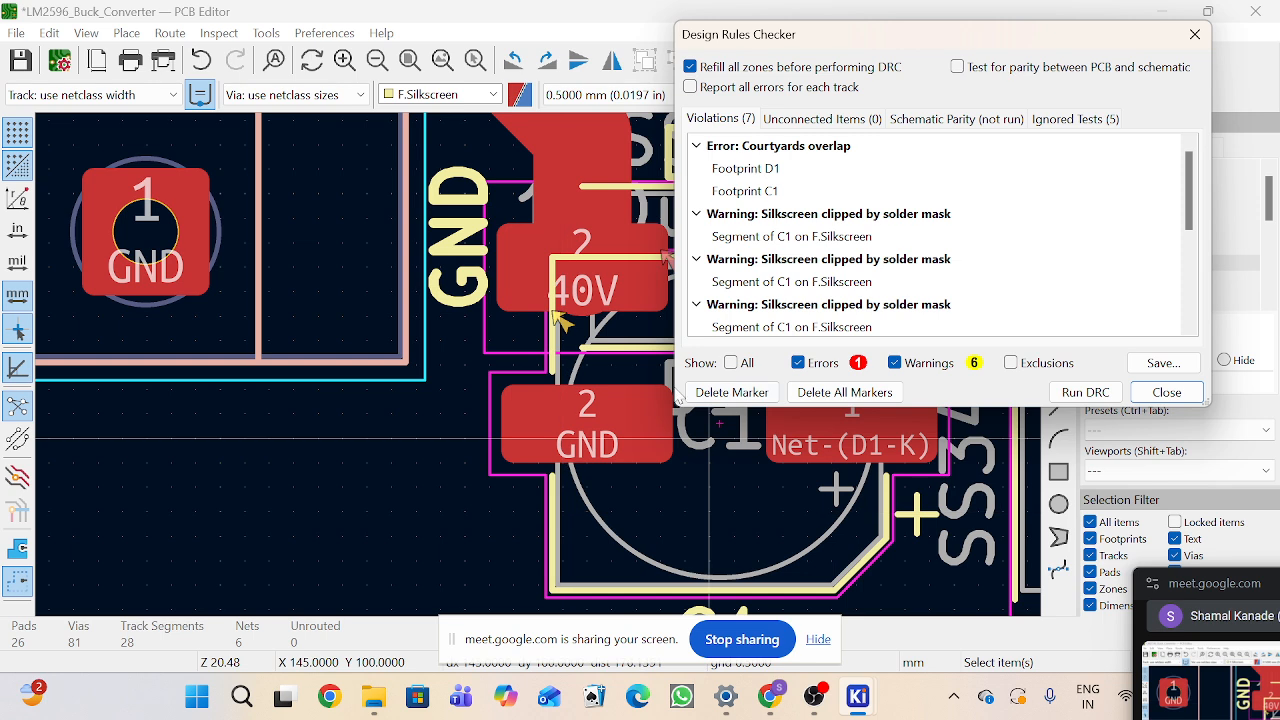
scroll(545, 380, "down", 3)
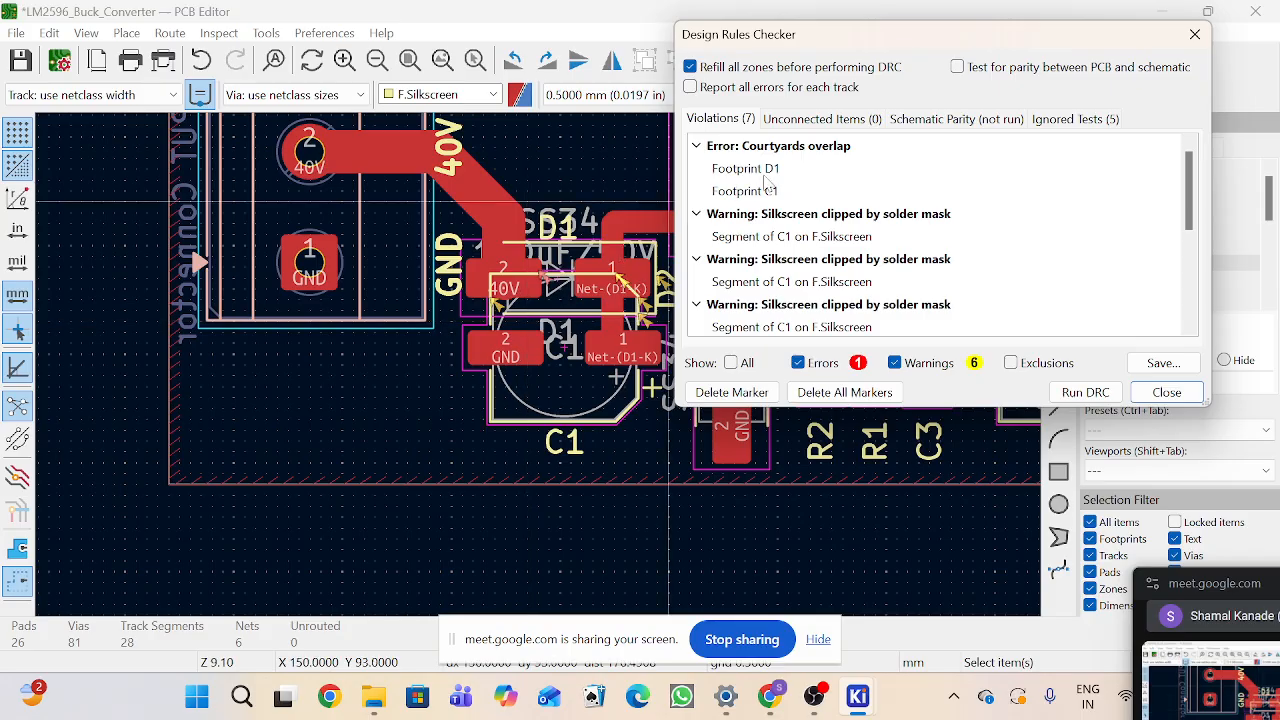
left_click_drag(836, 42, 1035, 57)
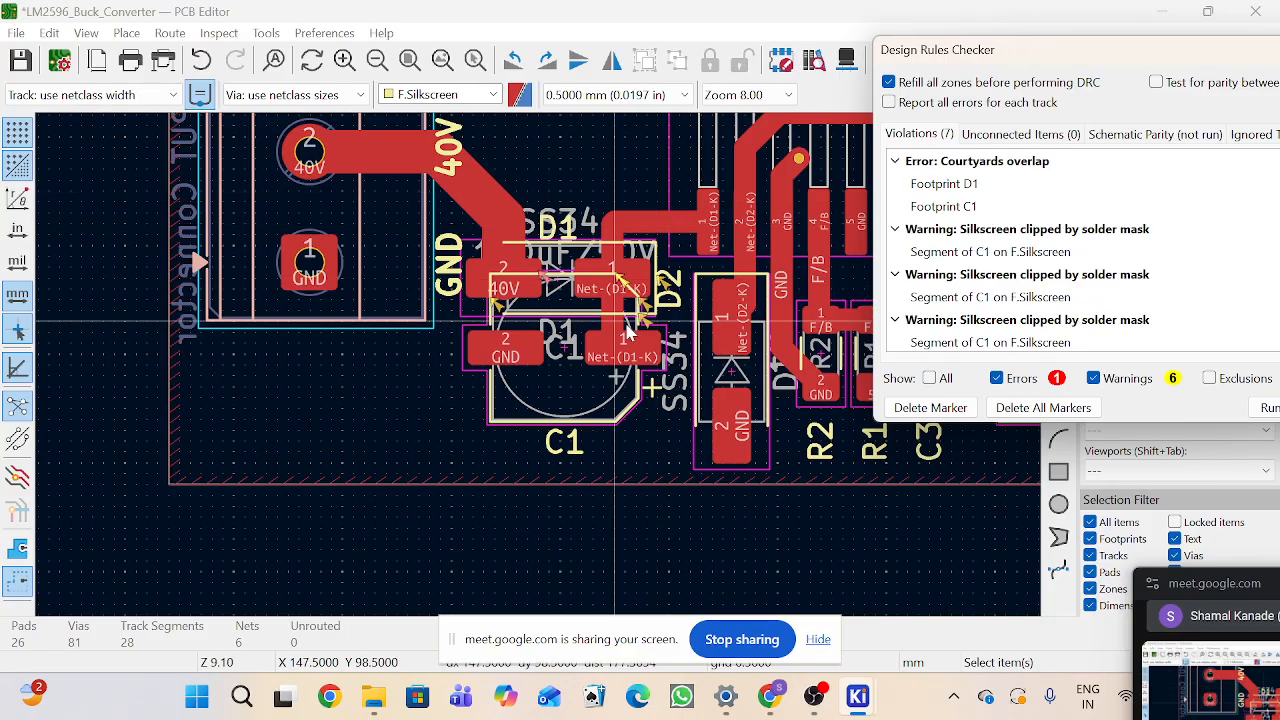
scroll(614, 330, "up", 2)
scroll(552, 505, "down", 2)
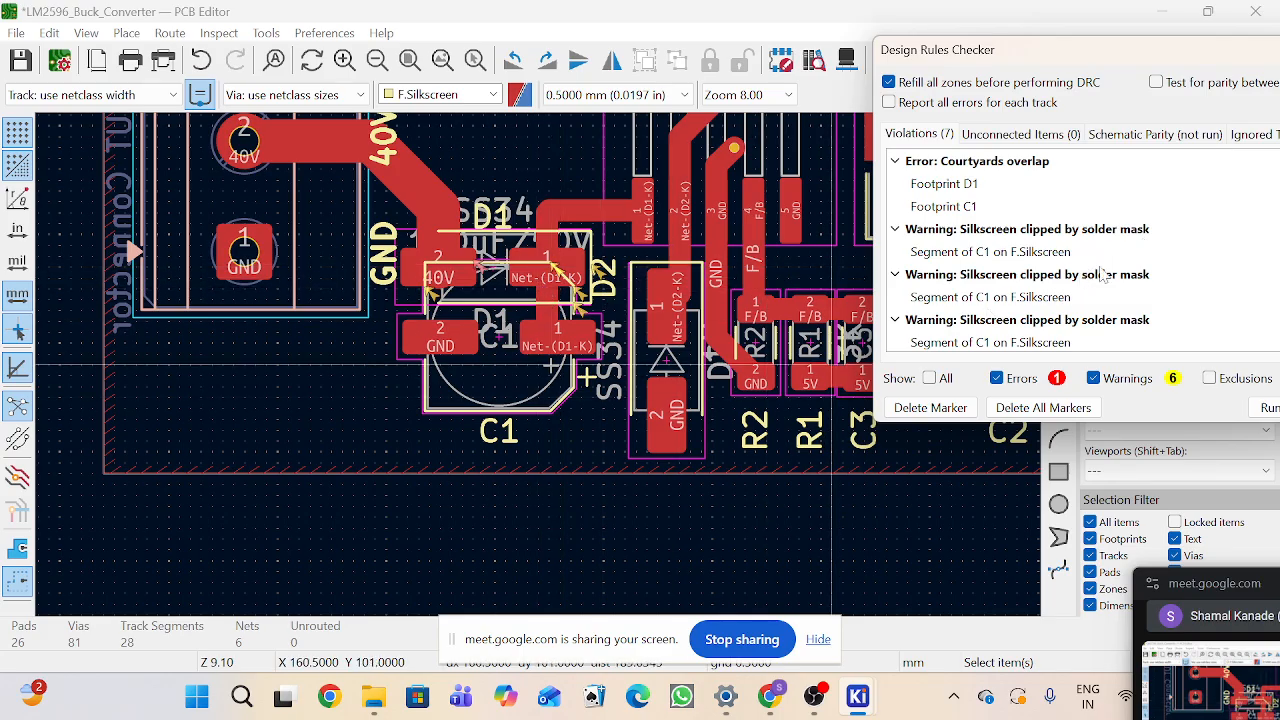
scroll(1097, 285, "down", 1)
scroll(1097, 285, "down", 2)
Step: Drag D1 back up above C1, clear of its courtyard
left_click(506, 238)
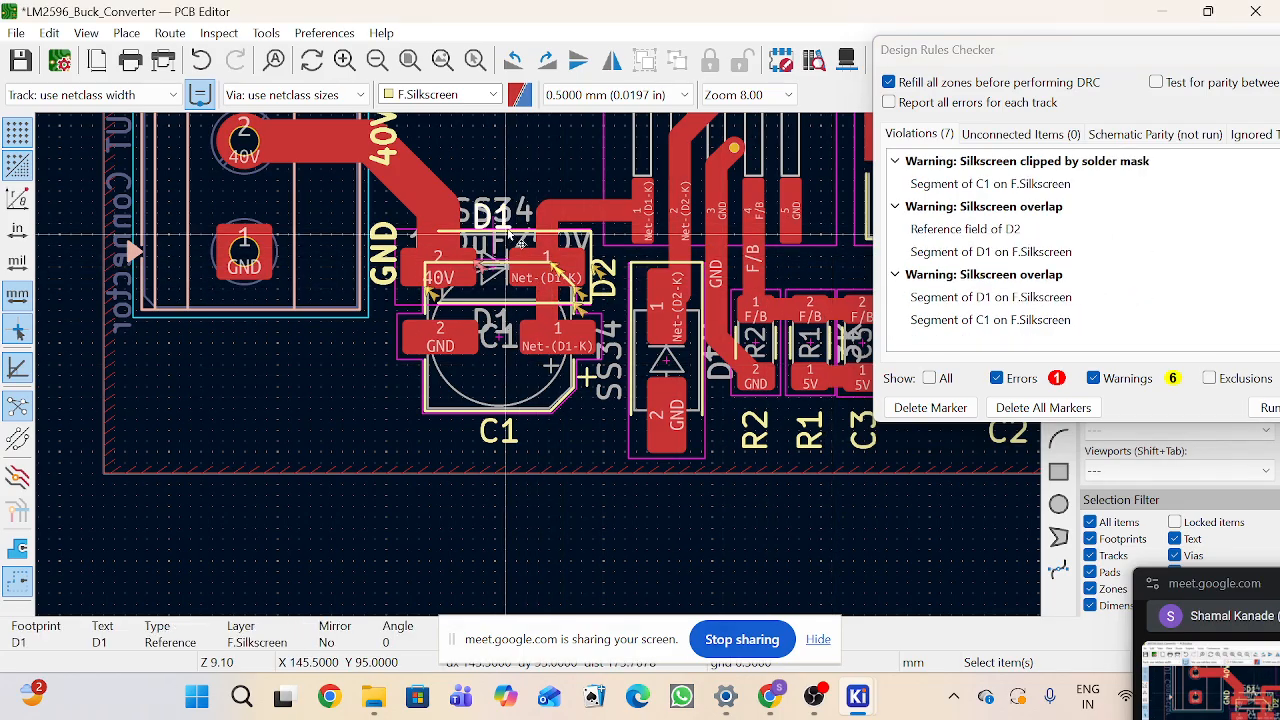
left_click(507, 240)
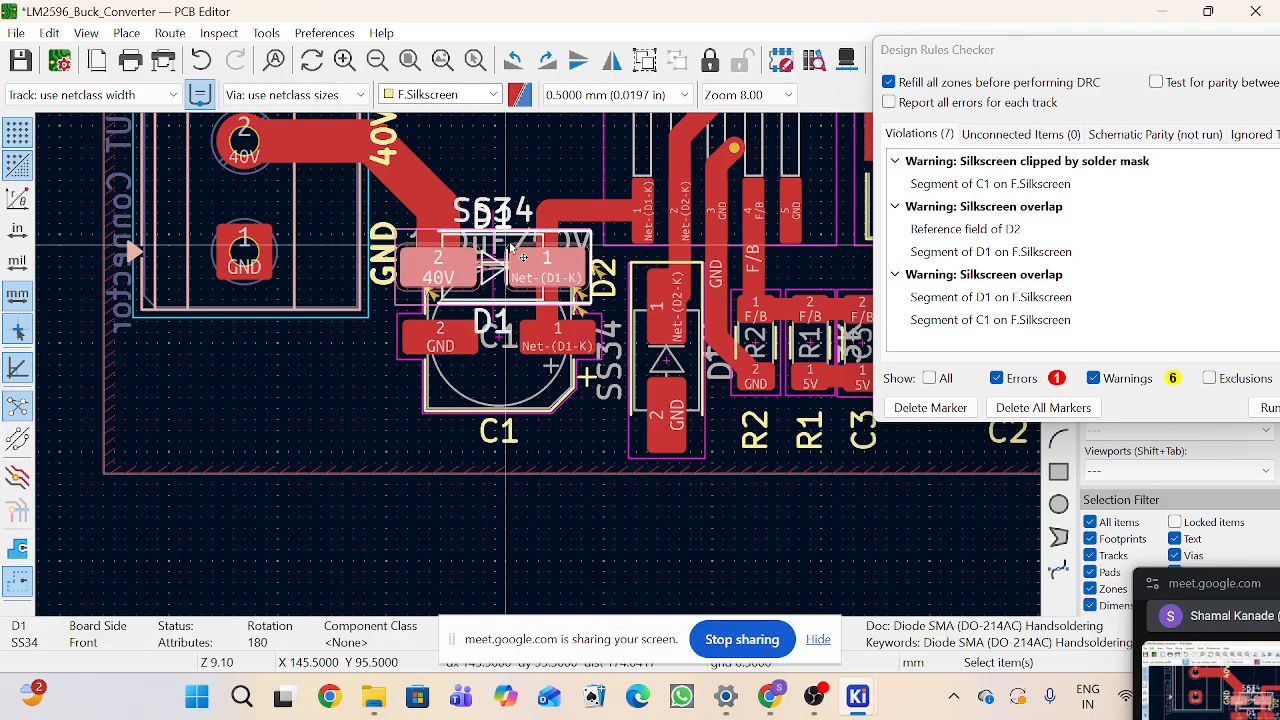
left_click_drag(511, 245, 506, 205)
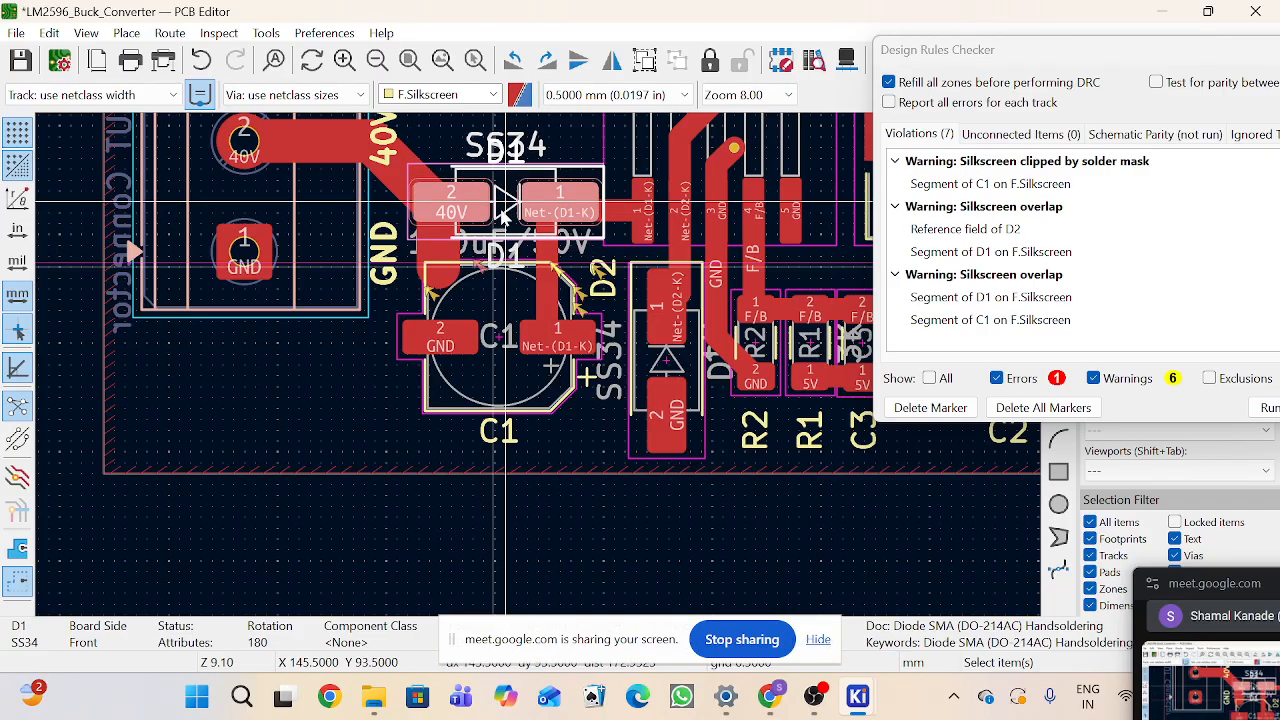
Step: Delete the leftover track stub below D1's pad 2 and rerun the design rules check
left_click(455, 255)
key("Delete")
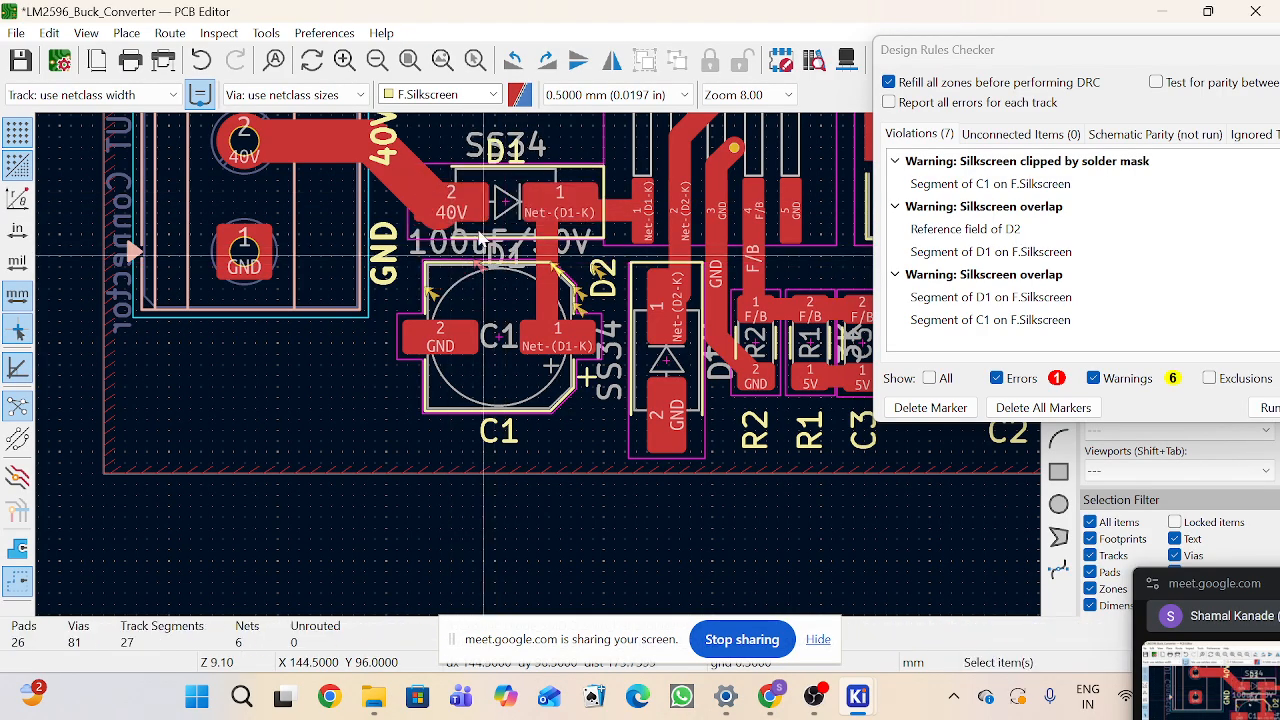
left_click(1266, 410)
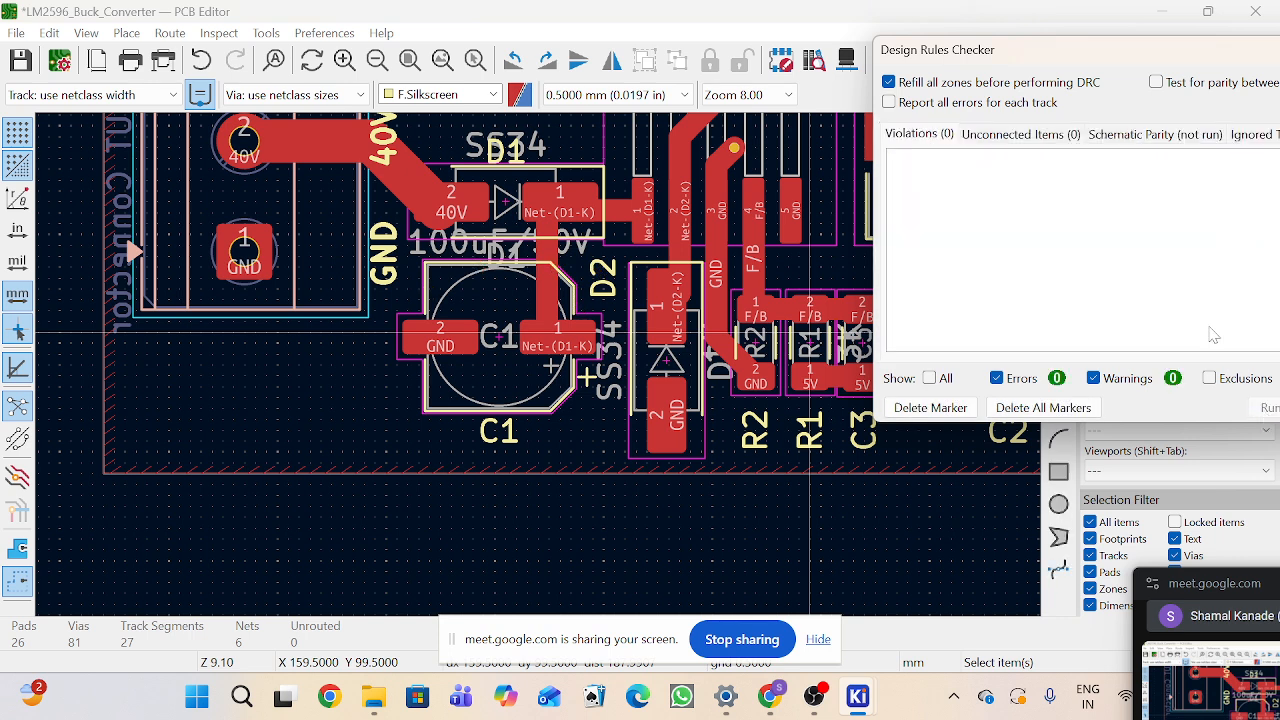
Step: Run the design rules check once more and close the checker
left_click_drag(1128, 63, 425, 243)
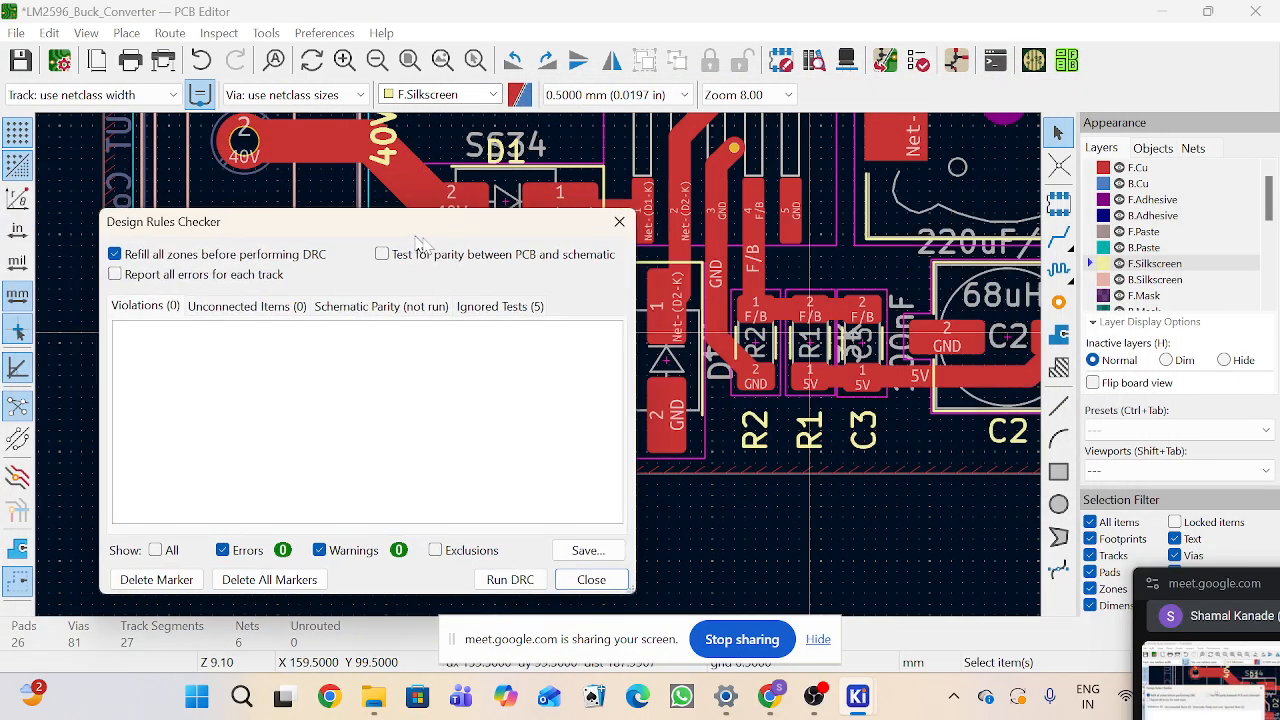
left_click(510, 579)
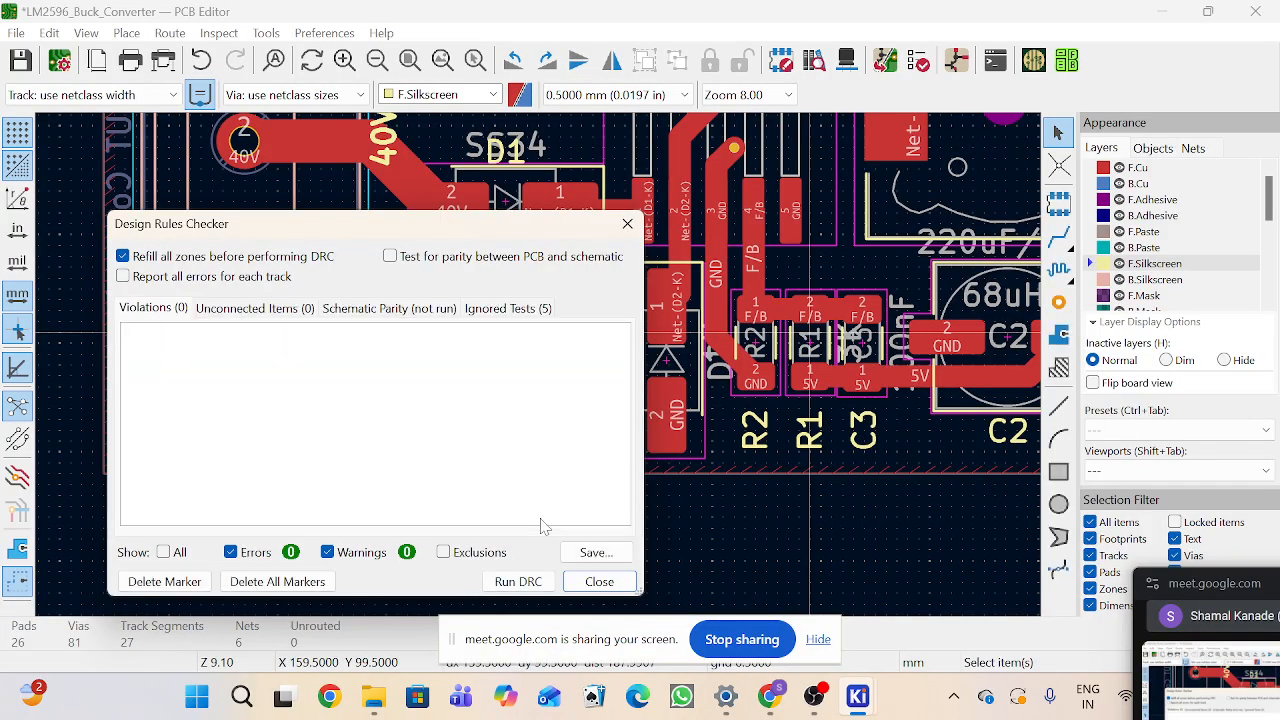
left_click(627, 223)
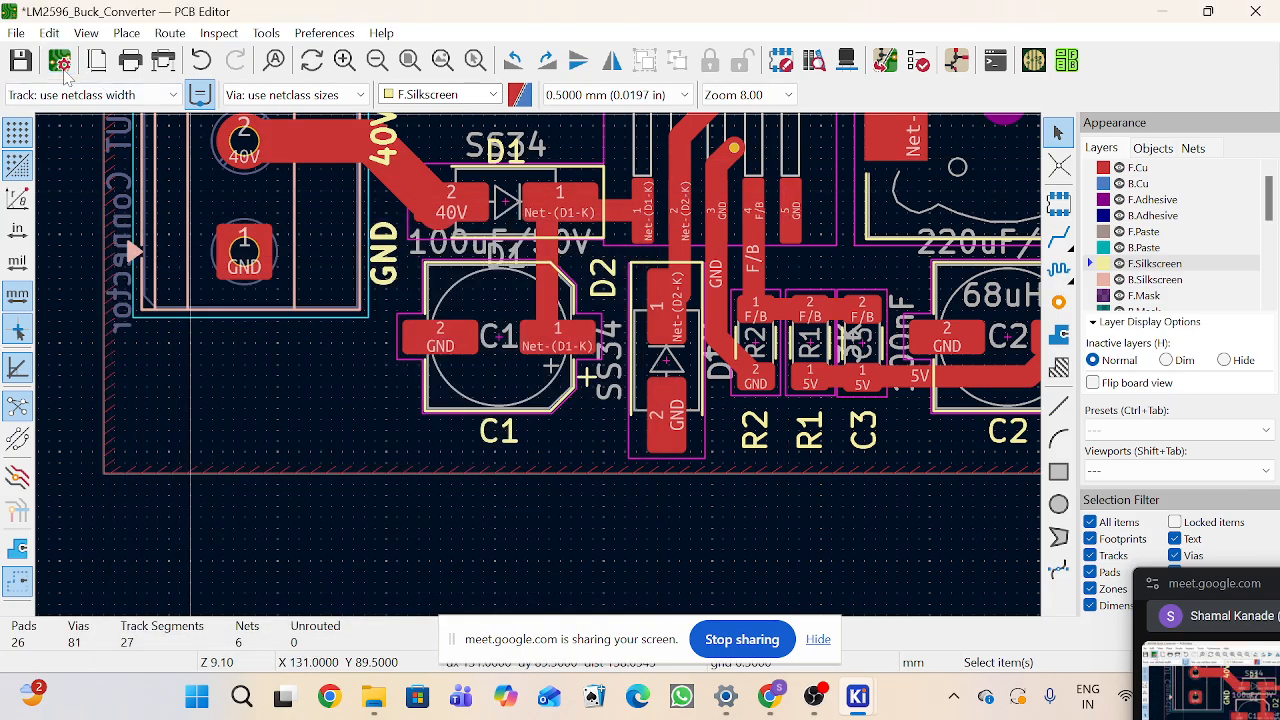
Step: Open the board setup and review the board editor layers, physical stackup and design rule constraints, then close it
left_click(59, 61)
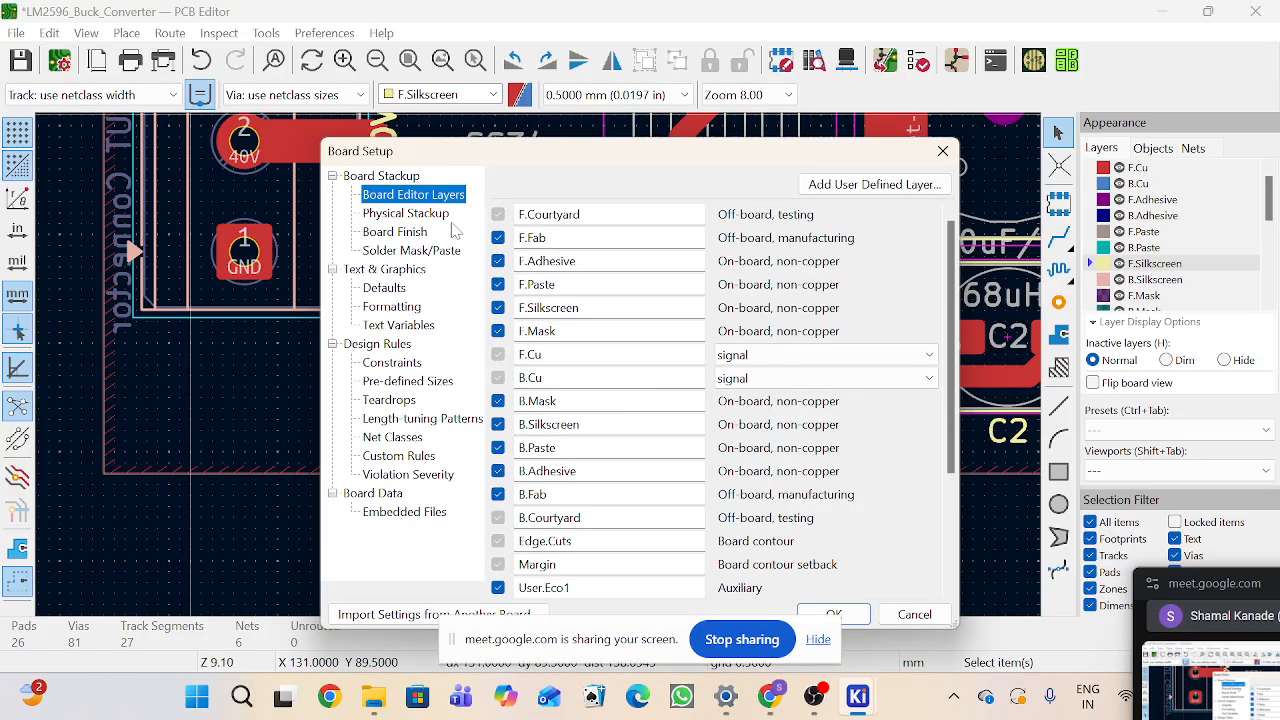
left_click(397, 215)
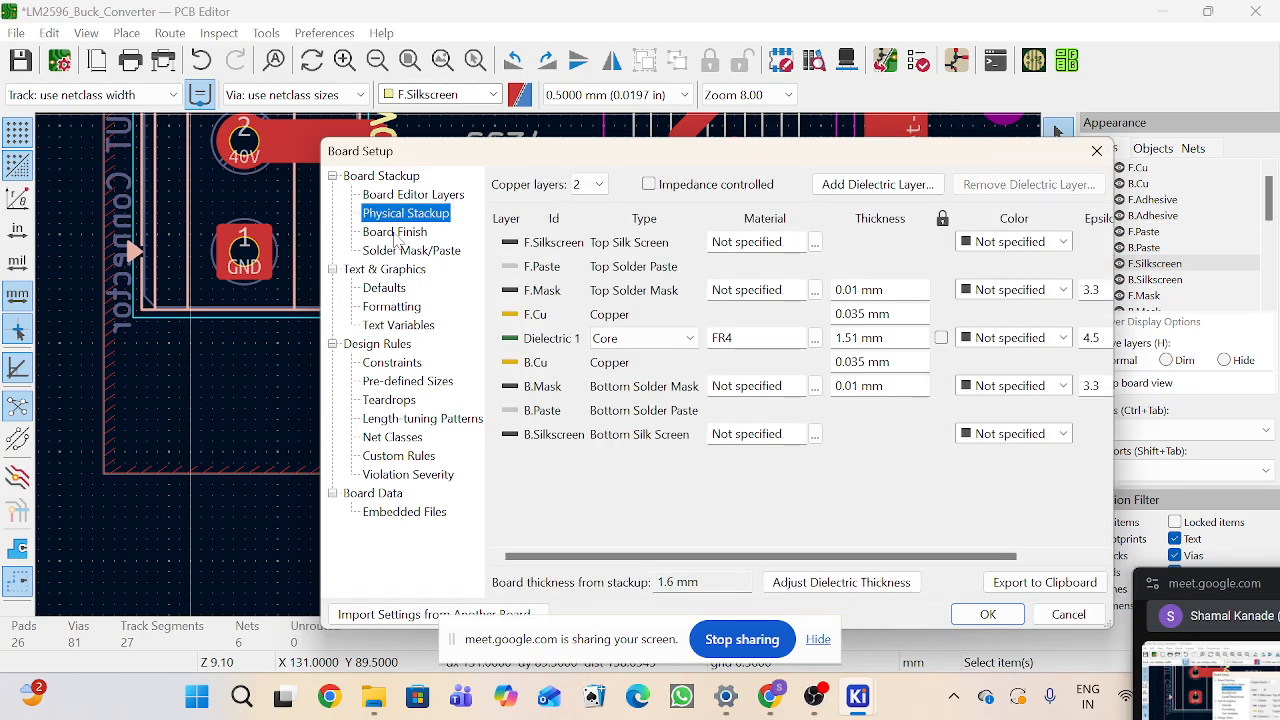
left_click(392, 364)
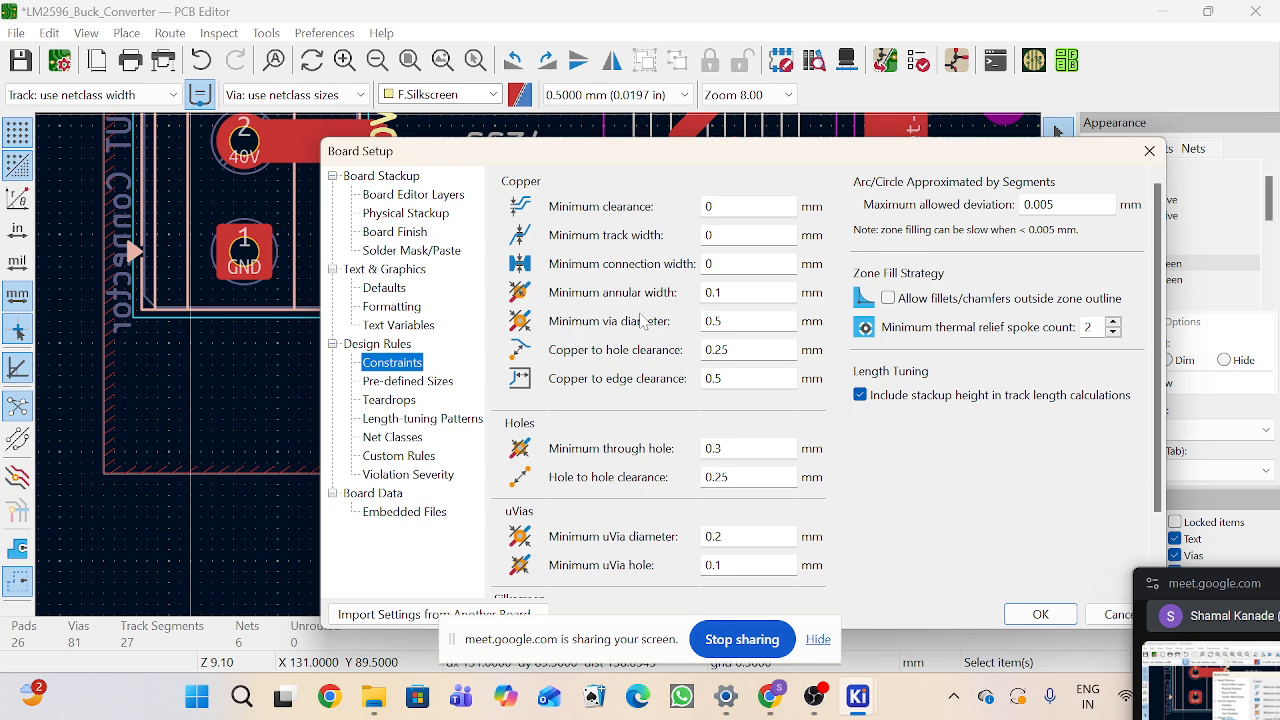
left_click(1151, 153)
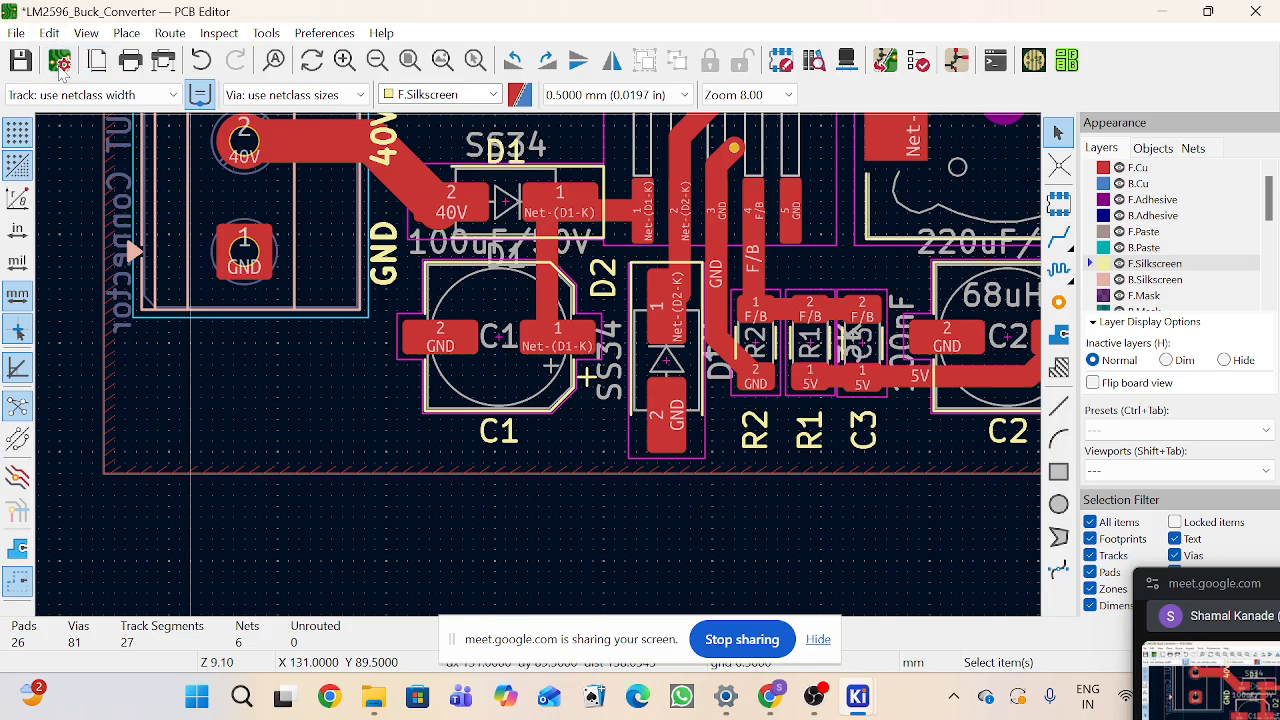
left_click(59, 62)
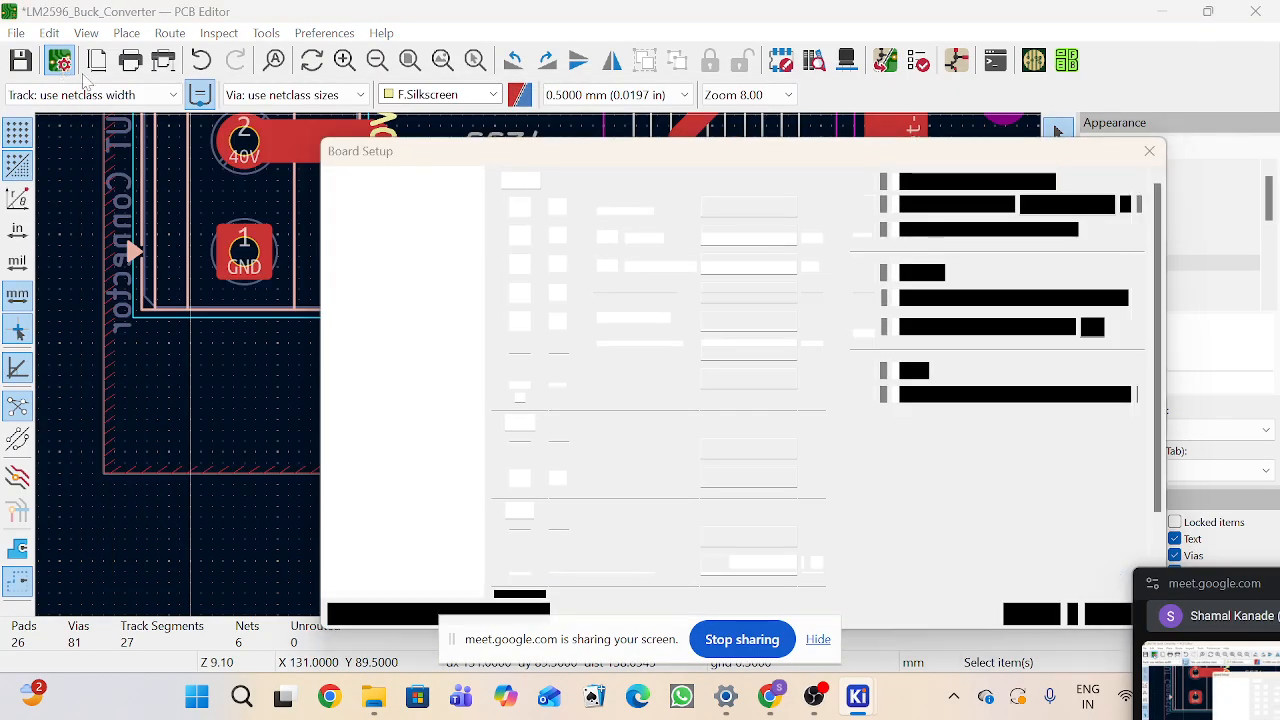
left_click_drag(686, 157, 620, 83)
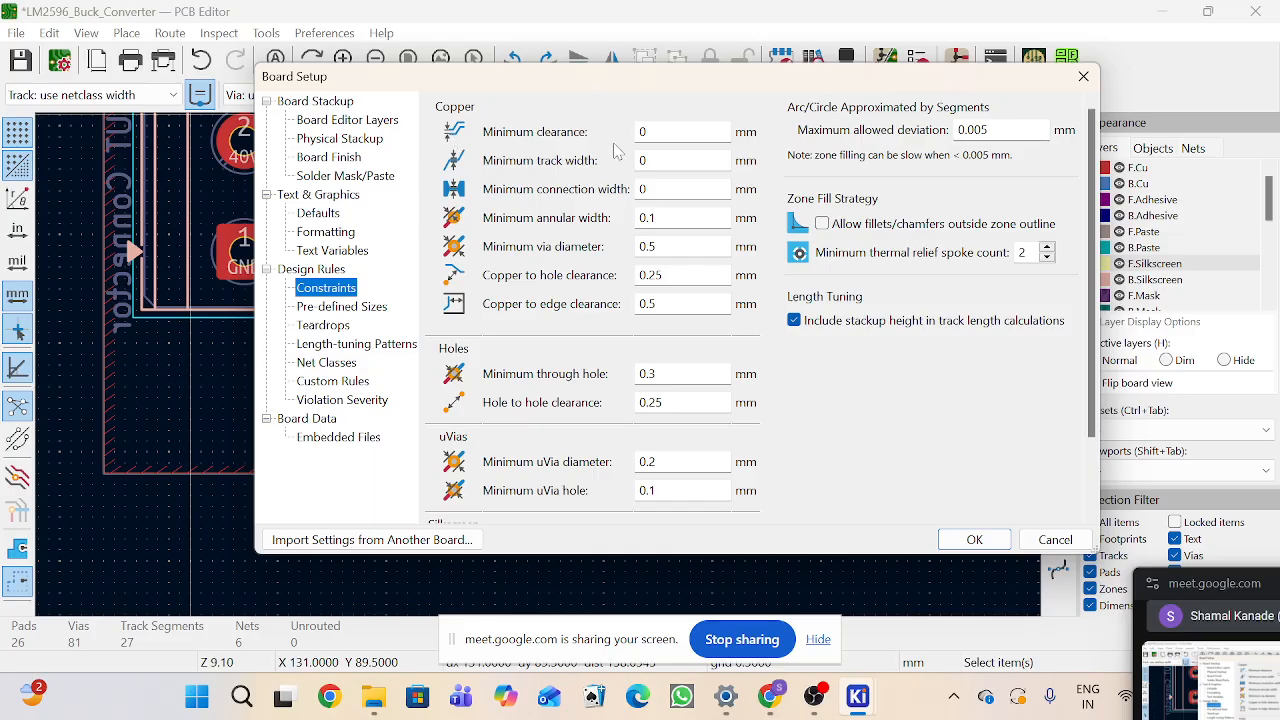
left_click(660, 132)
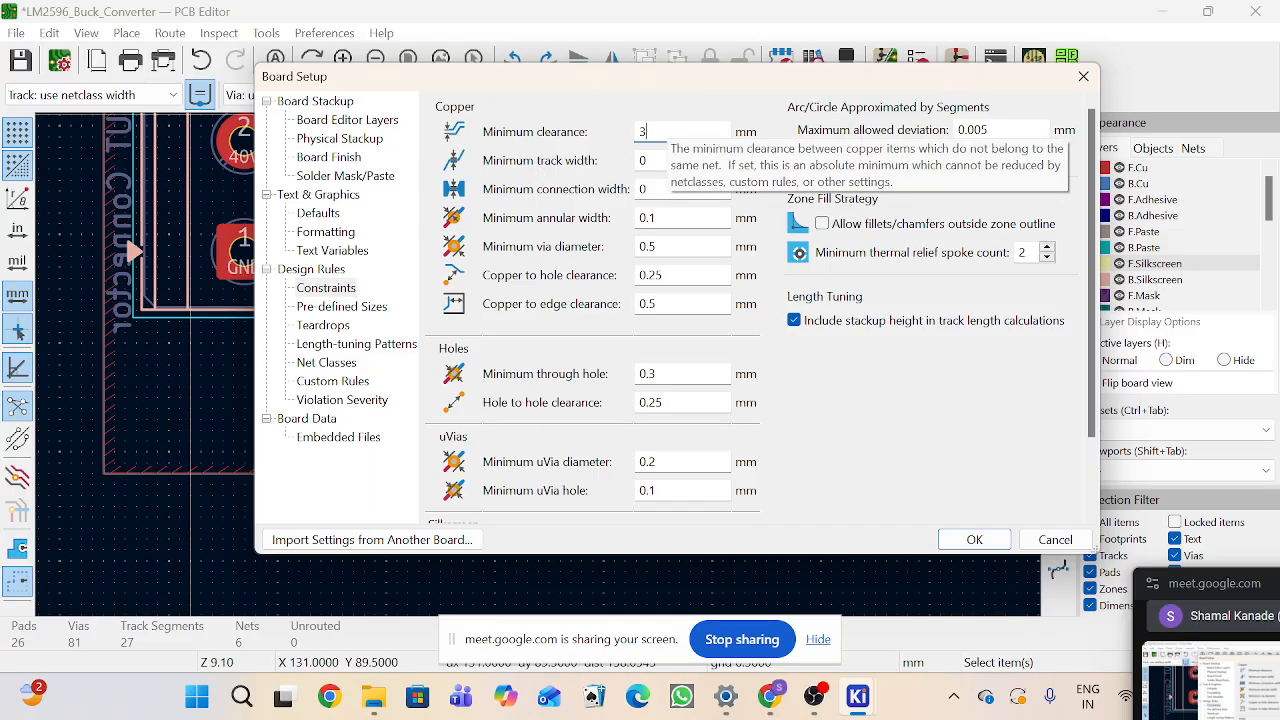
left_click(1083, 76)
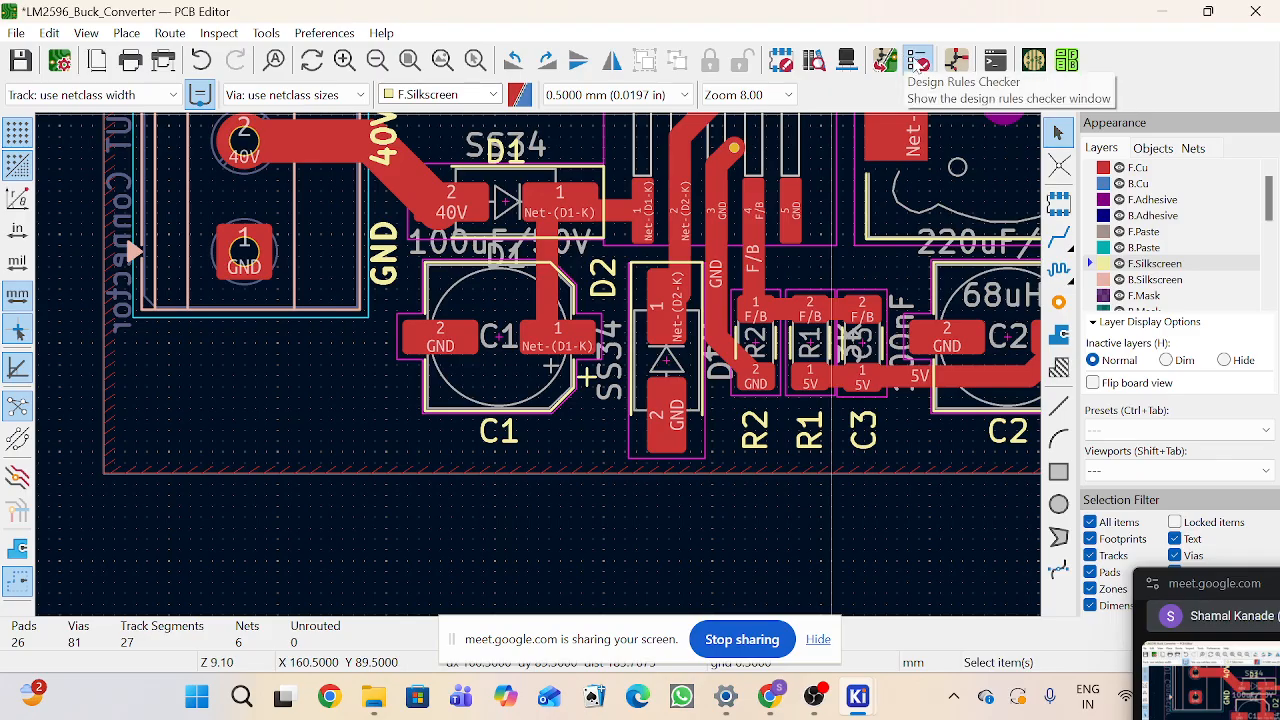
Step: Run the design rules check and close the checker
left_click(918, 61)
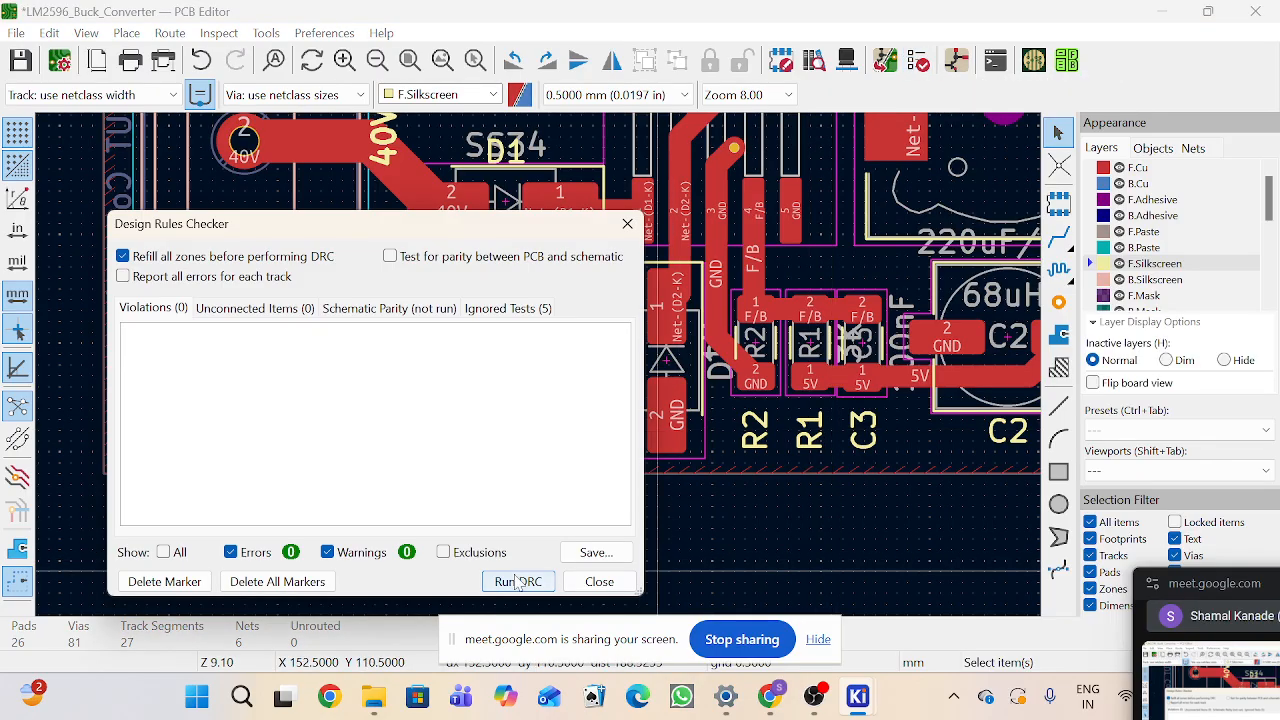
left_click(514, 575)
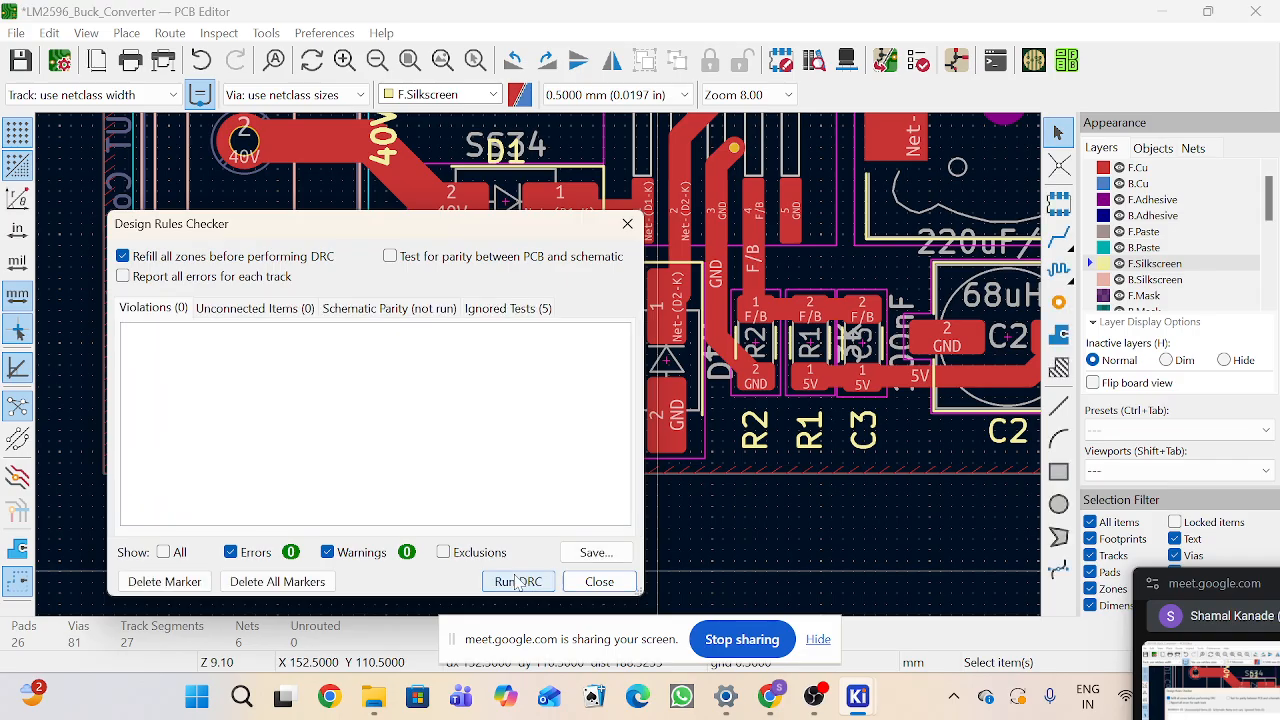
left_click(629, 225)
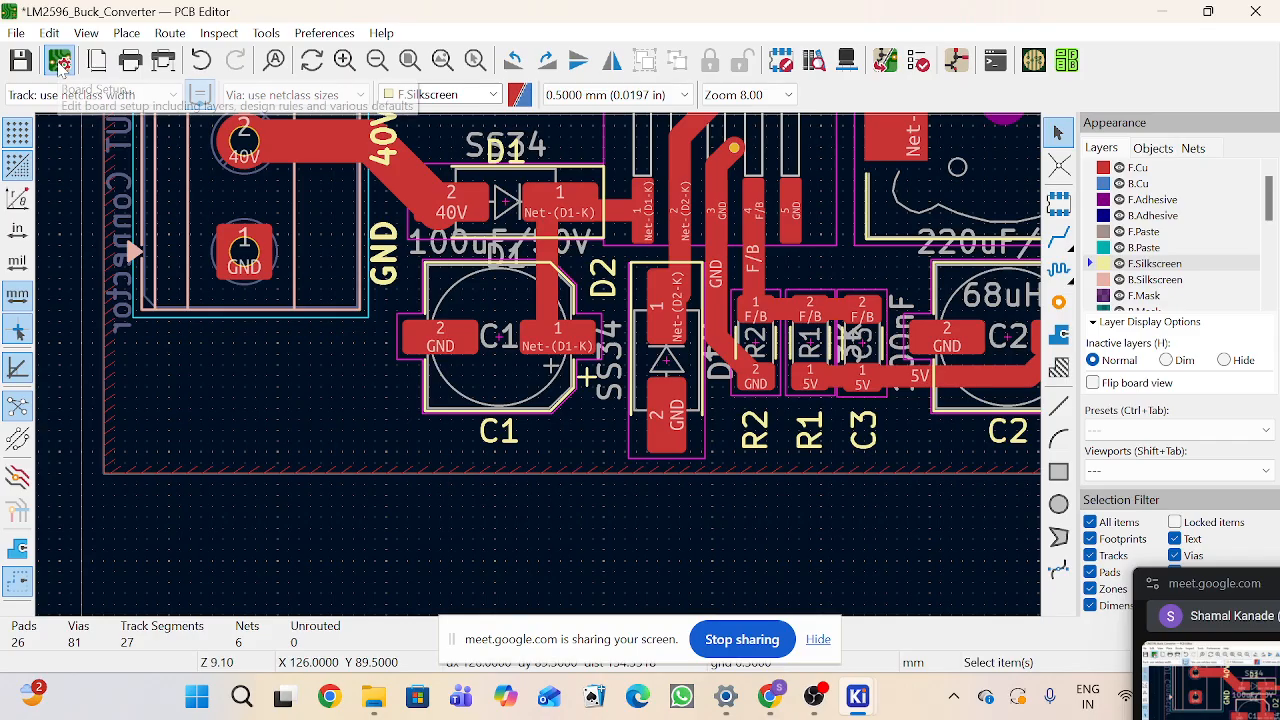
Step: In the board constraints, set minimum clearance to 3 mm, minimum track width to 0.3 mm and minimum through hole to 0.4 mm
left_click(59, 62)
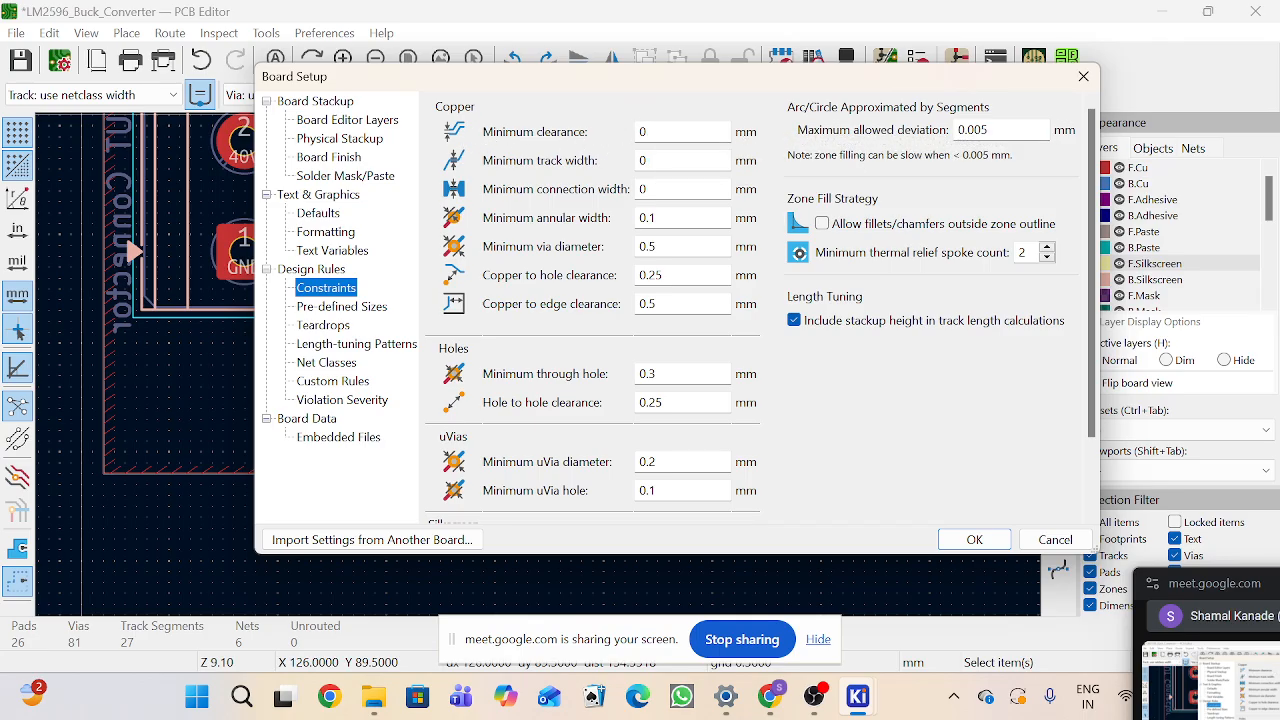
double_click(644, 132)
type("3")
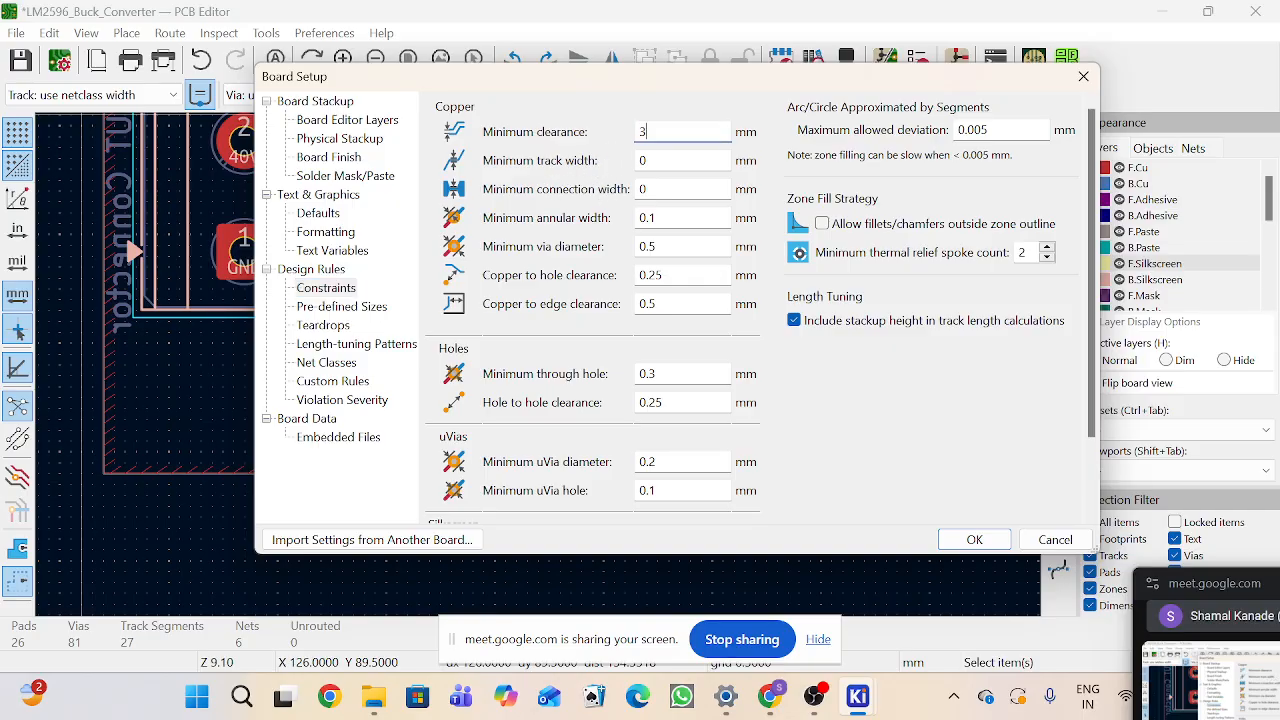
double_click(636, 162)
type("0")
left_click(656, 373)
type("4")
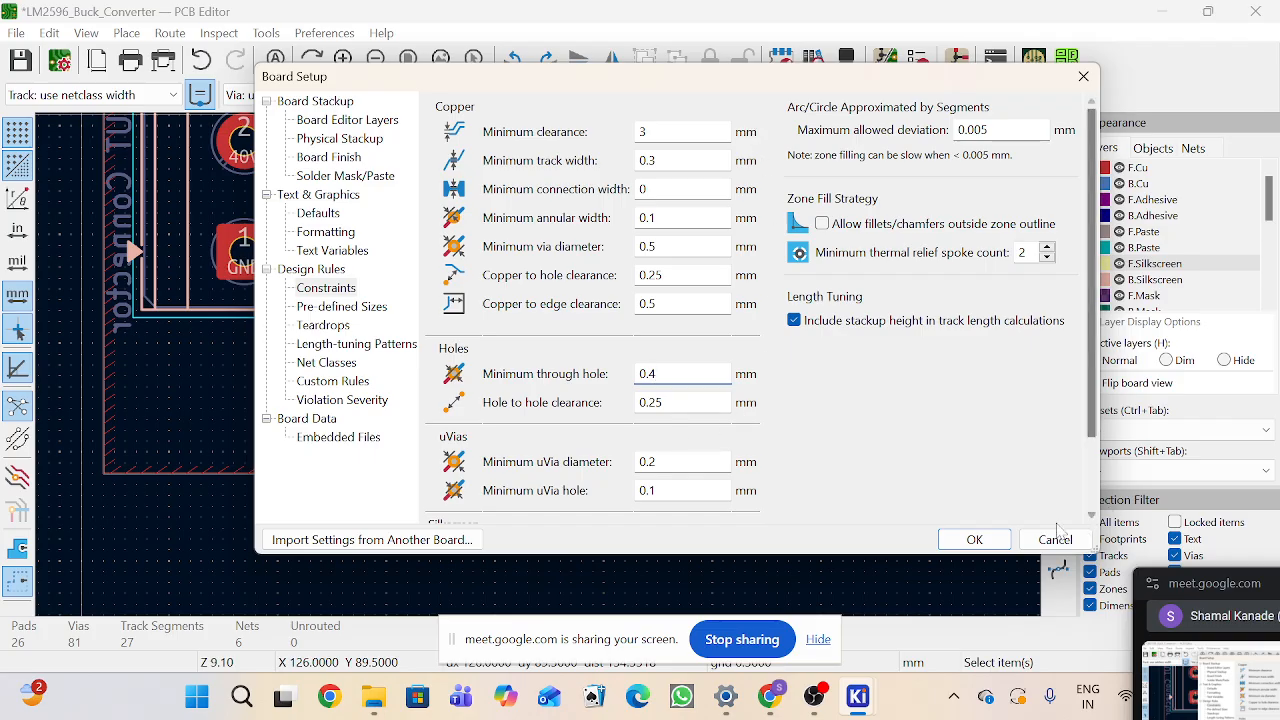
left_click(976, 539)
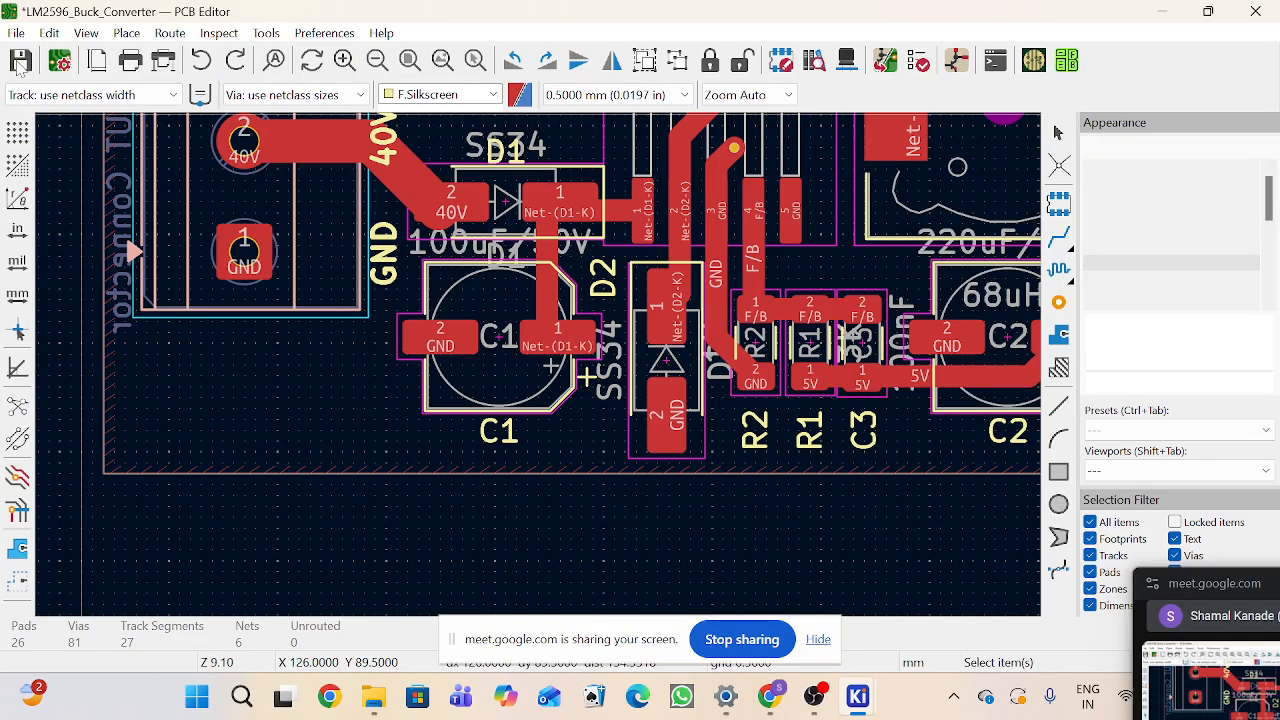
Step: Save the board and run the design rules check again
left_click(20, 62)
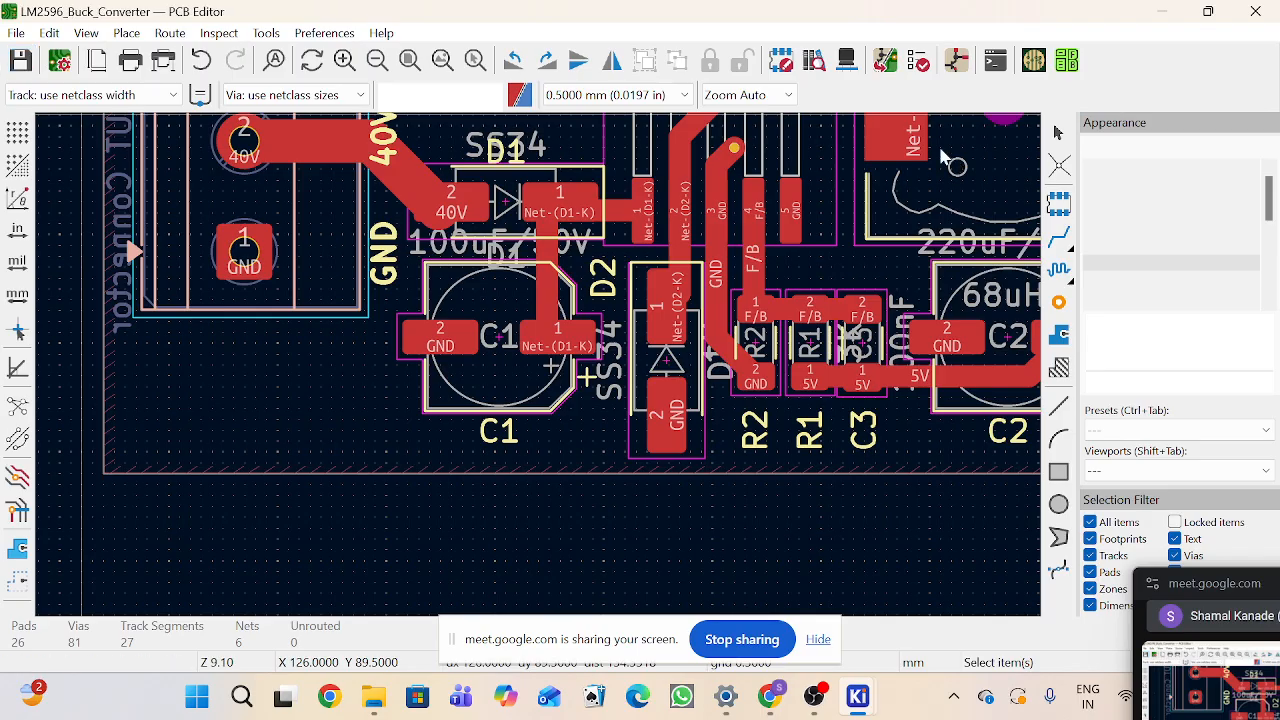
left_click(918, 62)
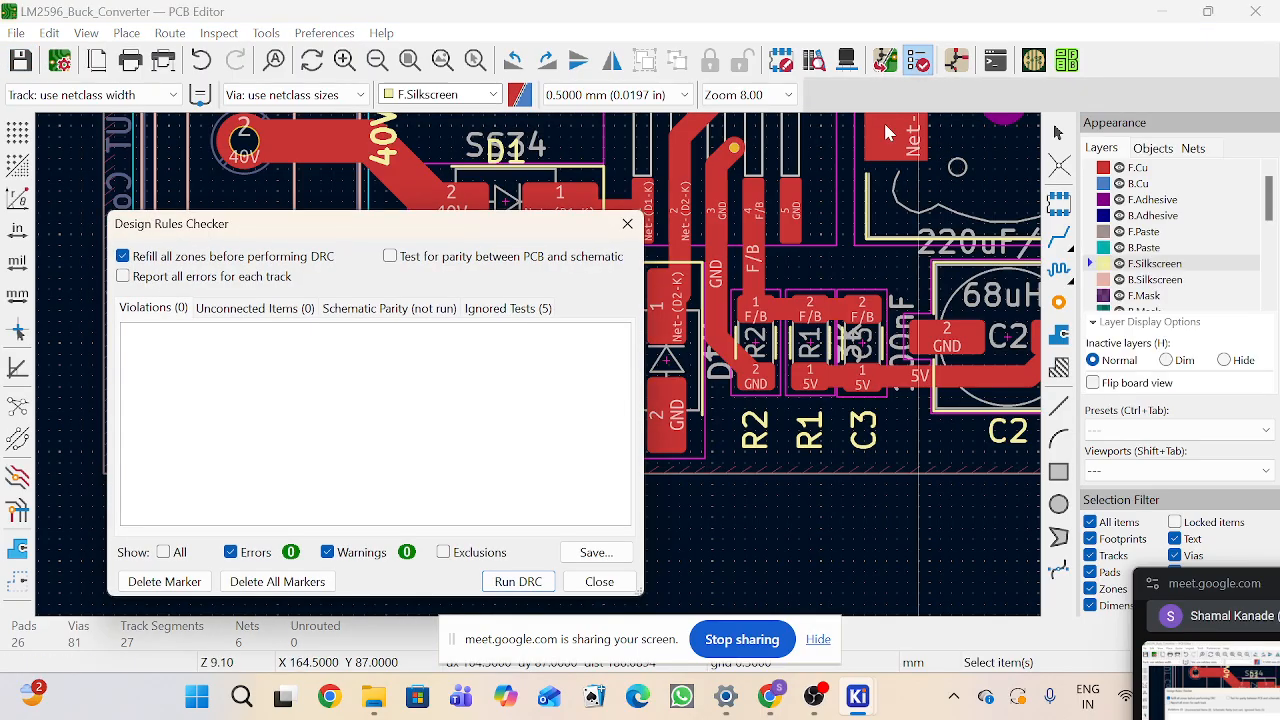
left_click(518, 581)
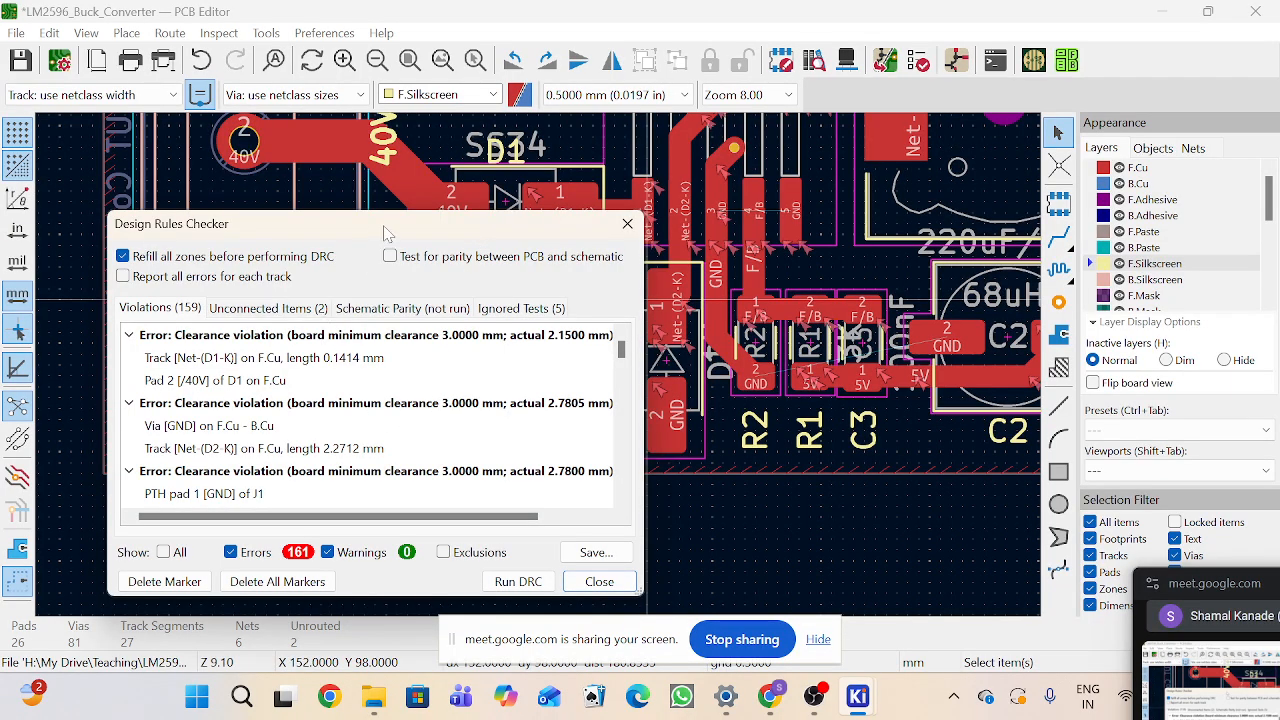
Step: Inspect the clearance violations listed in the design rules checker and their locations on the board, then close the checker
left_click_drag(389, 231, 999, 216)
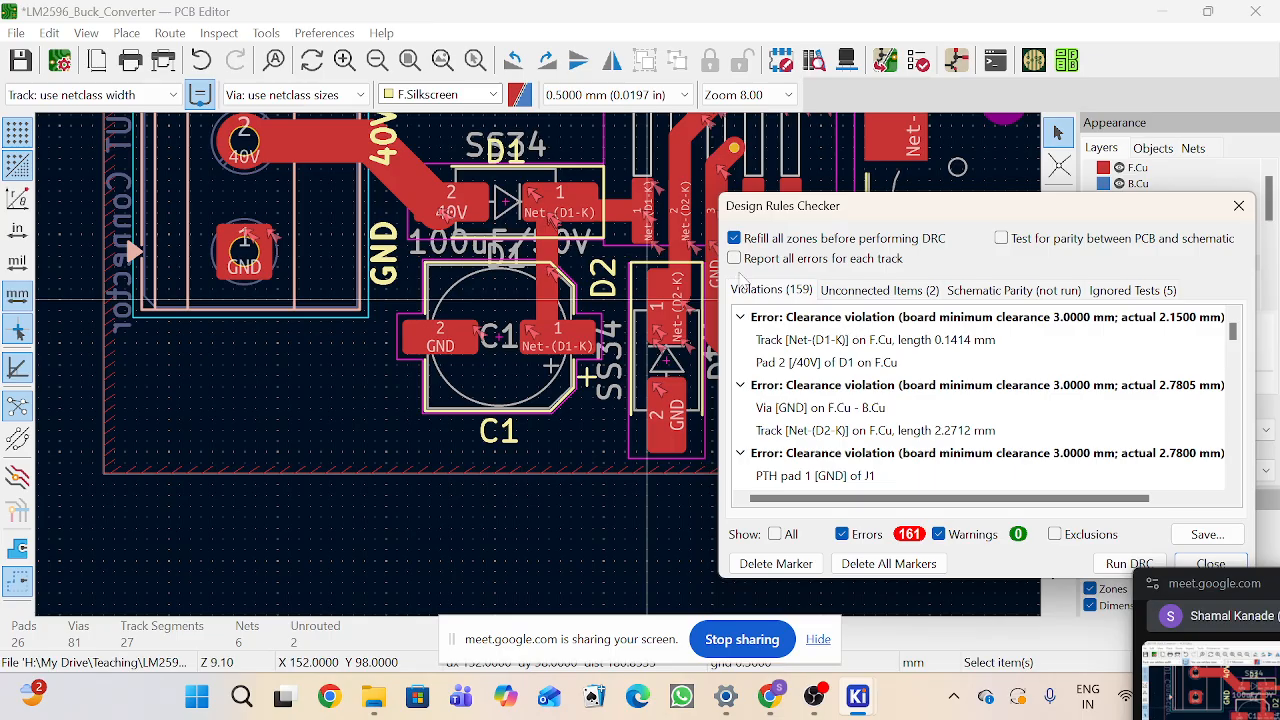
left_click_drag(898, 218, 920, 160)
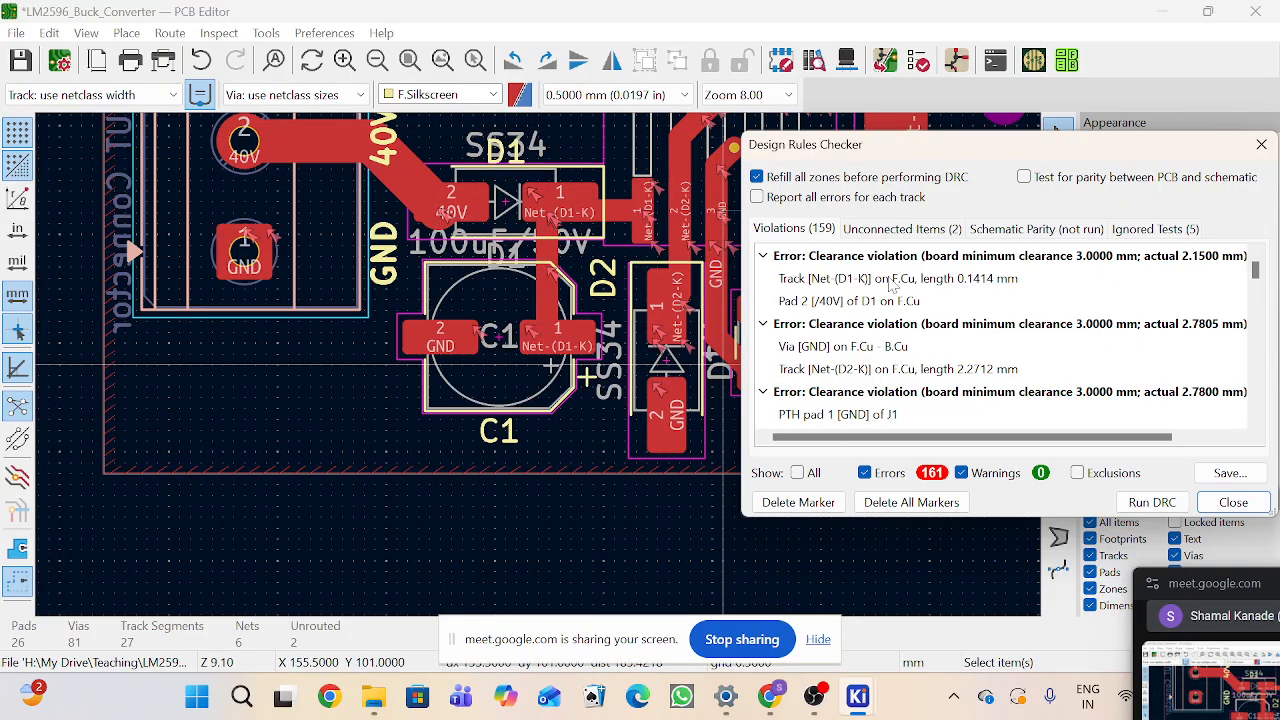
left_click_drag(916, 152, 1001, 315)
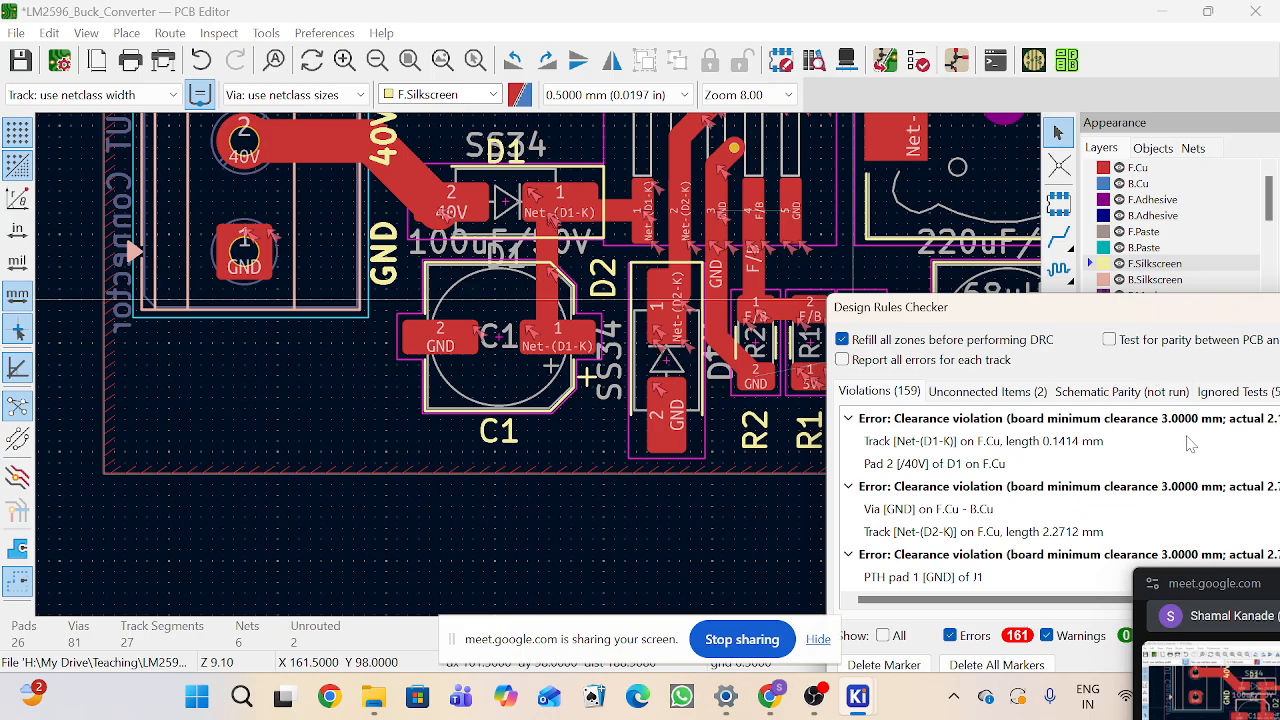
left_click_drag(1167, 310, 891, 309)
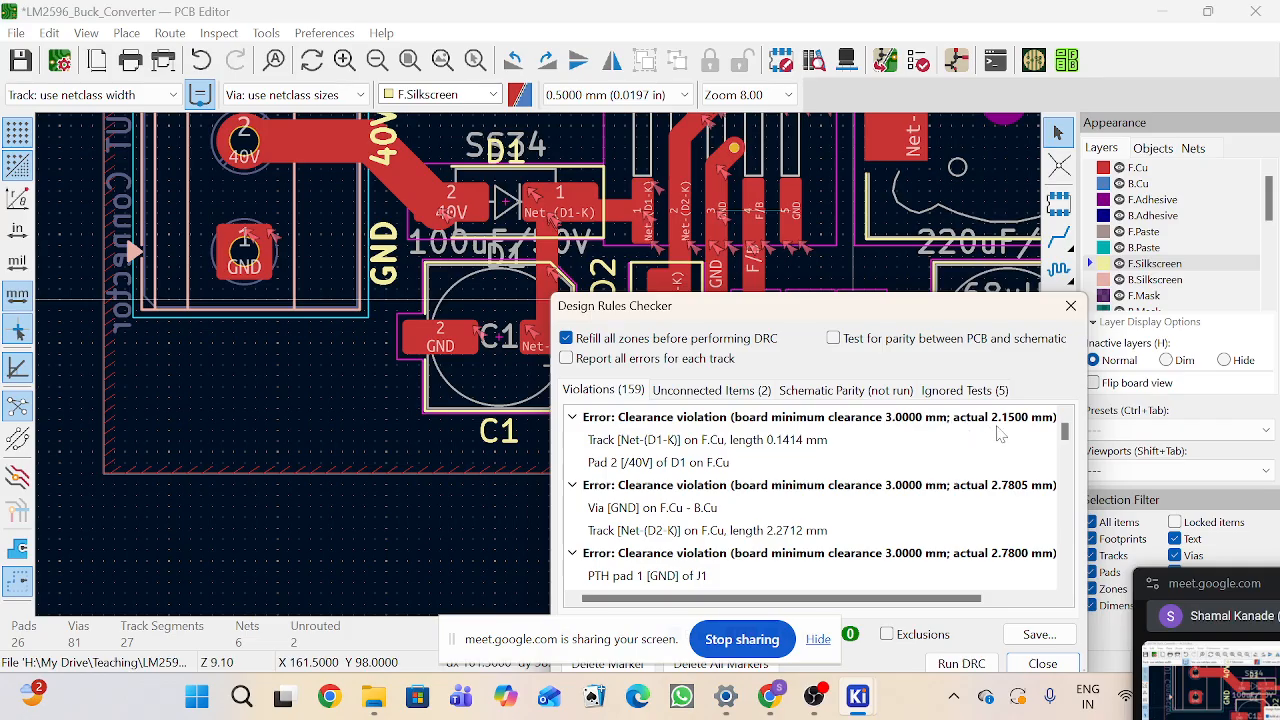
left_click(763, 446)
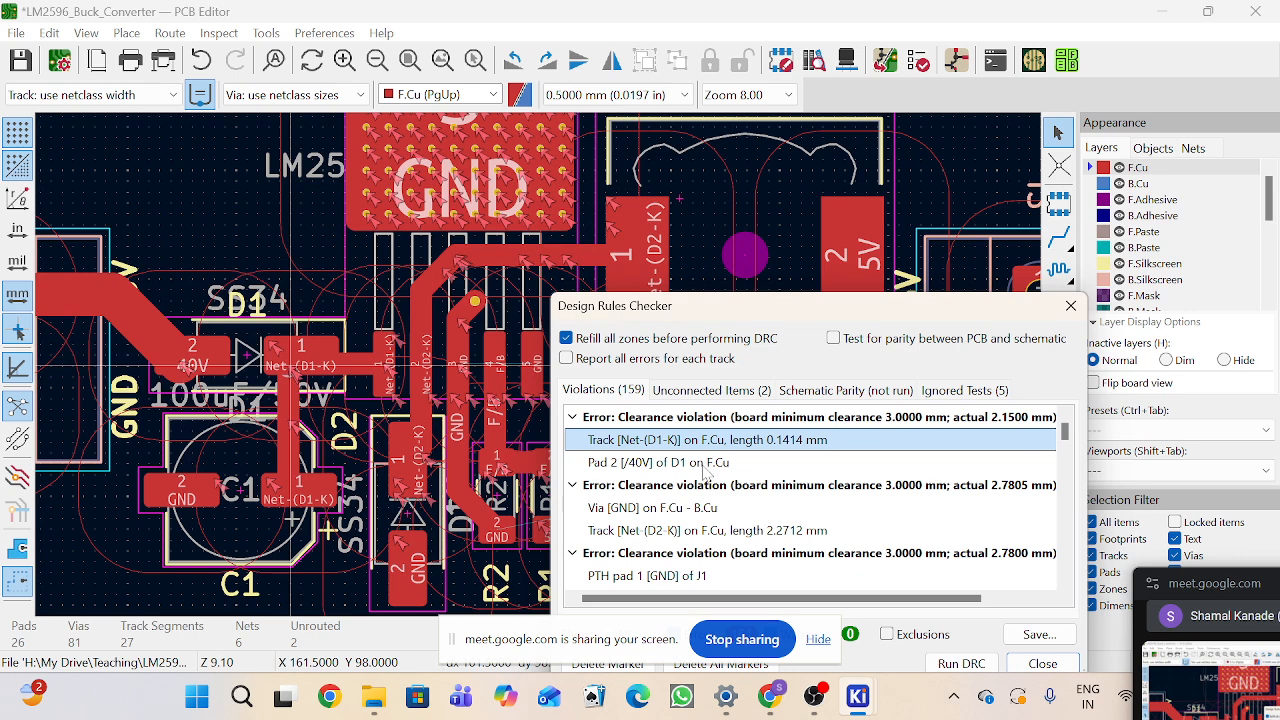
left_click(703, 467)
left_click(702, 443)
scroll(746, 527, "down", 5)
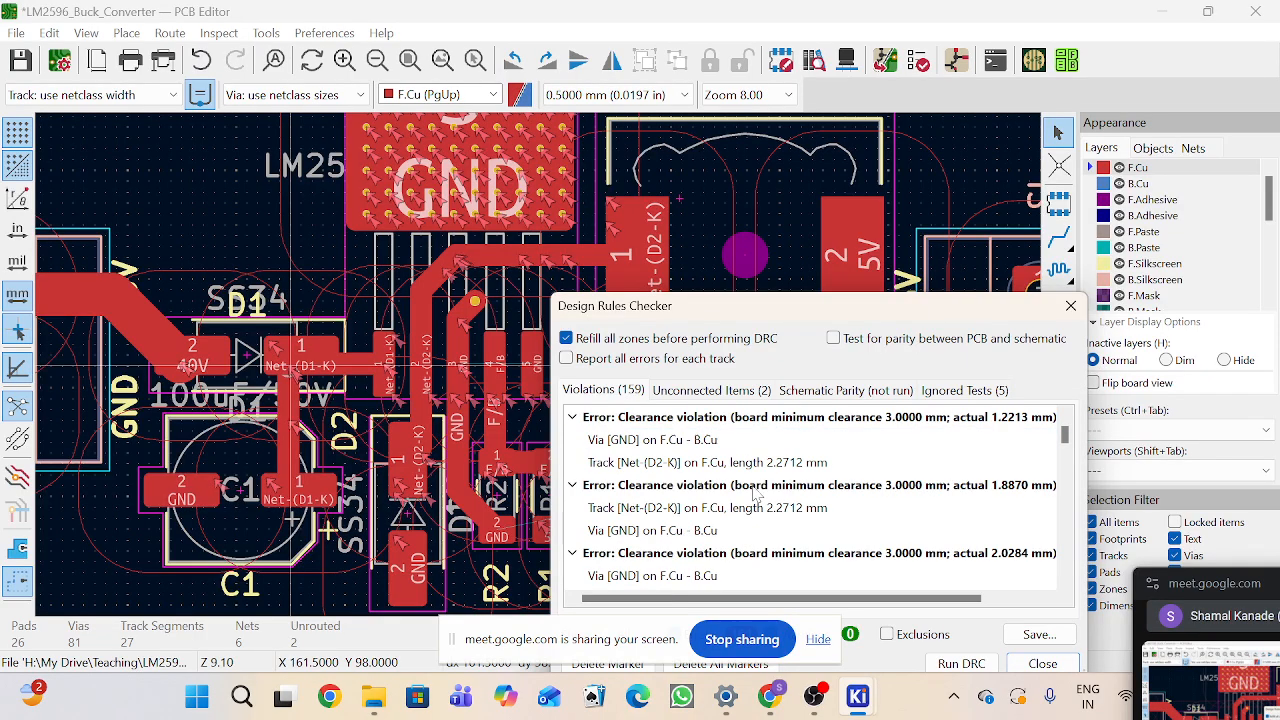
scroll(766, 497, "down", 3)
left_click_drag(893, 306, 884, 155)
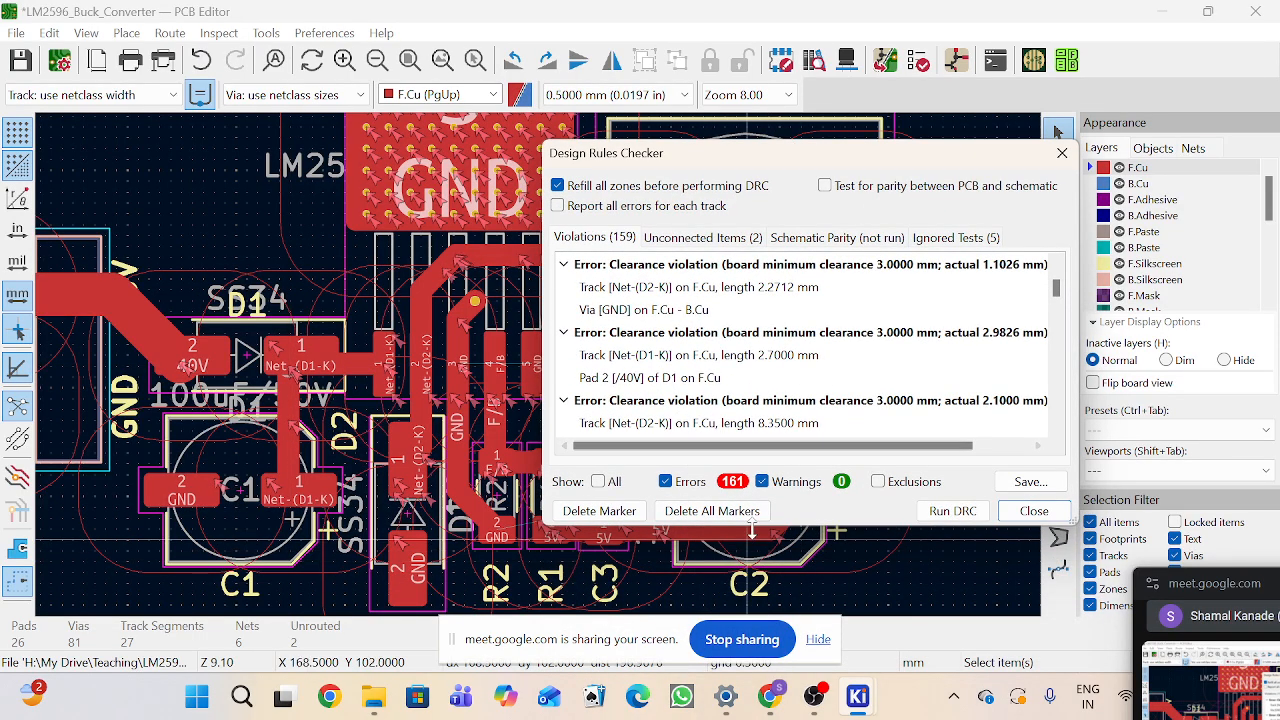
left_click(1035, 511)
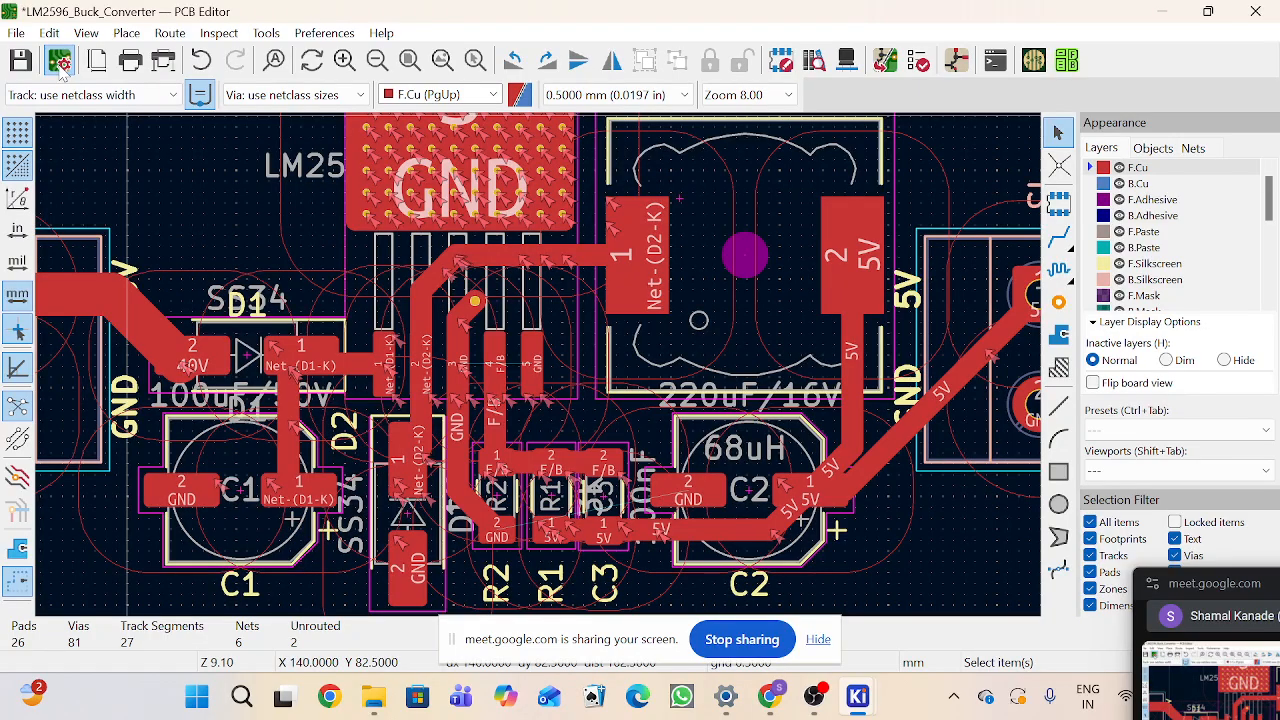
Step: Set the board's minimum clearance constraint to 0.25 mm
left_click(58, 61)
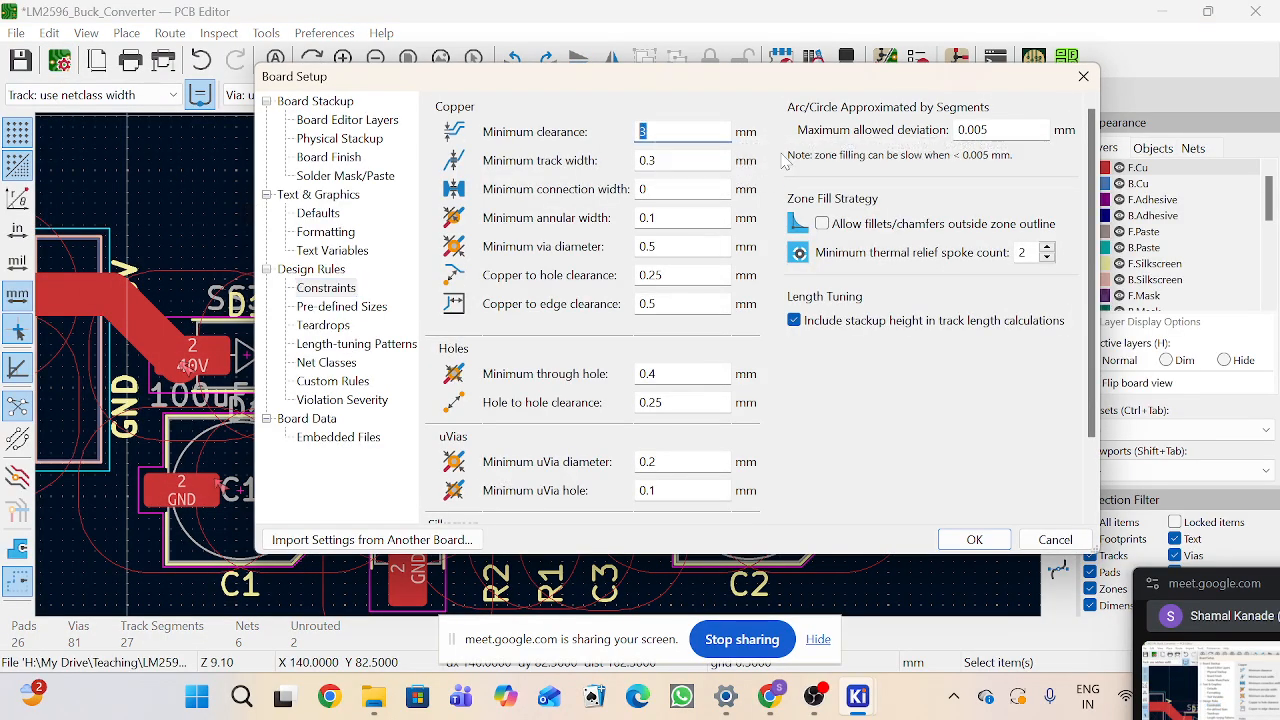
type(".25")
left_click(974, 540)
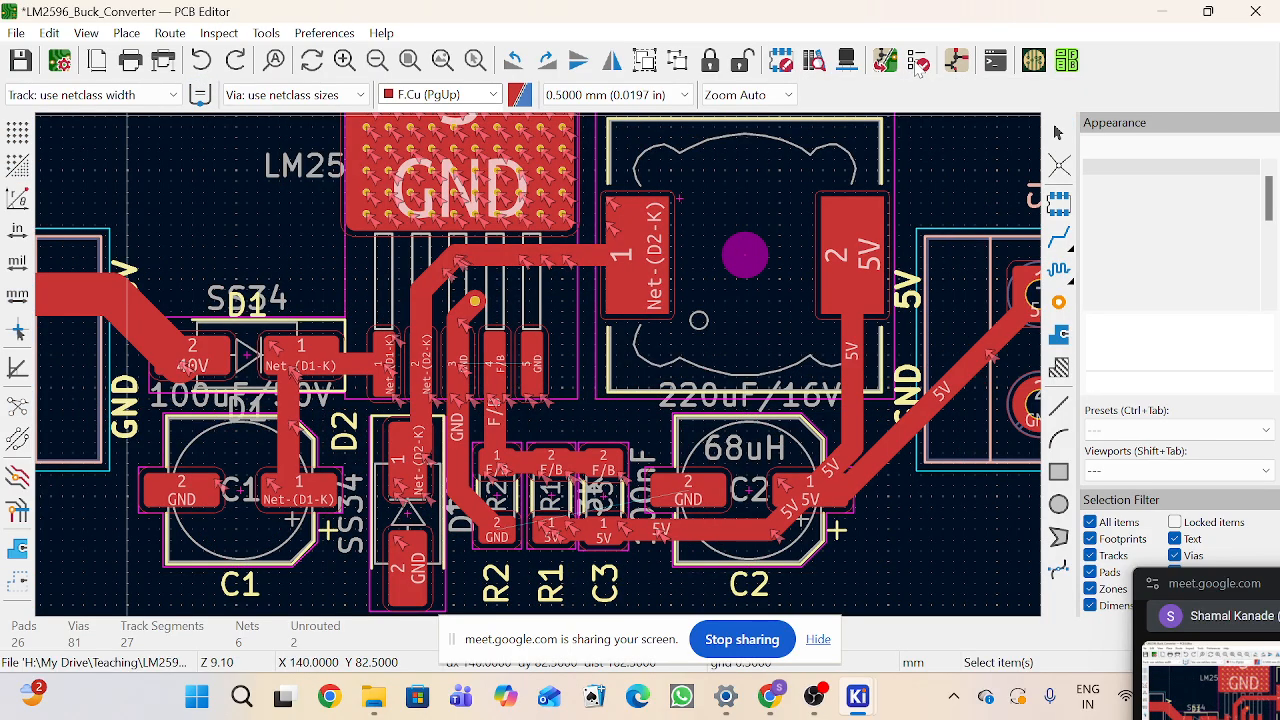
Step: Rerun the design rules check, inspect the hole size violations, and close the checker
left_click(918, 62)
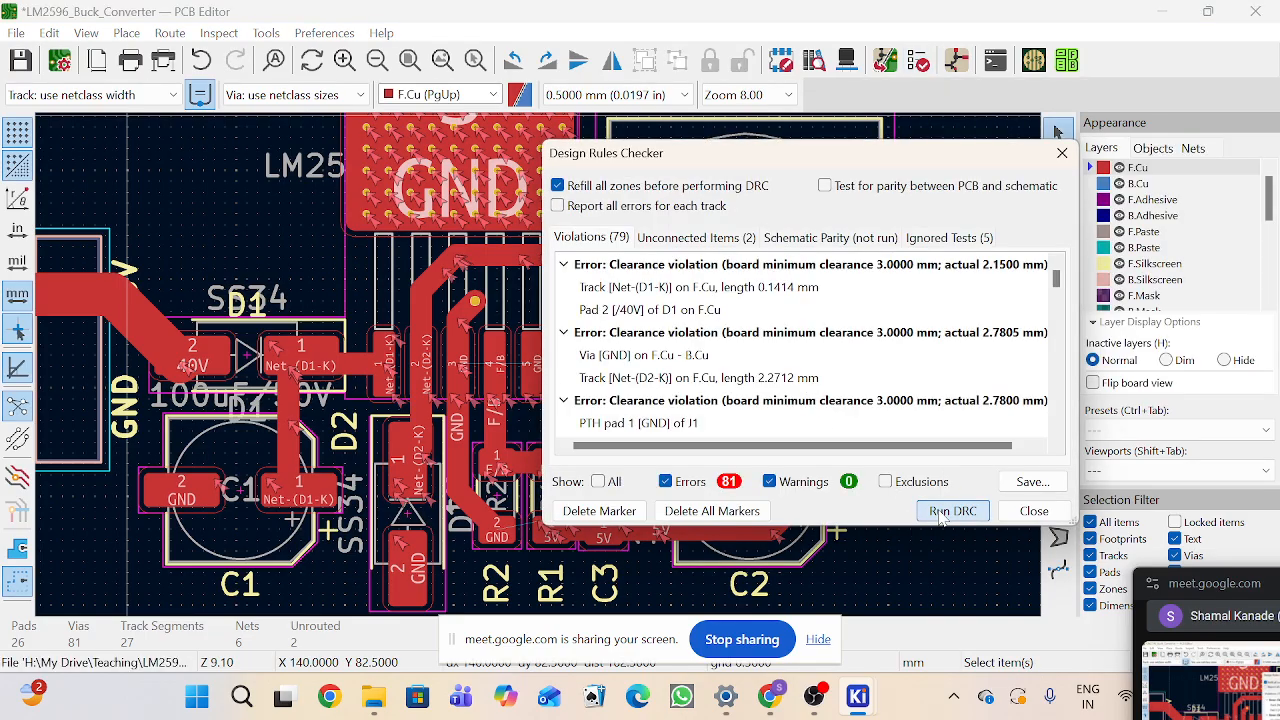
left_click(940, 511)
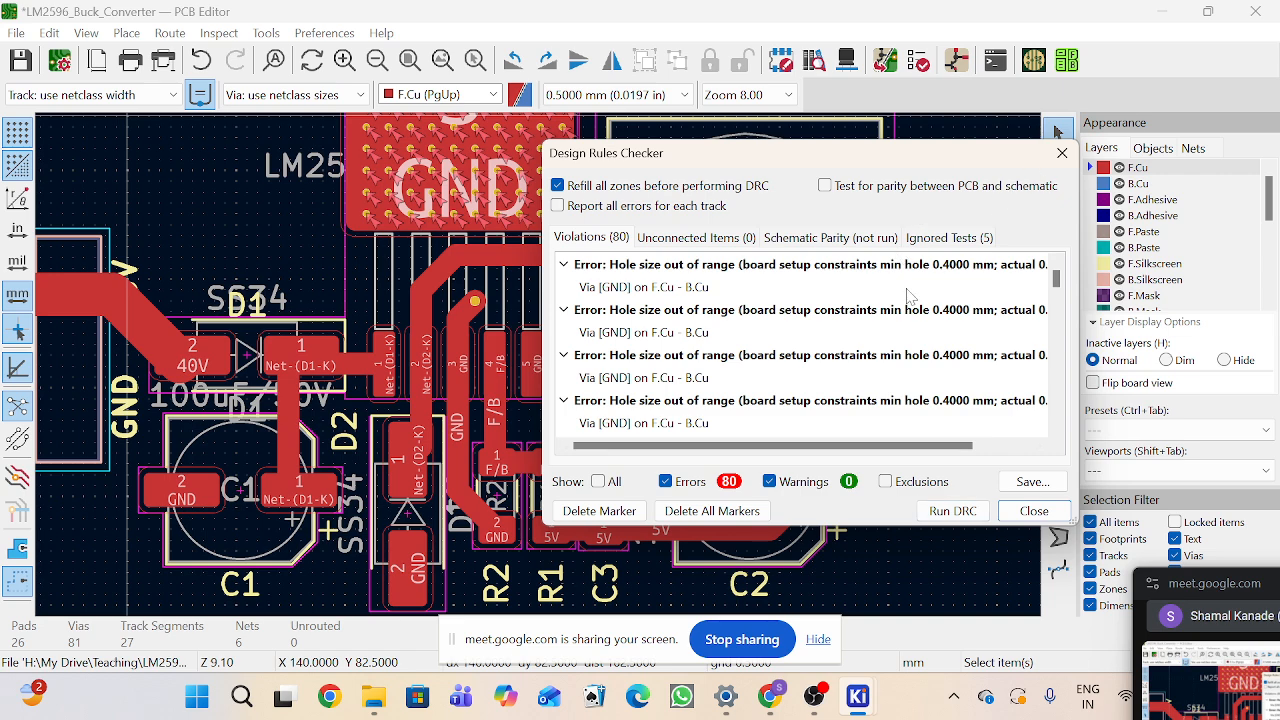
left_click(911, 284)
left_click(1062, 153)
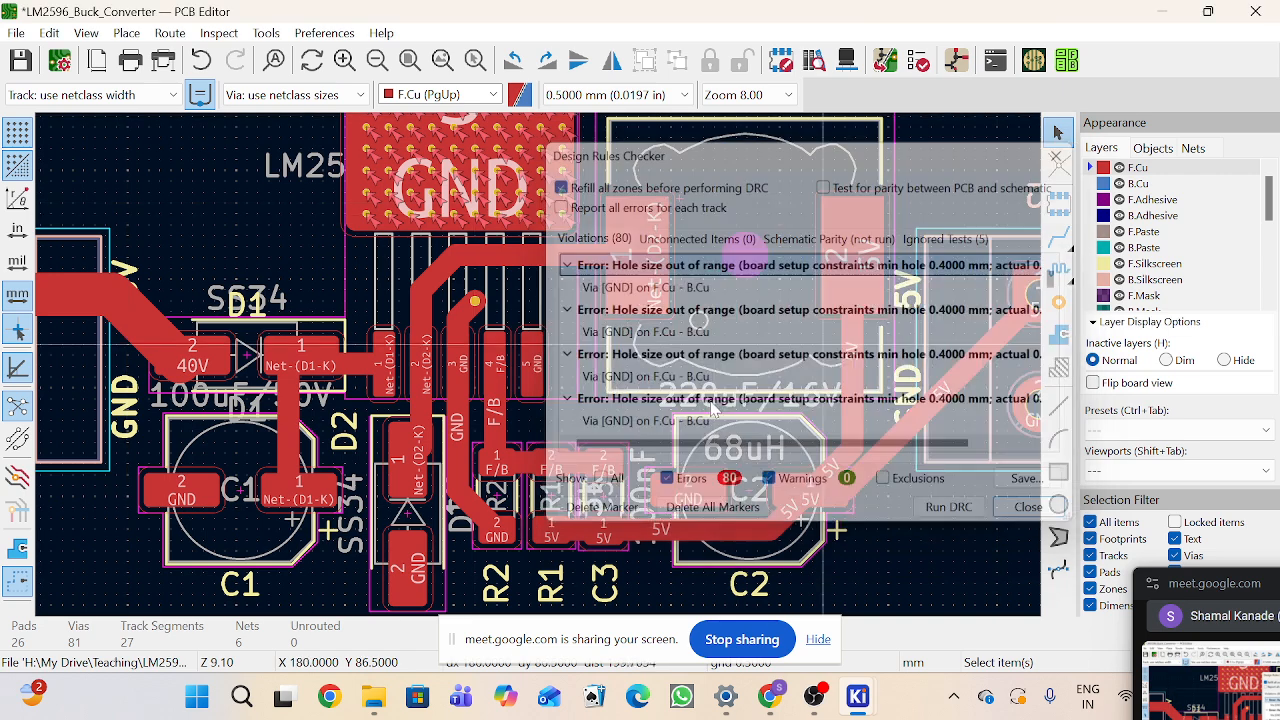
Step: Inspect a GND stitching via's diameter and hole size in its properties, then reopen and close the design rules checker
scroll(712, 410, "down", 2)
scroll(542, 403, "up", 1)
scroll(539, 372, "down", 1)
scroll(539, 404, "up", 2)
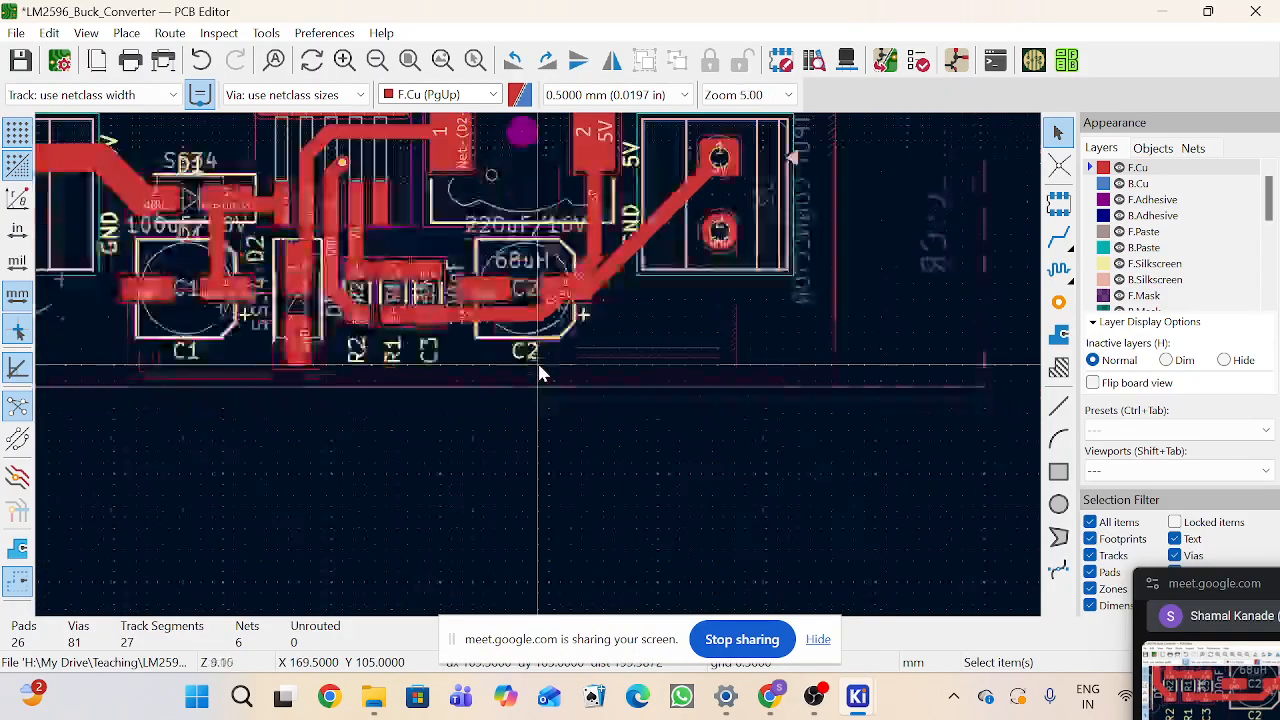
scroll(540, 373, "up", 9)
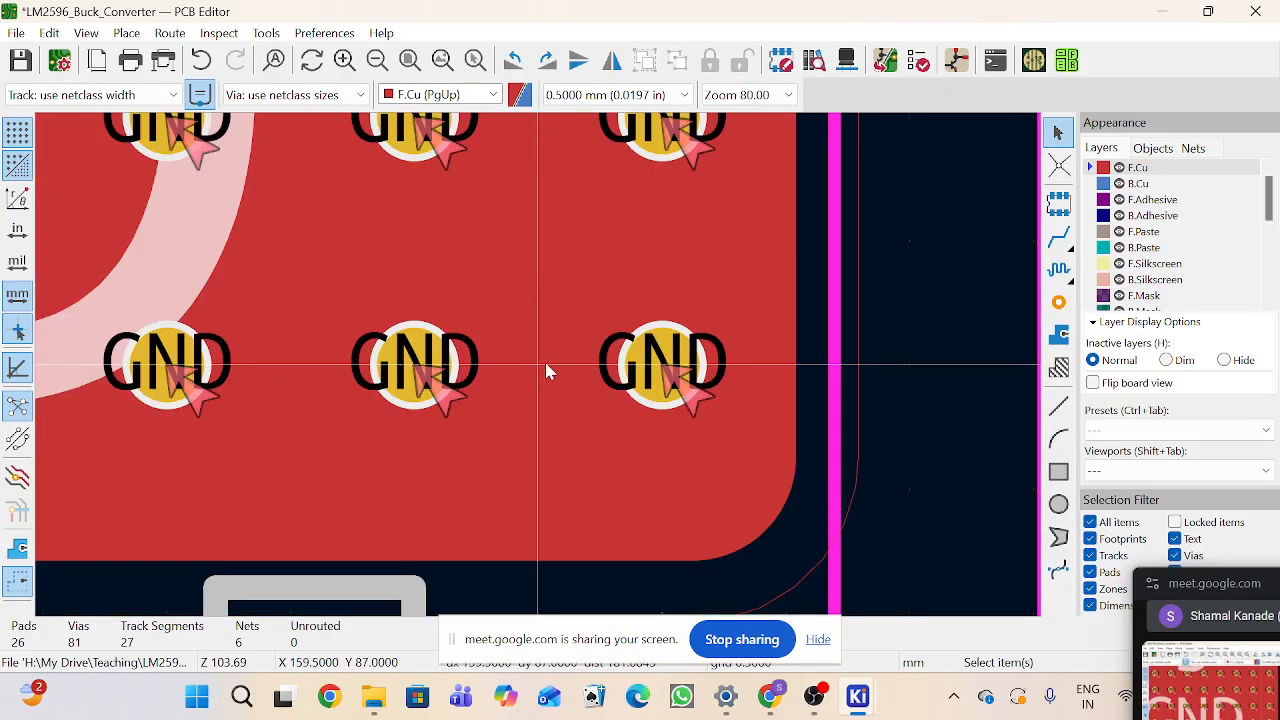
left_click(625, 358)
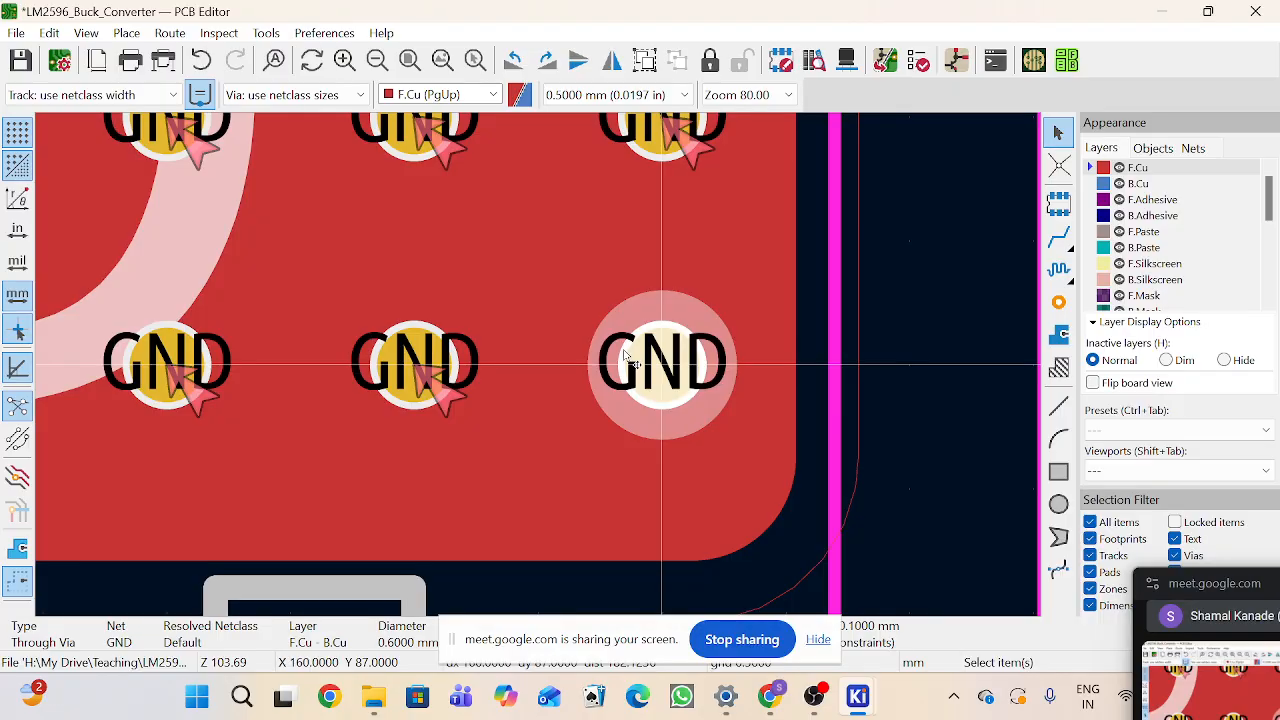
double_click(627, 358)
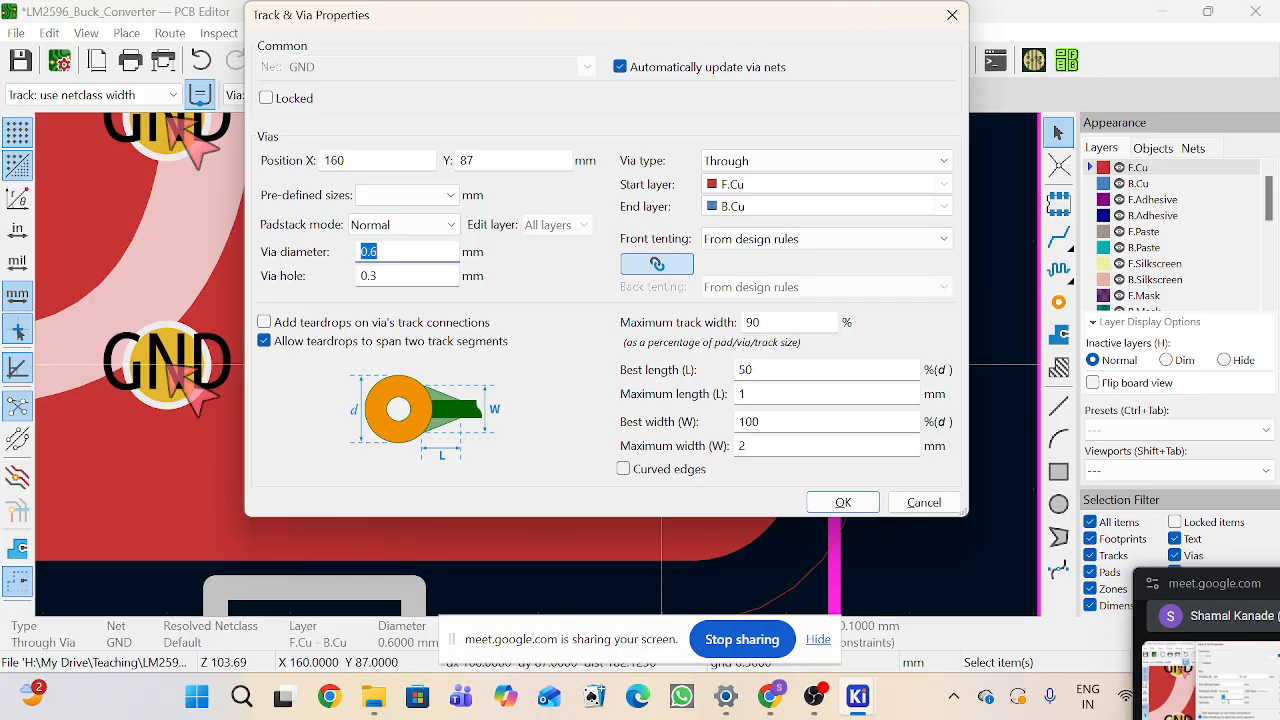
left_click(952, 15)
left_click(918, 61)
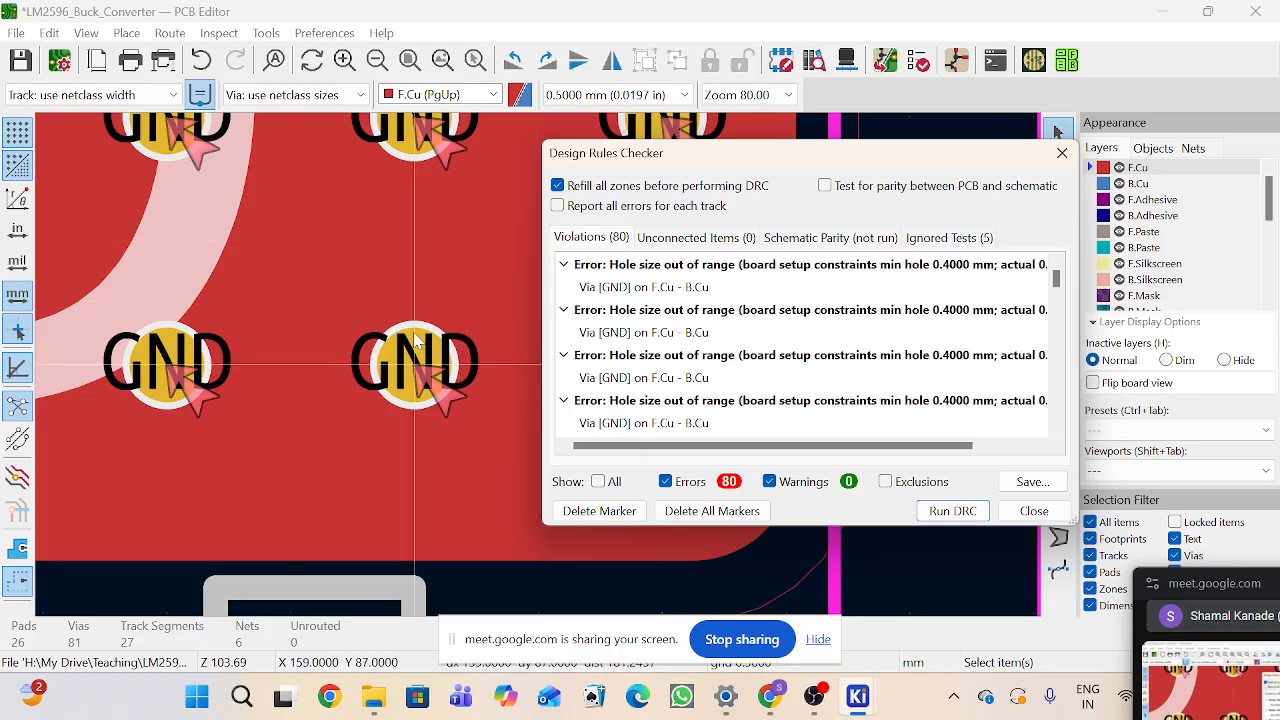
left_click(1030, 510)
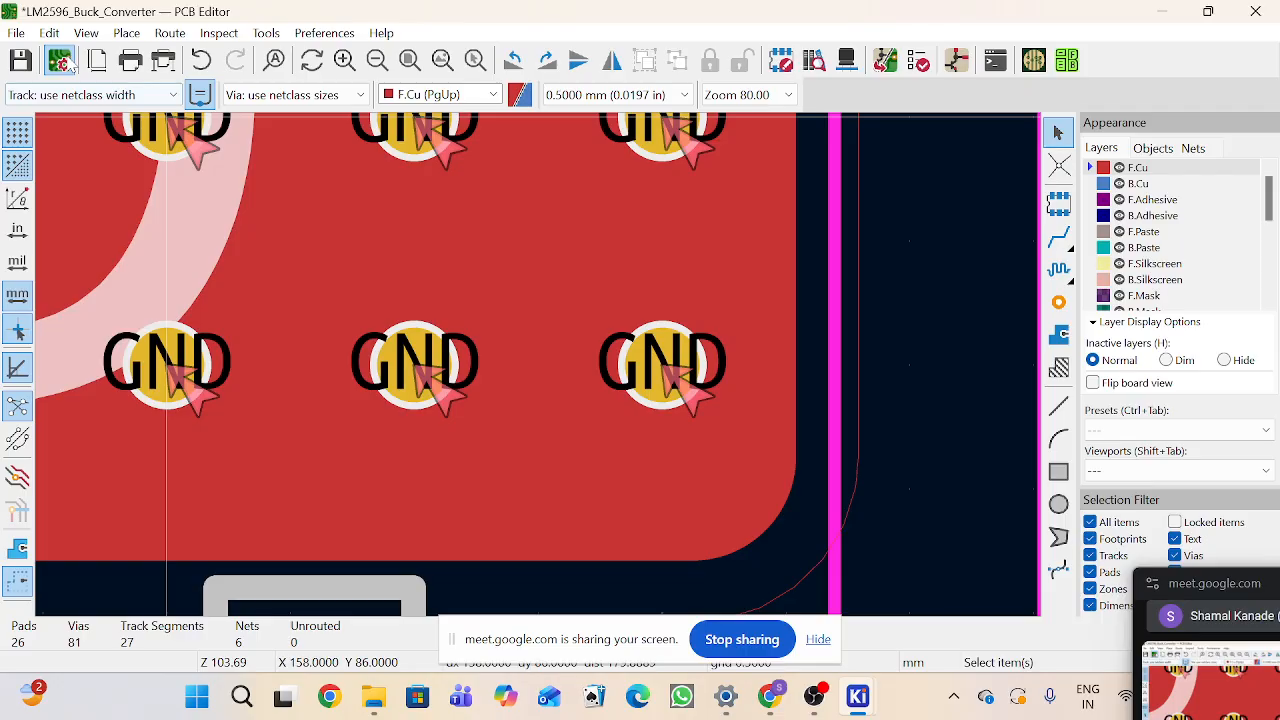
Step: Set the board's minimum through hole constraint to 0.3 mm in board setup
left_click(62, 62)
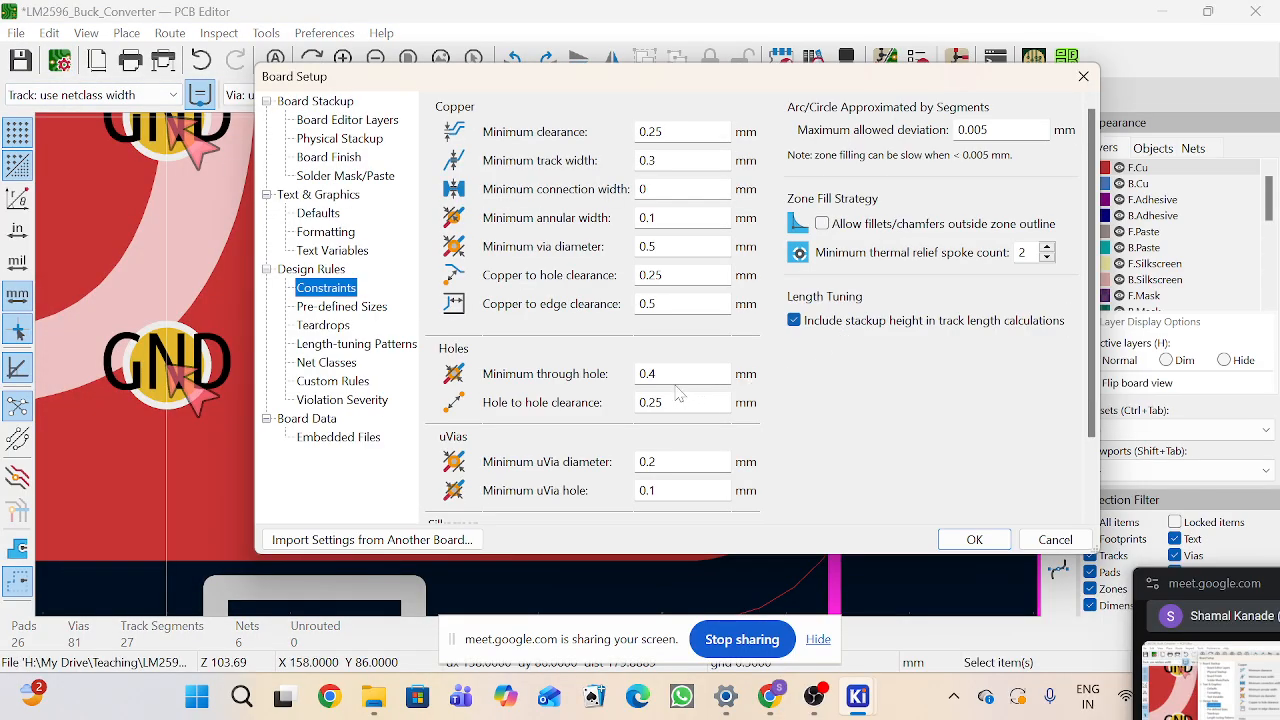
key("BackSpace")
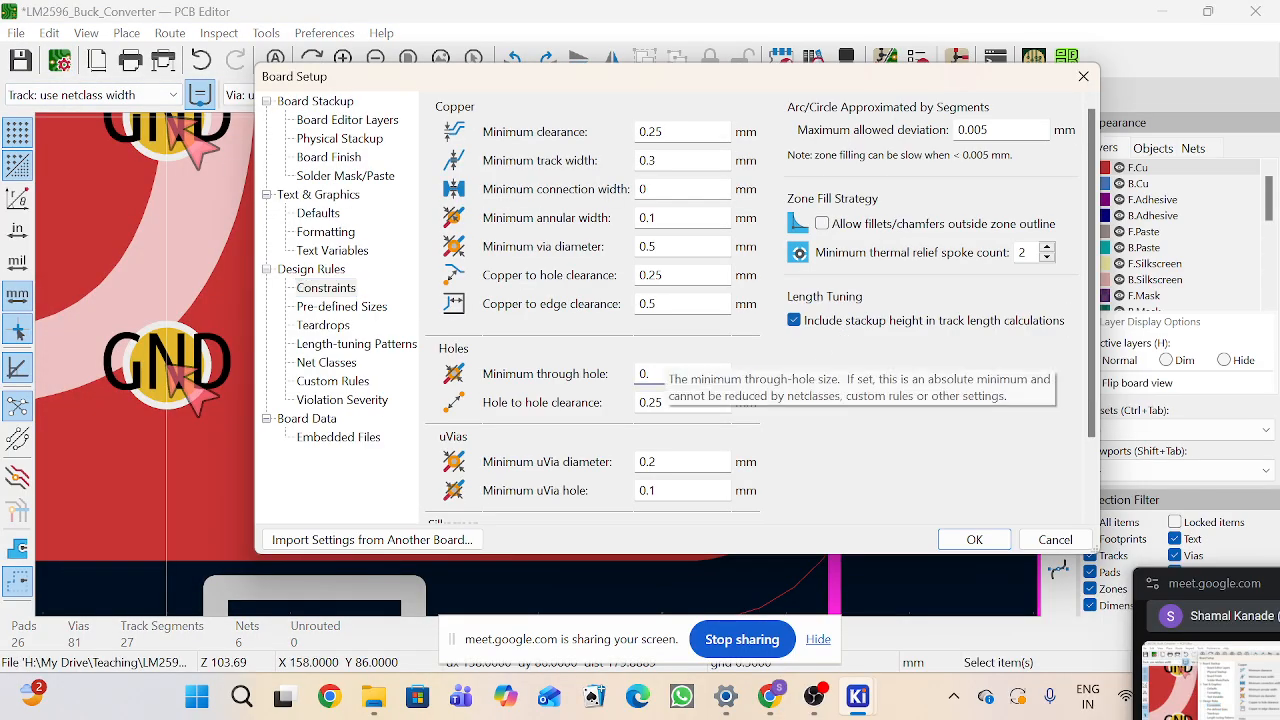
type("3")
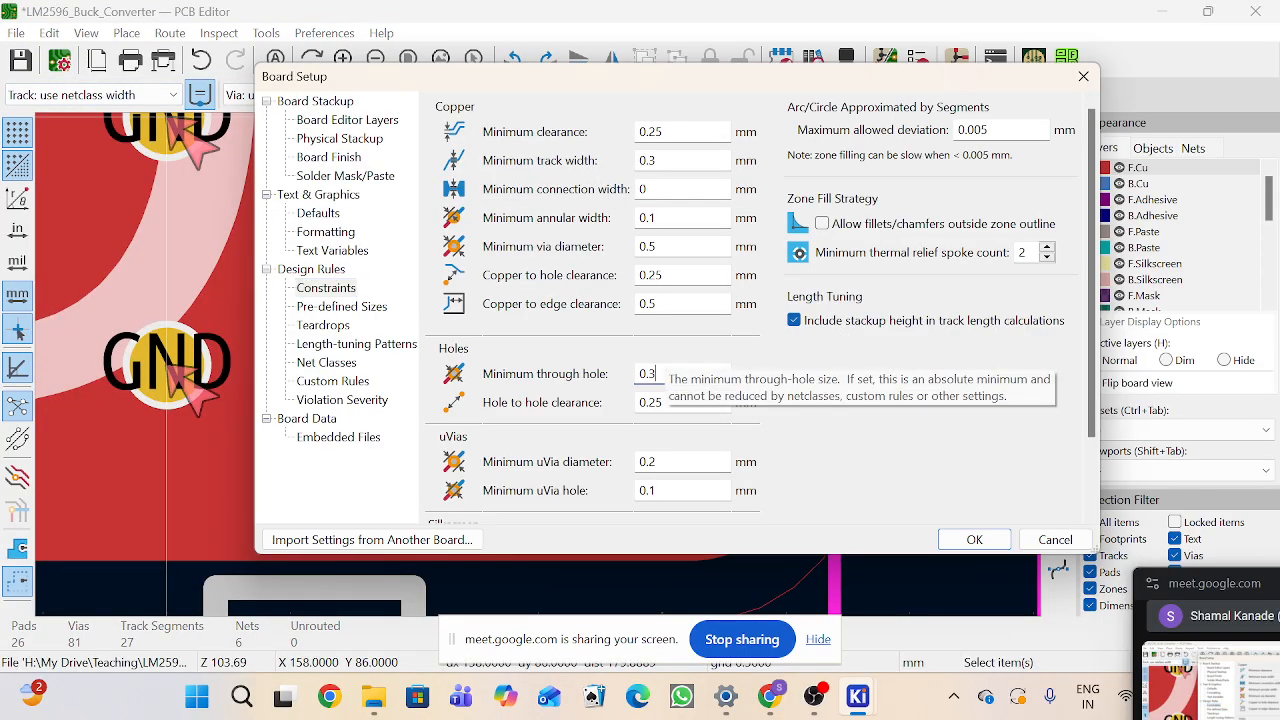
left_click(974, 540)
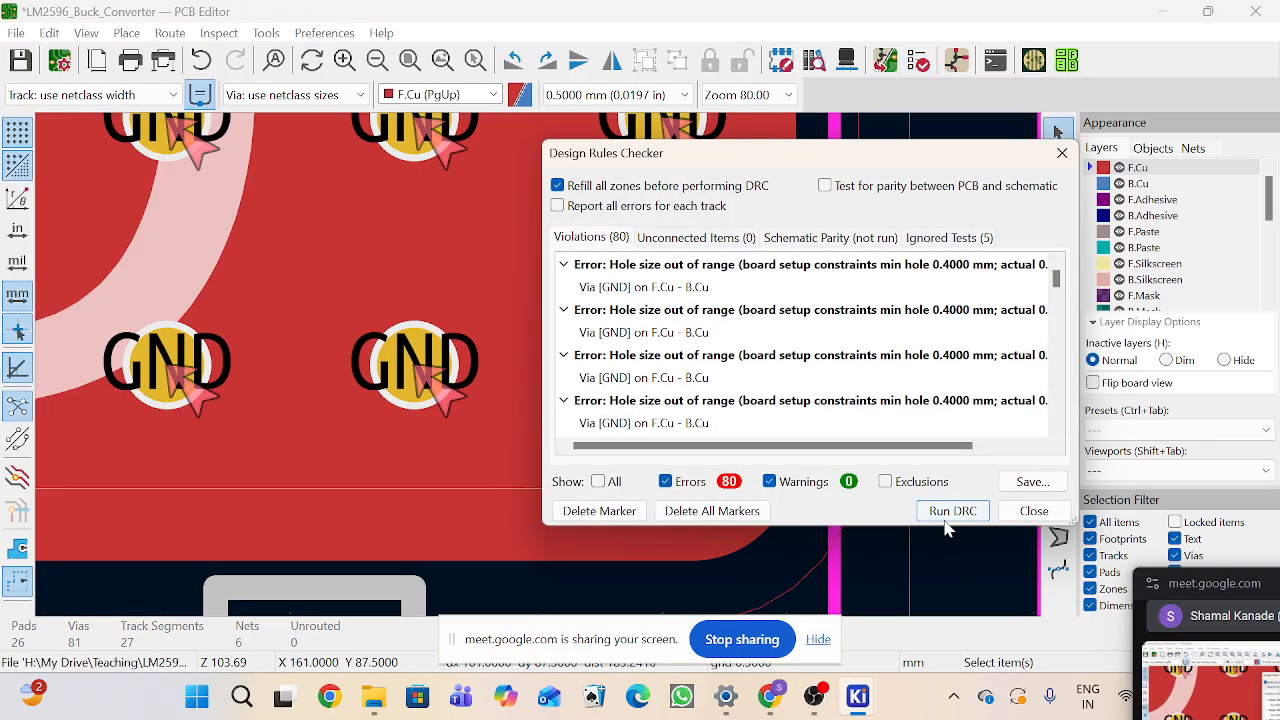
Step: Rerun the design rules check and close the checker
left_click(944, 511)
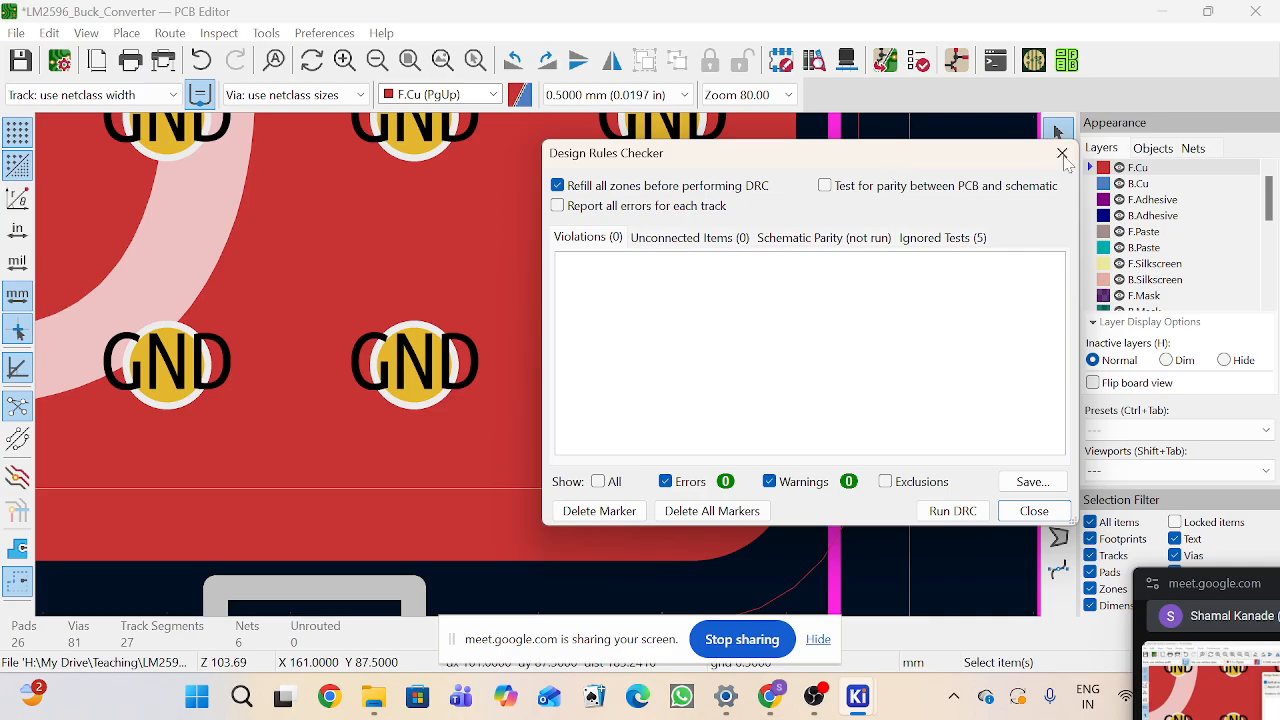
left_click(1062, 153)
scroll(540, 372, "down", 8)
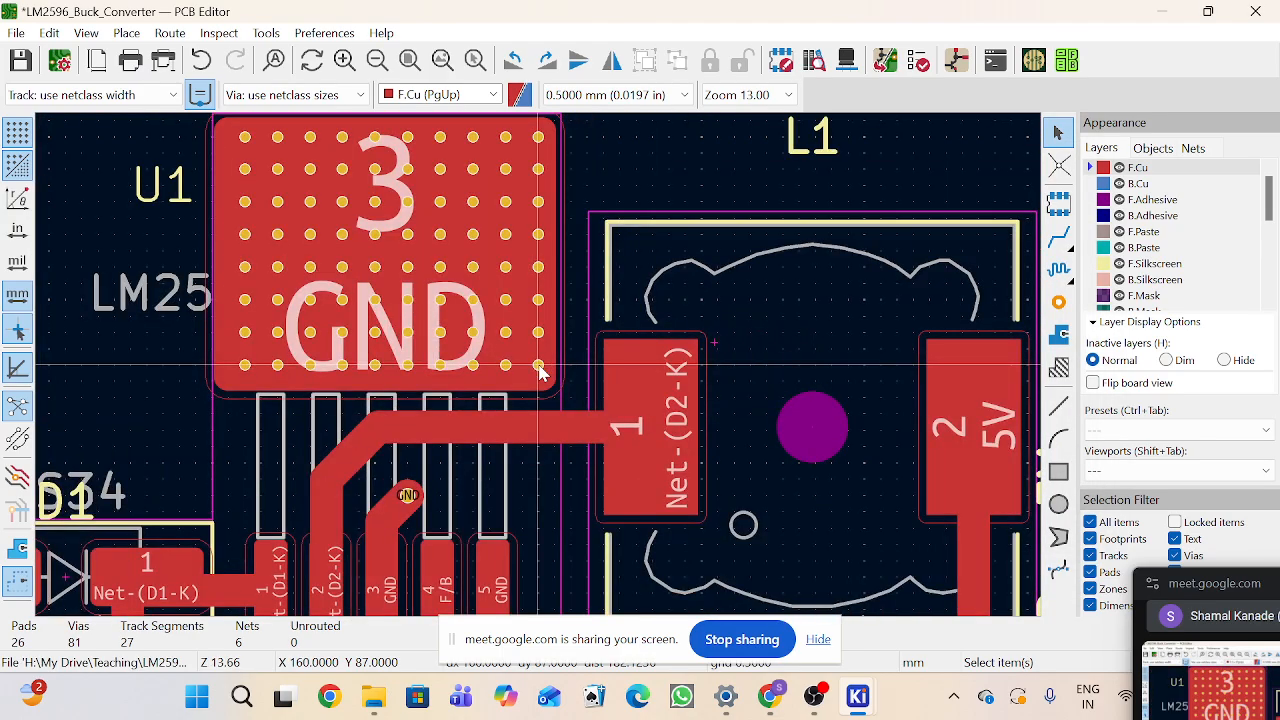
Step: Examine the board layout and the GND copper zone outline around the board edge at different zoom levels
scroll(540, 372, "down", 2)
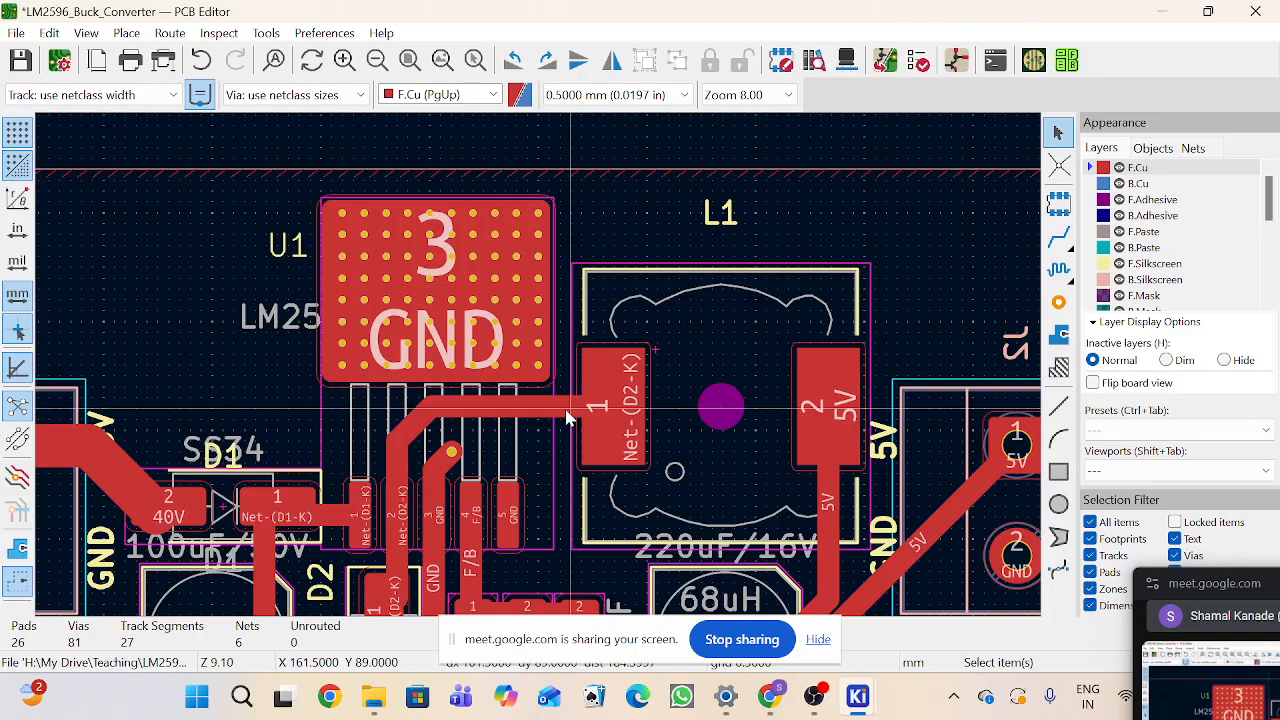
scroll(634, 400, "down", 4)
scroll(614, 349, "up", 3)
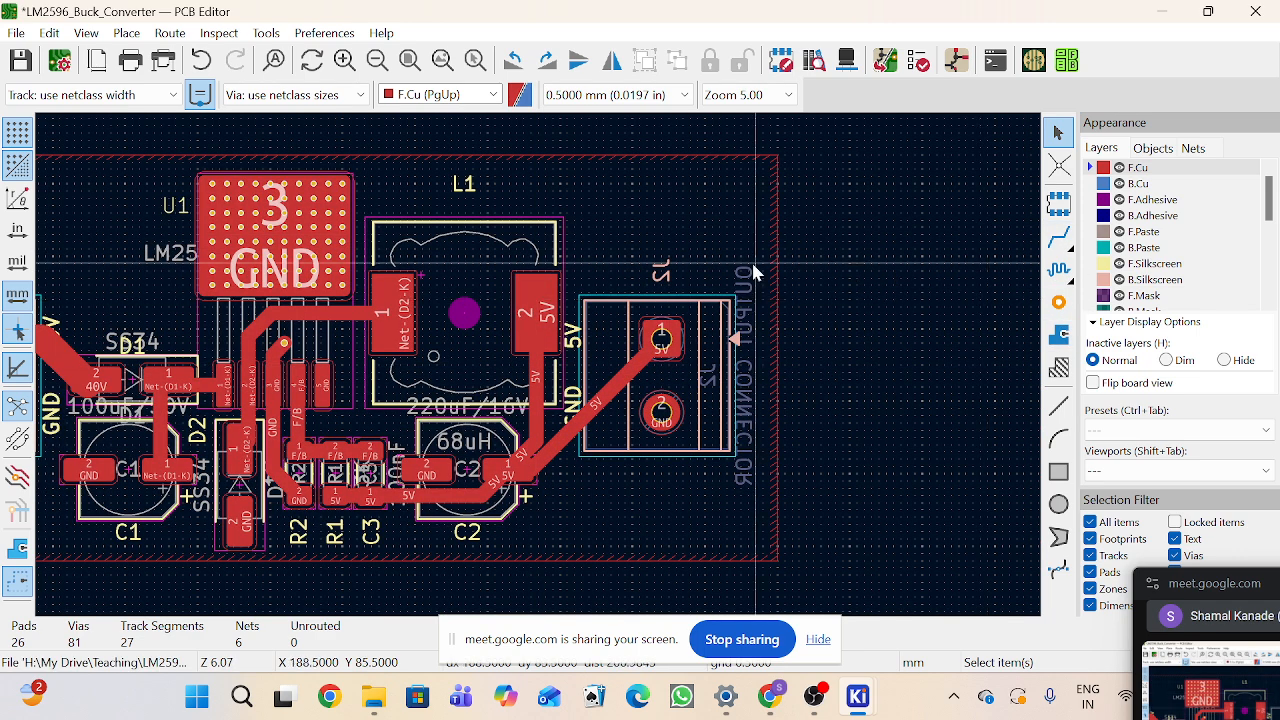
scroll(441, 451, "down", 2)
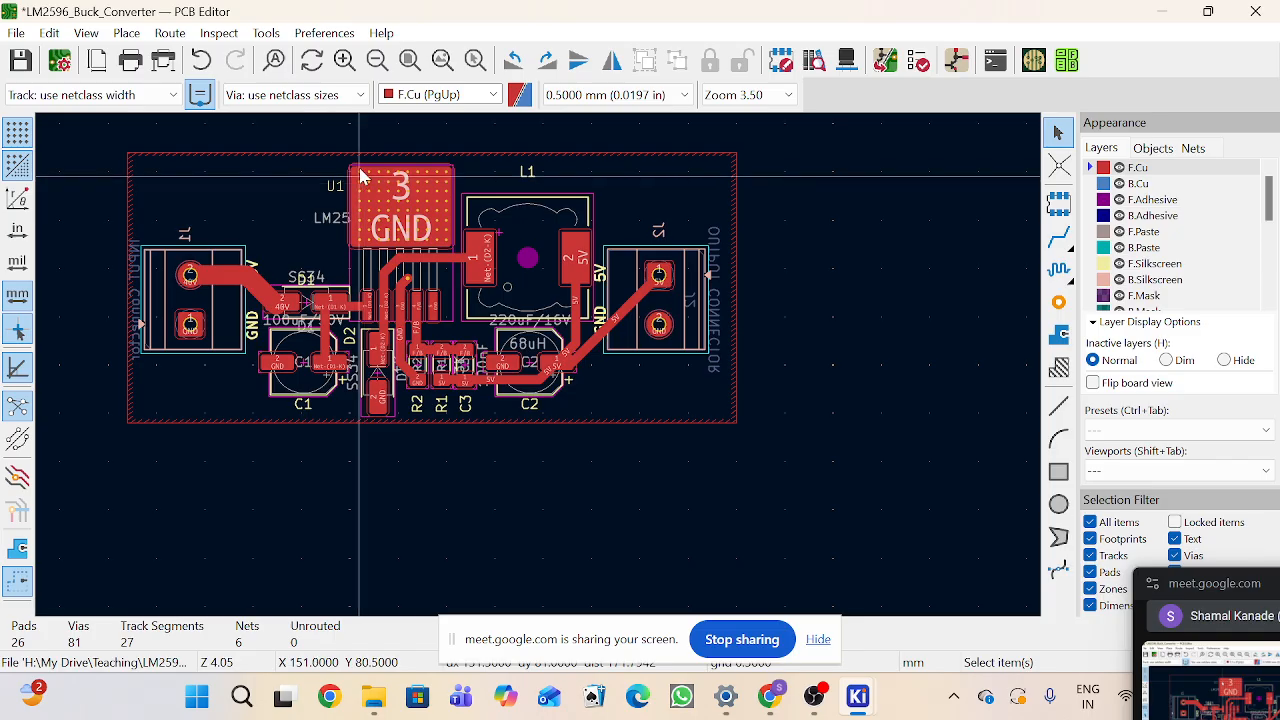
scroll(365, 190, "up", 2)
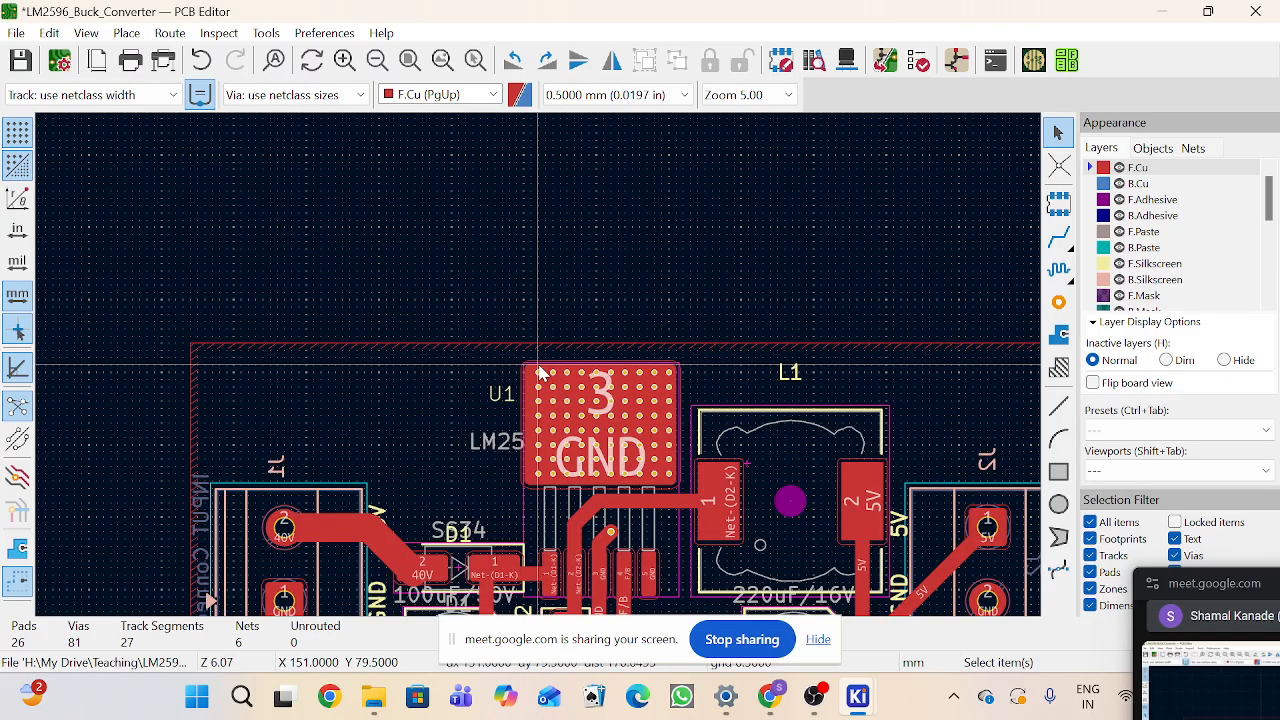
left_click(914, 350)
scroll(698, 367, "down", 2)
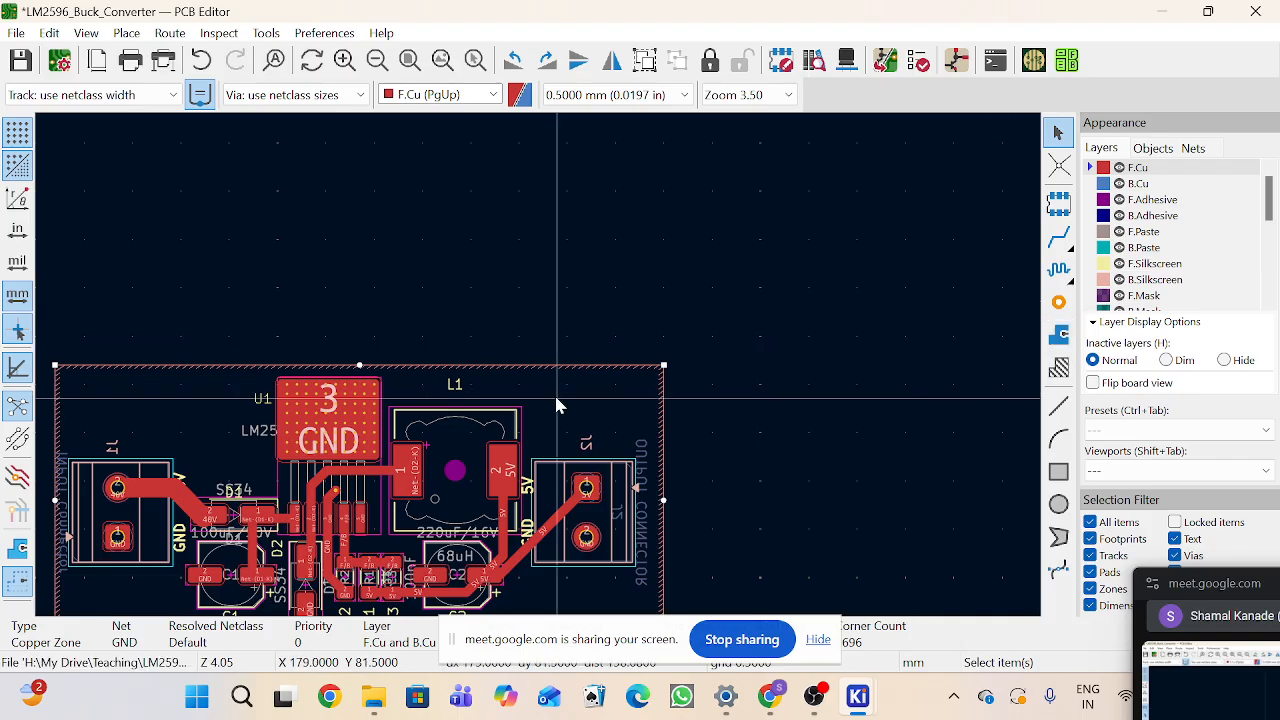
scroll(540, 390, "down", 2)
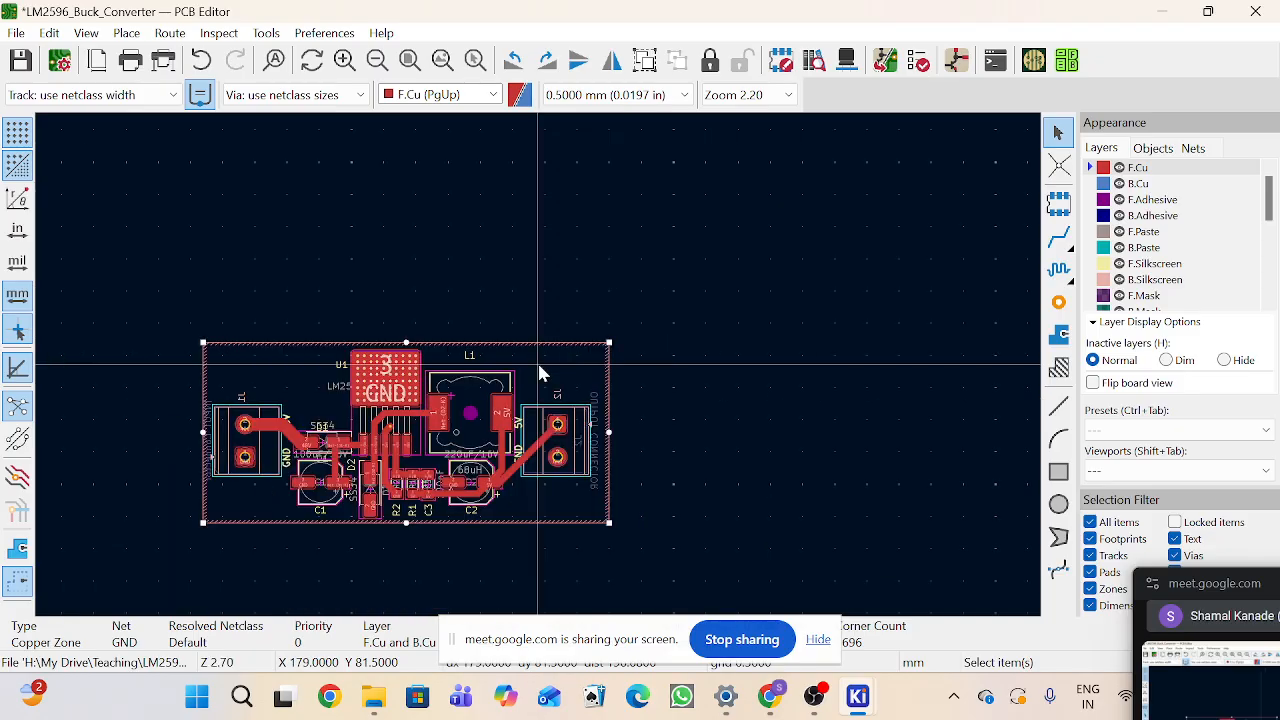
scroll(507, 410, "up", 2)
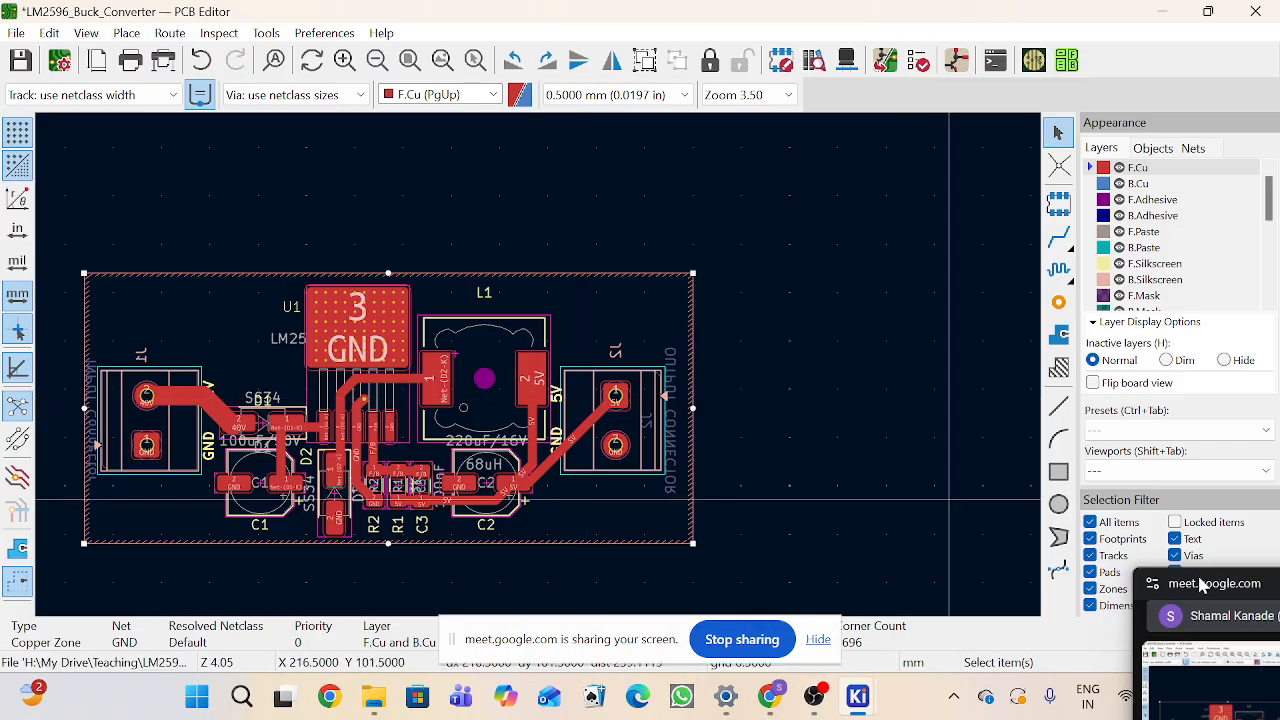
left_click_drag(1200, 585, 1179, 521)
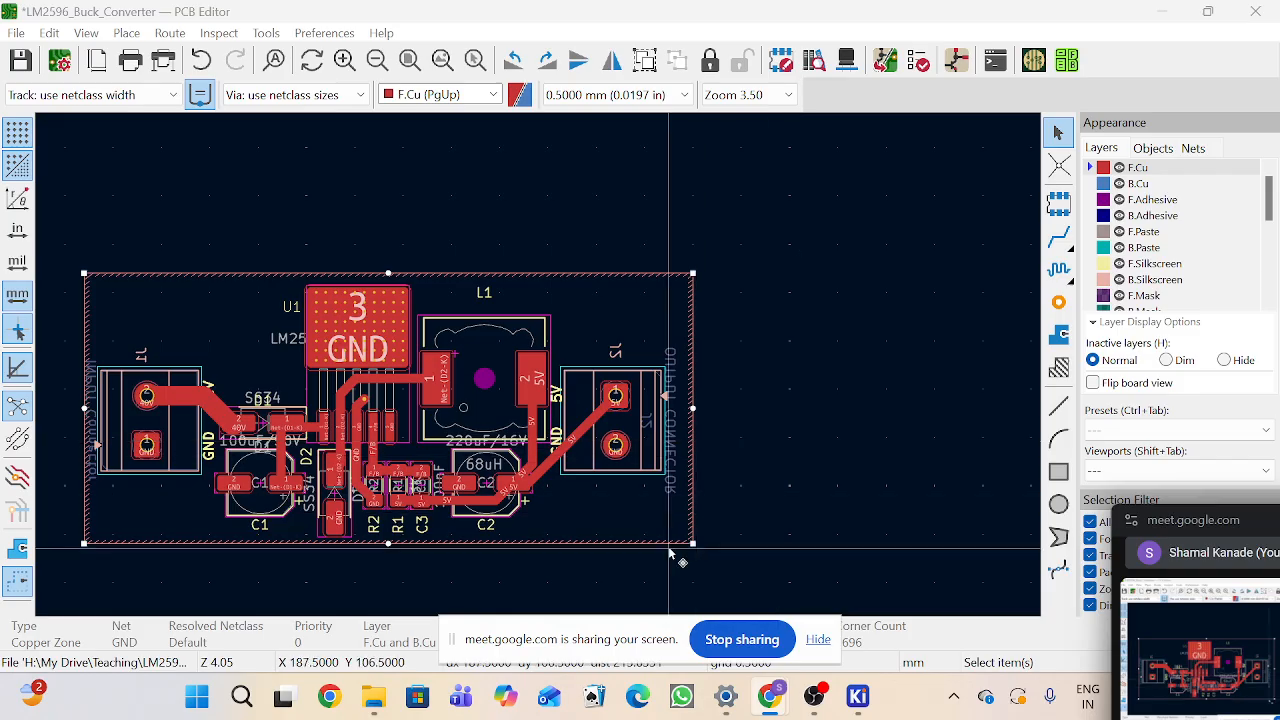
scroll(670, 550, "up", 1)
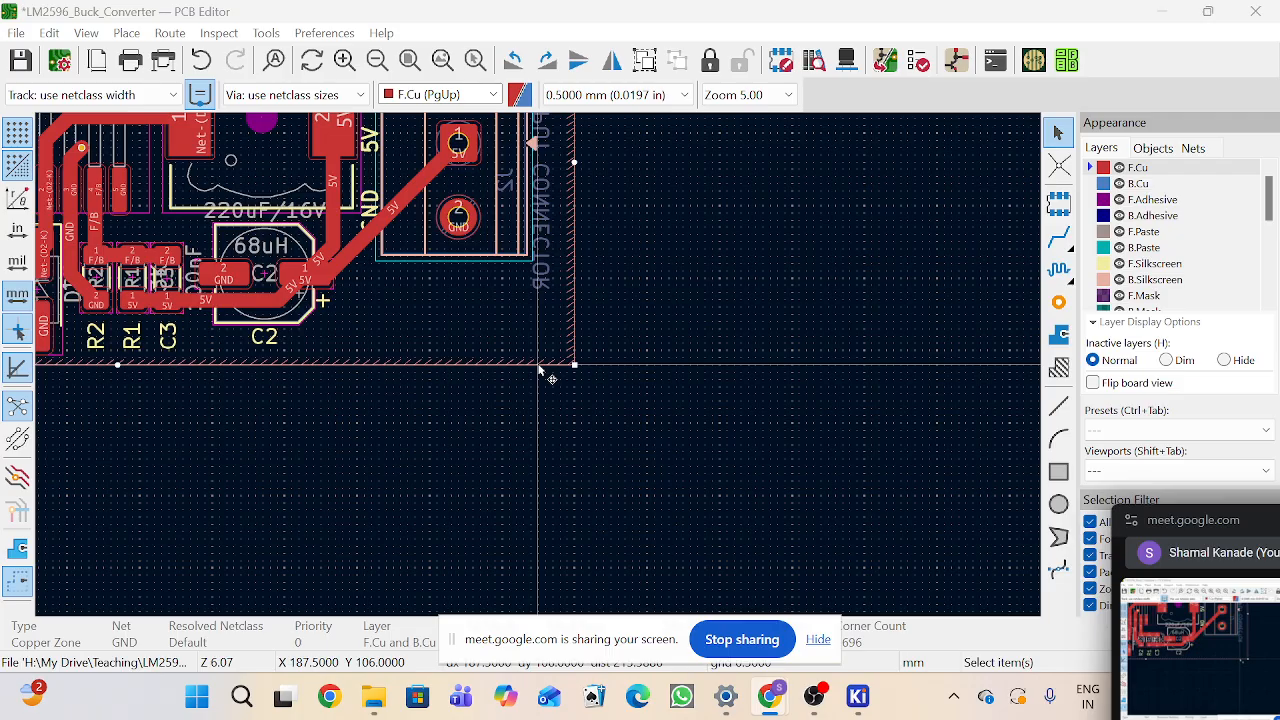
scroll(540, 370, "down", 1)
scroll(540, 370, "down", 1)
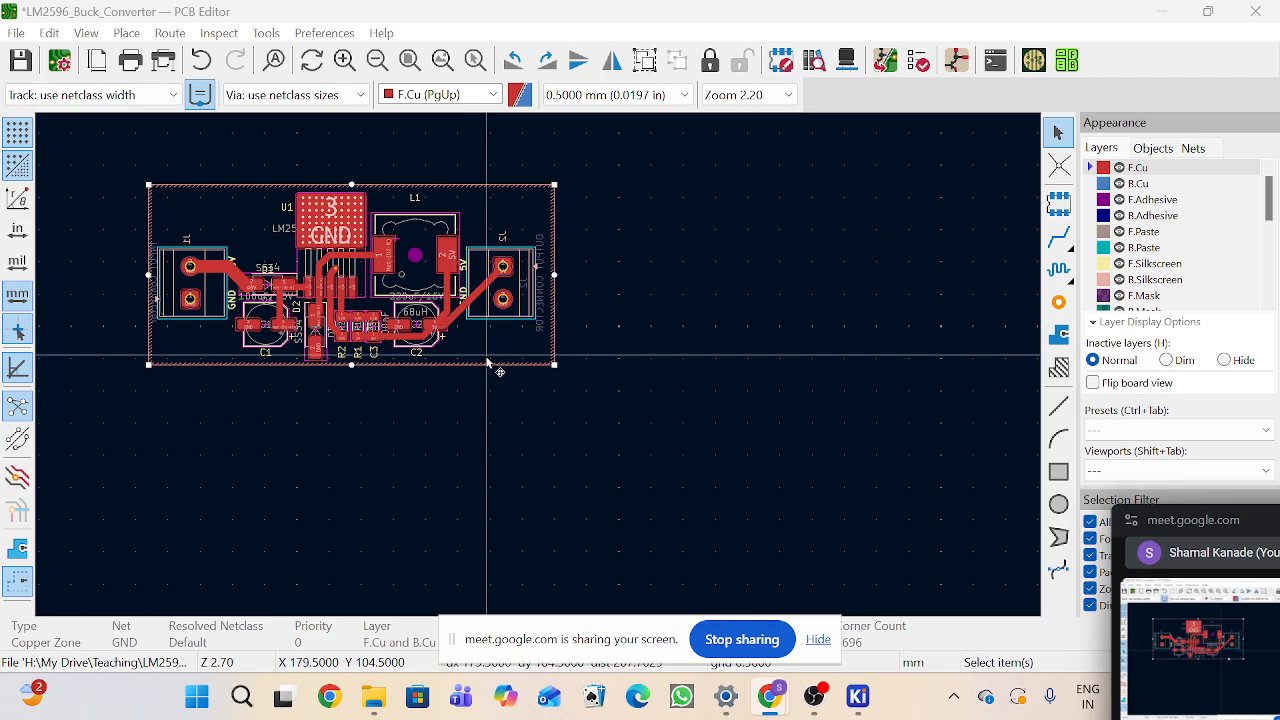
scroll(500, 366, "up", 4)
scroll(553, 376, "down", 4)
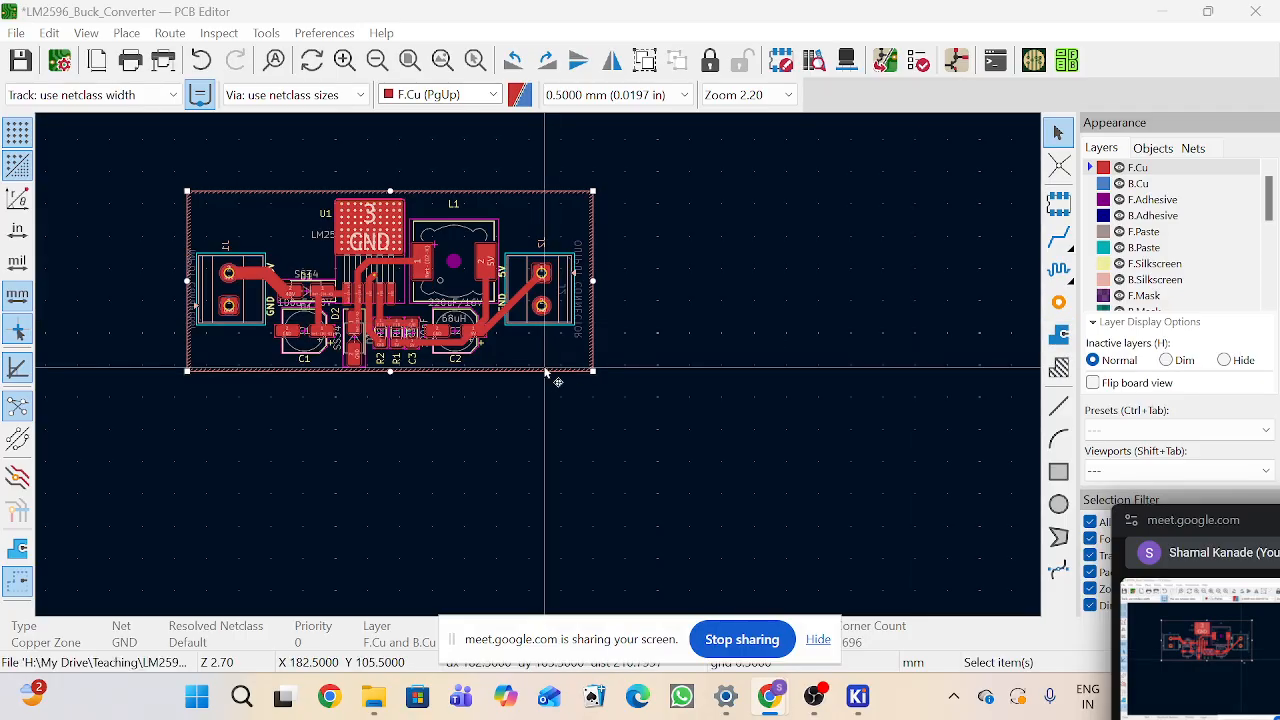
key("Escape")
scroll(542, 362, "up", 2)
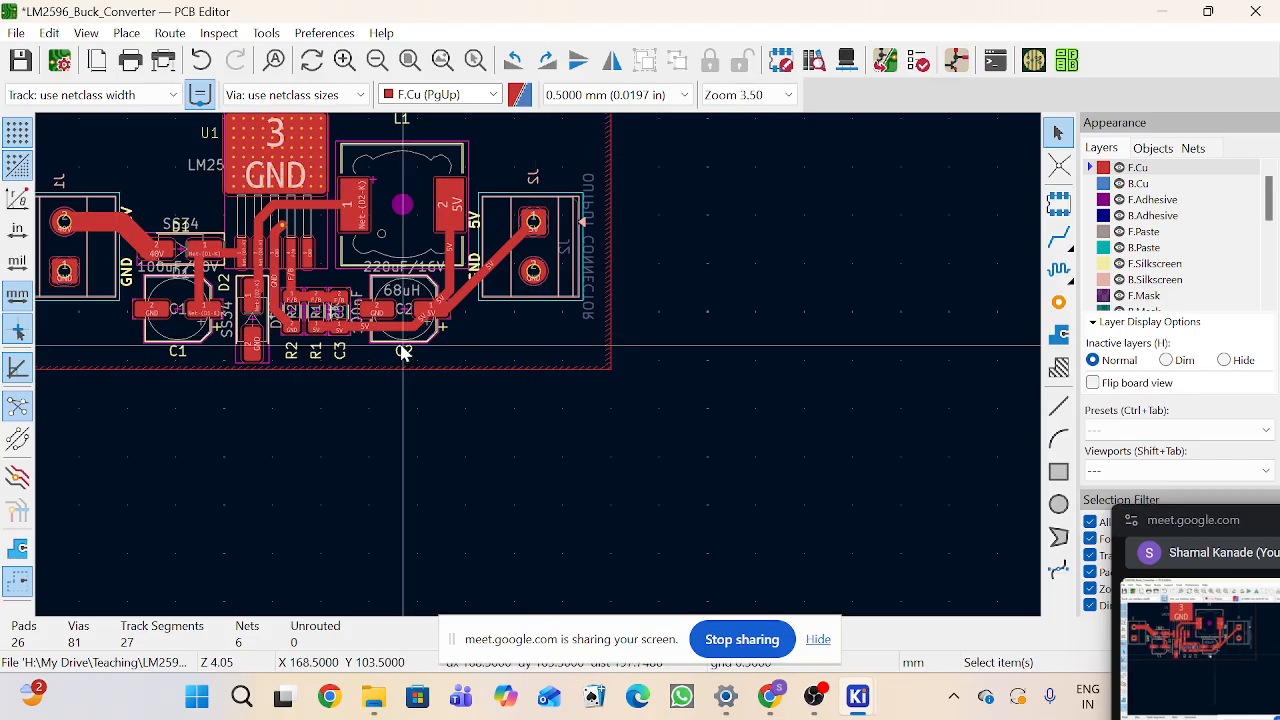
scroll(540, 366, "down", 4)
scroll(540, 370, "up", 2)
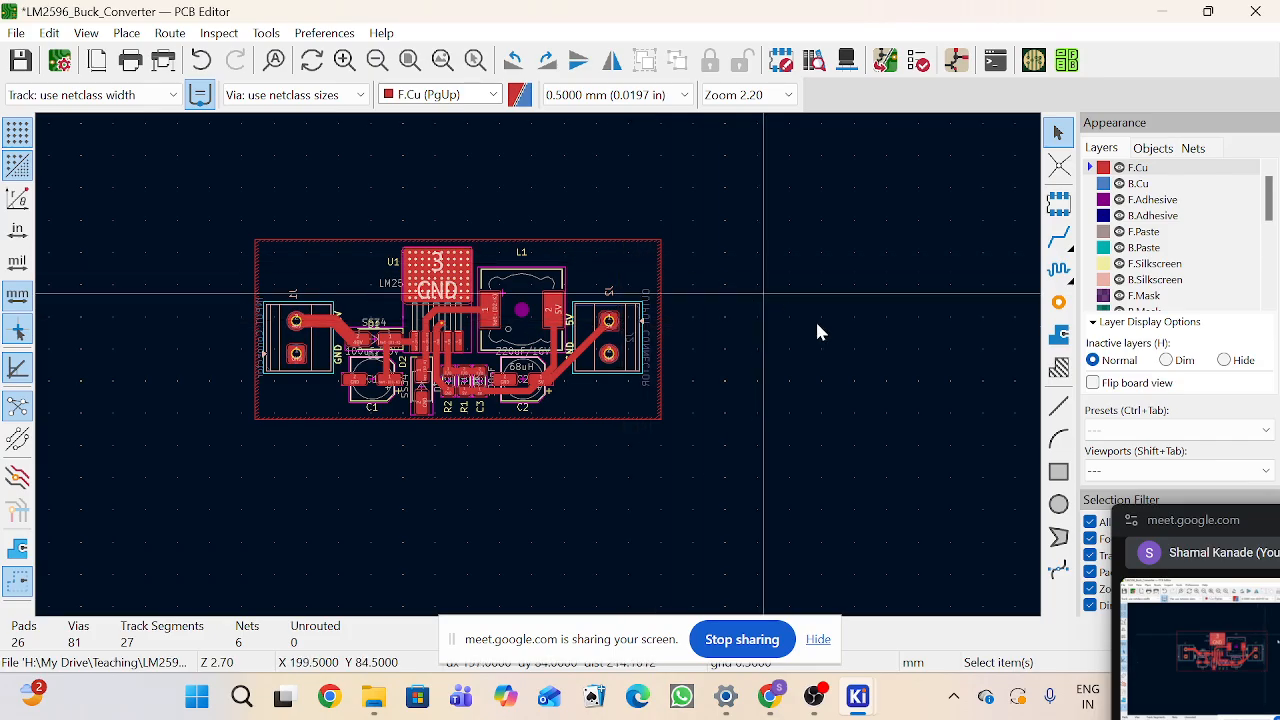
Step: Toggle the zone fill display to view the filled GND zones on the front and back copper layers
left_click(660, 293)
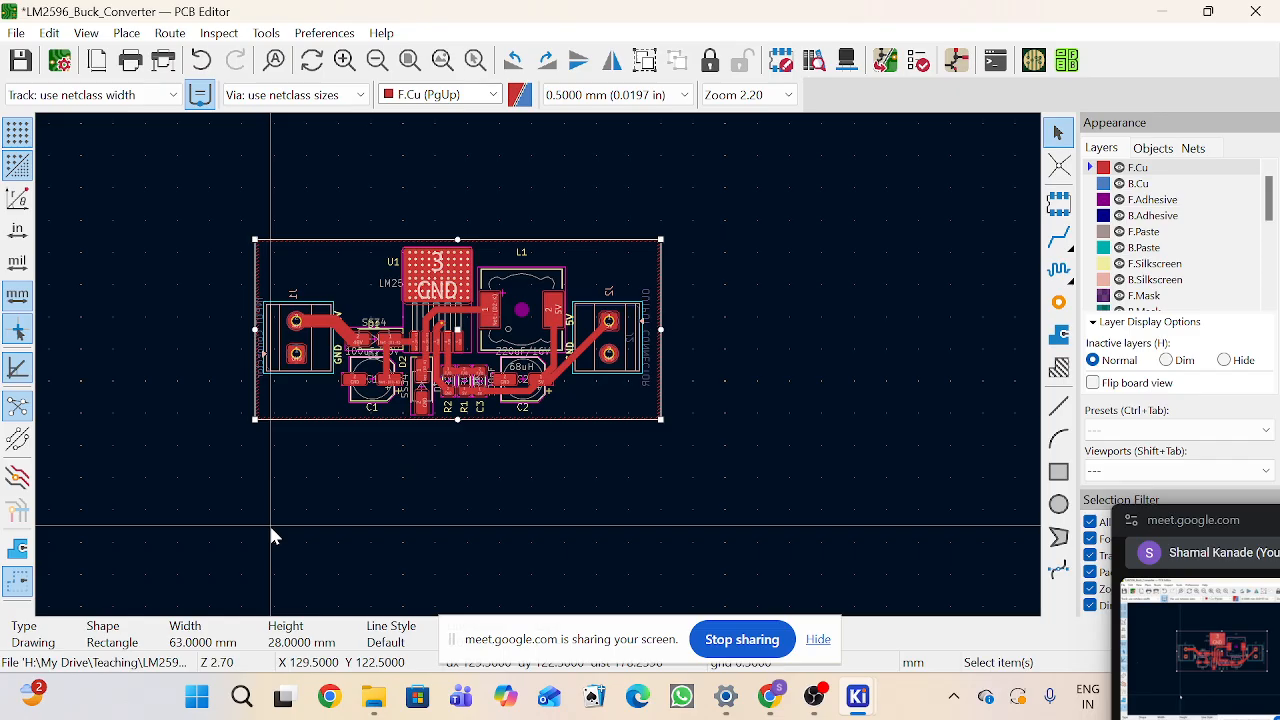
left_click(15, 557)
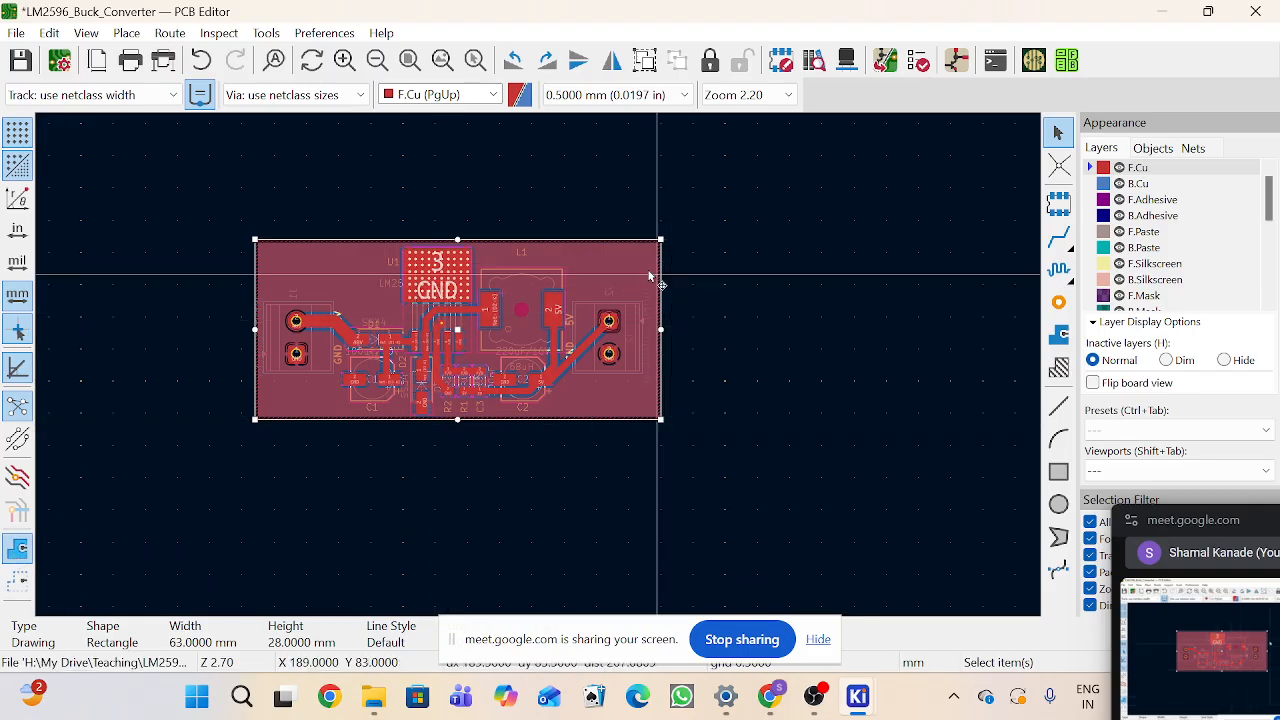
scroll(377, 334, "up", 2)
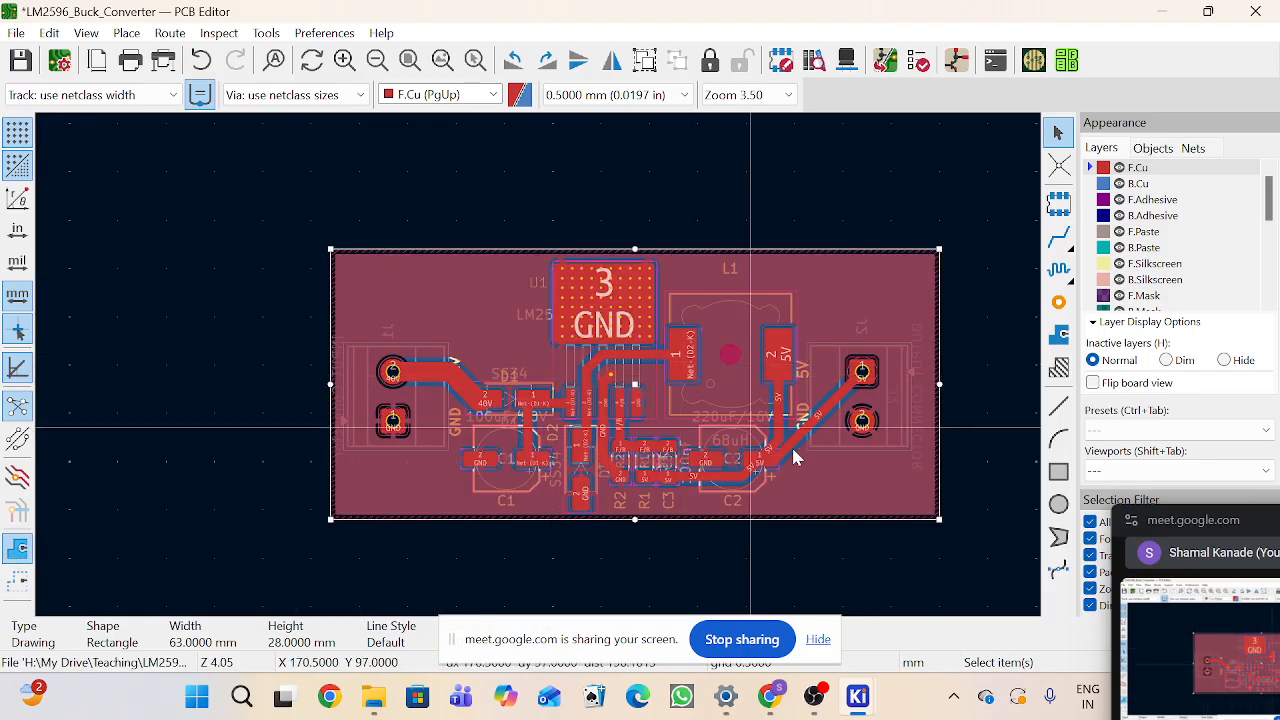
left_click(18, 584)
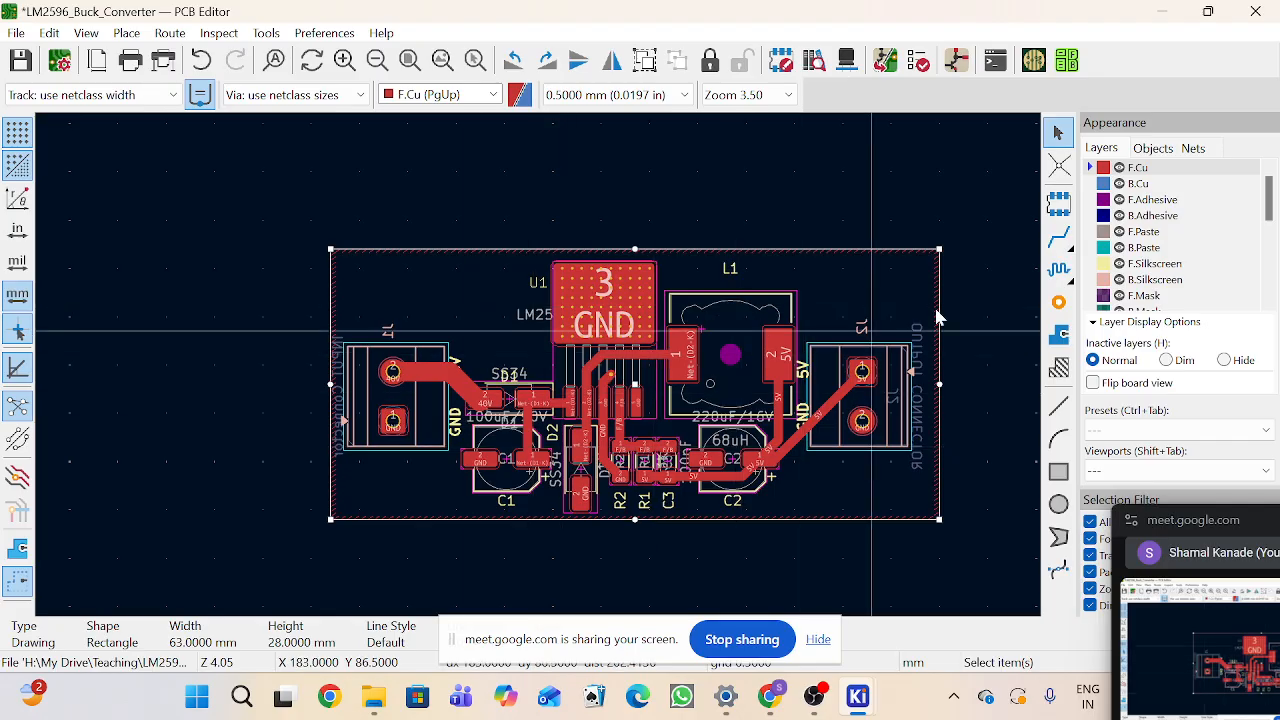
left_click(20, 549)
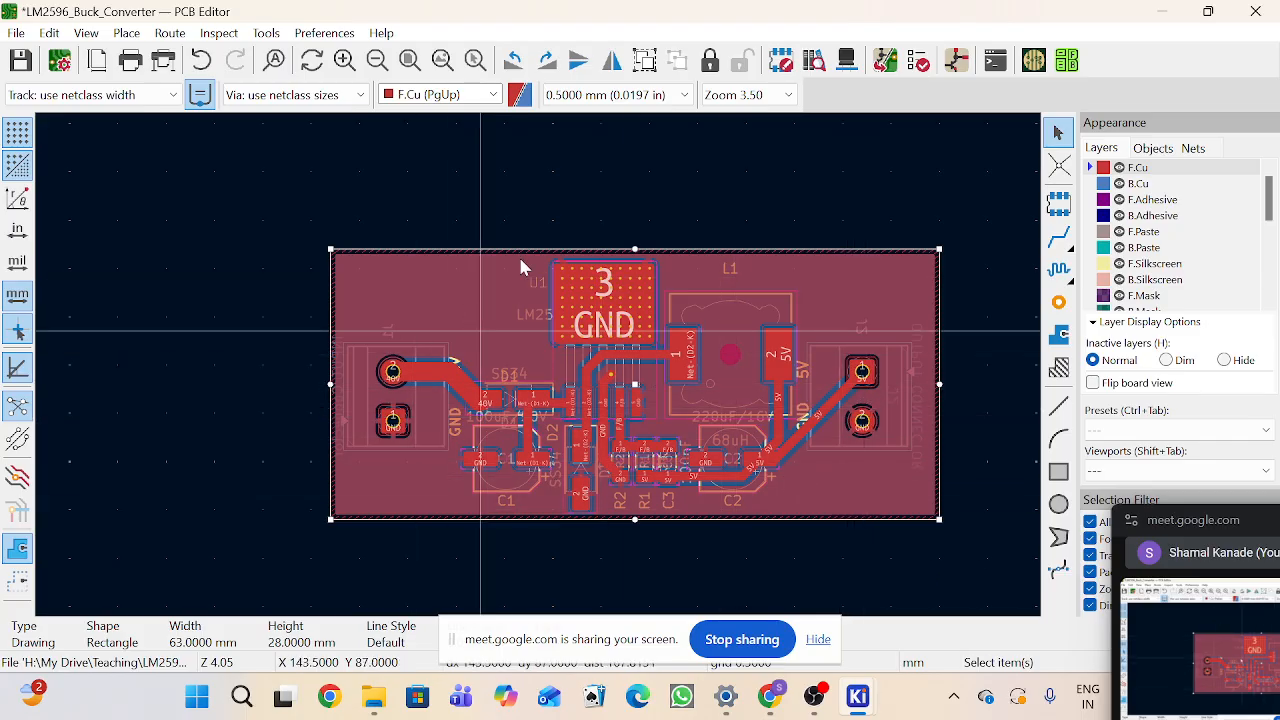
left_click(1138, 183)
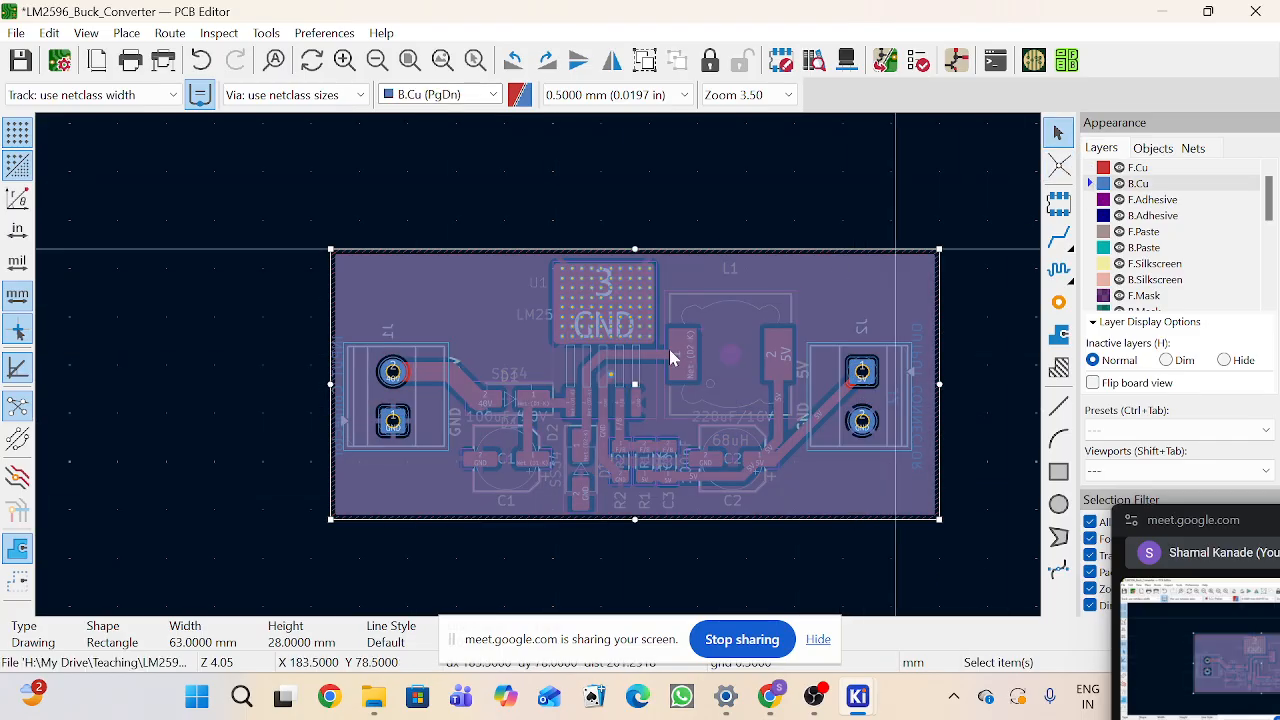
left_click(17, 582)
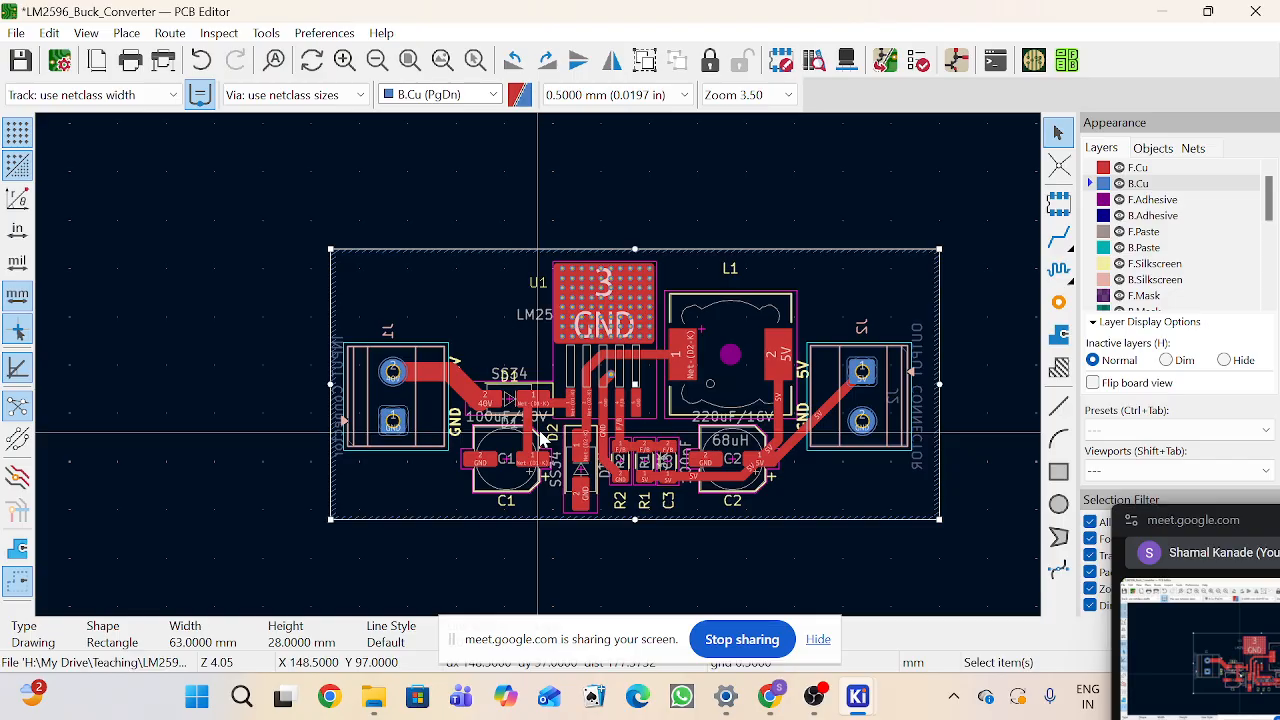
Step: Toggle the track display between filled and outline mode while zooming around the routing to examine the tracks
key("k")
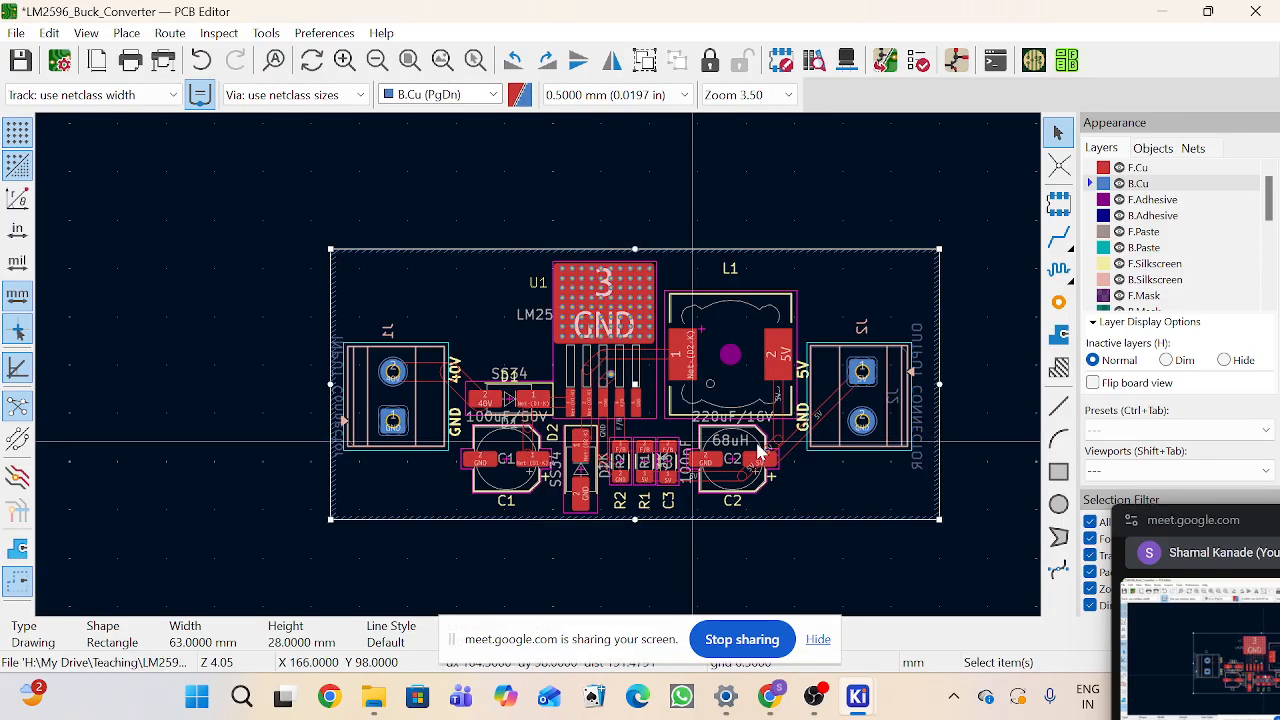
scroll(760, 453, "up", 3)
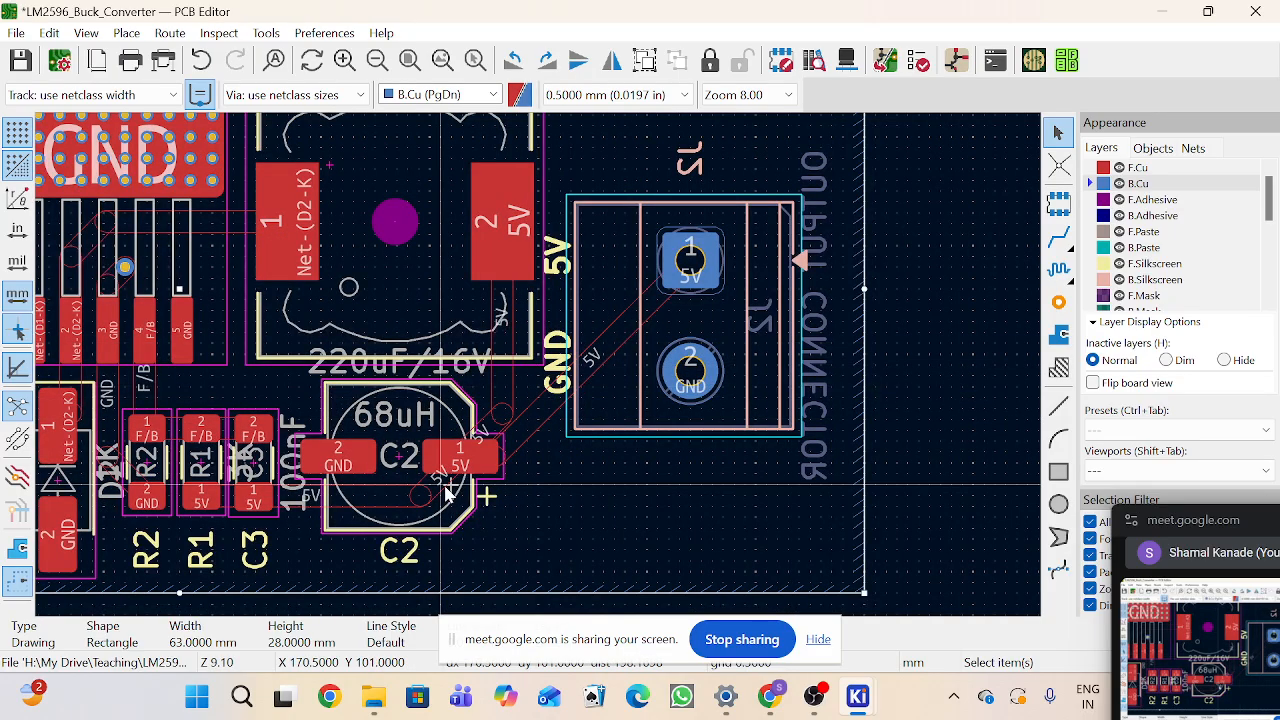
key("Home")
scroll(540, 375, "up", 5)
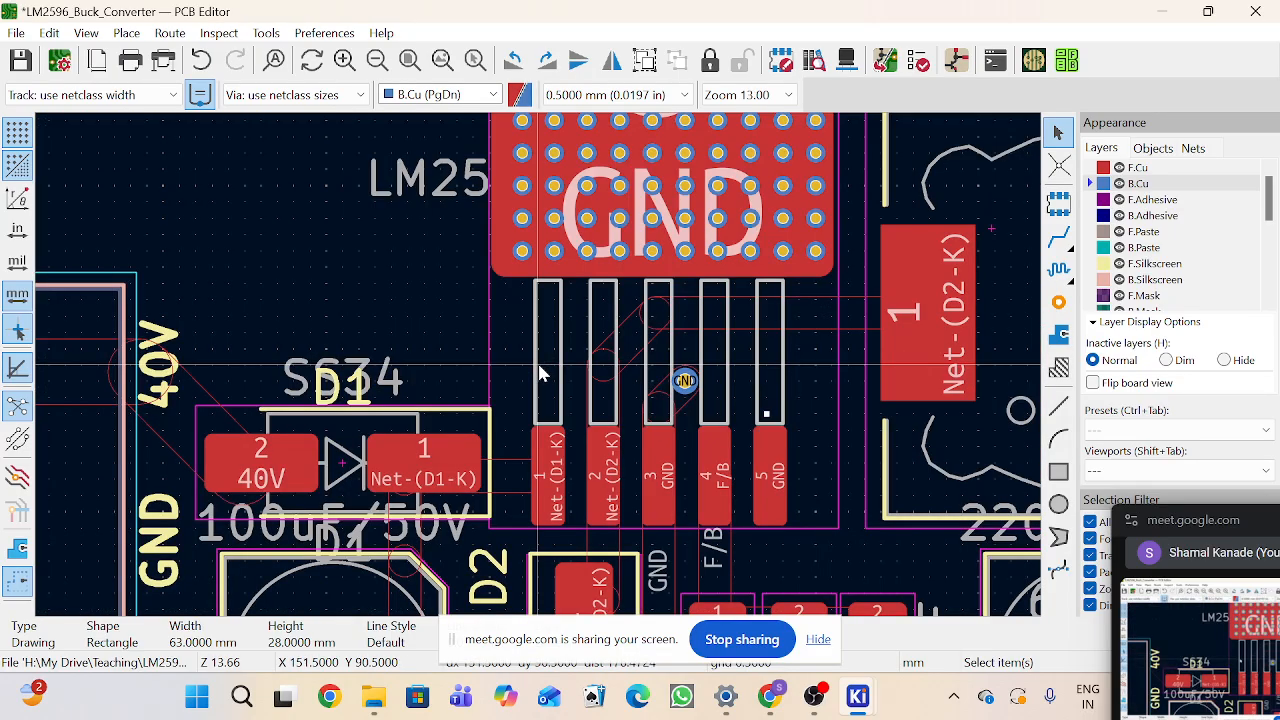
key("k")
scroll(540, 375, "down", 4)
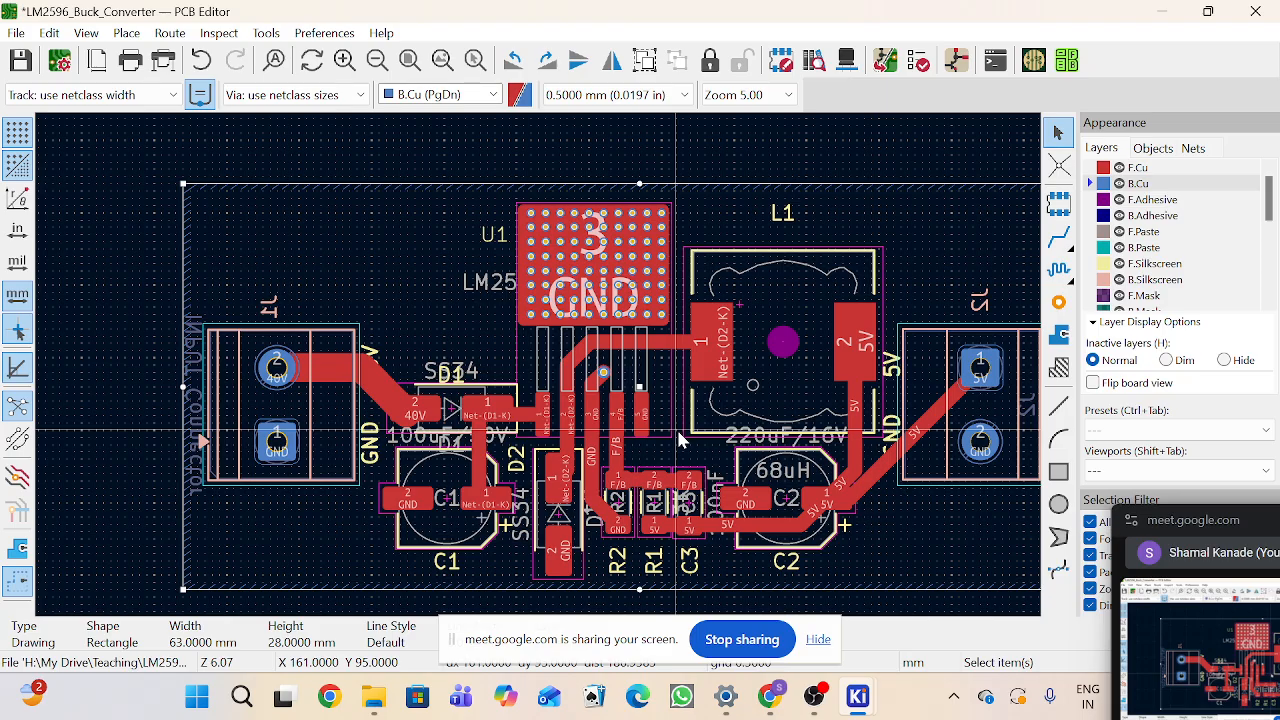
key("k")
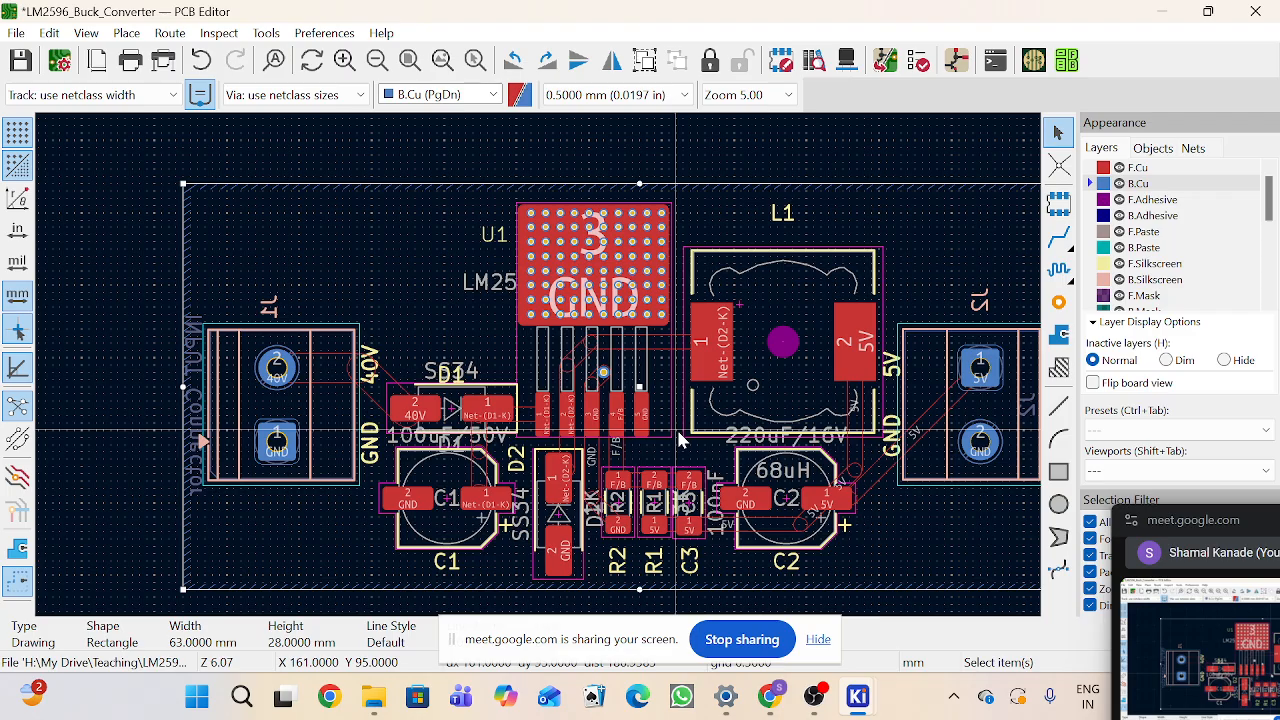
key("k")
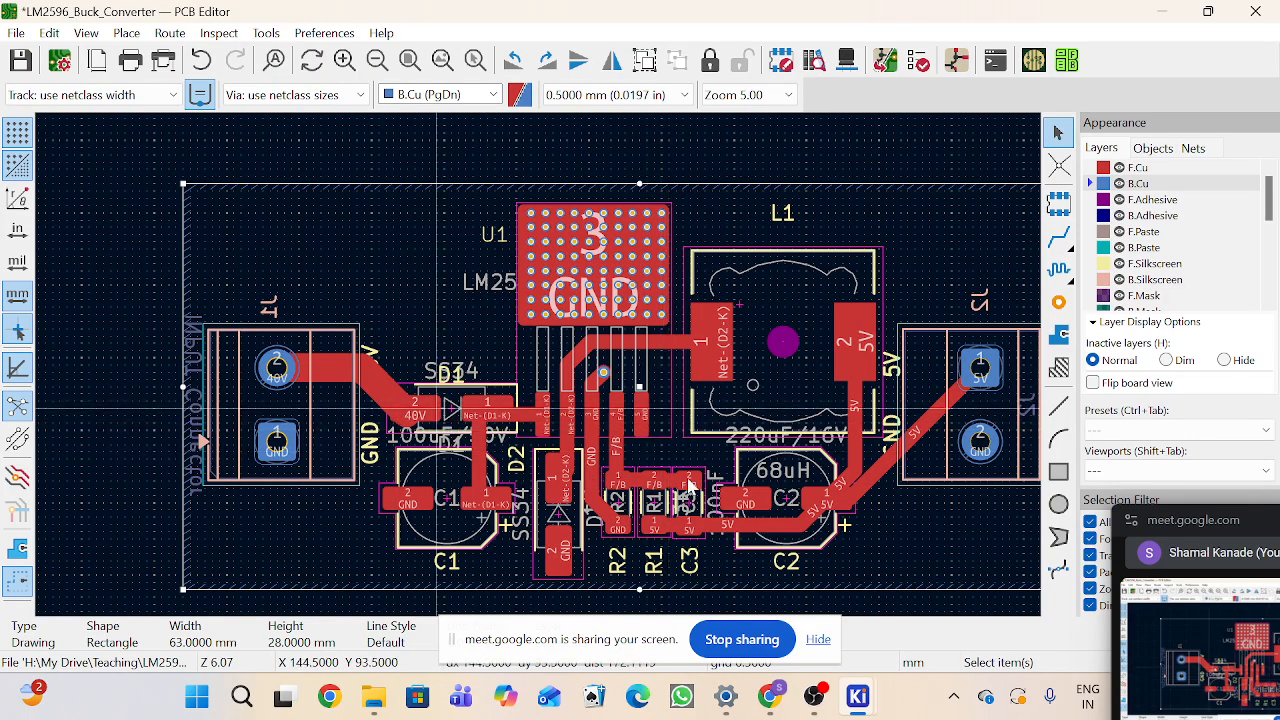
scroll(567, 422, "down", 2)
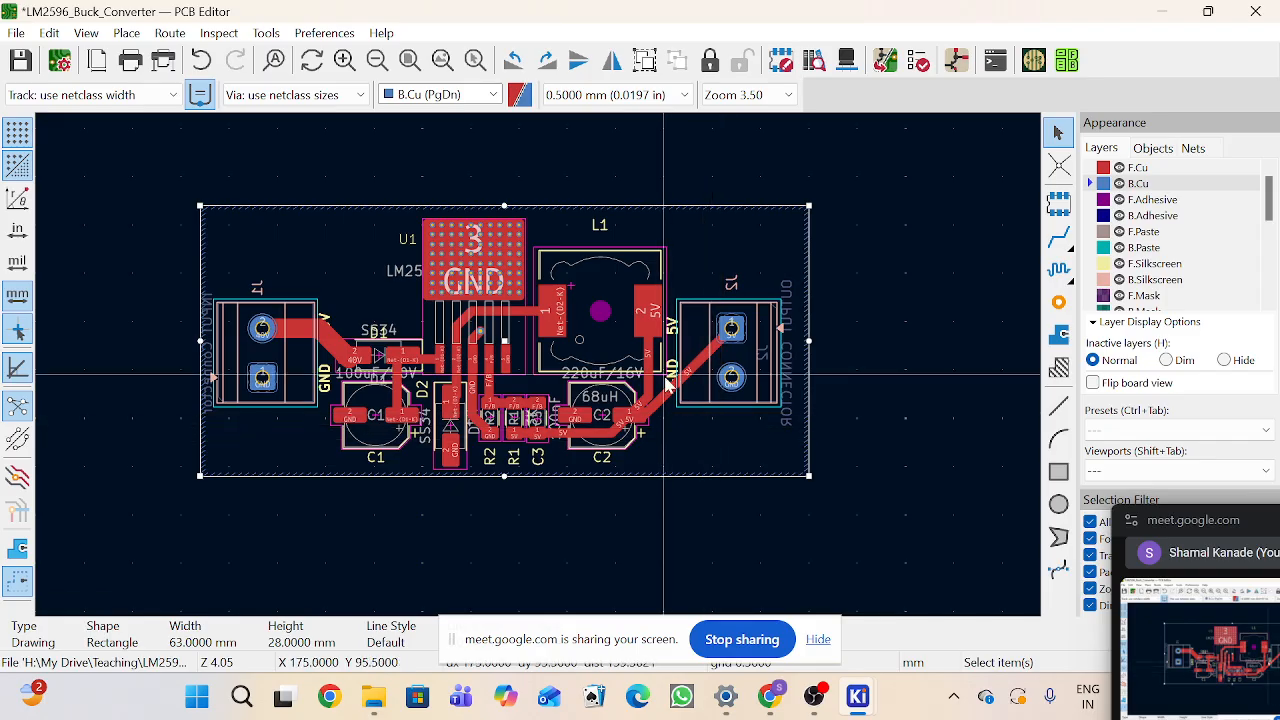
scroll(667, 376, "up", 1)
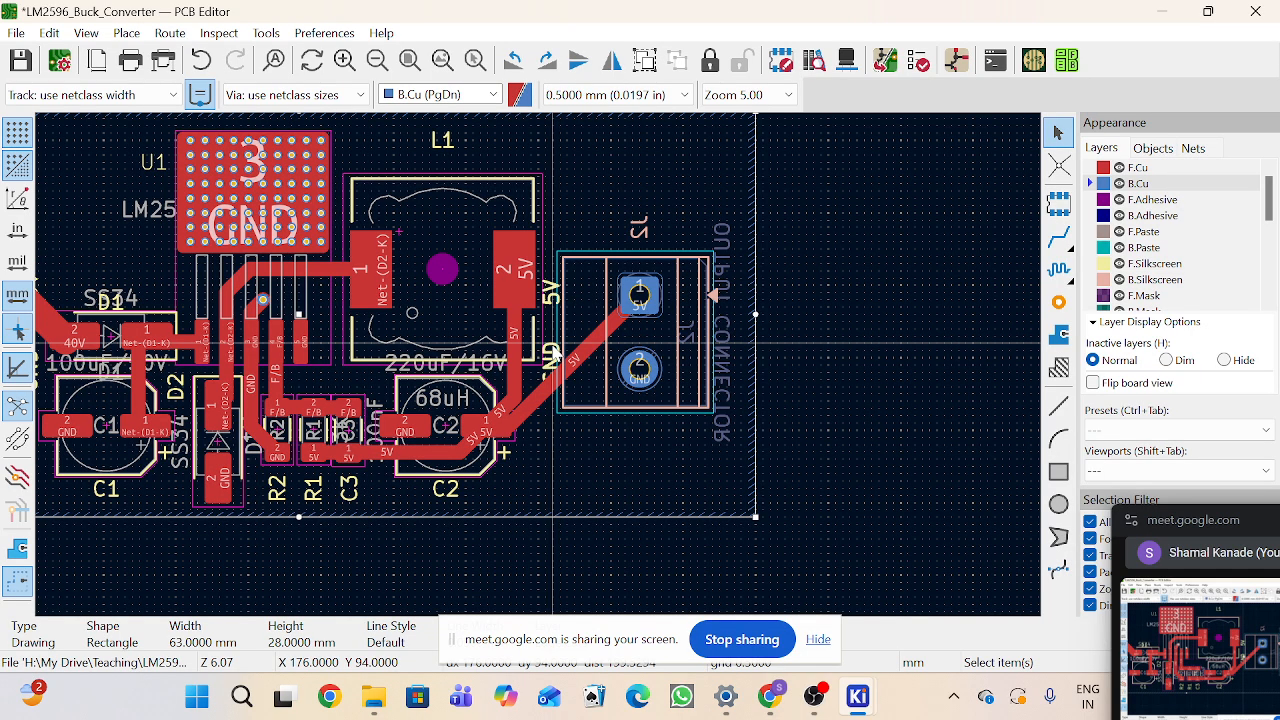
Step: Move the J2 output connector slightly to the right within the board outline and save the board
left_click(565, 357)
left_click(552, 303)
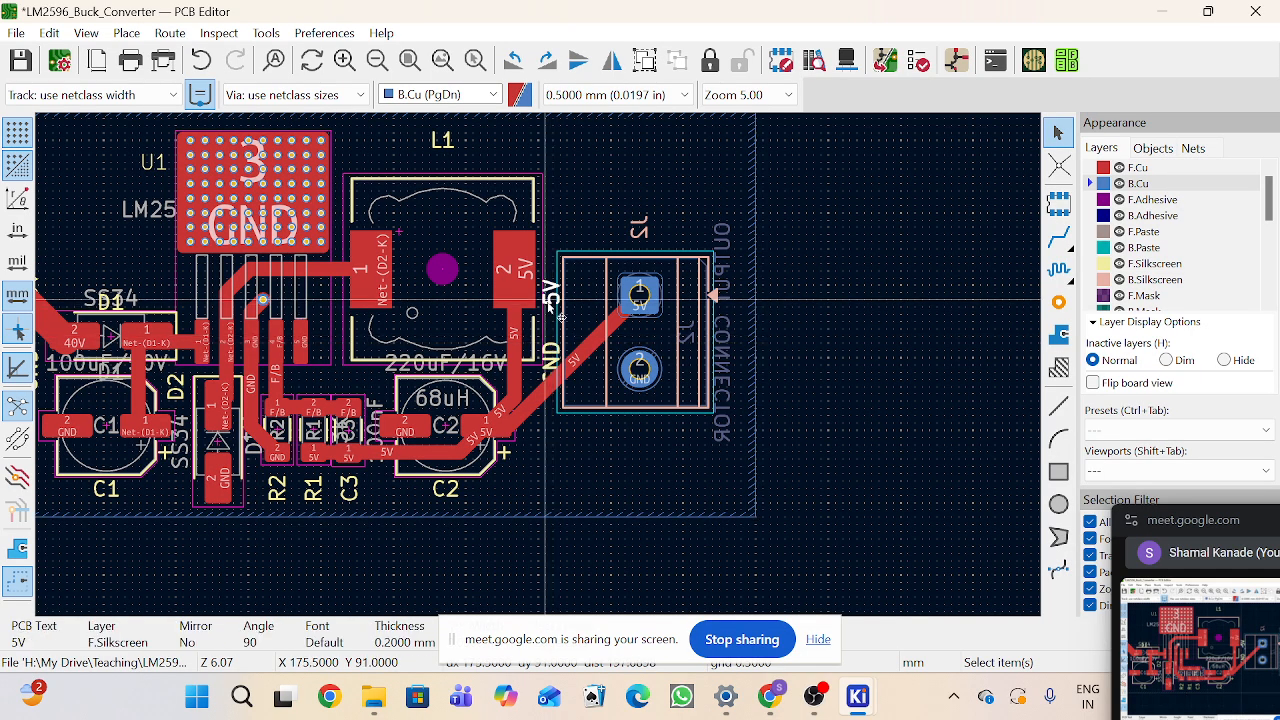
left_click(594, 400)
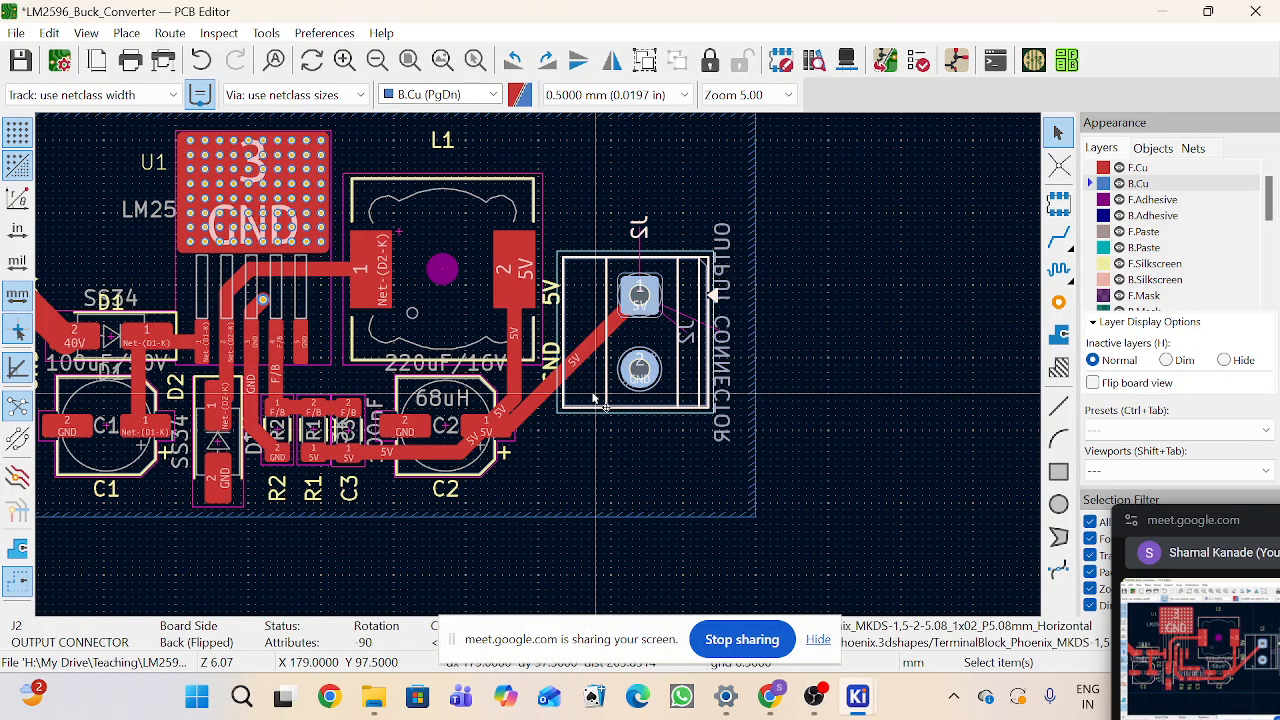
key("m")
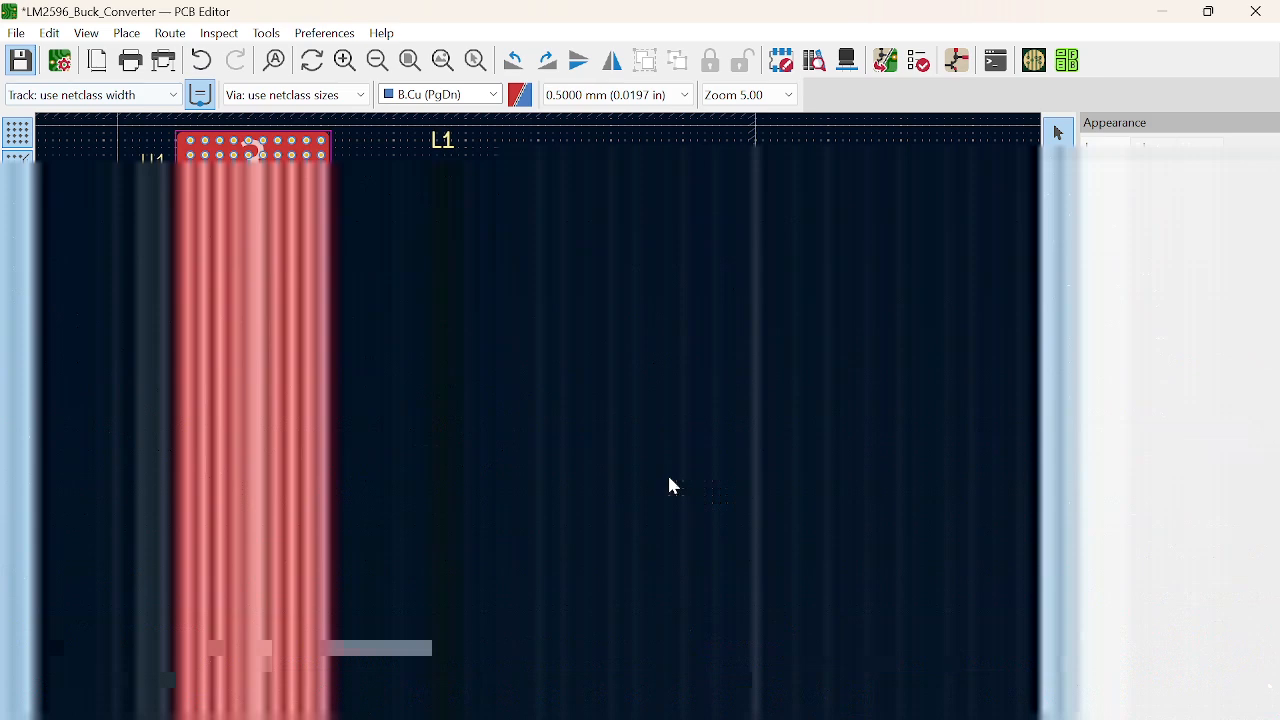
key("ctrl+s")
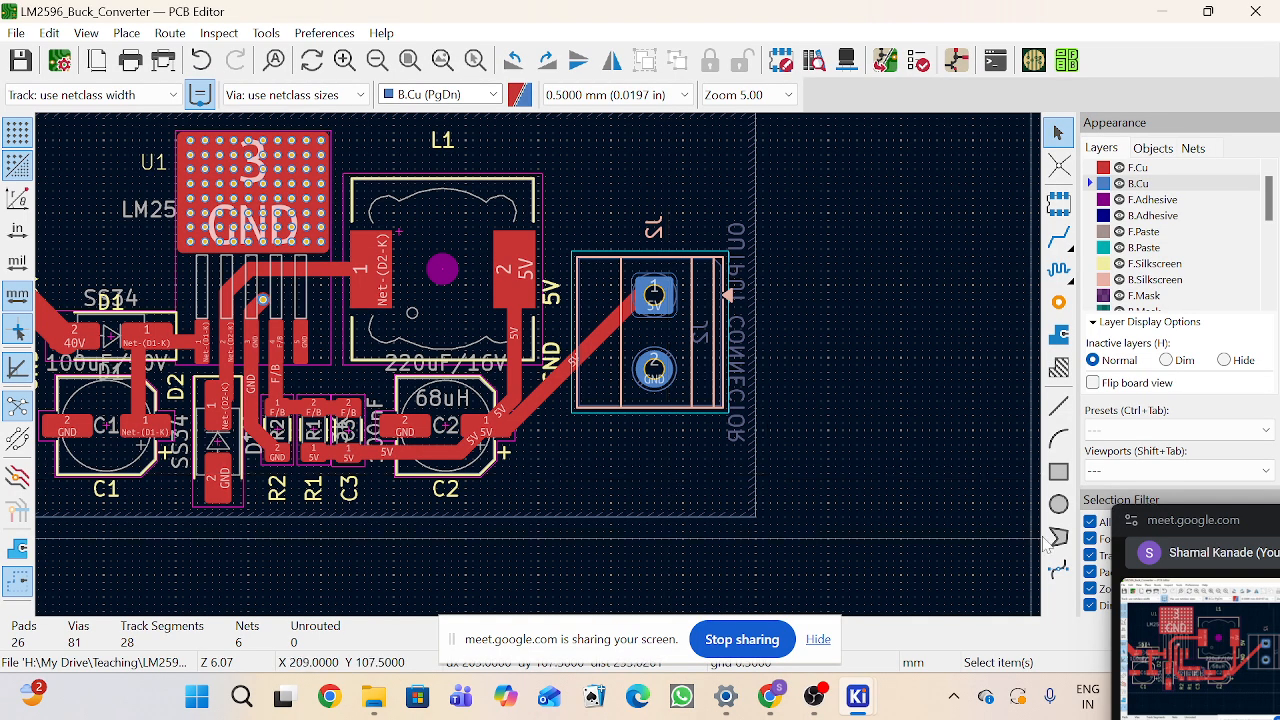
left_click_drag(1241, 515, 1161, 167)
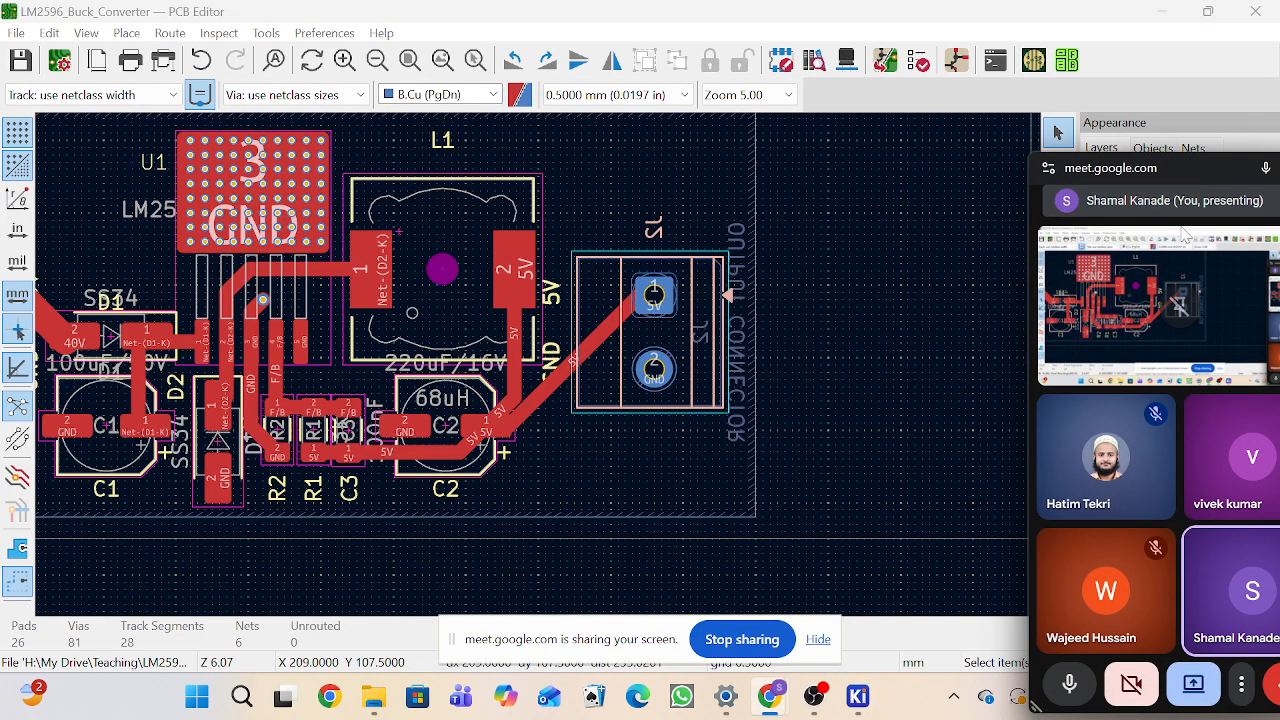
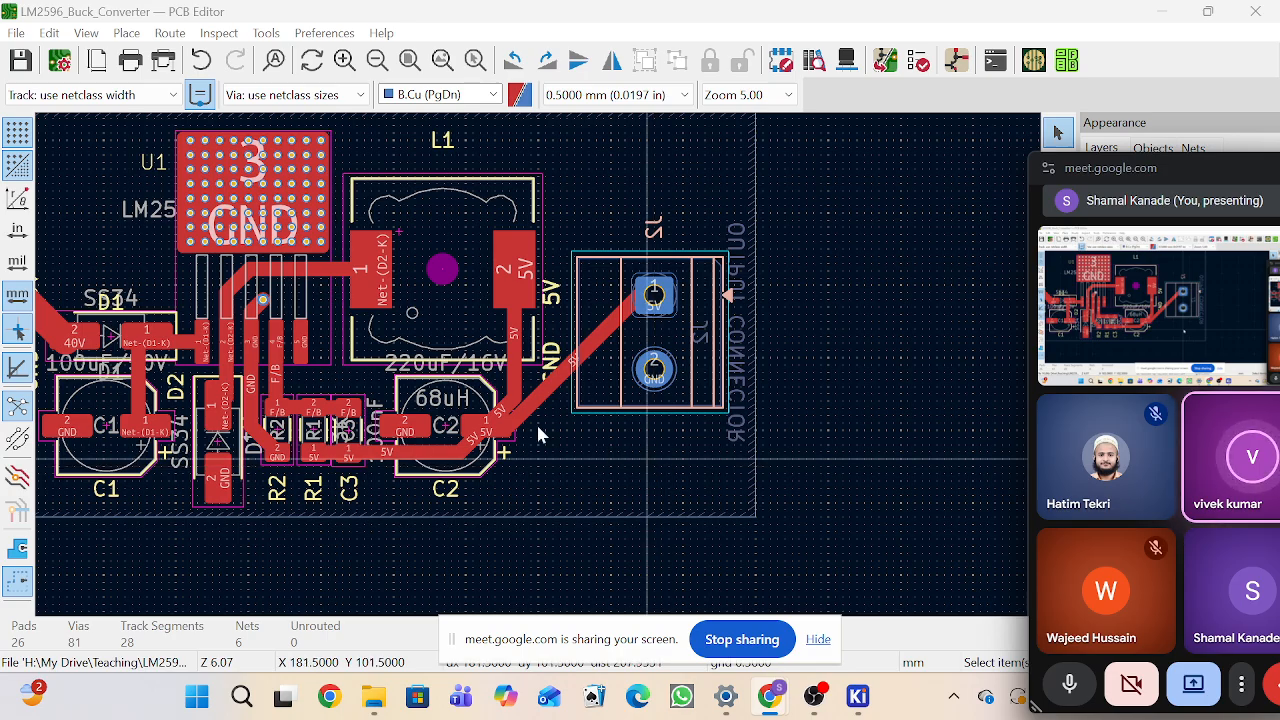
scroll(536, 435, "down", 3)
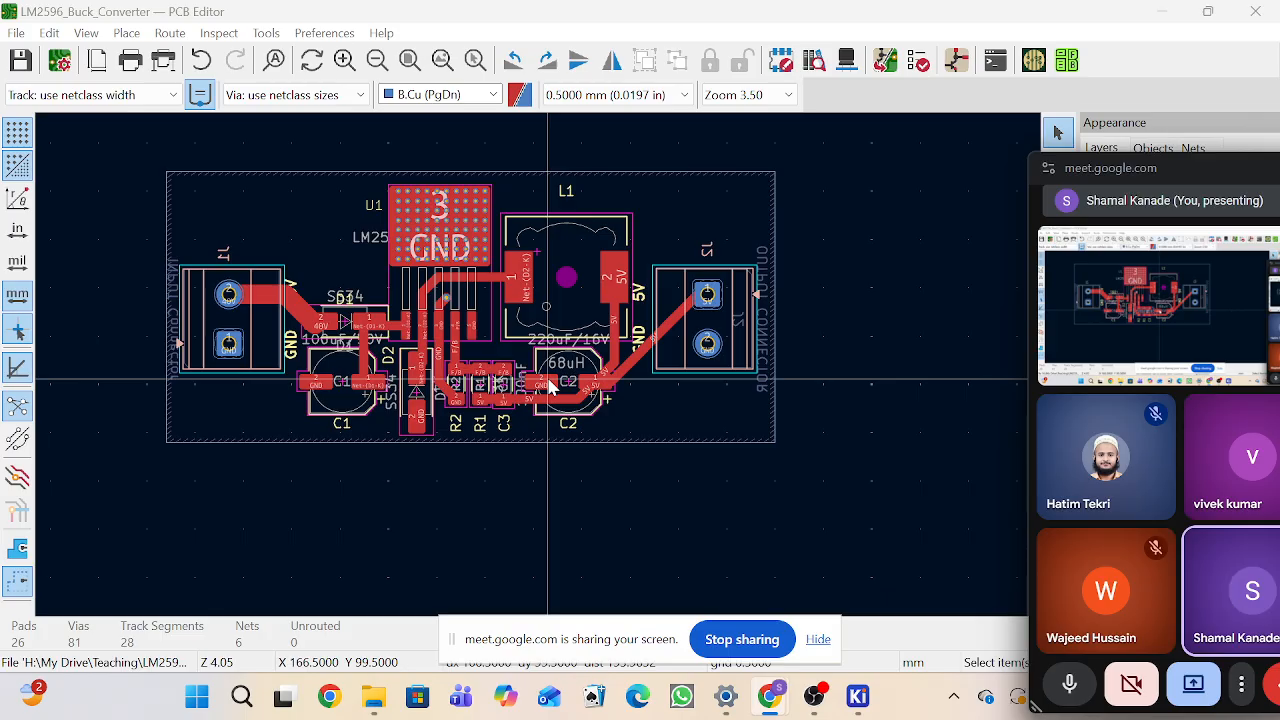
scroll(423, 451, "up", 5)
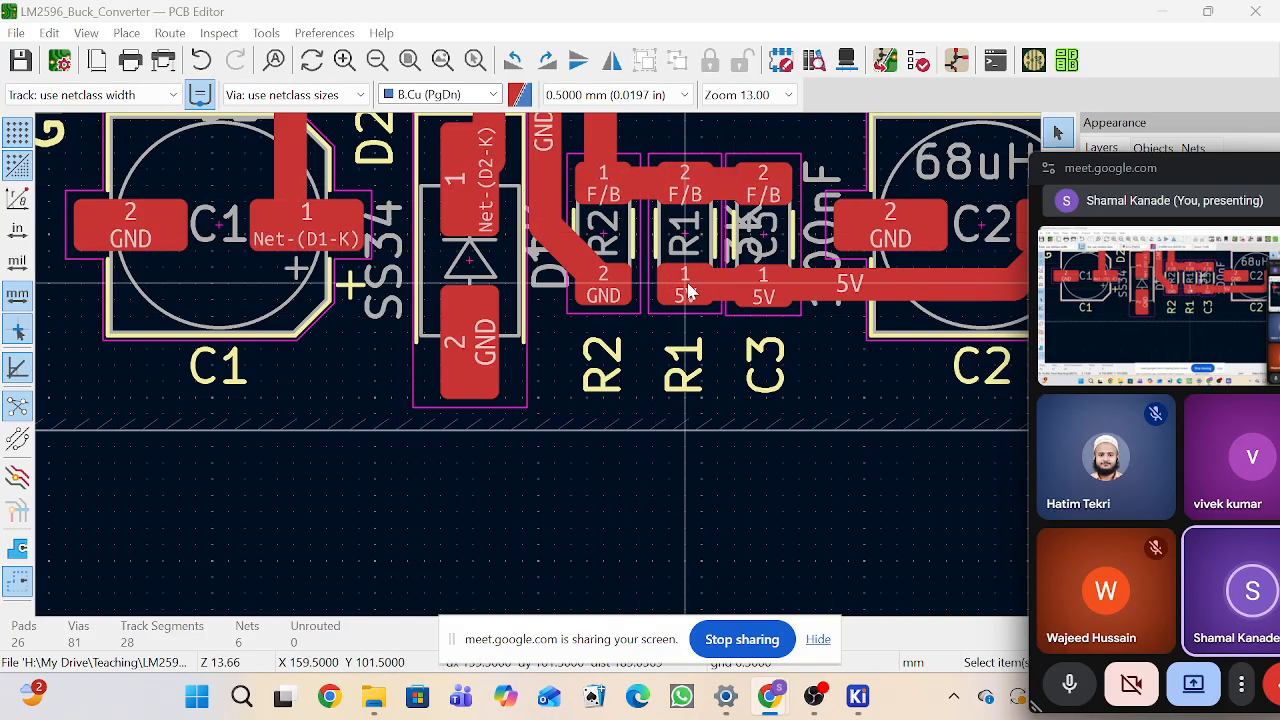
scroll(682, 220, "down", 2)
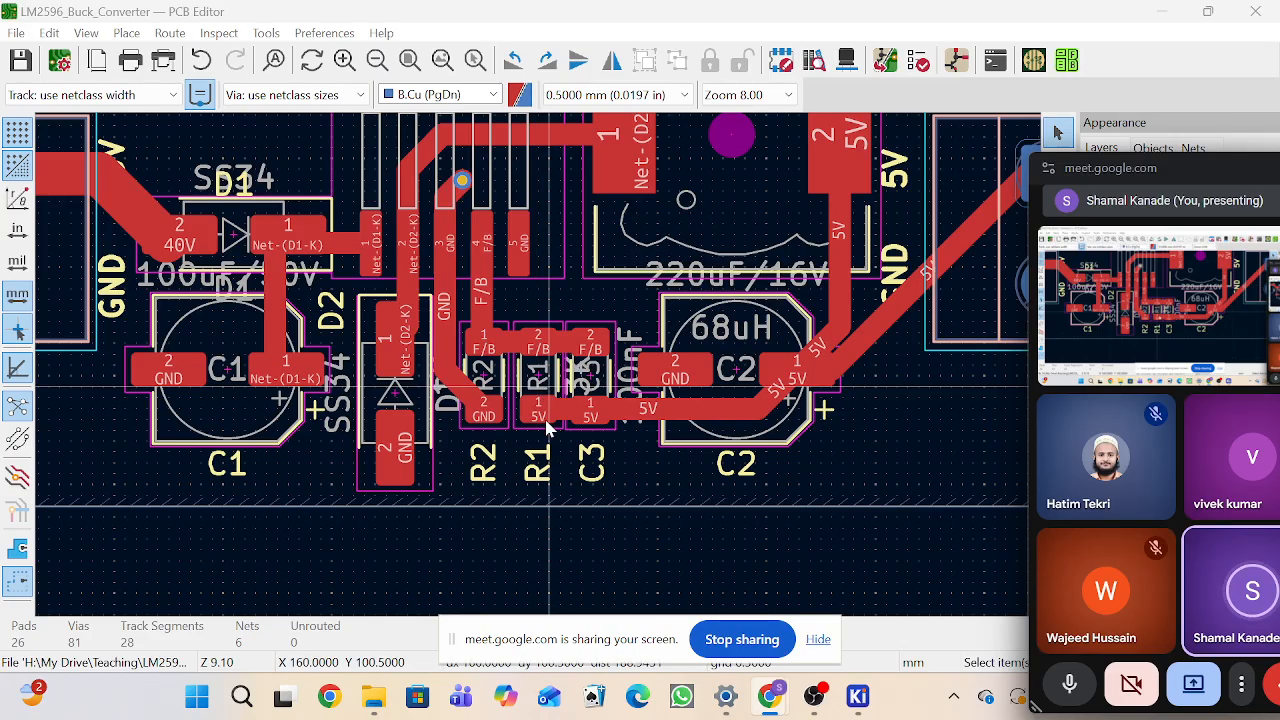
scroll(541, 374, "down", 2)
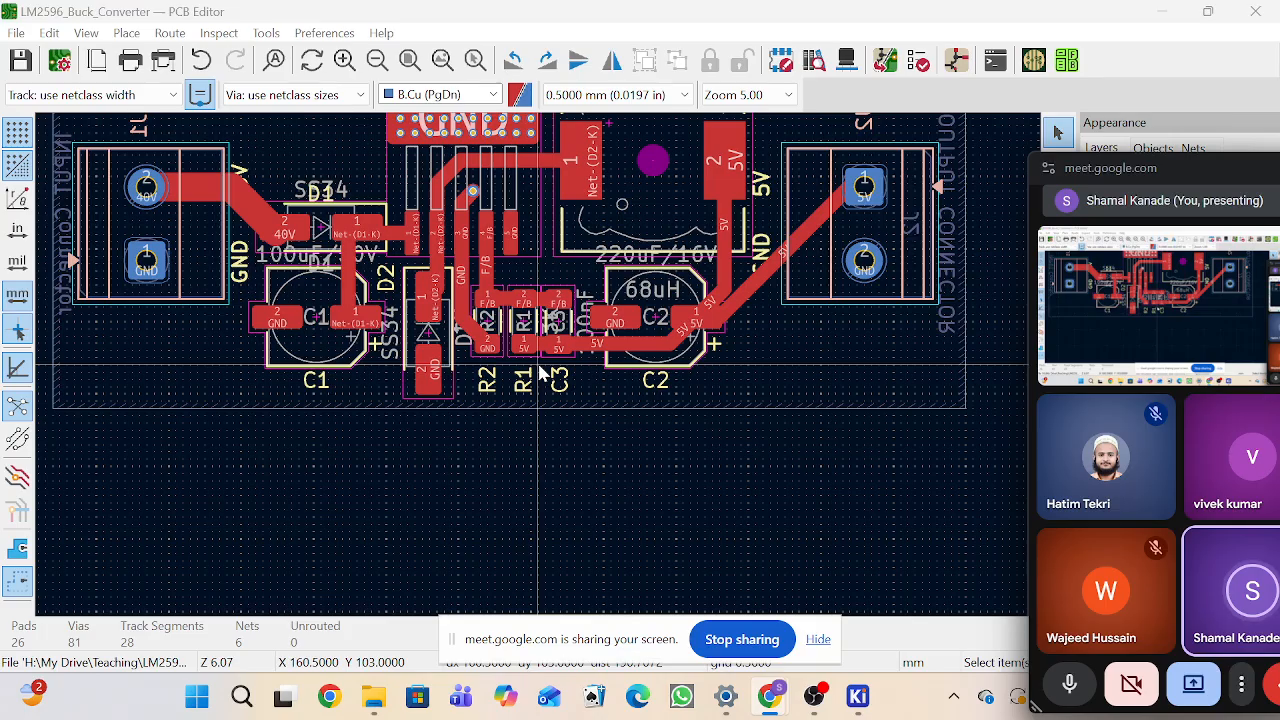
Step: Export the board's bill of materials as a CSV file into a new BOM folder inside the project folder
left_click(16, 34)
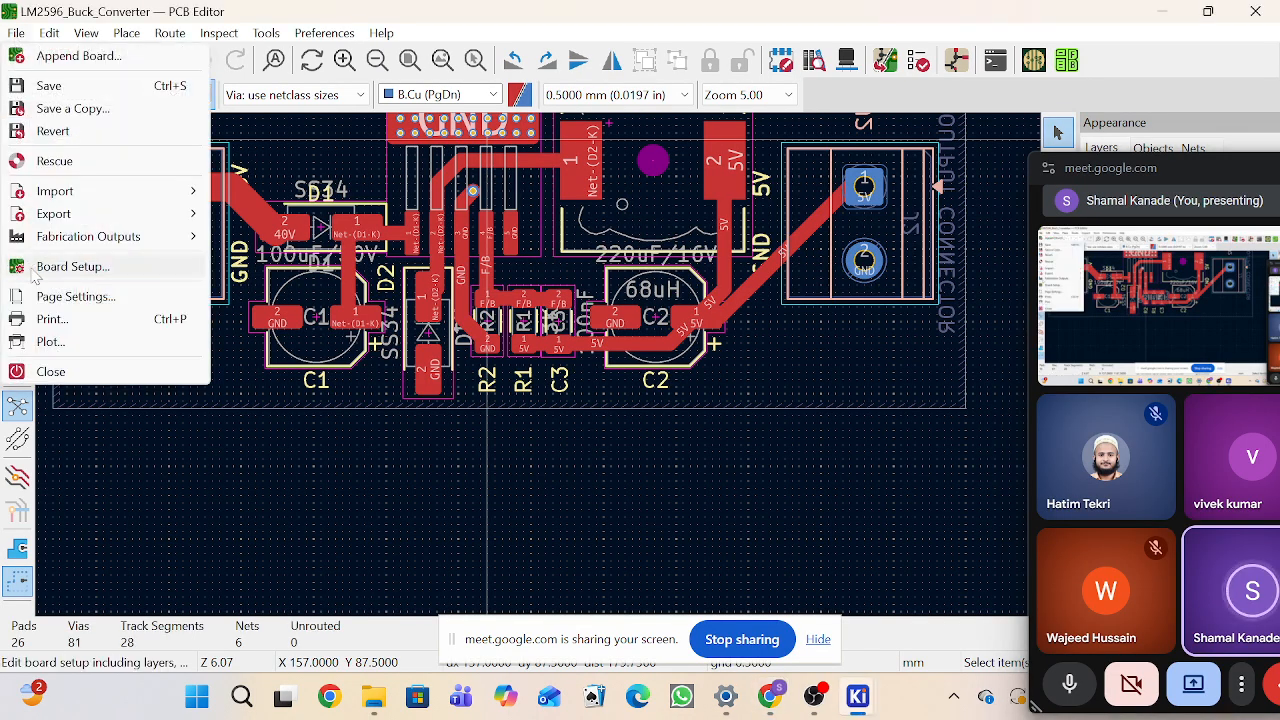
left_click(17, 35)
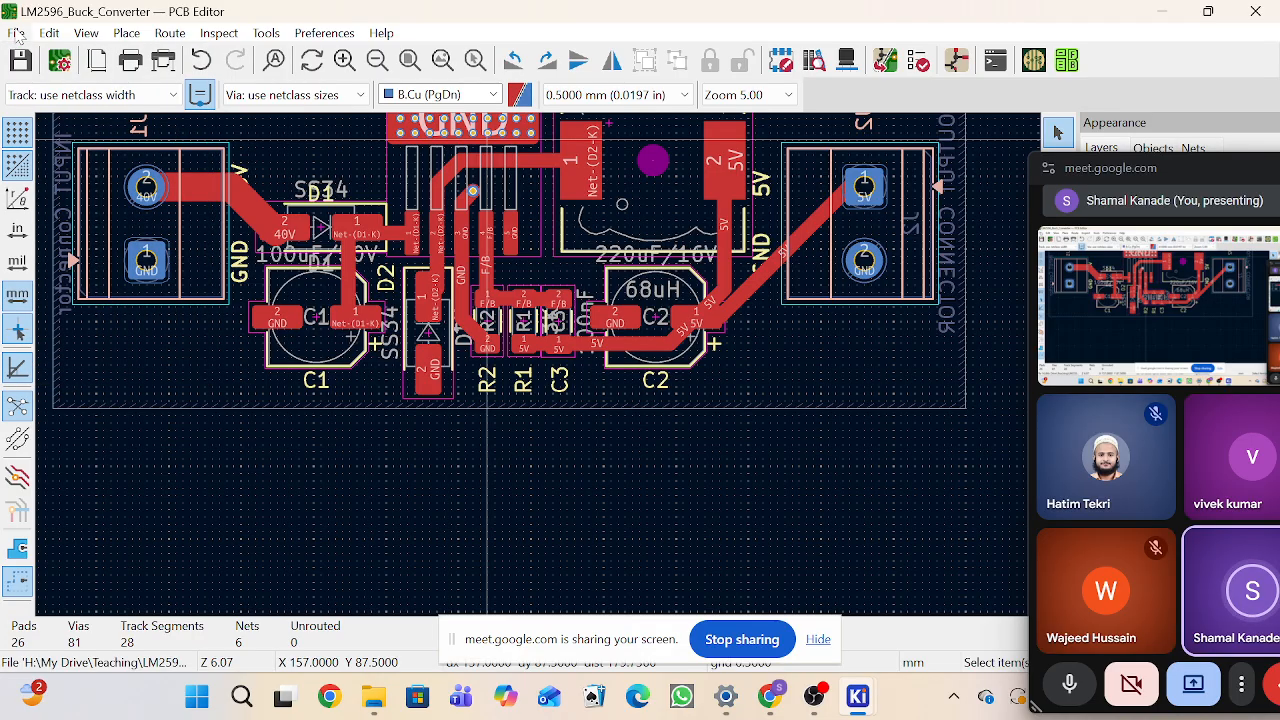
left_click(16, 34)
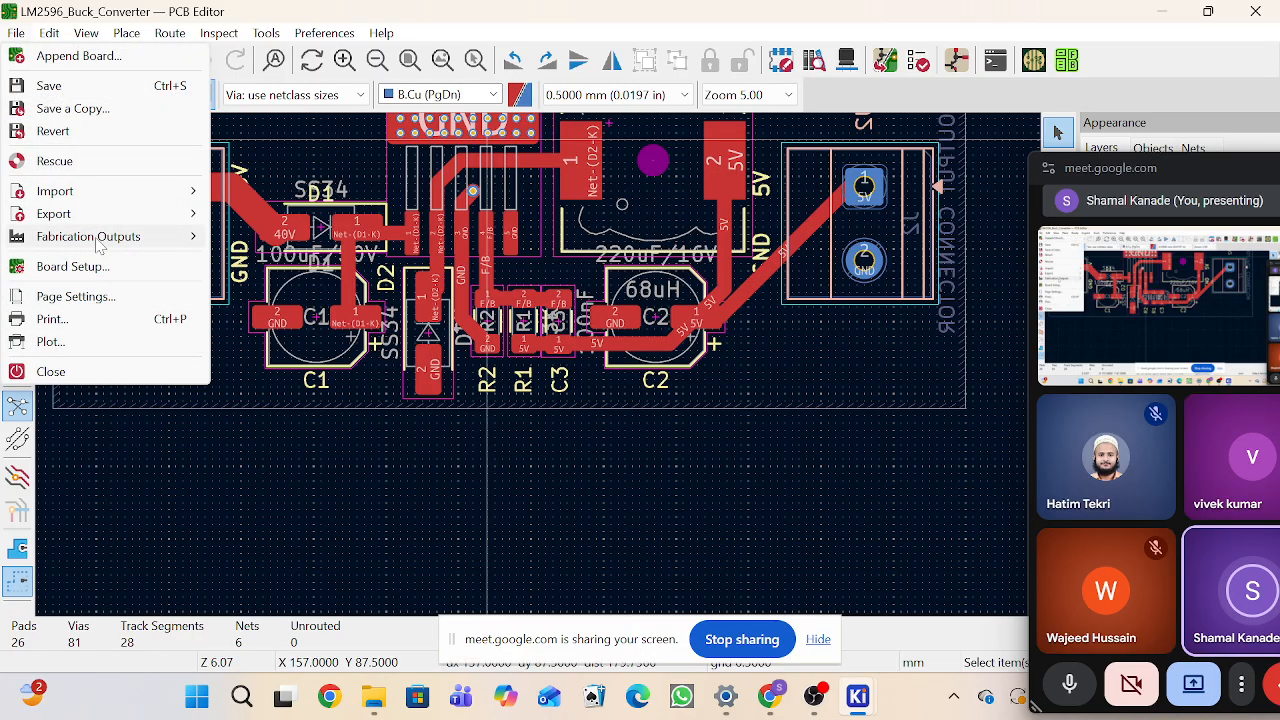
mouse_move(97, 240)
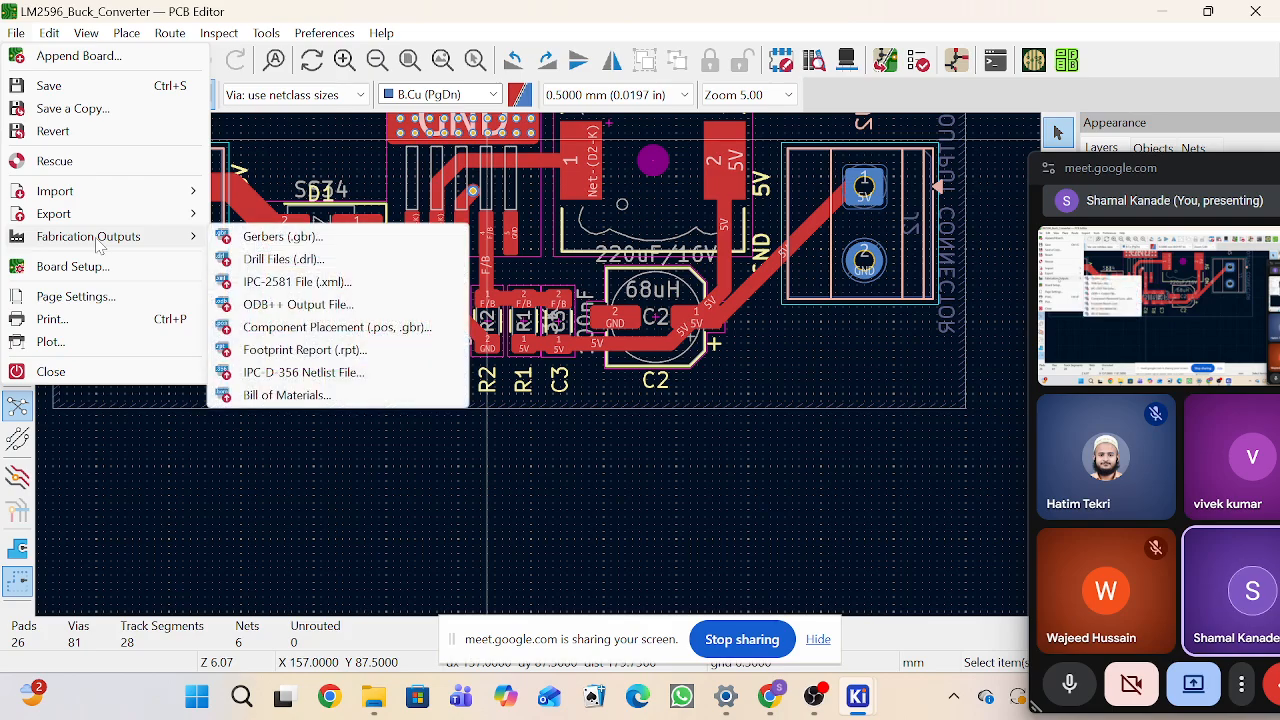
left_click(287, 396)
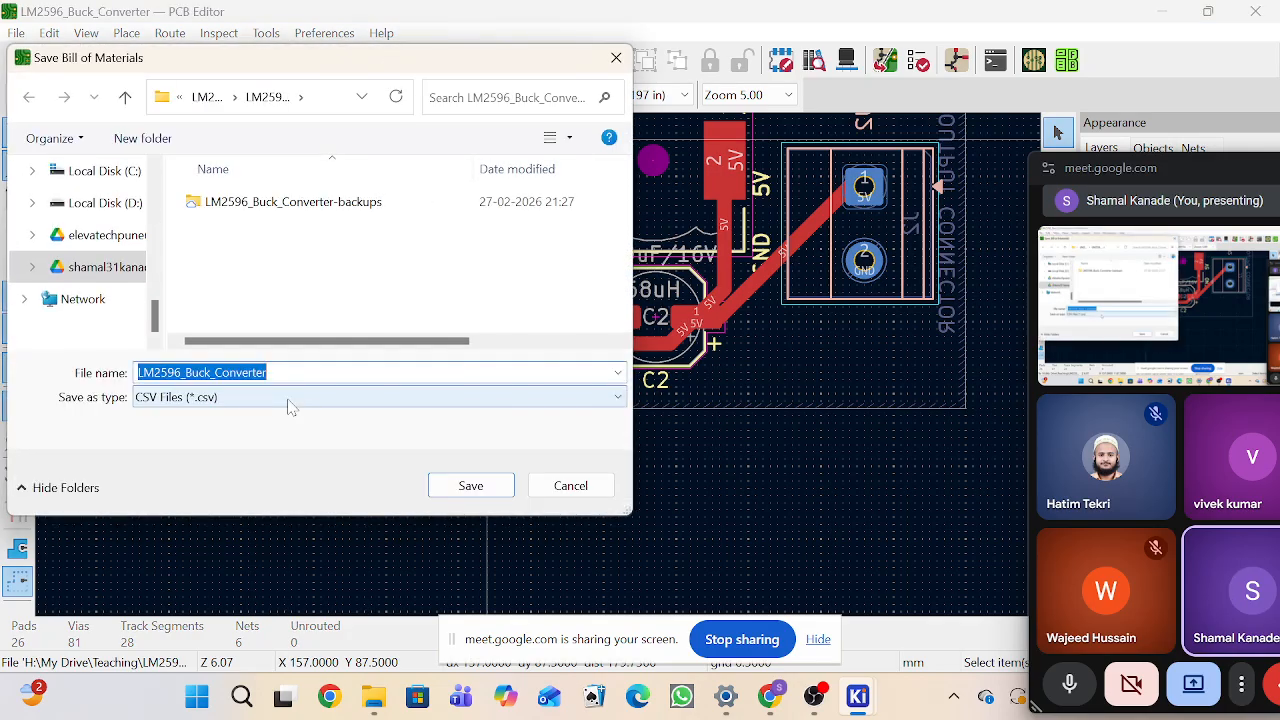
left_click(233, 246)
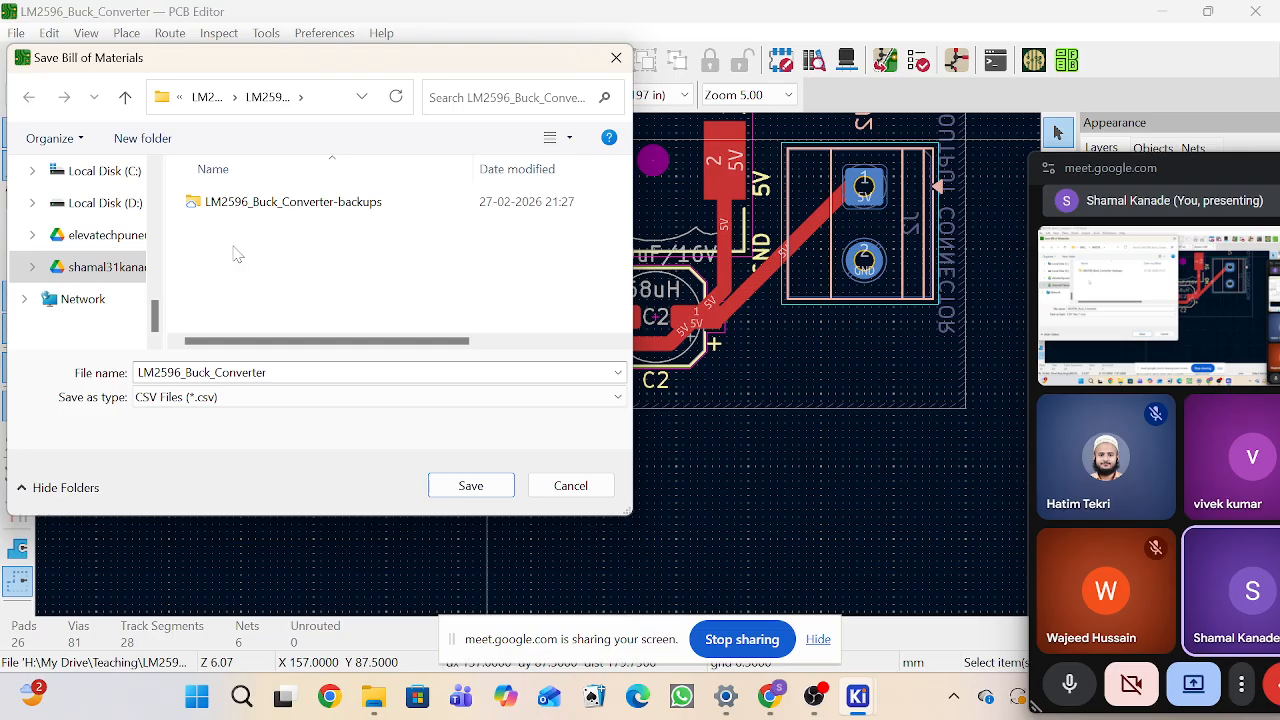
right_click(235, 254)
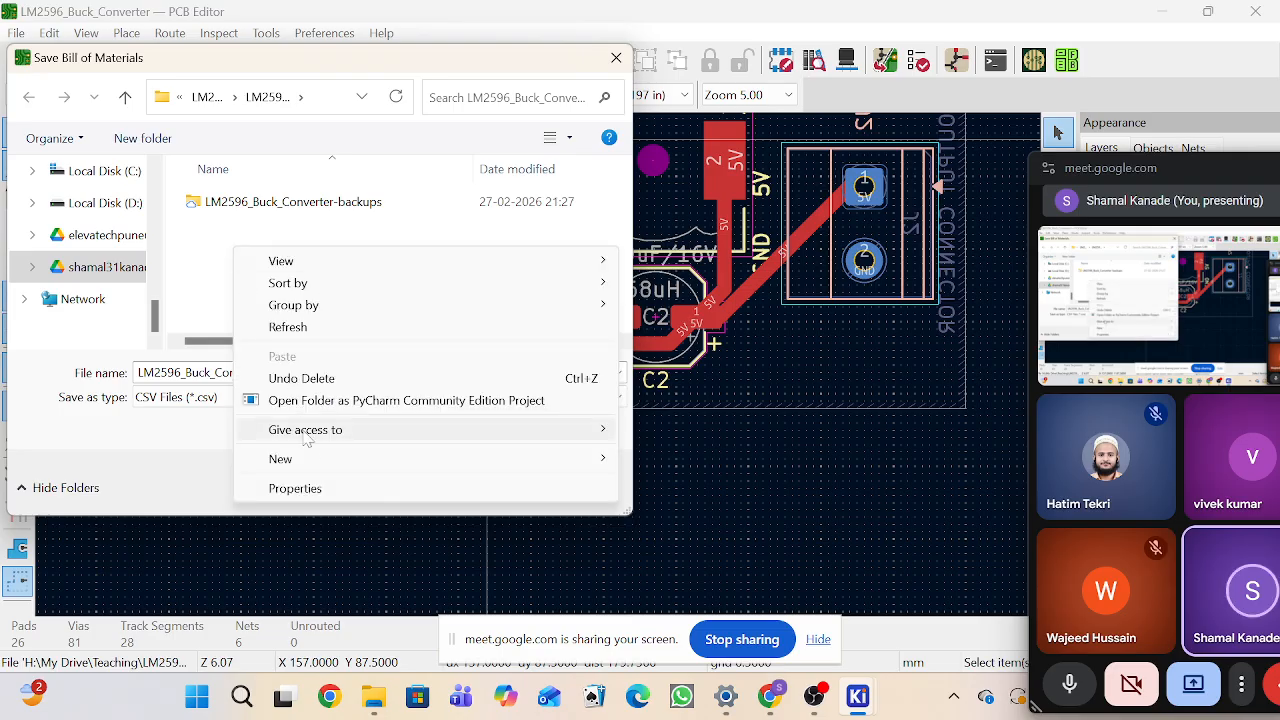
mouse_move(310, 459)
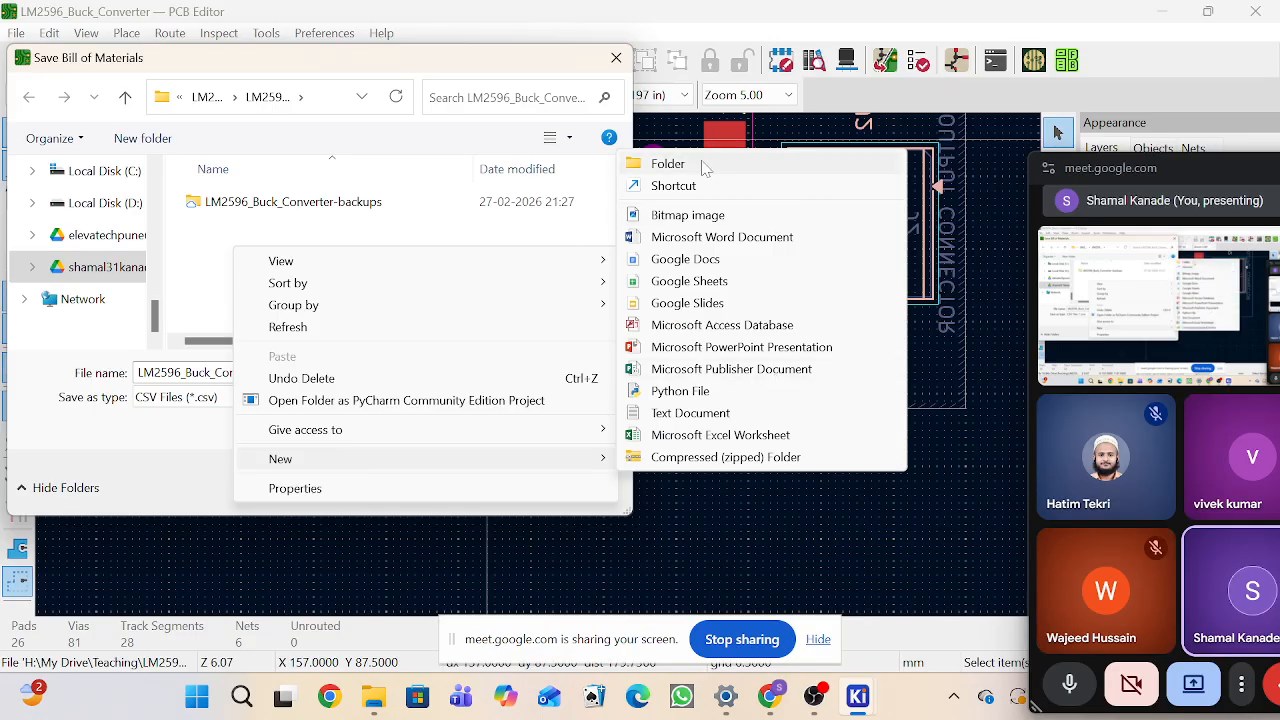
left_click(207, 97)
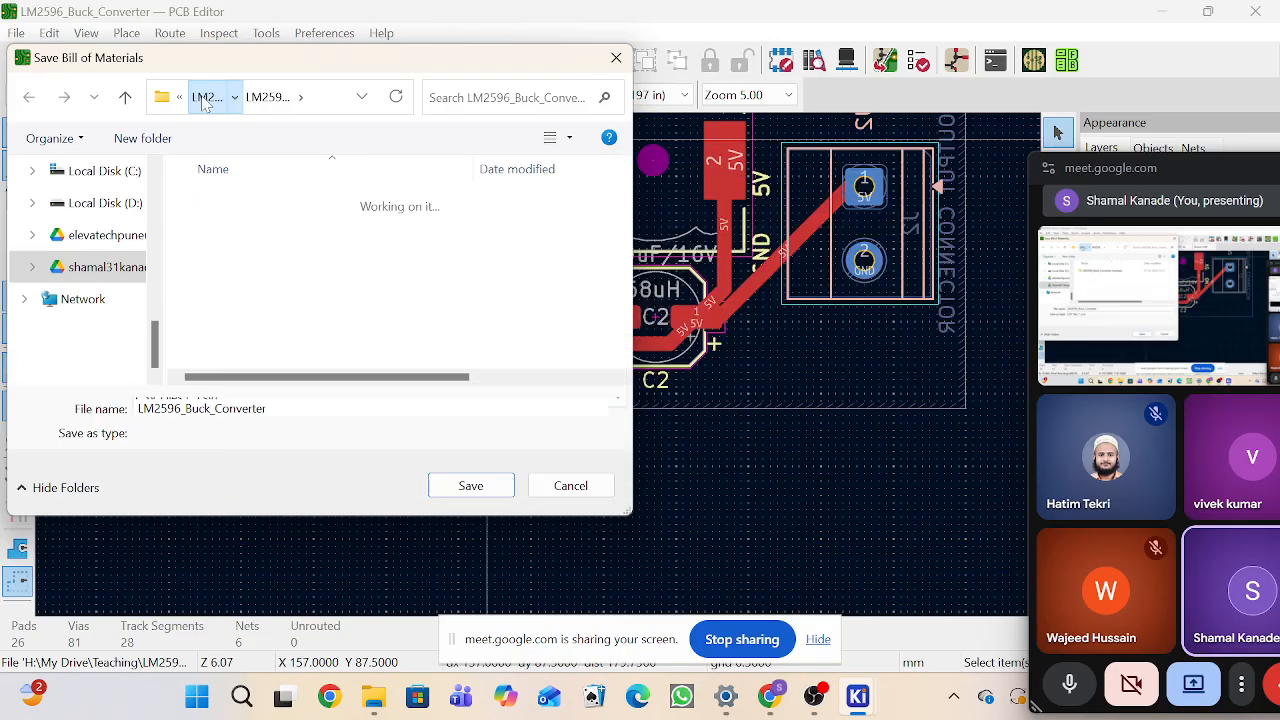
double_click(220, 201)
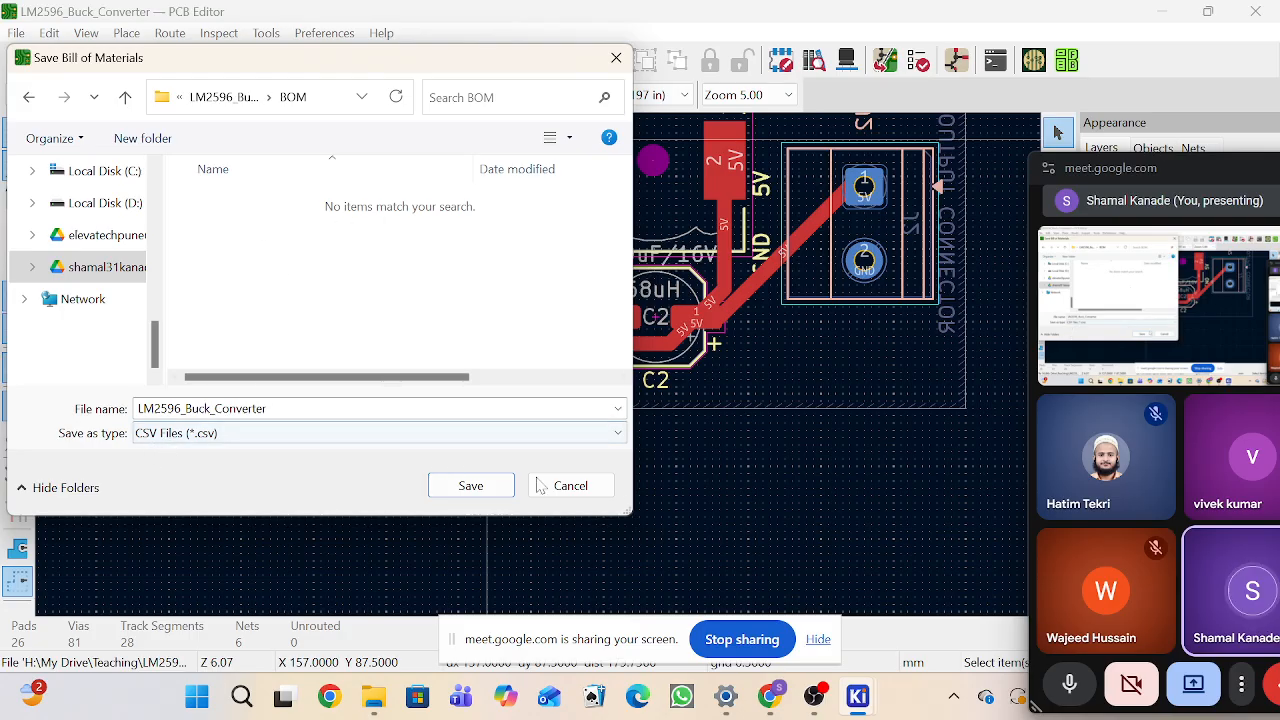
left_click(470, 487)
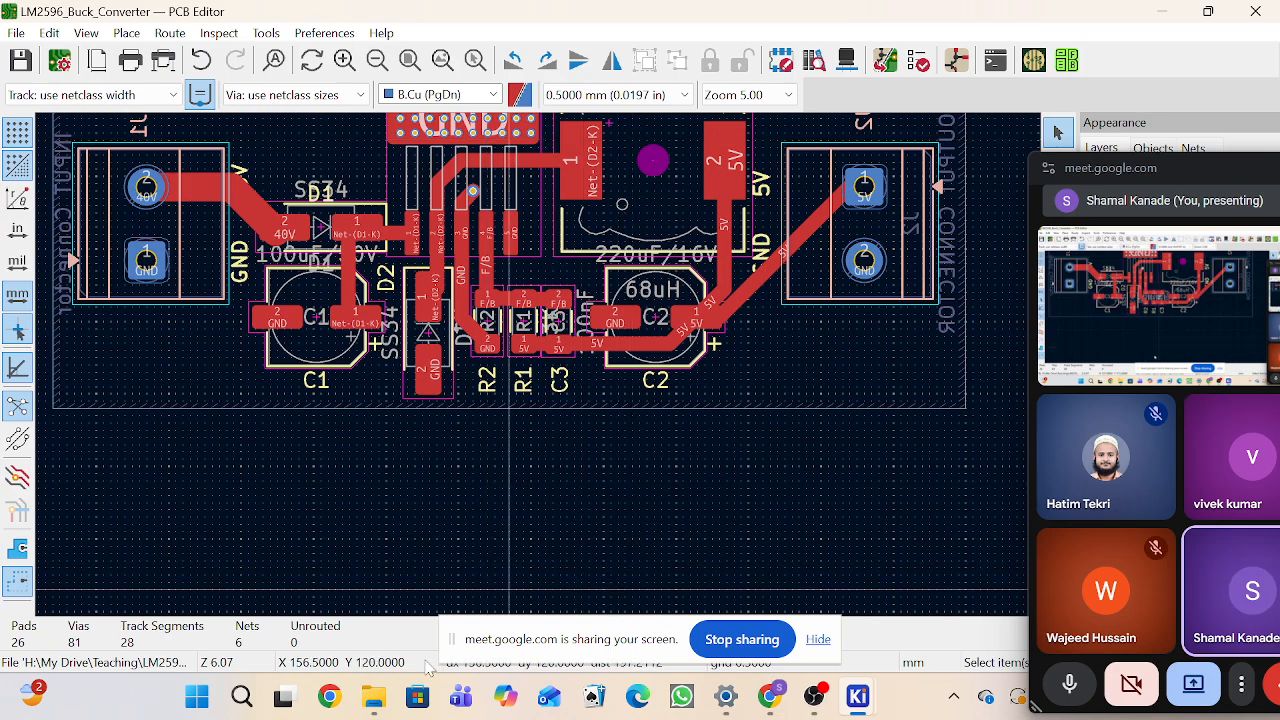
Step: Open the exported LM2596_Buck_Converter BOM CSV file from the BOM folder with Excel
left_click(374, 696)
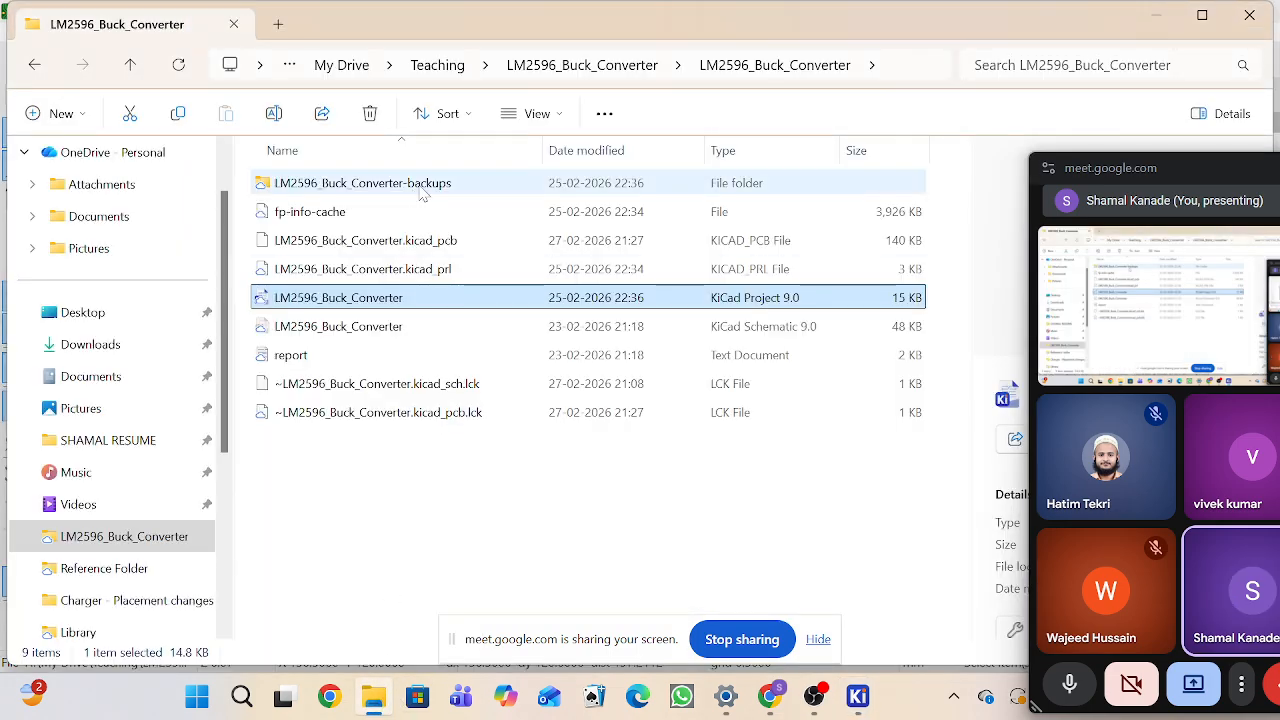
left_click(620, 65)
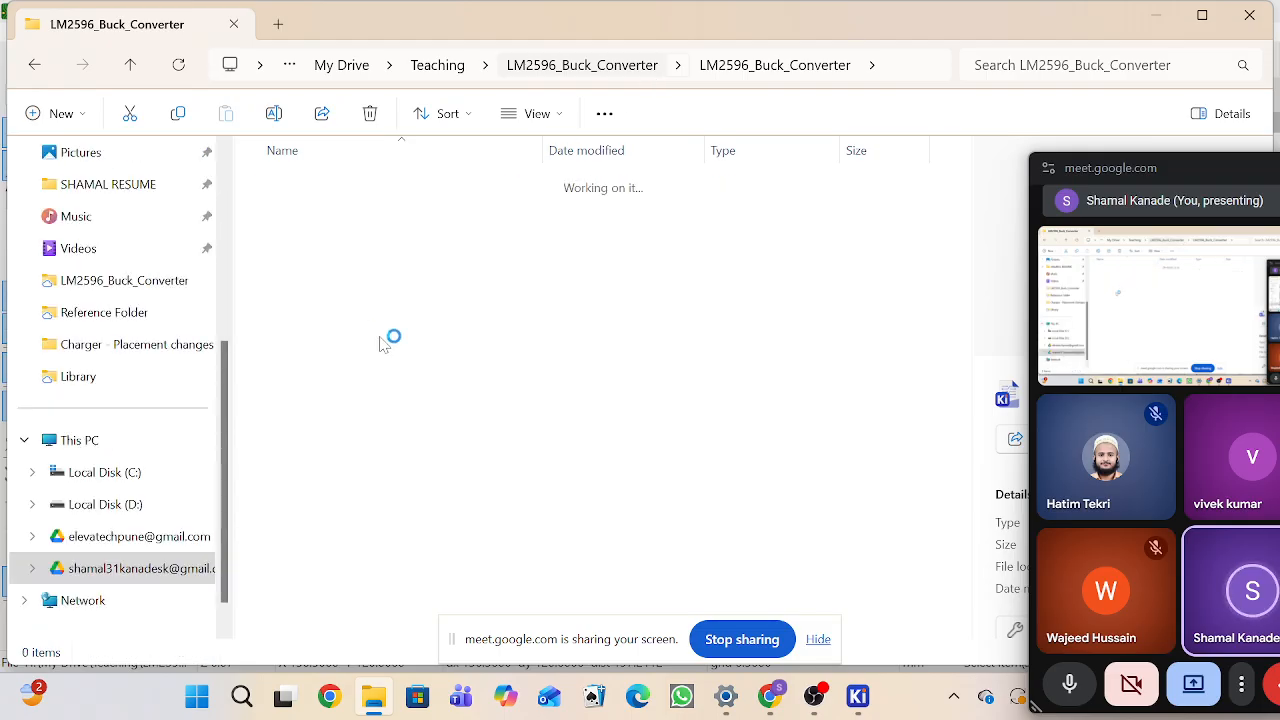
double_click(304, 185)
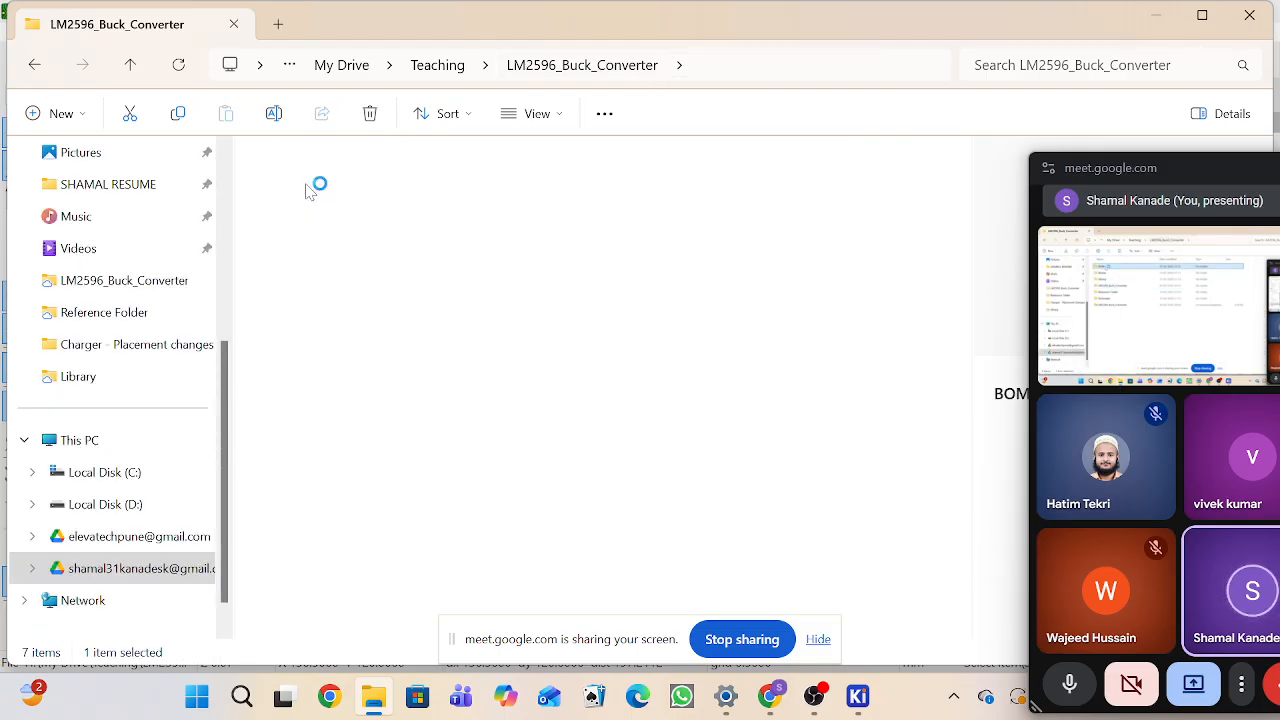
left_click(355, 190)
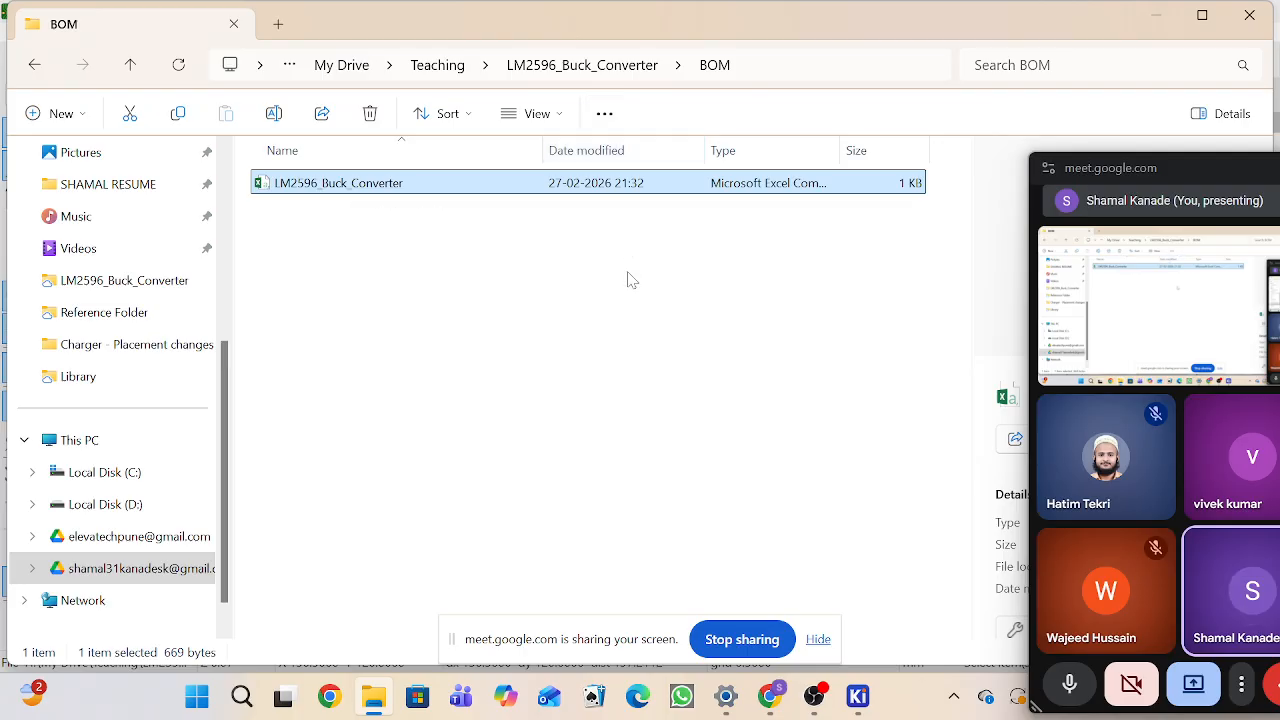
right_click(427, 183)
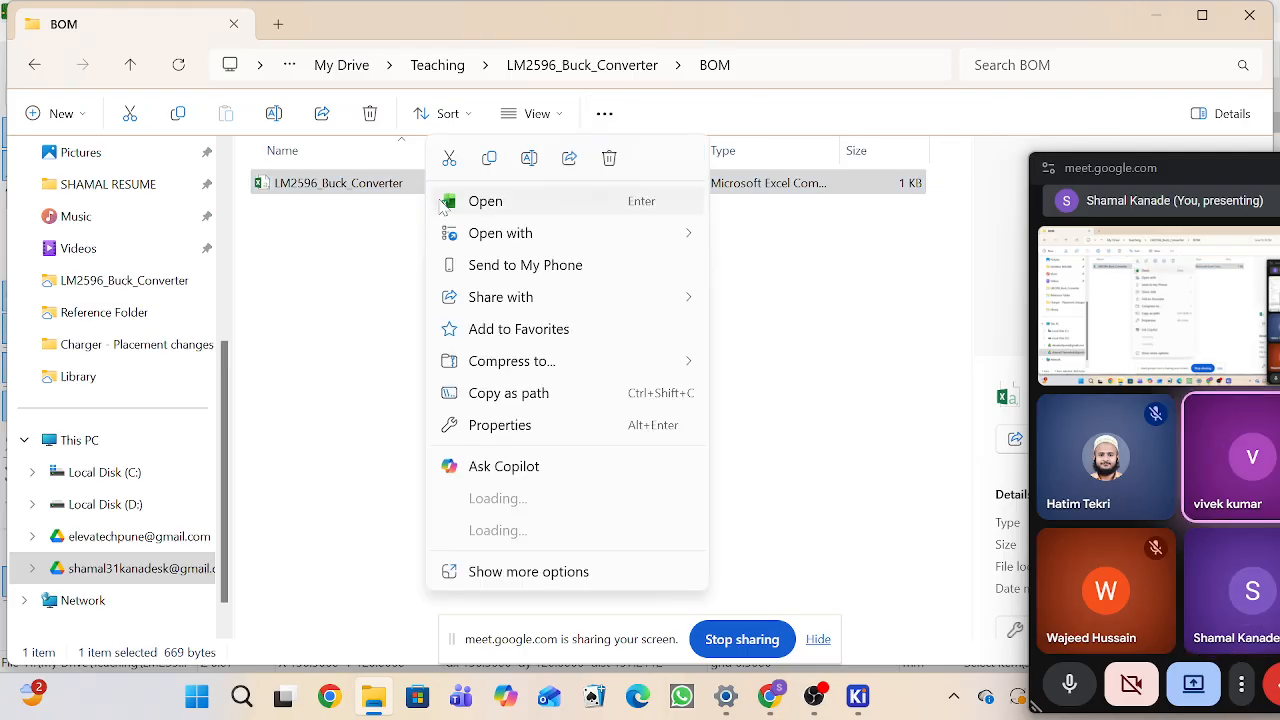
mouse_move(463, 236)
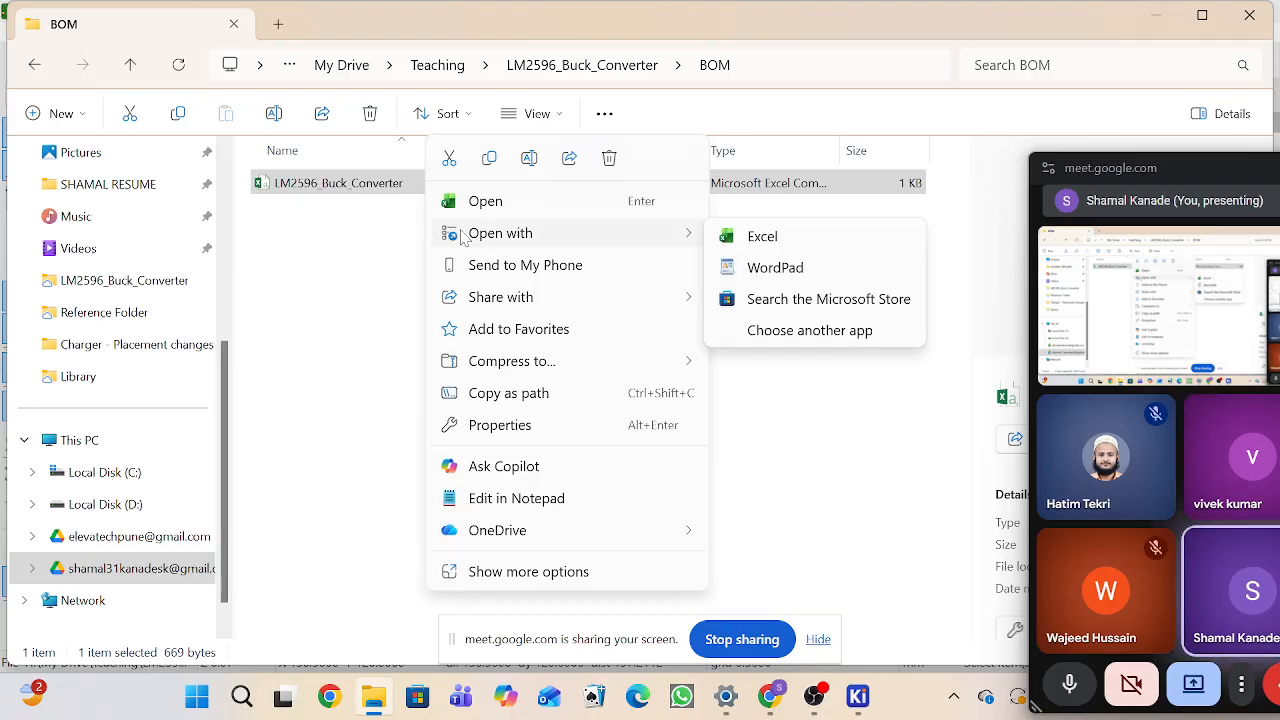
left_click(789, 246)
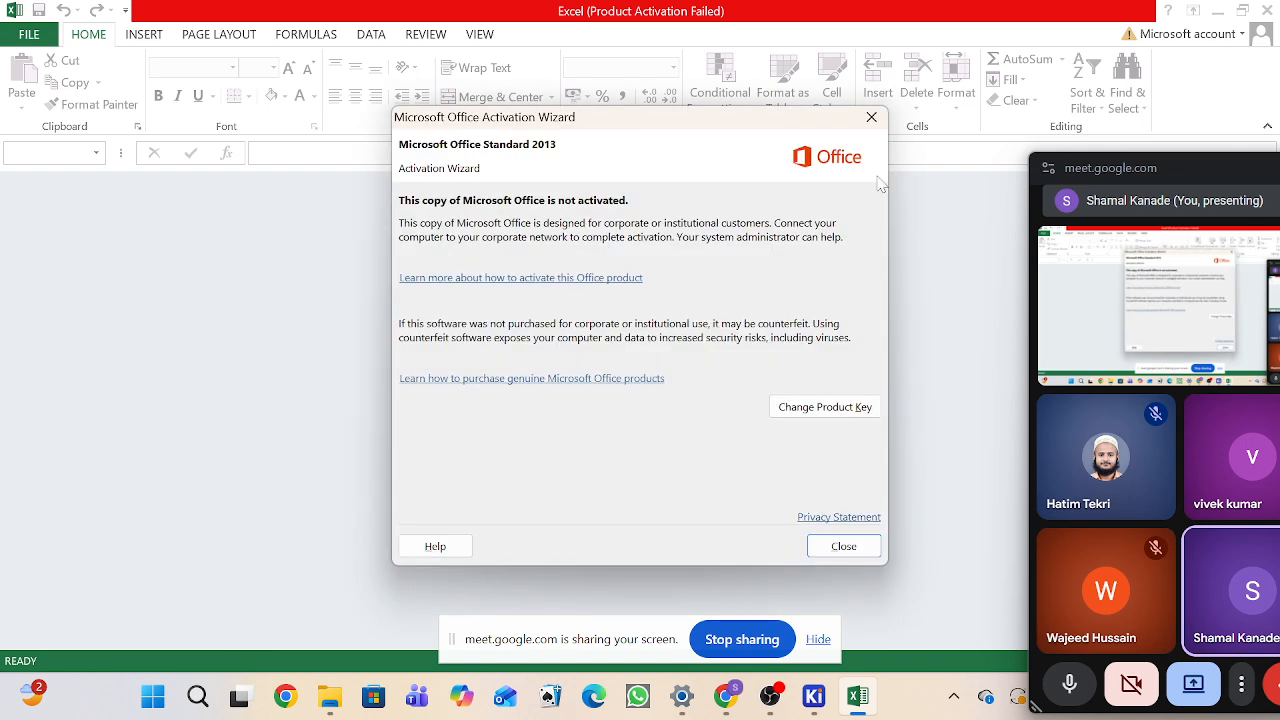
left_click(871, 117)
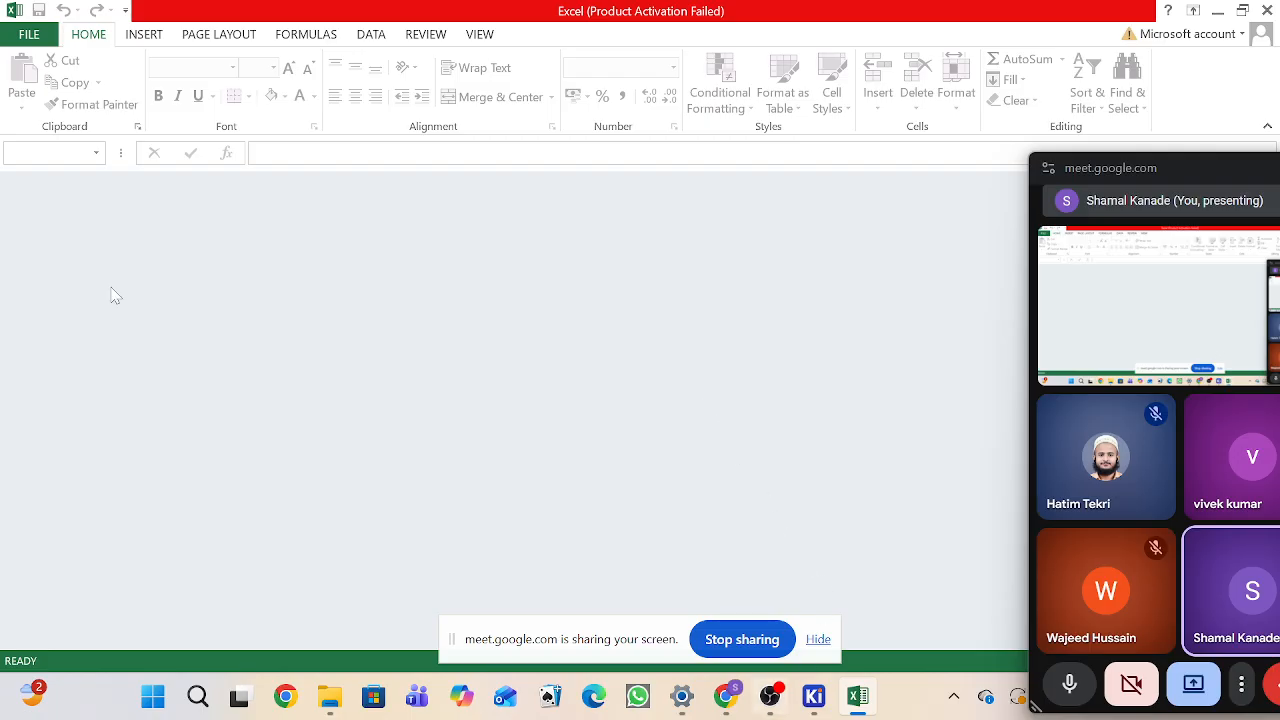
Step: Switch back to the KiCad PCB Editor window showing the board
left_click(858, 698)
left_click(858, 698)
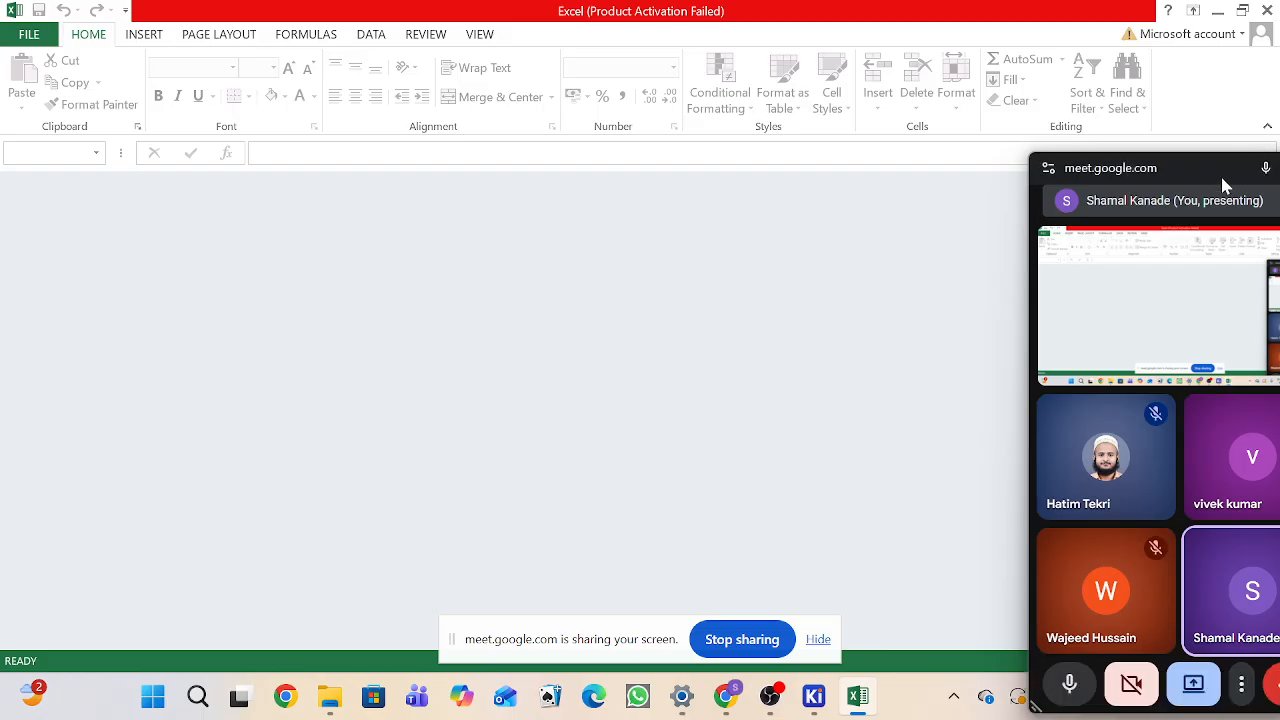
left_click_drag(1258, 165, 1266, 560)
mouse_move(769, 695)
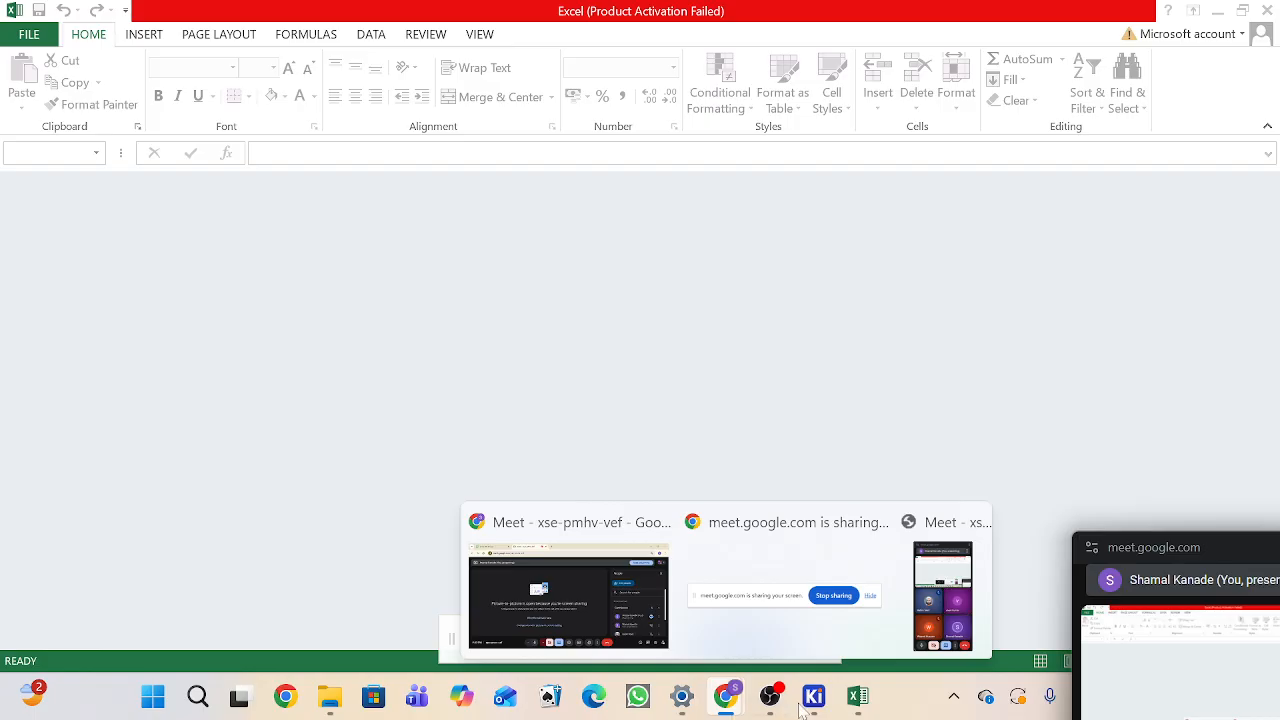
mouse_move(827, 706)
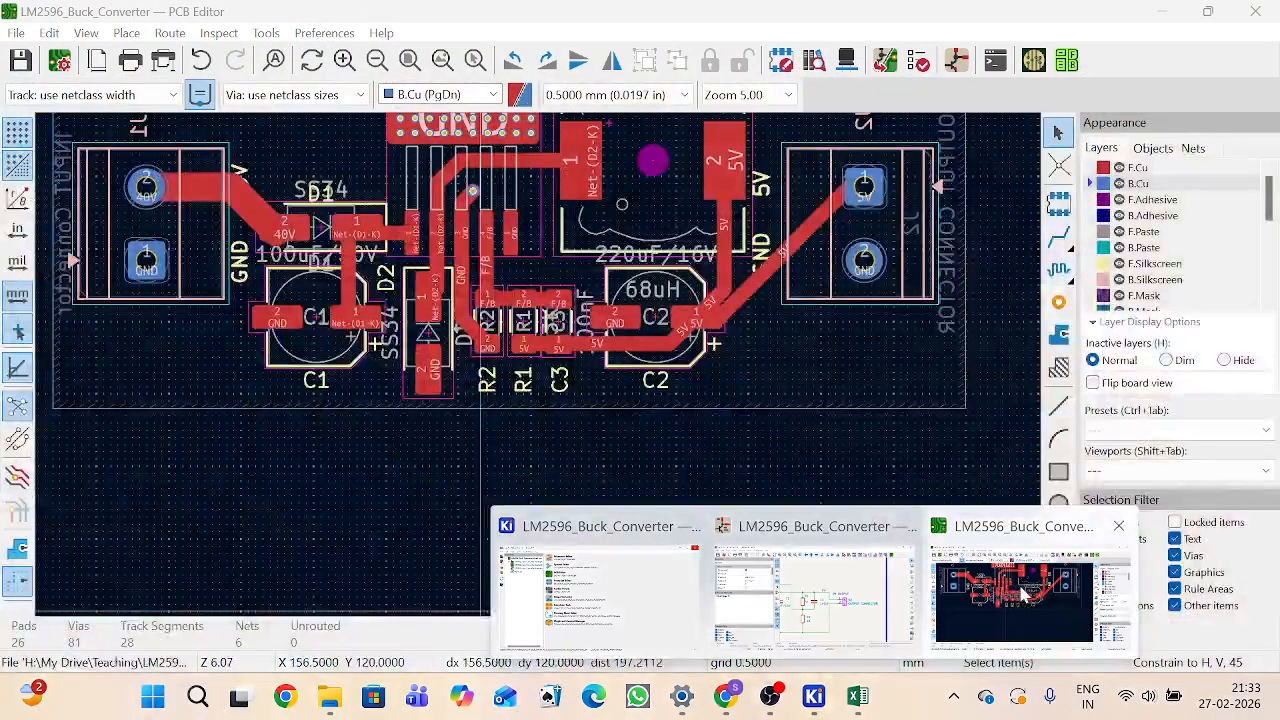
left_click(1022, 592)
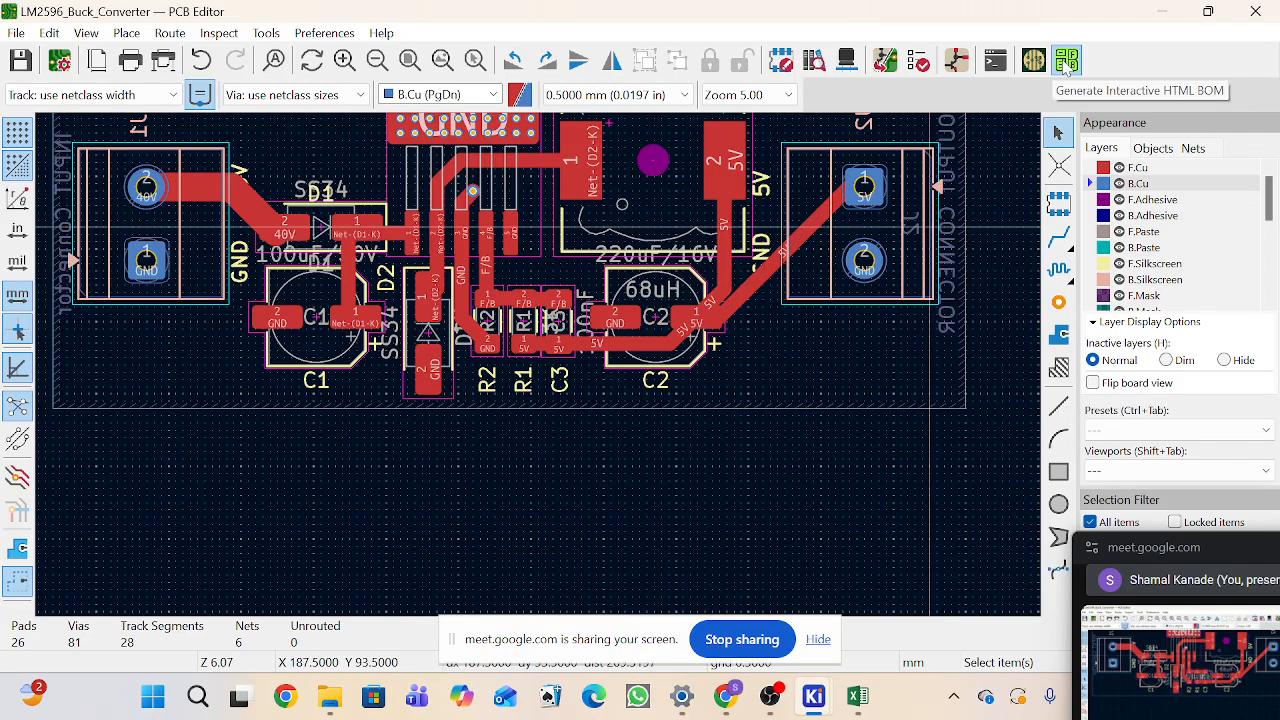
Step: Start the Interactive HTML BOM generator and set its name format to LM2595
left_click(1066, 63)
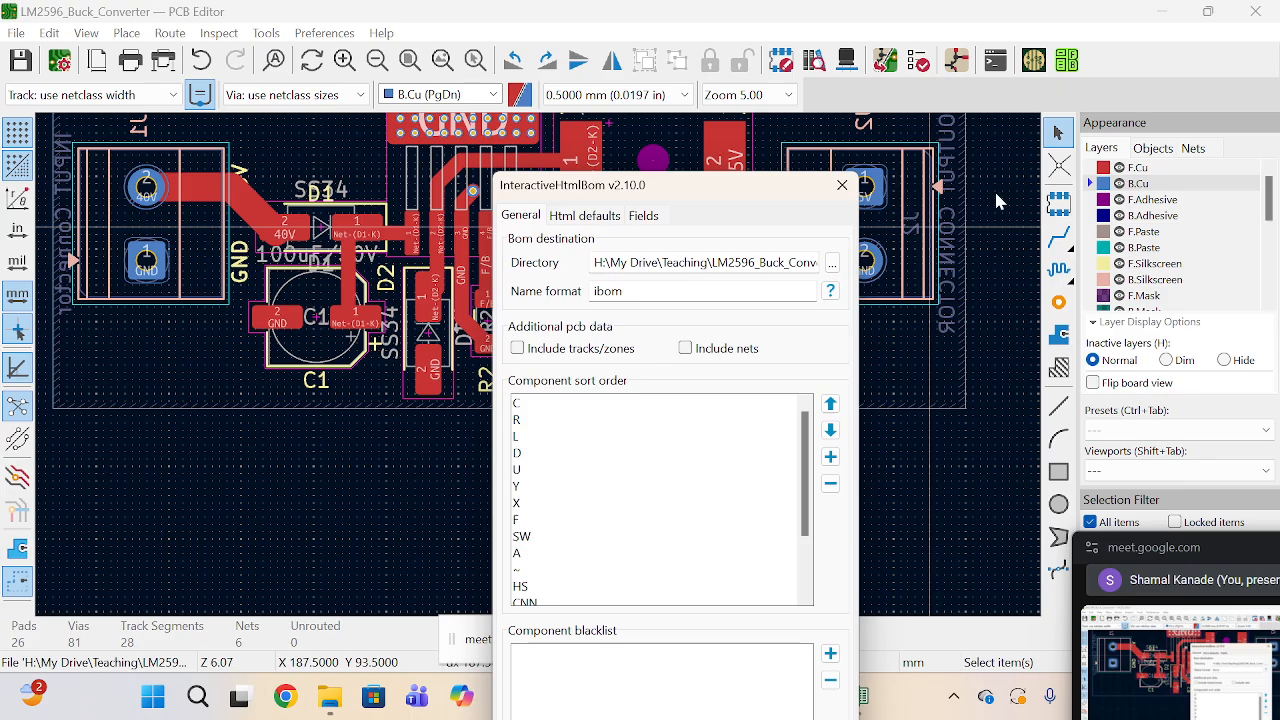
double_click(707, 291)
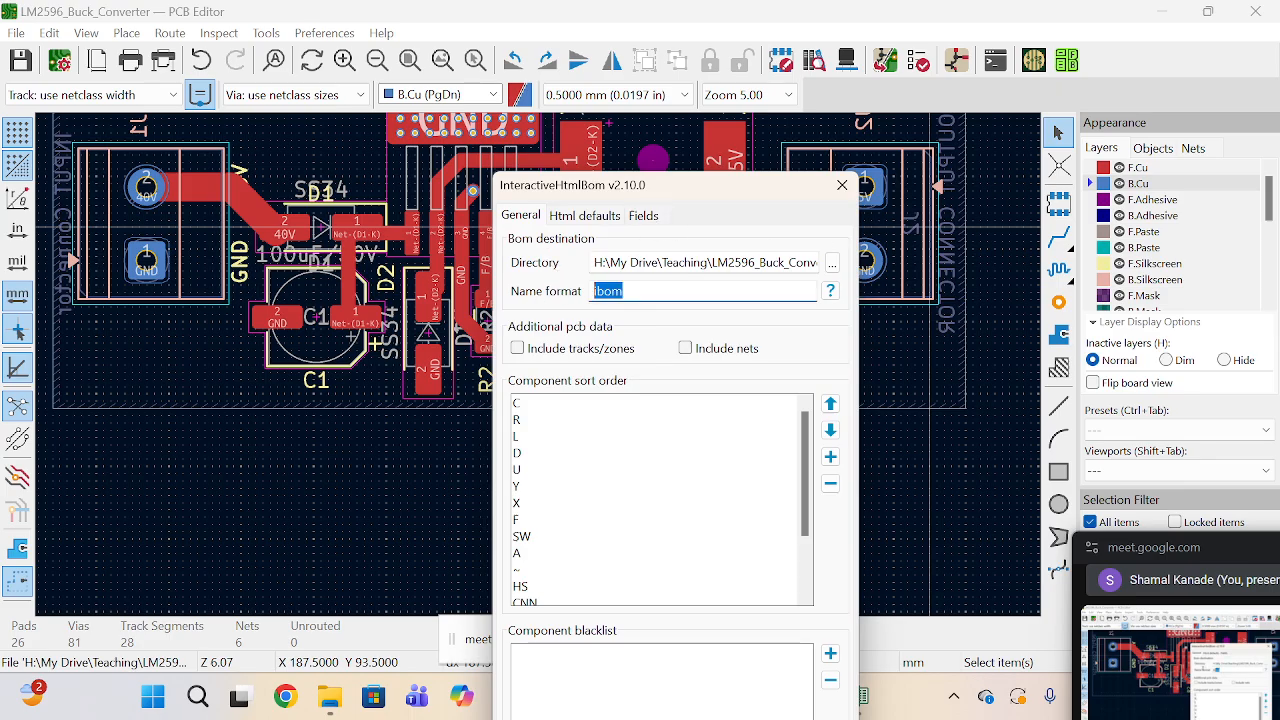
type("LM259")
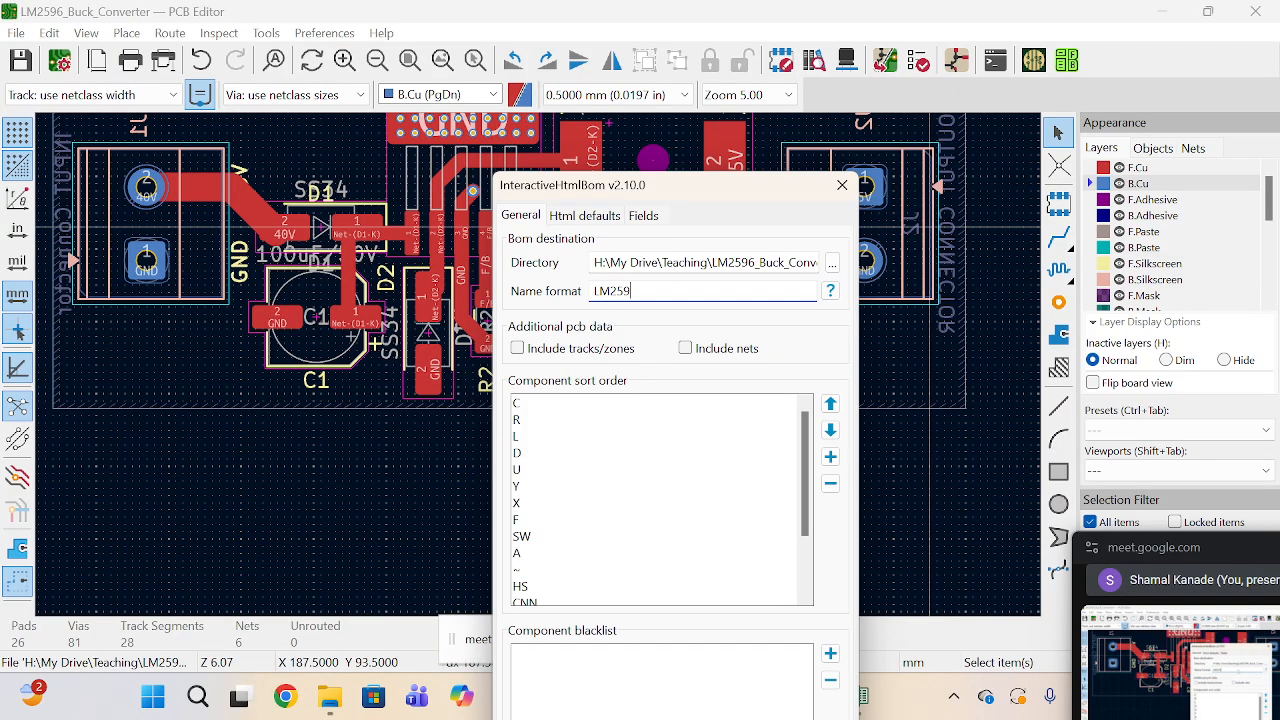
type("5")
Step: Set the BOM destination directory to the BOM folder and generate the interactive HTML BOM
left_click(831, 263)
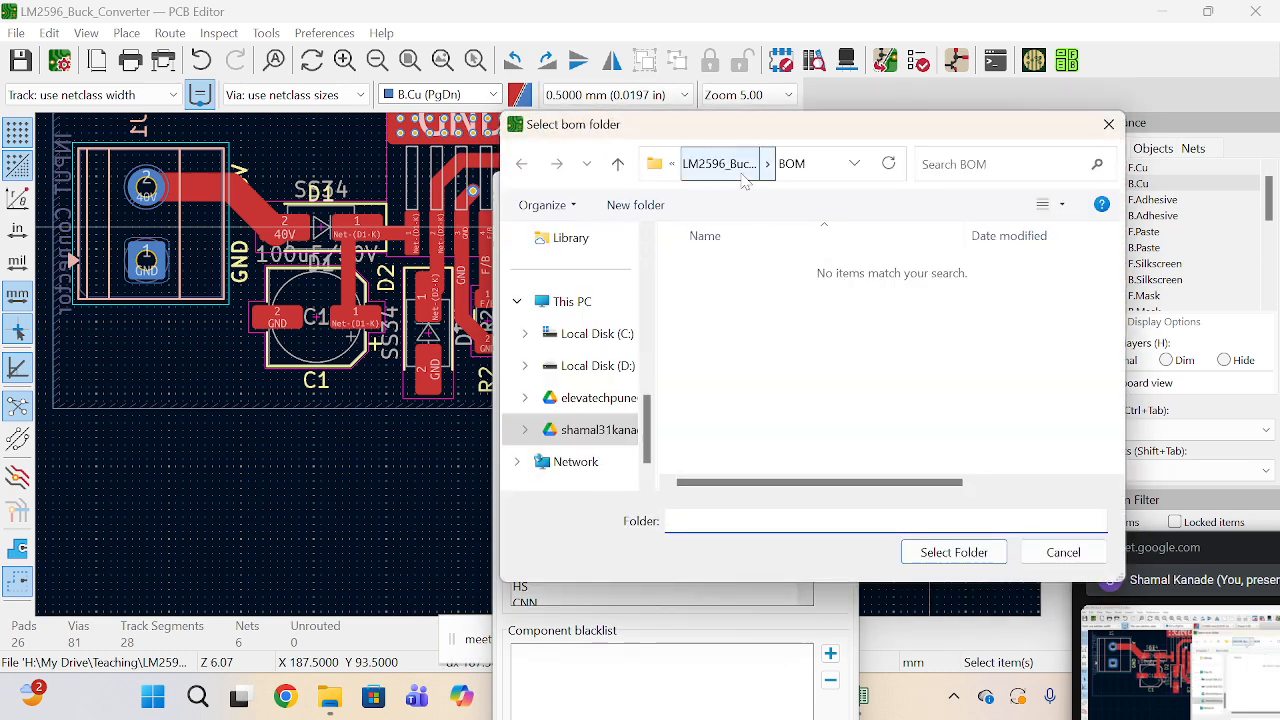
left_click(745, 168)
left_click(710, 268)
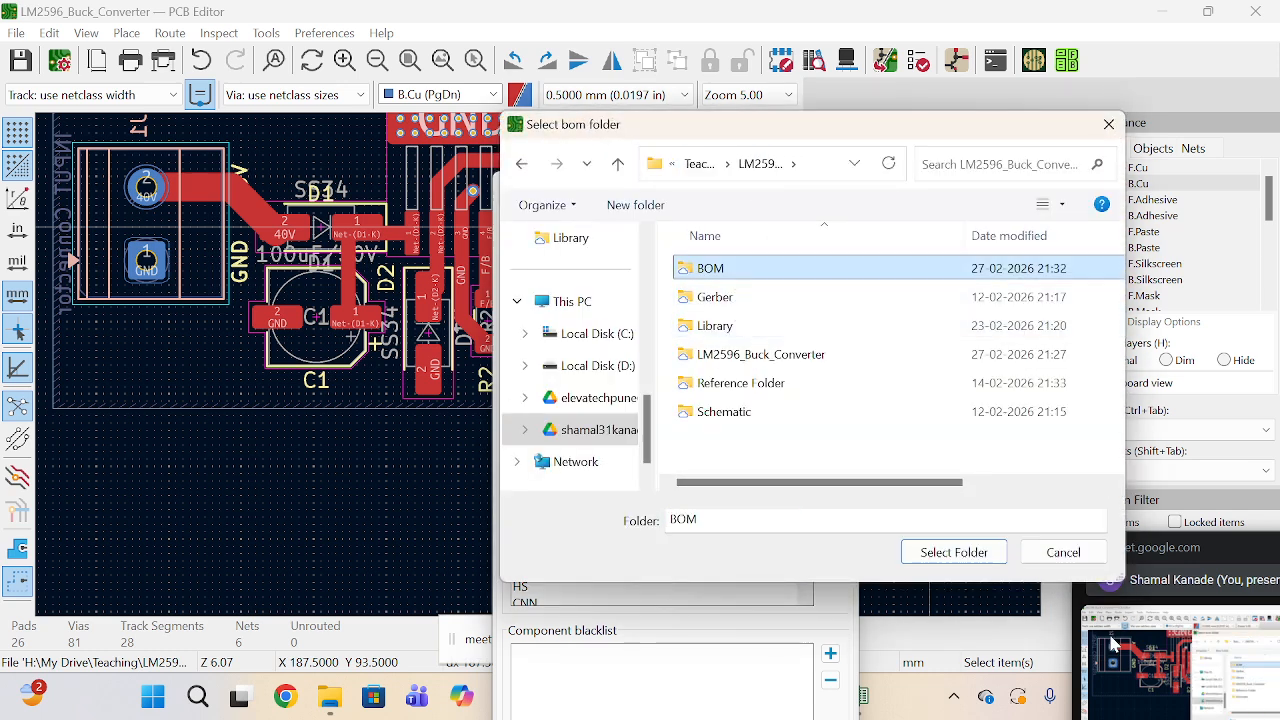
left_click(976, 558)
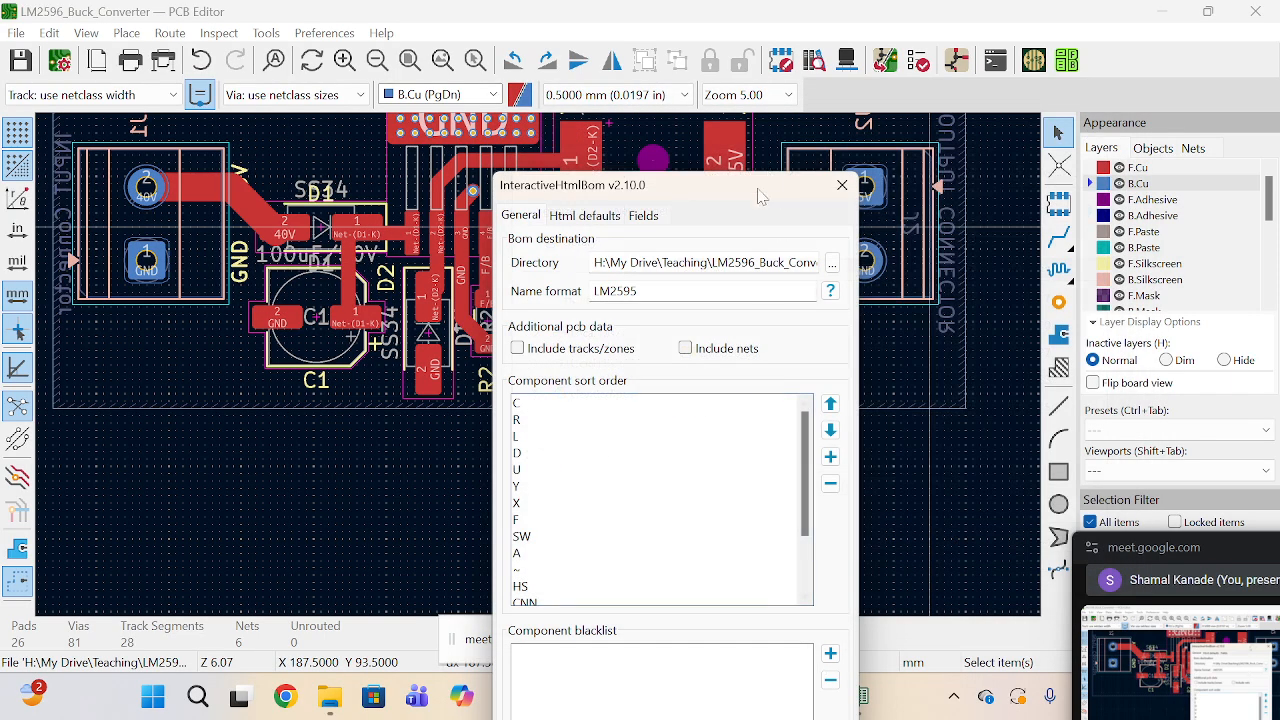
left_click_drag(756, 192, 735, 30)
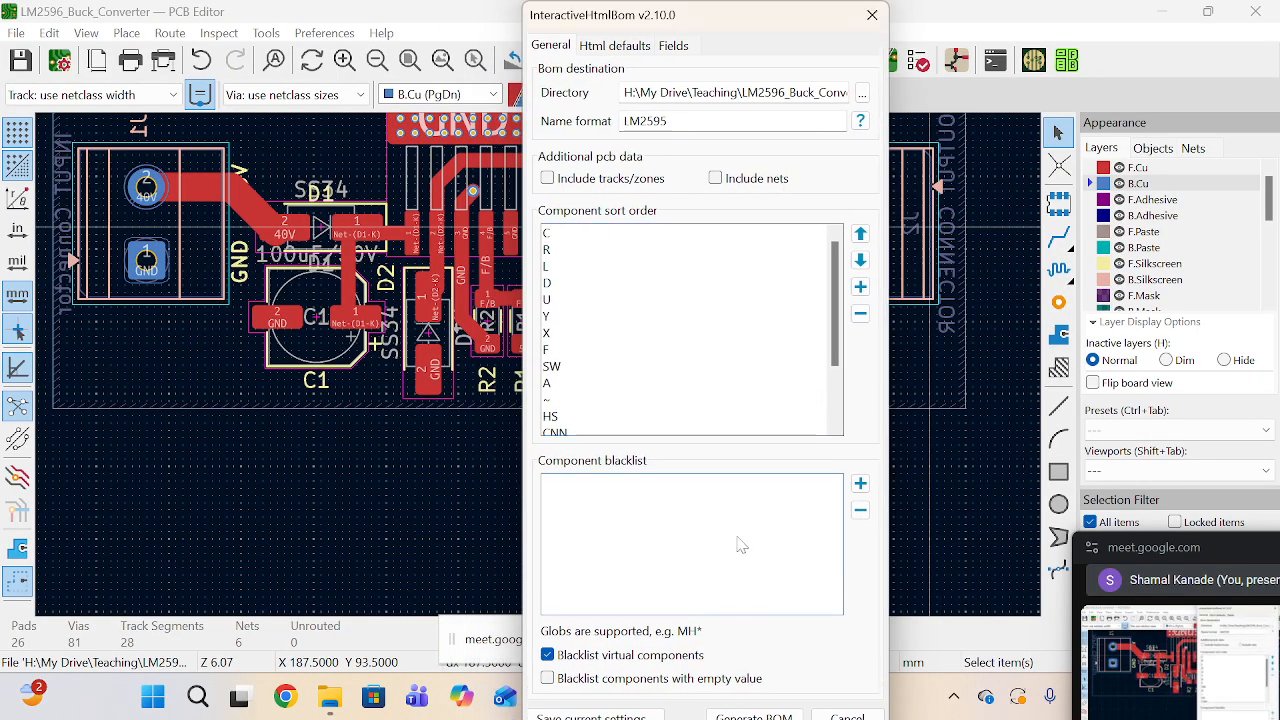
left_click(744, 708)
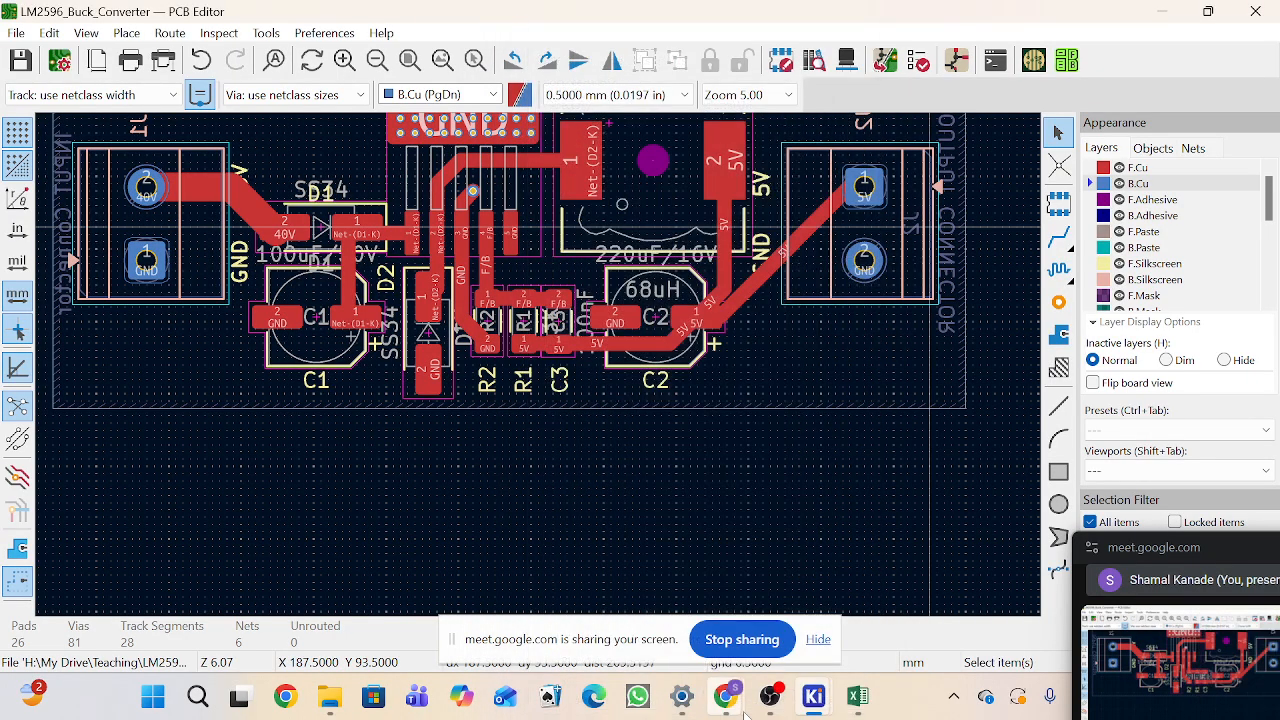
Step: Open the generated interactive HTML BOM in the browser and scroll through its component table
mouse_move(745, 713)
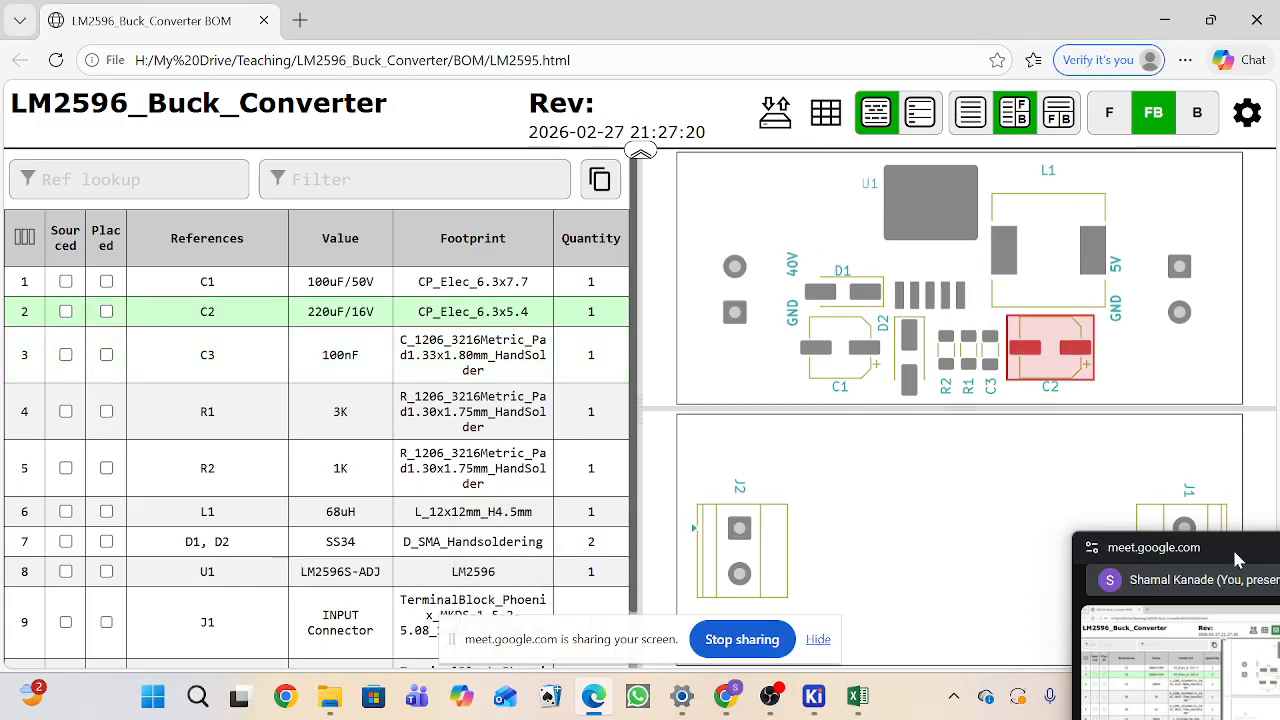
left_click_drag(1233, 550, 1240, 719)
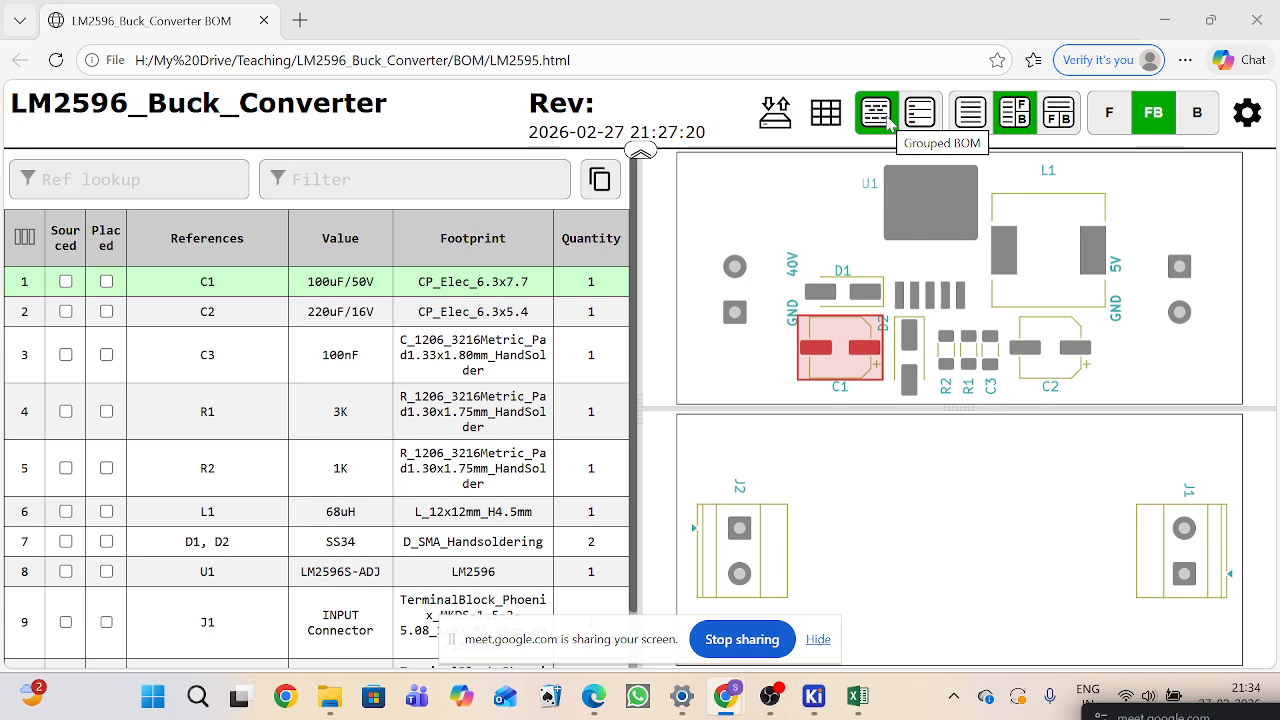
scroll(288, 443, "down", 1)
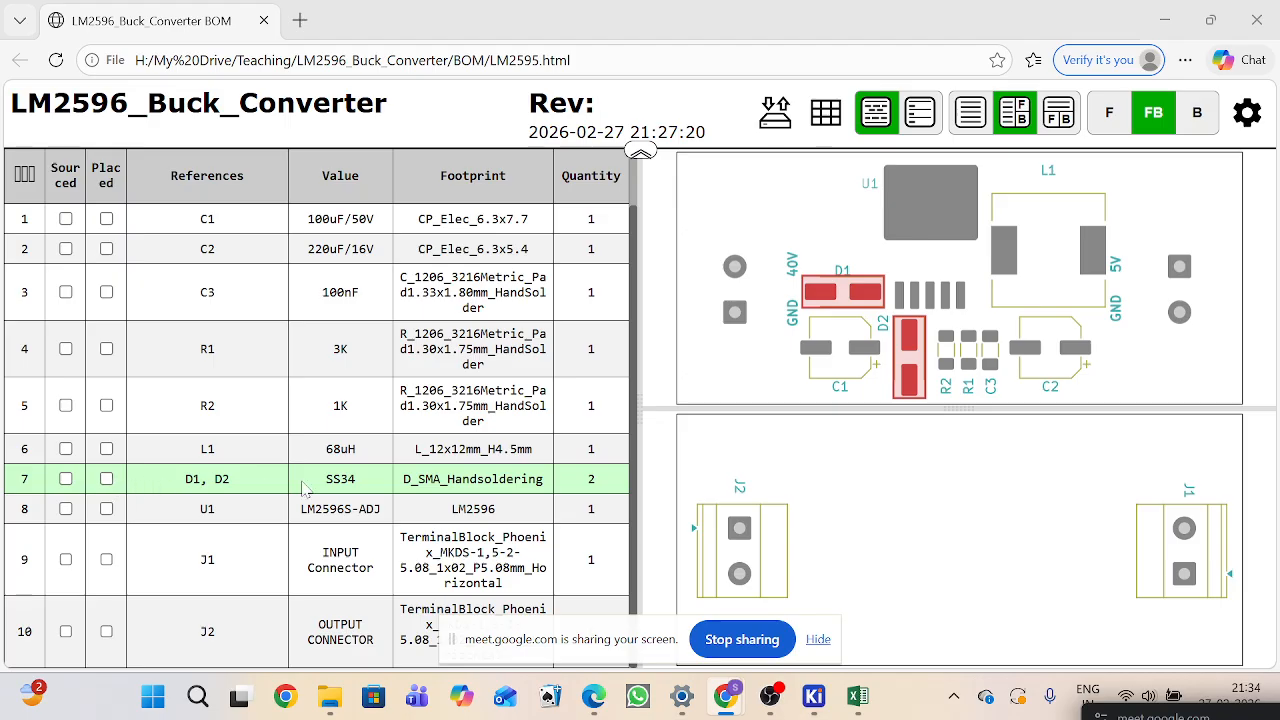
Step: Try the HTML BOM's display options: ungrouped list, BOM-only, side-by-side and stacked layouts, and front, back or both board sides
left_click(920, 116)
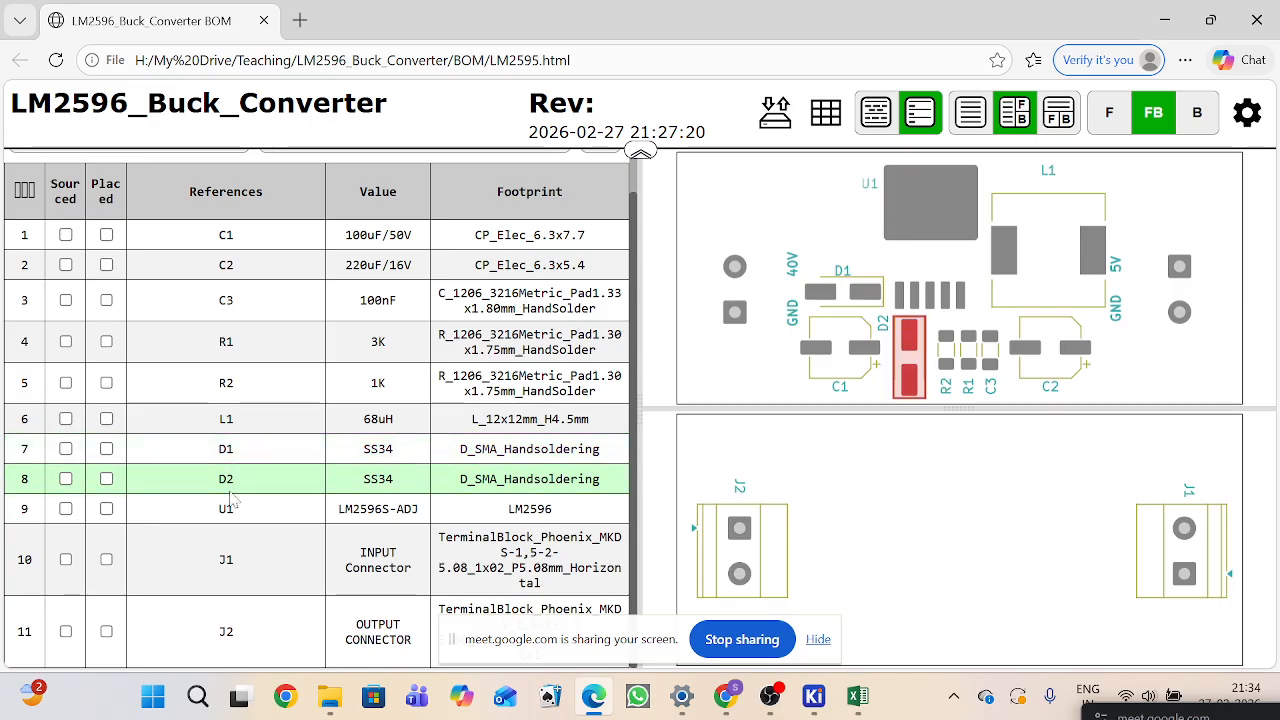
left_click(968, 113)
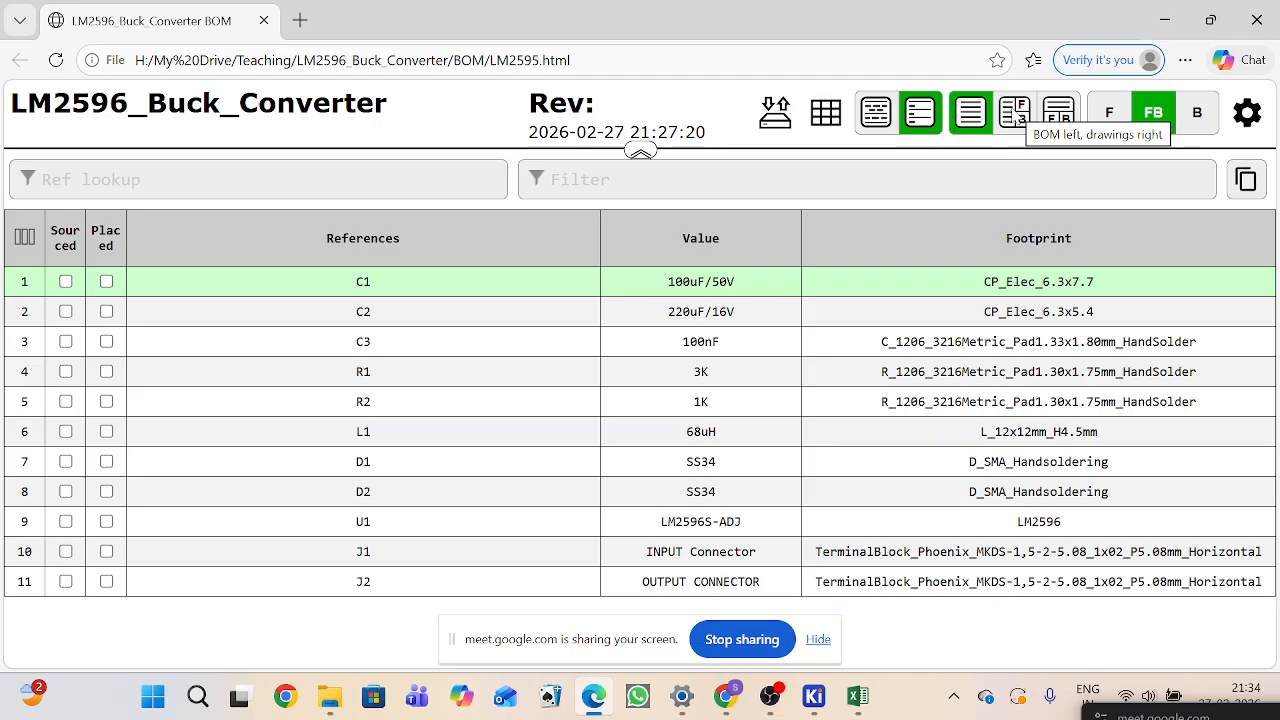
left_click(1015, 117)
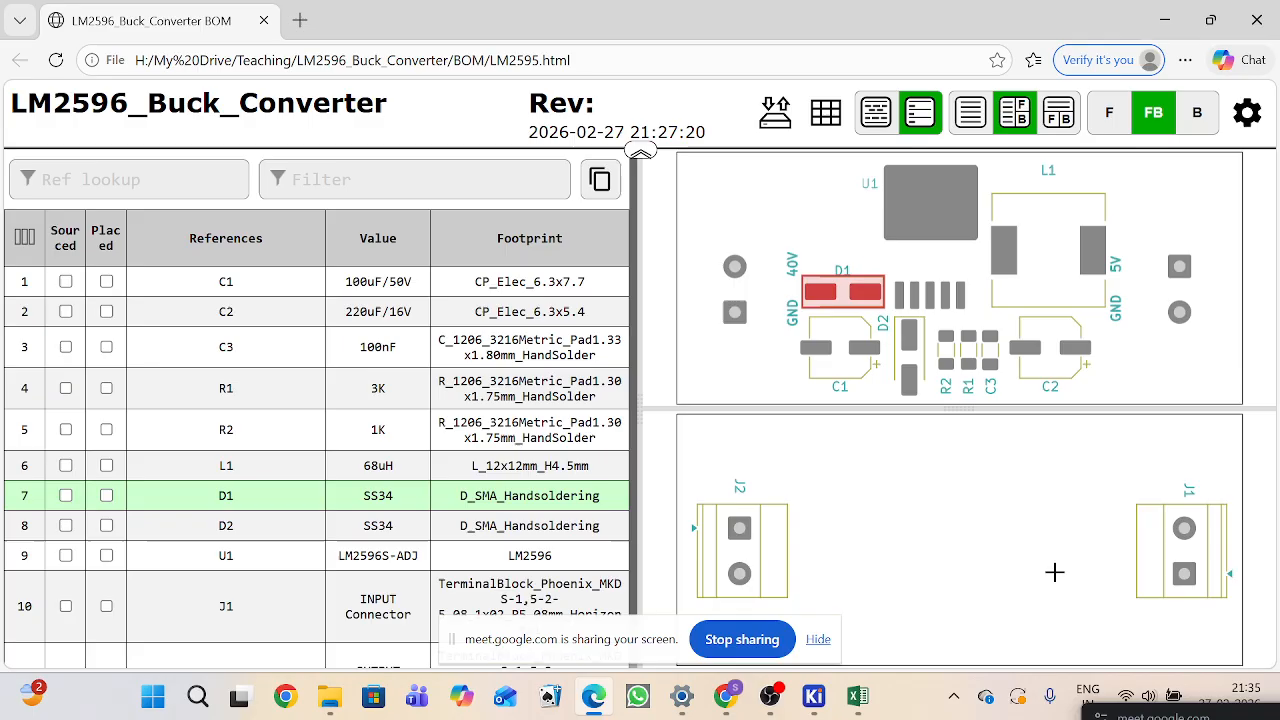
left_click(1058, 113)
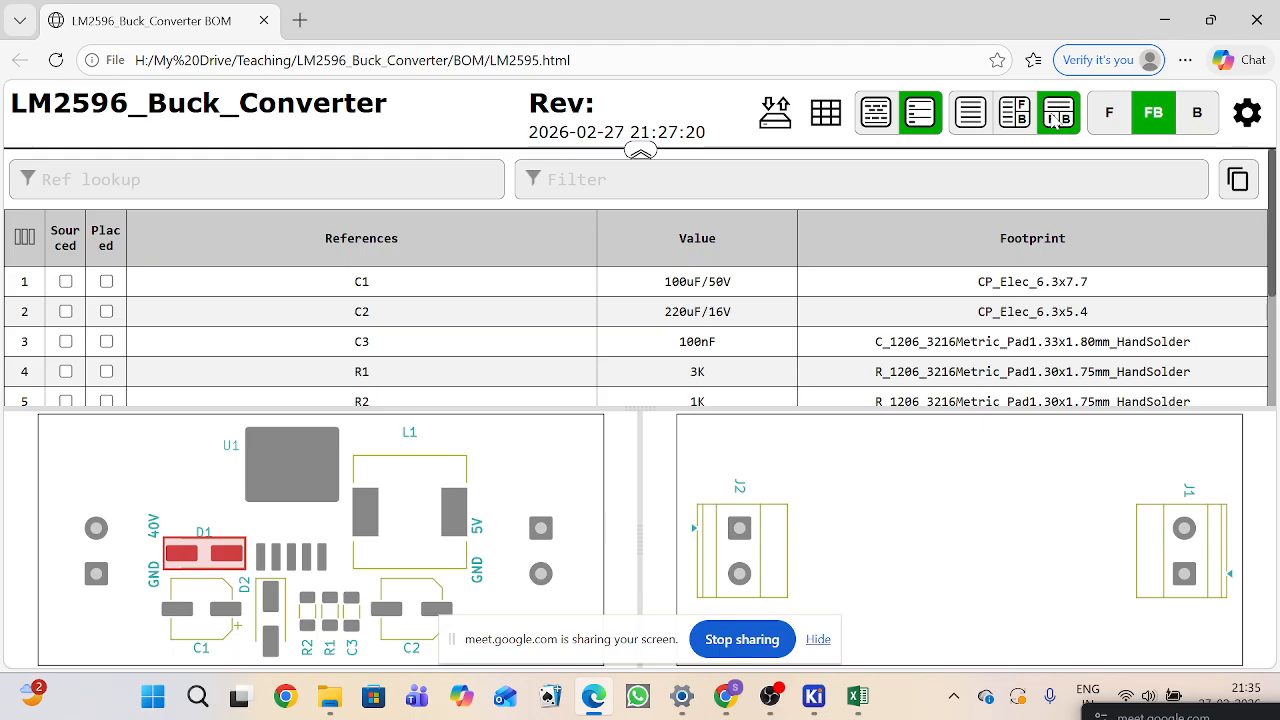
left_click(1105, 122)
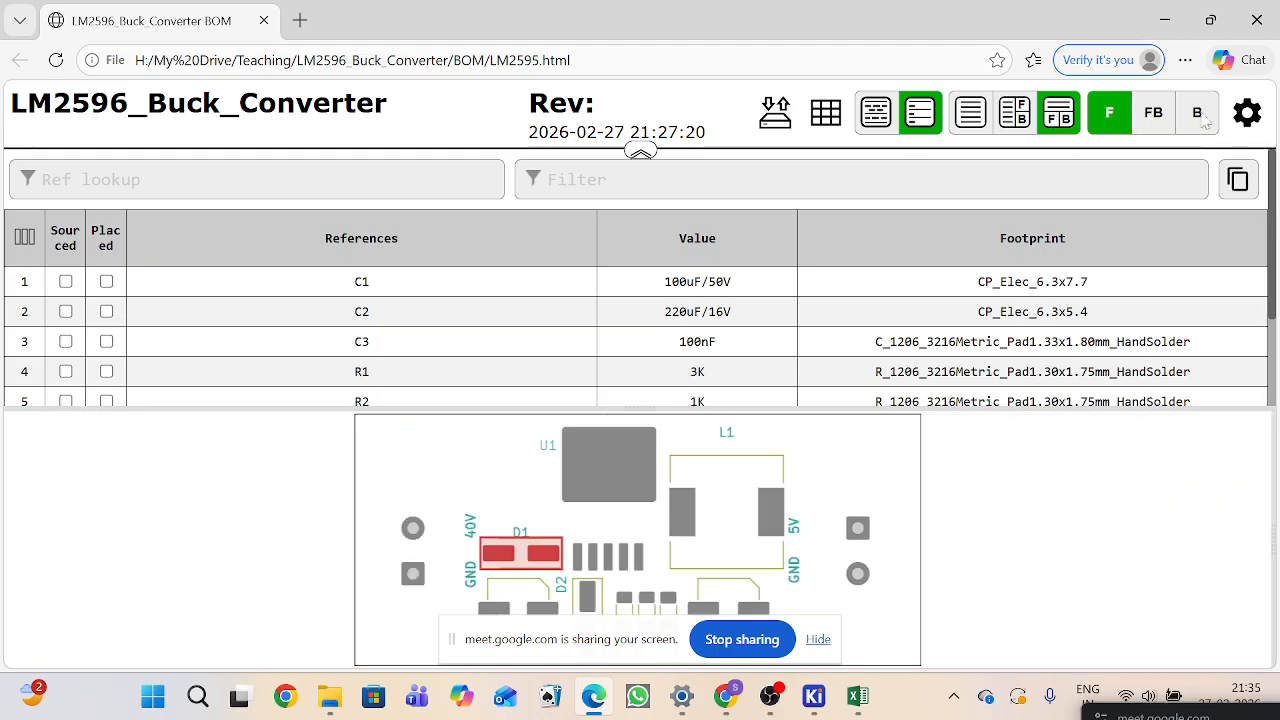
left_click(1200, 116)
left_click(1154, 116)
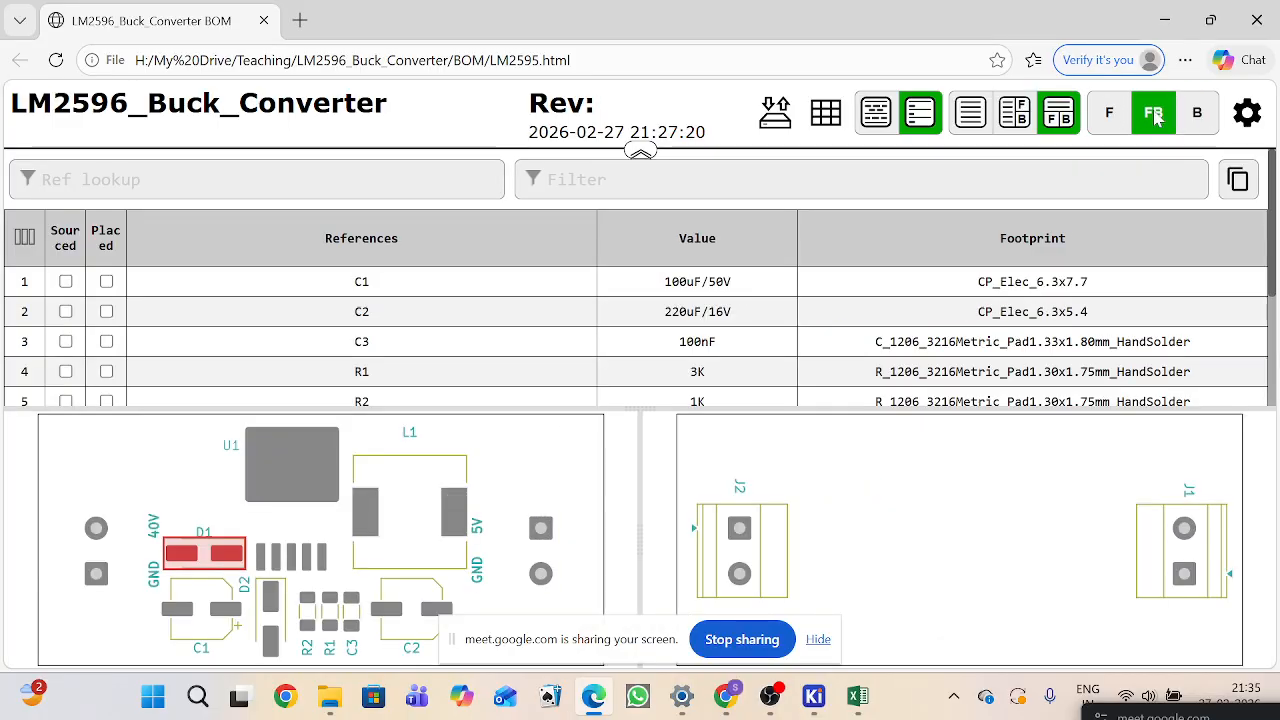
left_click(1016, 120)
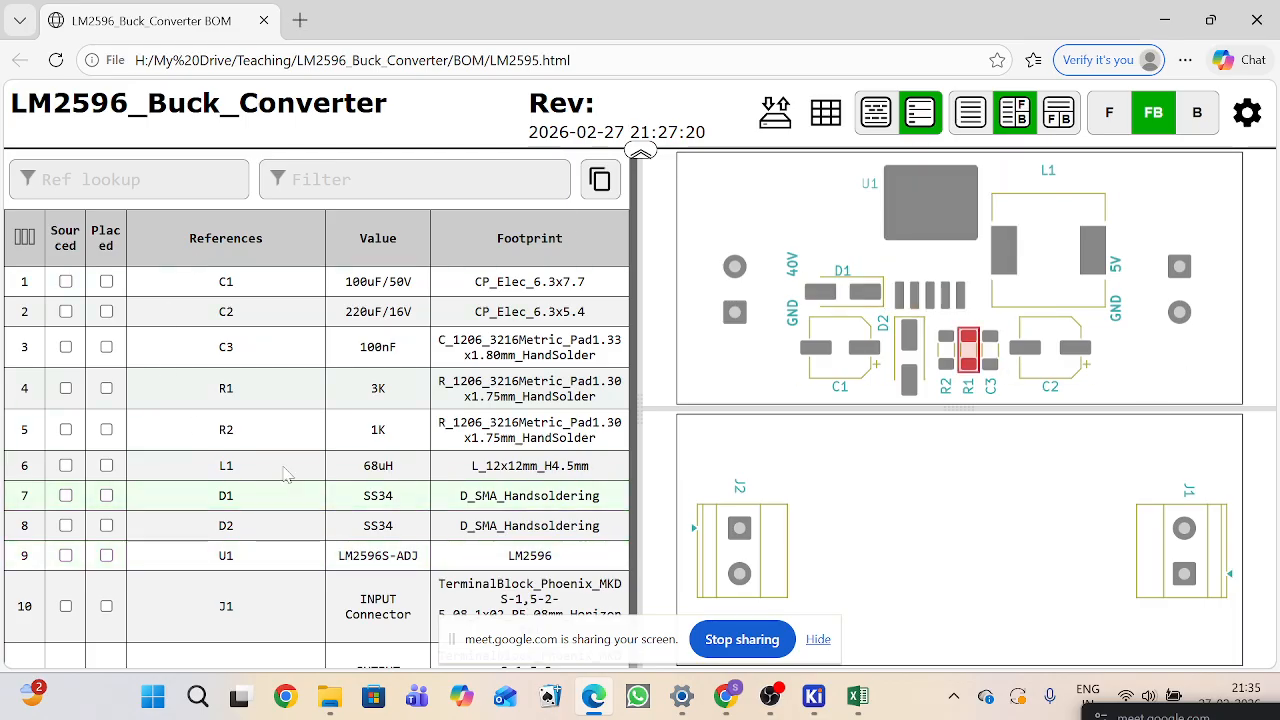
Step: Switch from the browser back to the KiCad project manager window
mouse_move(828, 706)
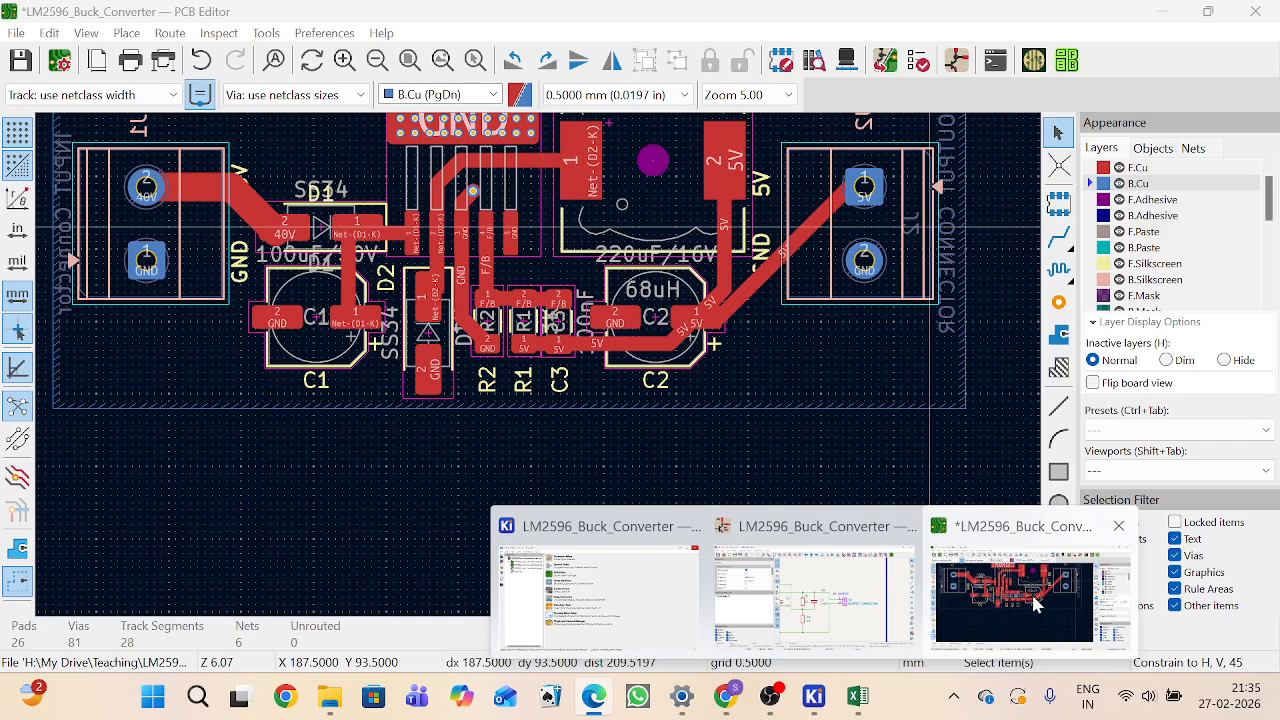
left_click(1030, 605)
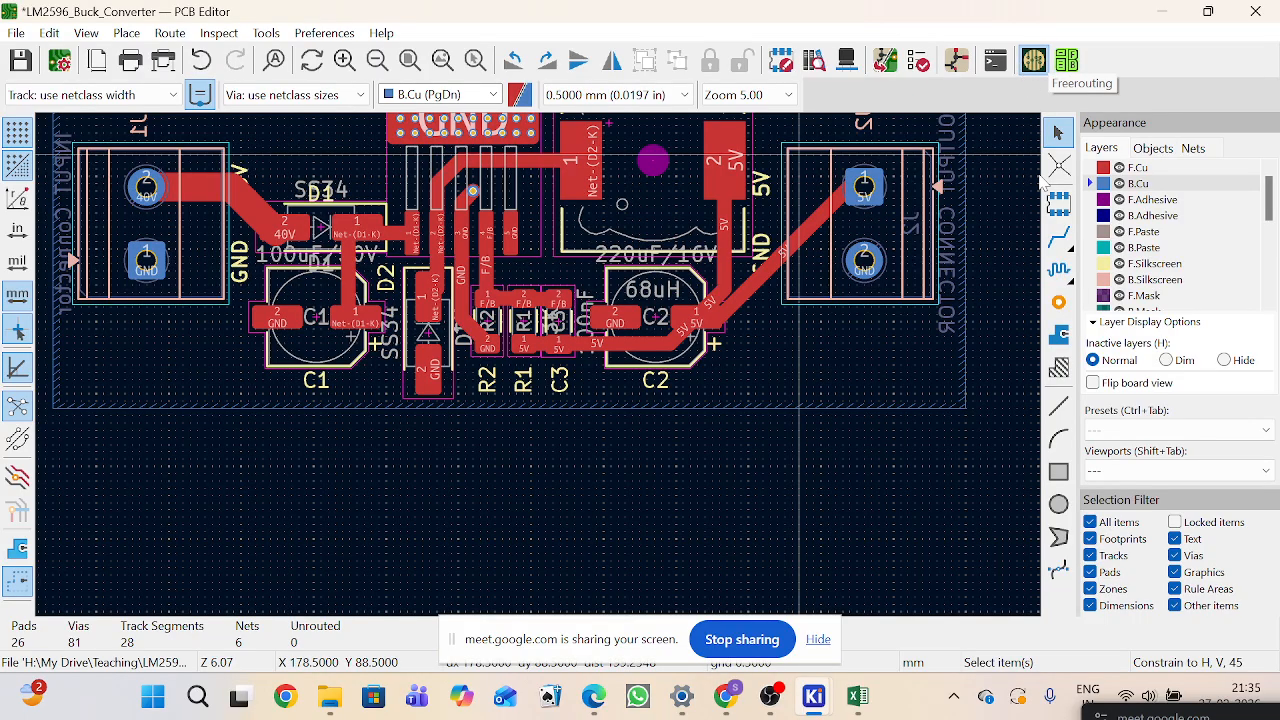
mouse_move(810, 703)
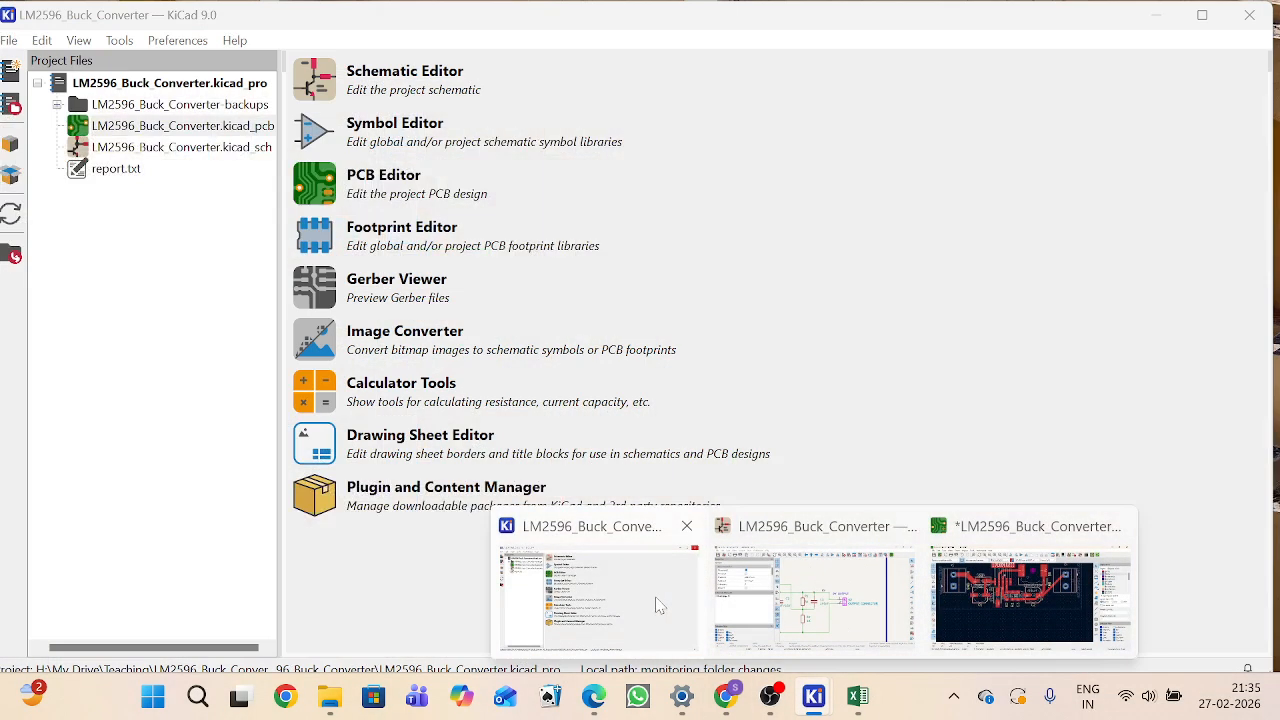
left_click(675, 575)
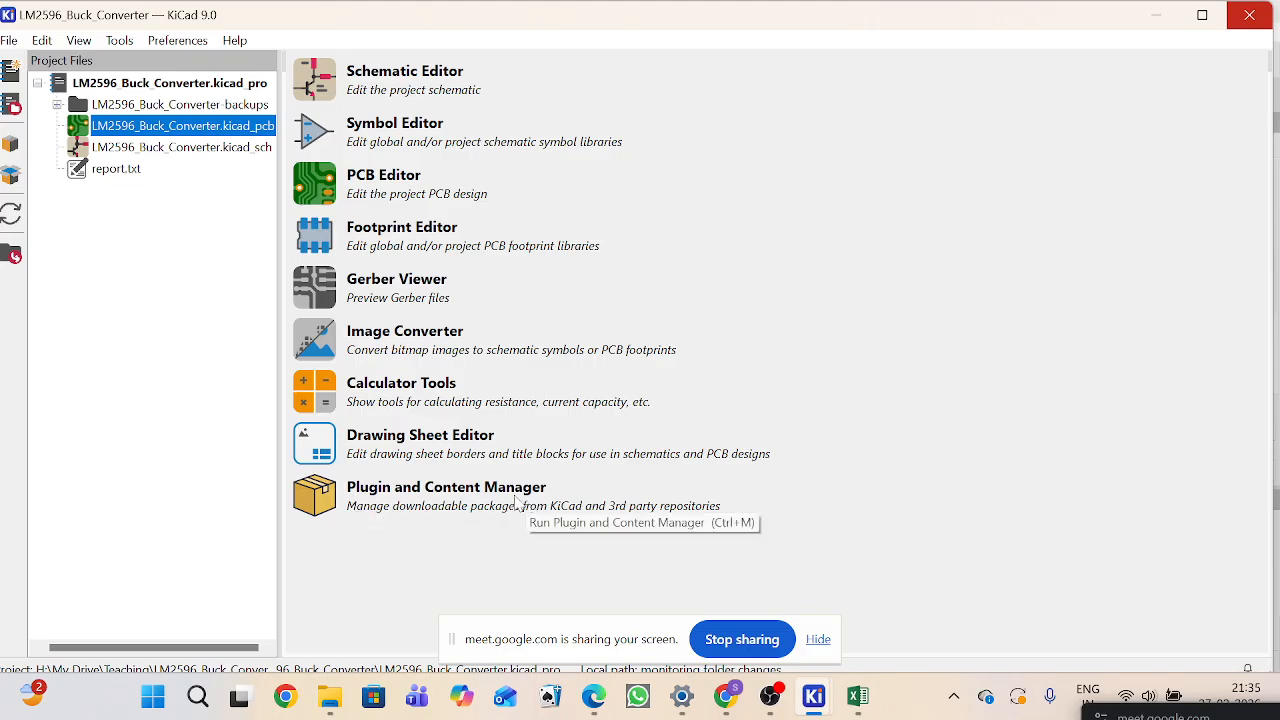
Step: Open the Plugin and Content Manager, review the installed plugins and repository list, then close it
left_click(314, 496)
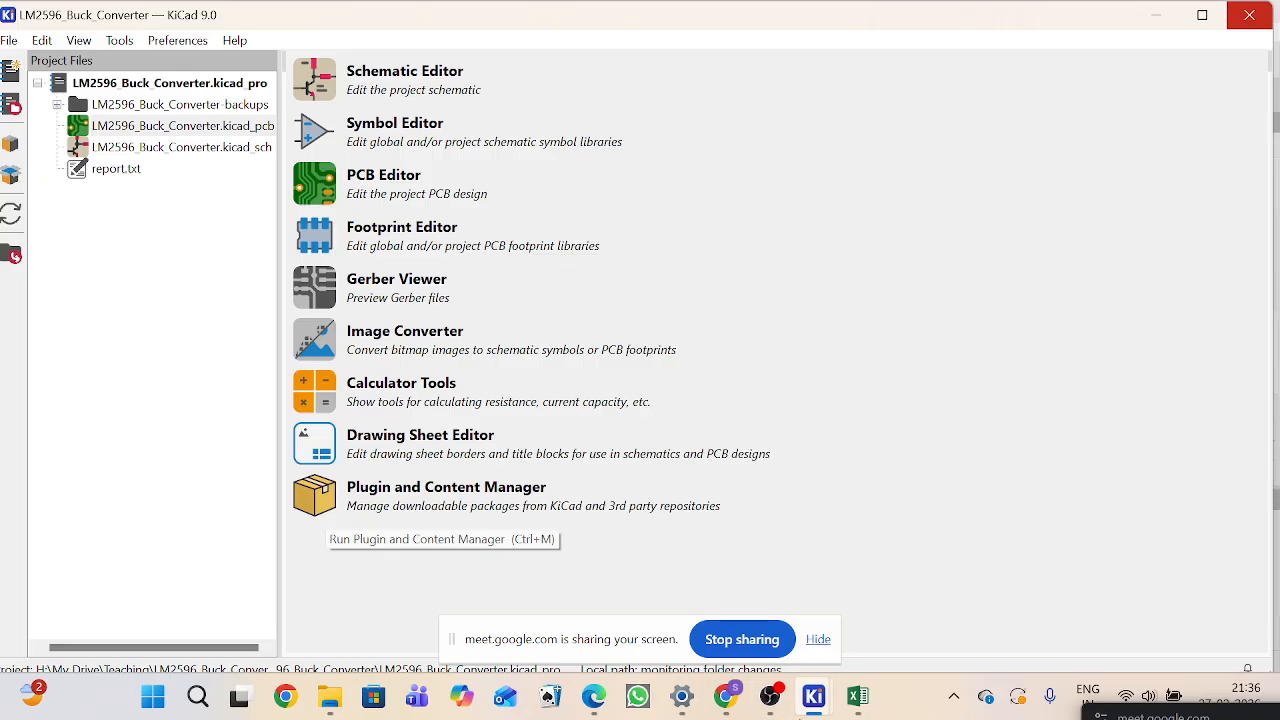
mouse_move(858, 700)
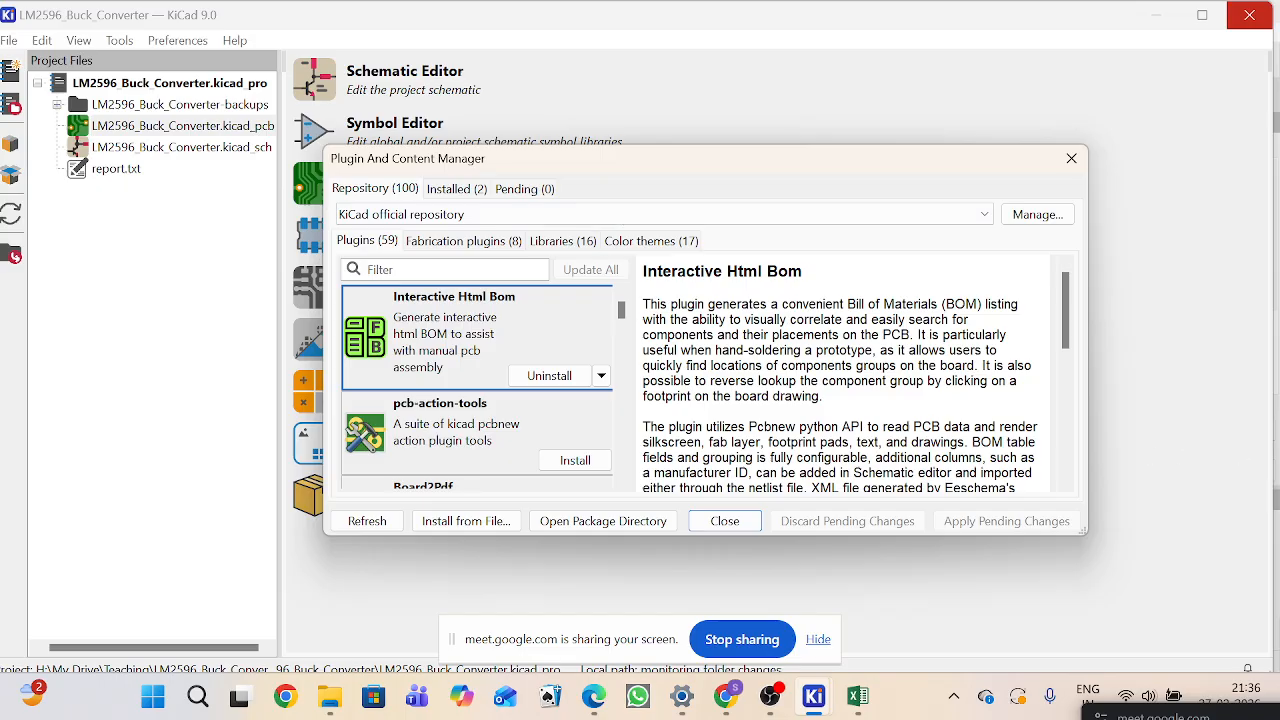
left_click(456, 188)
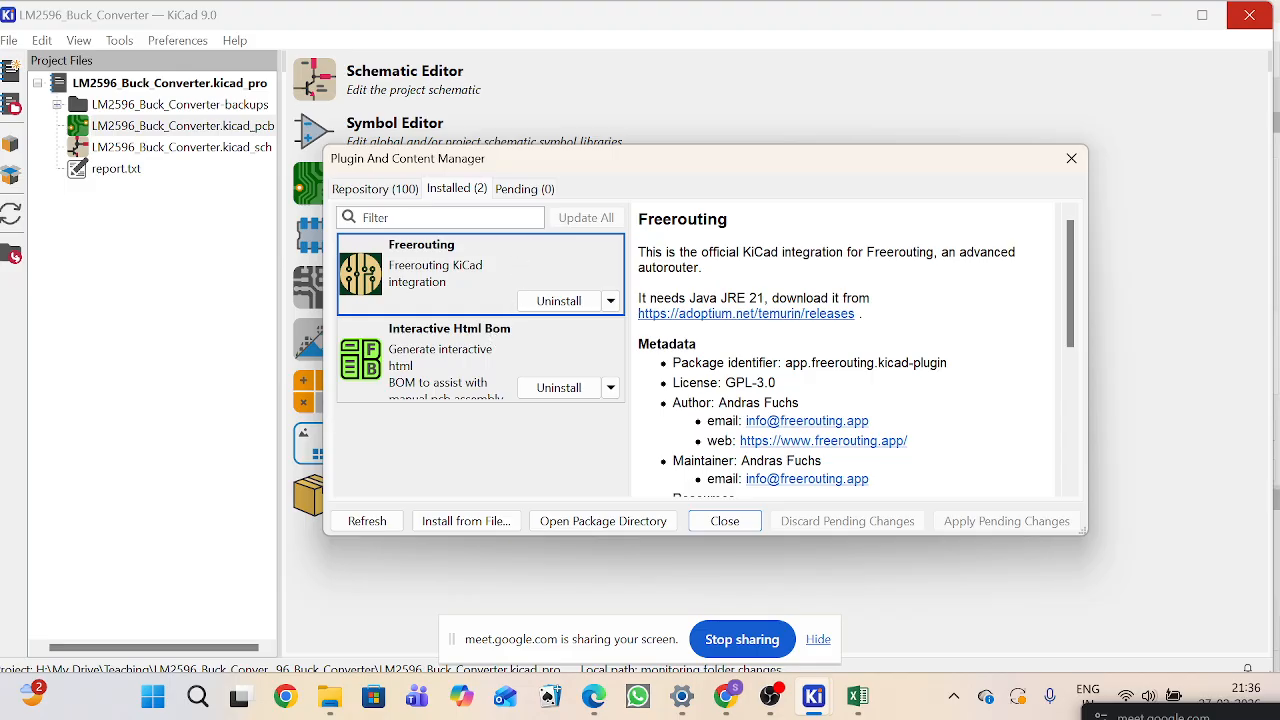
left_click(396, 192)
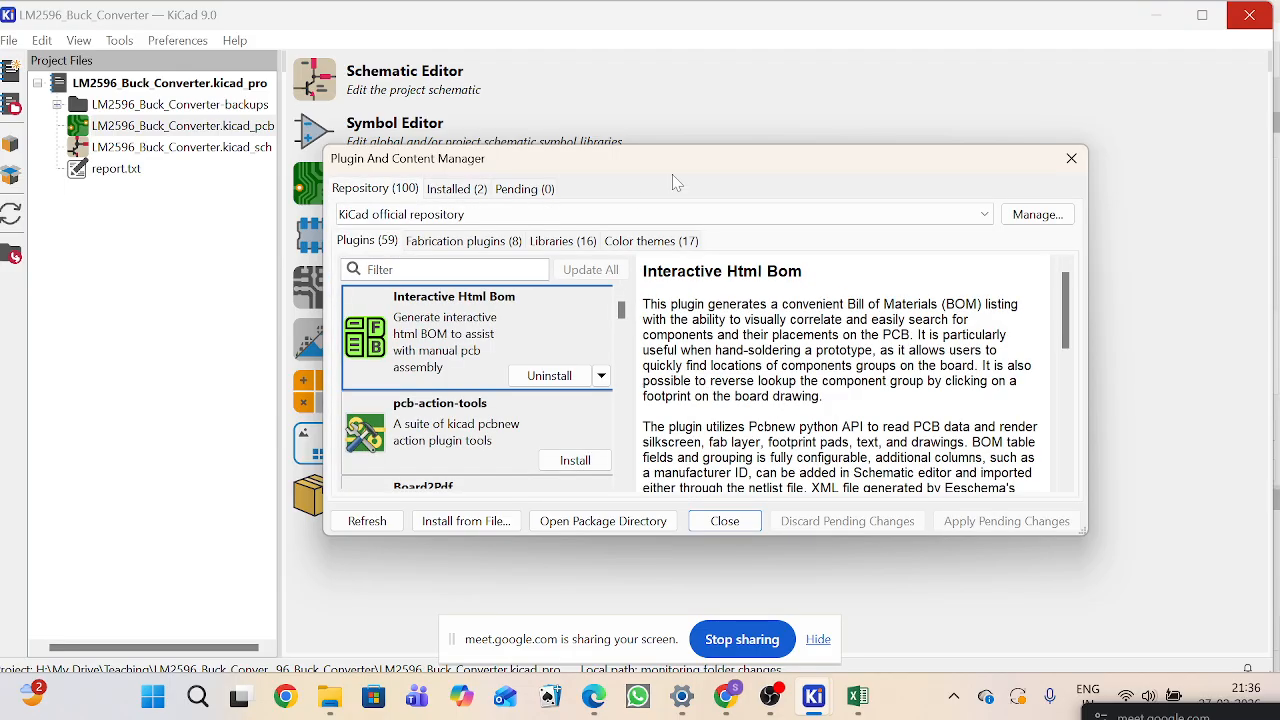
left_click(1071, 158)
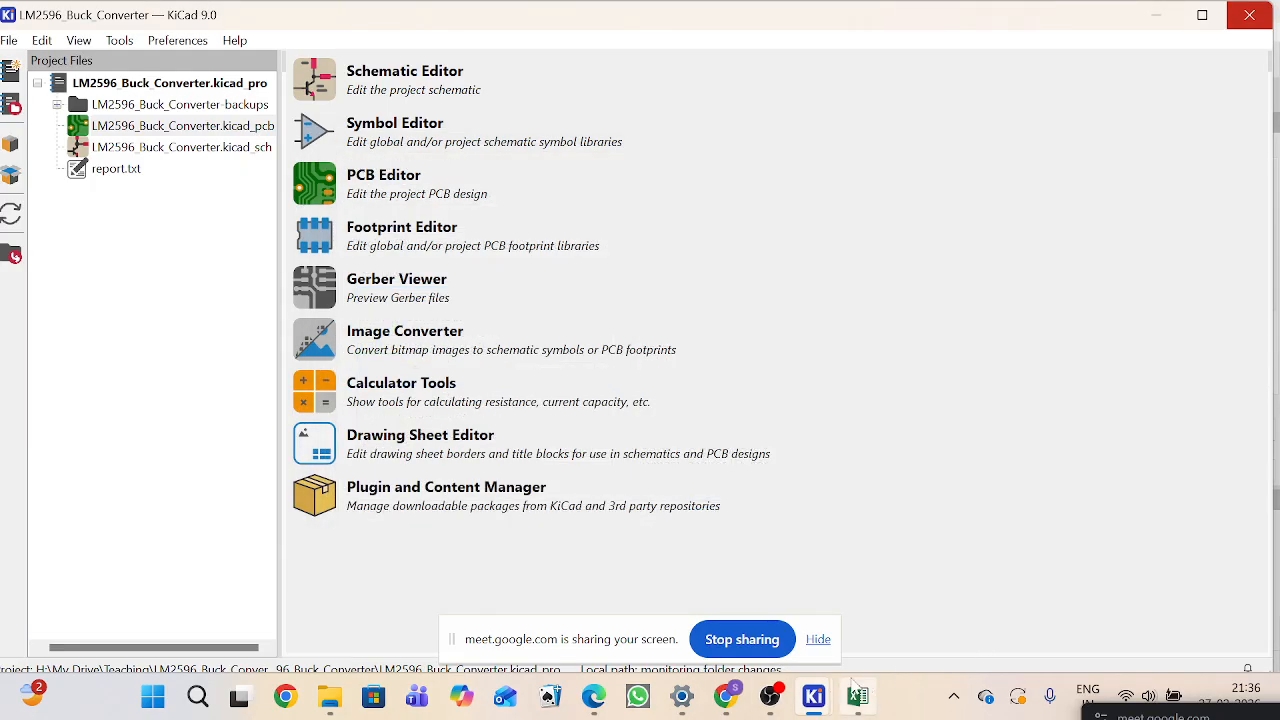
Step: Review the BOM folder's exported files in File Explorer and return to the PCB Editor
left_click(318, 704)
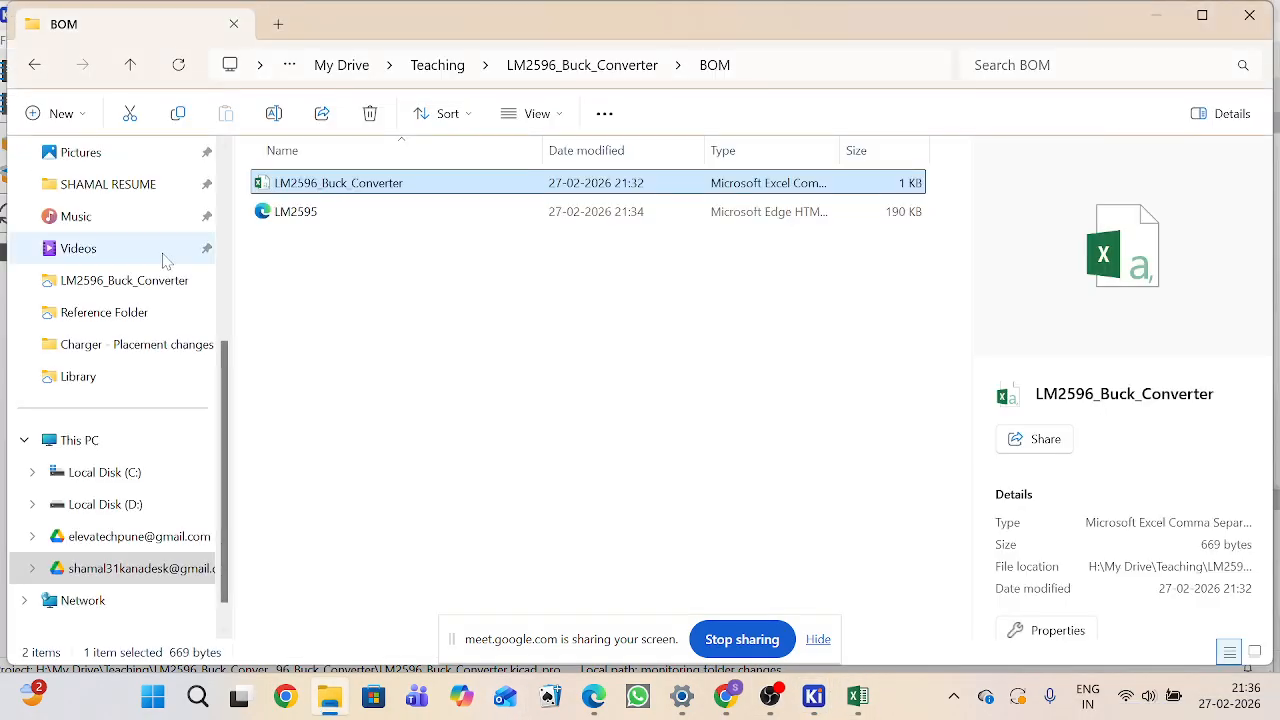
left_click(417, 383)
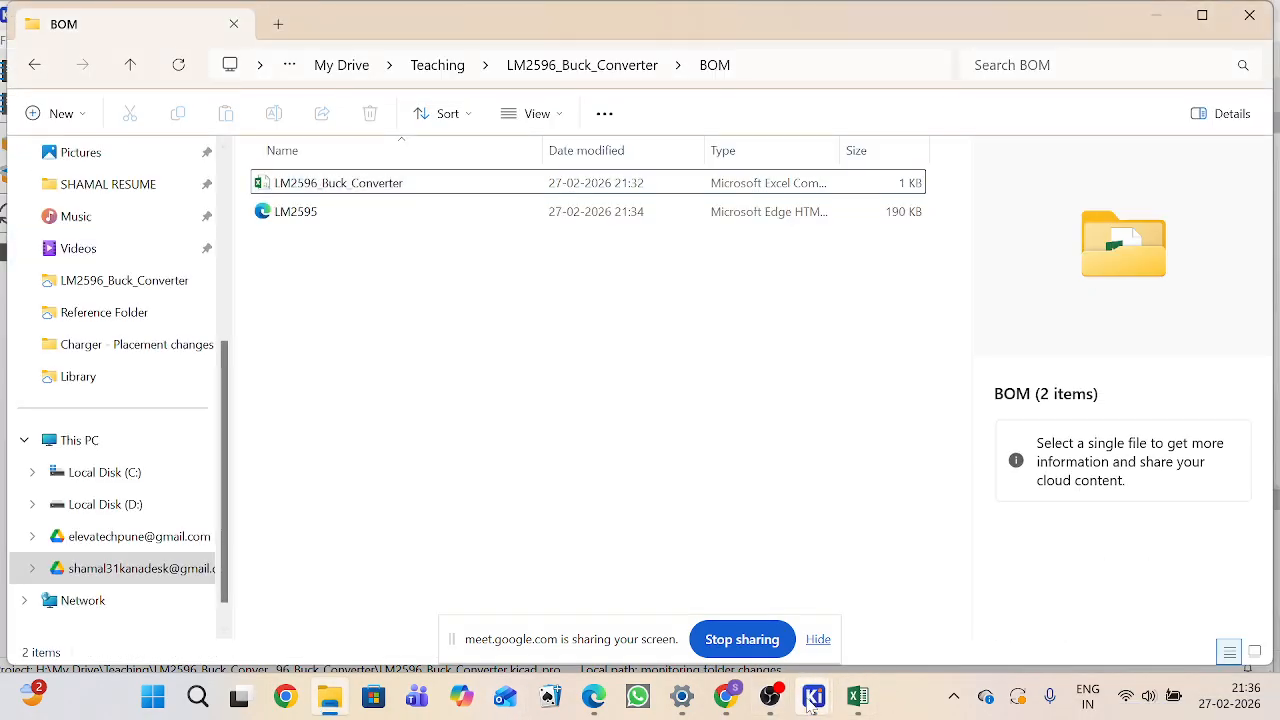
mouse_move(814, 700)
left_click(1047, 588)
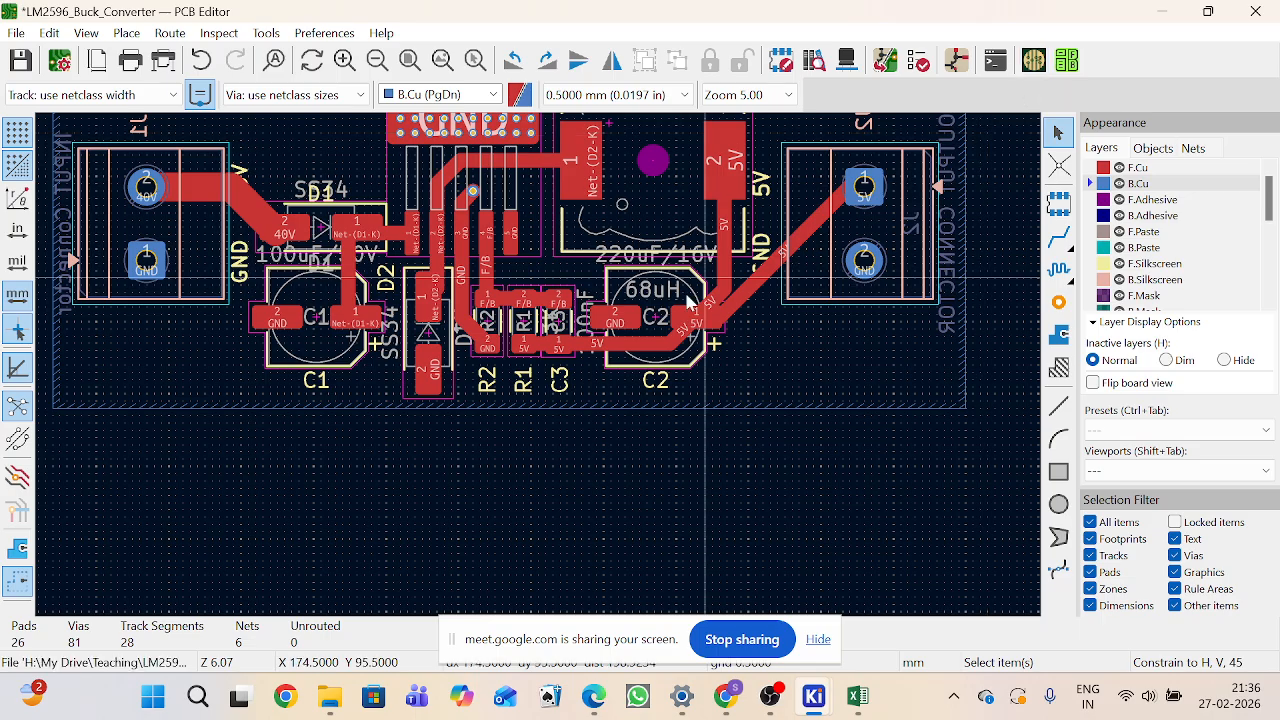
Step: Delete the two tracks running from U1's Net-(D2-K) pin toward L1 and D2
scroll(540, 373, "down", 4)
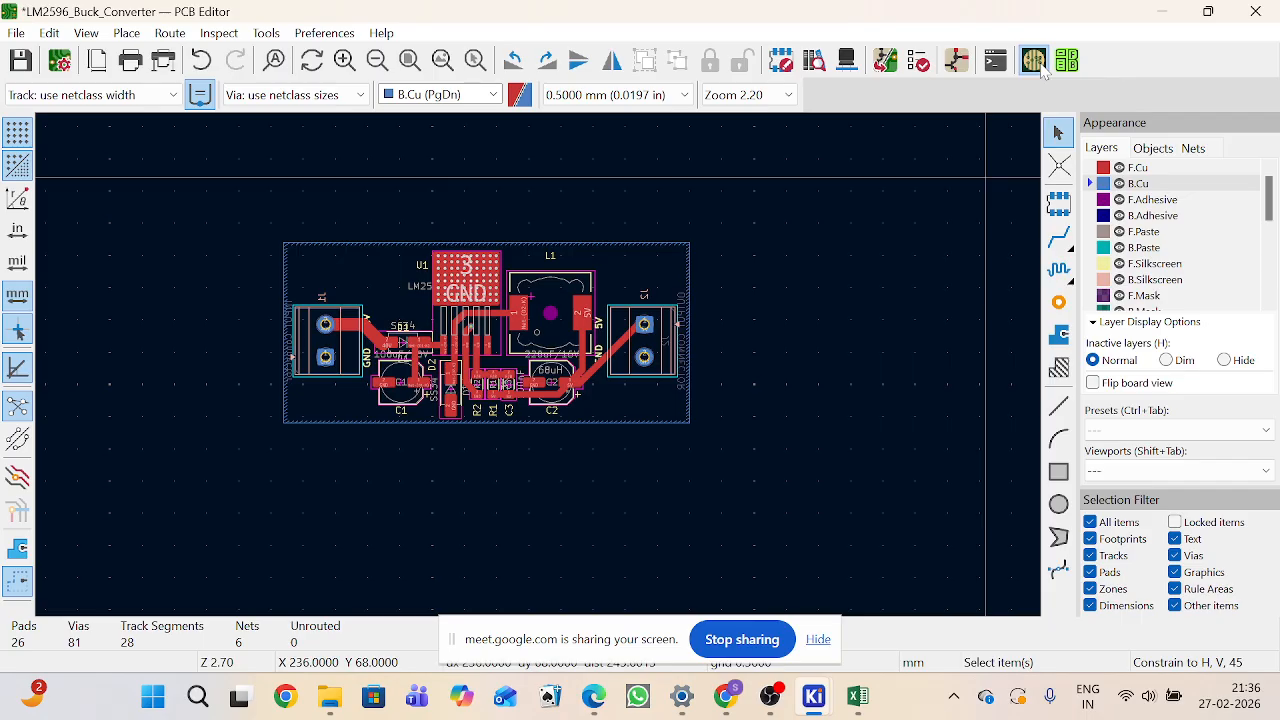
scroll(436, 322, "up", 4)
scroll(540, 372, "down", 3)
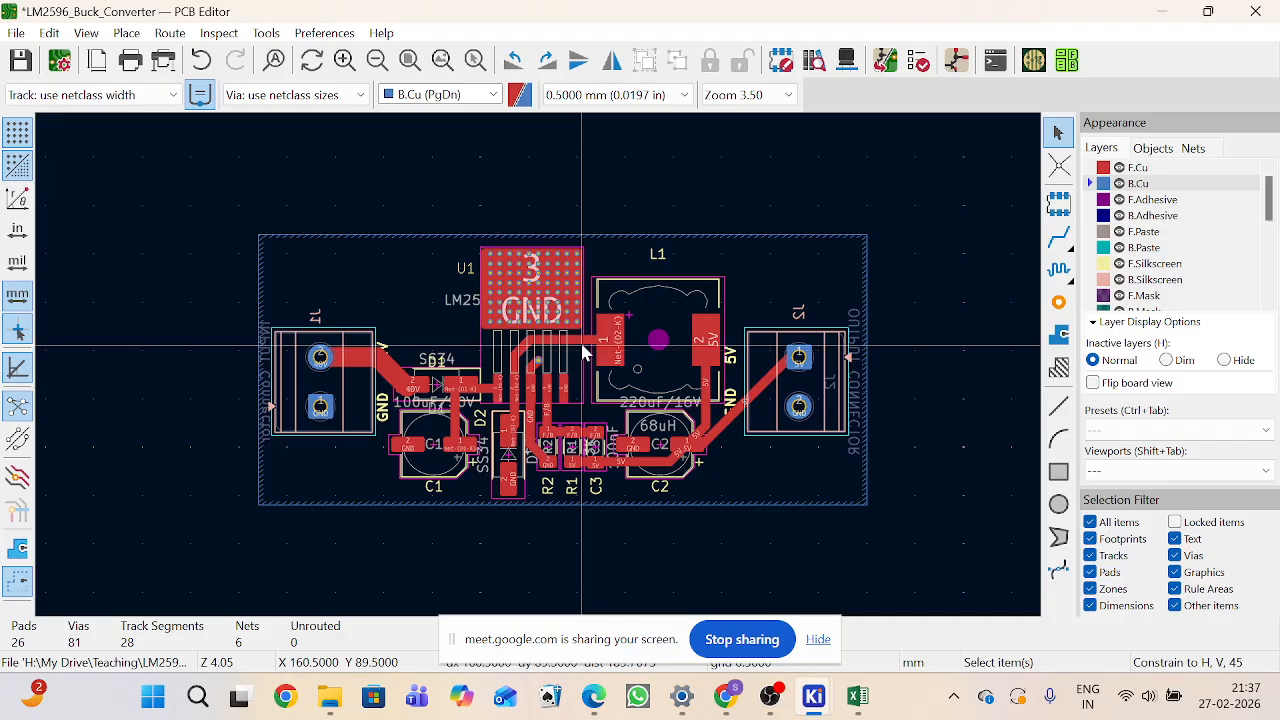
scroll(585, 352, "up", 3)
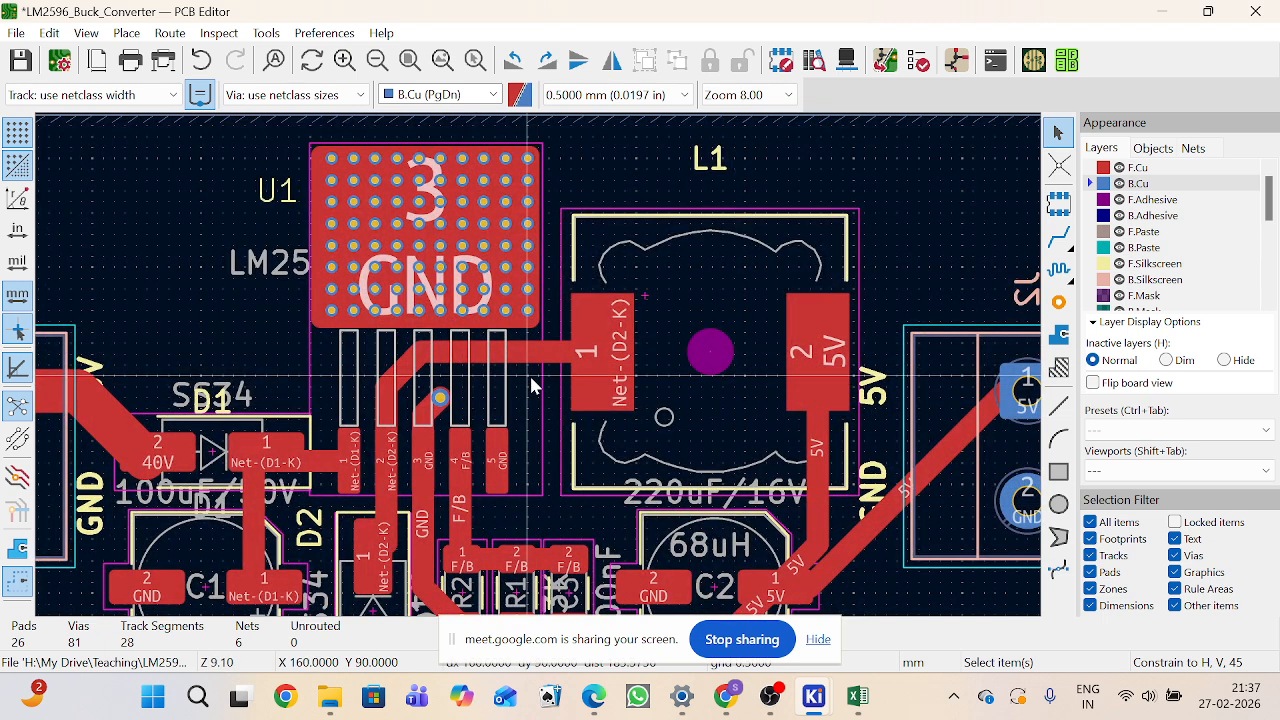
left_click(525, 353)
key("Delete")
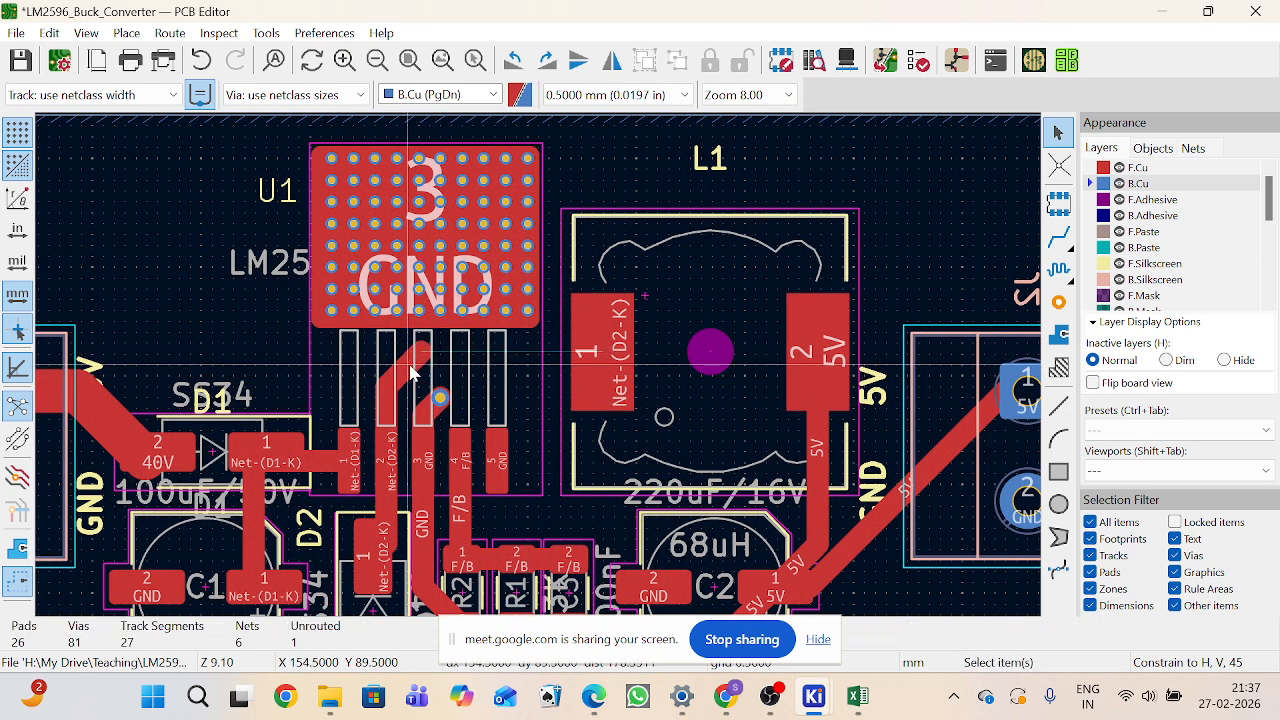
left_click(384, 440)
key("Delete")
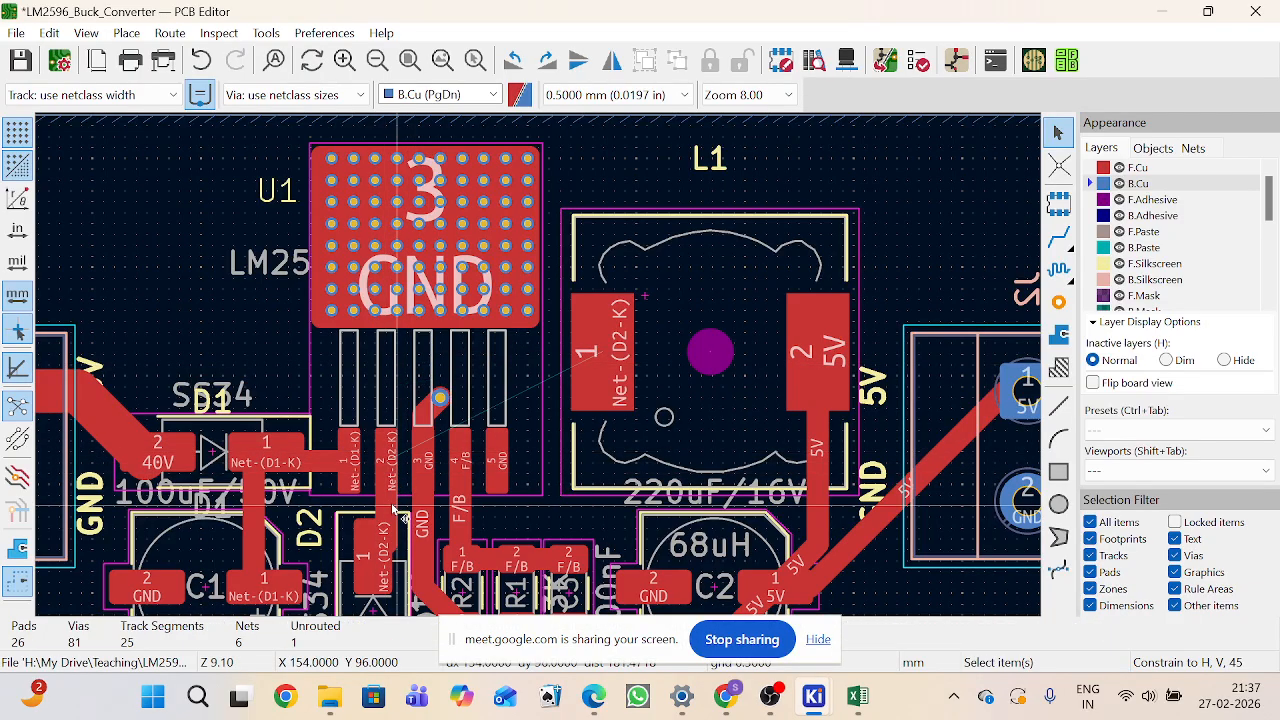
Step: Box-select and delete the tracks around D2, the feedback resistors R1, R2, C3 and capacitor C2
left_click(393, 481)
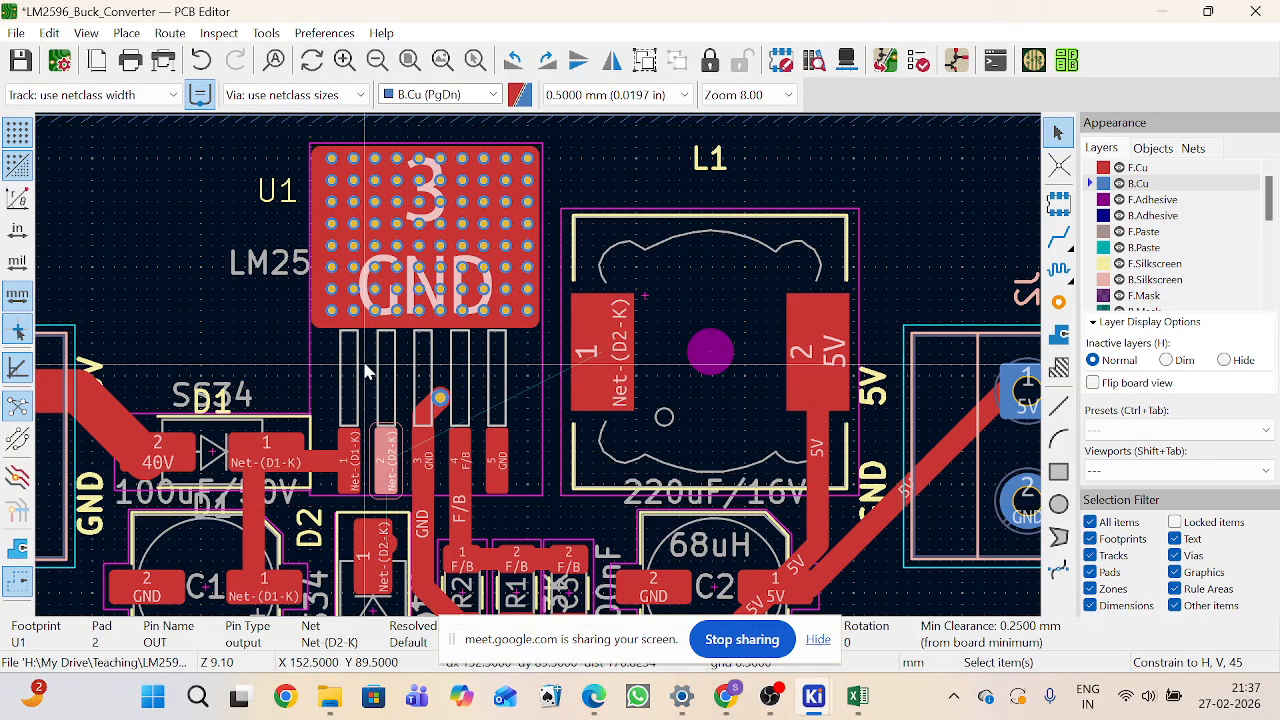
scroll(538, 370, "down", 2)
left_click_drag(685, 443, 673, 421)
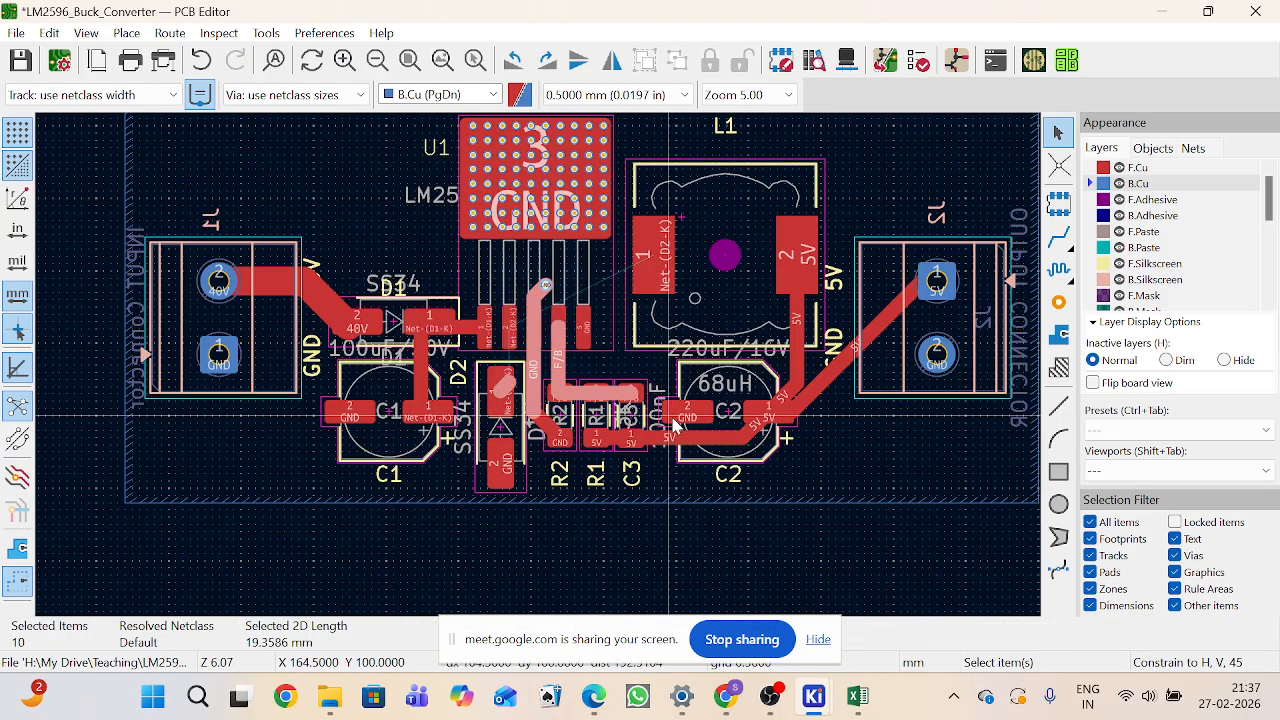
key("Delete")
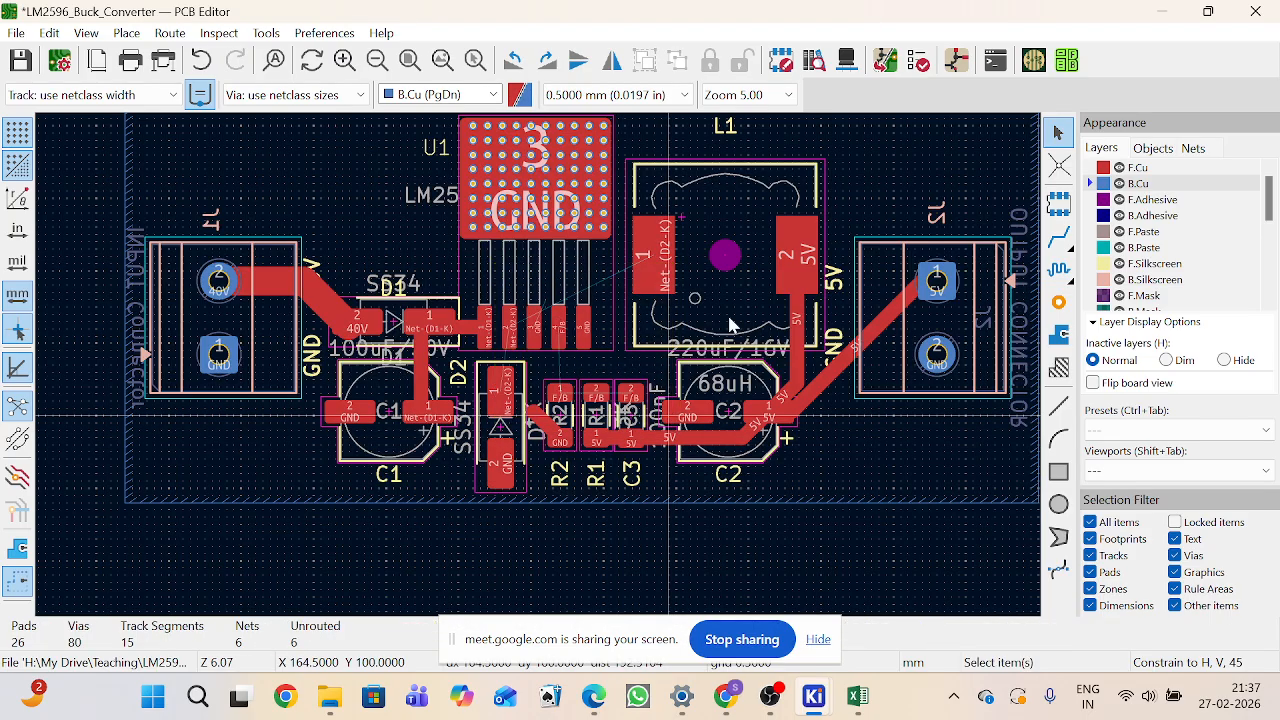
Step: Try to autoroute the board with the Freerouting plugin, agreeing to install Java and closing its console window
left_click(1033, 60)
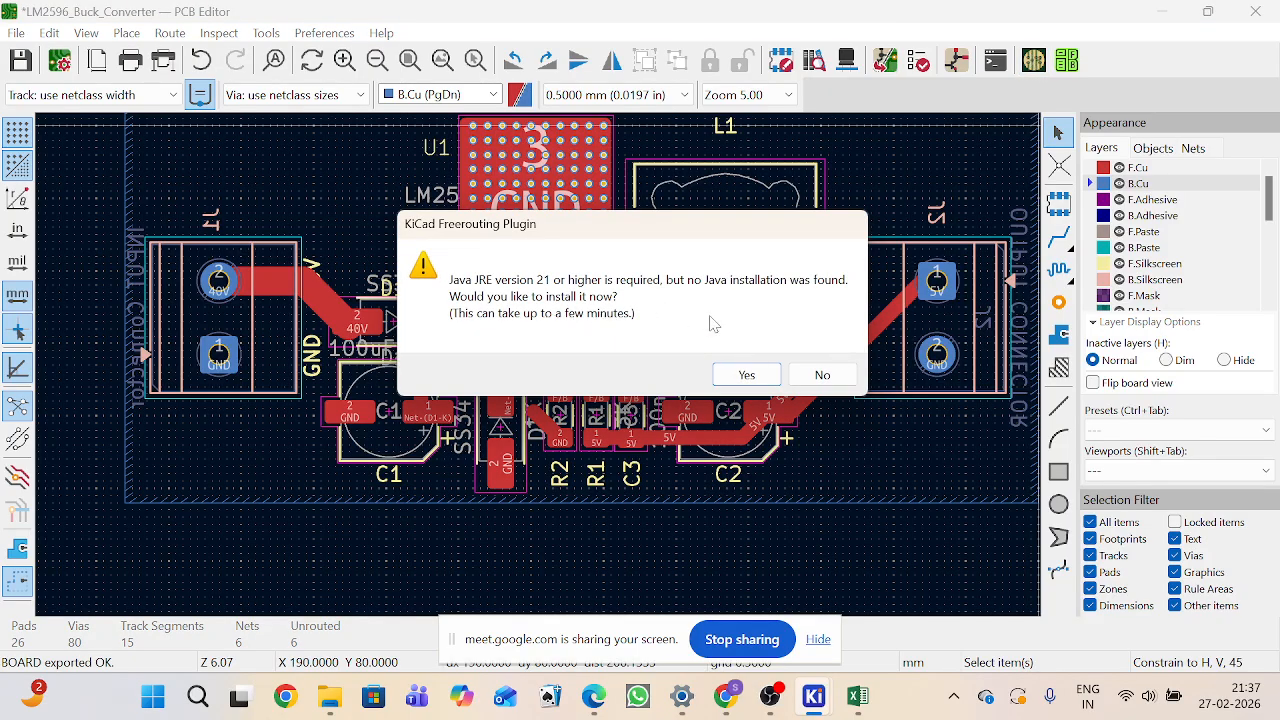
left_click(750, 376)
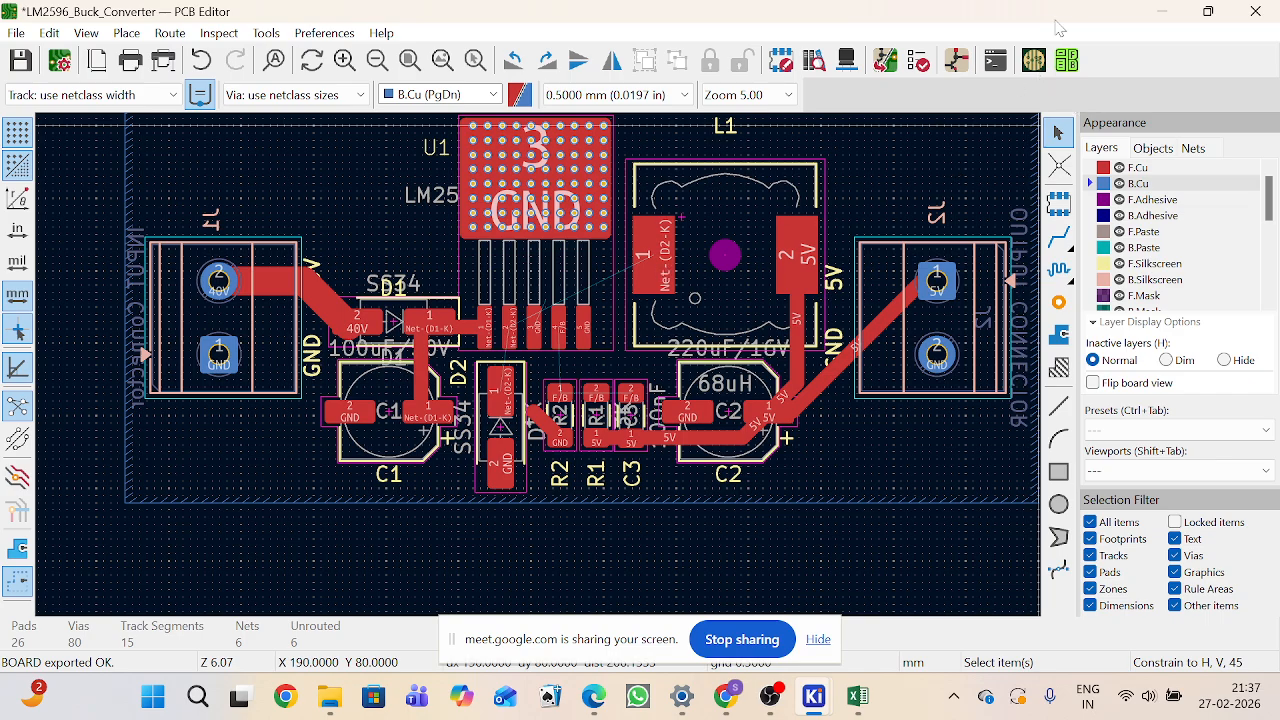
left_click(1035, 61)
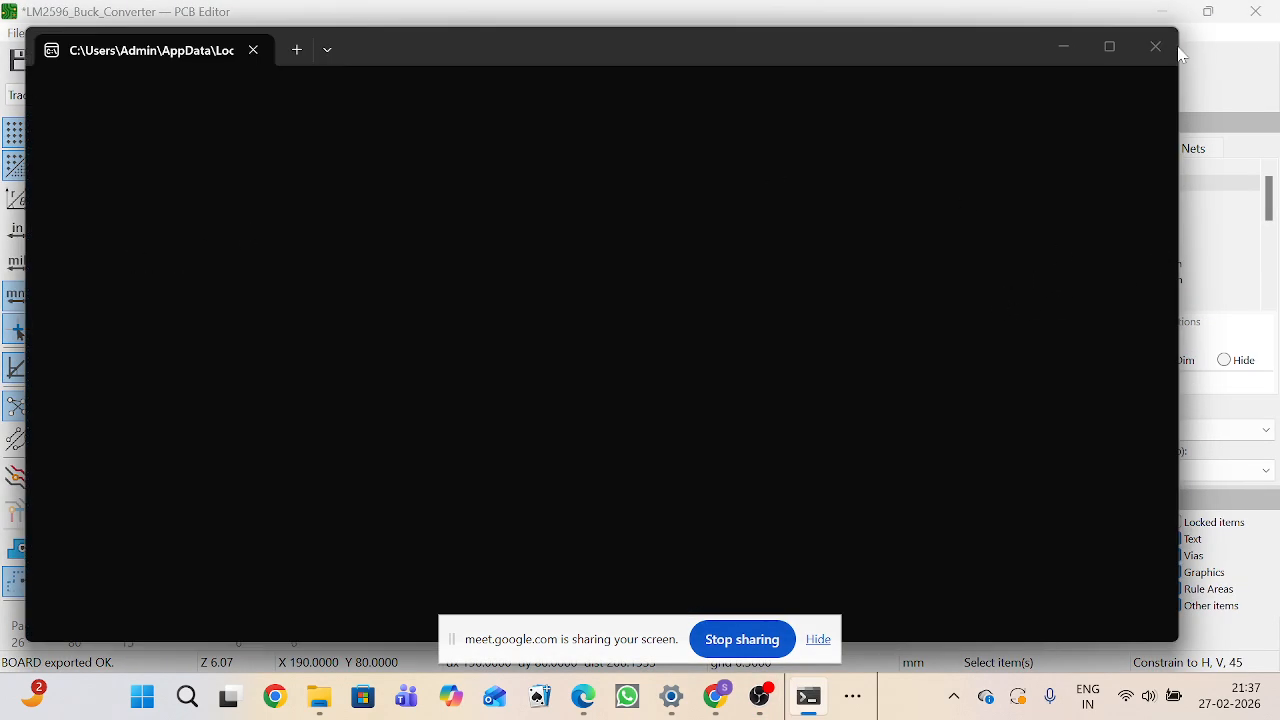
left_click_drag(491, 51, 525, 38)
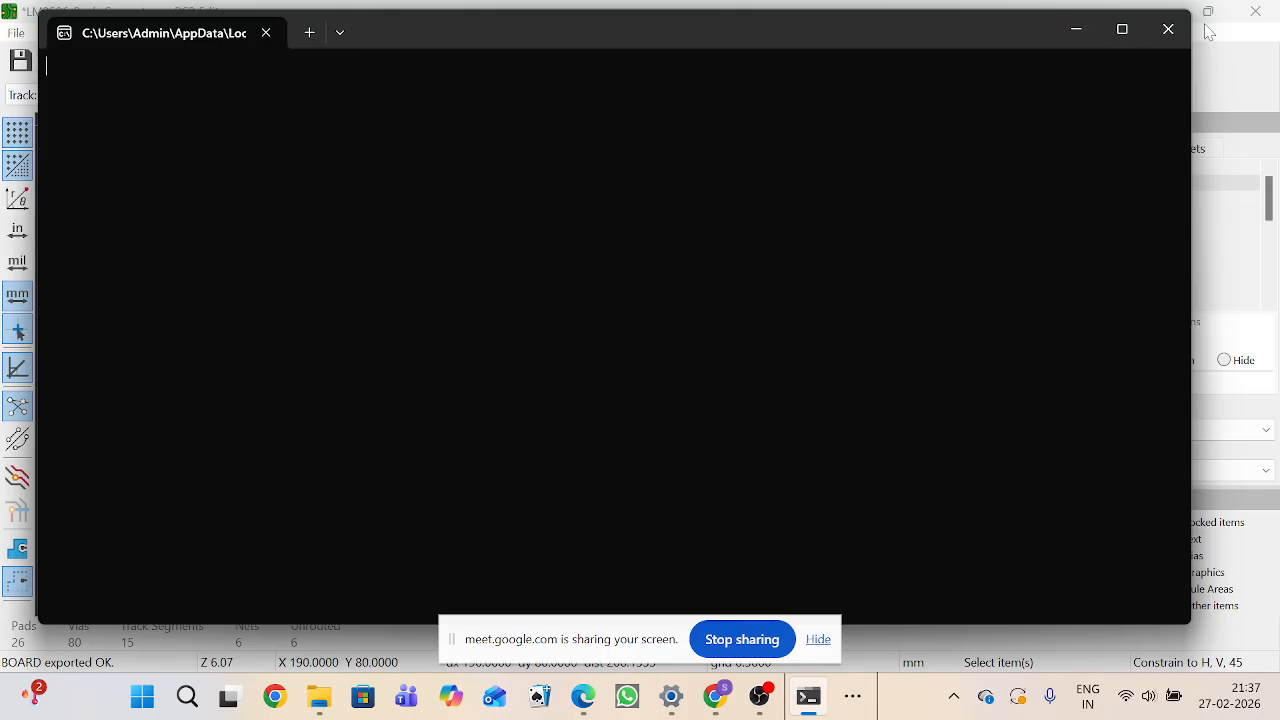
left_click(1168, 29)
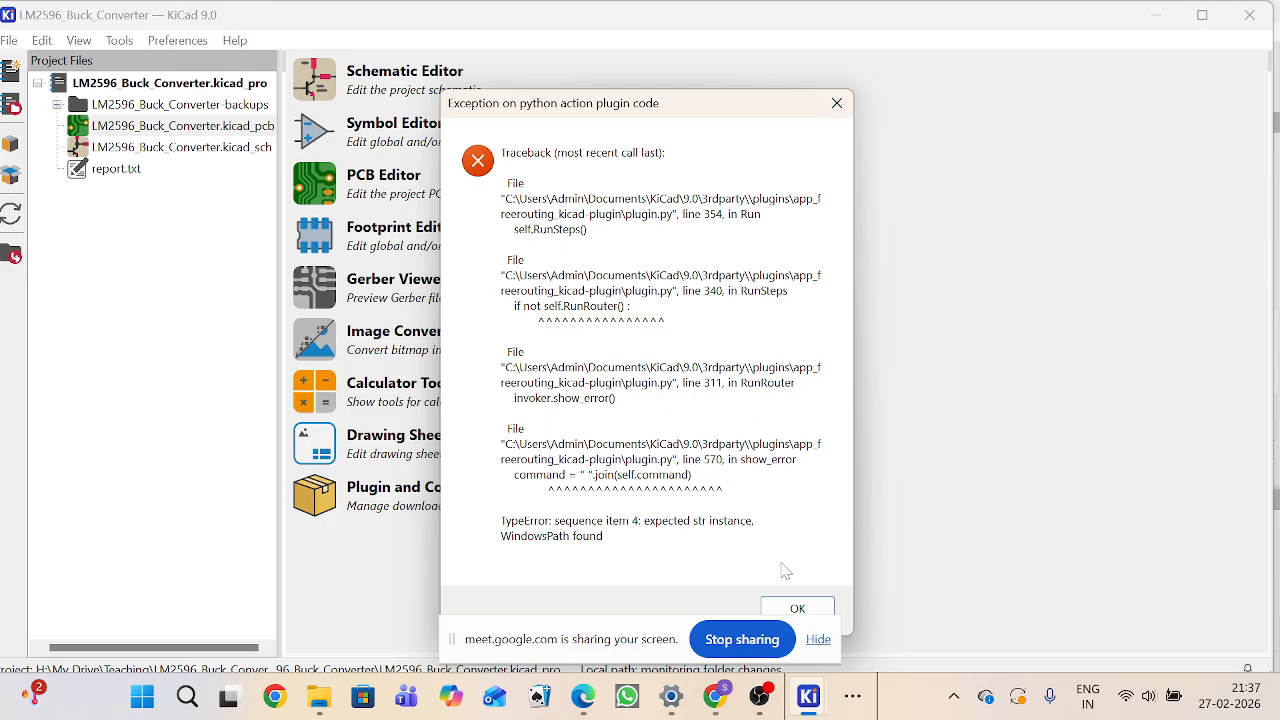
Step: Dismiss the Freerouting plugin error and return to the PCB Editor window
left_click(791, 607)
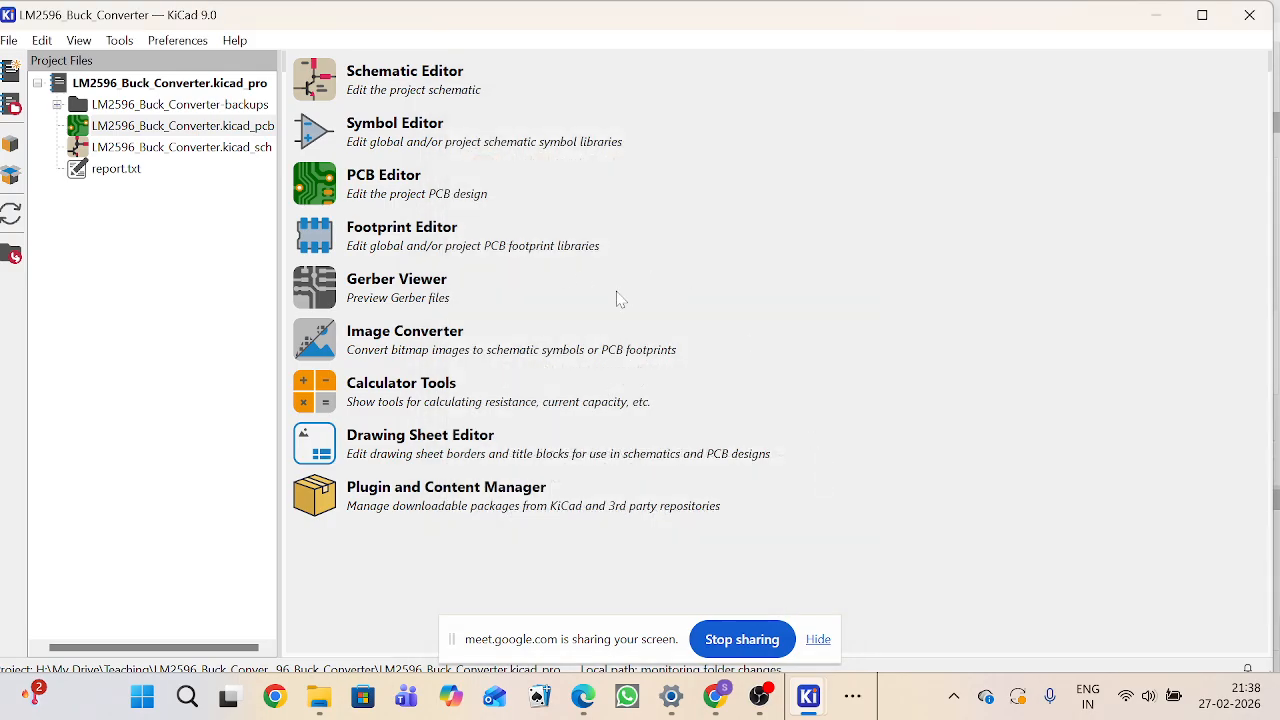
mouse_move(808, 706)
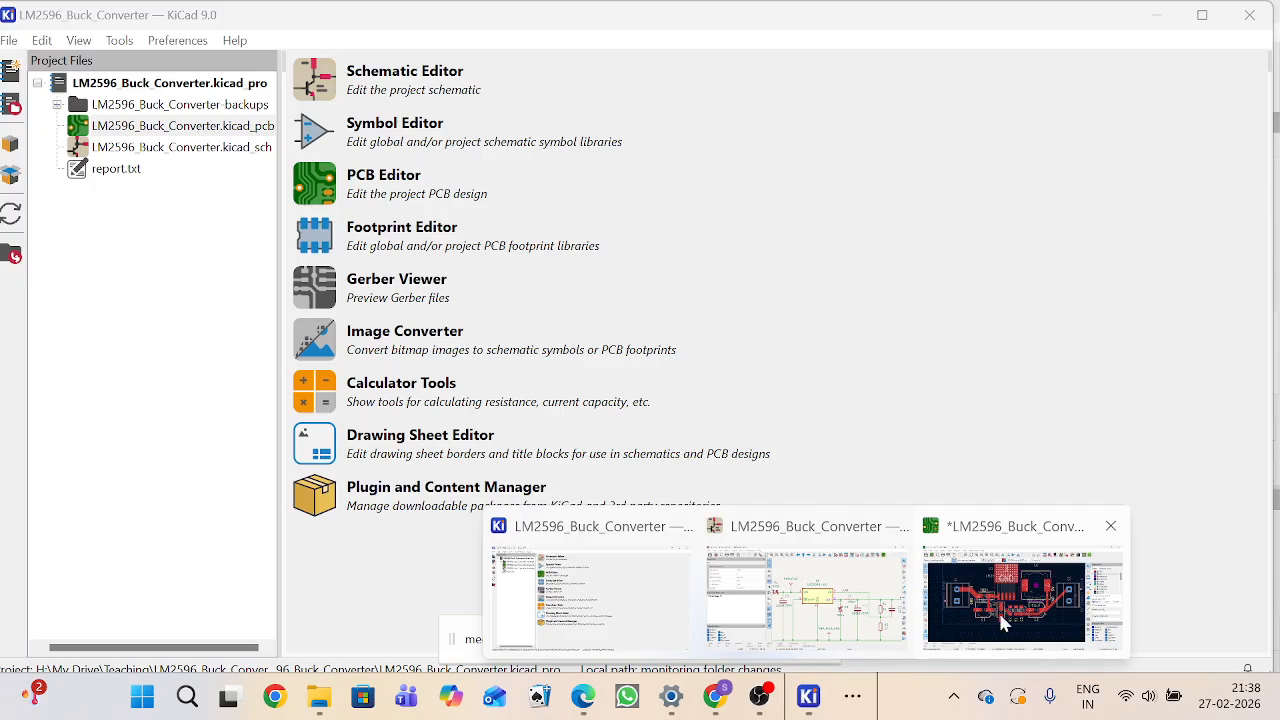
left_click(1045, 556)
scroll(540, 373, "down", 3)
scroll(475, 362, "up", 5)
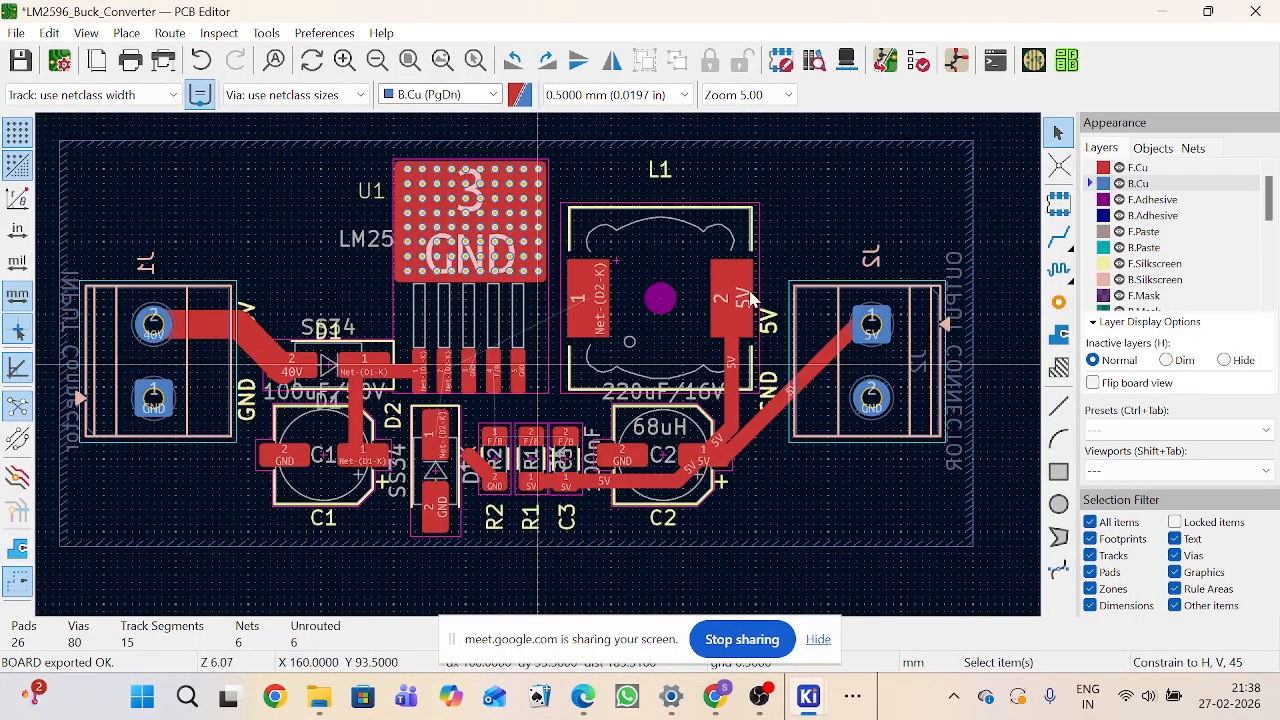
Step: Start the Route Single Track tool, turn off existing-track width, and set the track width to 1.000 mm
key("x")
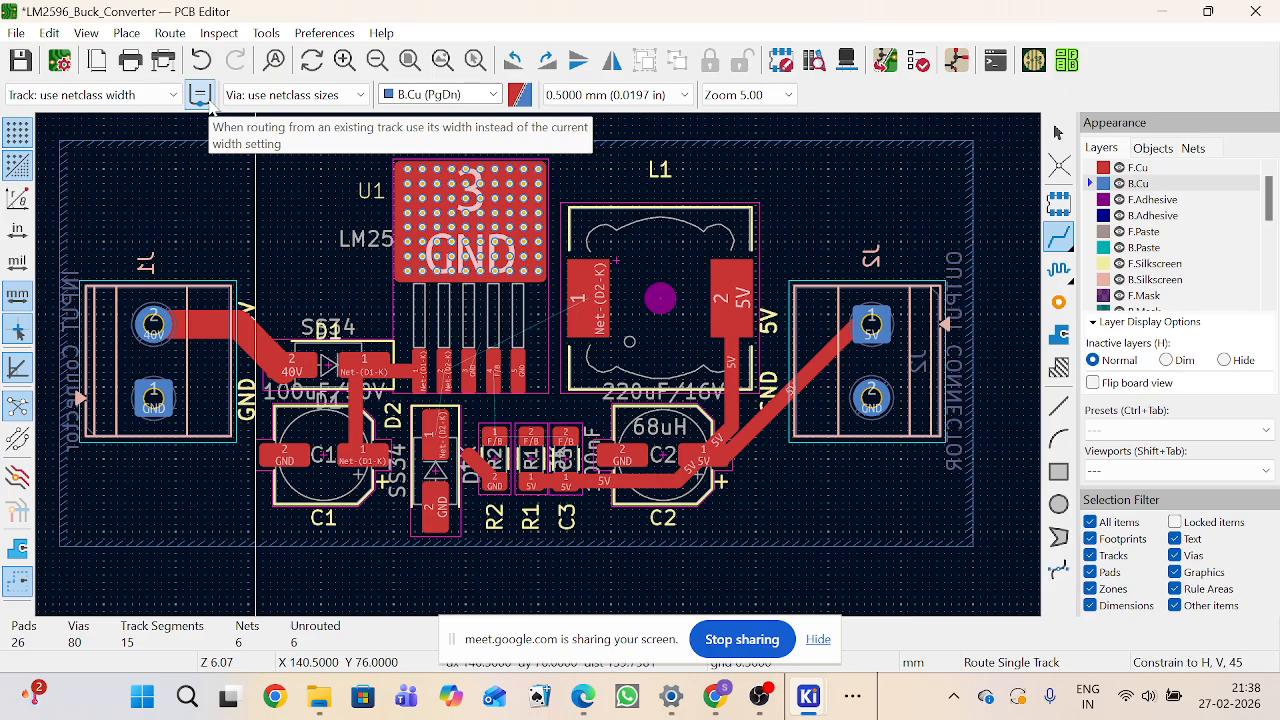
left_click(207, 101)
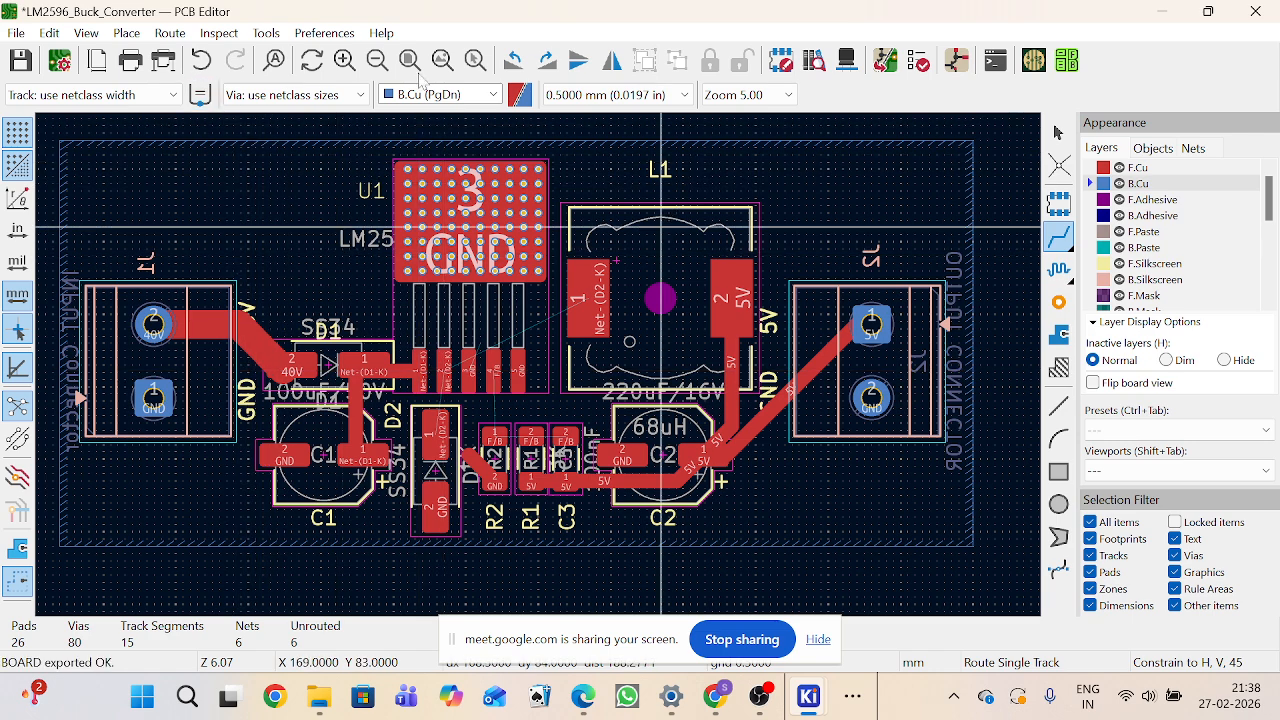
left_click(127, 95)
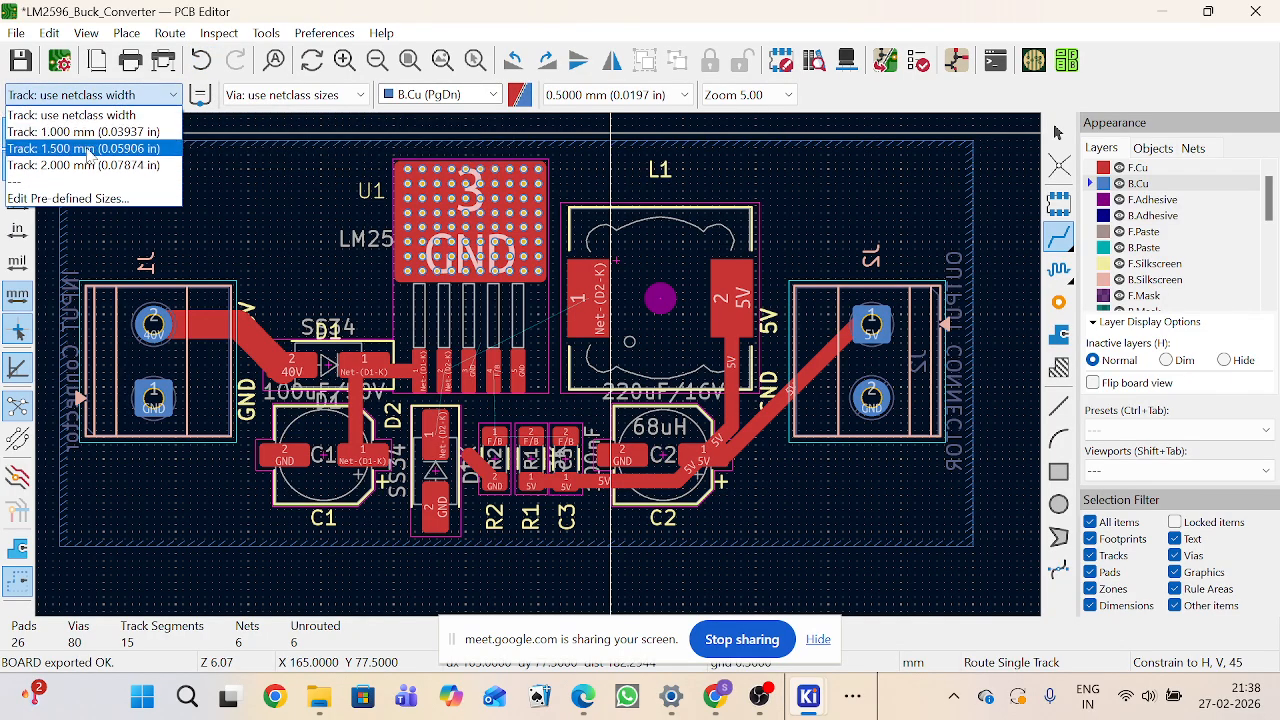
left_click(85, 131)
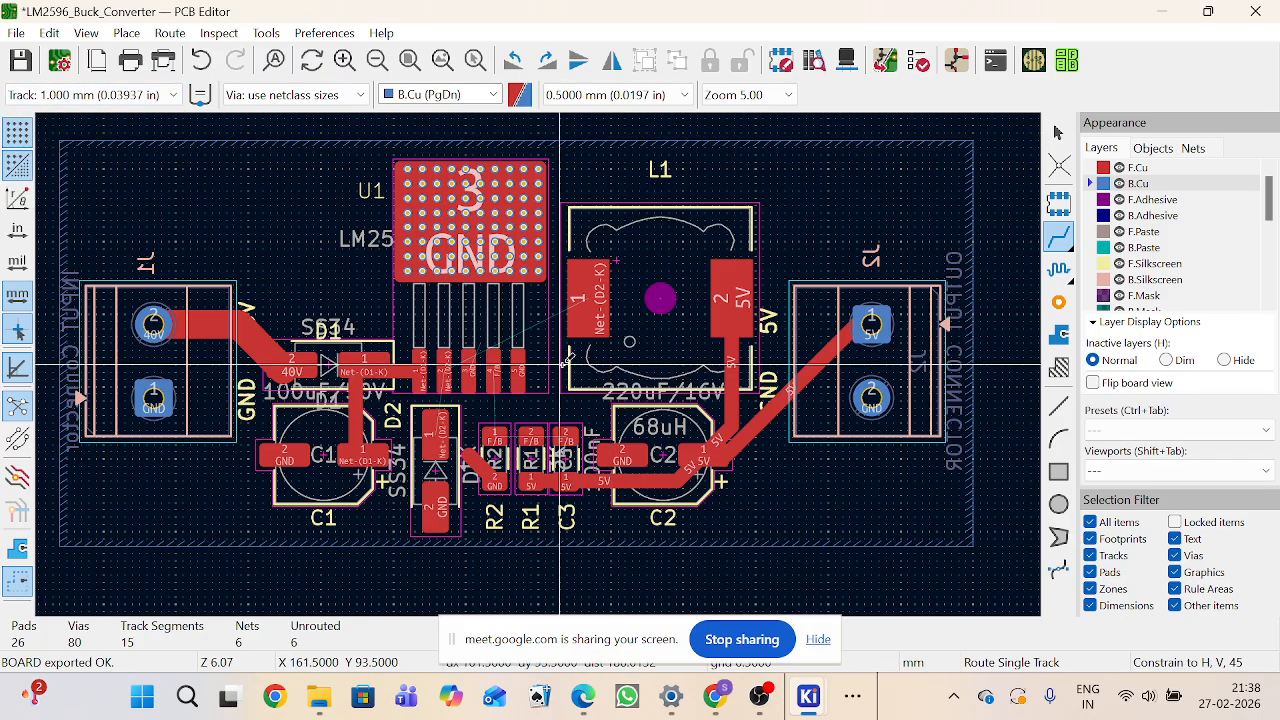
Step: Route the Net-(D2-K) track from U1 pin 2 to L1 pin 1 and down to D2 pin 1
left_click(470, 362)
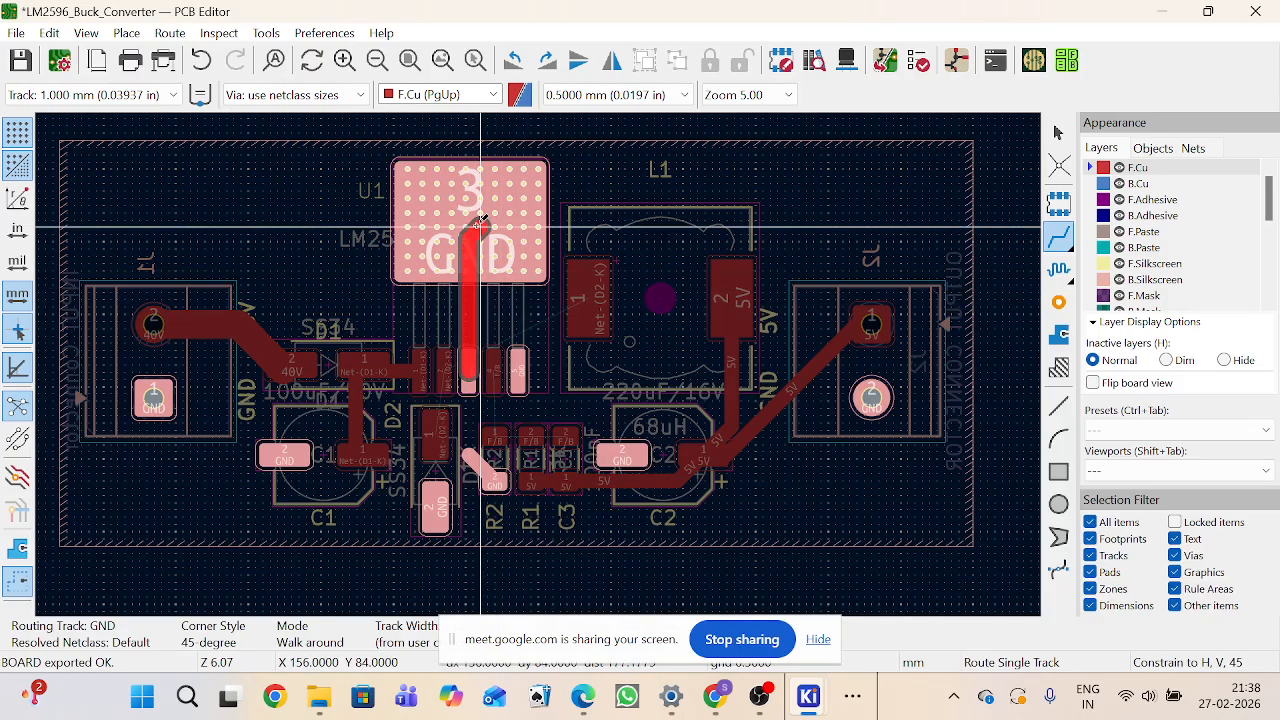
key("Escape")
scroll(470, 368, "up", 3)
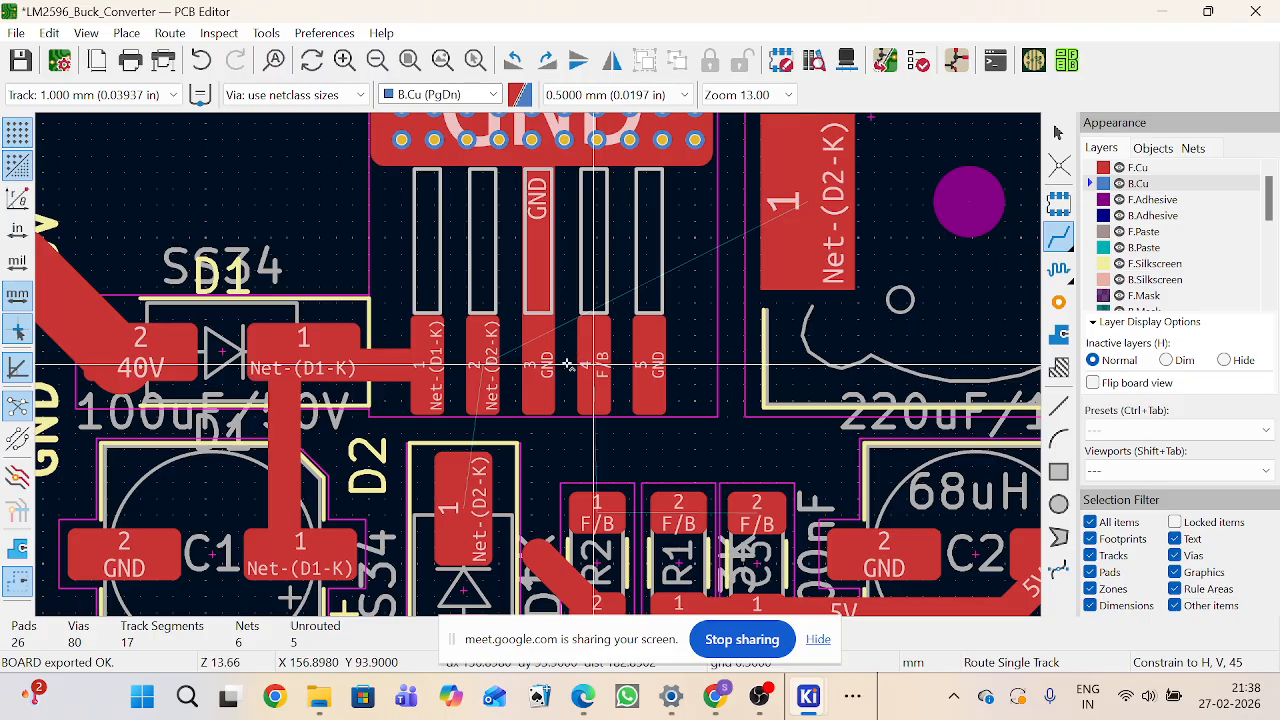
left_click(484, 362)
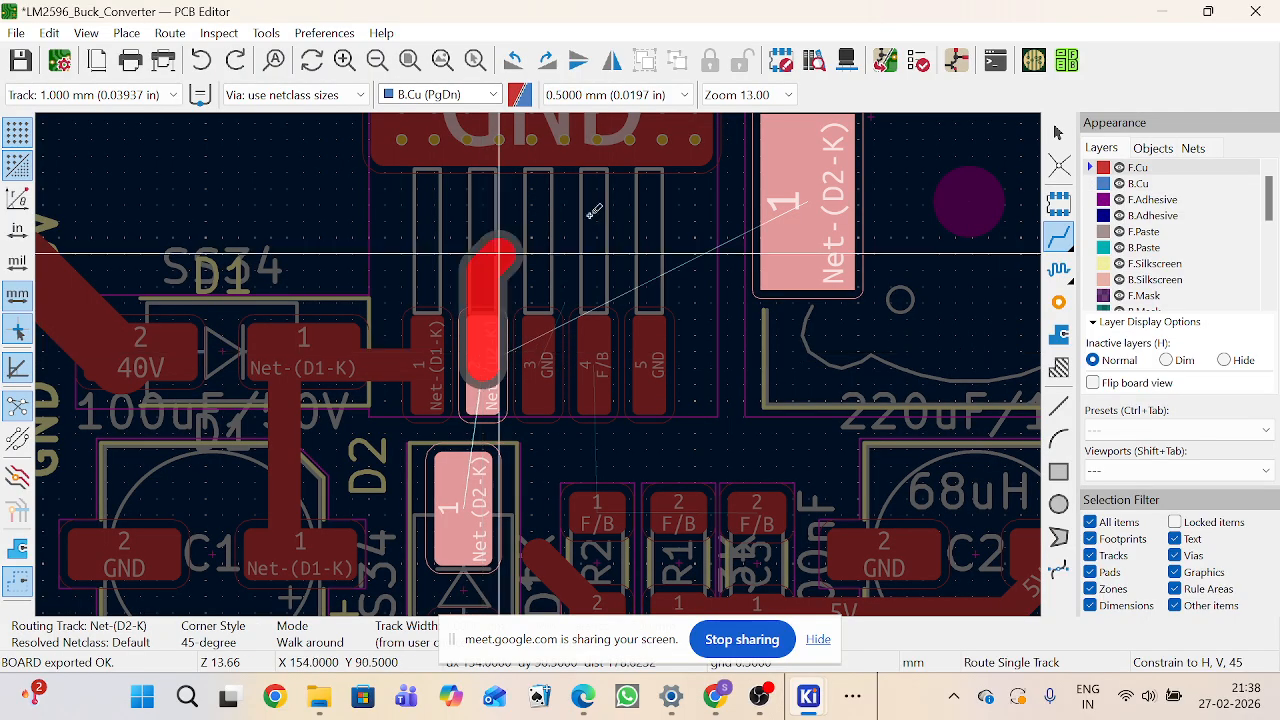
left_click(871, 210)
key("Page_Down")
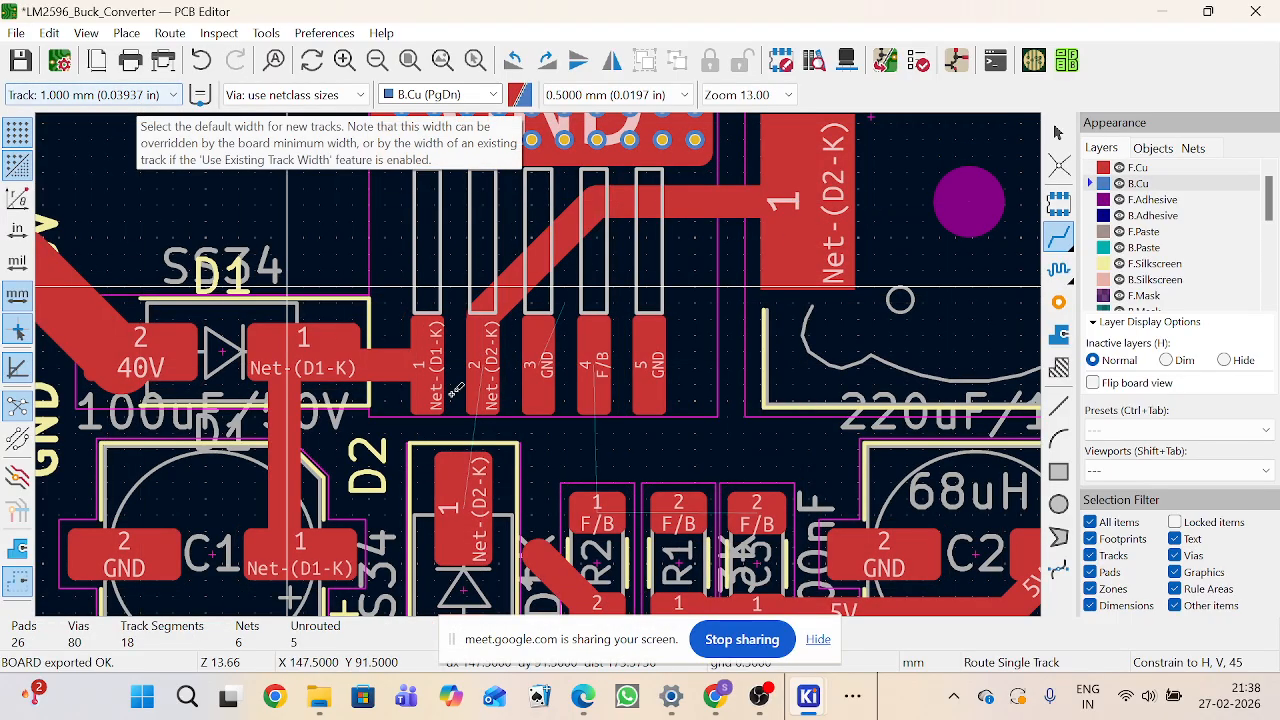
left_click(483, 424)
left_click(480, 482)
scroll(480, 482, "down", 3)
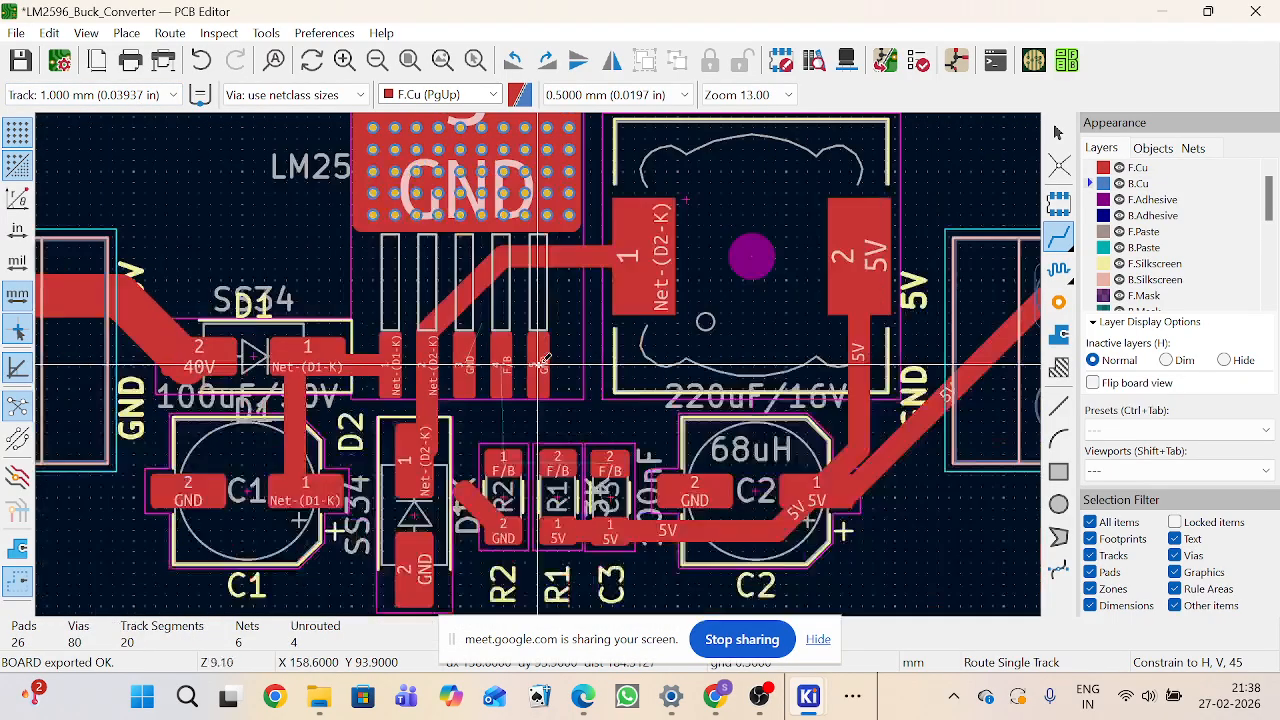
Step: Set the track width to 2.000 mm and route the F/B track from R2 pad 1 to R1 pad 2
scroll(685, 398, "up", 3)
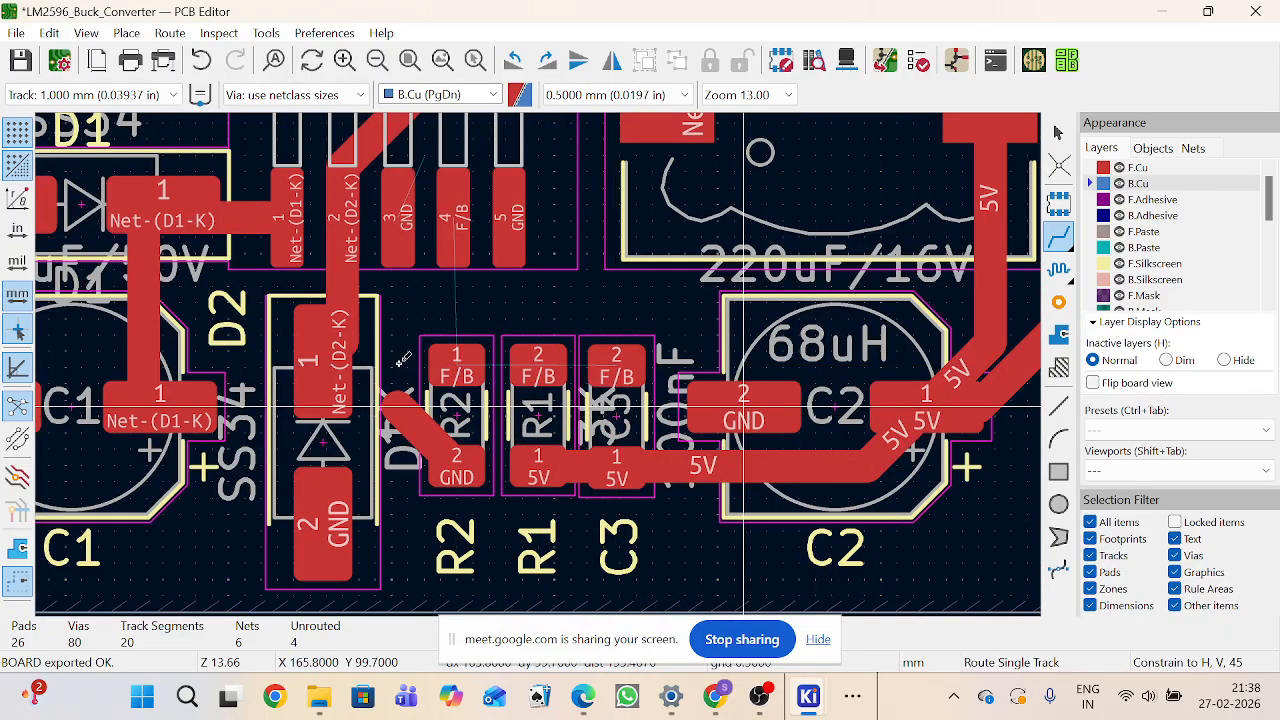
left_click(100, 94)
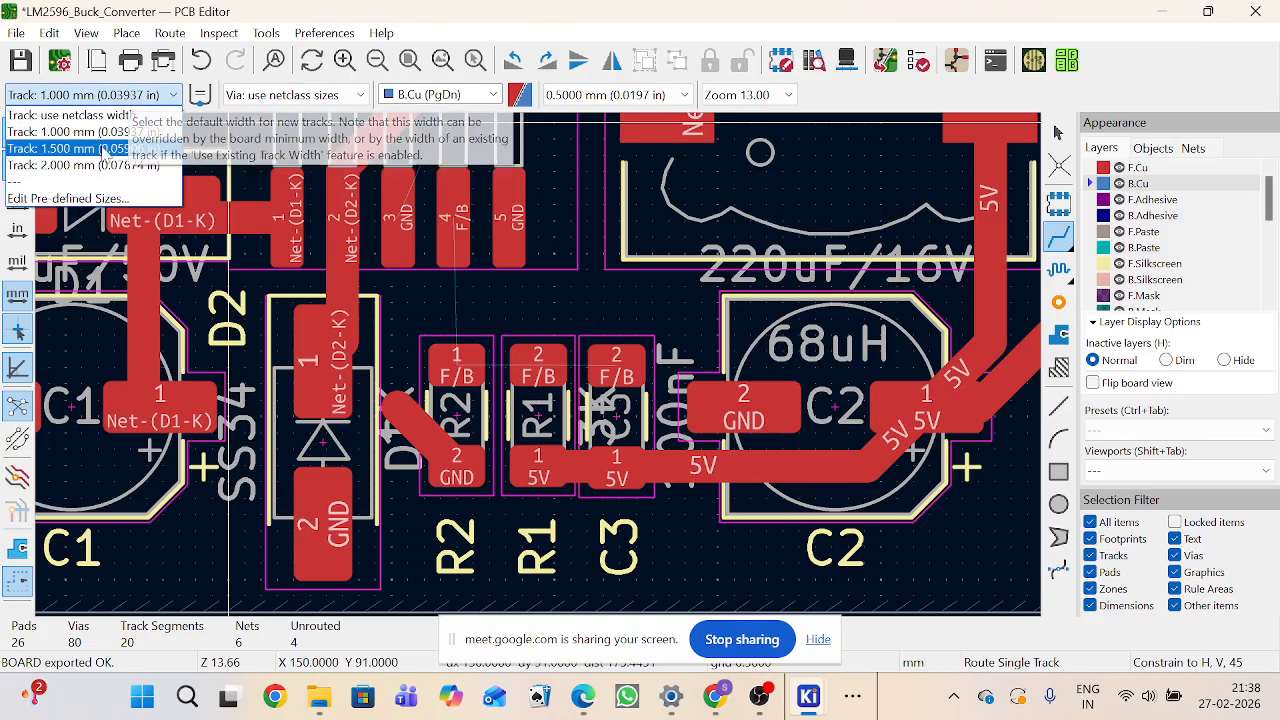
left_click(100, 165)
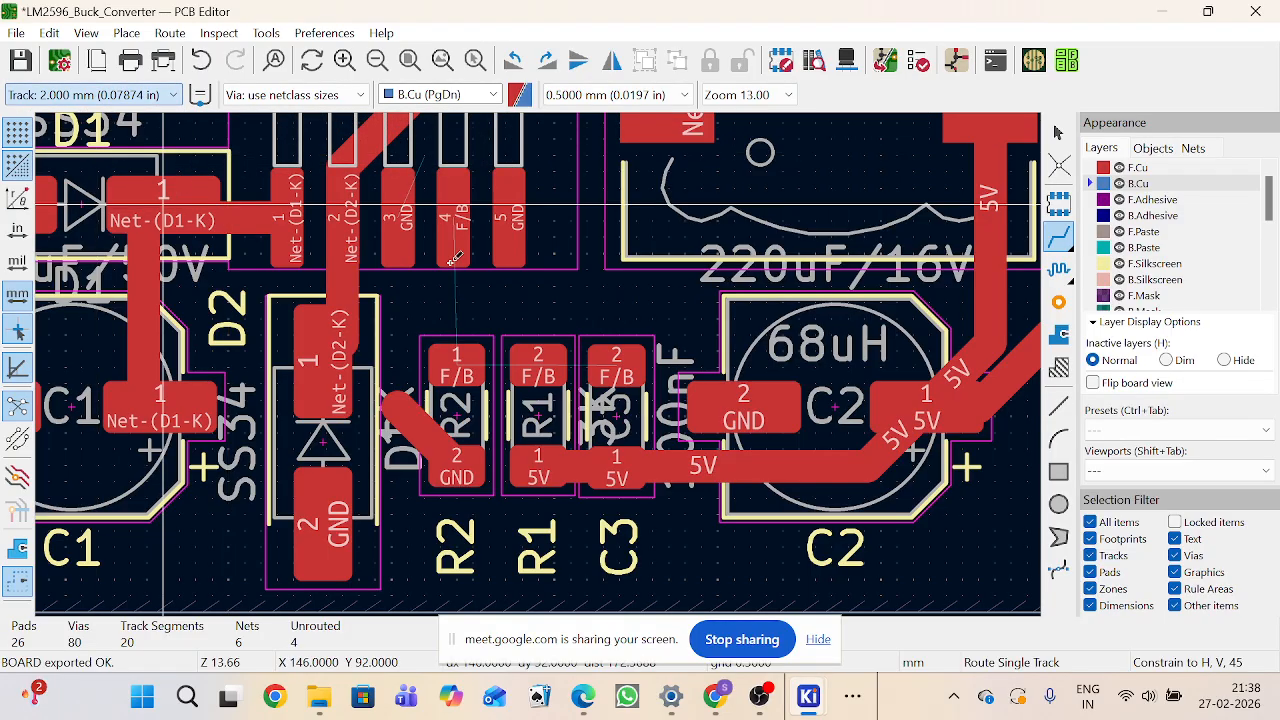
left_click(457, 376)
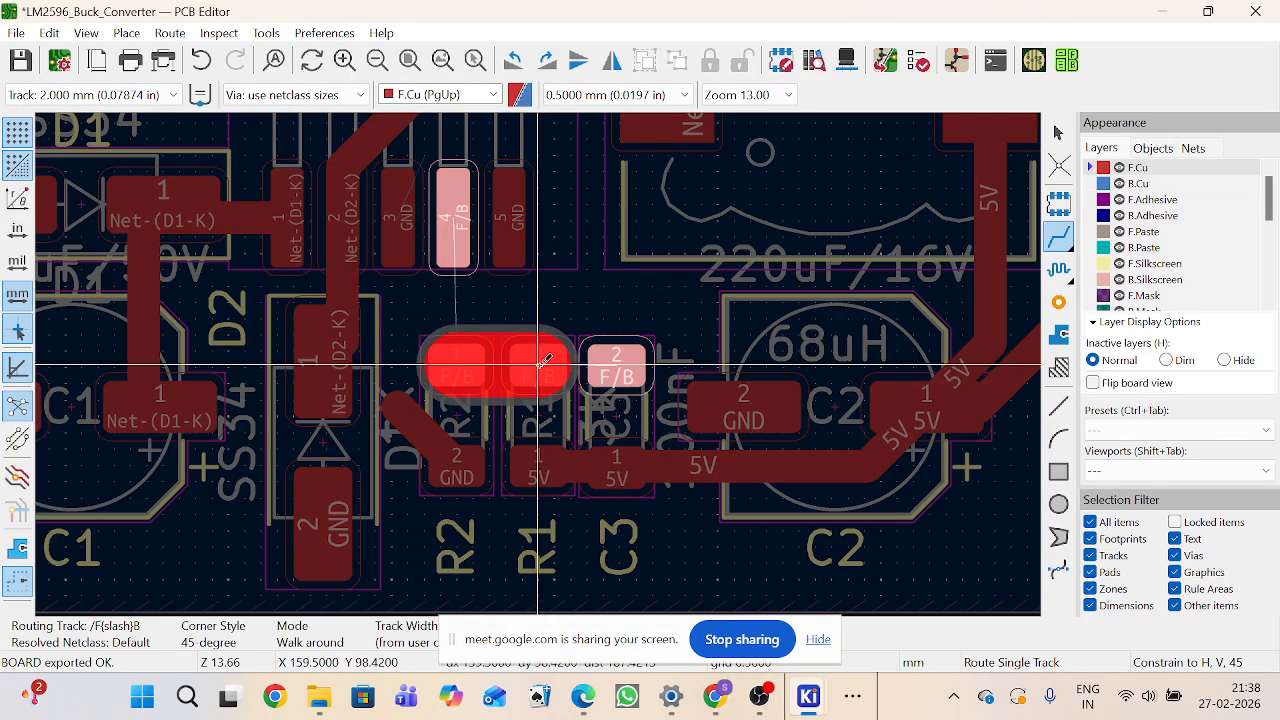
left_click(541, 363)
key("Page_Down")
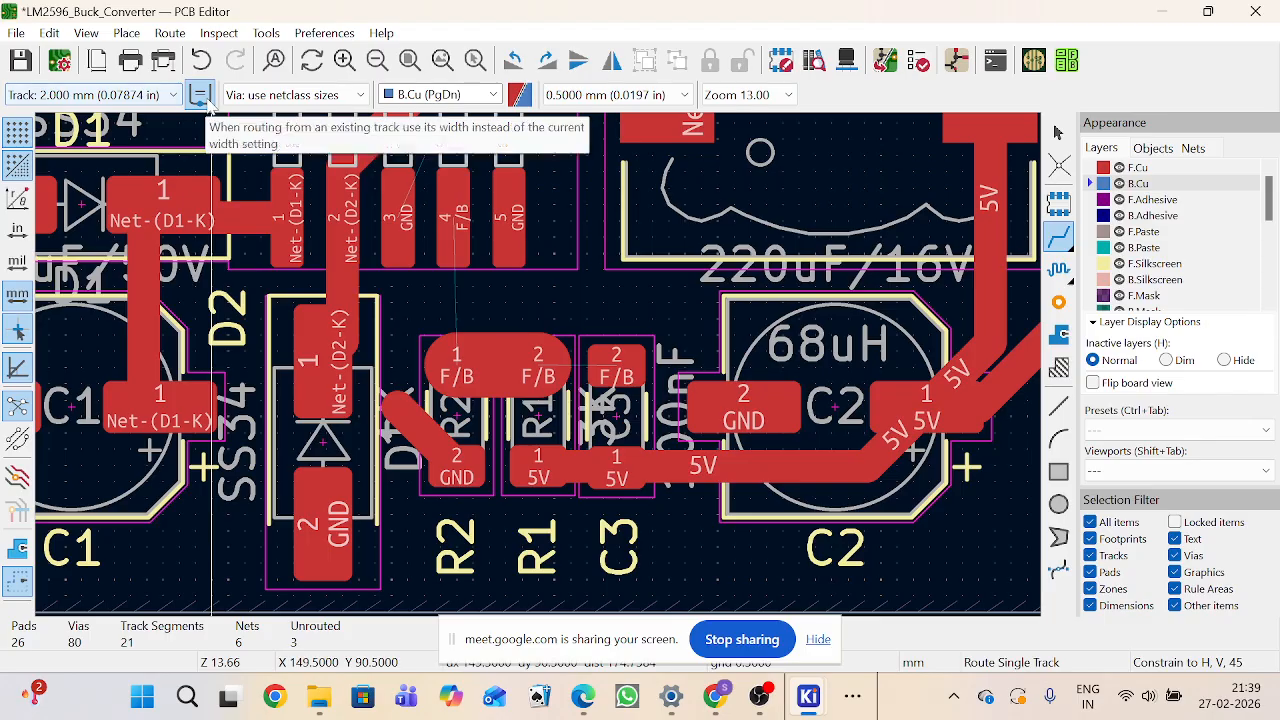
Step: Set the track width to 1.500 mm and route an F/B track from C3 pad 2 to R1 pad 2
left_click(128, 96)
left_click(88, 152)
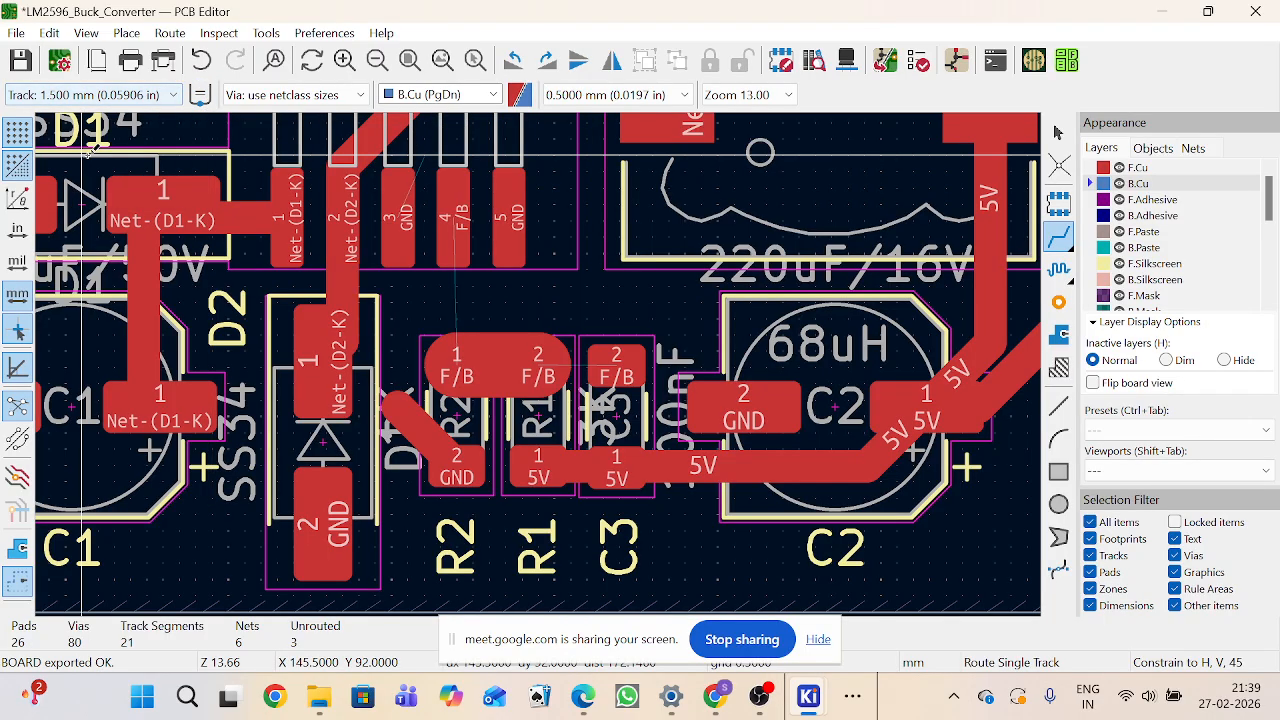
left_click(603, 358)
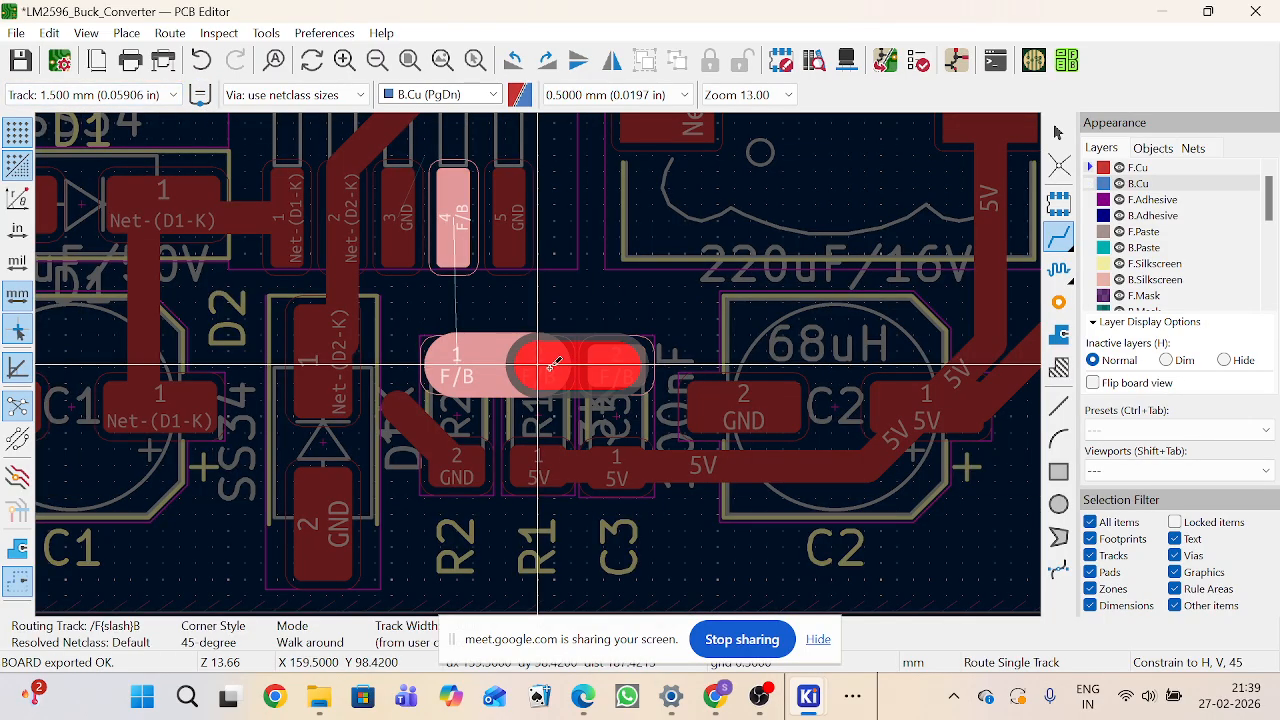
left_click(540, 362)
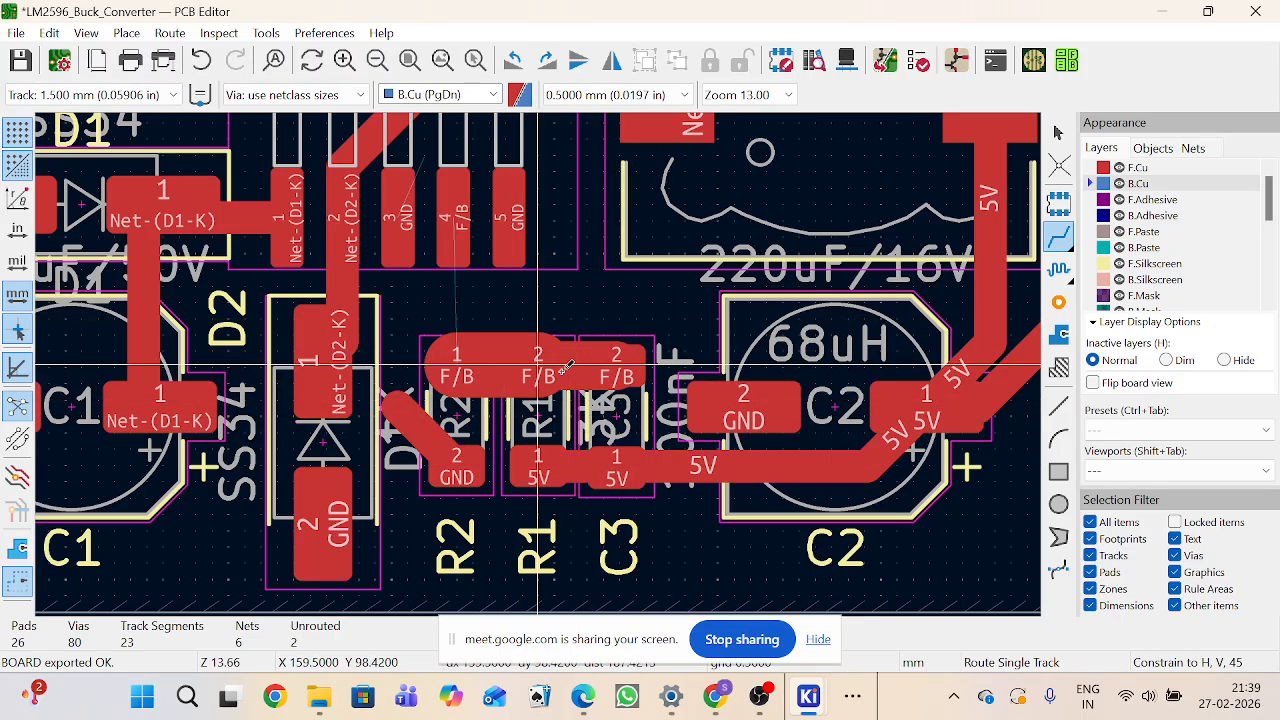
Step: Box-select and delete the new track between R1 and C3
left_click(1058, 132)
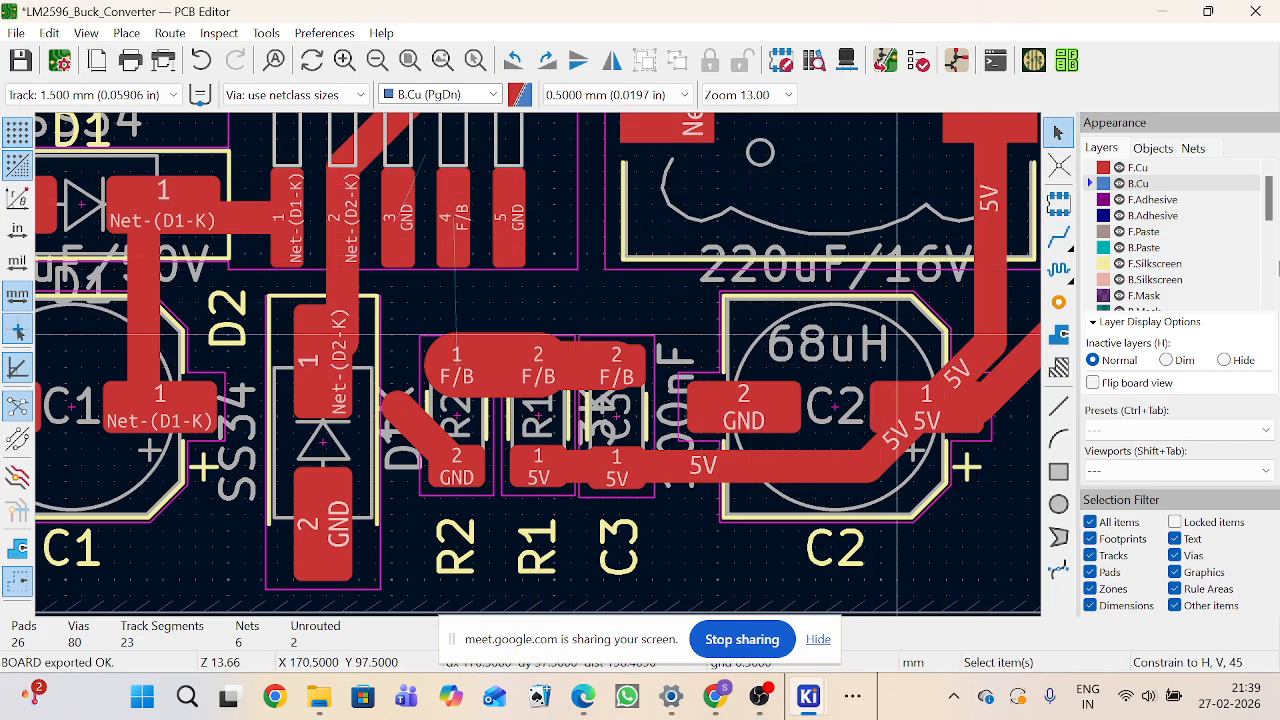
left_click_drag(504, 304, 669, 423)
key("Delete")
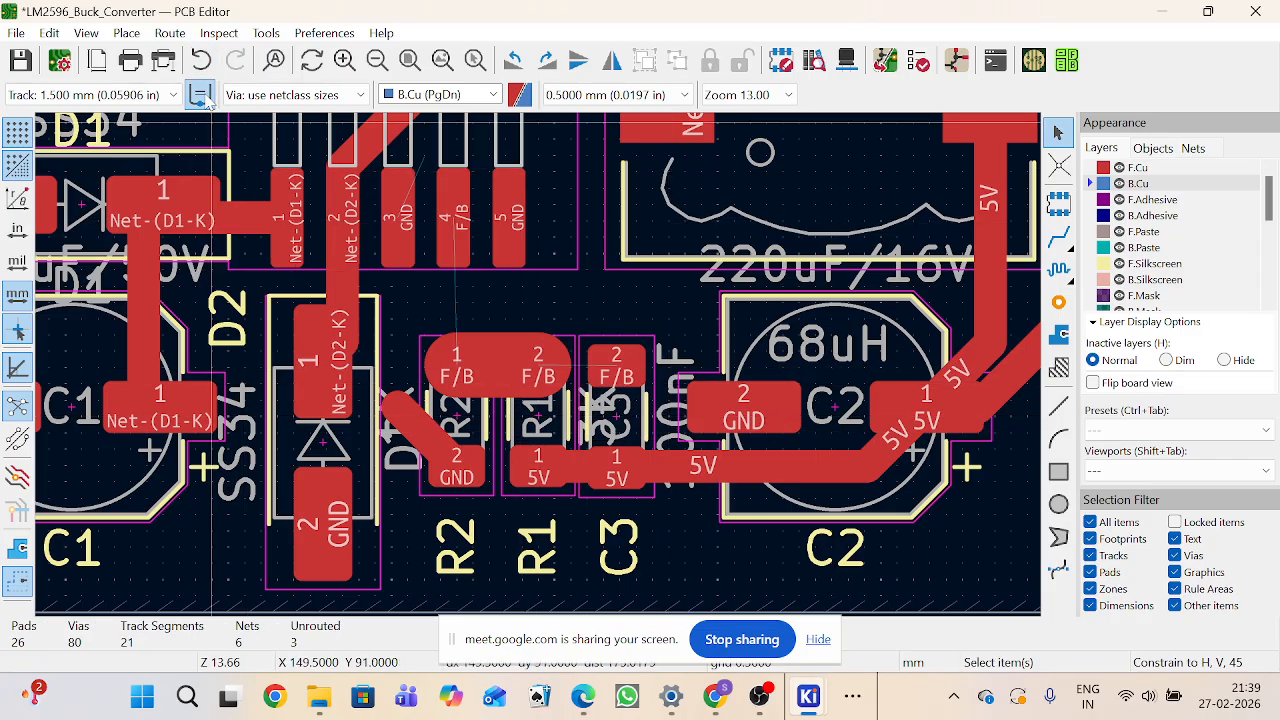
Step: Turn on existing-track width and route the F/B track from R1 pad 2 to C3 pad 2
left_click(207, 101)
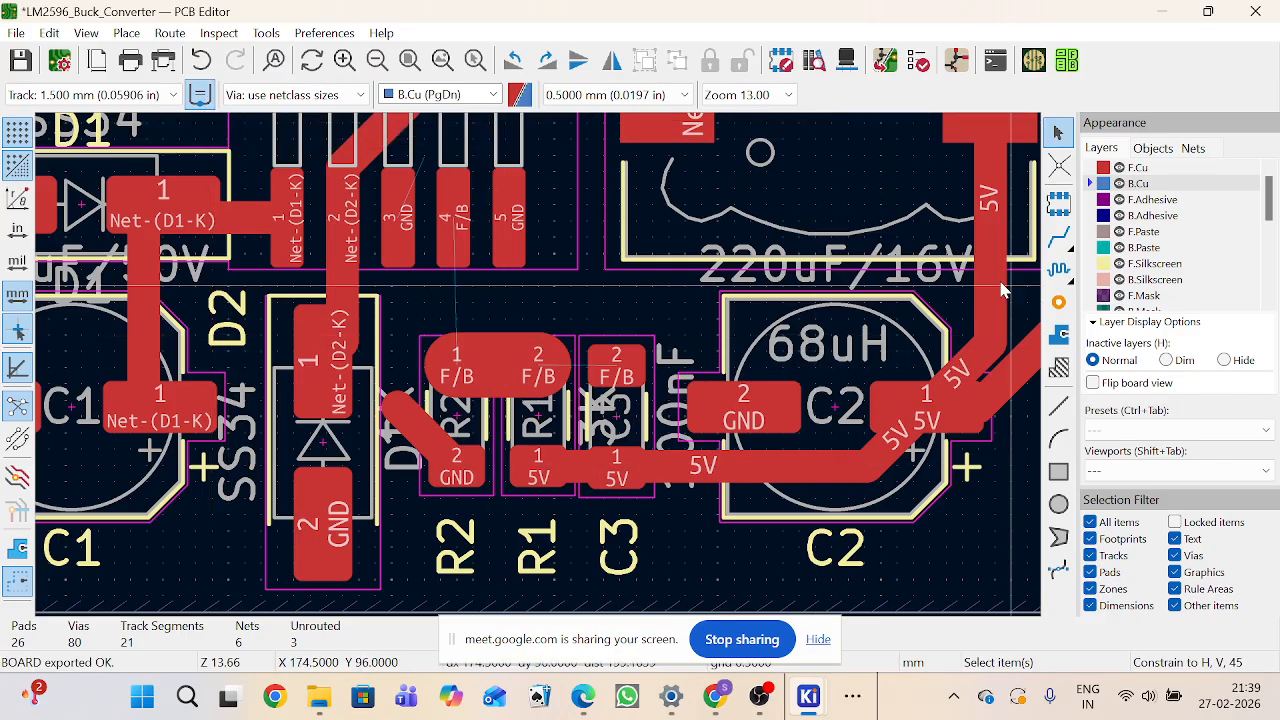
left_click(1058, 244)
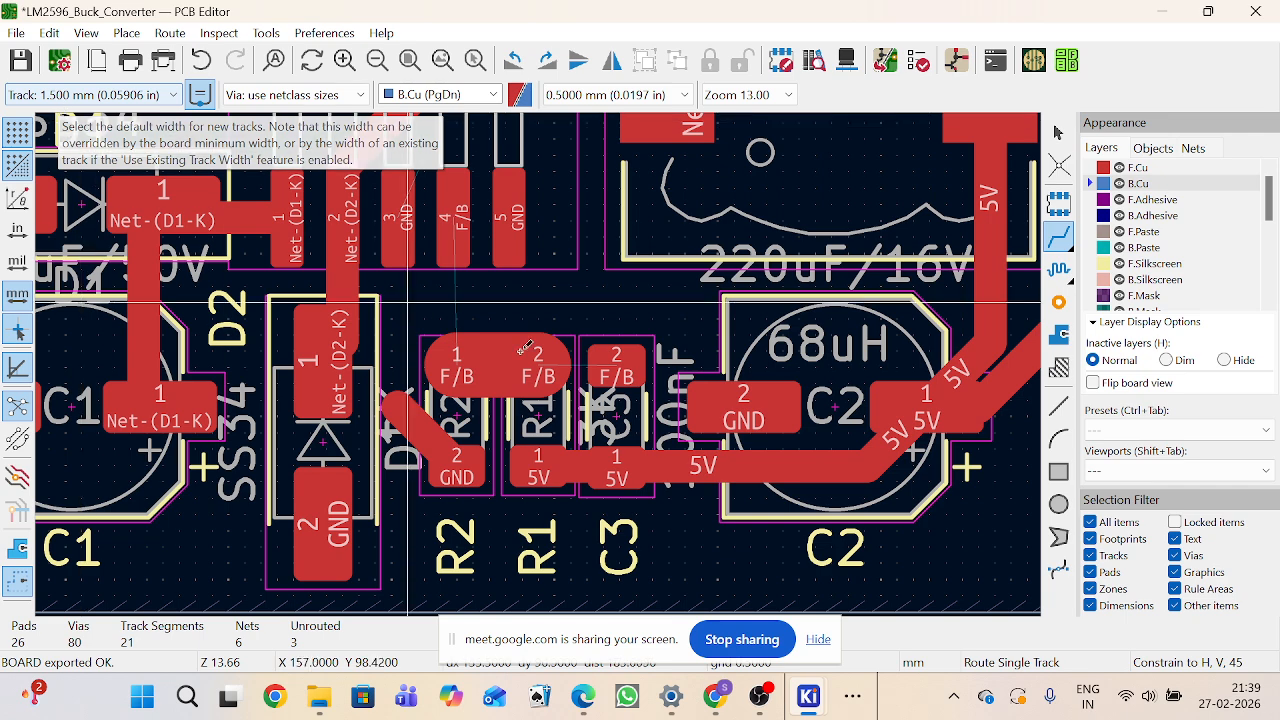
left_click(572, 378)
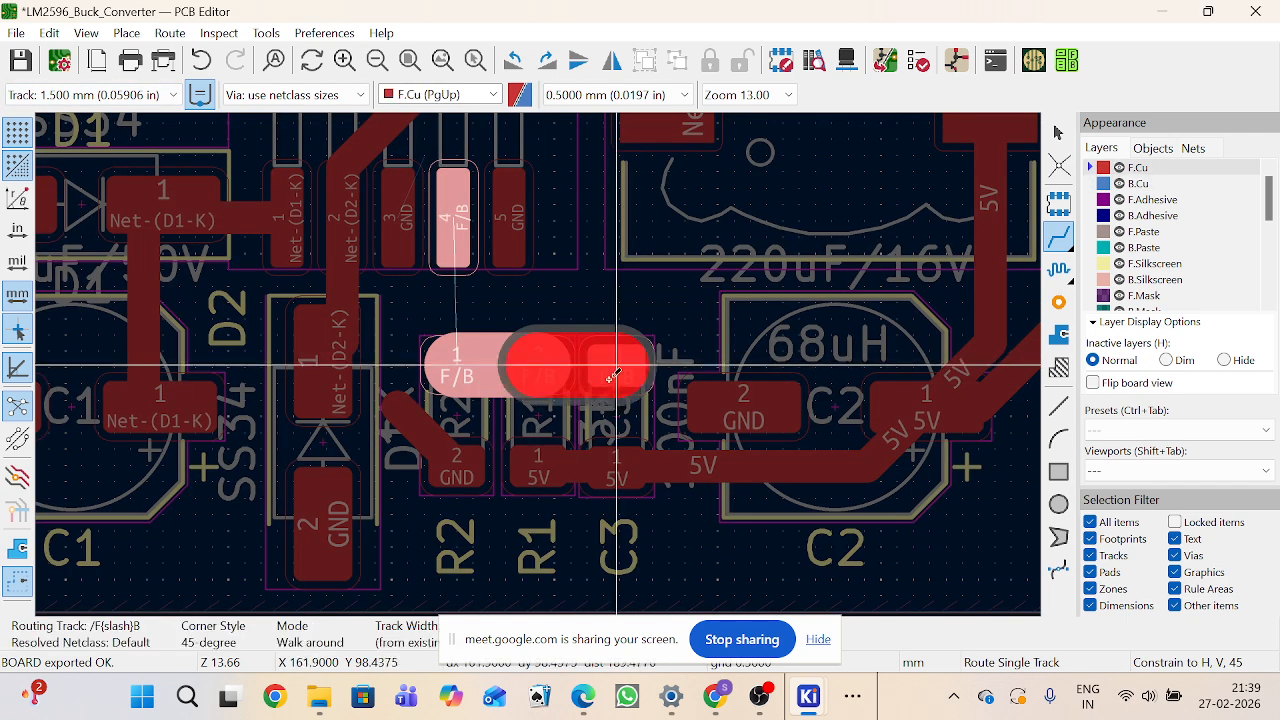
left_click(615, 375)
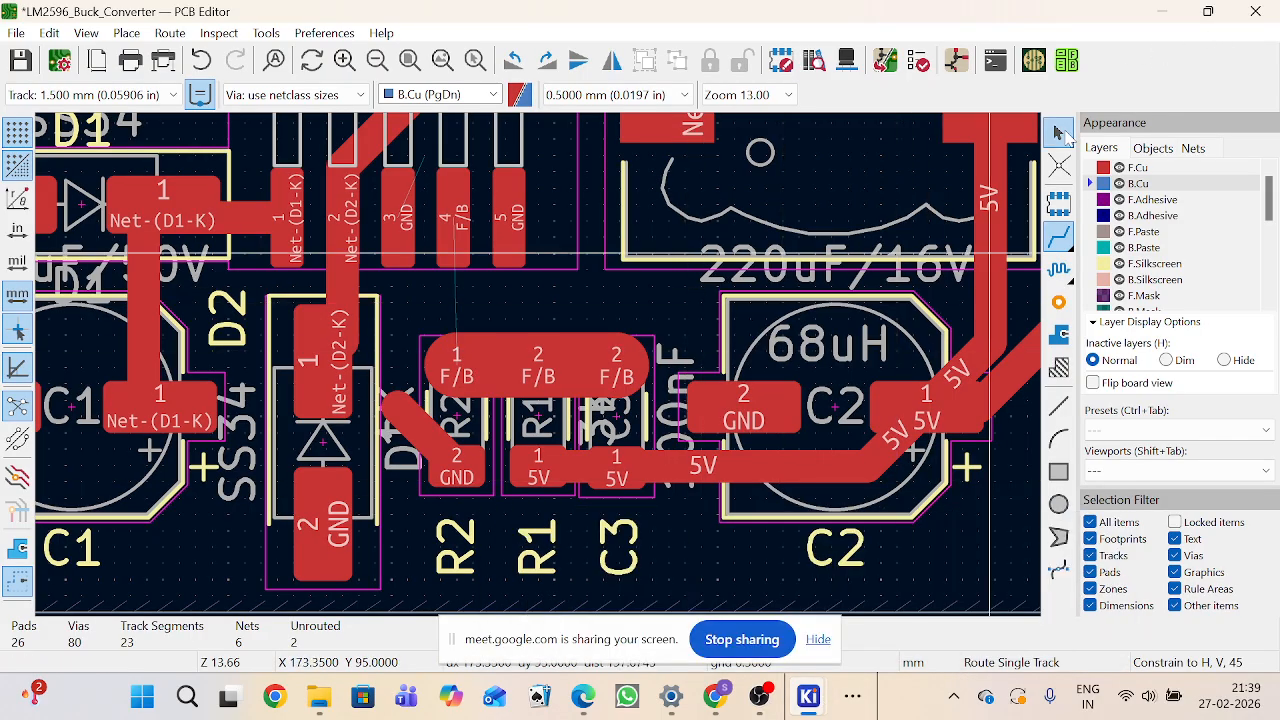
key("Escape")
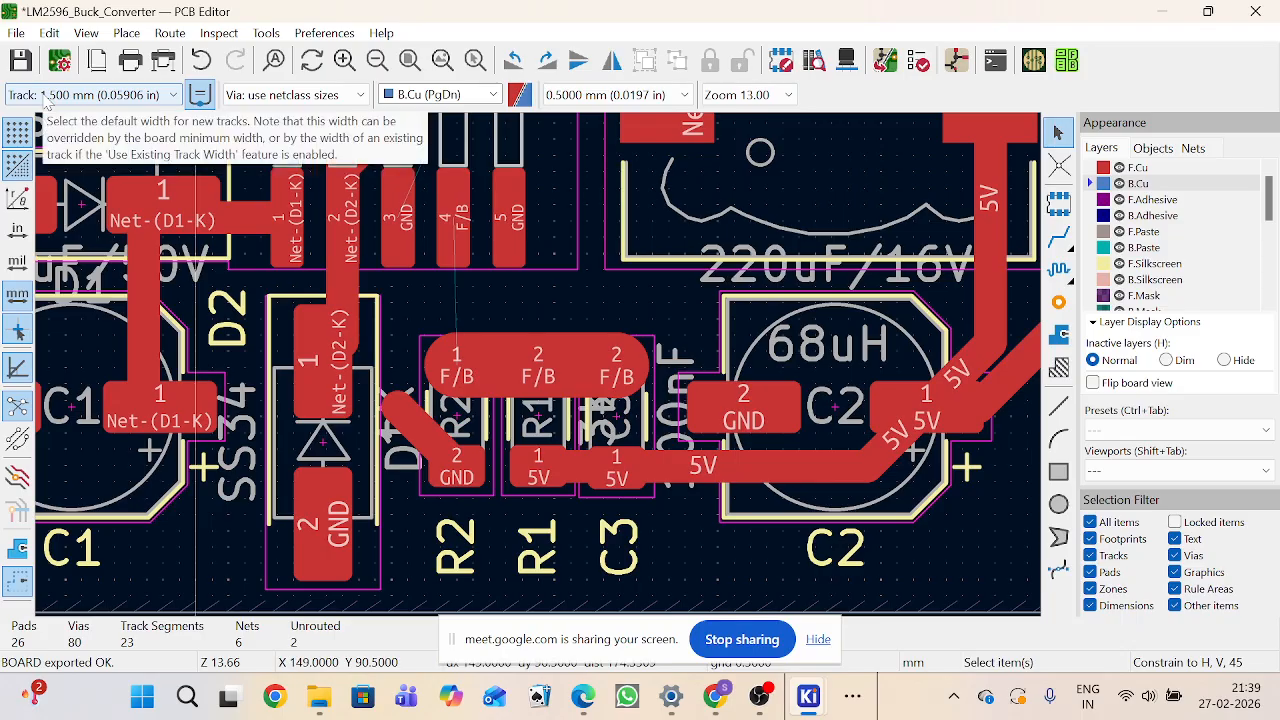
Step: Open the properties of the F/B track segment between R1 and C3 to check its width
left_click(591, 360)
left_click(568, 358)
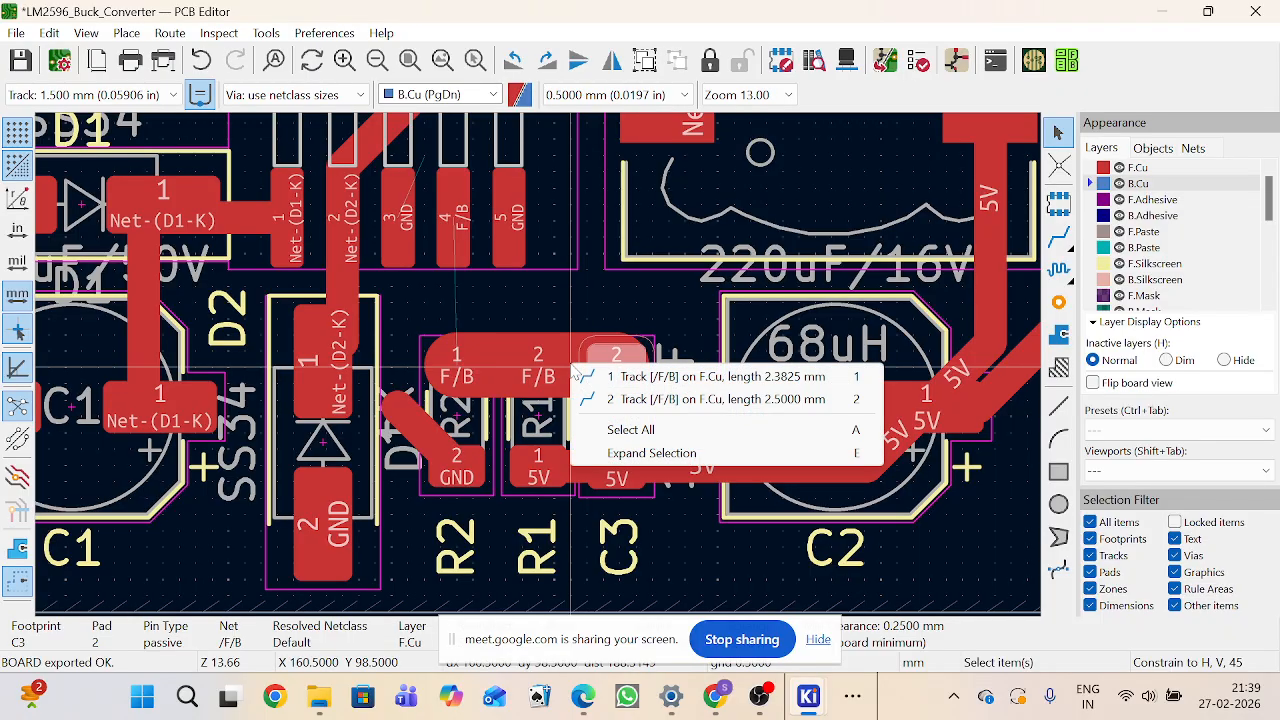
left_click(729, 401)
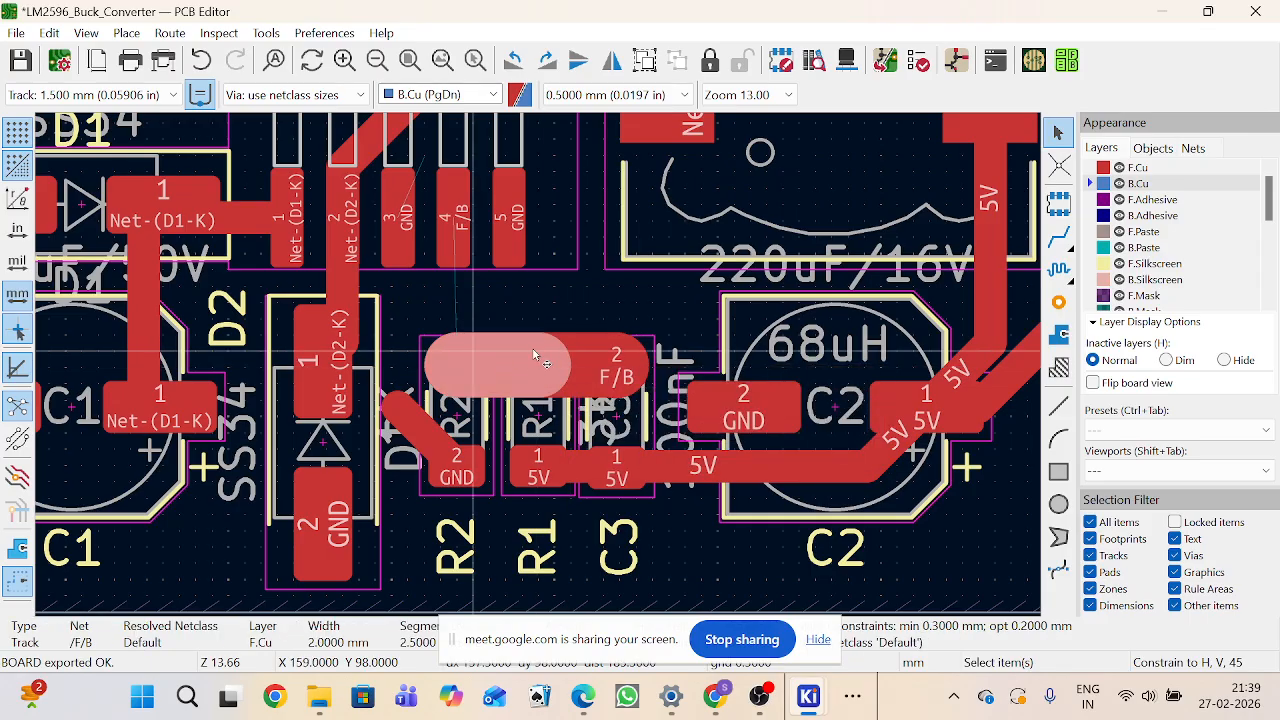
left_click(600, 358)
left_click(585, 350)
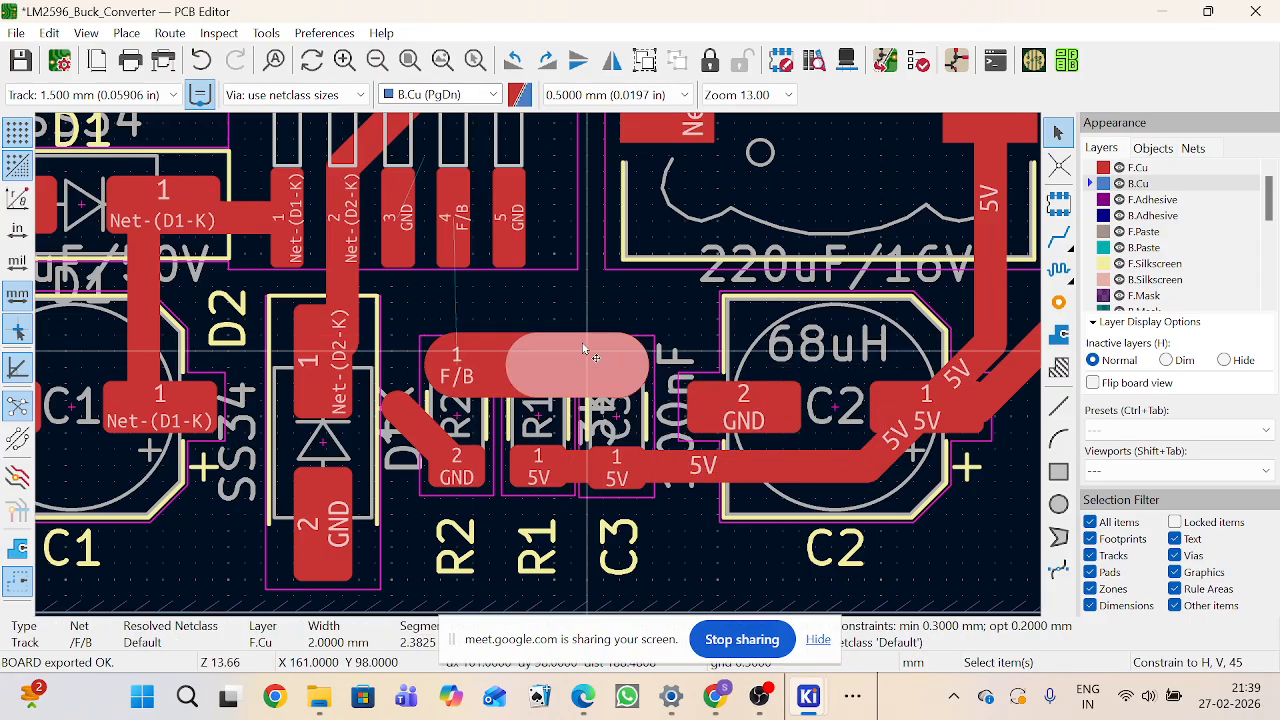
double_click(585, 350)
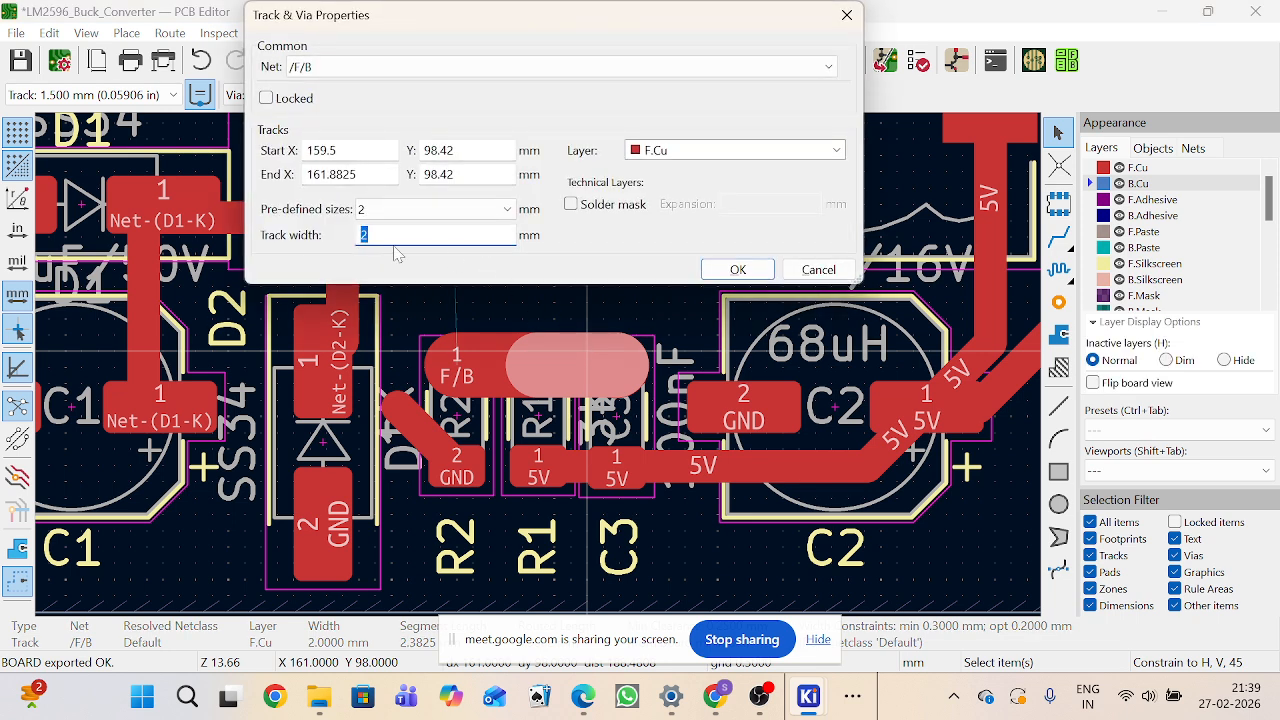
left_click(848, 14)
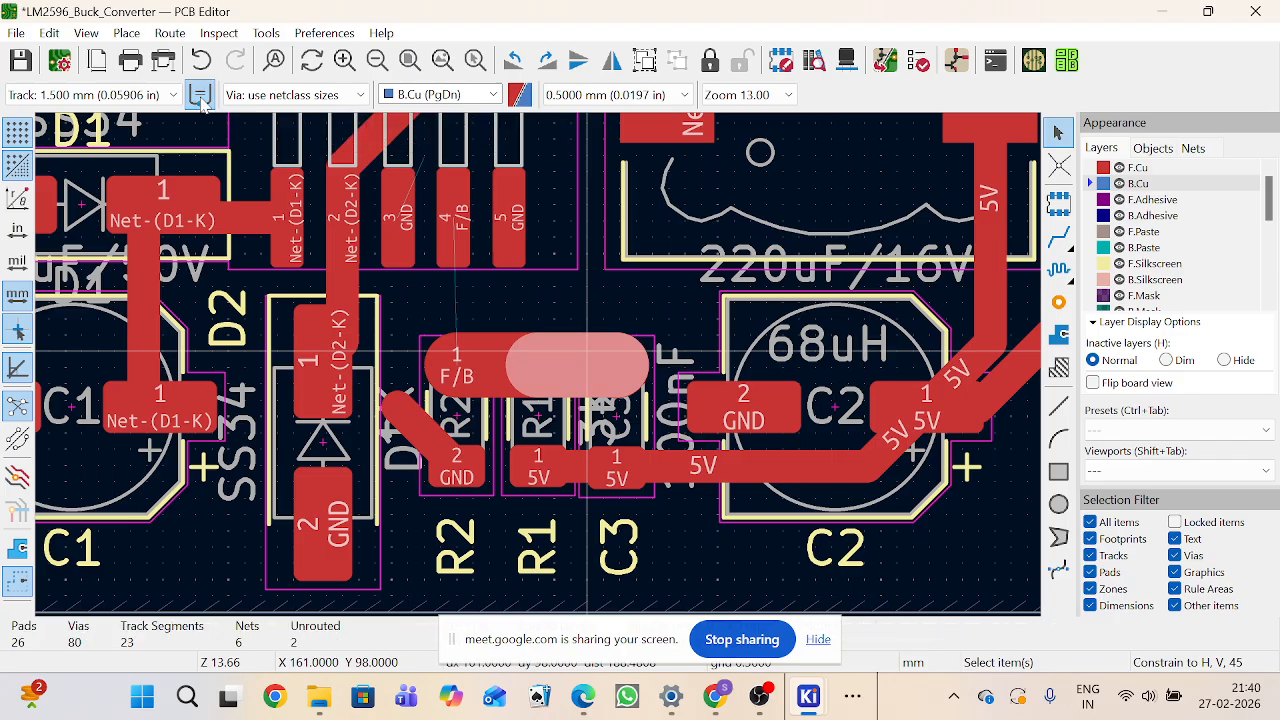
Step: Delete the R1–C3 track and reroute the F/B connection from C3 pad 2 to R1 pad 2
left_click_drag(492, 295, 635, 400)
key("Delete")
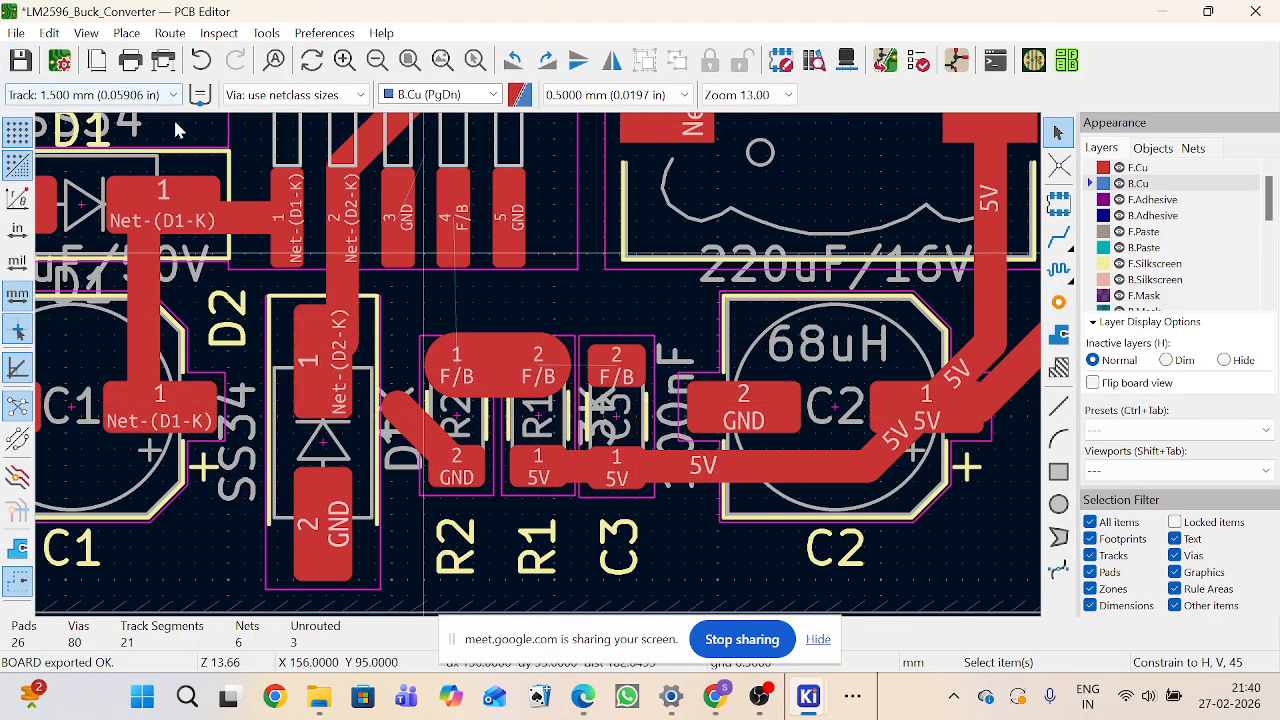
left_click(1059, 237)
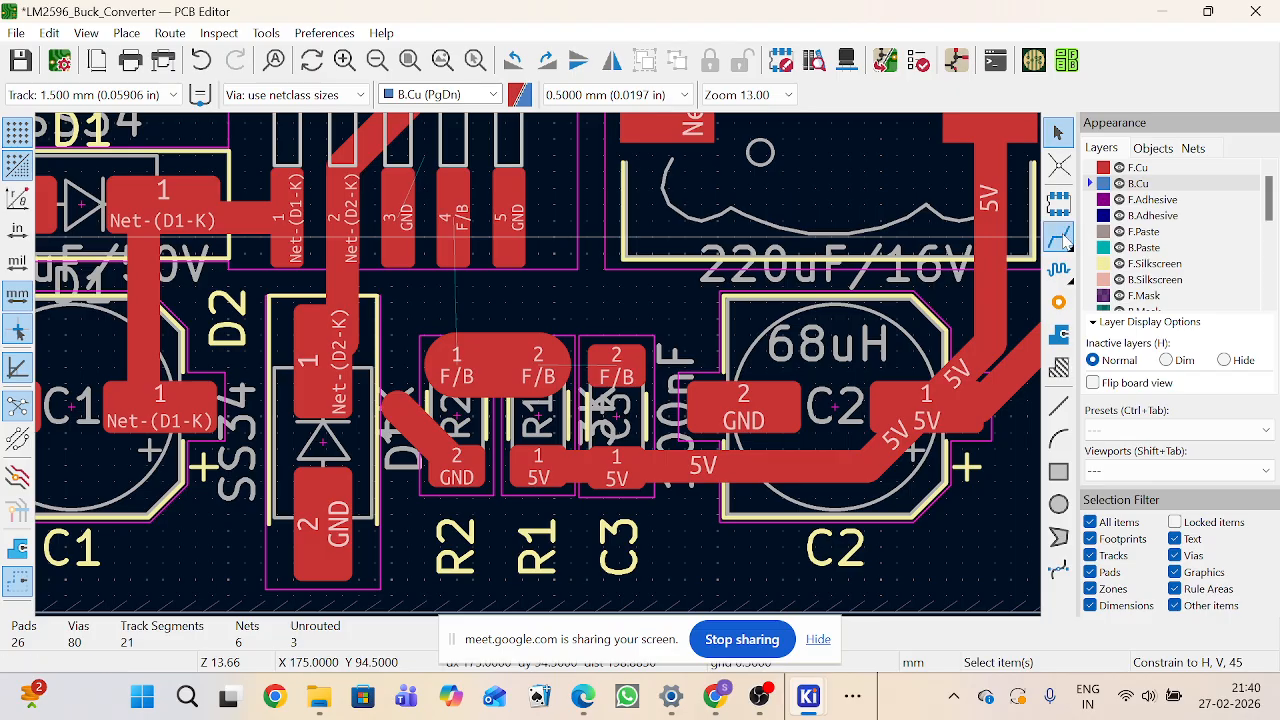
left_click(607, 352)
left_click(519, 370)
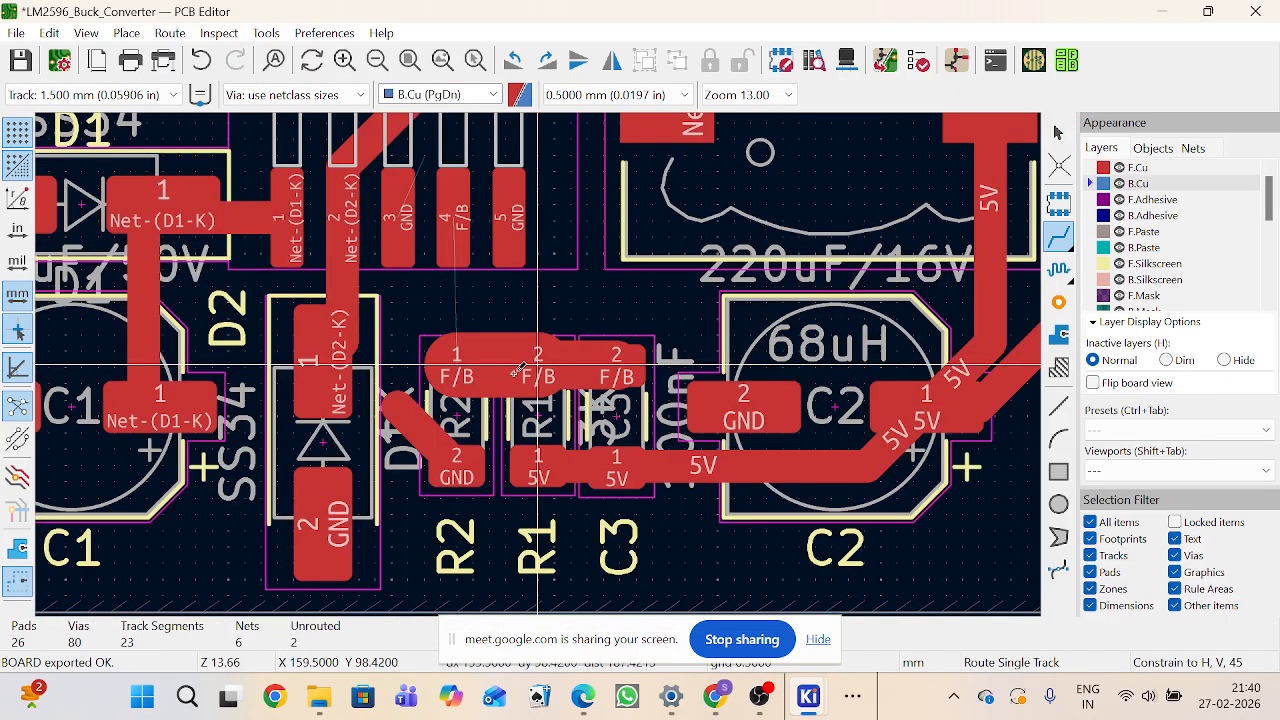
Step: Route an F/B track from the R1–C3 track up to U1 pin 4 and down to R2 pad 1
left_click(200, 94)
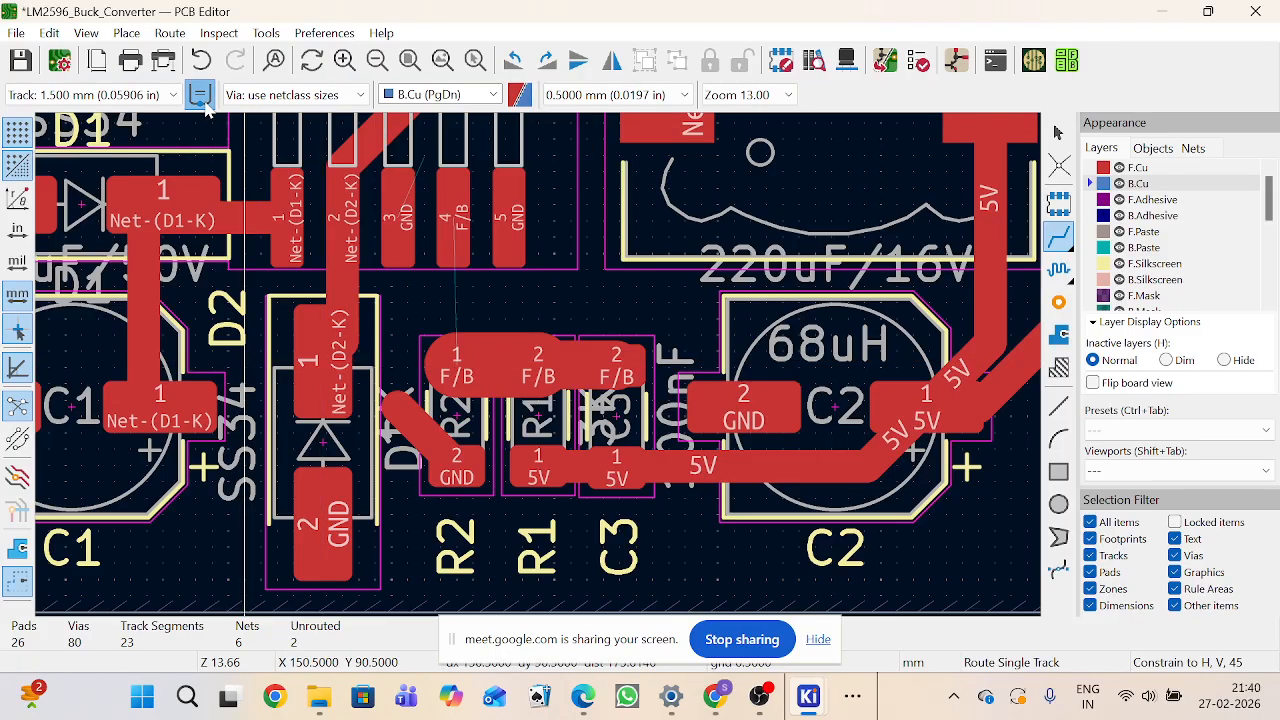
left_click(519, 364)
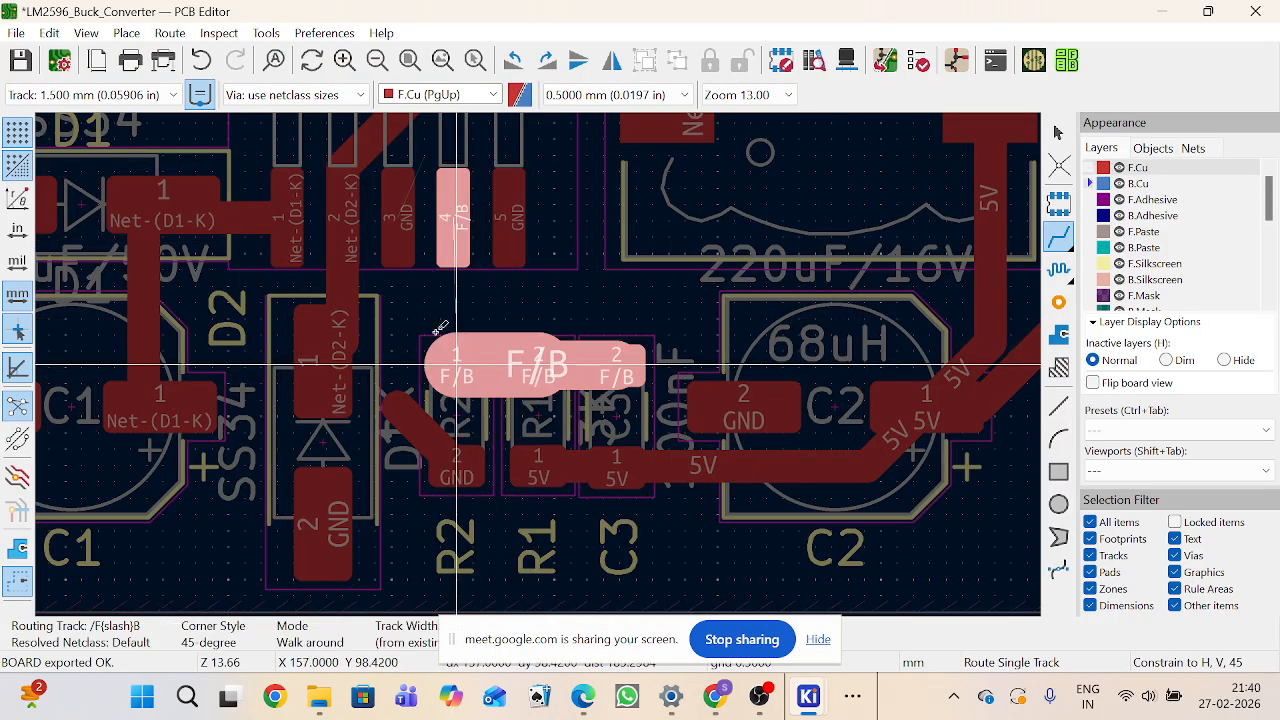
left_click(455, 220)
left_click(453, 220)
left_click(458, 360)
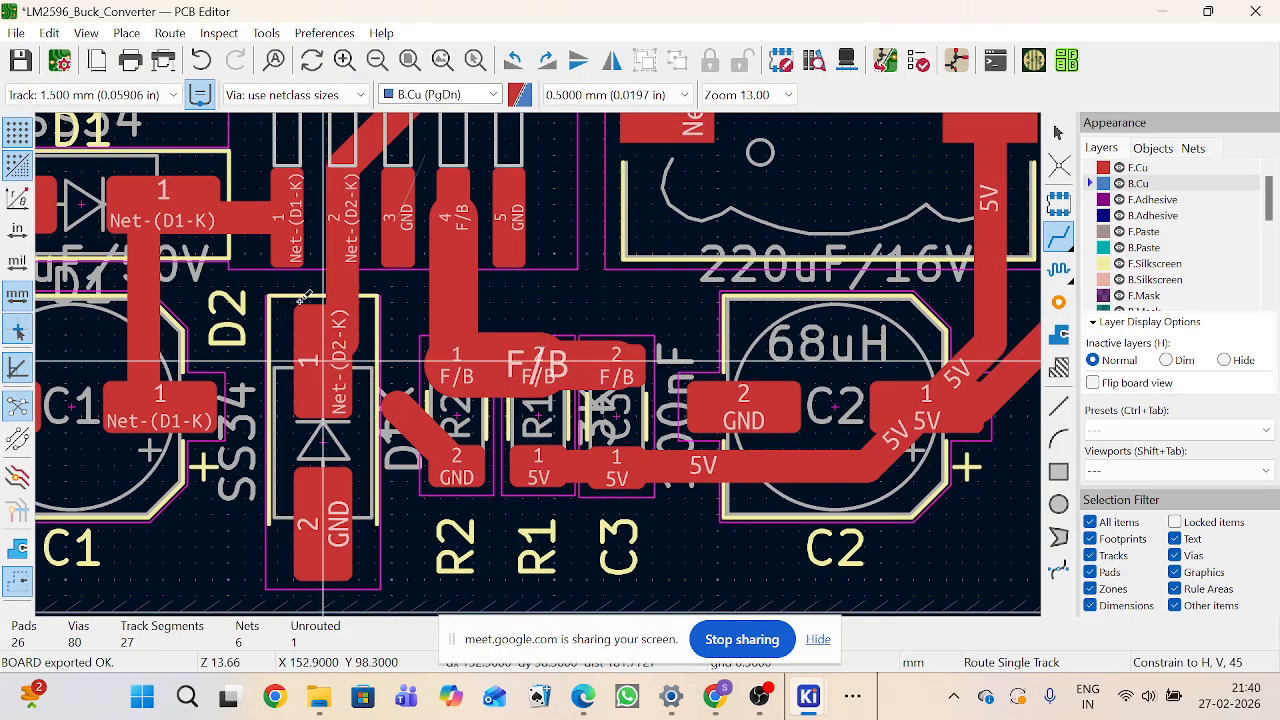
Step: Box-select and delete all F/B track segments around U1 pin 4, R2, R1 and C3
left_click_drag(402, 300, 613, 409)
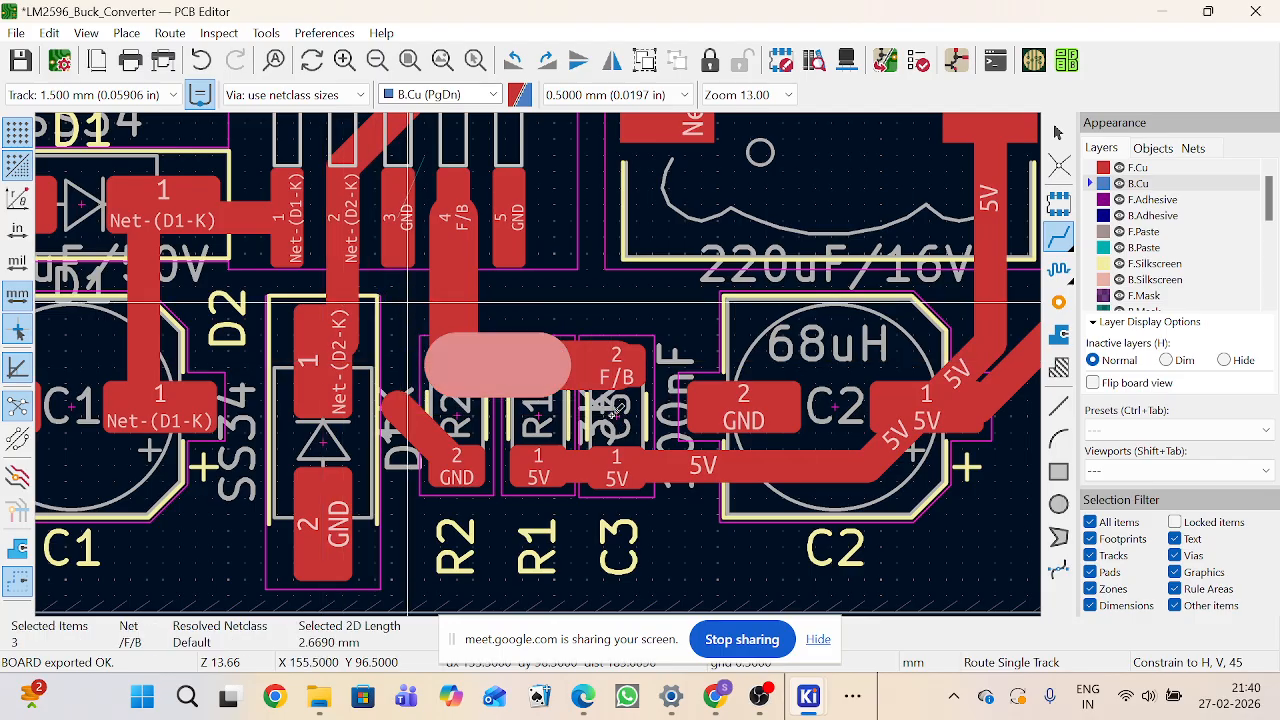
key("Delete")
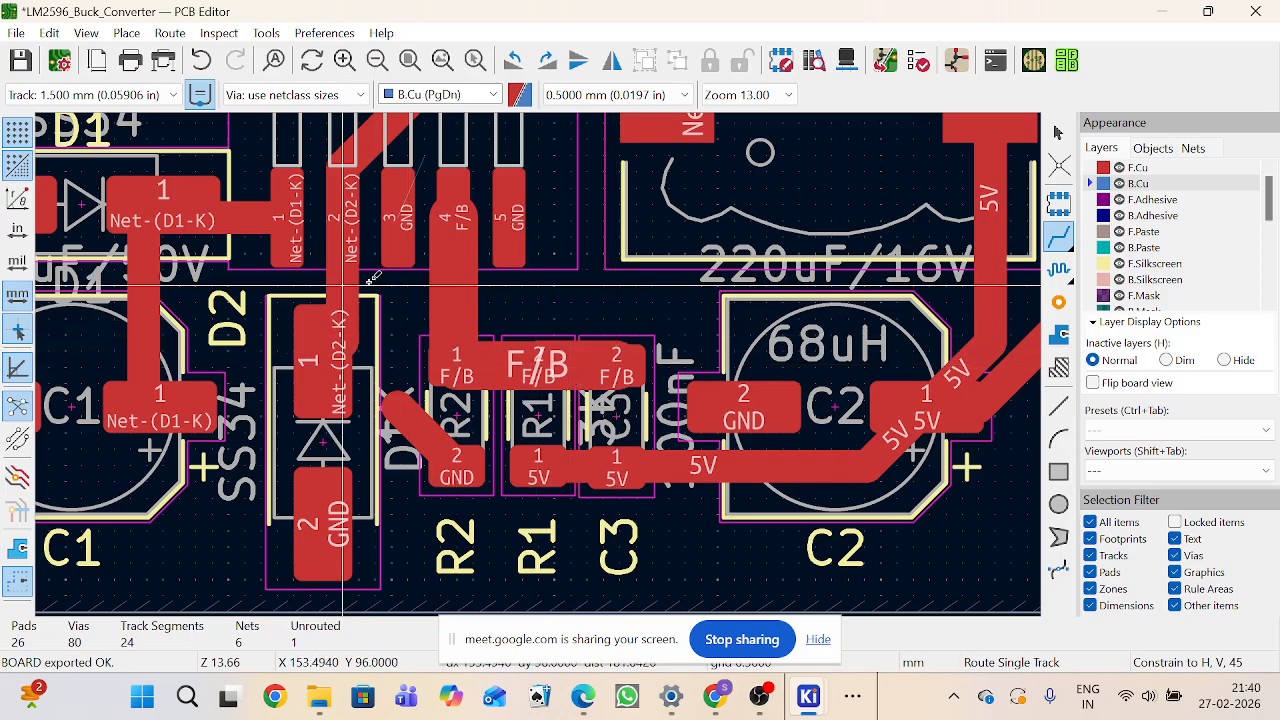
left_click_drag(390, 286, 662, 405)
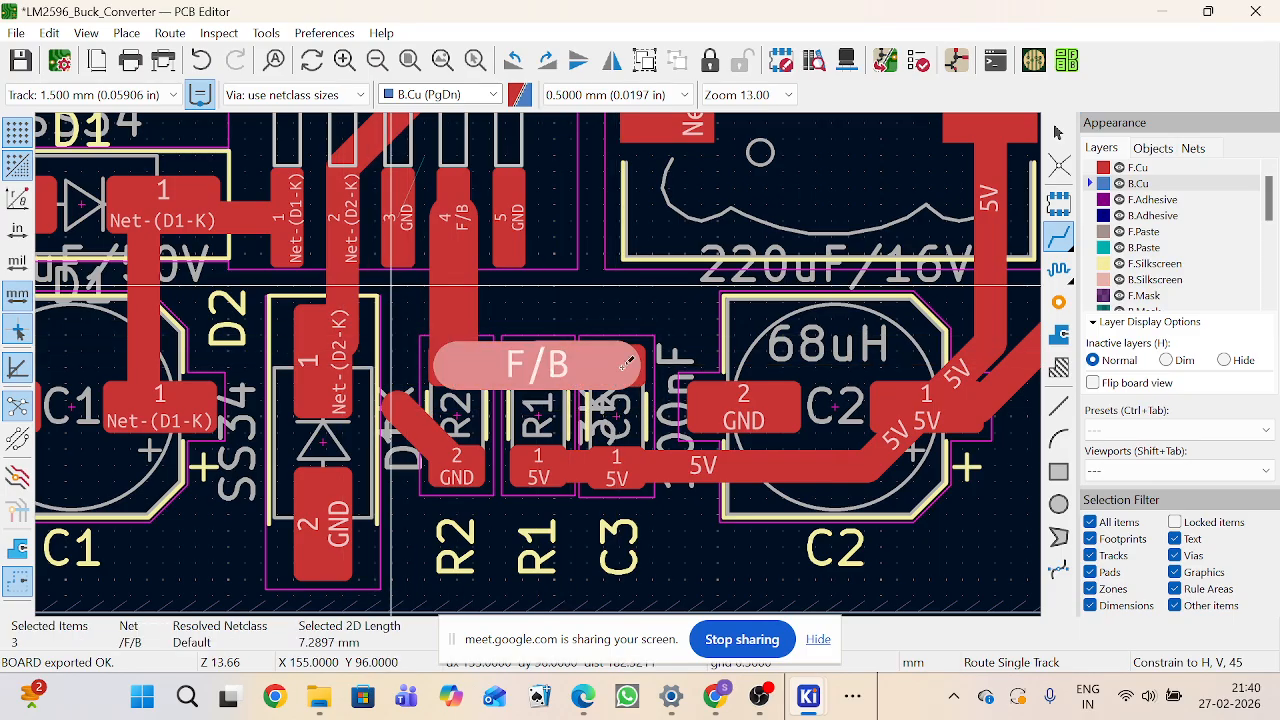
key("Delete")
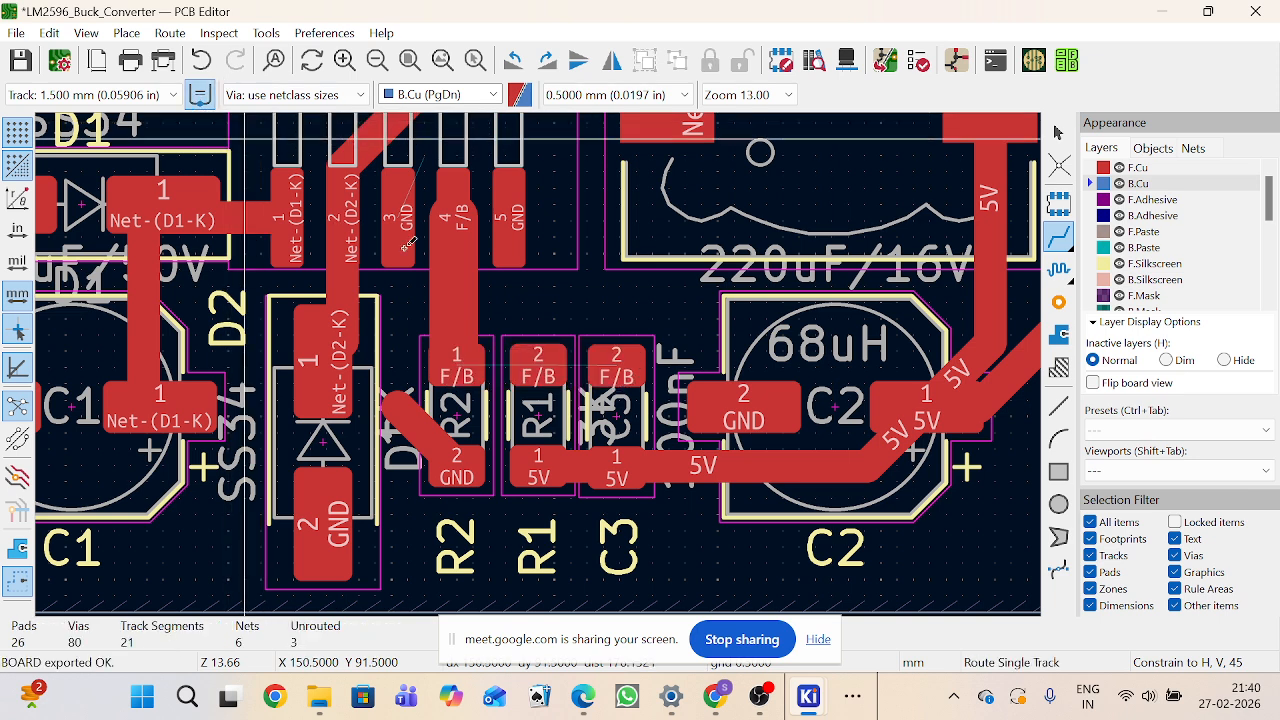
left_click_drag(420, 272, 490, 375)
key("Delete")
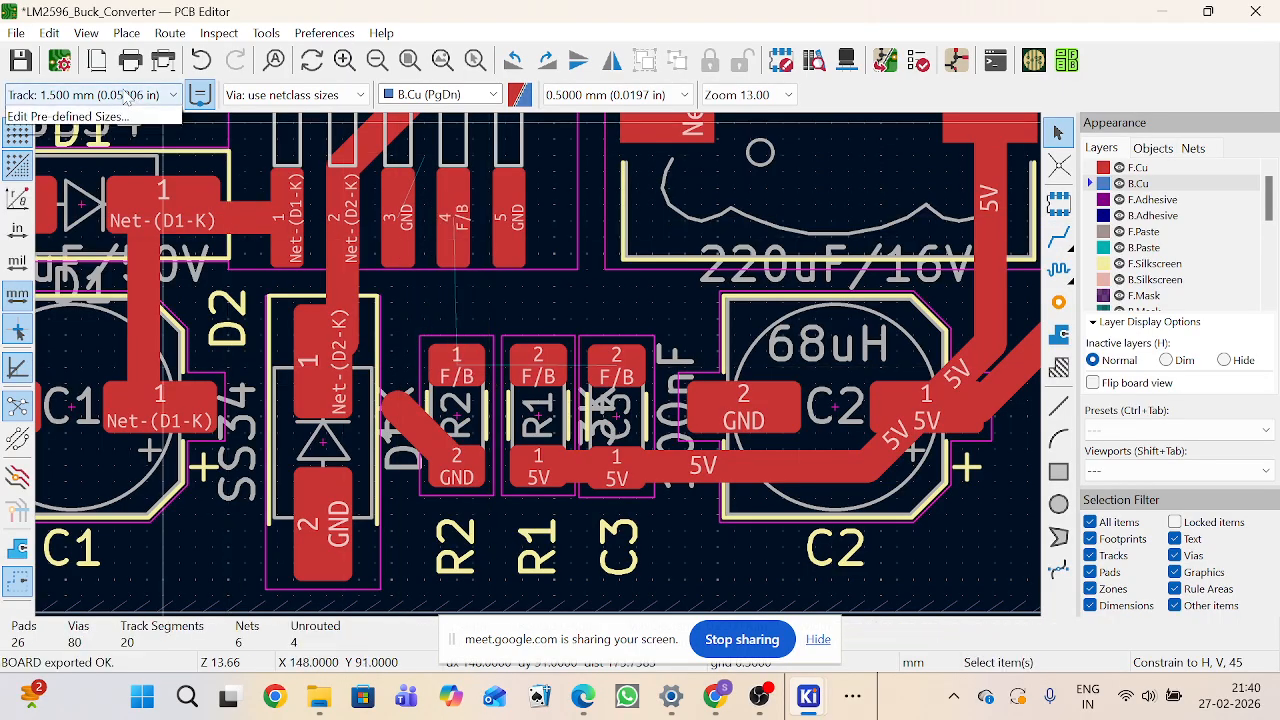
Step: Set the track width to 1.000 mm and route the F/B track from U1 pin 4 to R2 pad 1 and across to C3
left_click(100, 94)
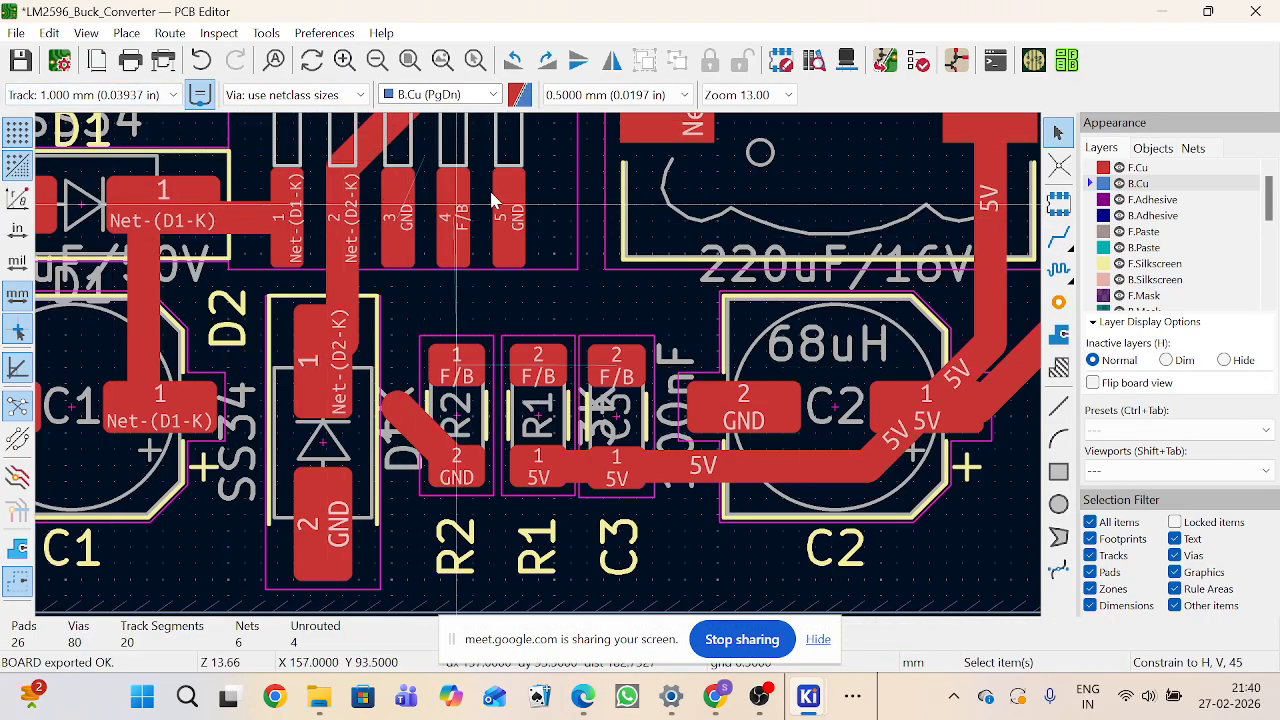
key("x")
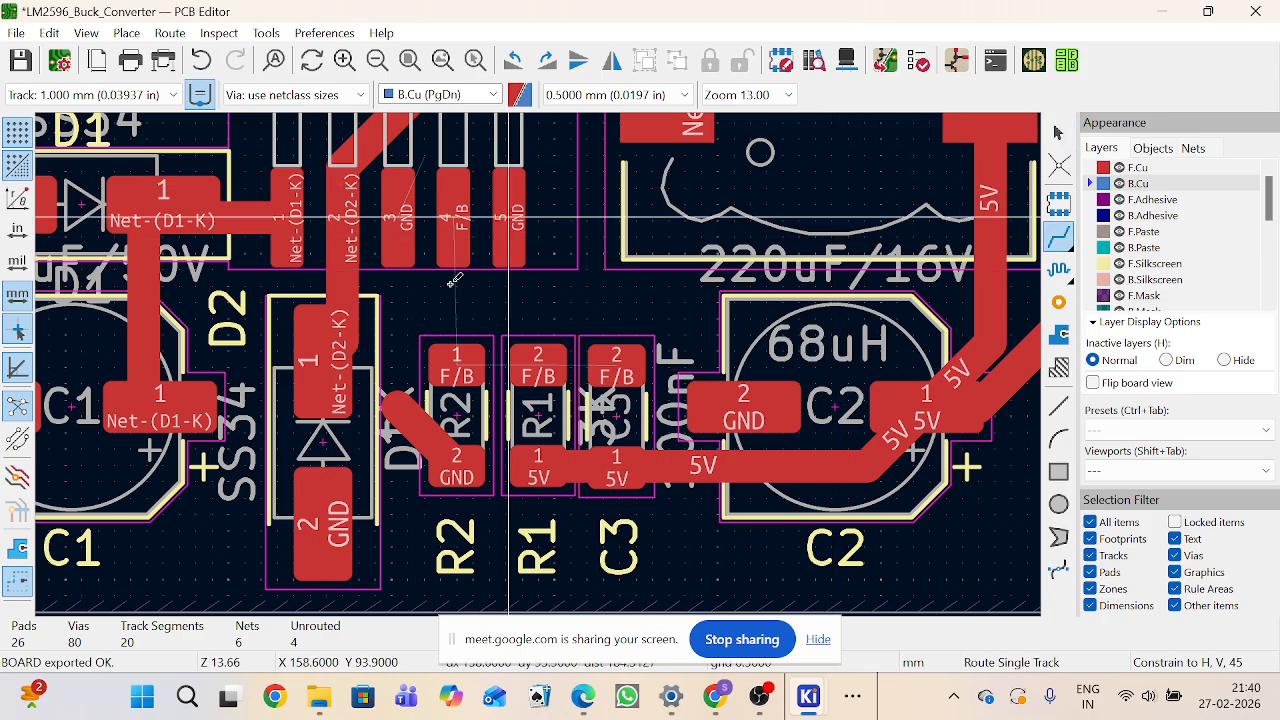
left_click(453, 220)
left_click(457, 352)
left_click(462, 350)
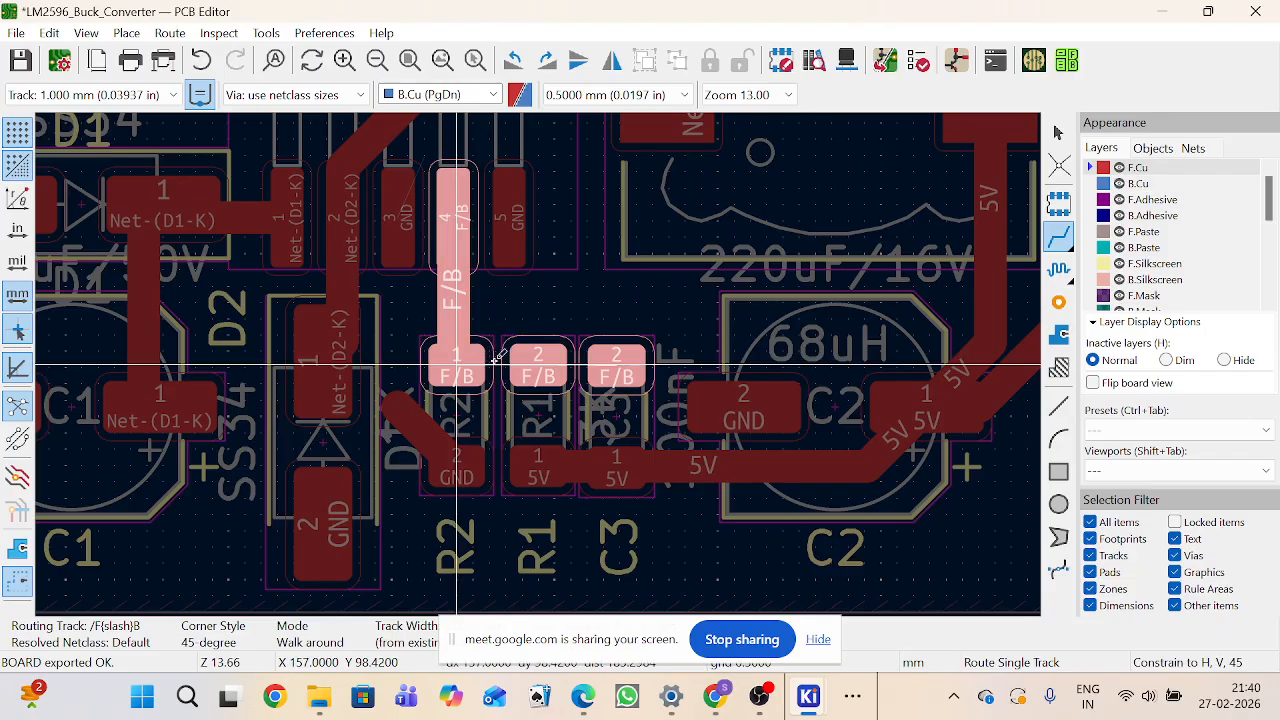
left_click(595, 358)
key("Page_Down")
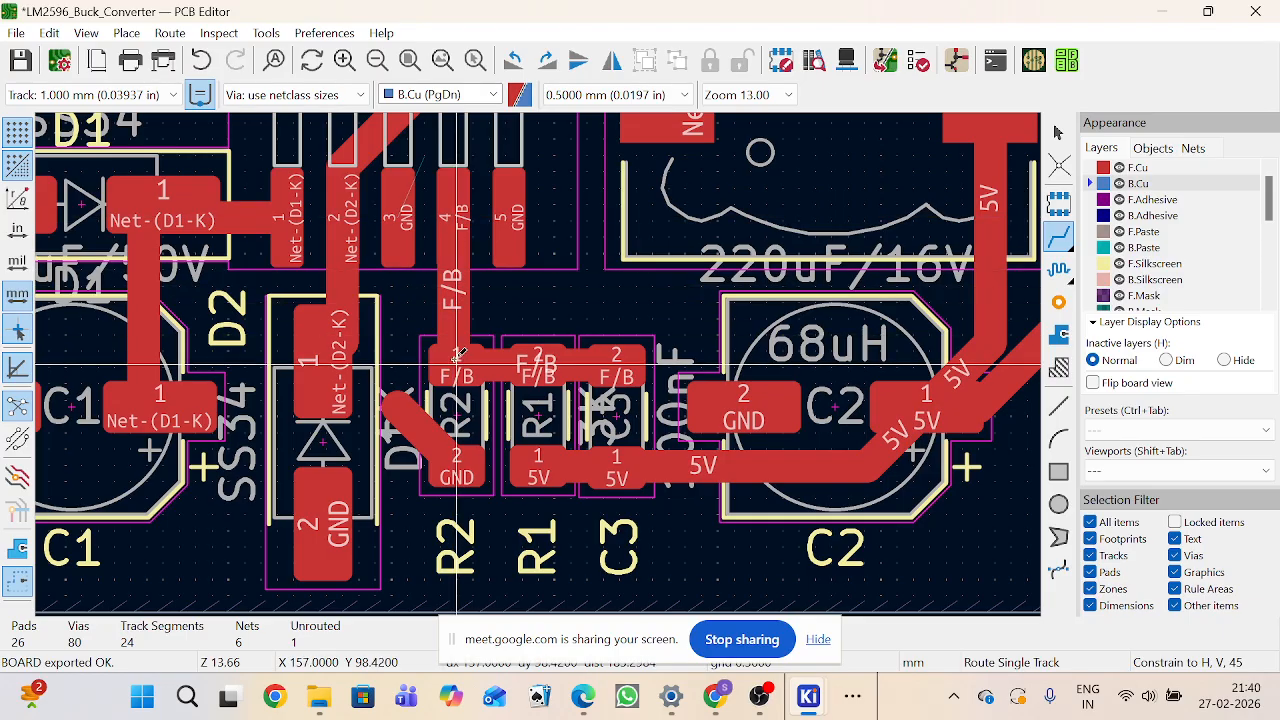
Step: Route a segment from R2 pad 1 to R1 pad 2, then undo the recent F/B routing and exit
left_click(478, 366)
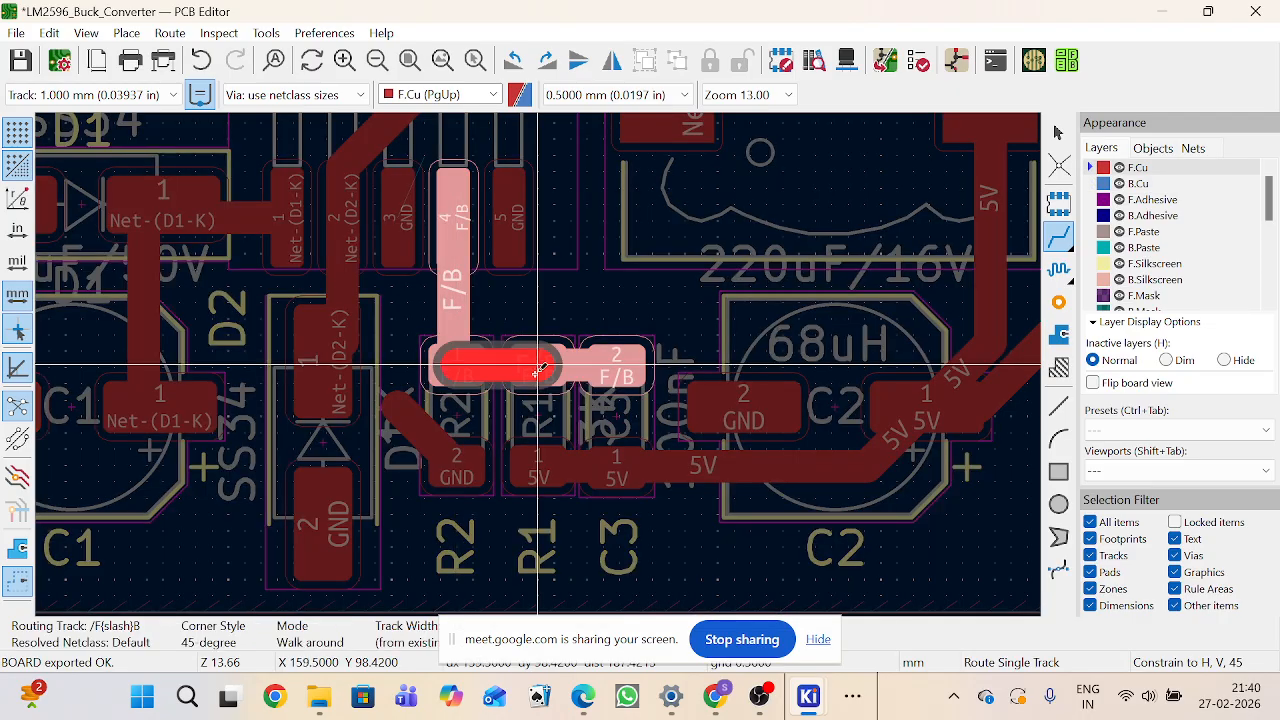
left_click(540, 368)
key("ctrl+z")
key("ctrl+z")
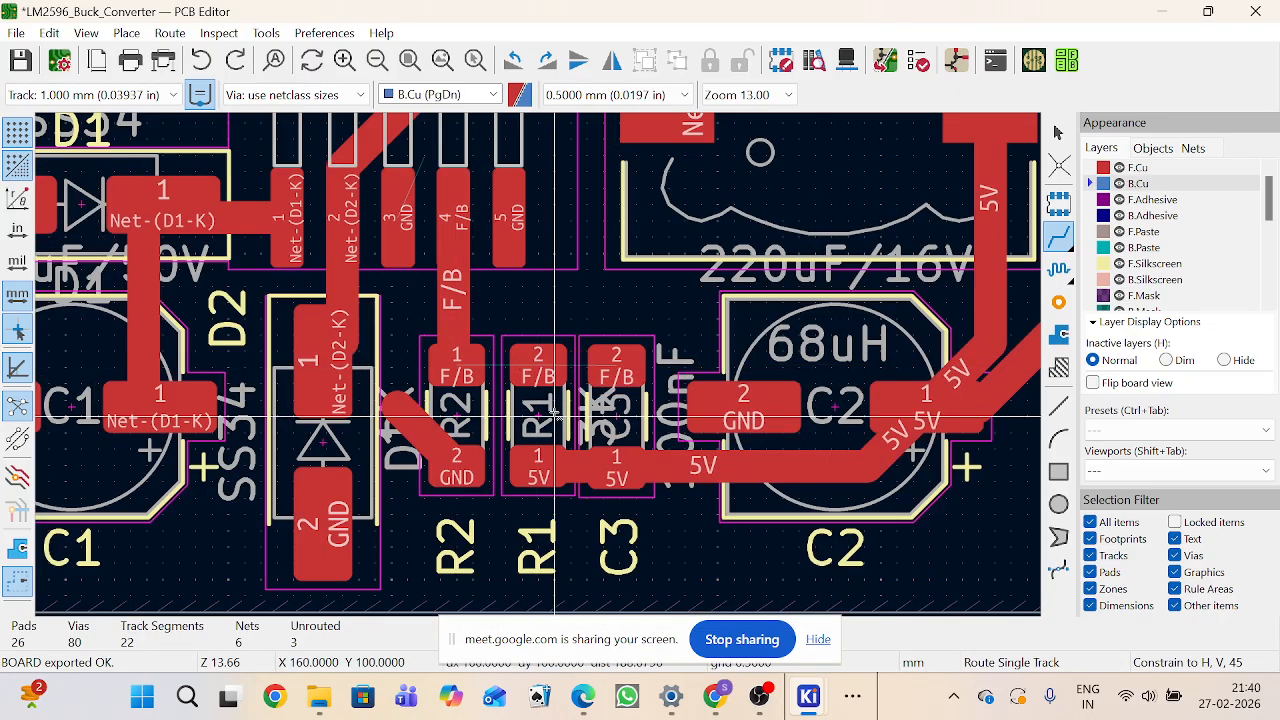
key("ctrl+z")
key("Escape")
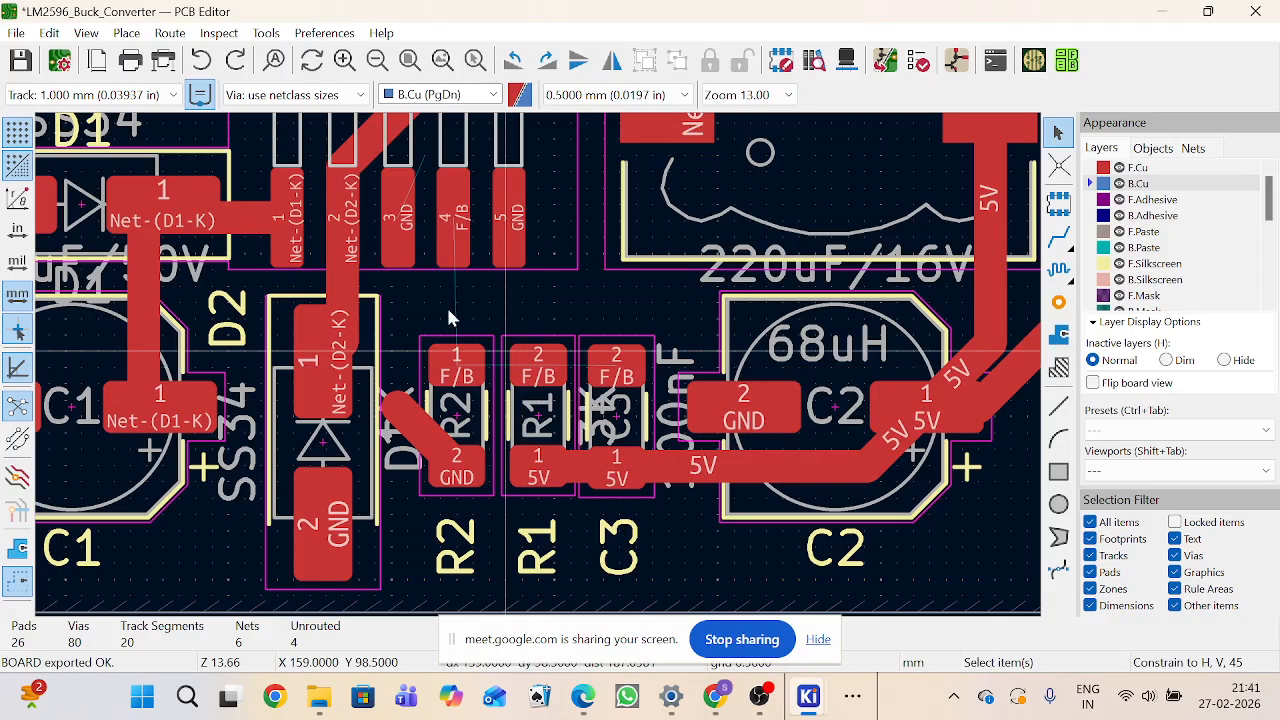
Step: Route an F/B track from R2 pad 1 to R1 pad 2
left_click(1059, 236)
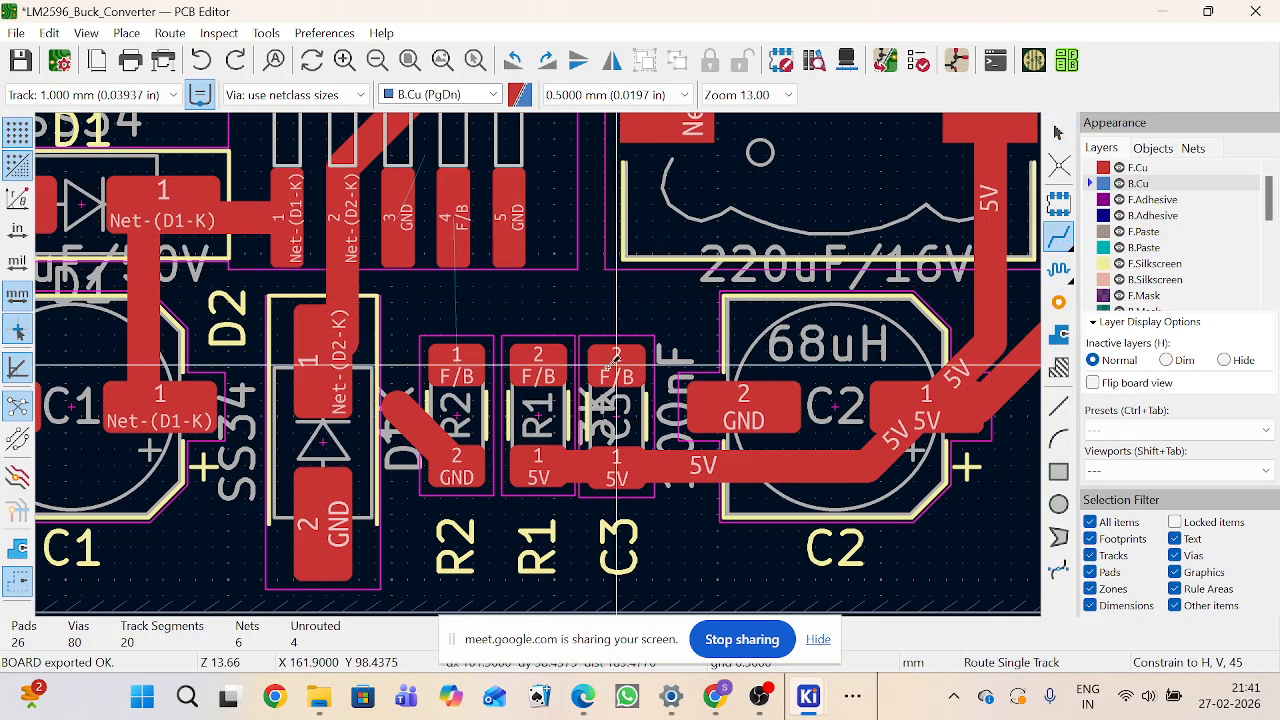
left_click(456, 362)
left_click(535, 364)
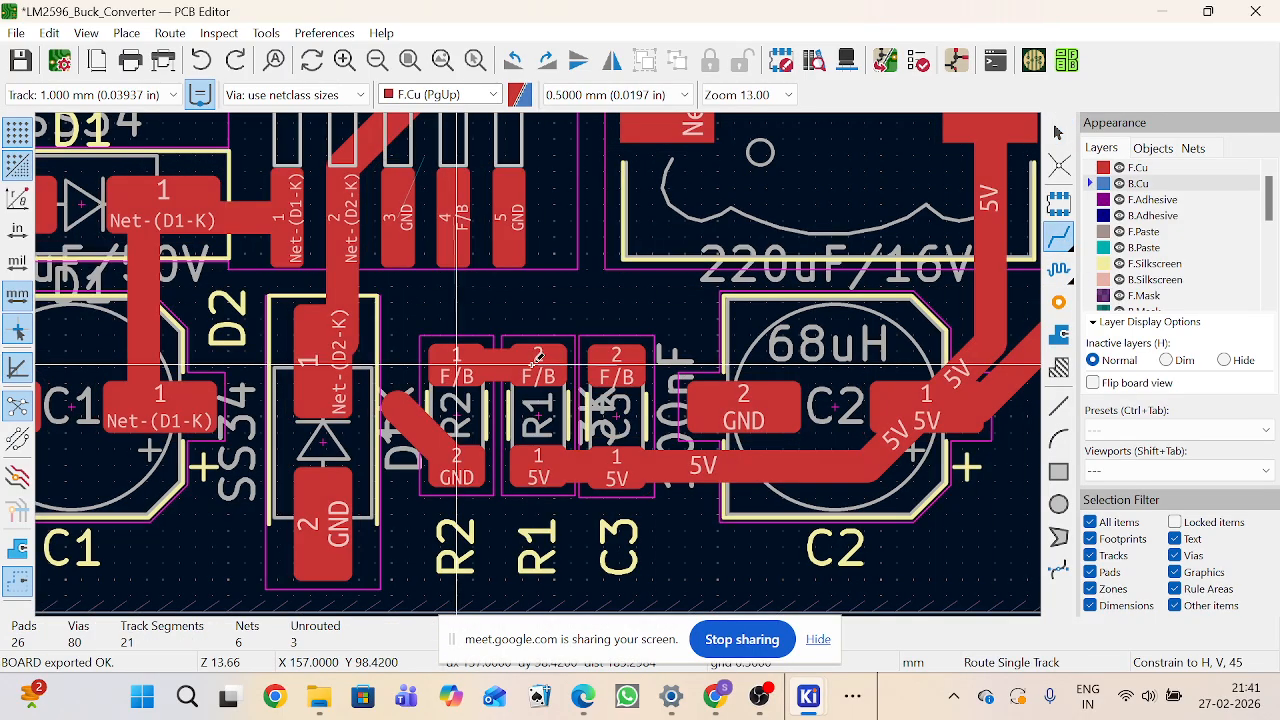
Step: Set the track width to 2.000 mm and route the F/B track from R1 pad 2 to C3 pad 2
left_click(90, 94)
left_click(86, 165)
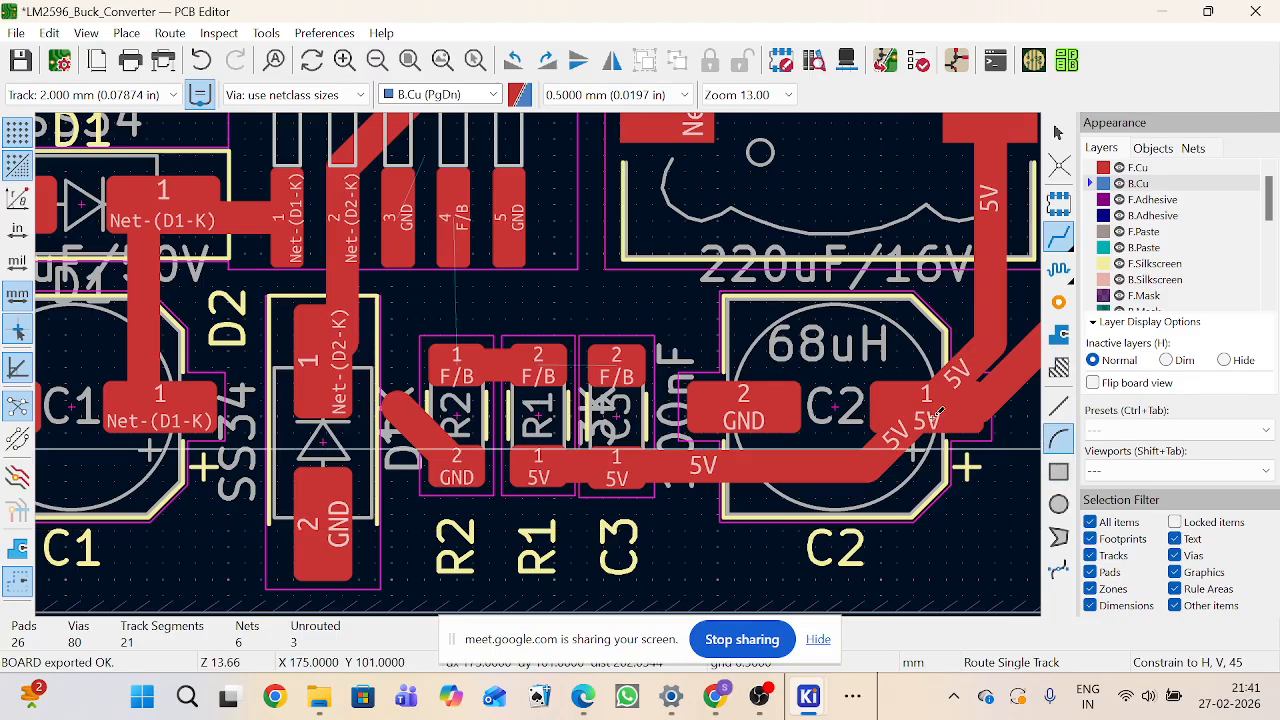
left_click(538, 364)
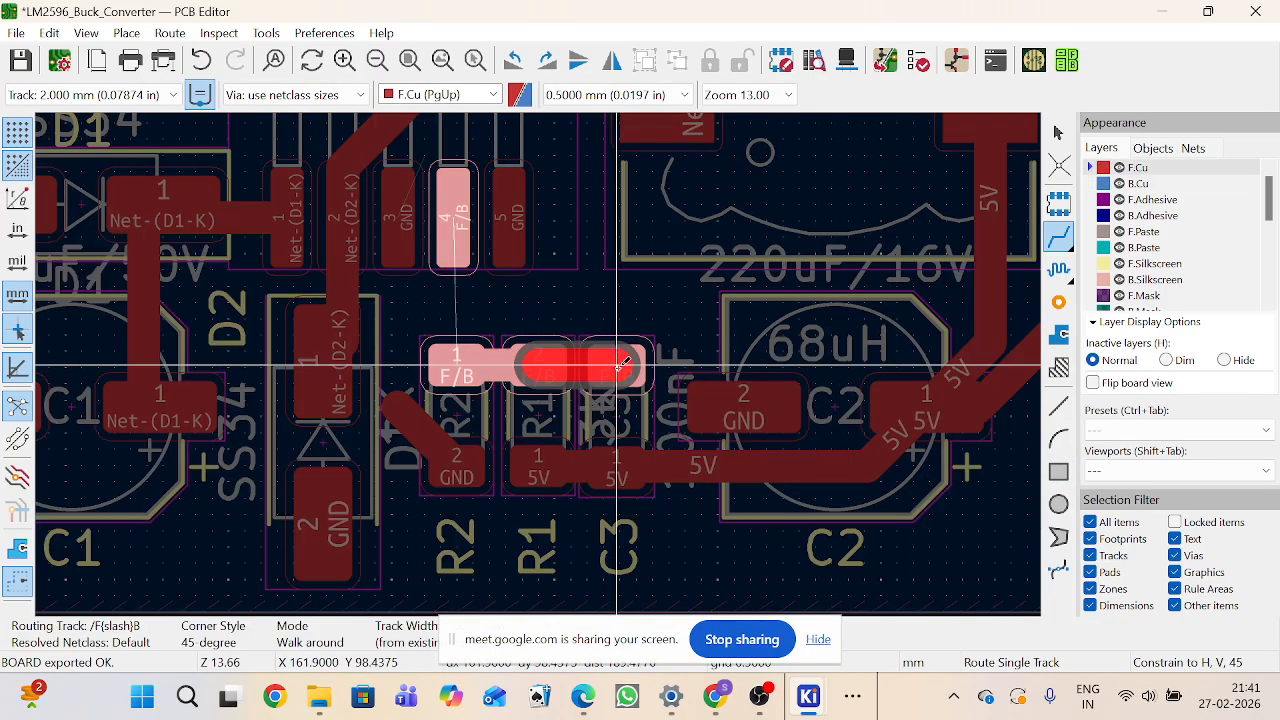
left_click(620, 364)
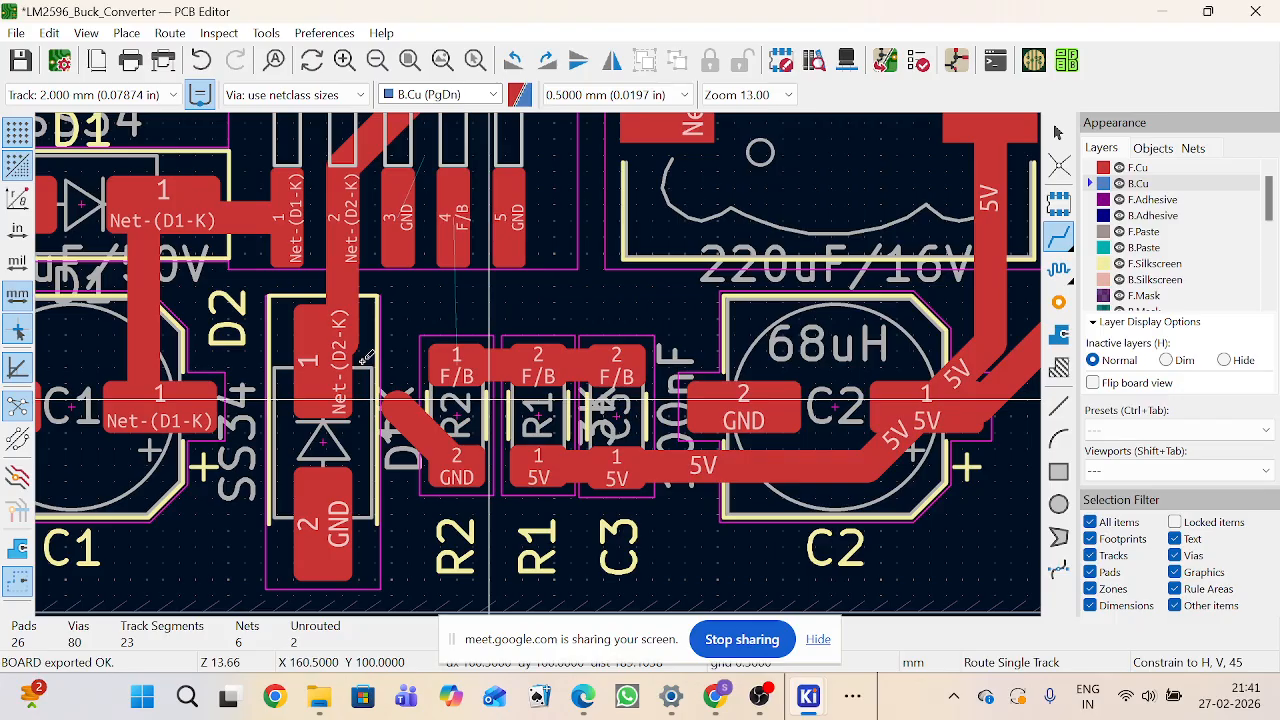
Step: Box-select and delete the GND track running from D2 to R2 pad 2
left_click_drag(348, 361, 530, 492)
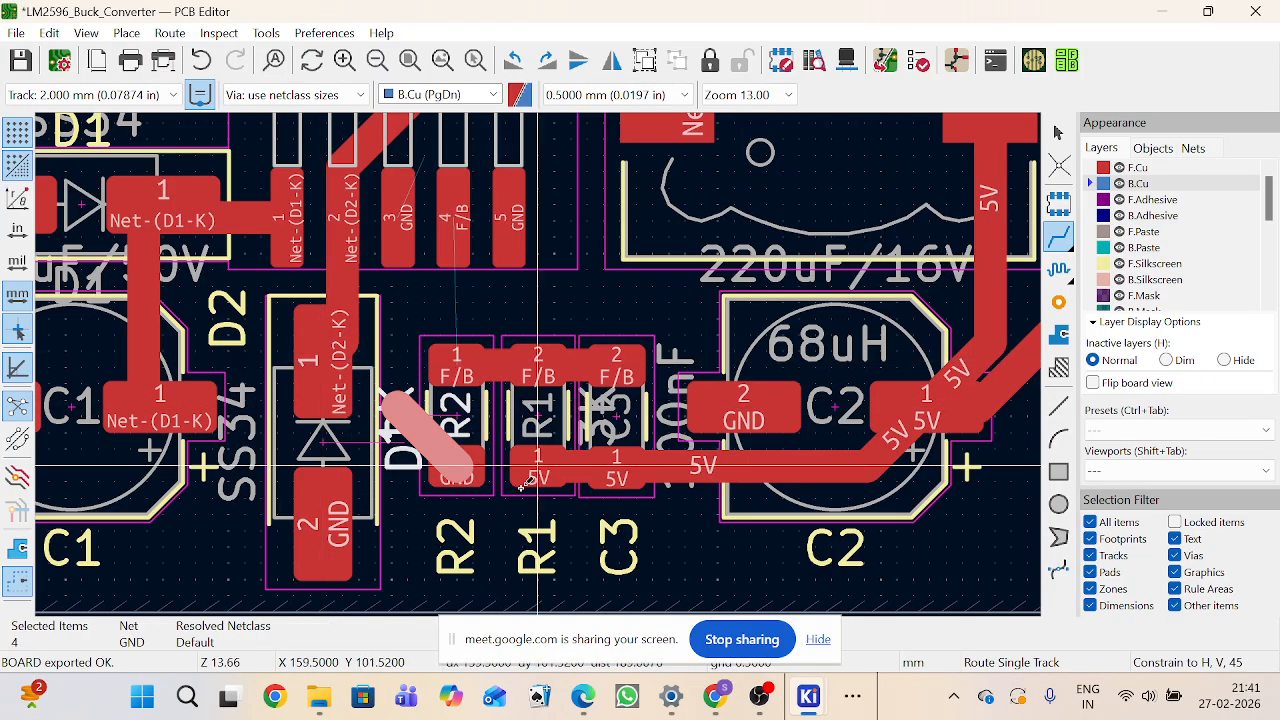
key("Delete")
left_click(463, 229)
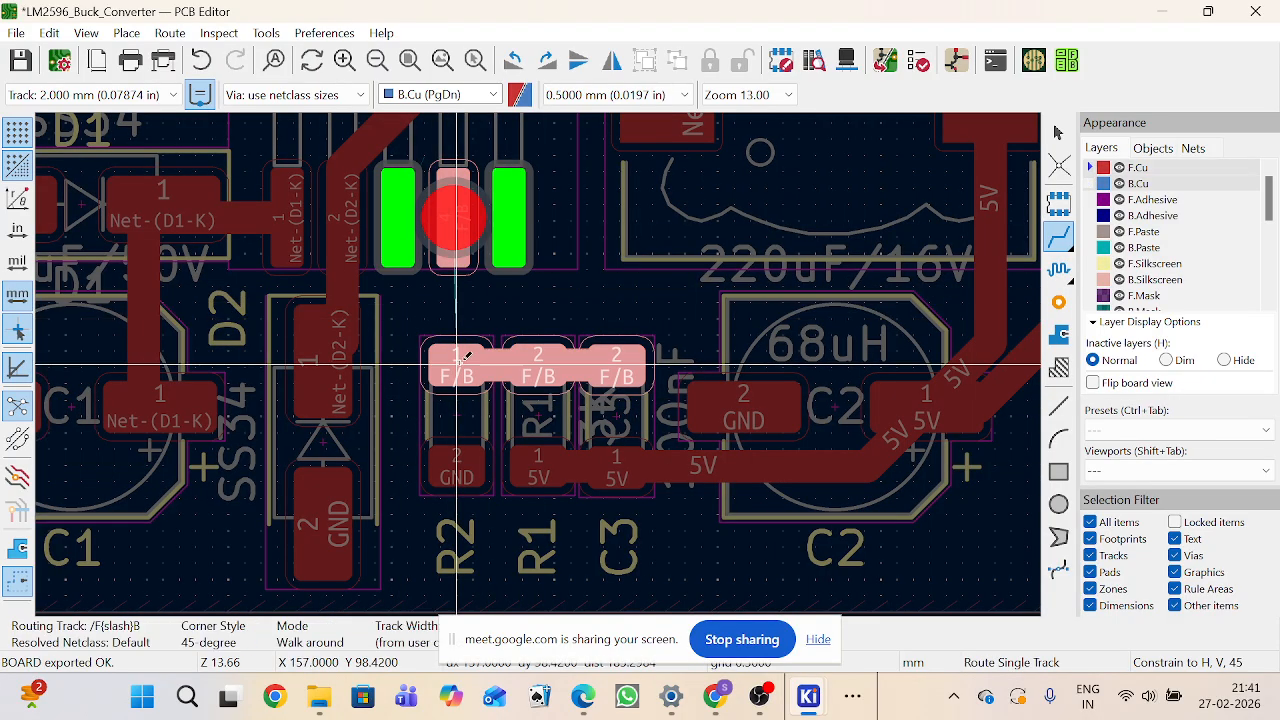
right_click(462, 356)
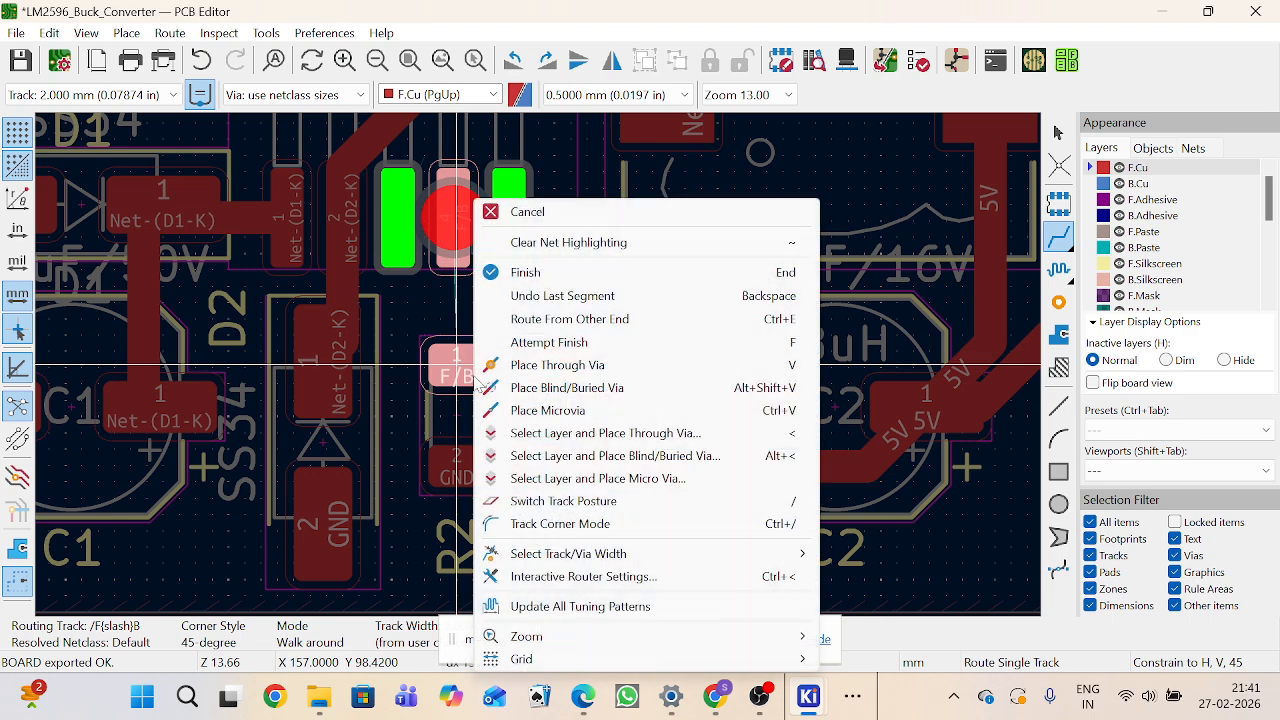
left_click(525, 211)
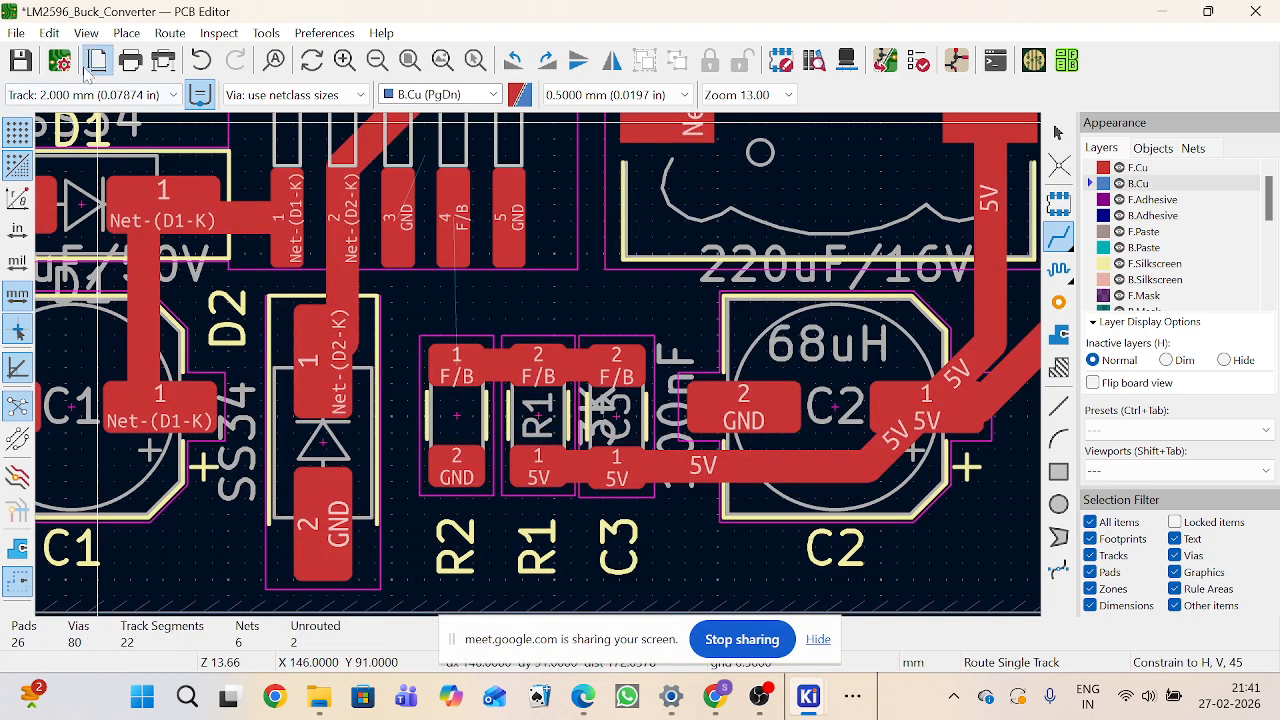
Step: Set the track width to 1.000 mm and route the F/B track from U1 pin 4 down to R2 pad 1
left_click(90, 94)
left_click(85, 132)
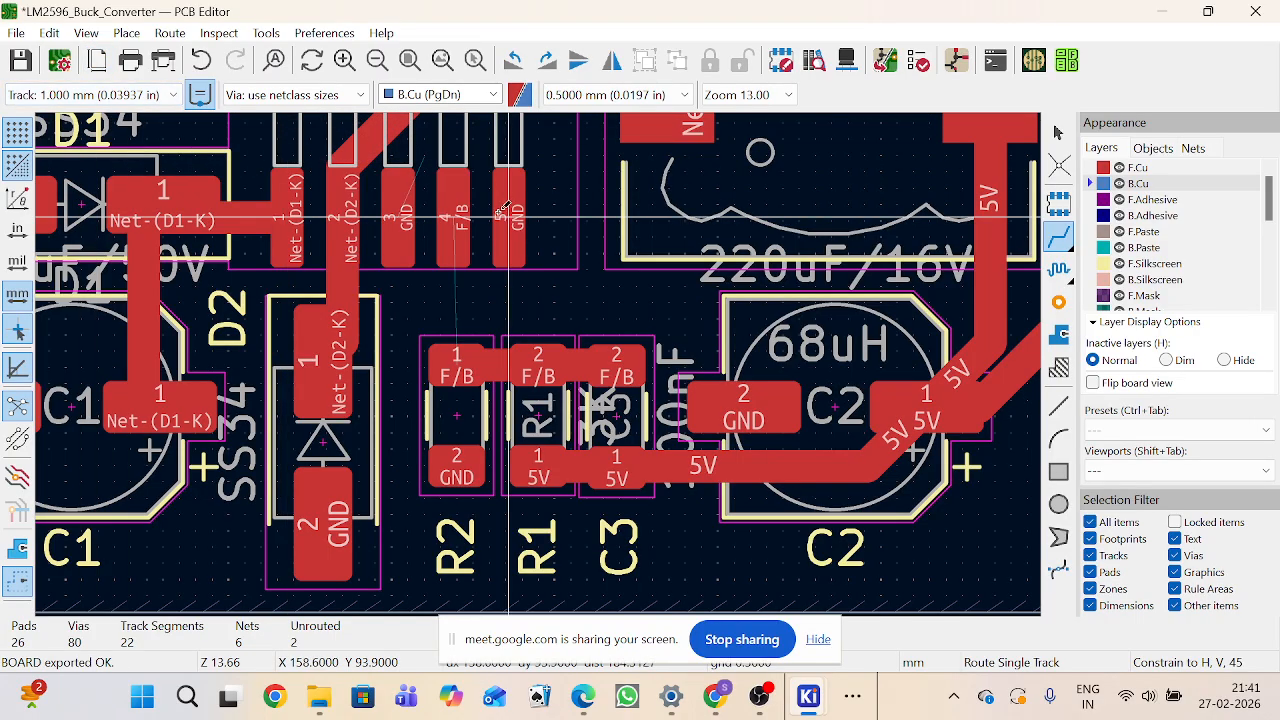
left_click(453, 210)
left_click(463, 354)
scroll(463, 354, "down", 1)
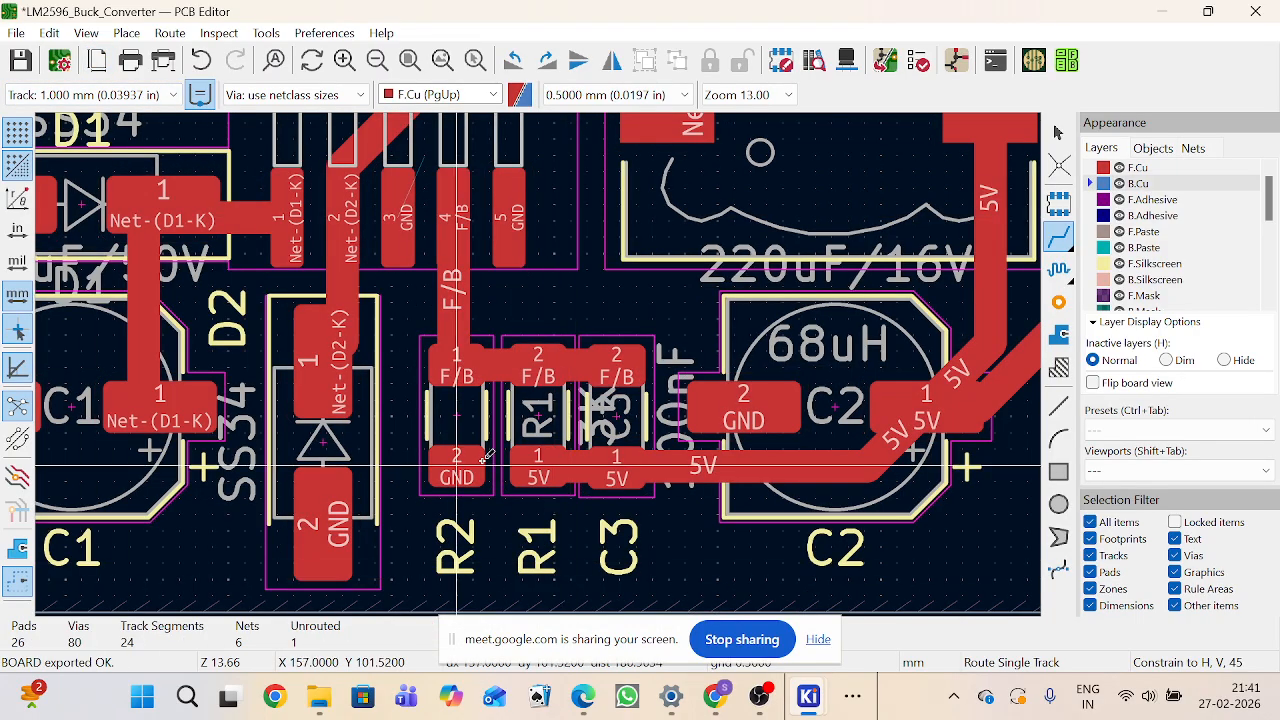
scroll(540, 318, "down", 2)
Step: Refill all zones and route a GND track from U1 pin 3 to R2 pad 2
key("b")
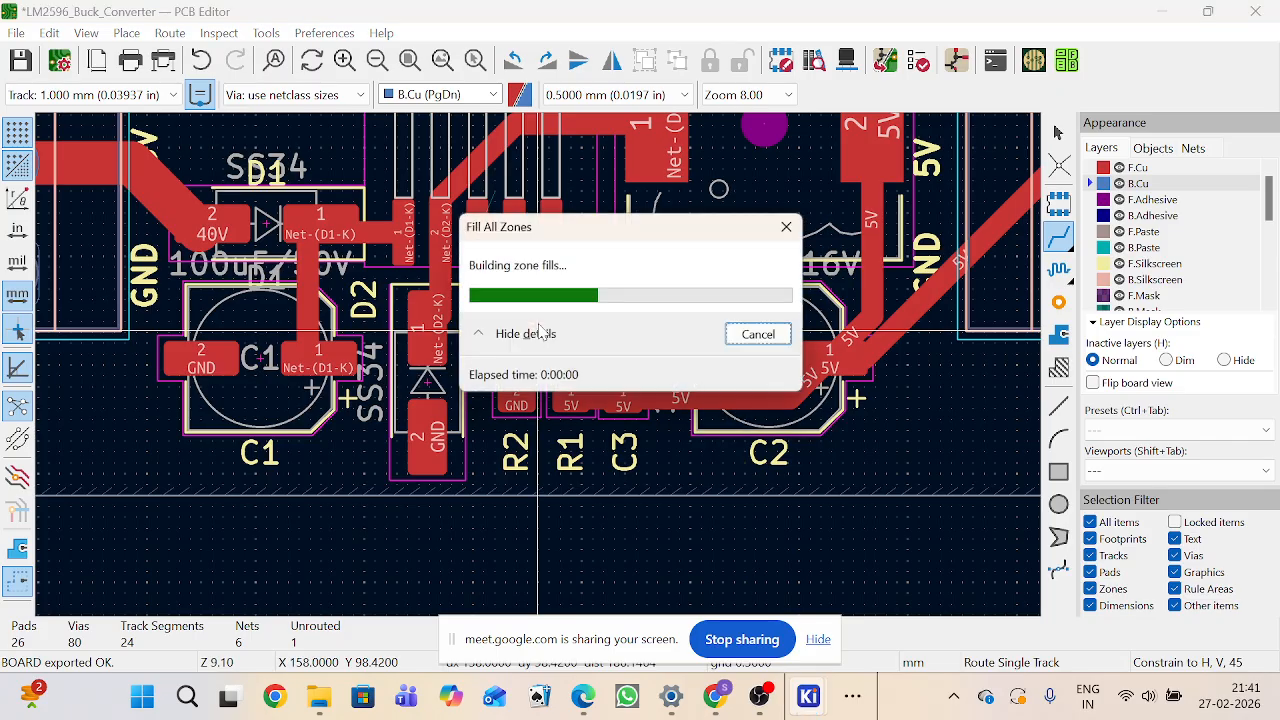
left_click(479, 235)
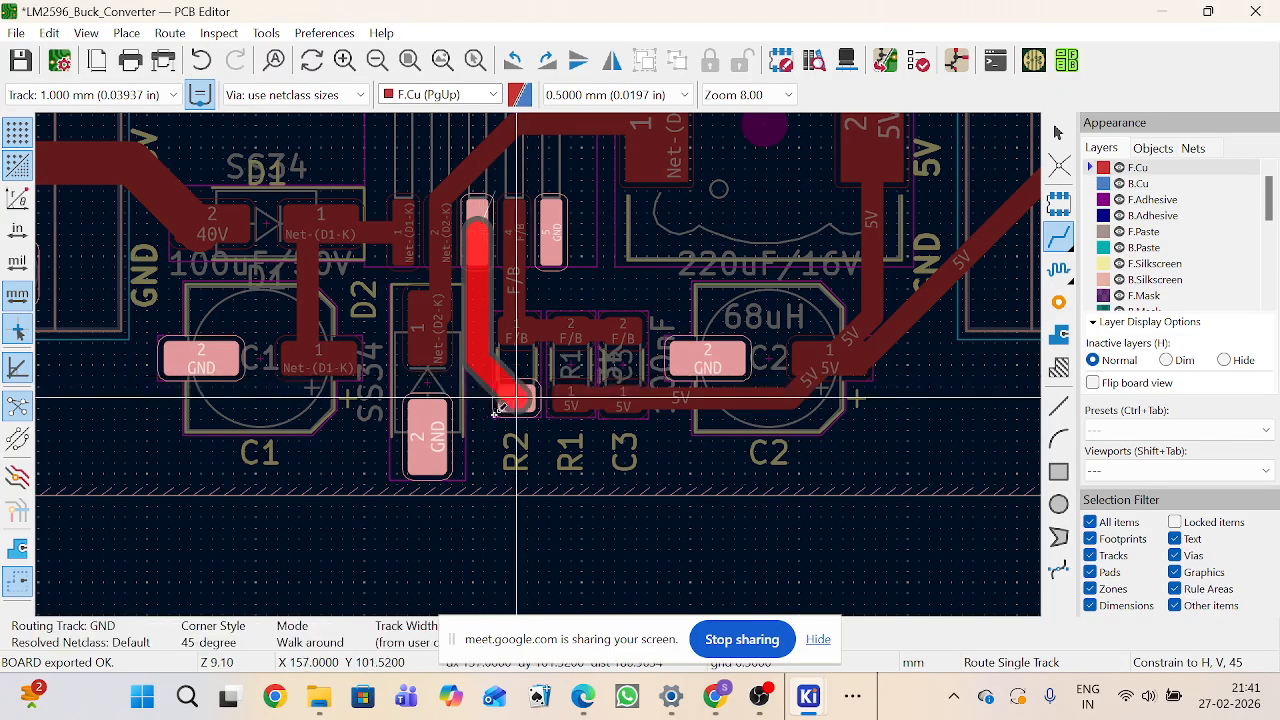
left_click(515, 398)
key("b")
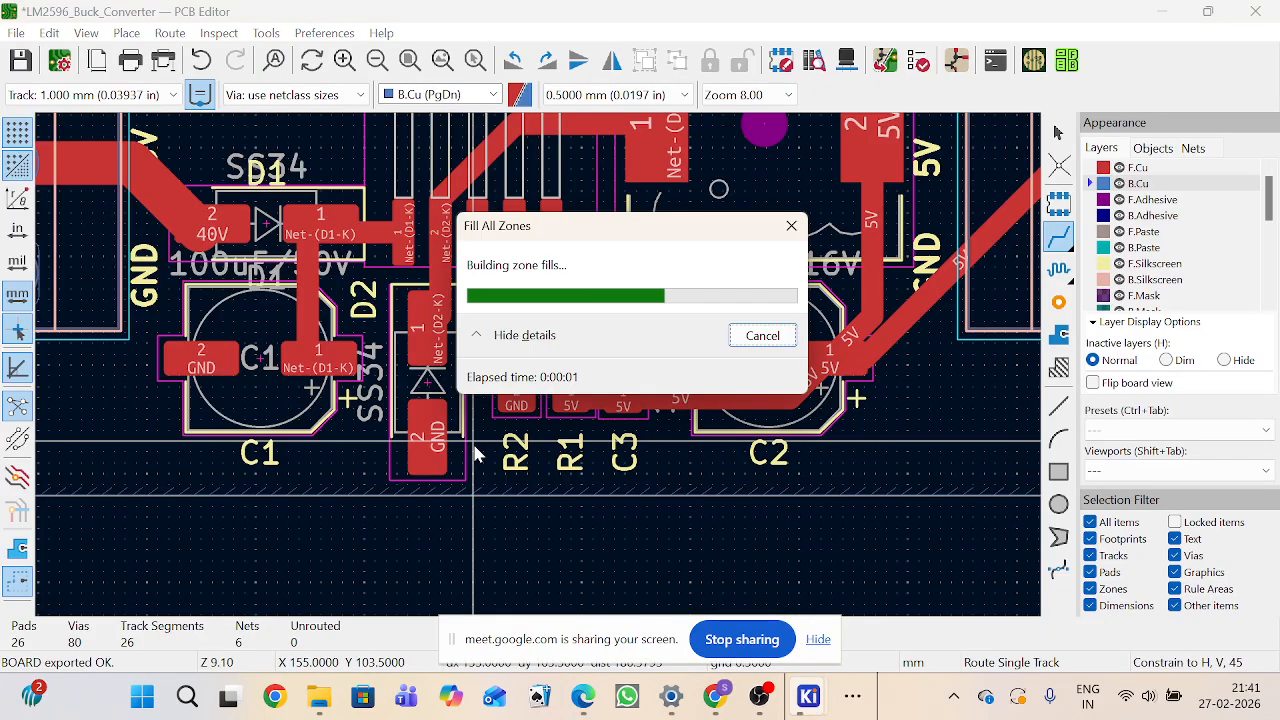
Step: Make F.Cu the active layer, refill all zones and leave the routing tool over the whole board
left_click(1100, 168)
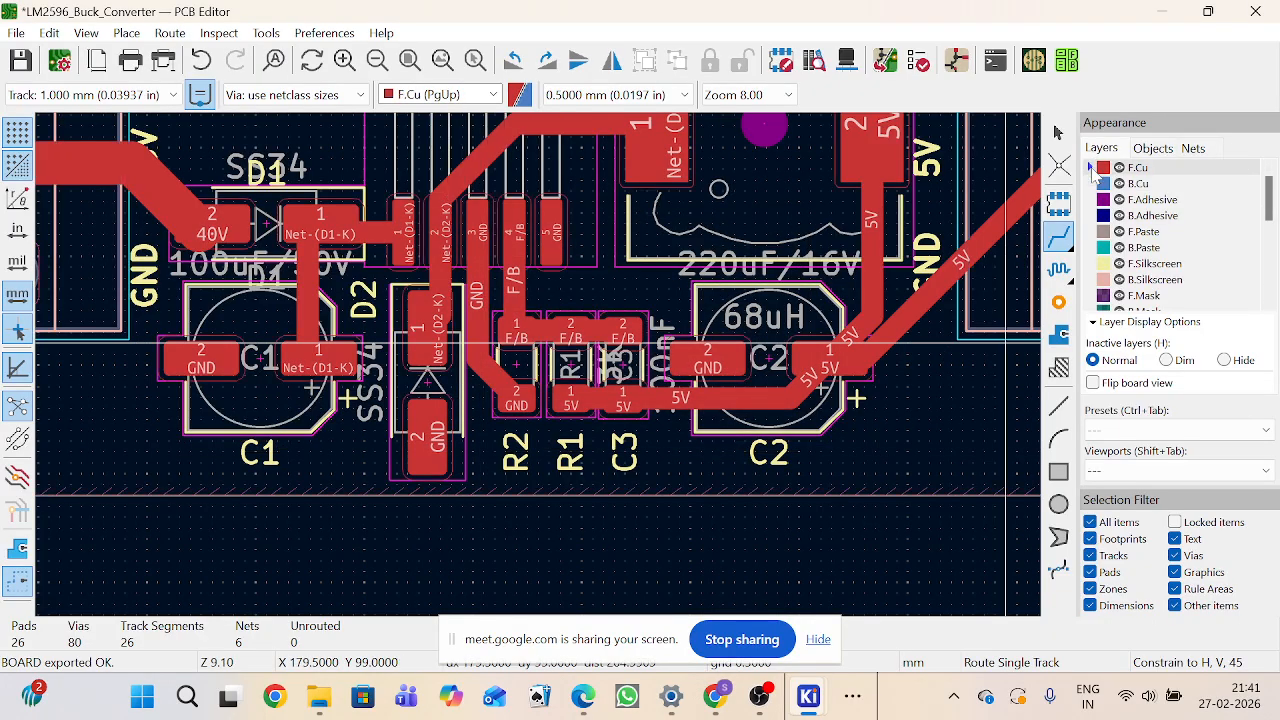
scroll(540, 365, "down", 2)
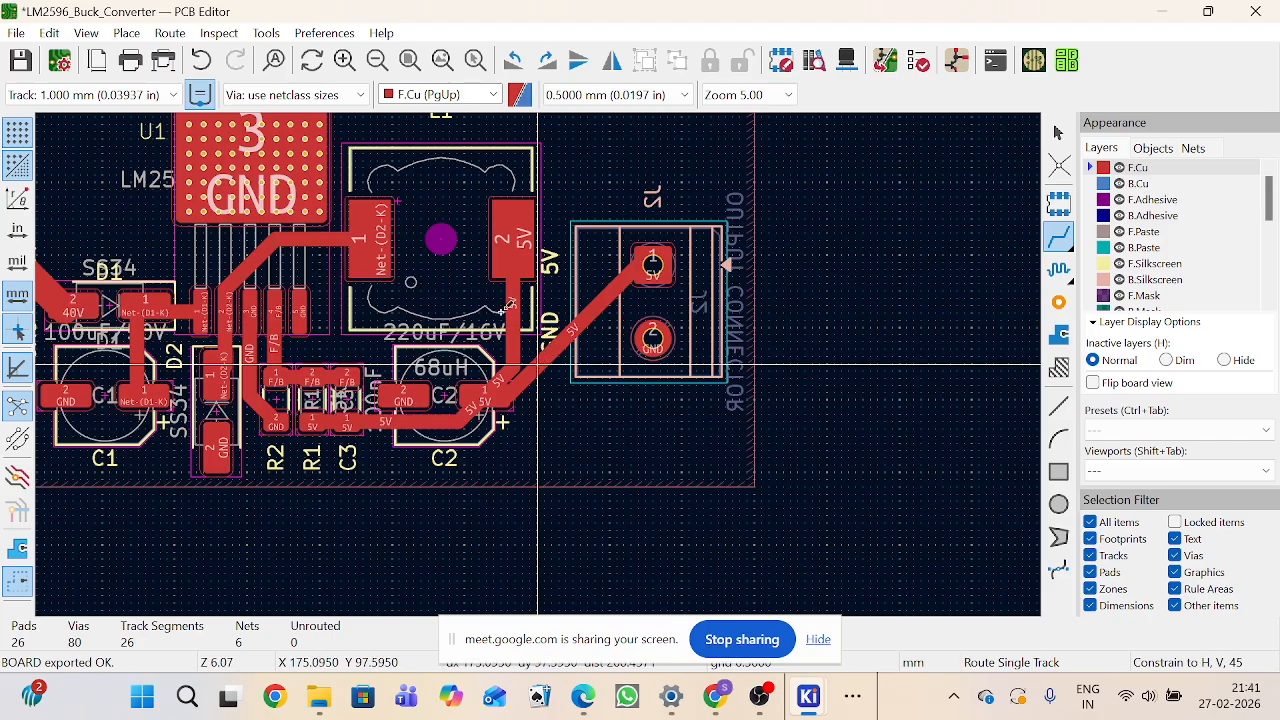
key("b")
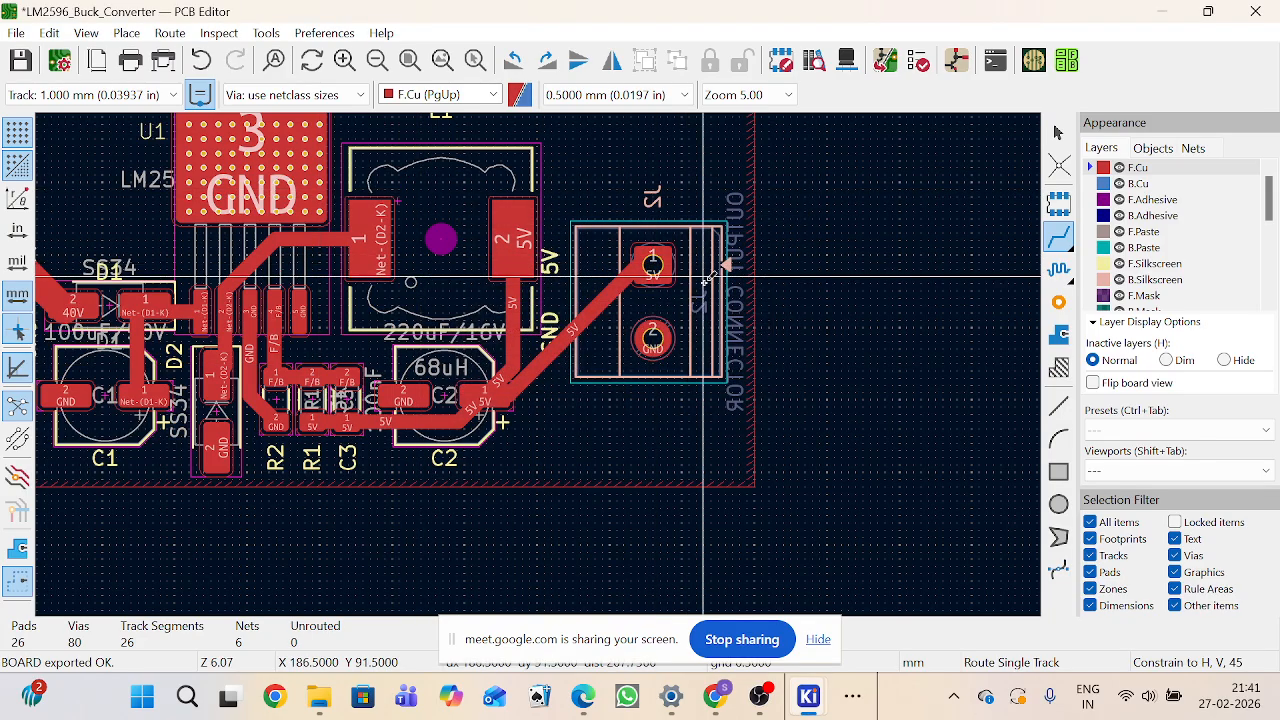
scroll(540, 365, "down", 1)
scroll(540, 365, "down", 1)
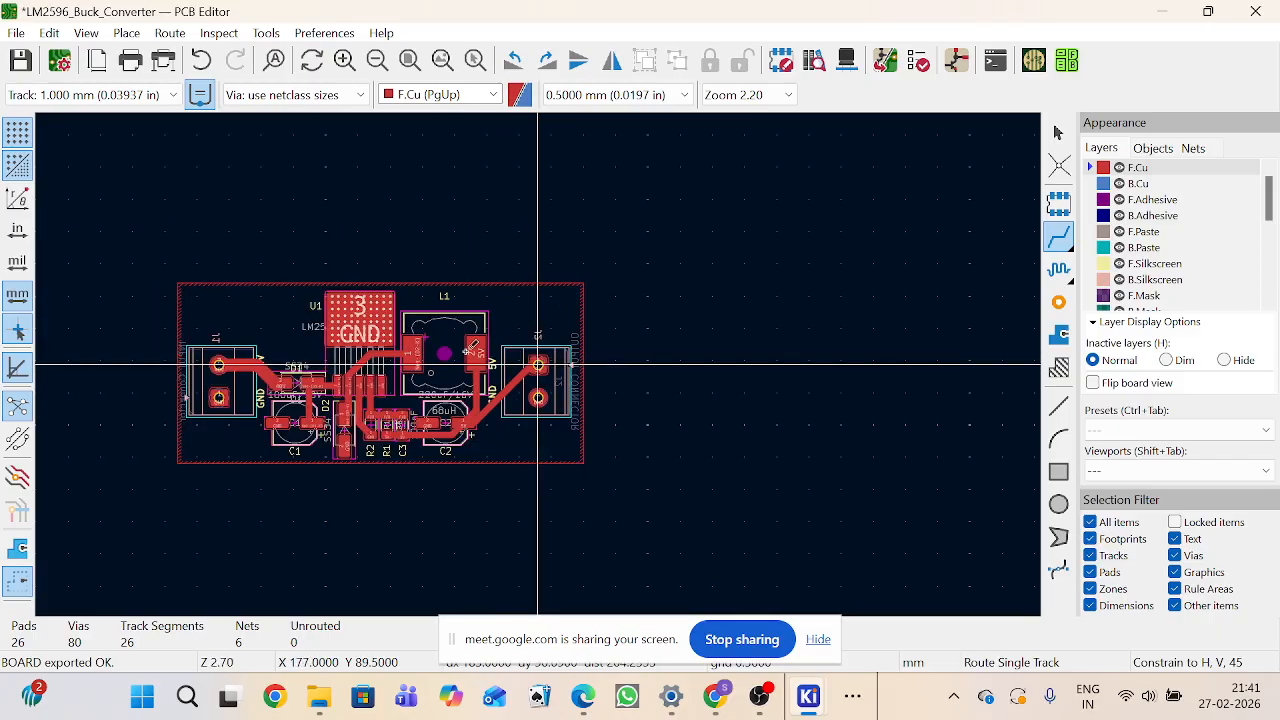
scroll(500, 340, "up", 1)
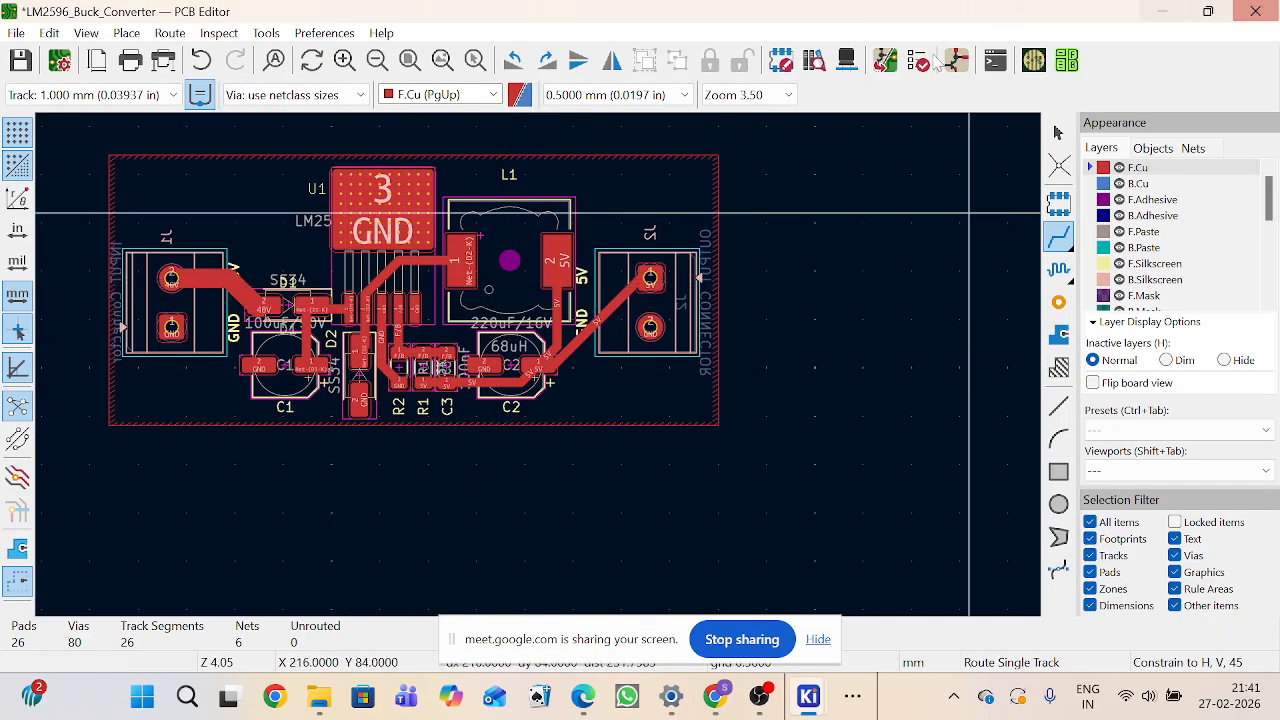
left_click(1059, 133)
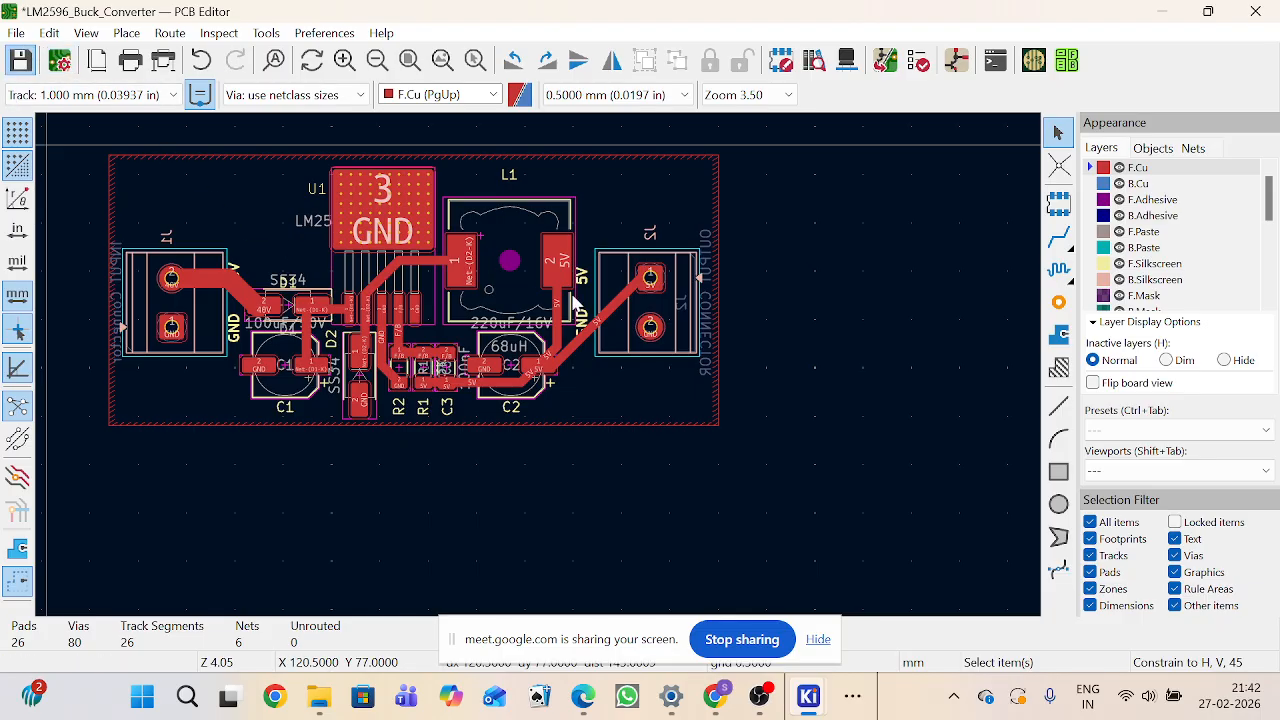
Step: Save the board, open the Plot dialog and review the included layers with Gerber as the plot format
key("ctrl+s")
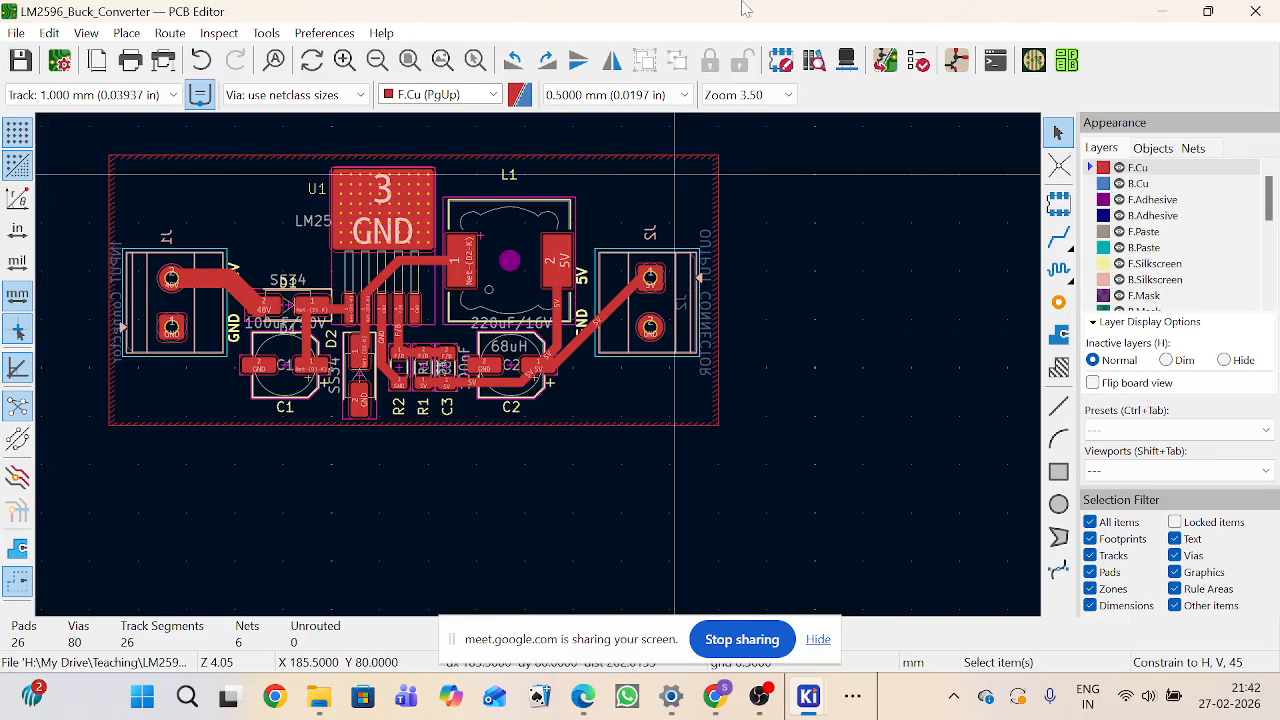
left_click(16, 33)
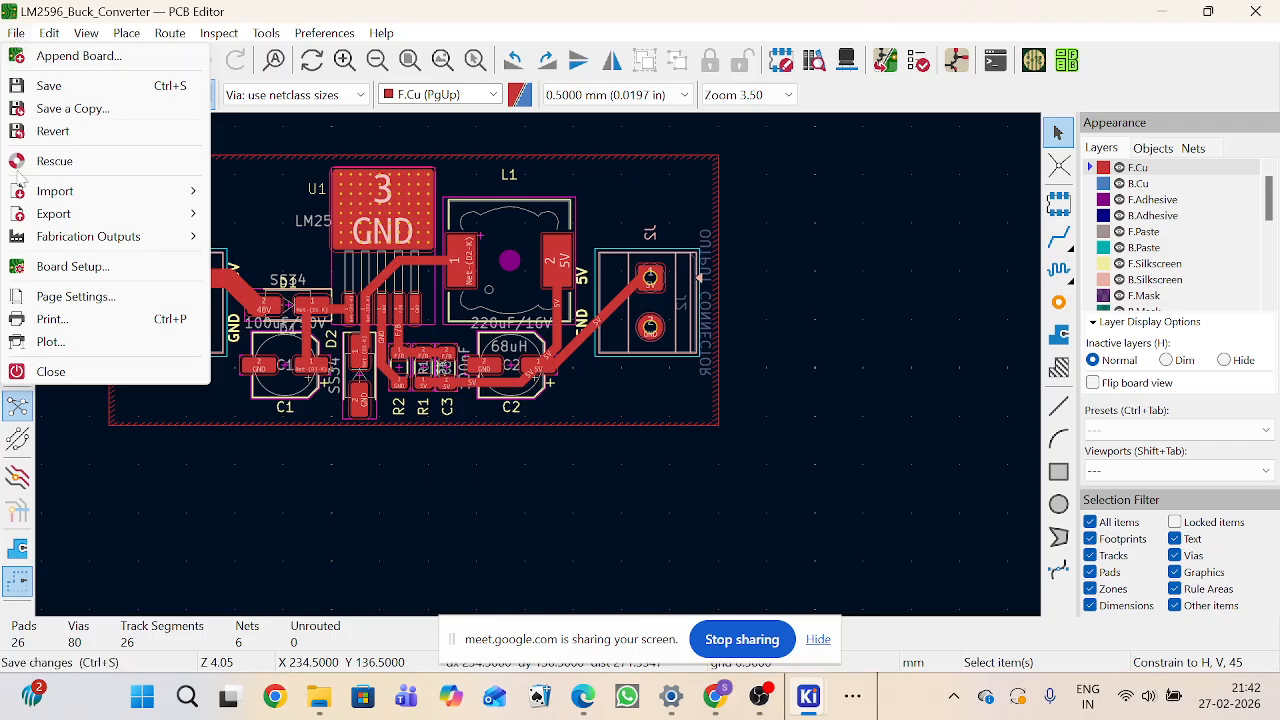
left_click(40, 342)
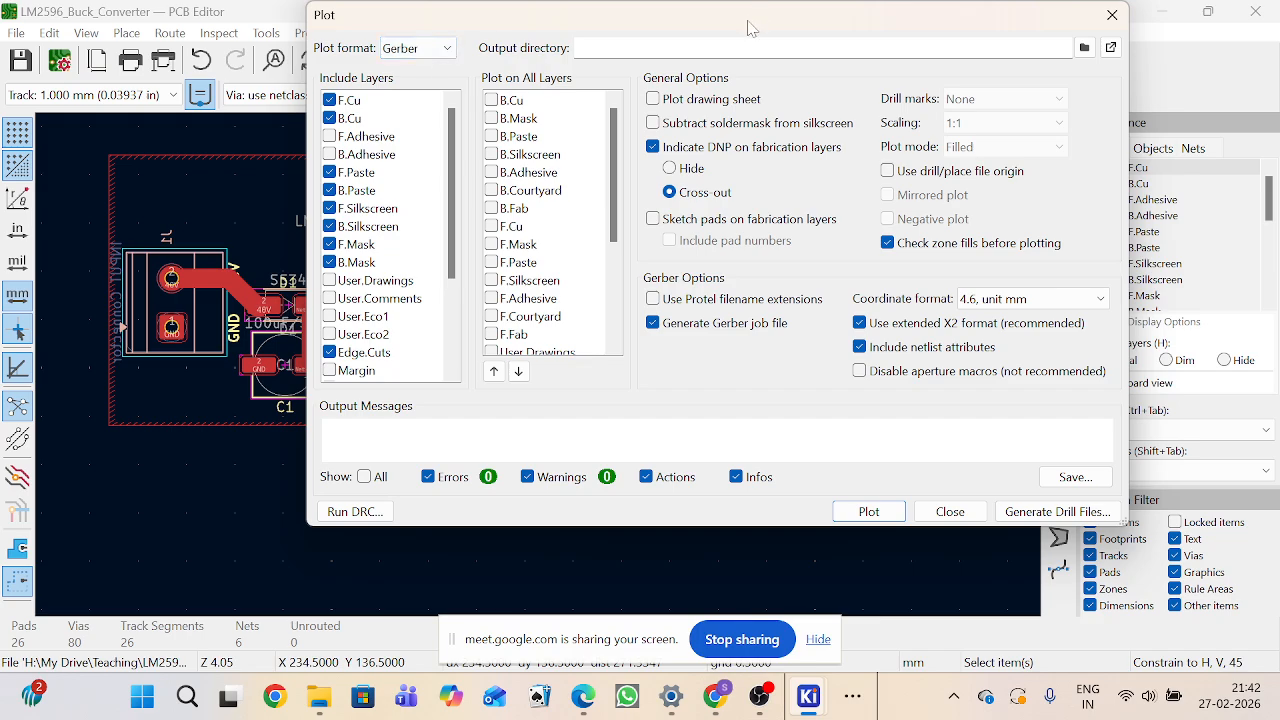
left_click_drag(746, 28, 576, 71)
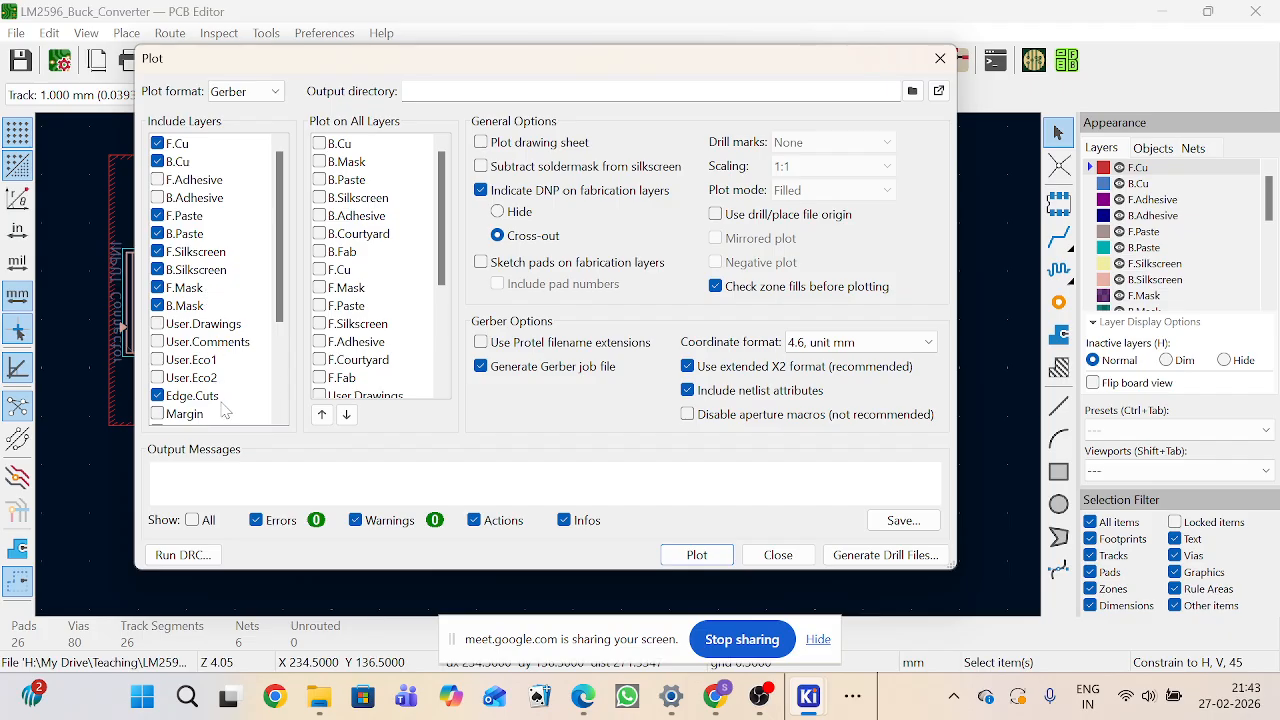
scroll(226, 405, "down", 3)
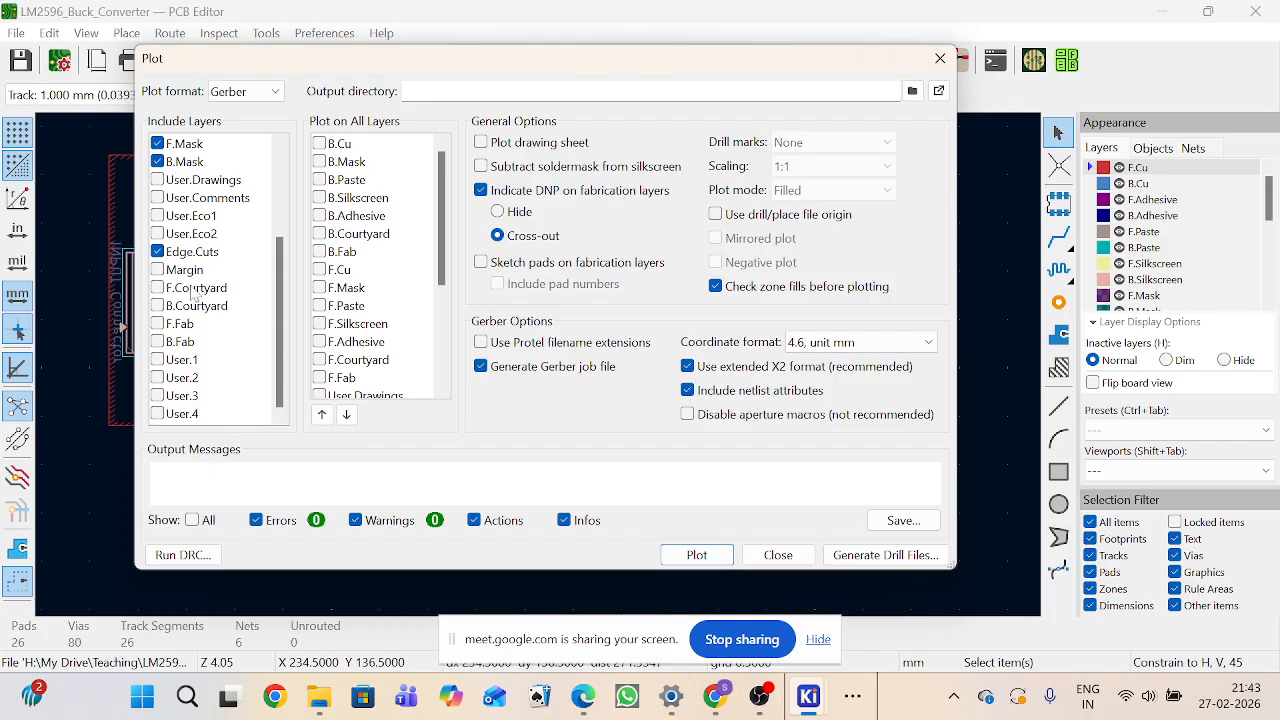
scroll(240, 196, "up", 3)
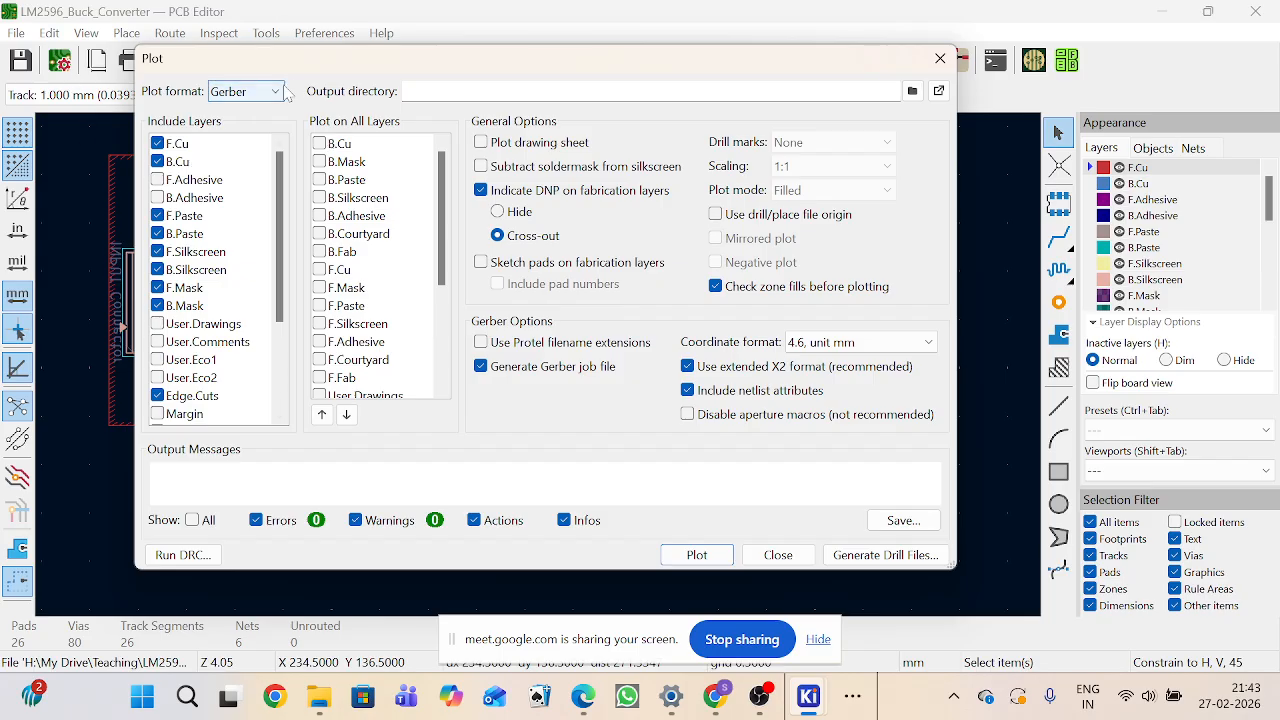
left_click(245, 91)
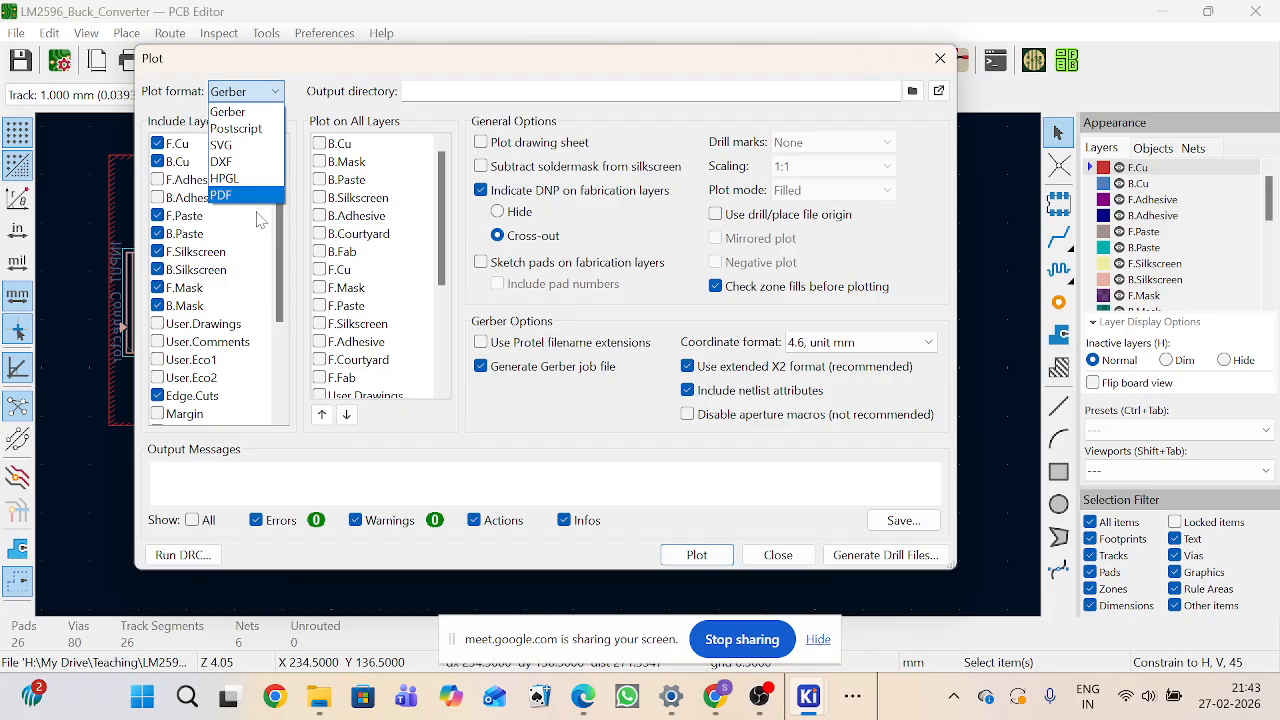
left_click(234, 114)
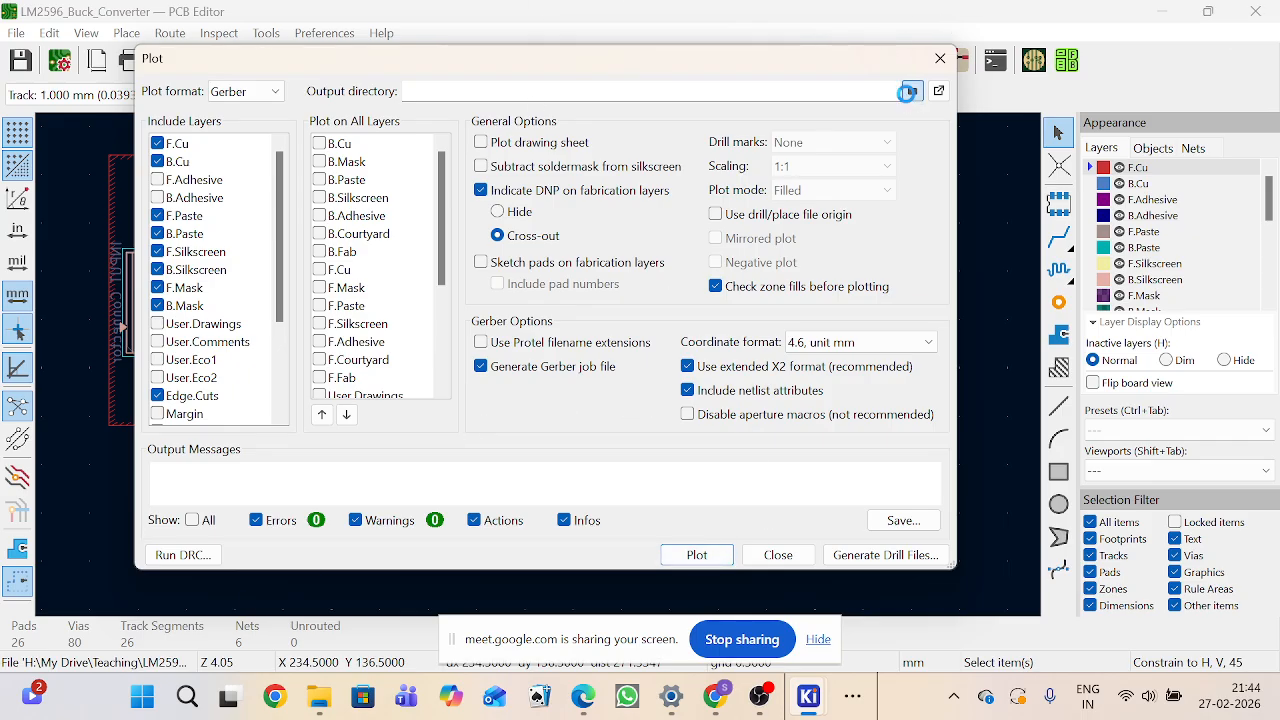
Step: Set the output directory to the relative path ..\Gerber\LM2596_gerber inside the project's Gerber folder
left_click(911, 94)
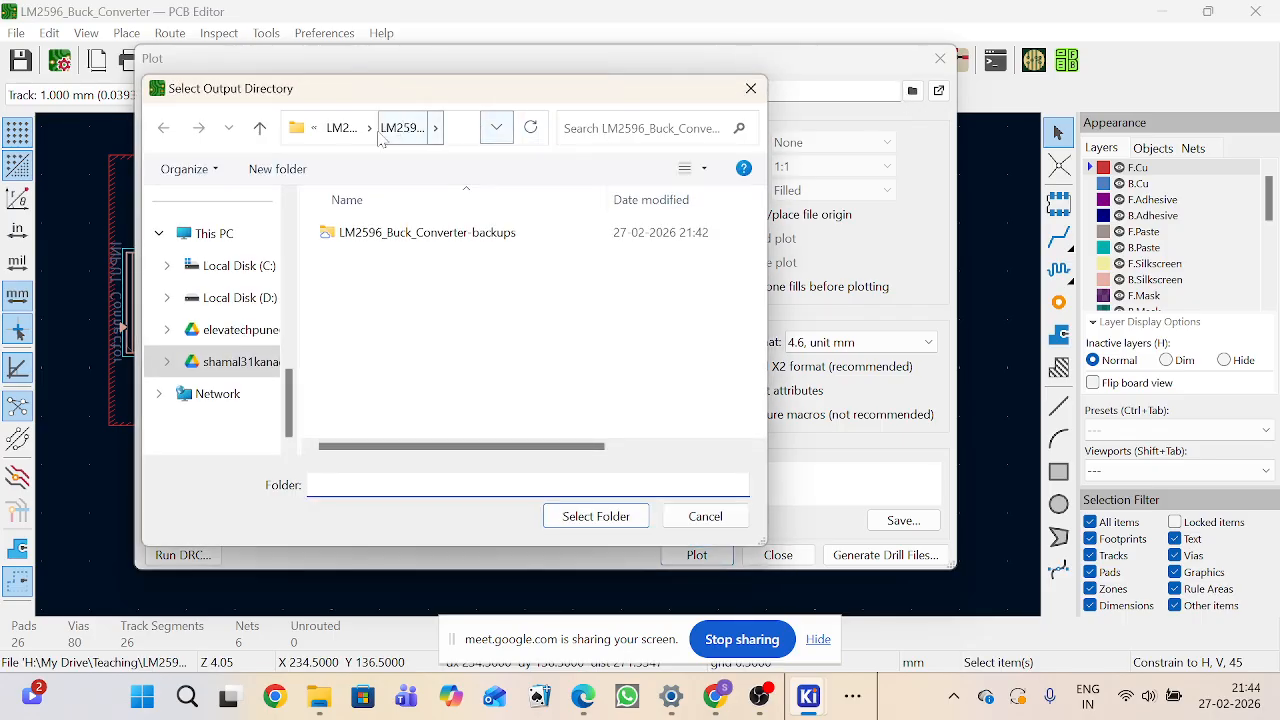
left_click(341, 128)
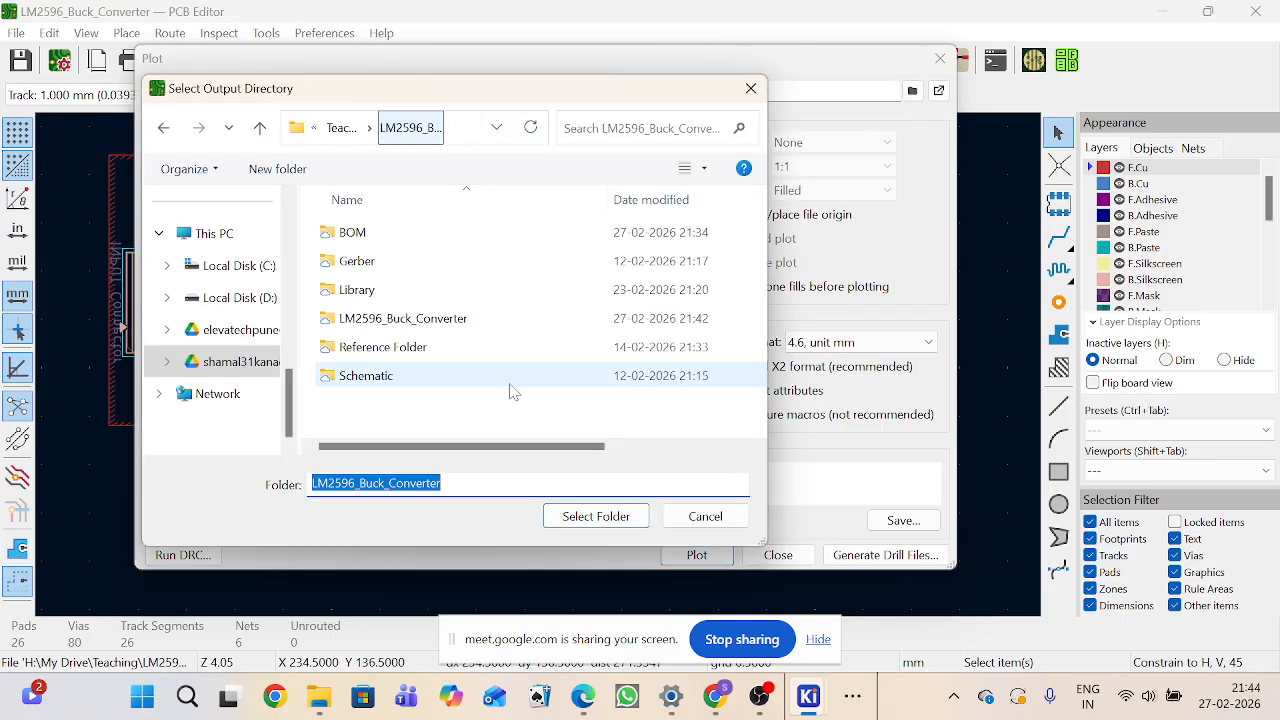
left_click(355, 261)
left_click(605, 516)
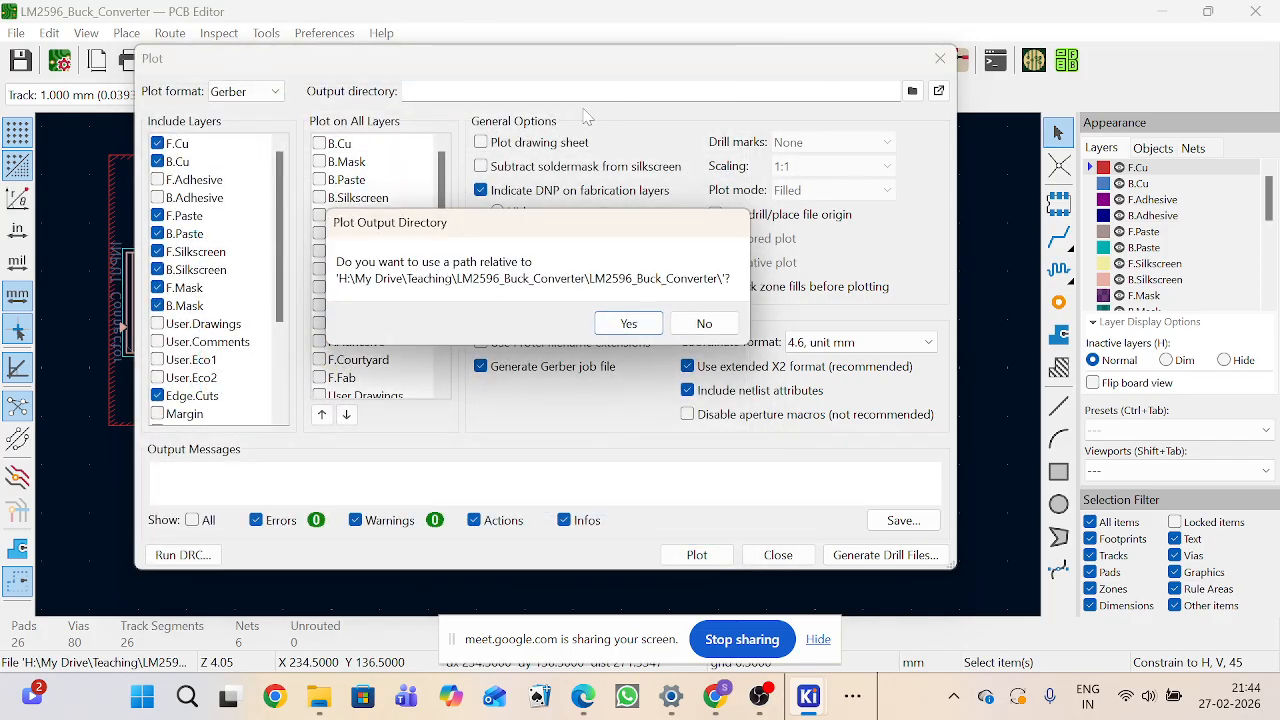
left_click(628, 323)
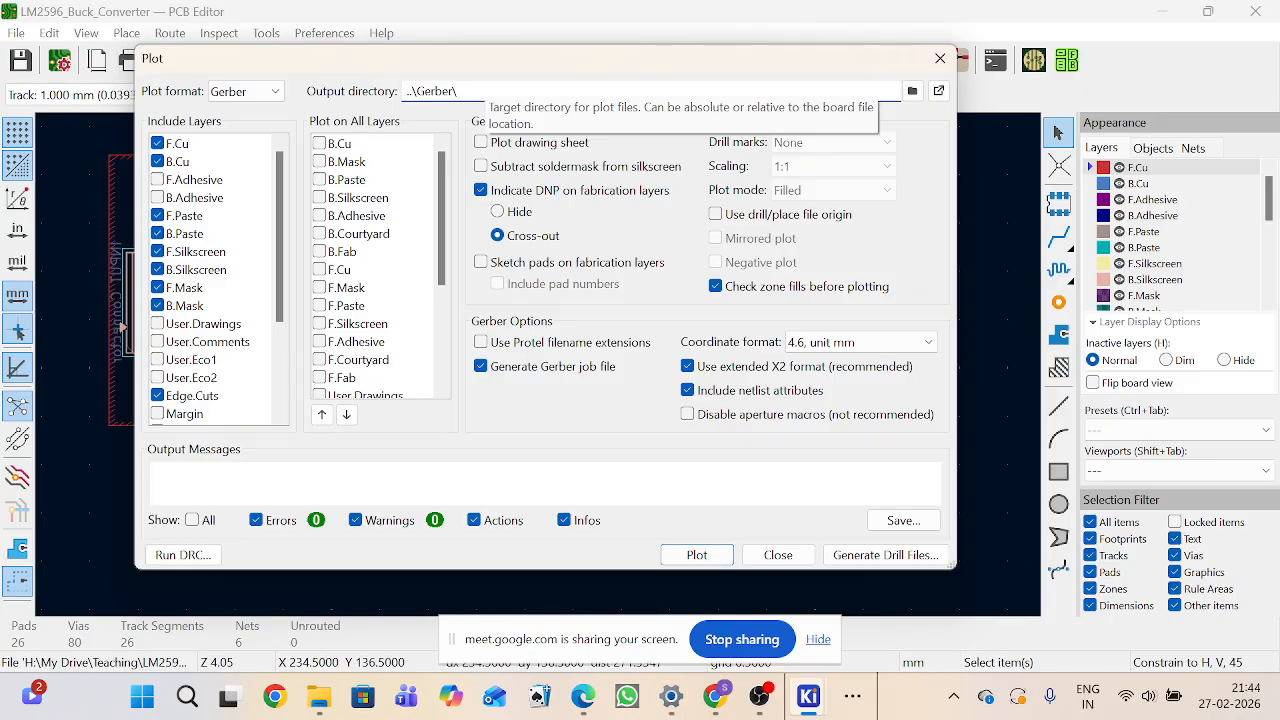
type("LM2")
key("Left")
key("Left")
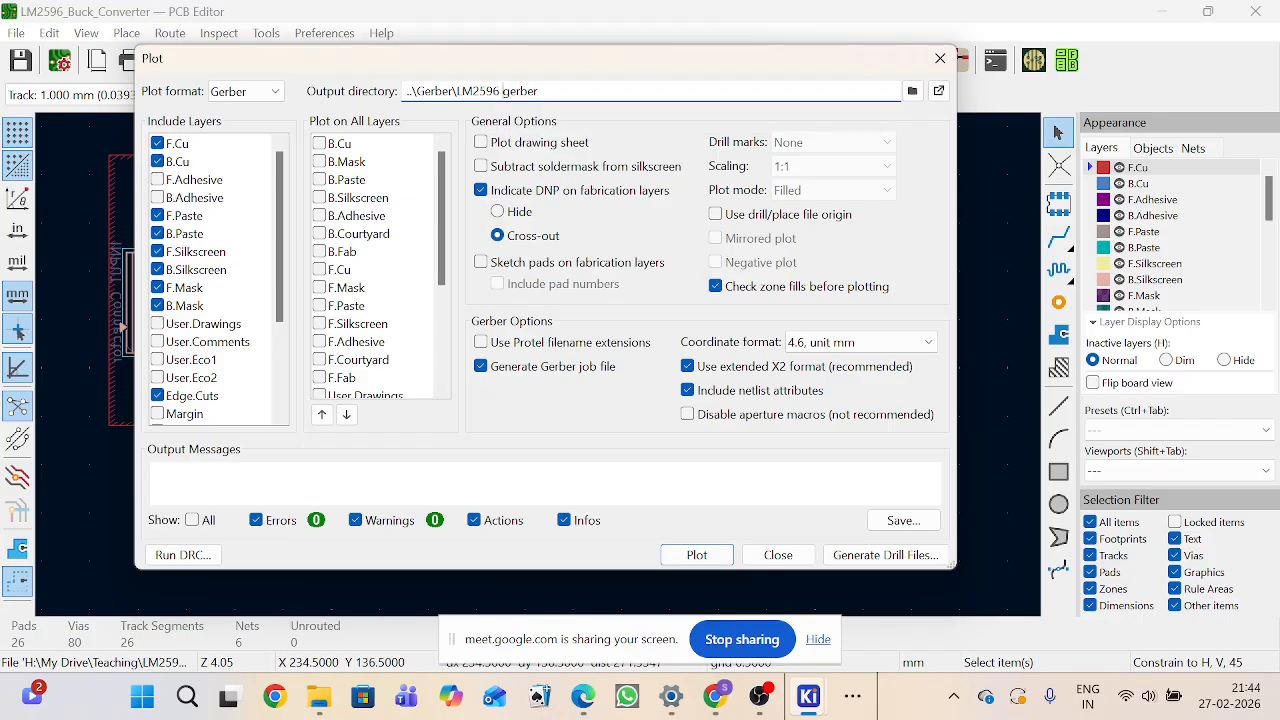
key("BackSpace")
Step: Plot the selected layers as Gerber files
left_click(688, 562)
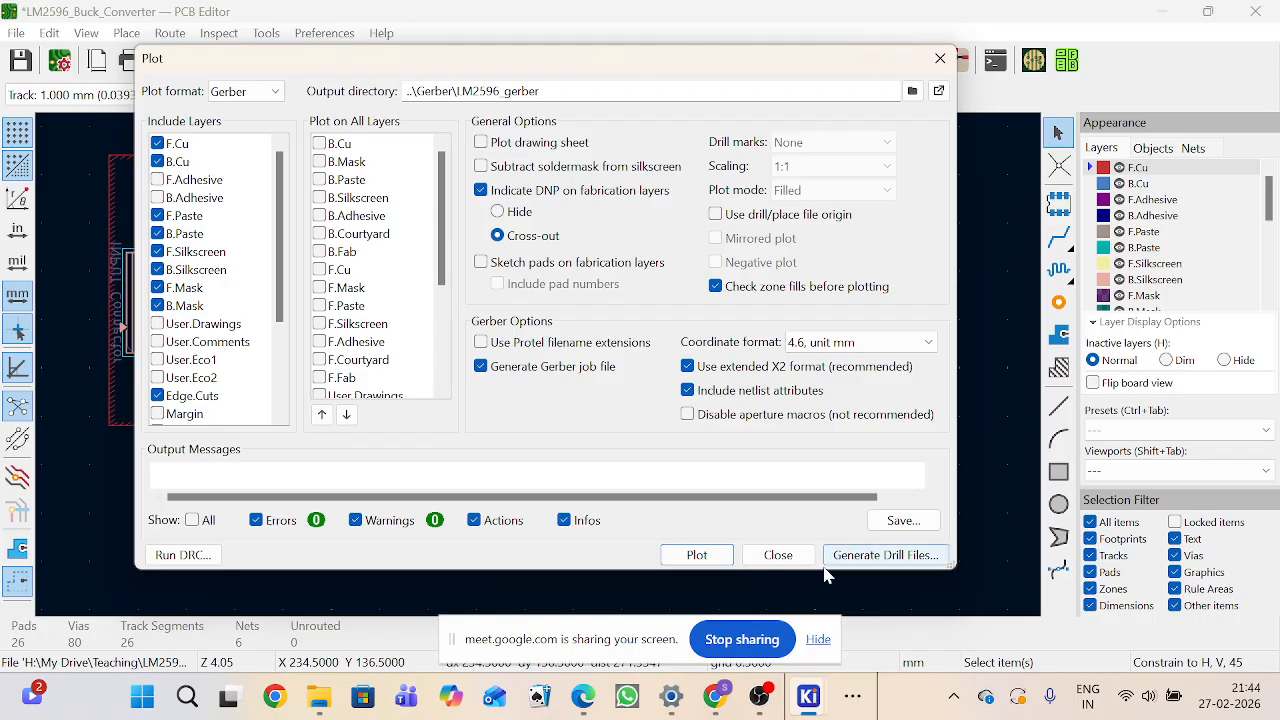
left_click_drag(825, 570, 820, 672)
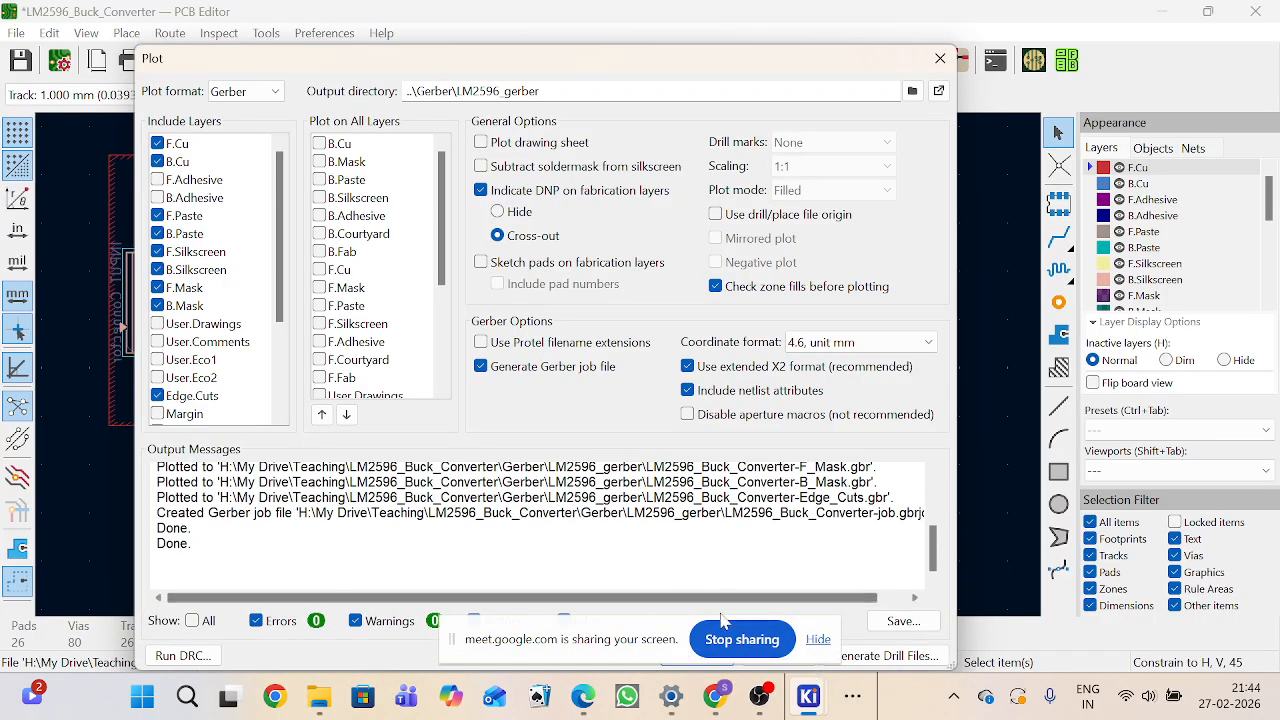
left_click_drag(620, 635, 422, 687)
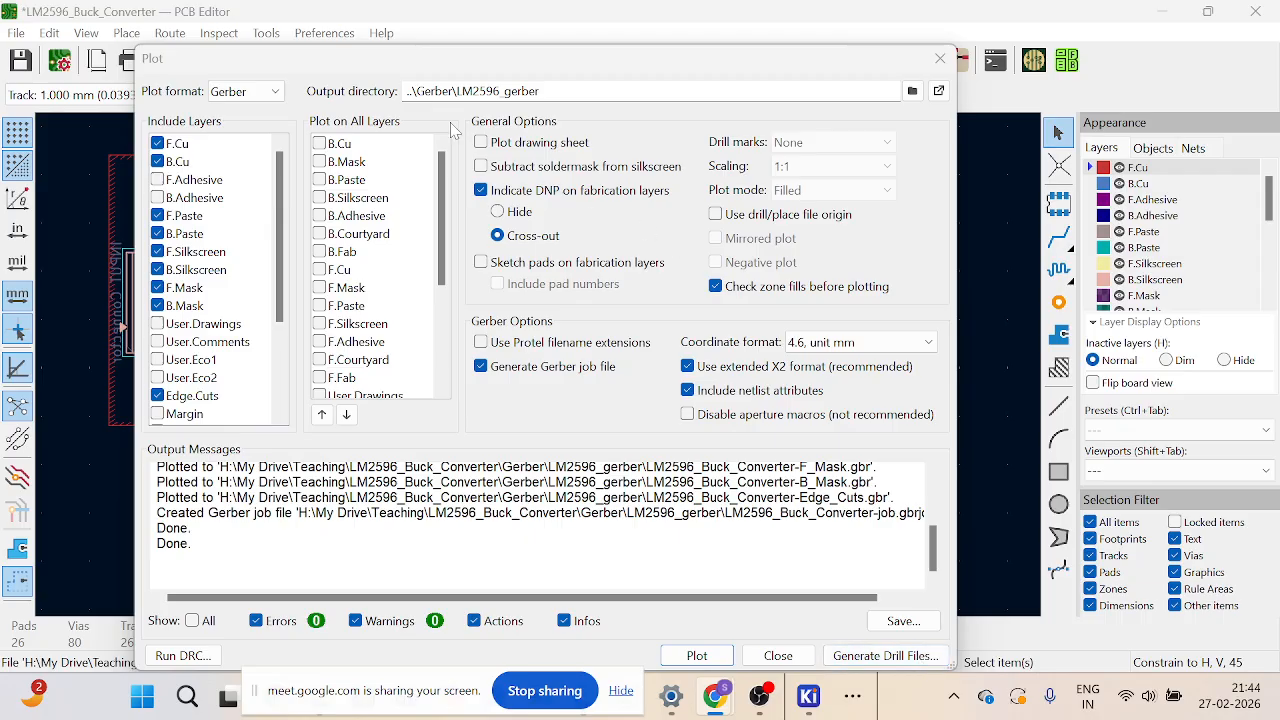
left_click_drag(338, 60, 824, 159)
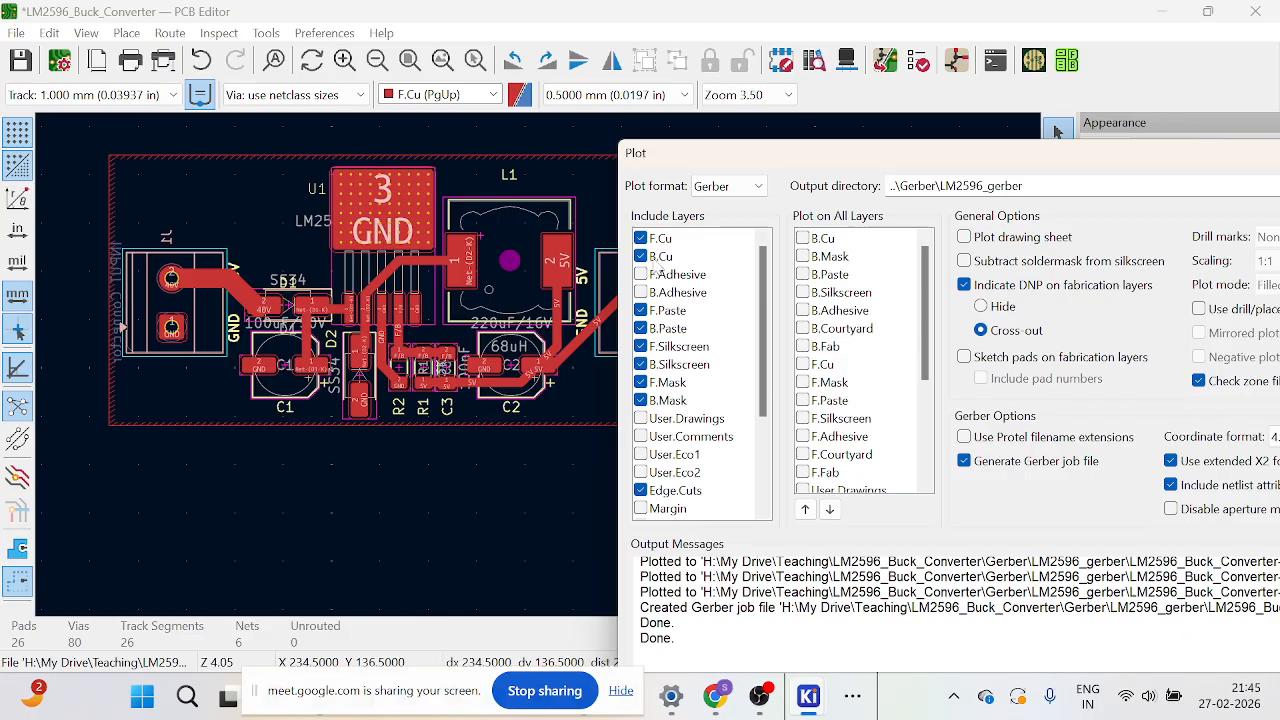
left_click_drag(900, 158, 594, 63)
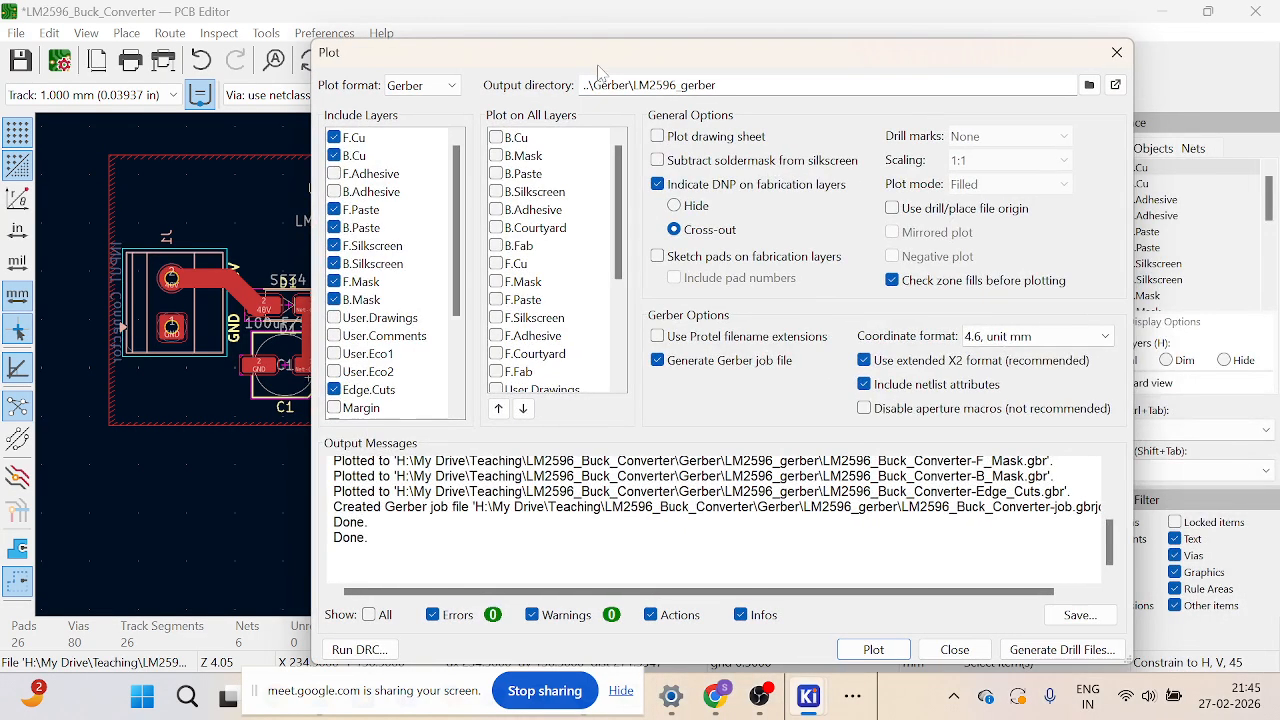
Step: Generate the Excellon drill files, save the output messages as report.txt replacing the existing file, and close Plot
left_click(1050, 650)
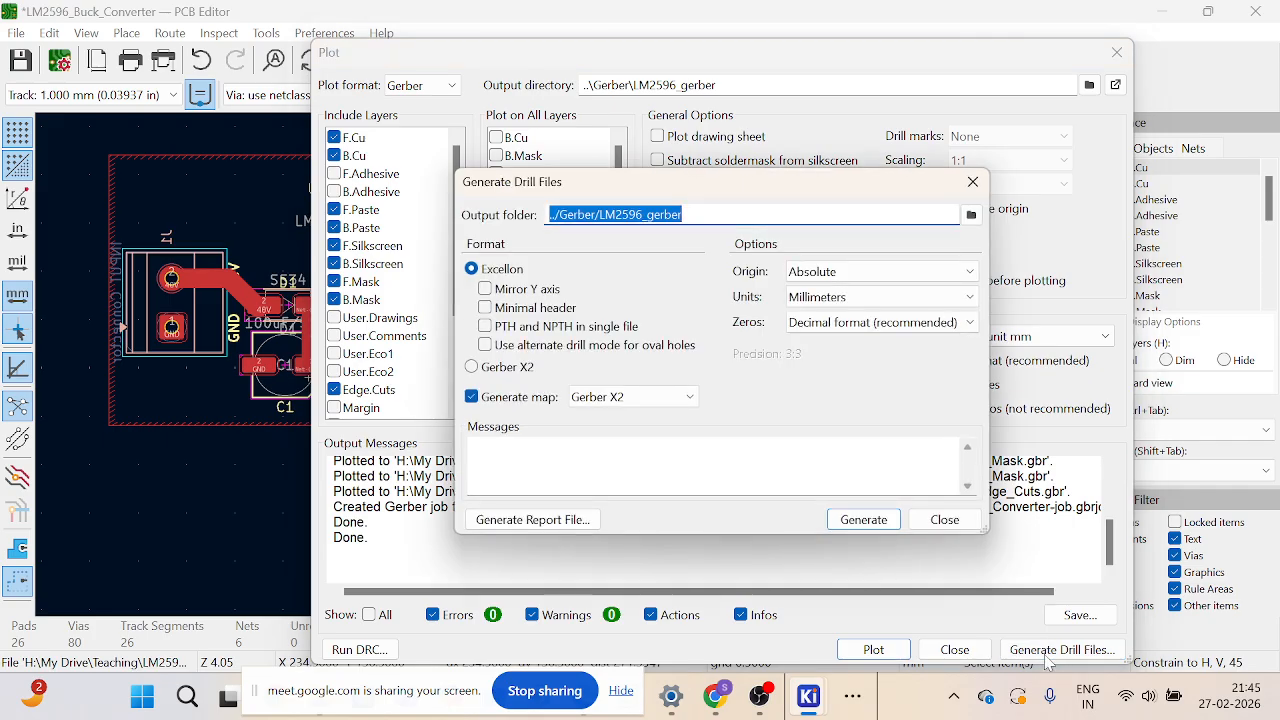
left_click(889, 521)
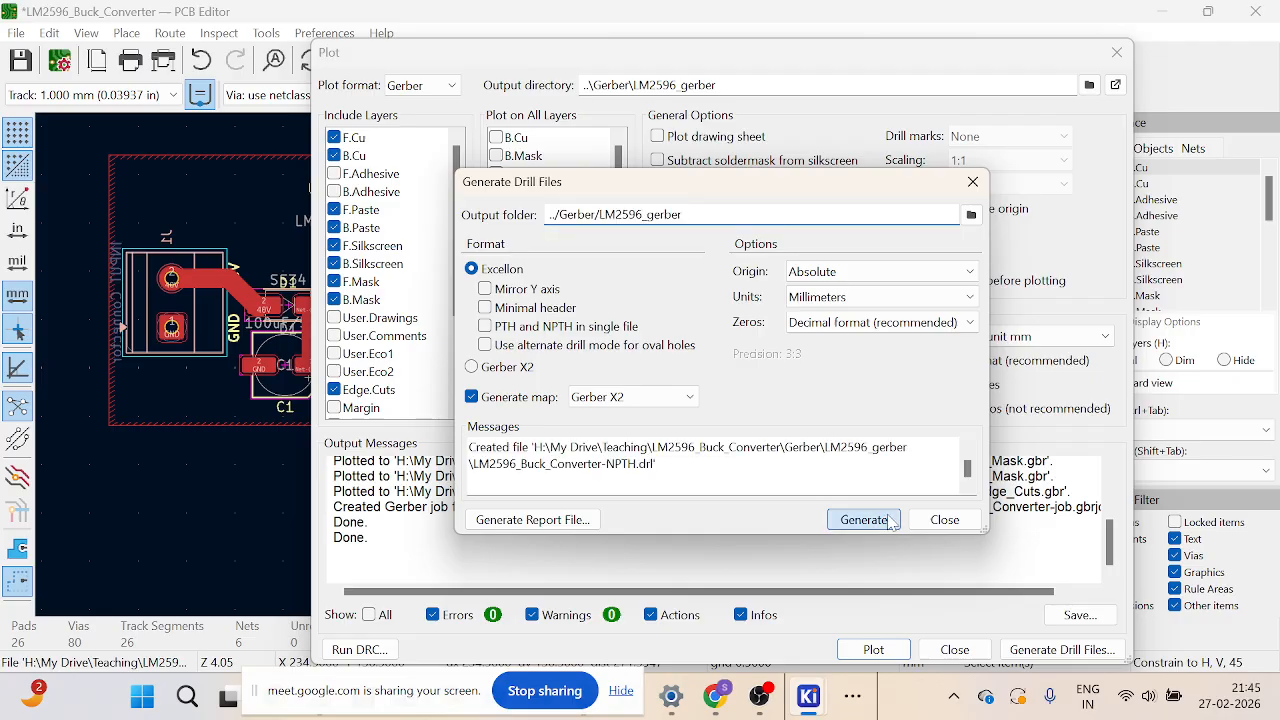
left_click(1080, 615)
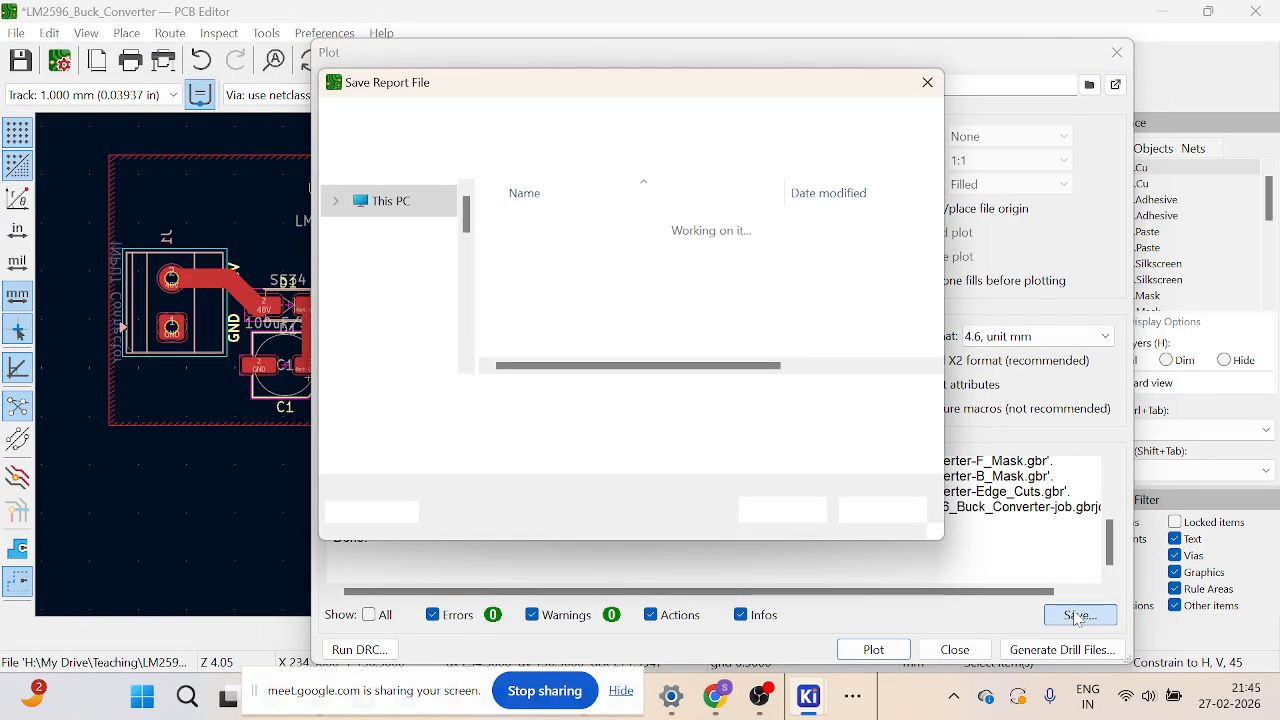
left_click(795, 512)
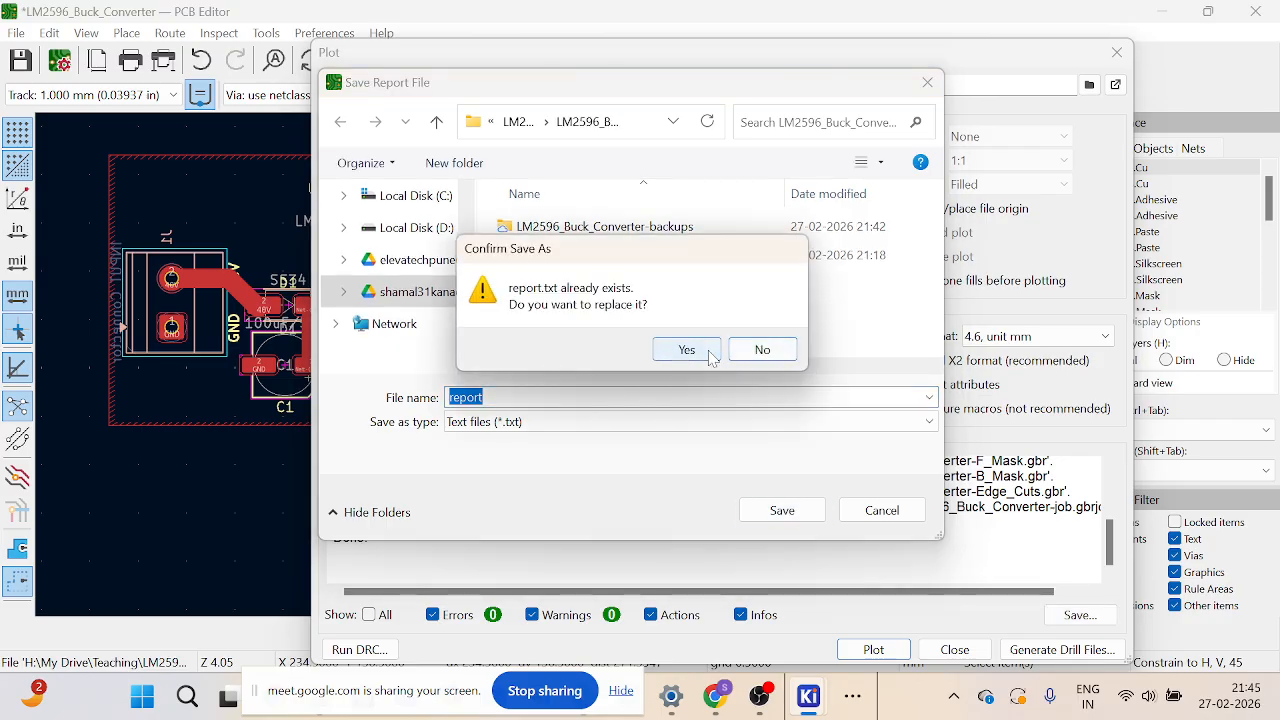
left_click(702, 350)
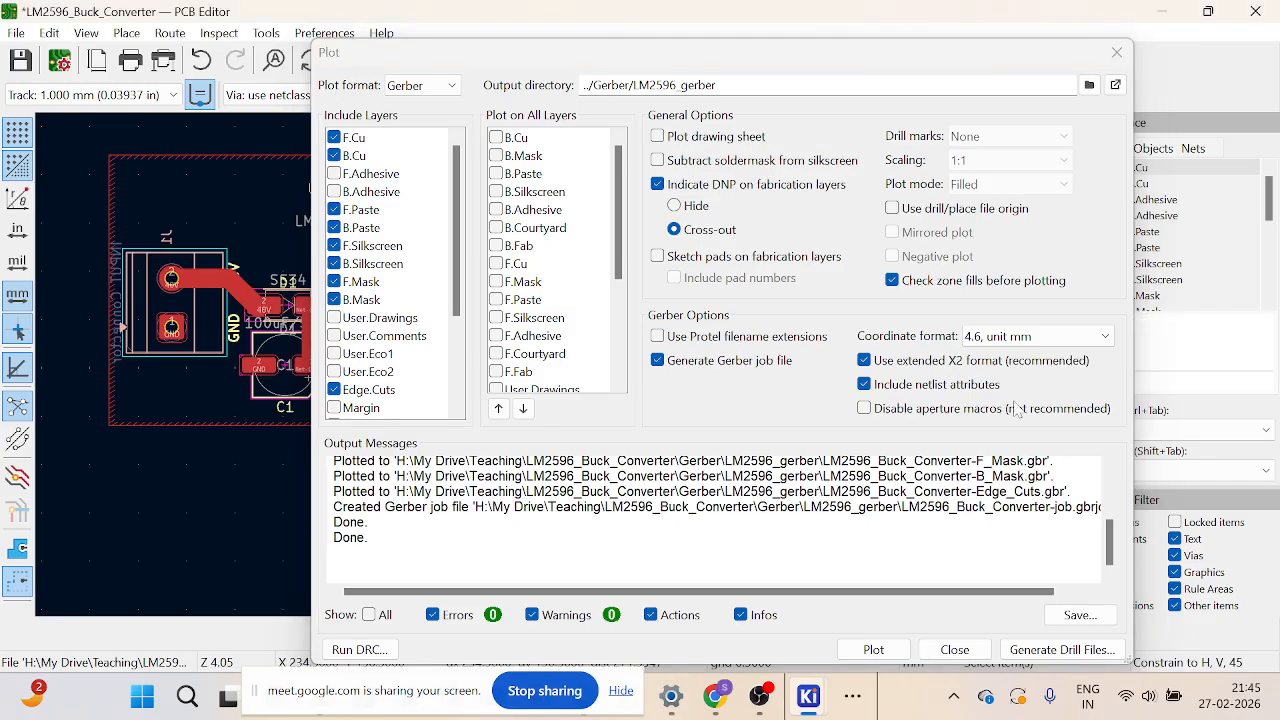
left_click(1116, 52)
Step: Switch to File Explorer and open the project's Gerber\LM2596_gerber folder to inspect the generated files
left_click(477, 704)
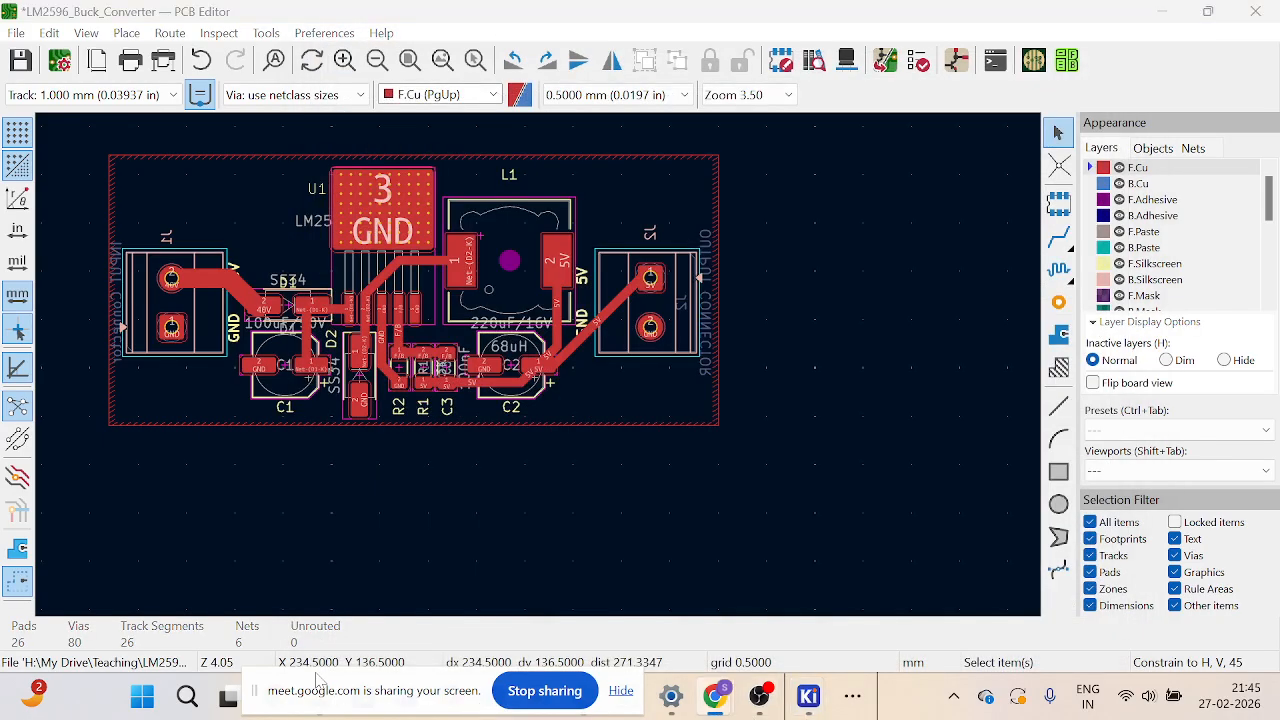
left_click_drag(315, 675, 829, 711)
mouse_move(320, 707)
left_click(357, 600)
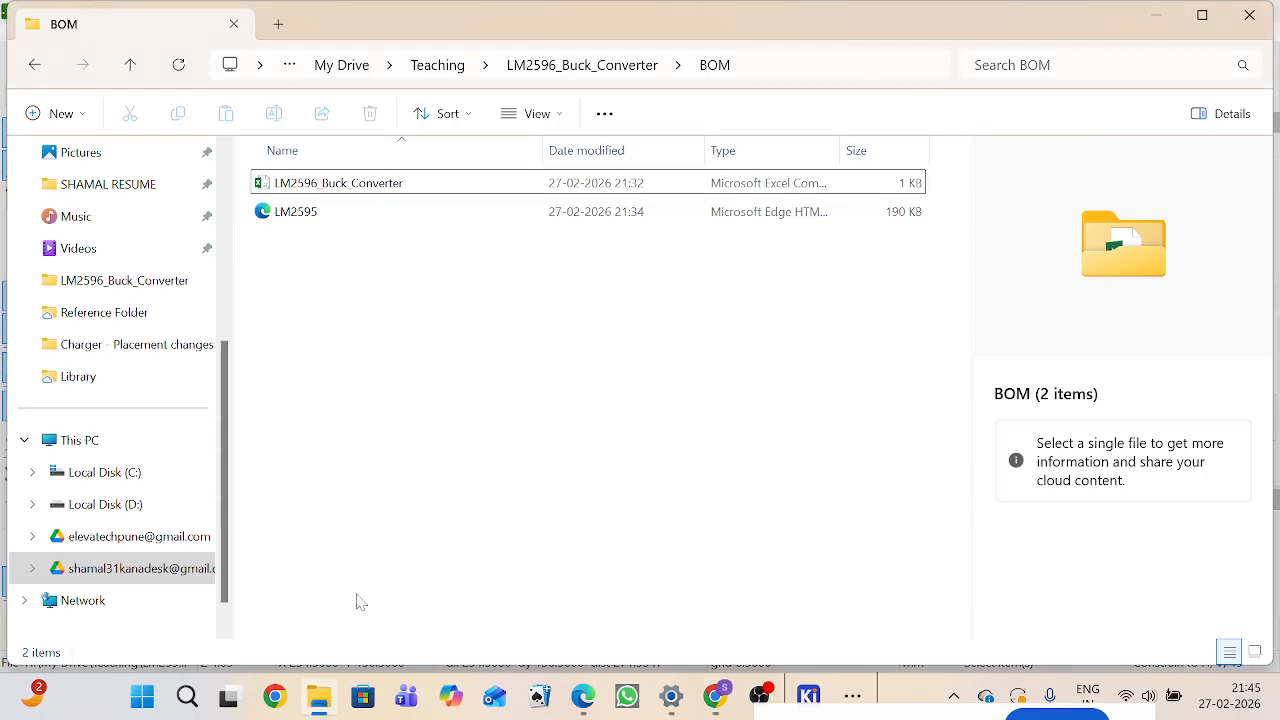
left_click(597, 66)
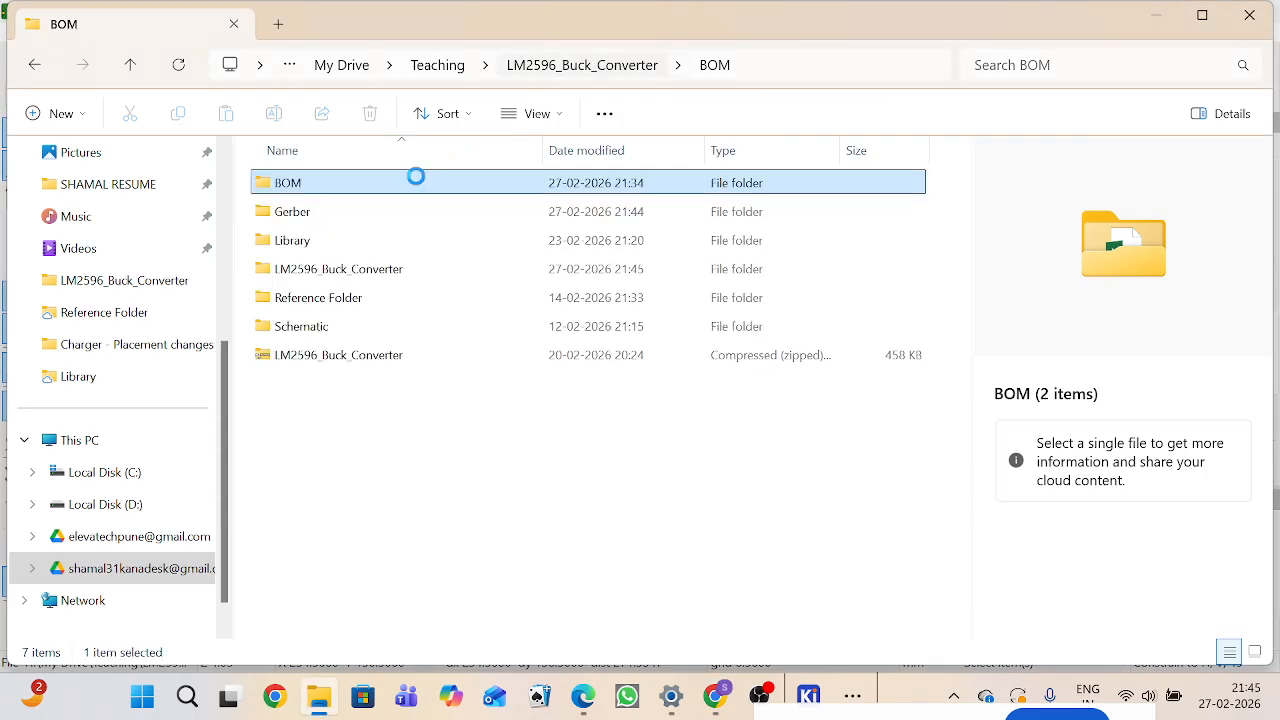
double_click(366, 214)
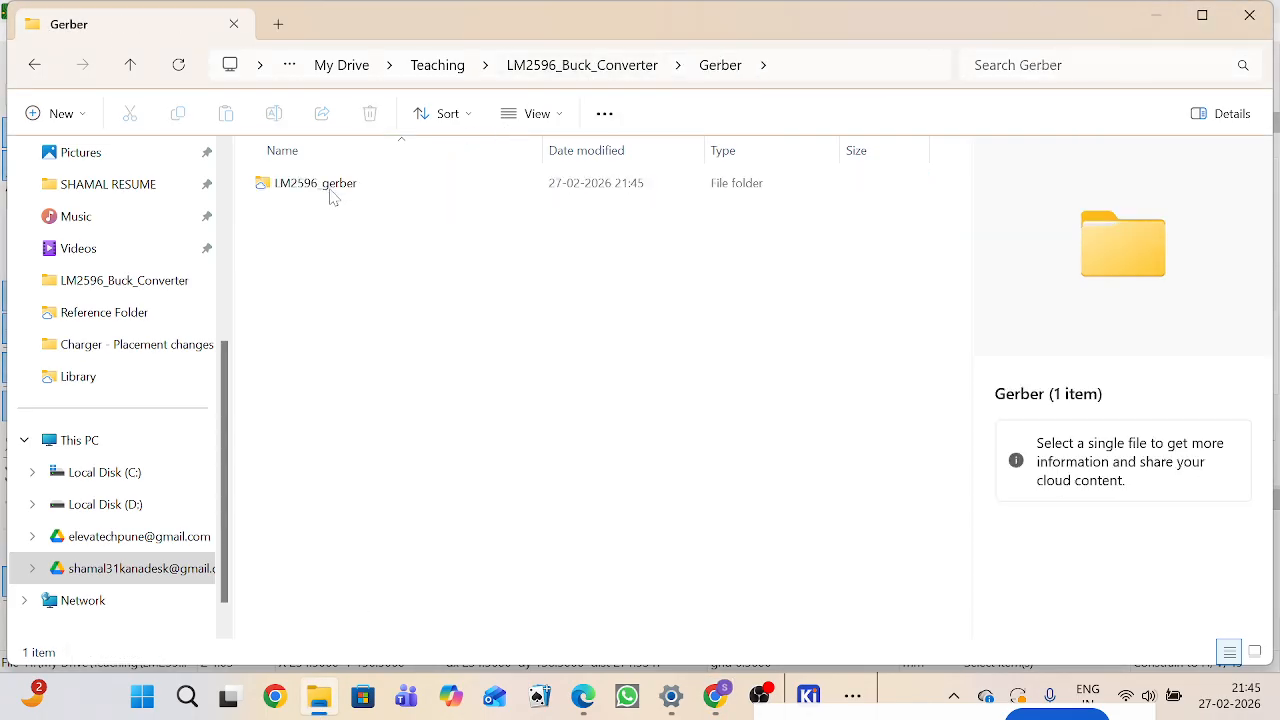
double_click(330, 193)
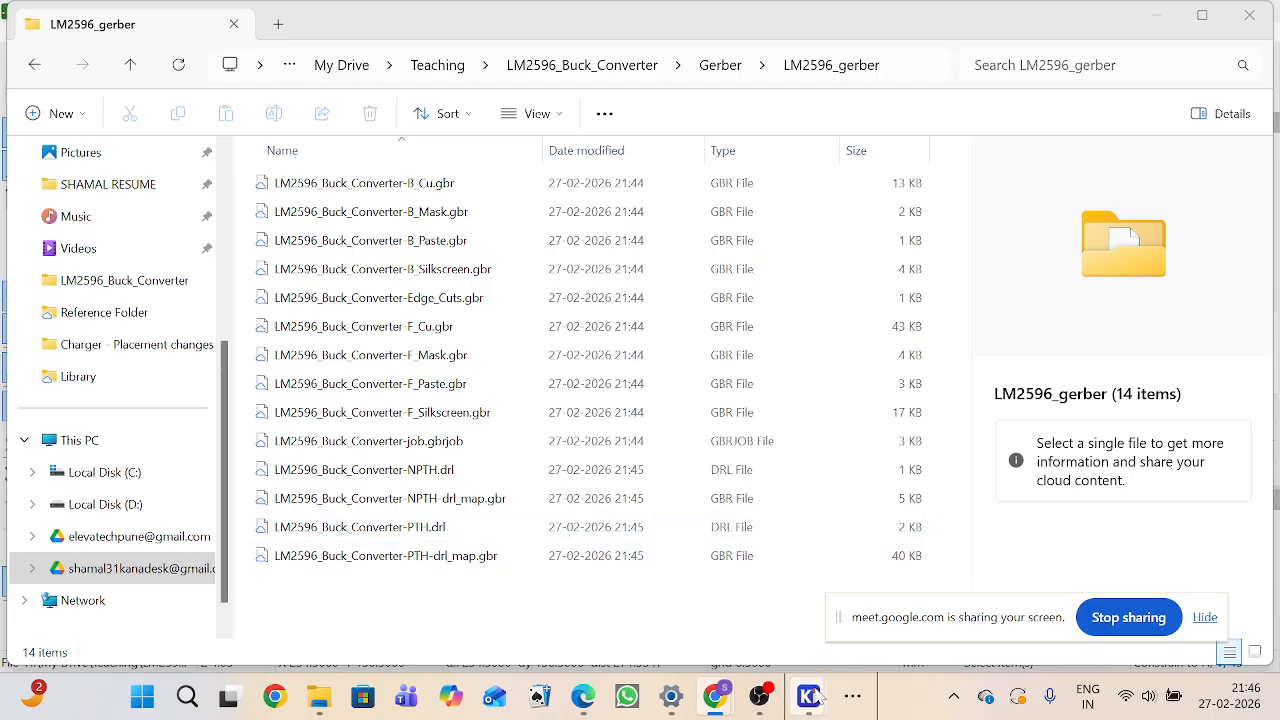
Step: Switch back to the KiCad project manager and launch the Gerber Viewer
mouse_move(808, 696)
left_click(590, 590)
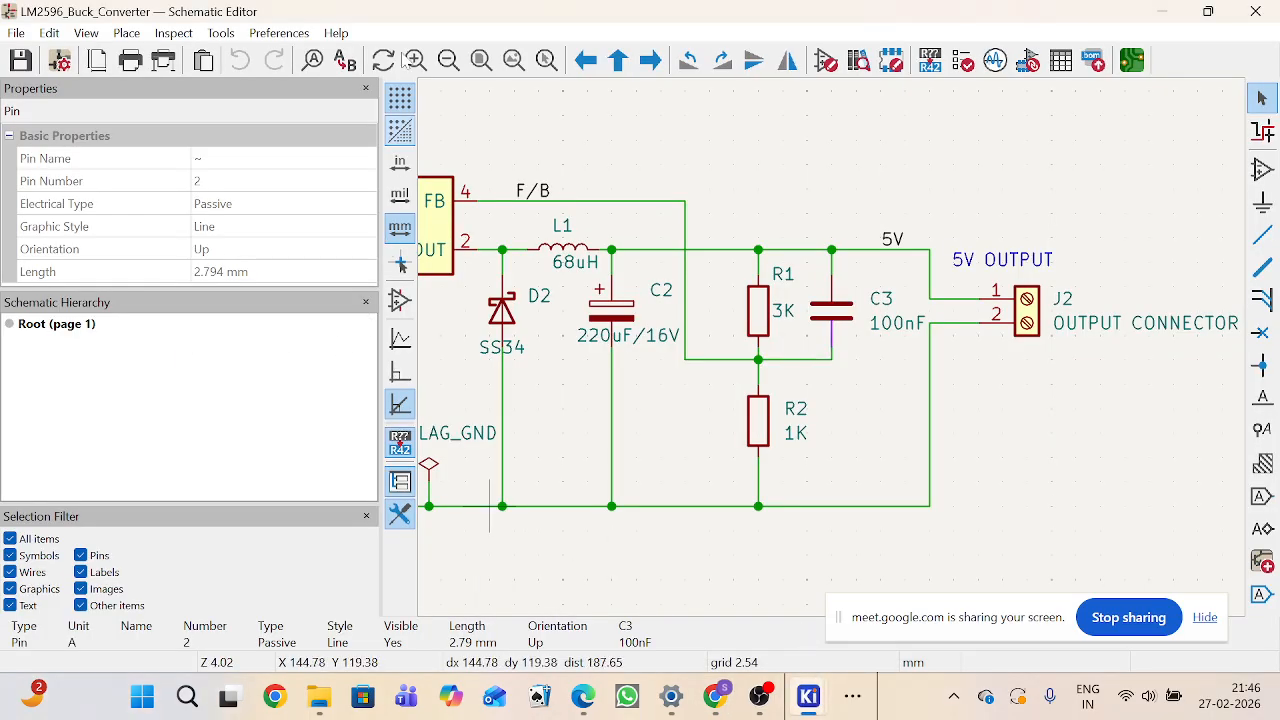
mouse_move(805, 697)
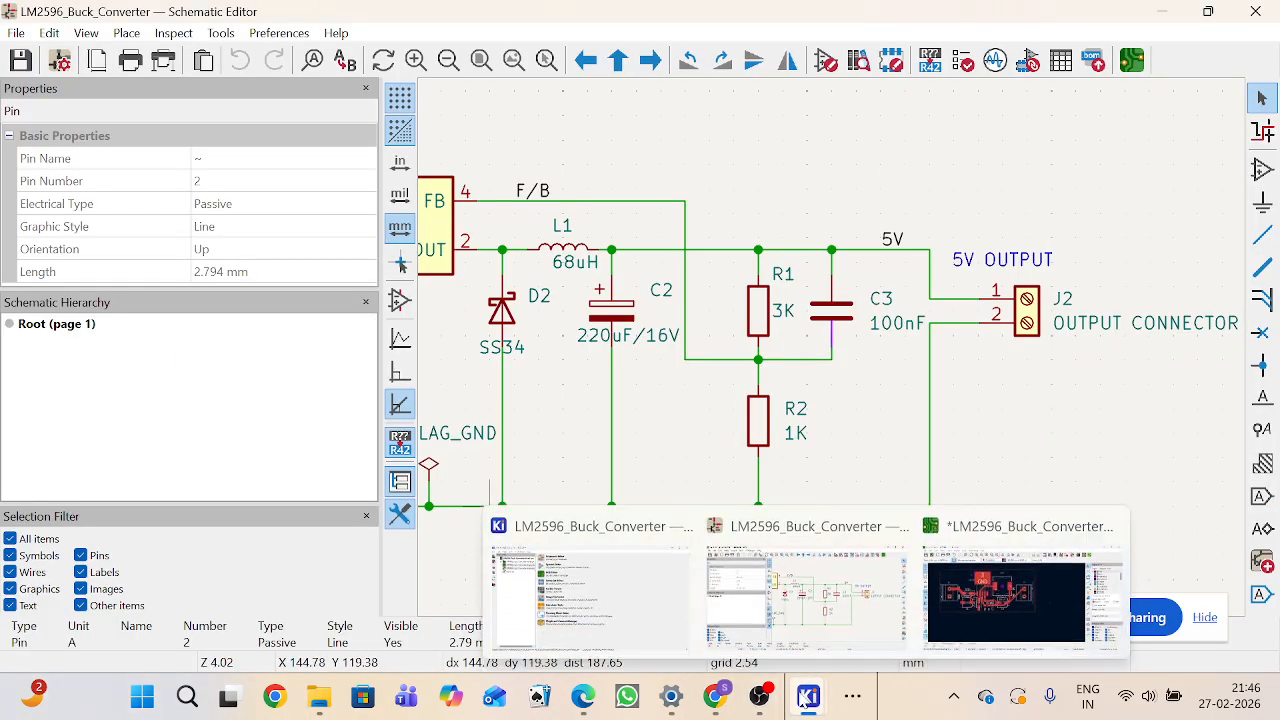
left_click(588, 596)
left_click(316, 290)
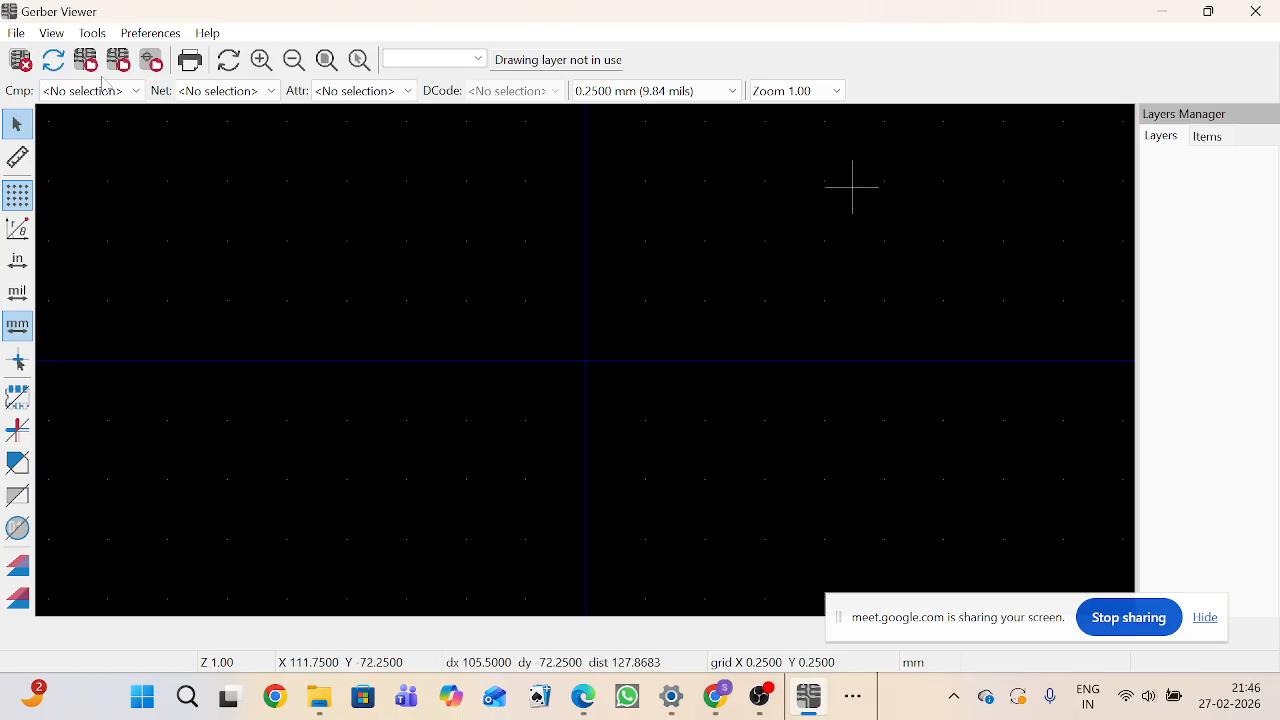
Step: Open the Gerber job file LM2596_Buck_Converter-job.gbrjob from the project's Gerber\LM2596_gerber folder
left_click(17, 34)
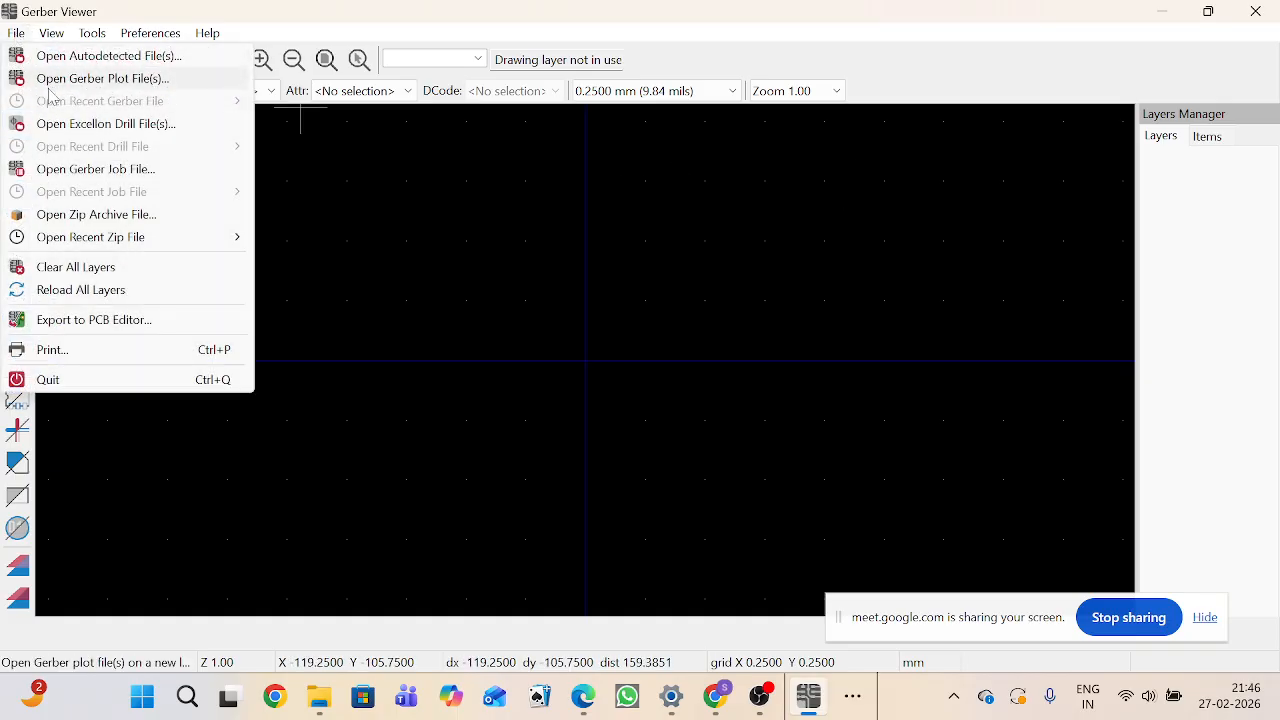
left_click(64, 168)
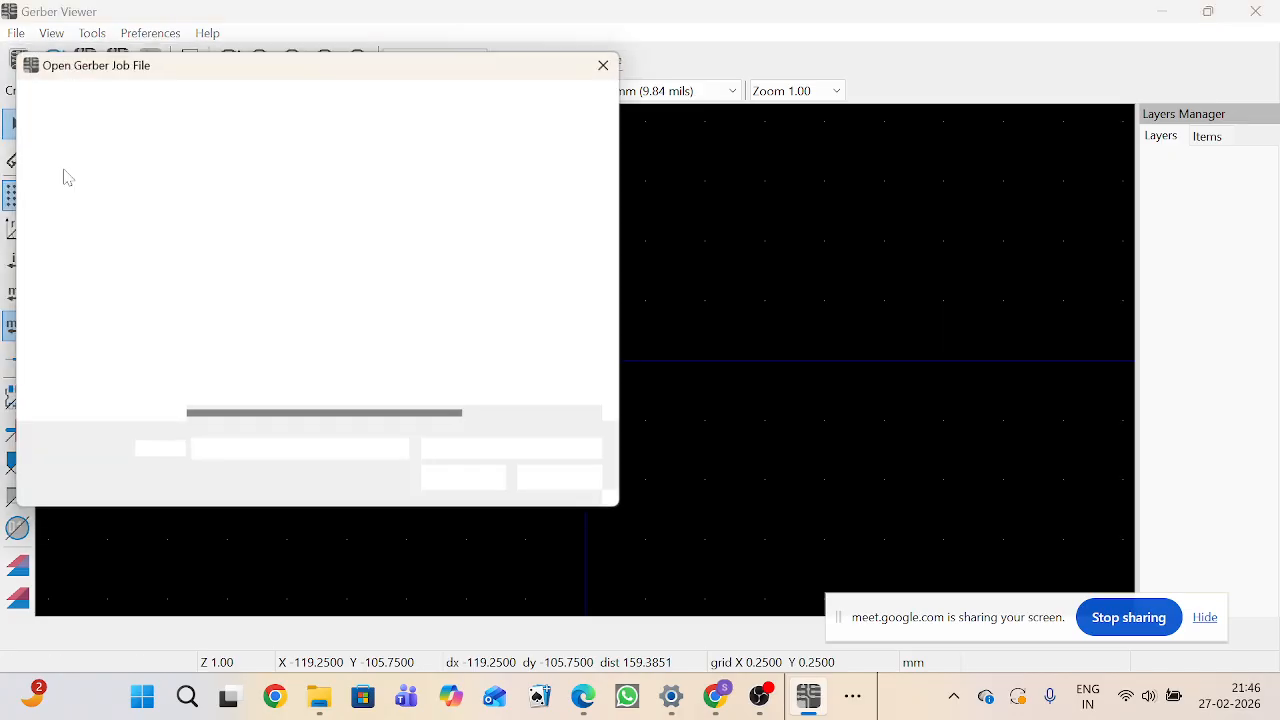
scroll(143, 183, "up", 1)
left_click(203, 106)
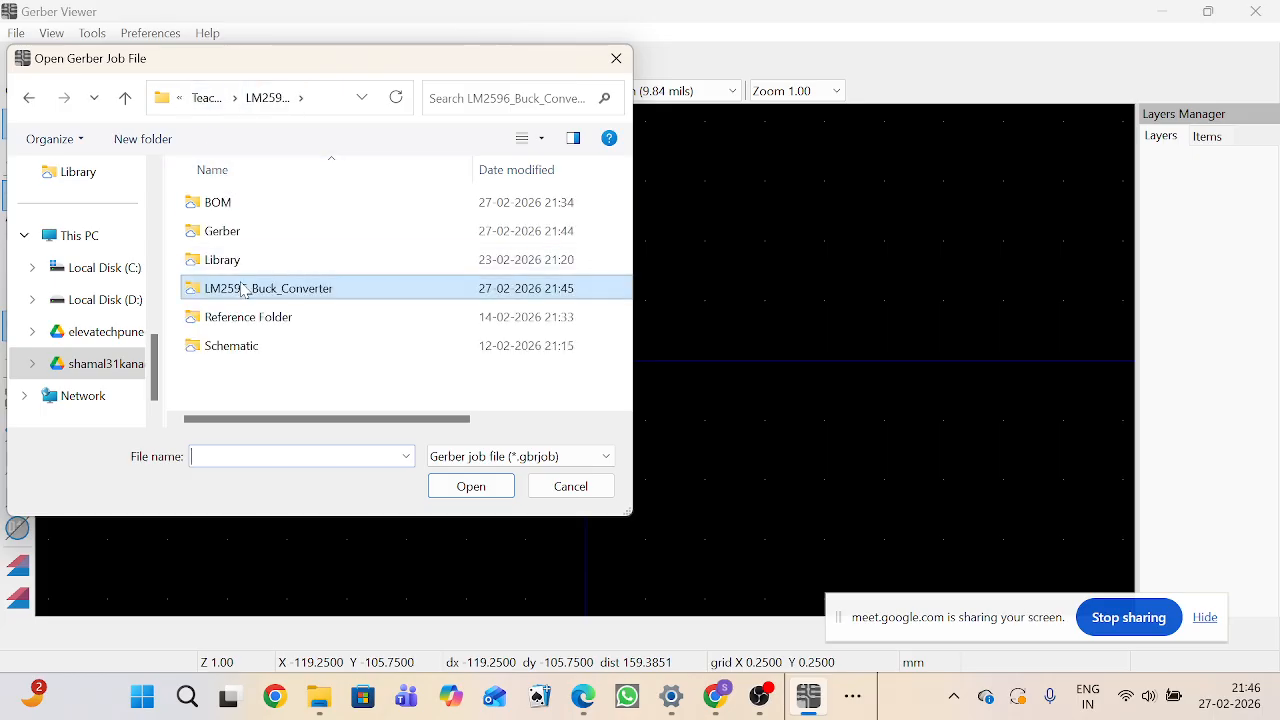
double_click(235, 231)
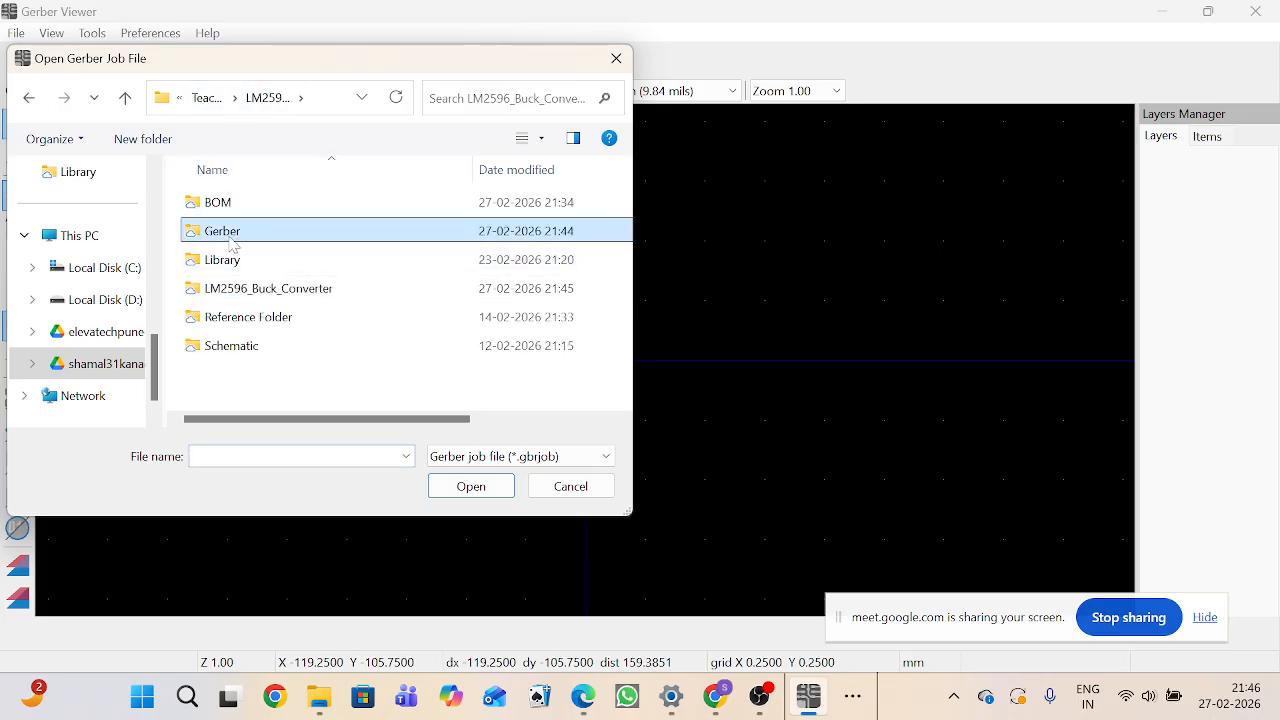
double_click(243, 204)
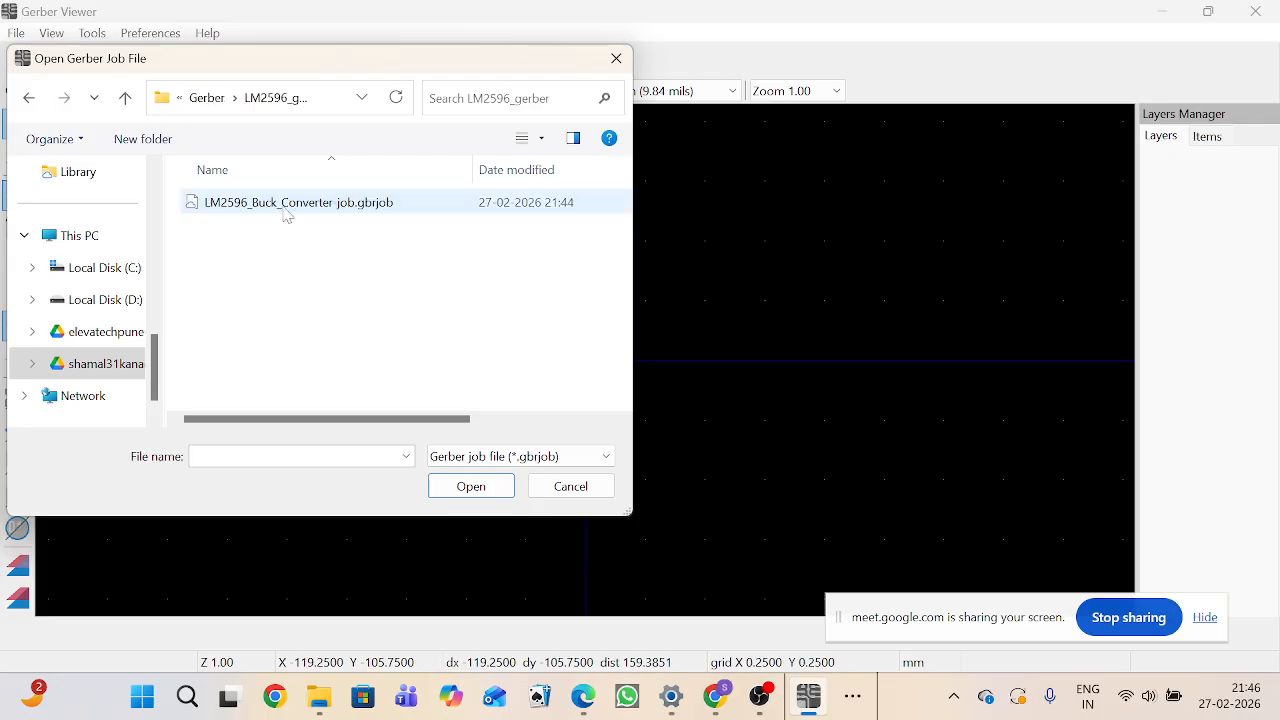
double_click(377, 204)
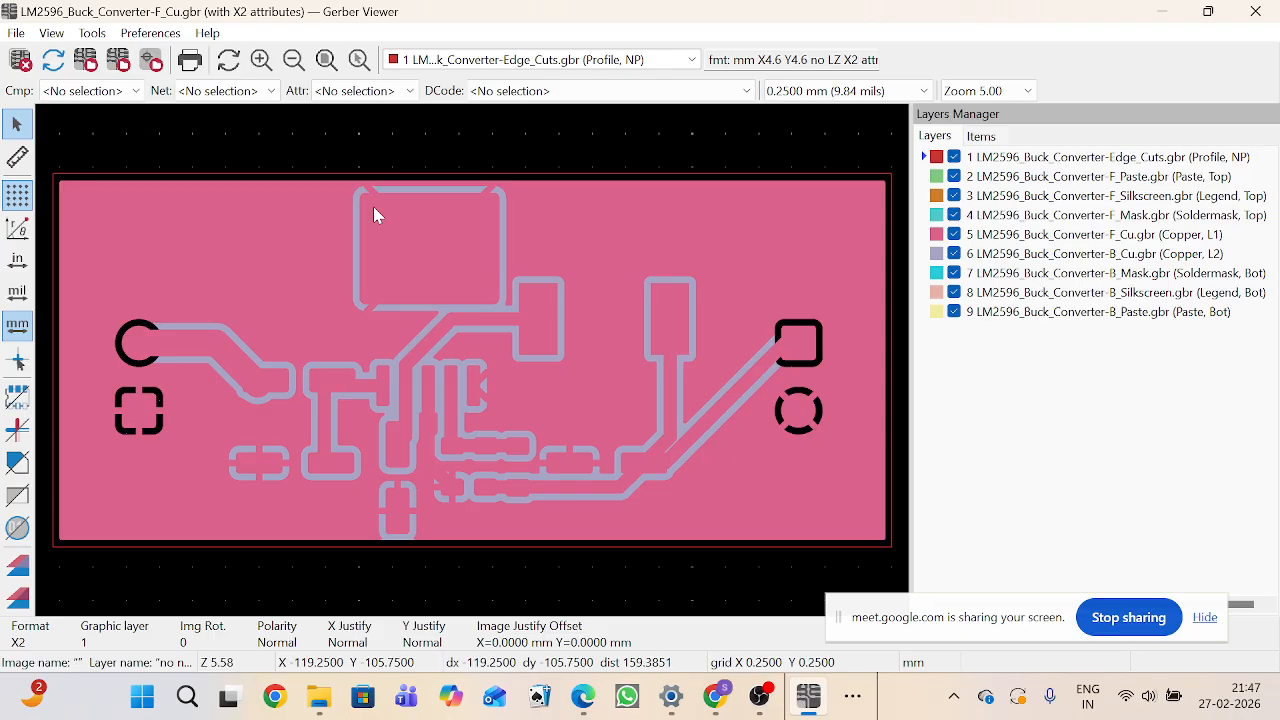
Step: Inspect the front paste, front mask and front copper Gerber layers, zooming in and out across the board
left_click(930, 178)
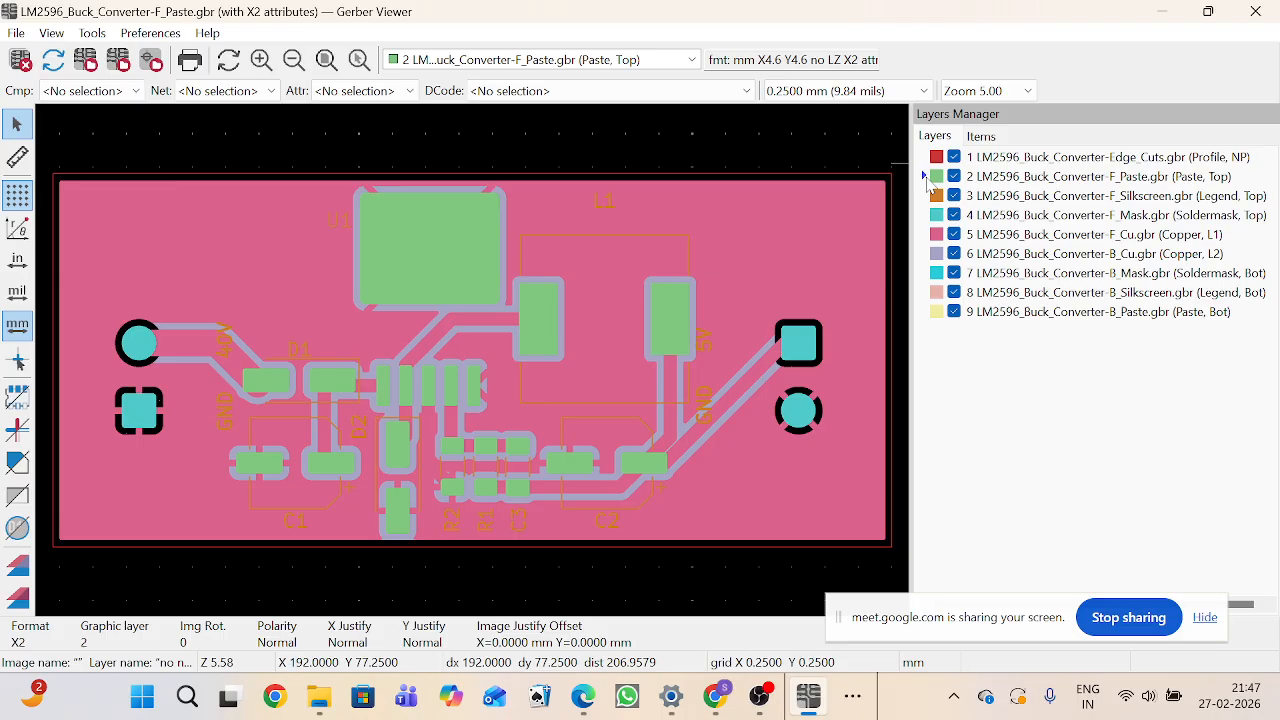
left_click(928, 198)
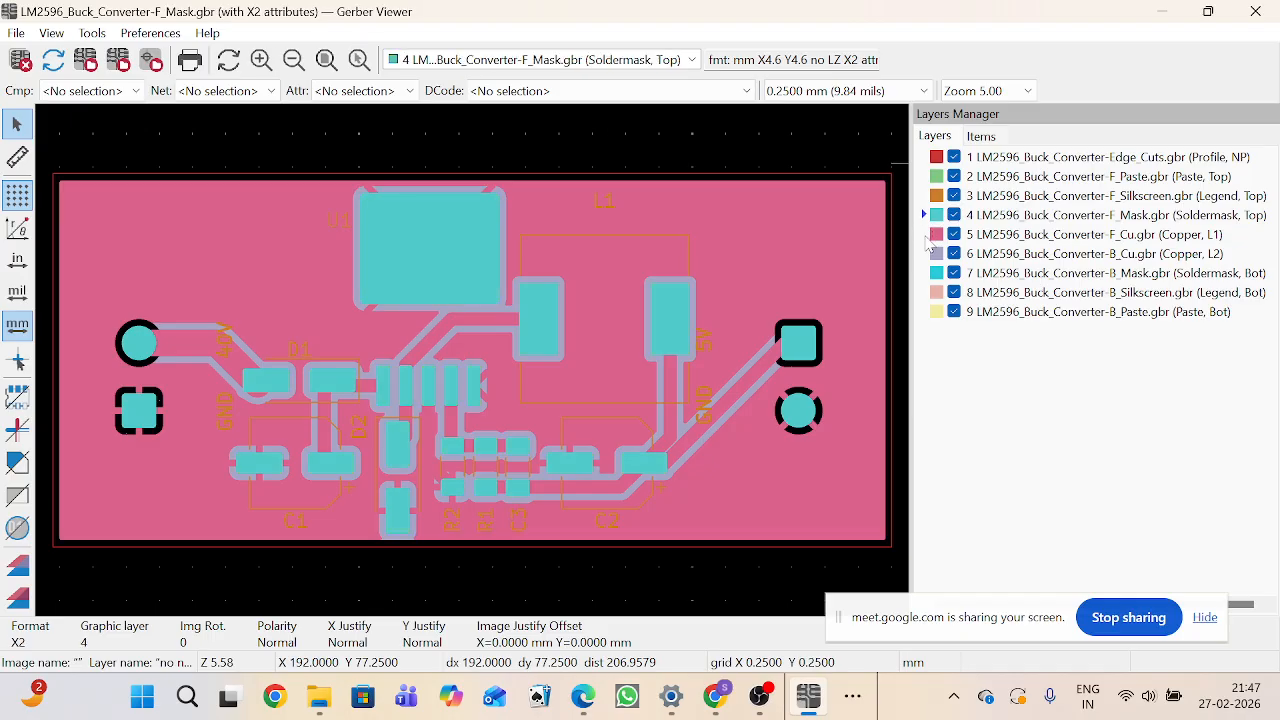
left_click(930, 234)
scroll(474, 366, "down", 3)
scroll(476, 370, "up", 3)
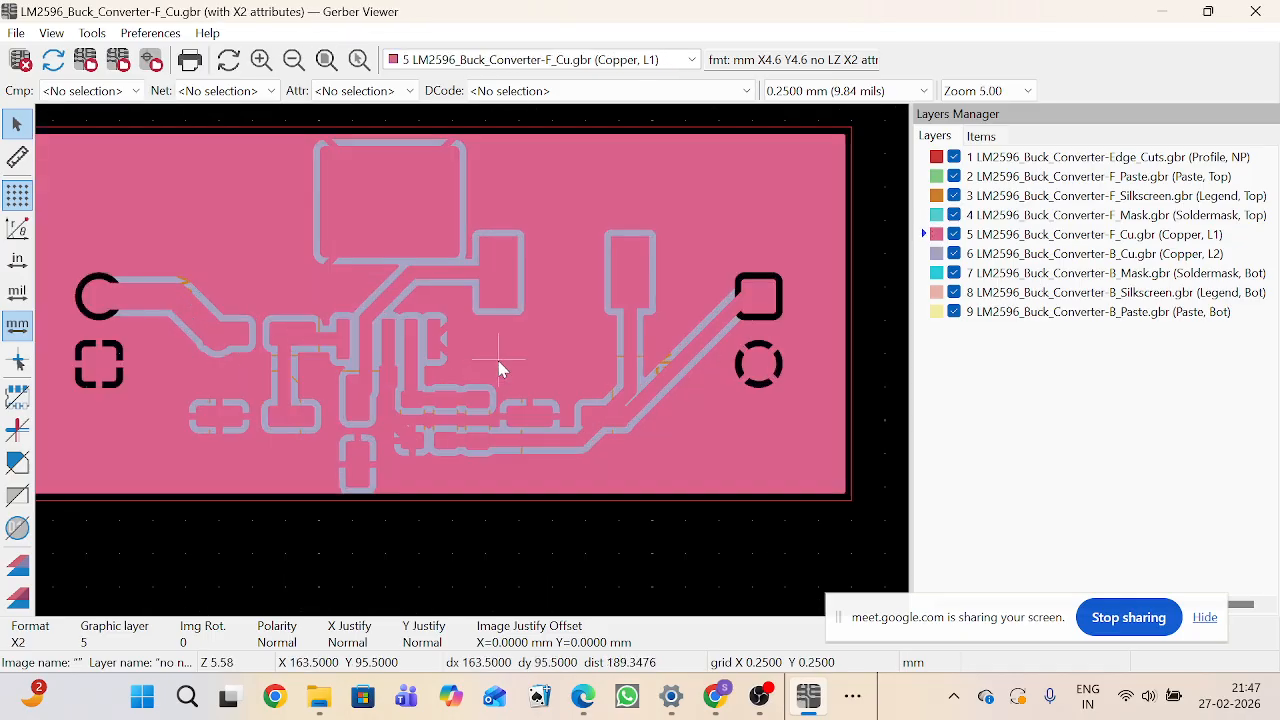
scroll(483, 363, "down", 1)
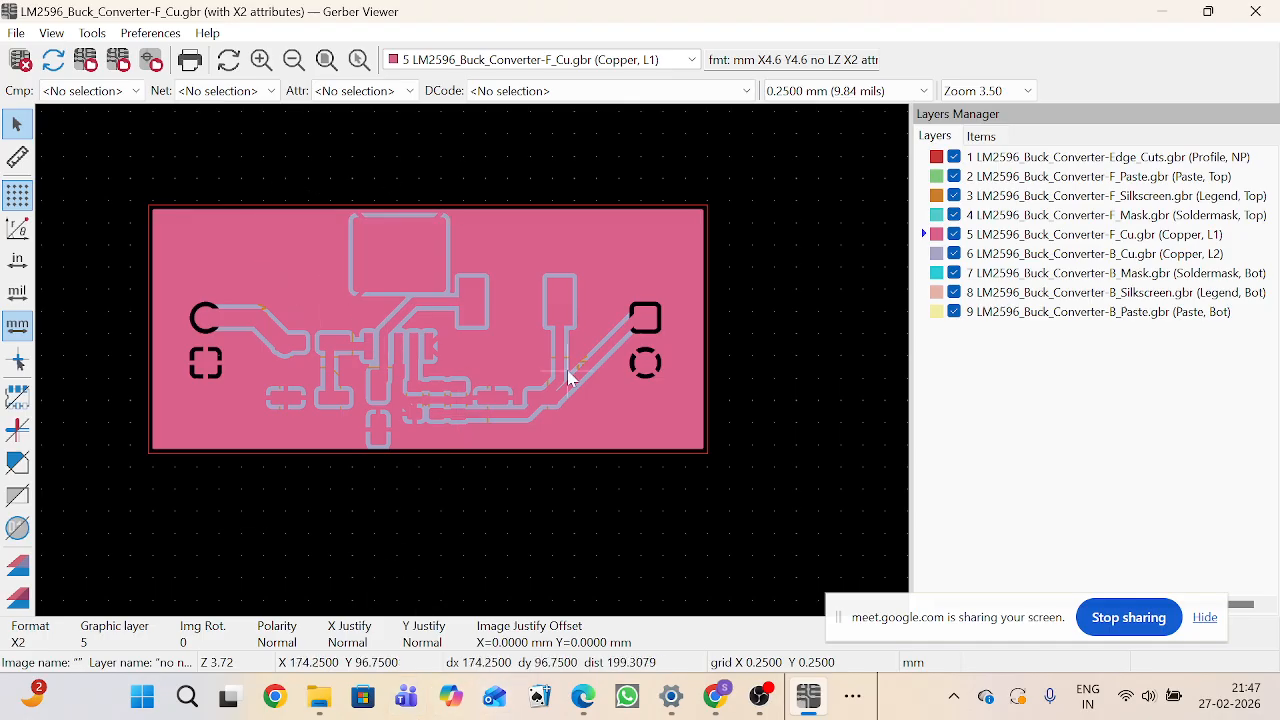
scroll(550, 385, "up", 1)
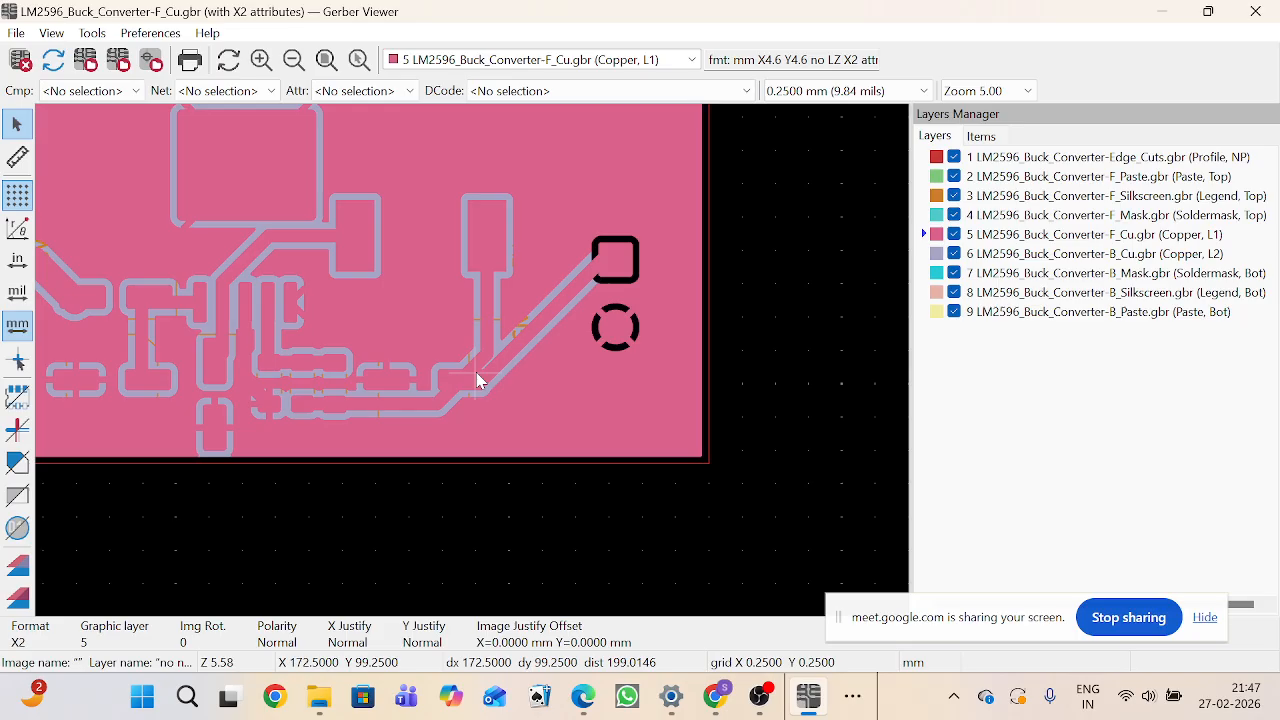
scroll(534, 358, "down", 1)
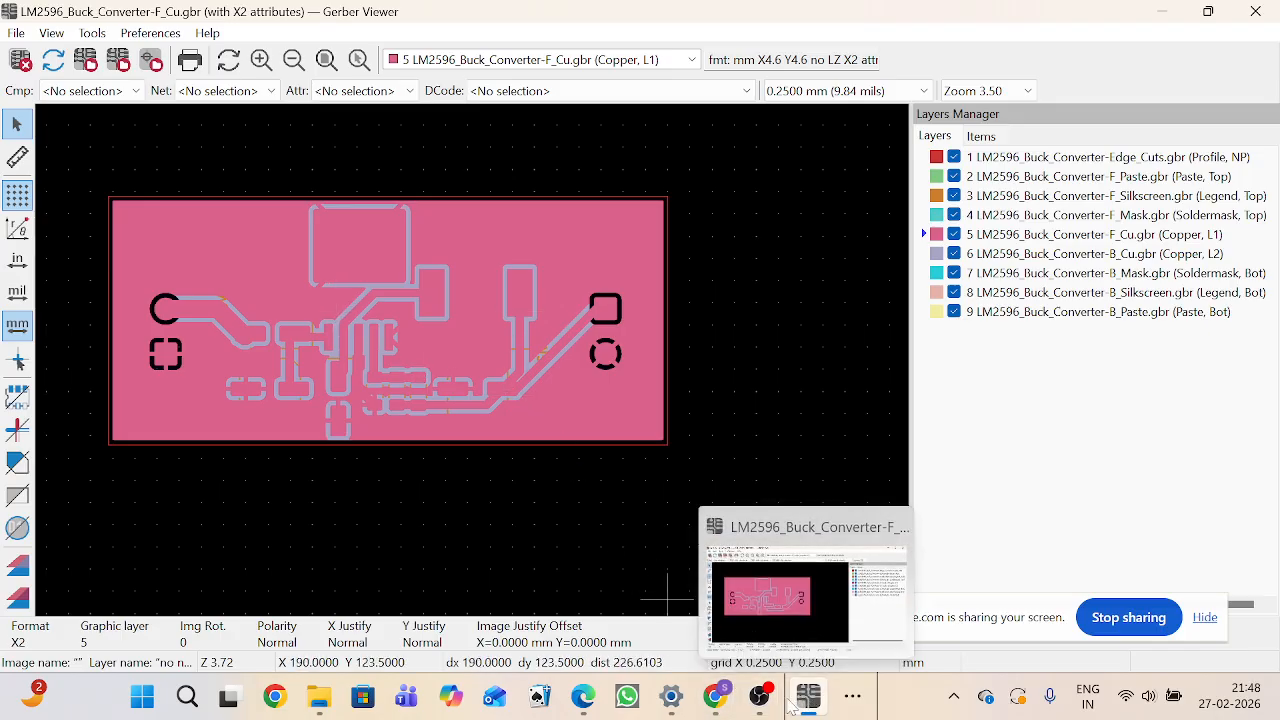
Step: Close the Gerber Viewer and open the project's schematic file from the project manager
mouse_move(706, 705)
mouse_move(659, 713)
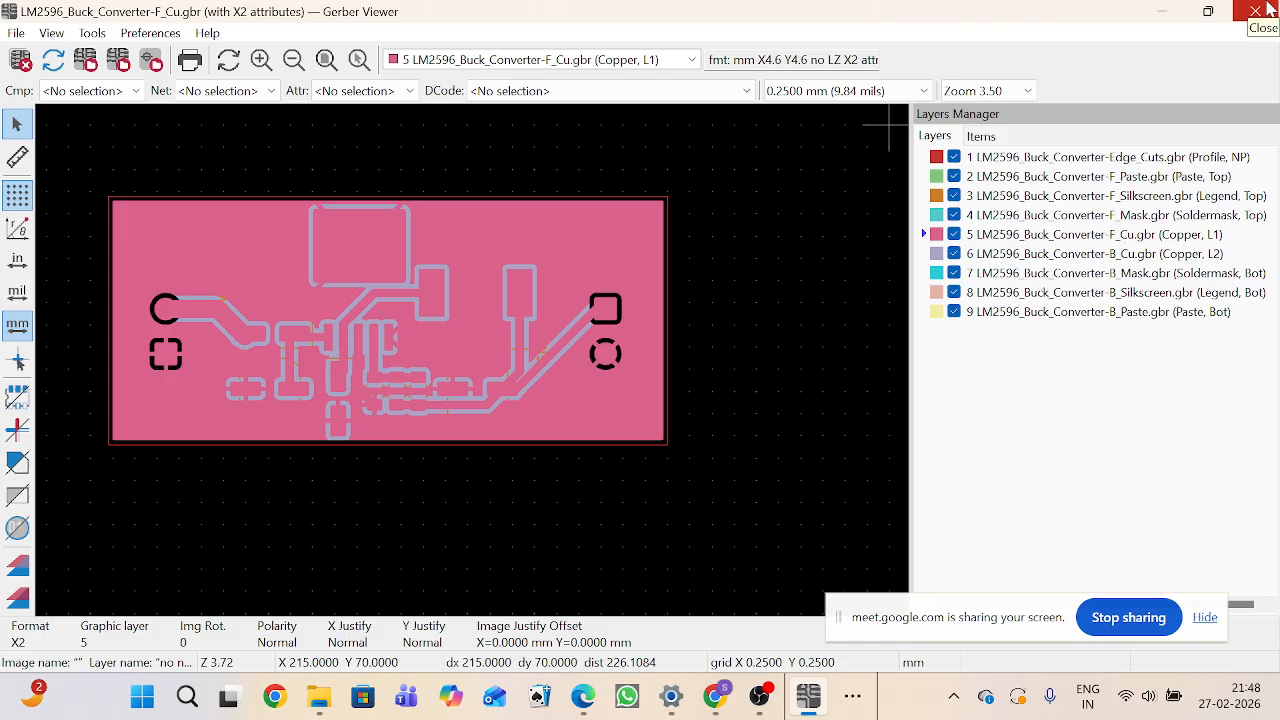
left_click(1256, 11)
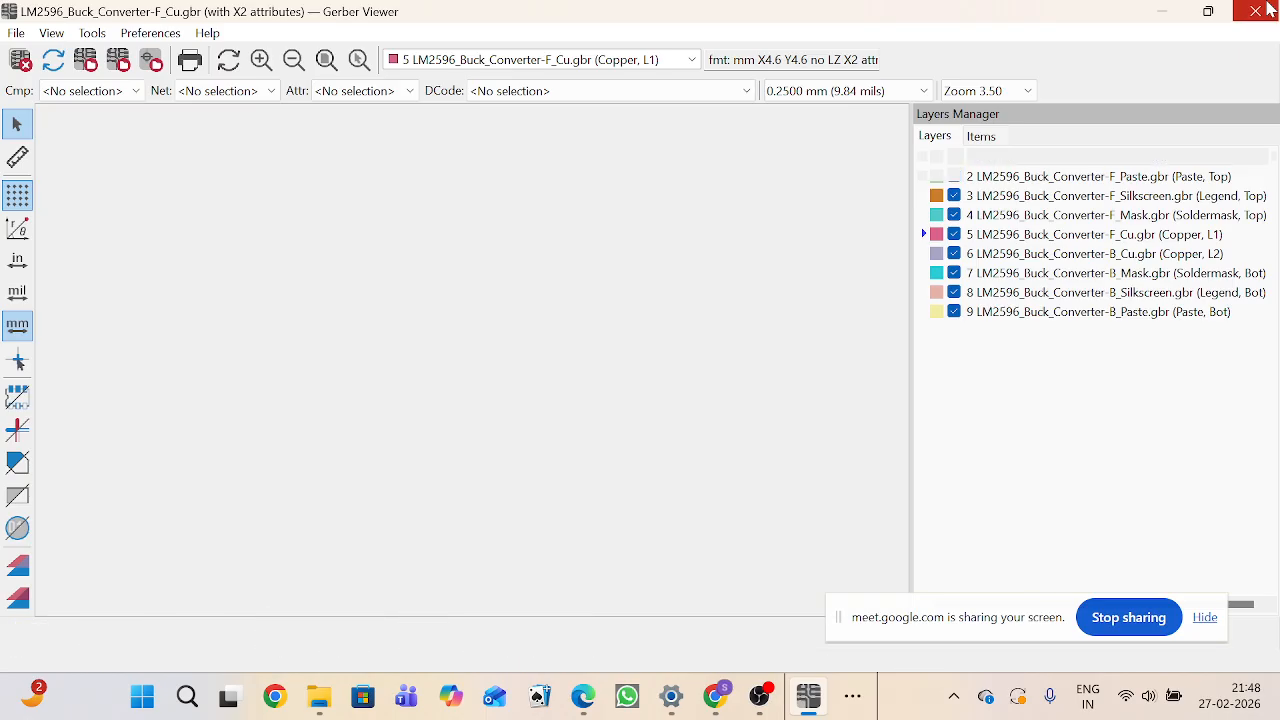
double_click(152, 146)
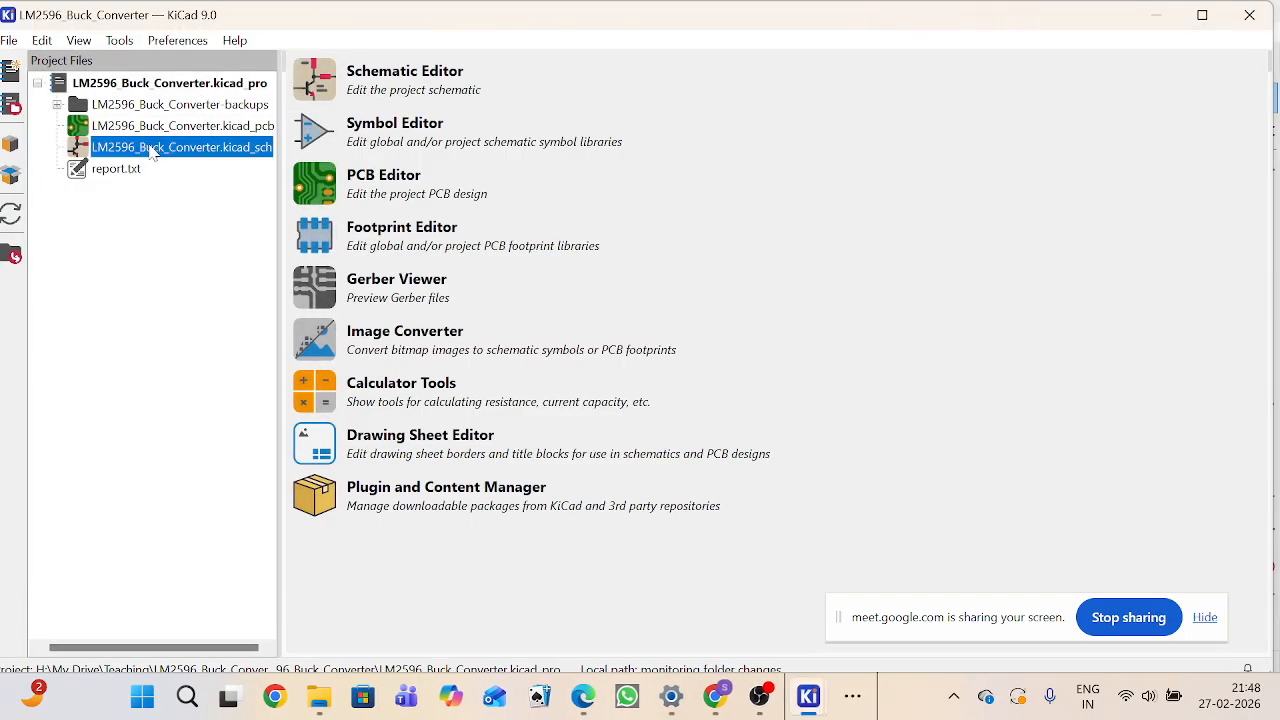
Step: Examine the buck converter schematic, zooming into the input, regulator and output sections
scroll(872, 293, "down", 3)
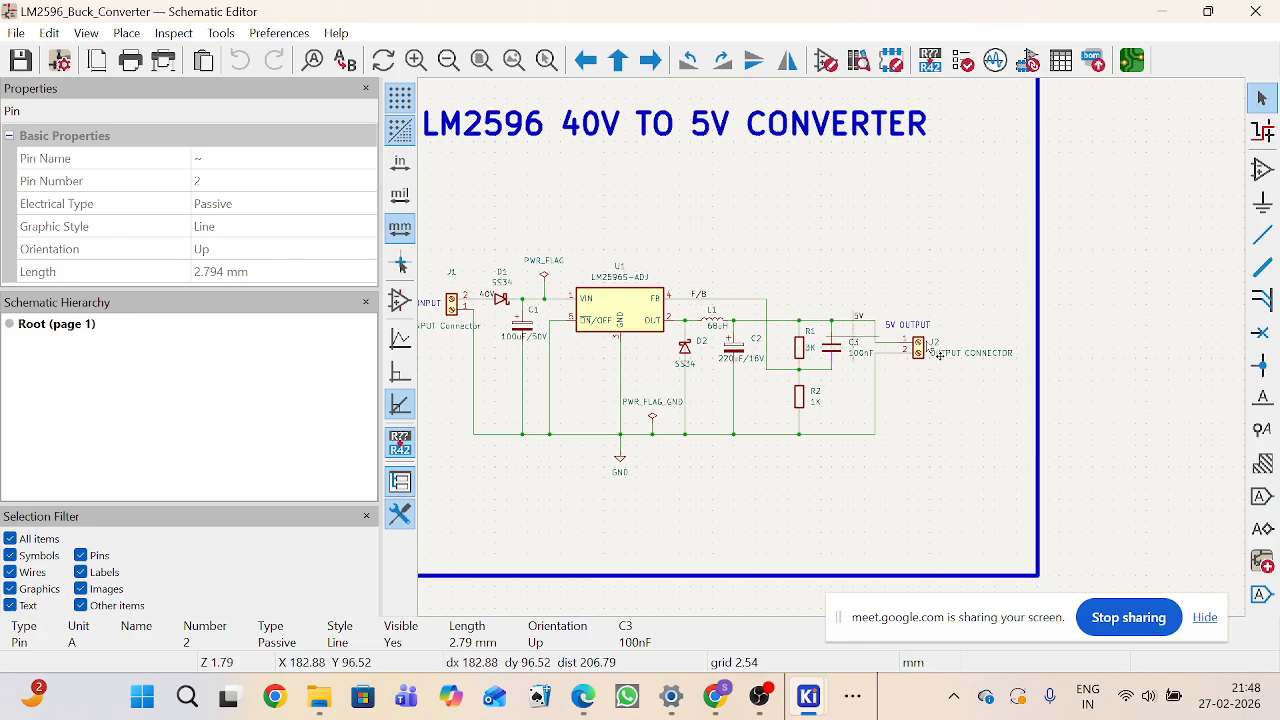
scroll(843, 362, "down", 2)
scroll(835, 360, "up", 2)
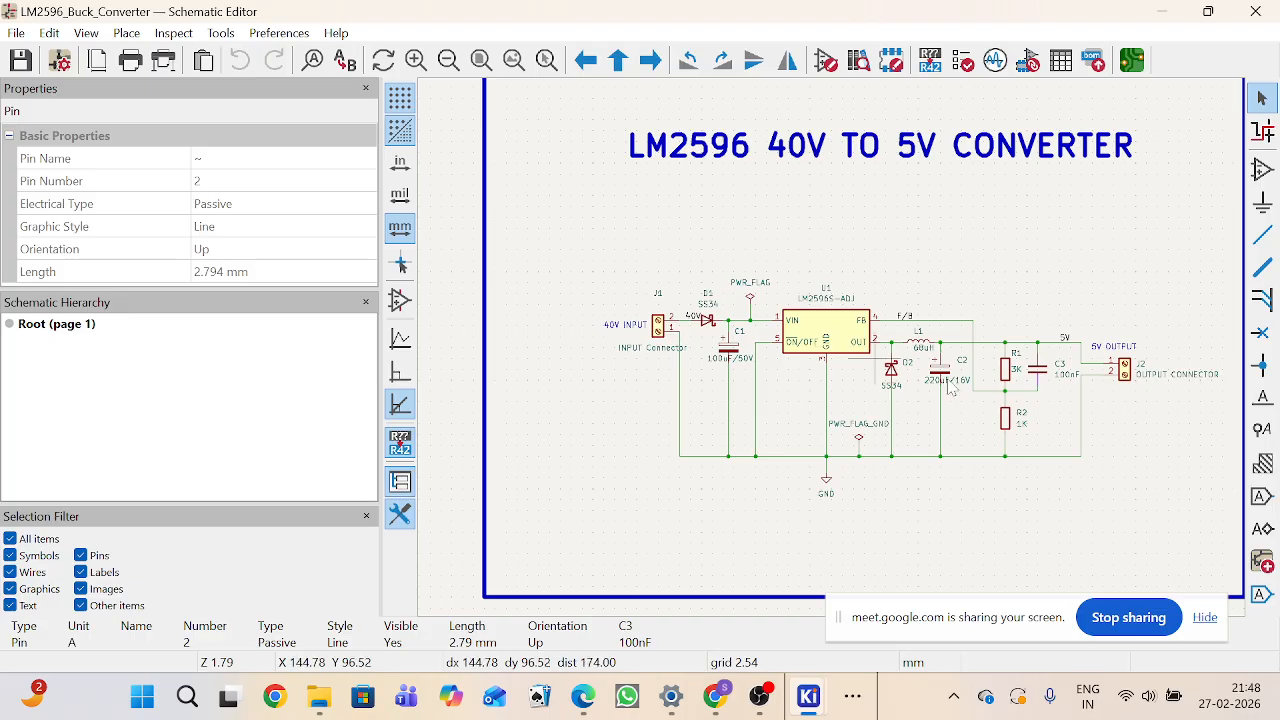
left_click_drag(1032, 617, 1070, 678)
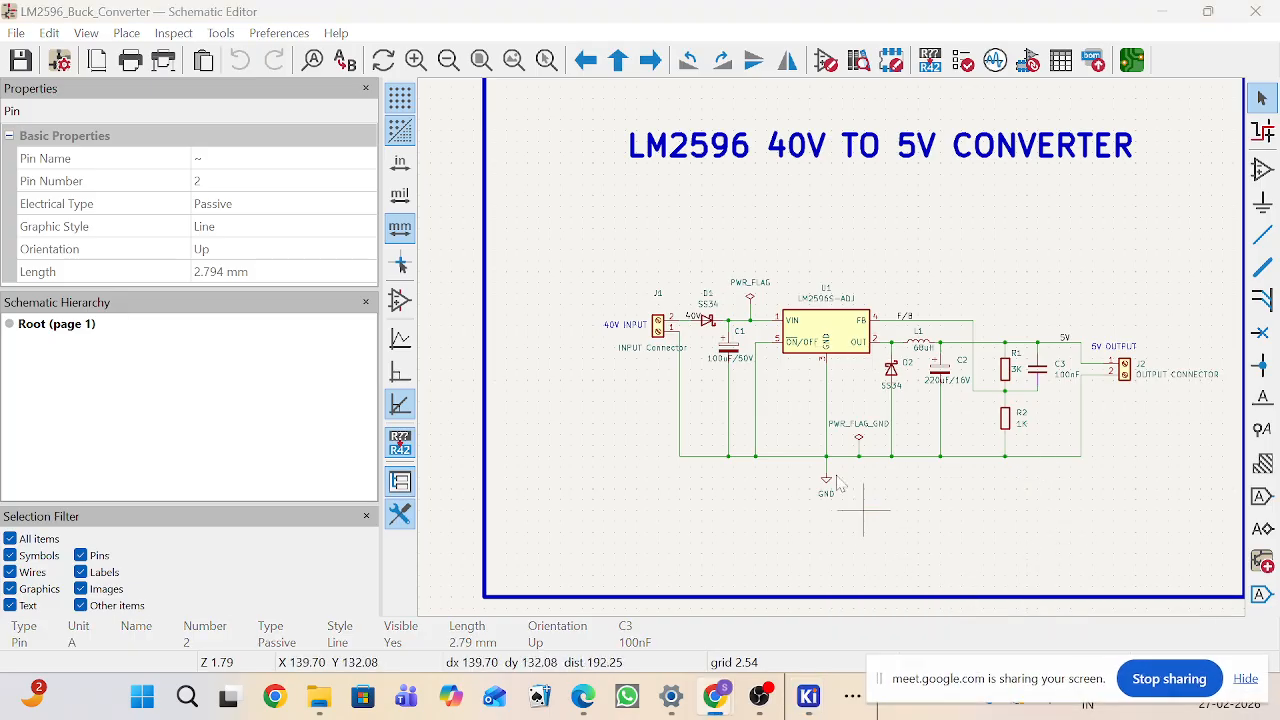
scroll(838, 355, "up", 2)
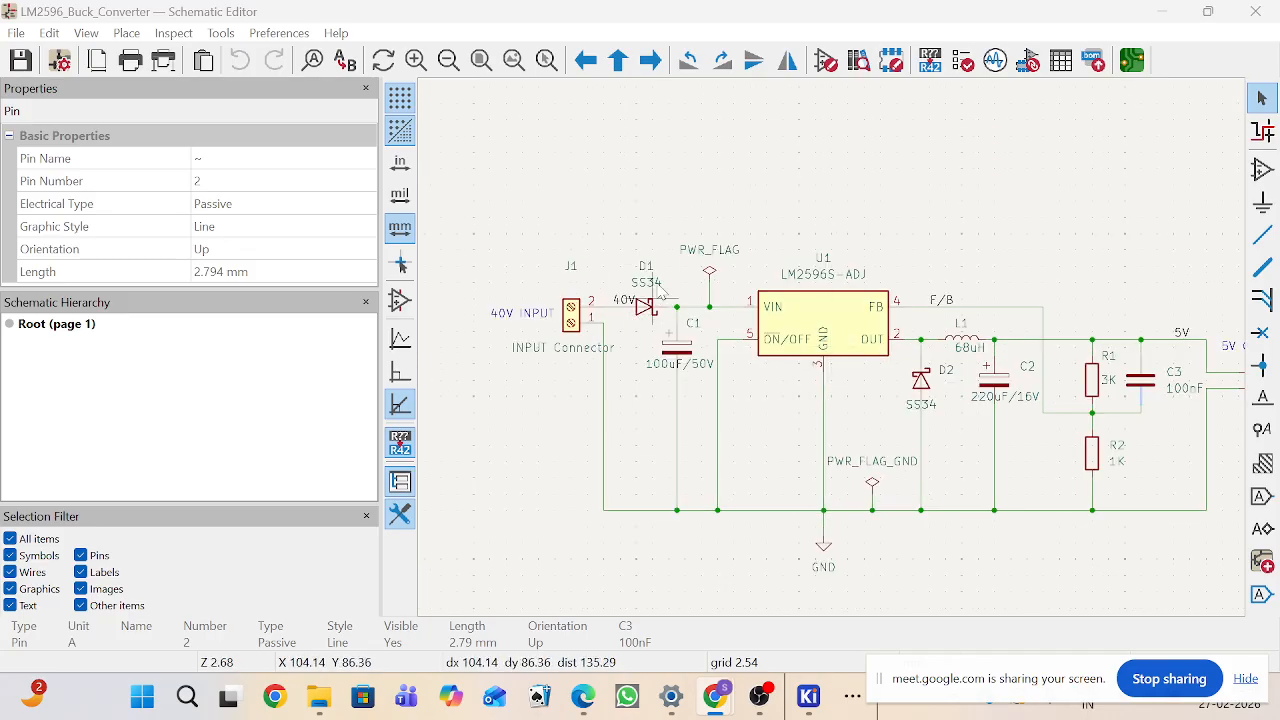
scroll(656, 322, "up", 2)
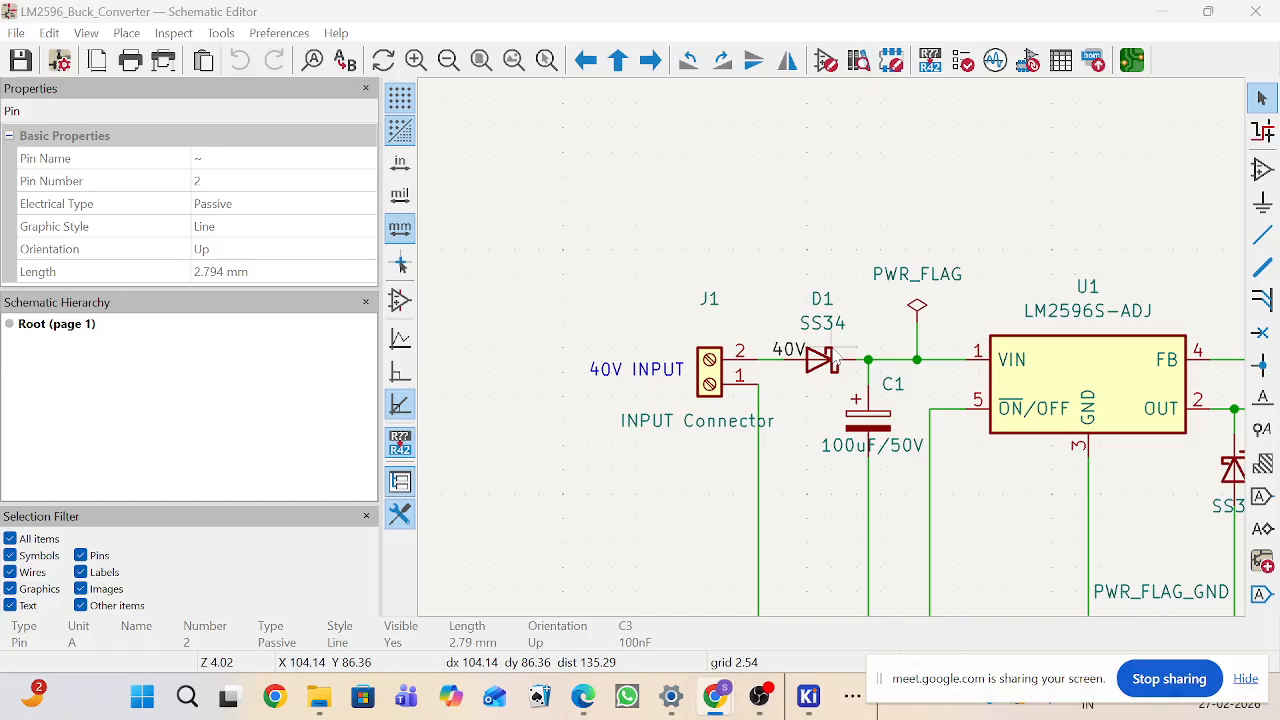
scroll(1004, 348, "up", 1)
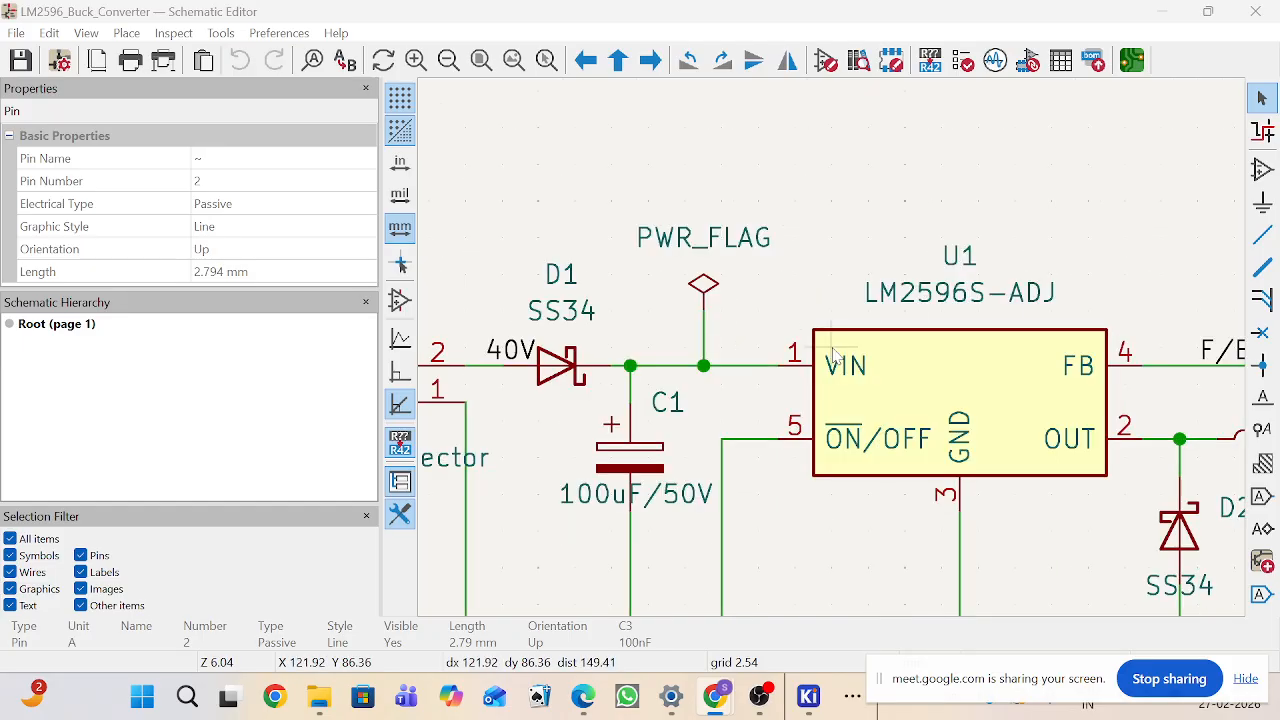
scroll(794, 348, "down", 1)
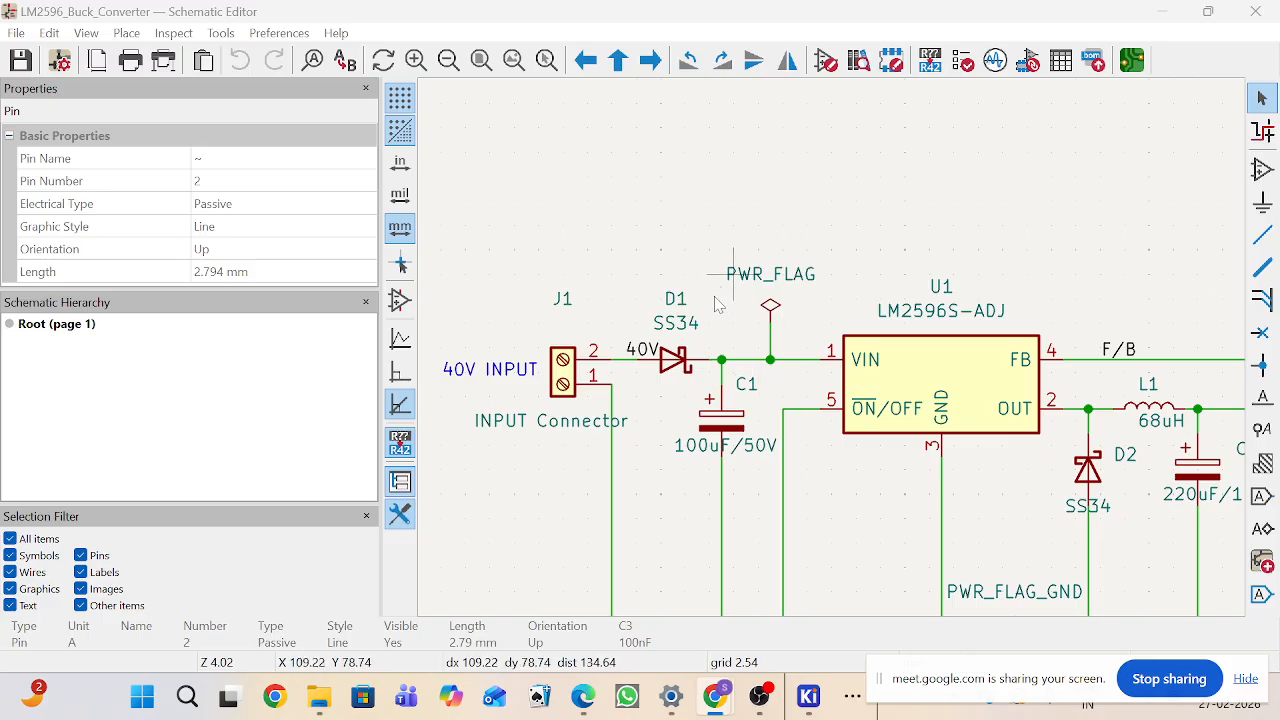
scroll(1132, 402, "down", 3)
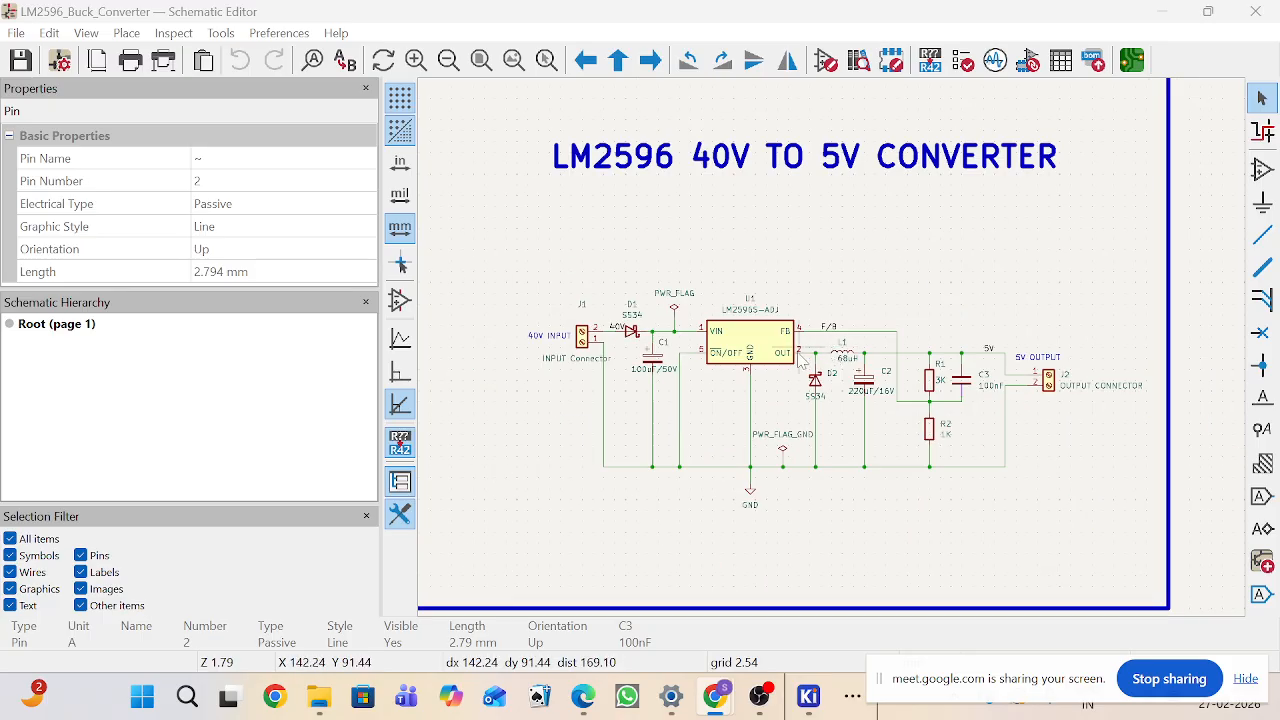
scroll(590, 335, "up", 3)
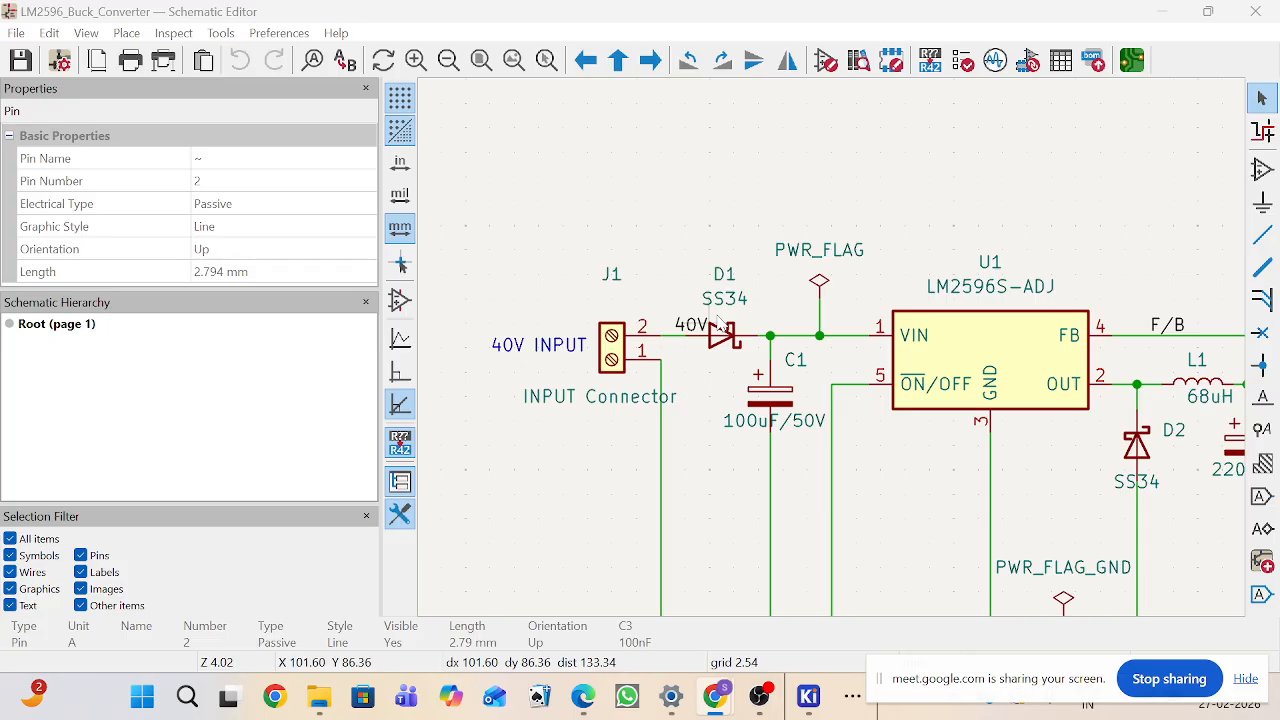
scroll(718, 320, "down", 3)
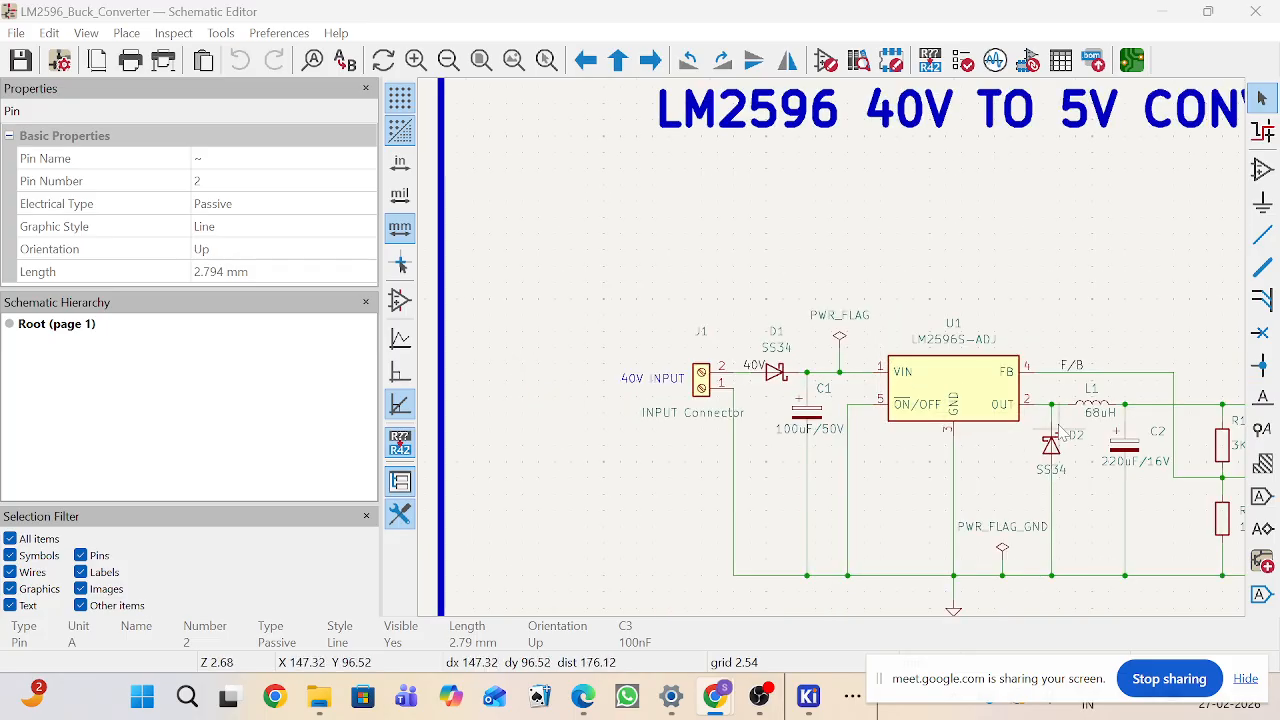
scroll(970, 375, "up", 2)
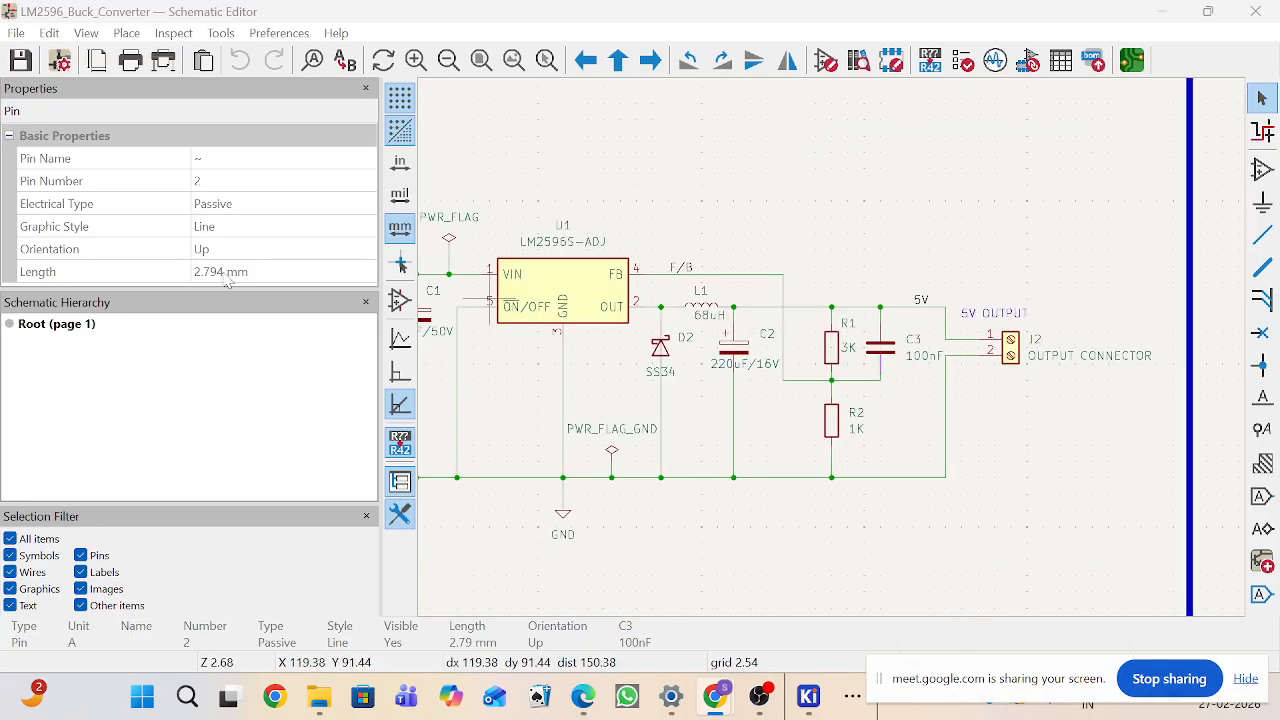
scroll(463, 334, "down", 1)
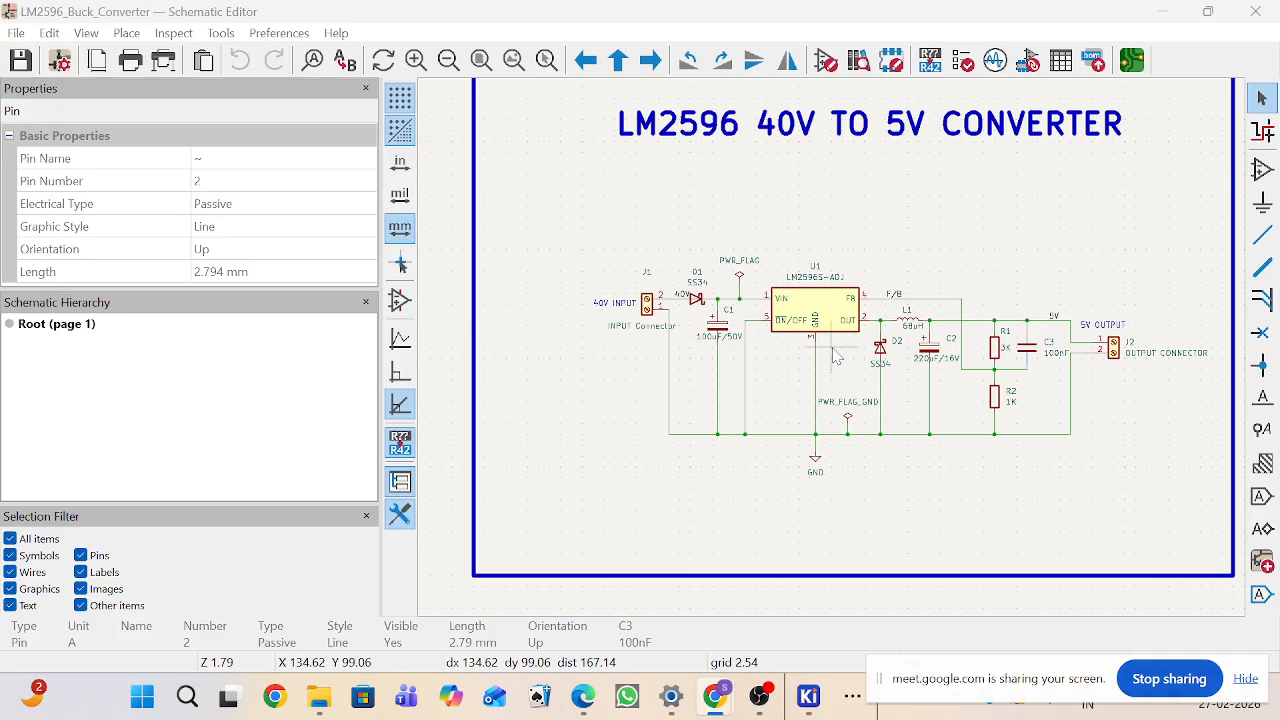
scroll(1040, 290, "up", 3)
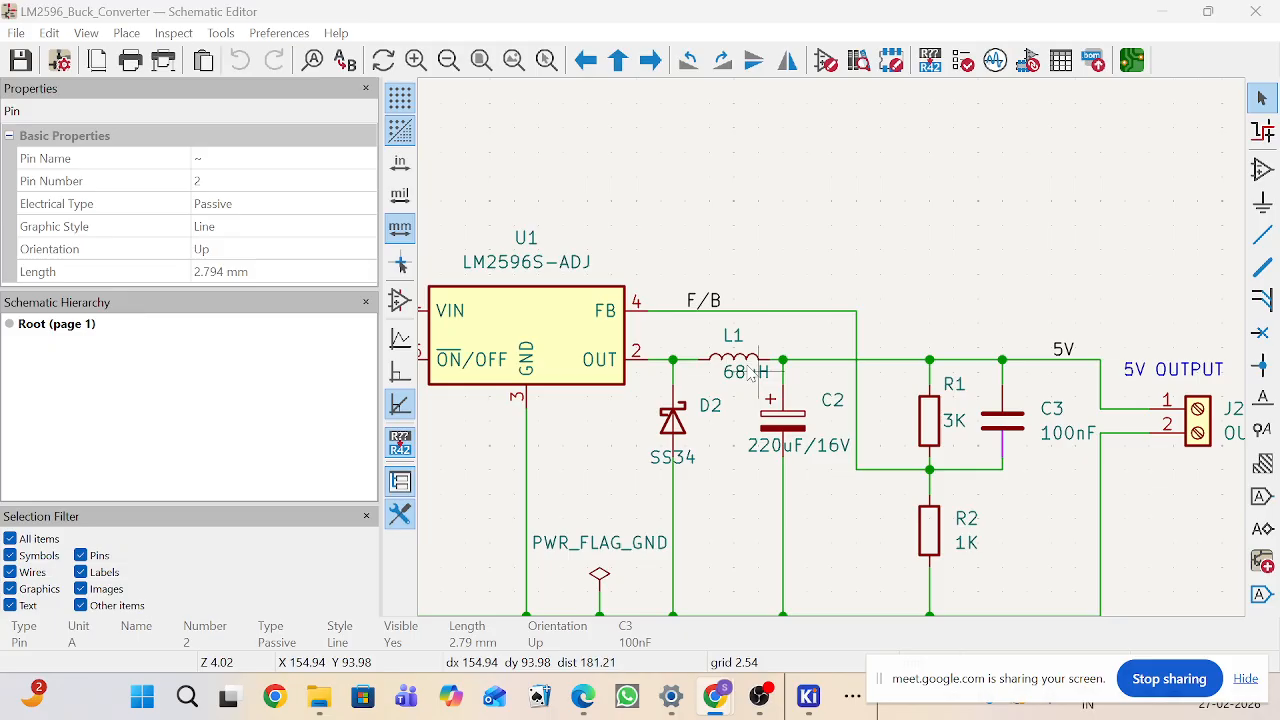
Step: Start placing a symbol, dismiss the library load error, and search the symbol library for "trans"
left_click(1262, 167)
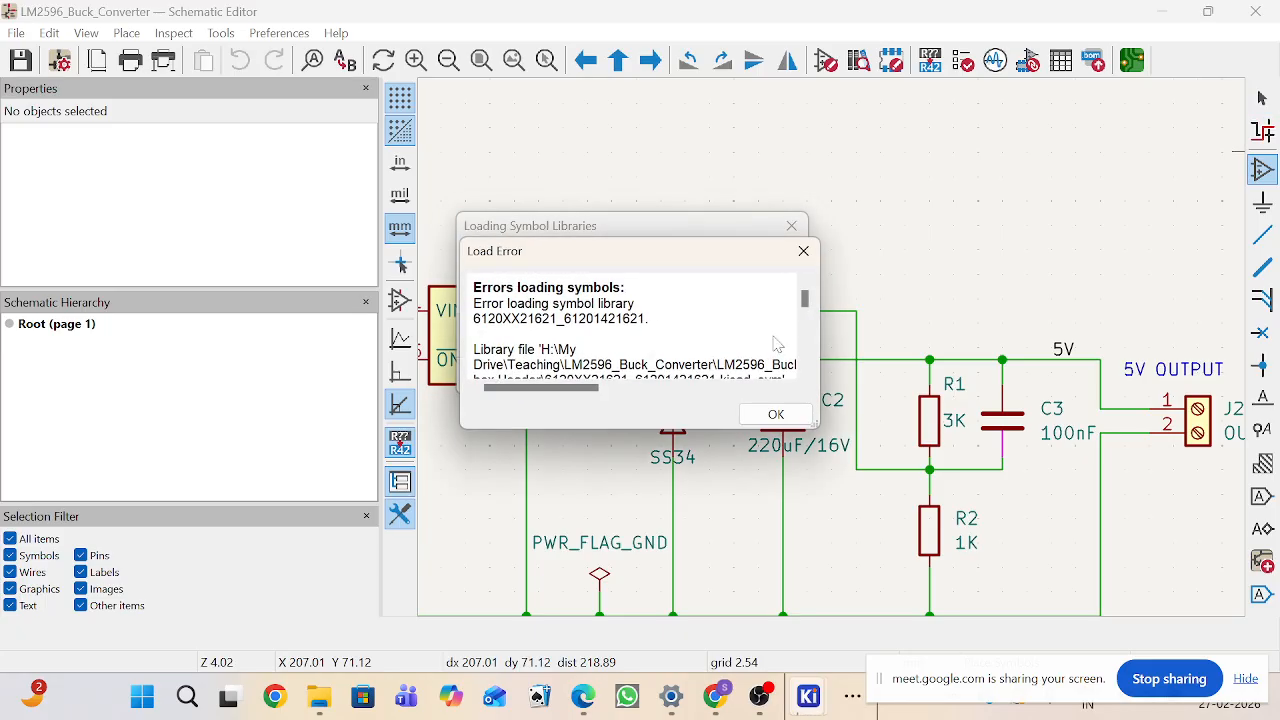
left_click(803, 250)
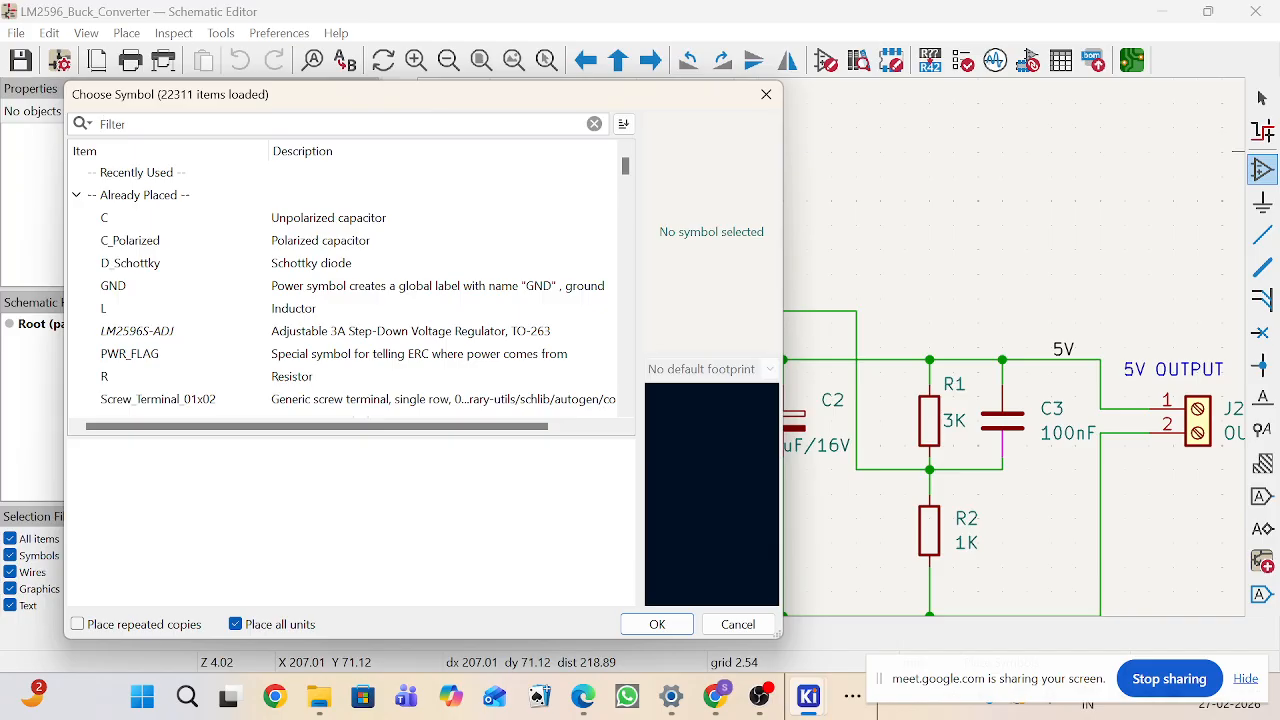
type("tra")
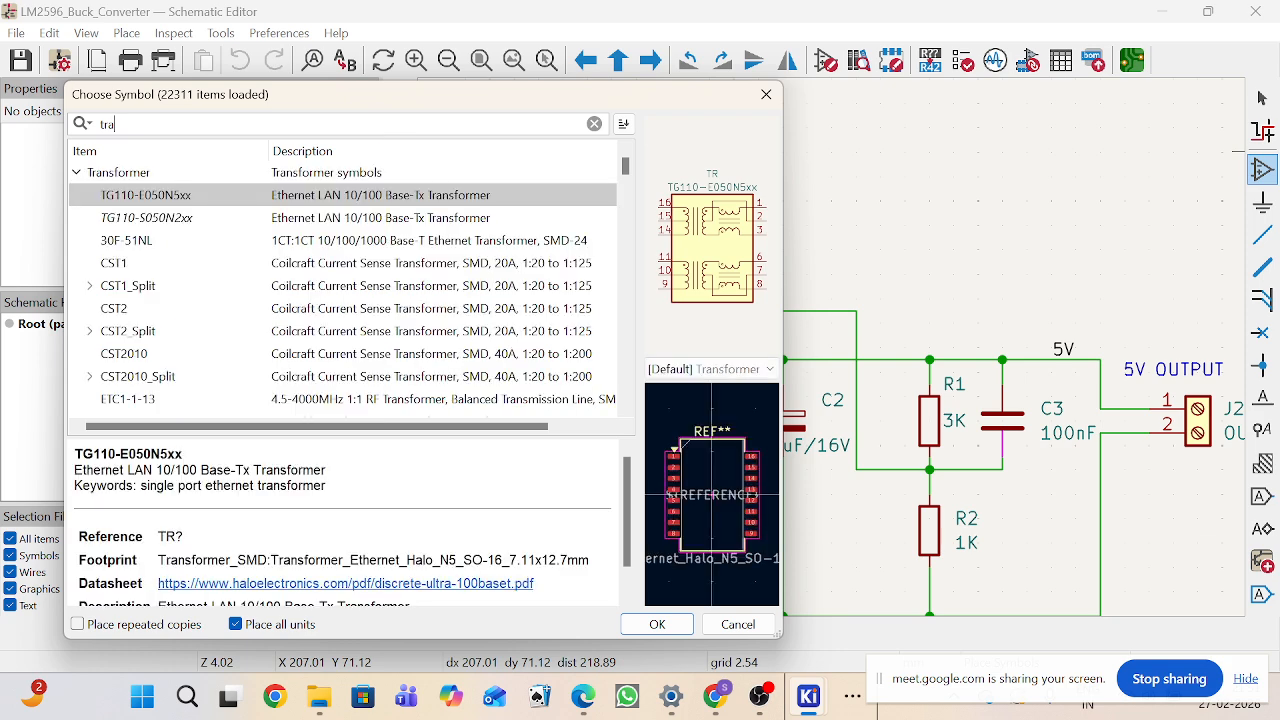
type("nsi")
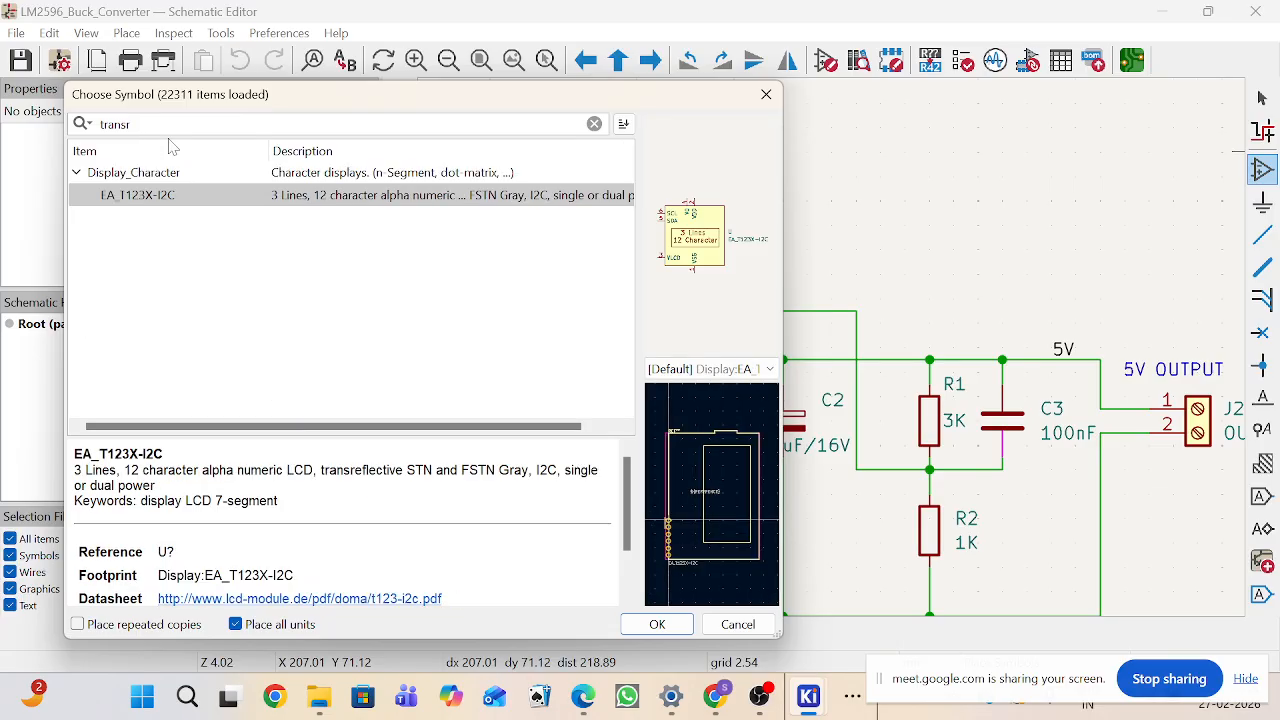
key("BackSpace")
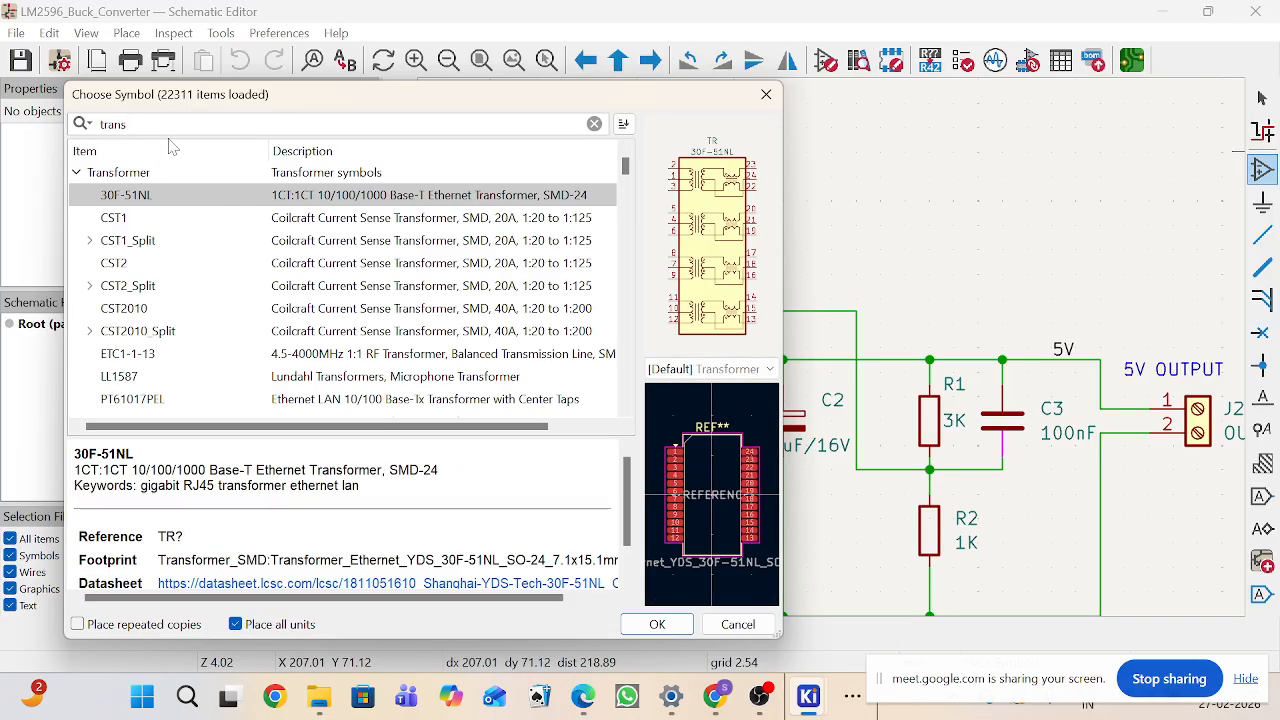
Step: Browse the transformer symbols in the search results, previewing each symbol and footprint
left_click(133, 217)
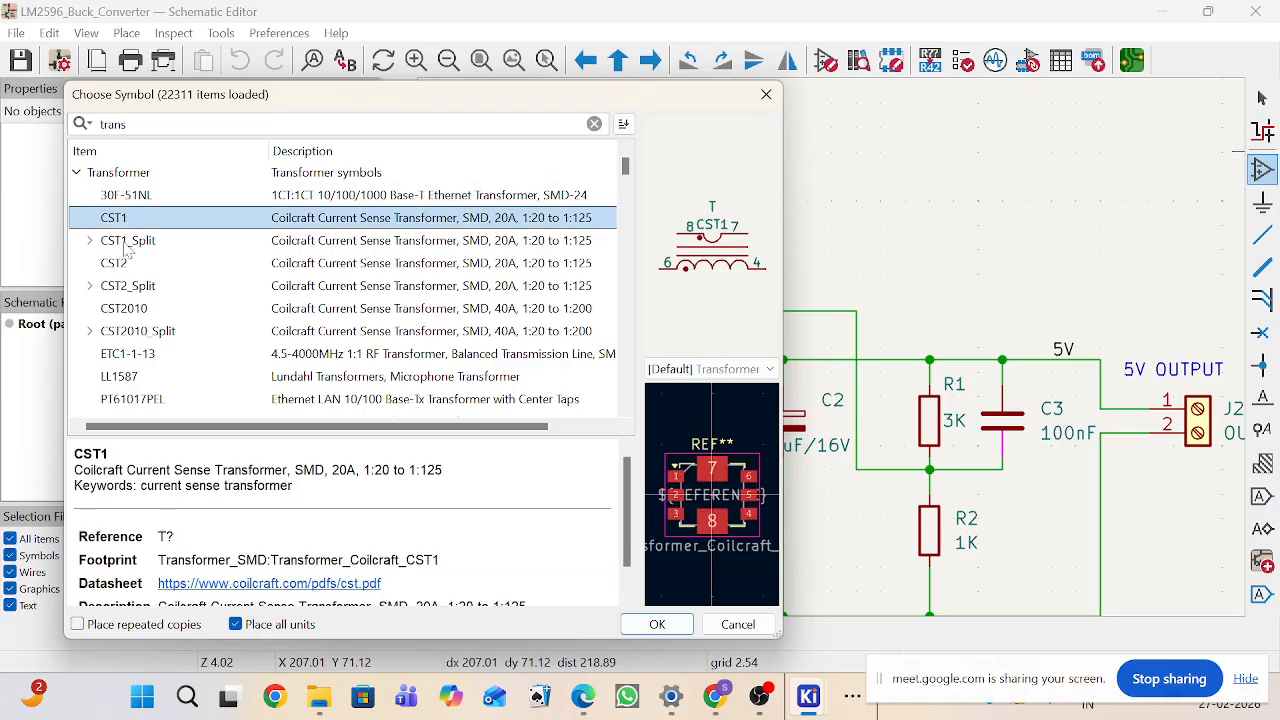
left_click(126, 246)
left_click(128, 264)
left_click(127, 287)
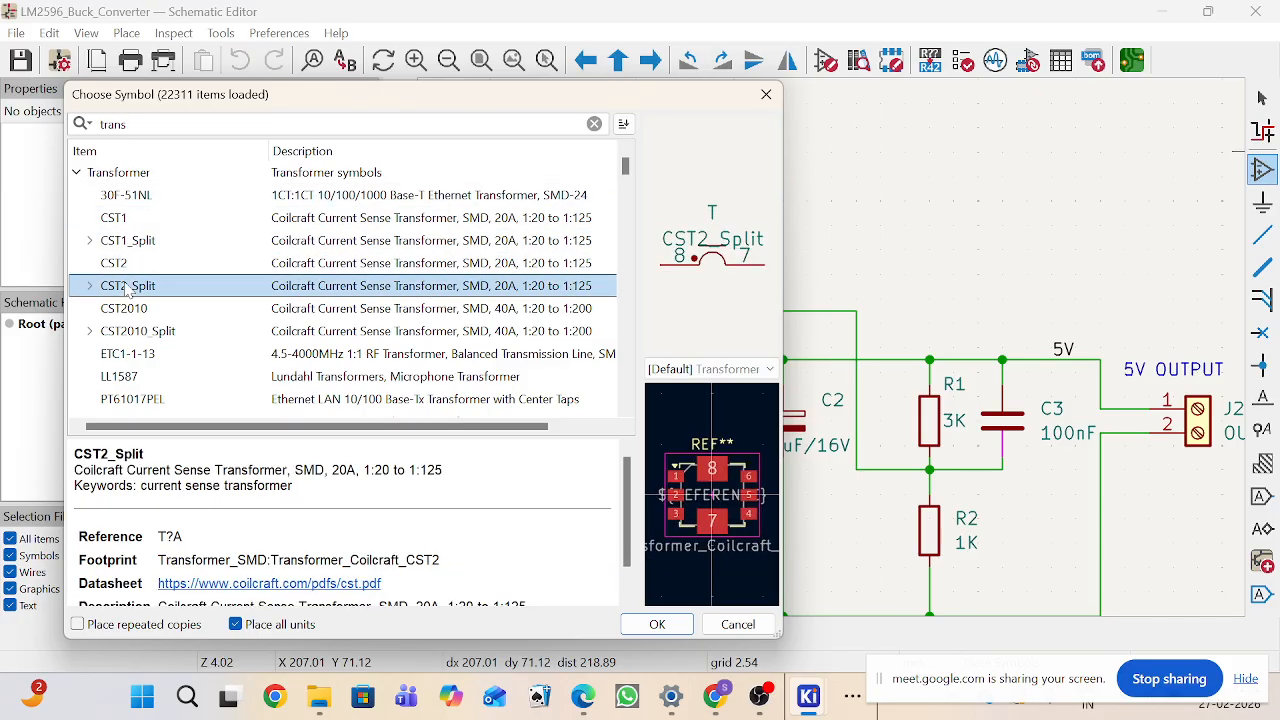
left_click(127, 310)
left_click(130, 333)
scroll(175, 350, "down", 2)
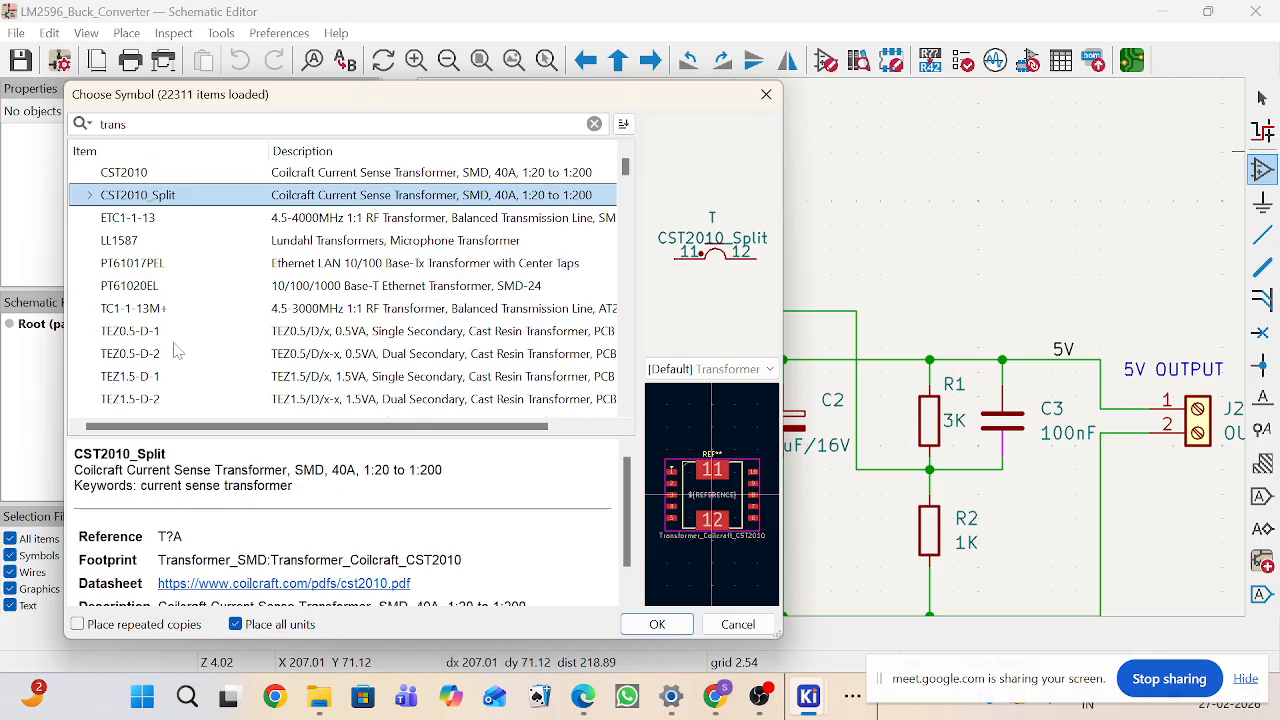
left_click(138, 221)
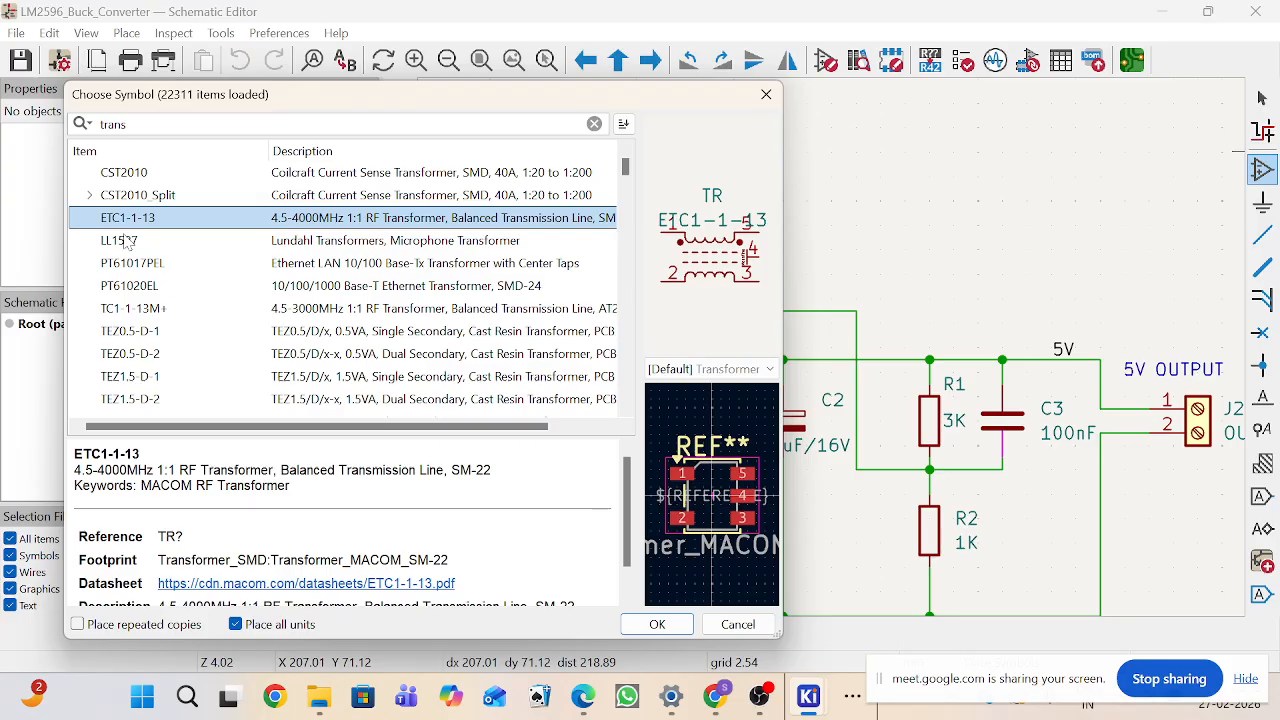
left_click(120, 245)
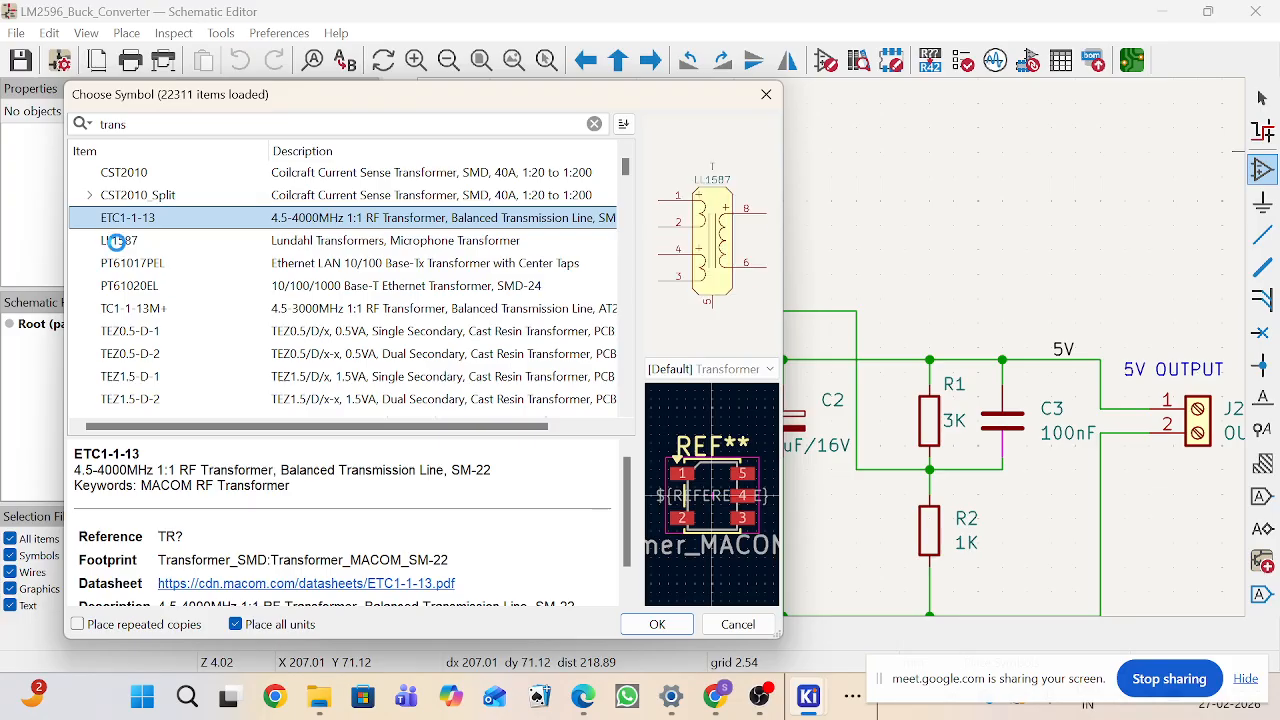
left_click(122, 268)
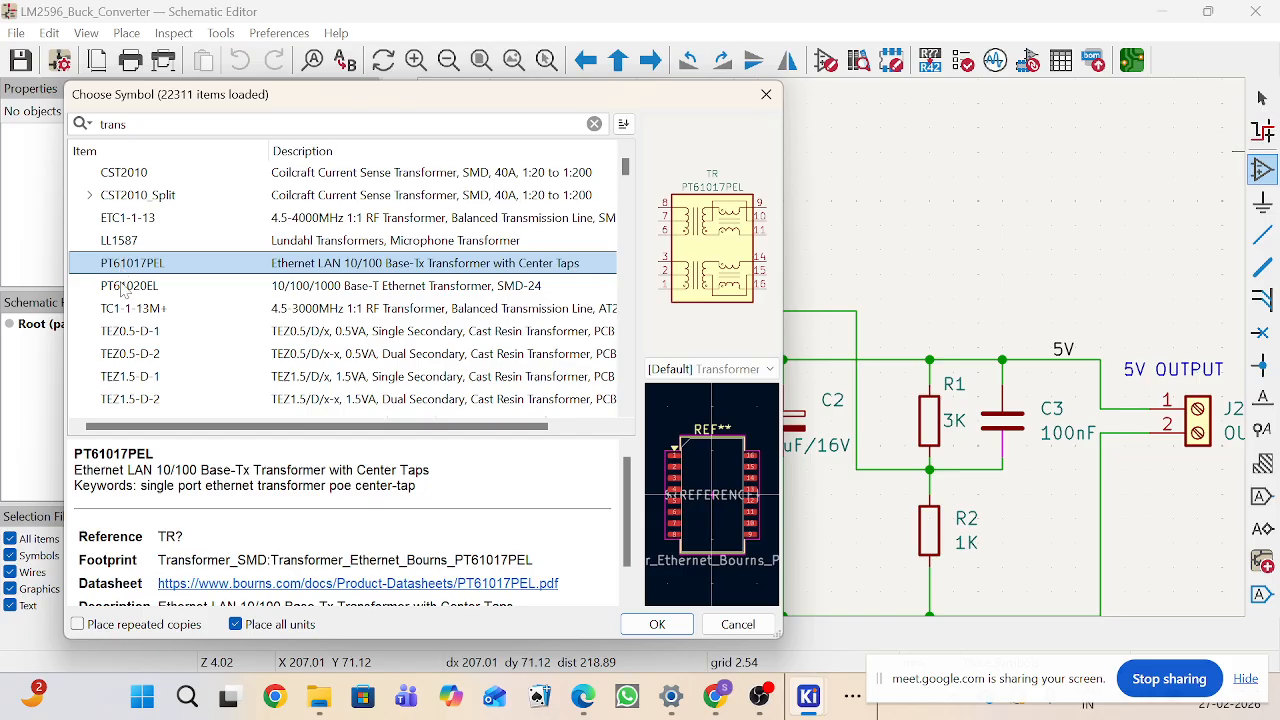
left_click(124, 288)
left_click(129, 310)
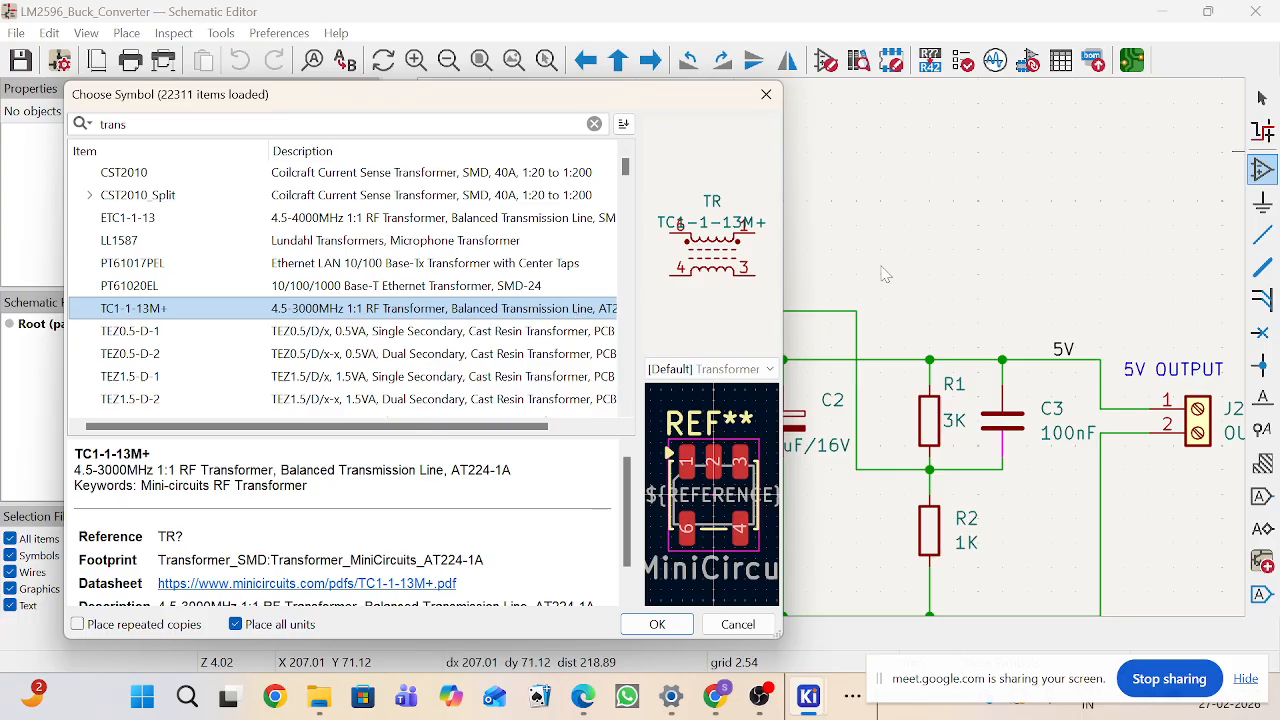
left_click(227, 339)
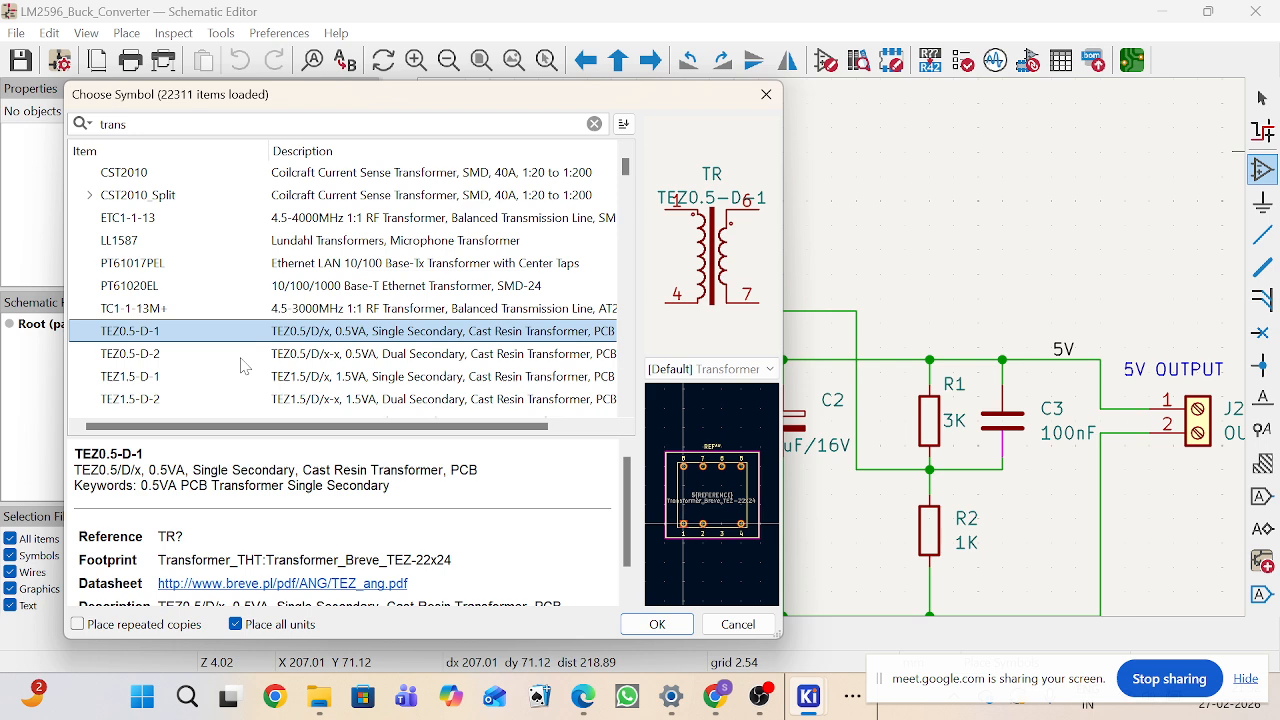
left_click(225, 312)
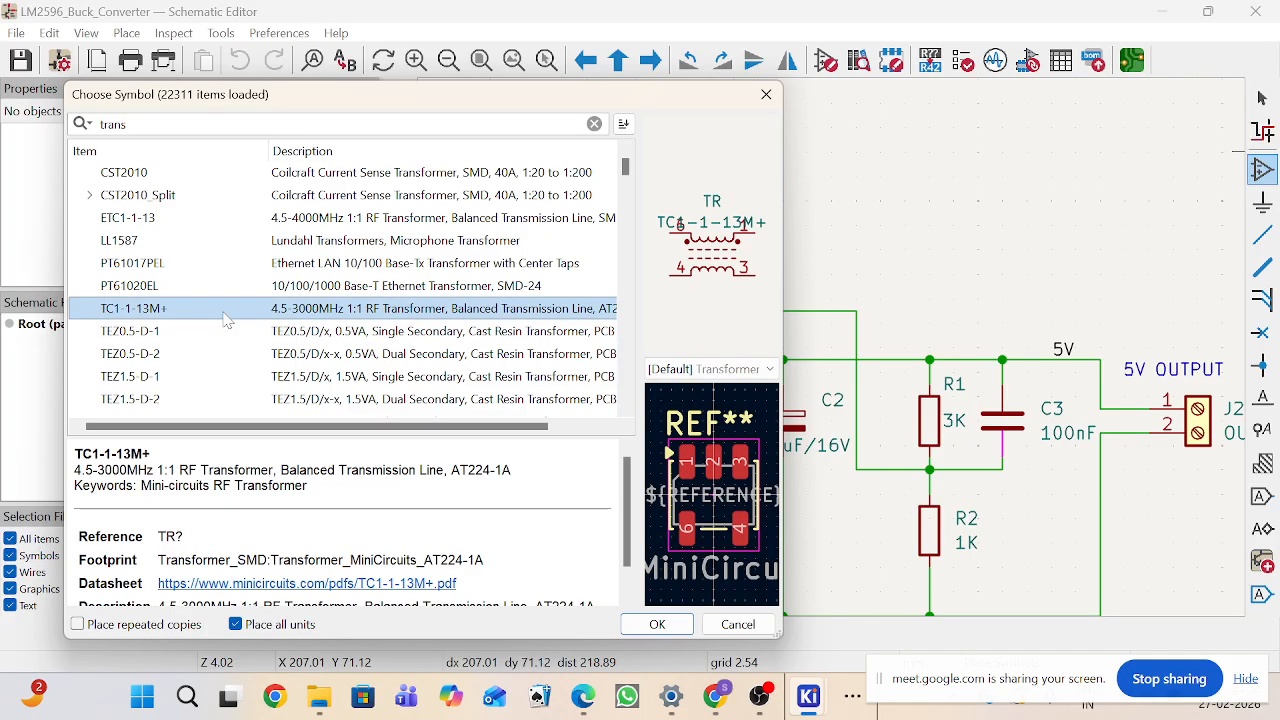
left_click(197, 290)
left_click(186, 334)
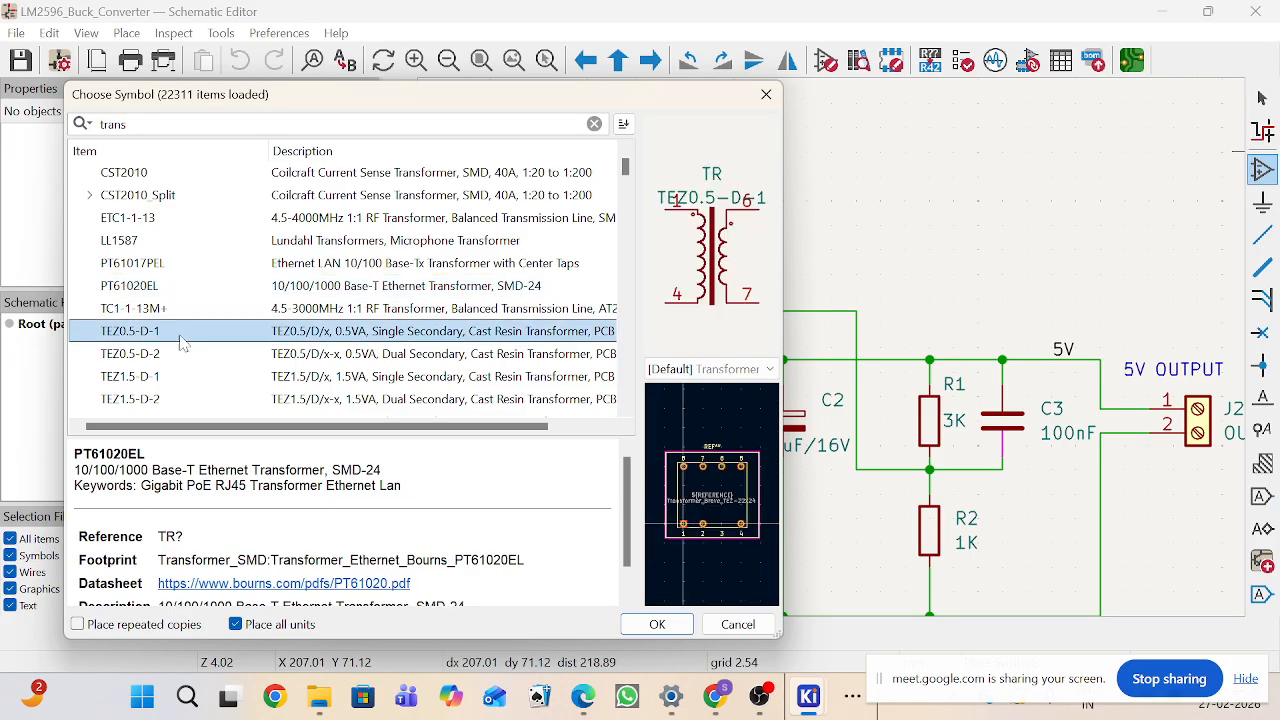
Step: Place the TEZ0.5-D-2 dual-secondary transformer on the schematic above the output section
left_click(171, 355)
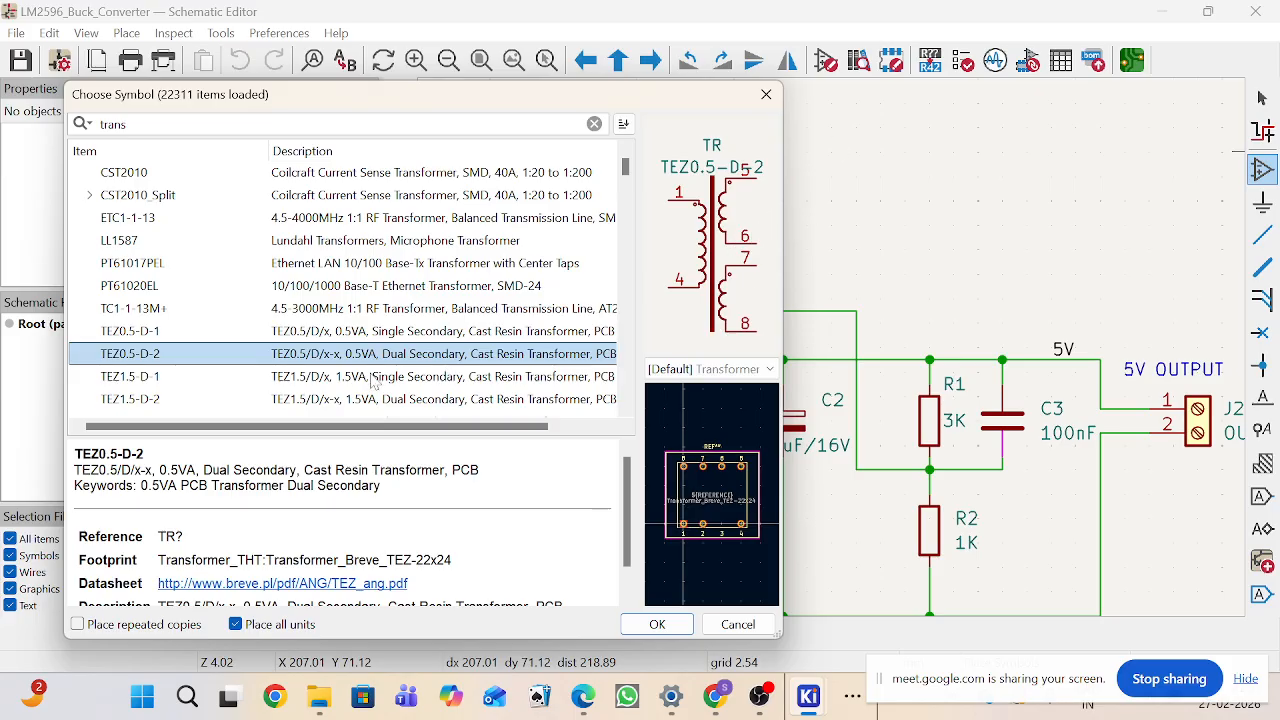
left_click(660, 625)
scroll(758, 318, "down", 4)
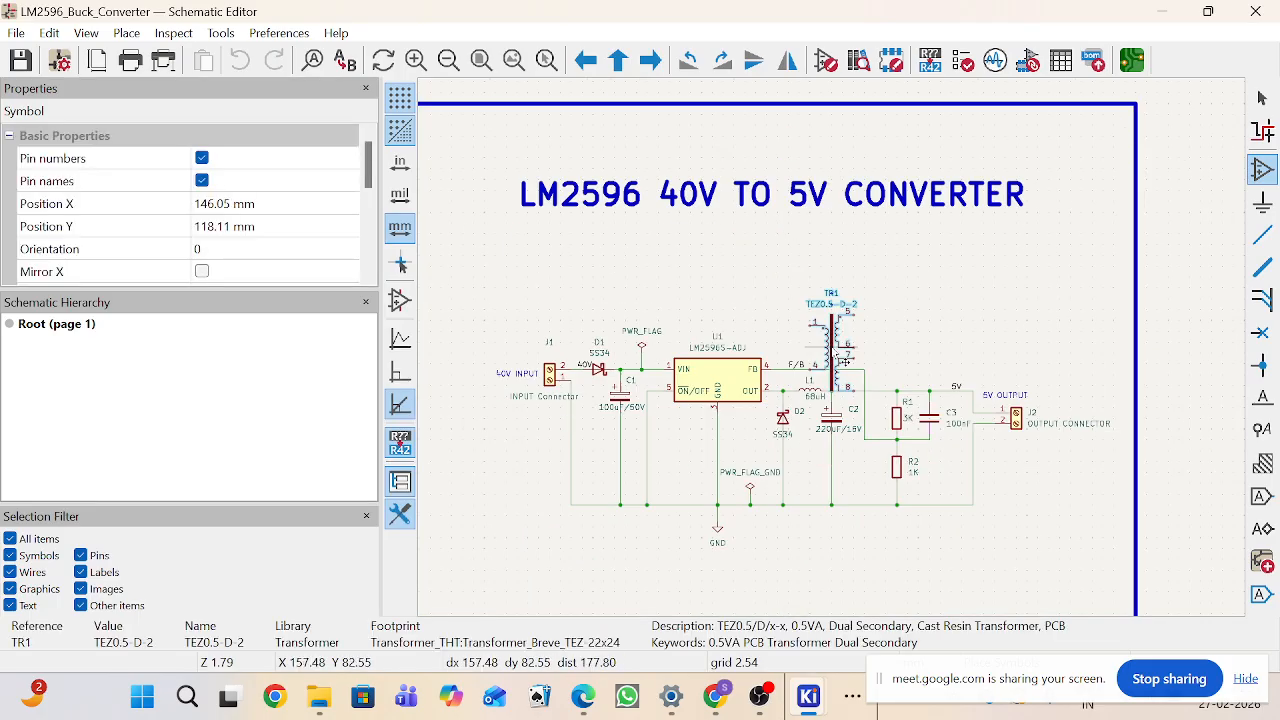
scroll(830, 300, "up", 3)
left_click(884, 333)
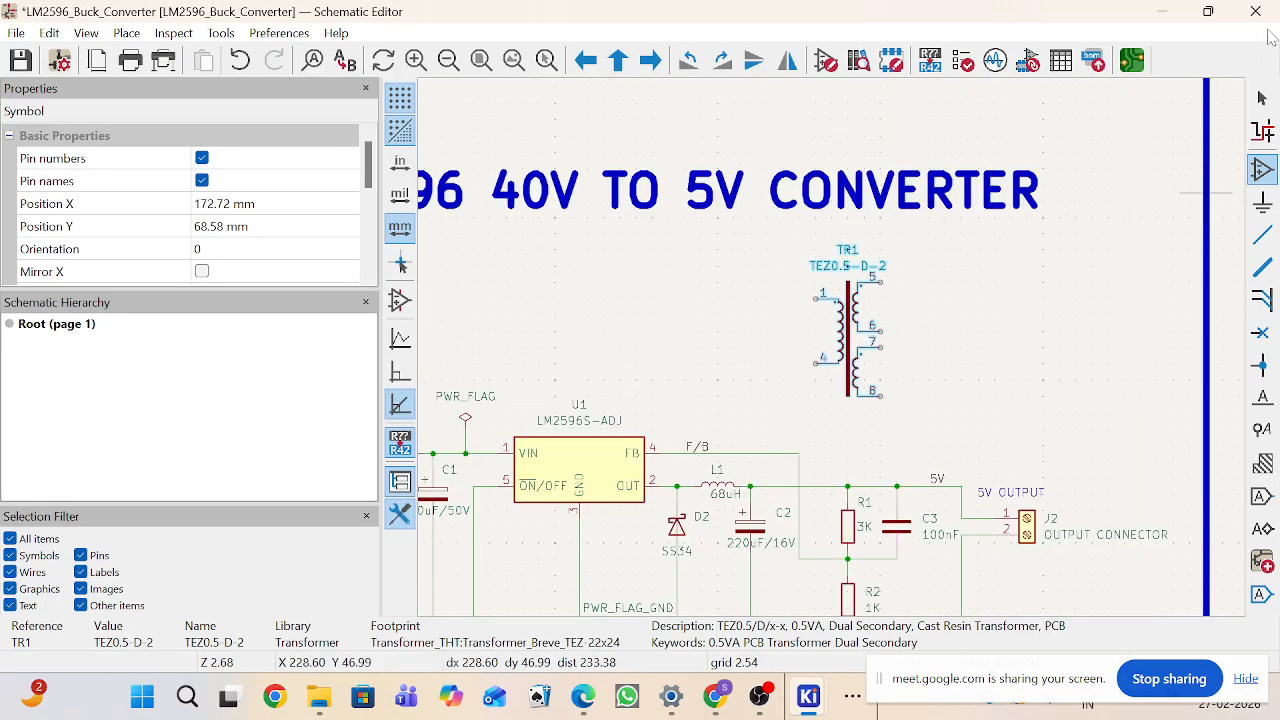
key("Escape")
left_click(848, 355)
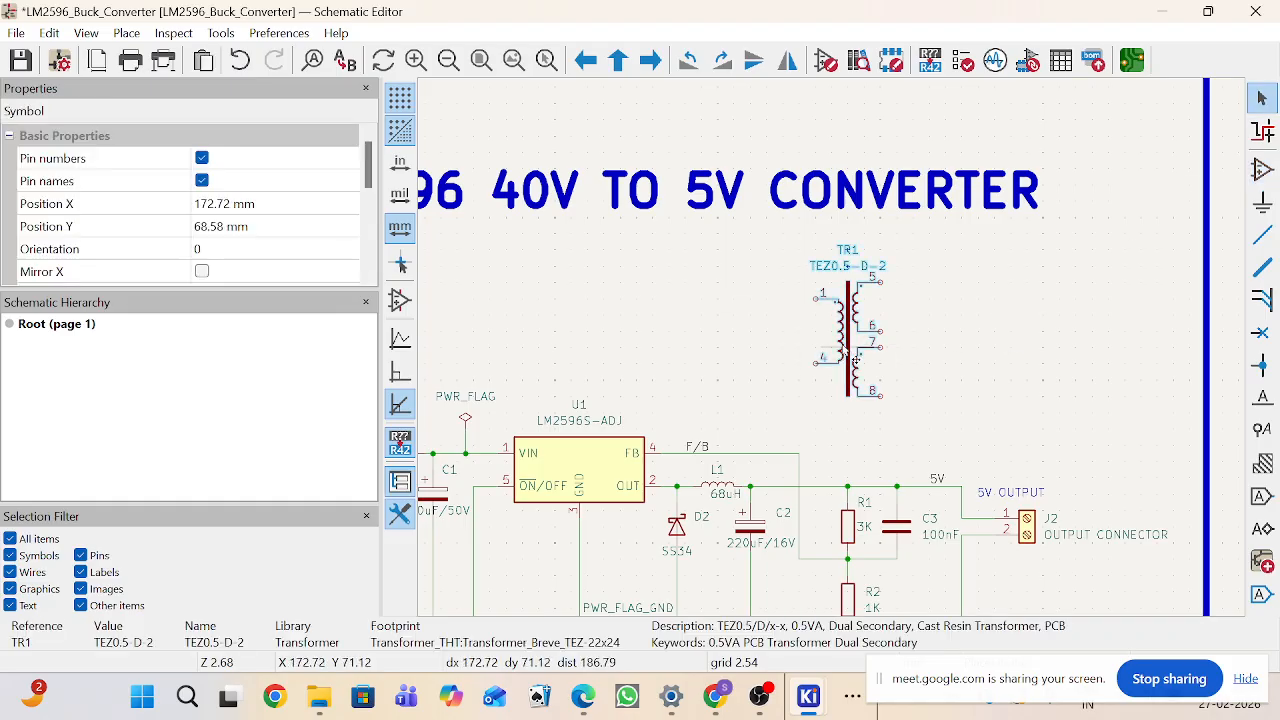
double_click(845, 352)
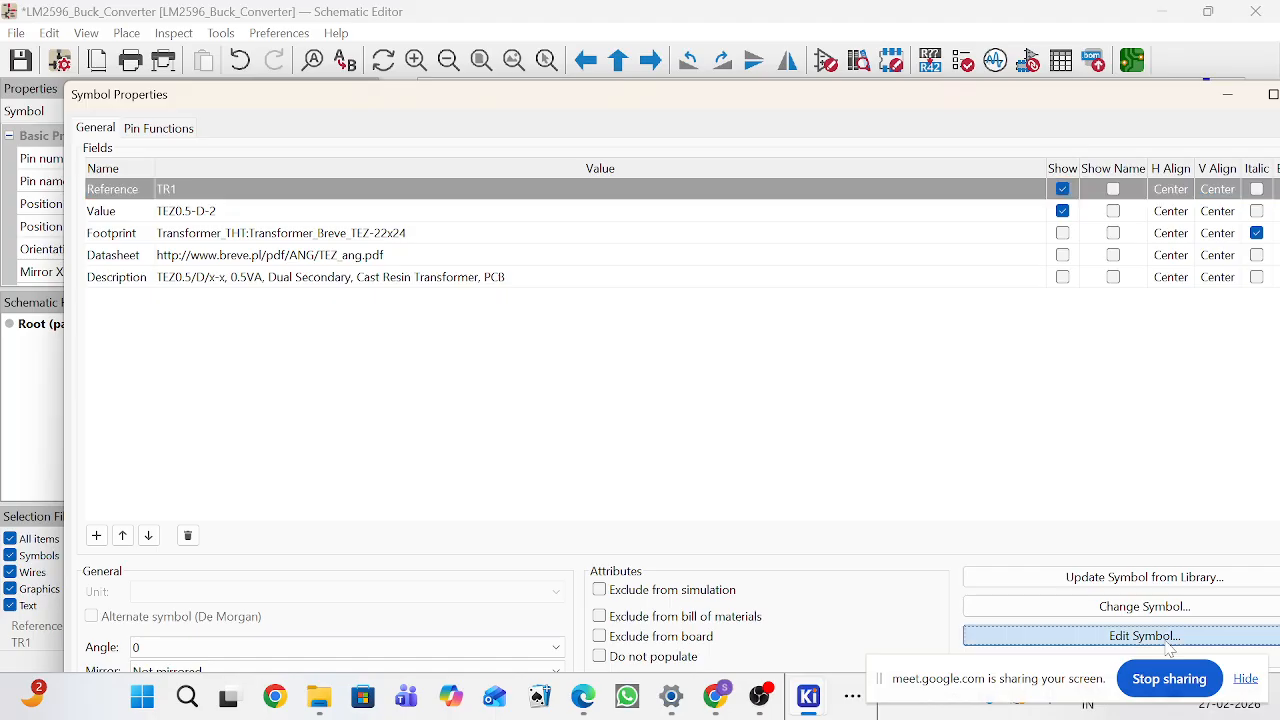
left_click(1162, 640)
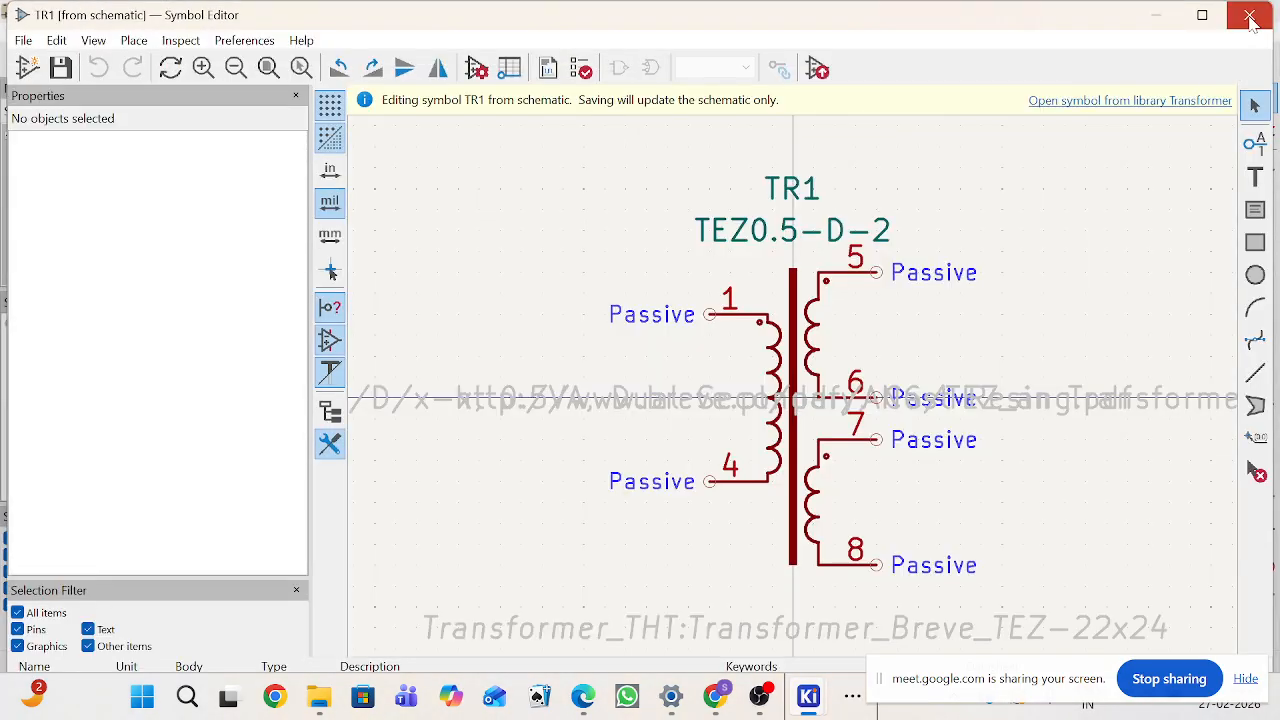
left_click(1249, 15)
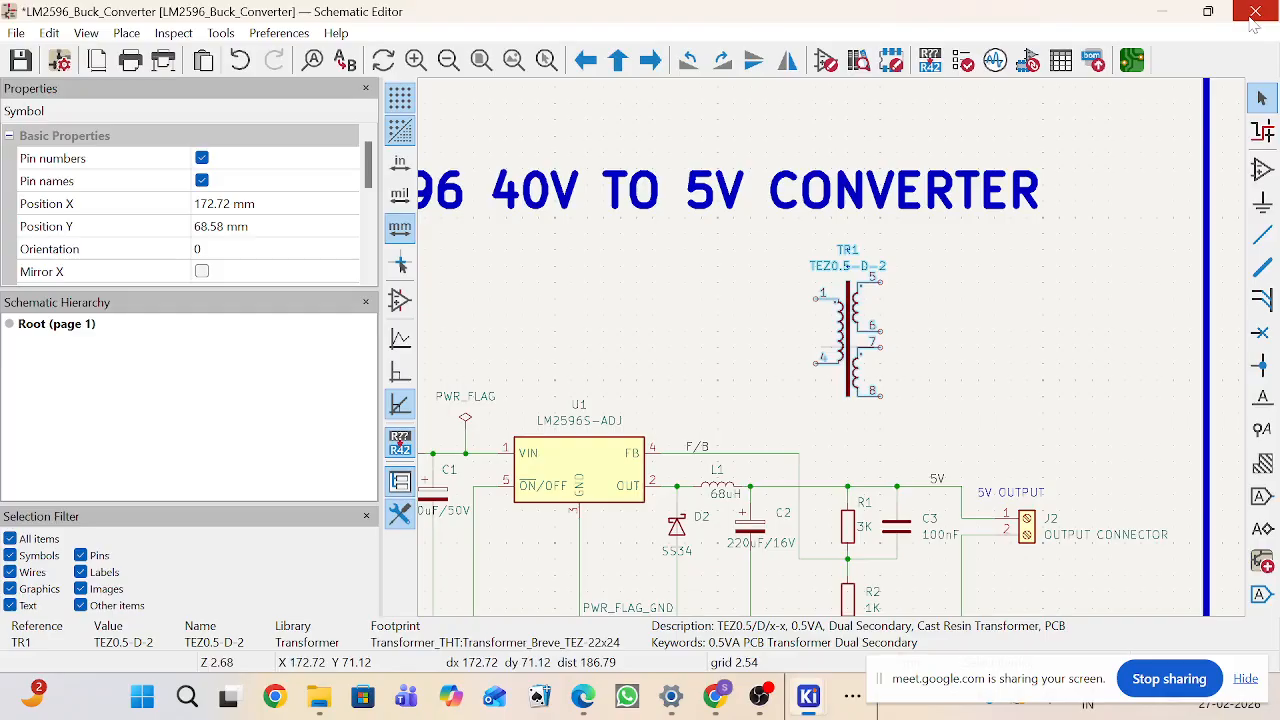
Step: Open transformer TR1 in the symbol editor from its symbol properties
double_click(871, 385)
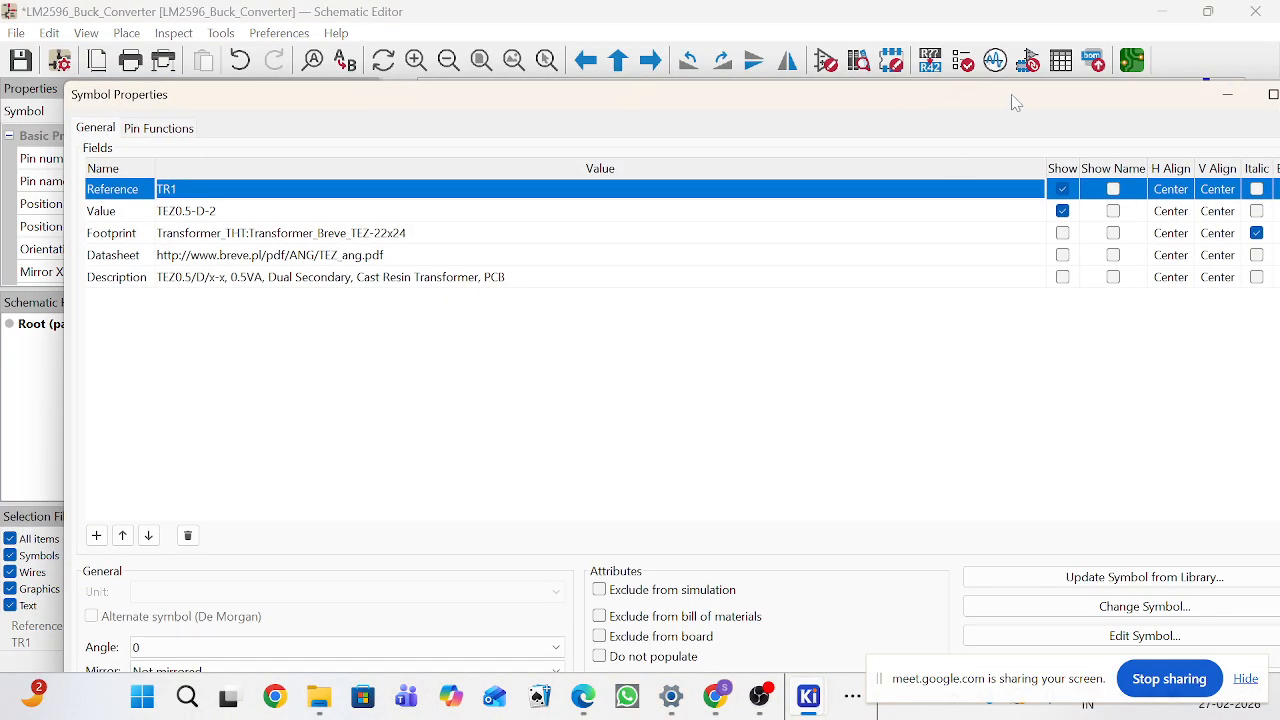
left_click_drag(1011, 100, 953, 23)
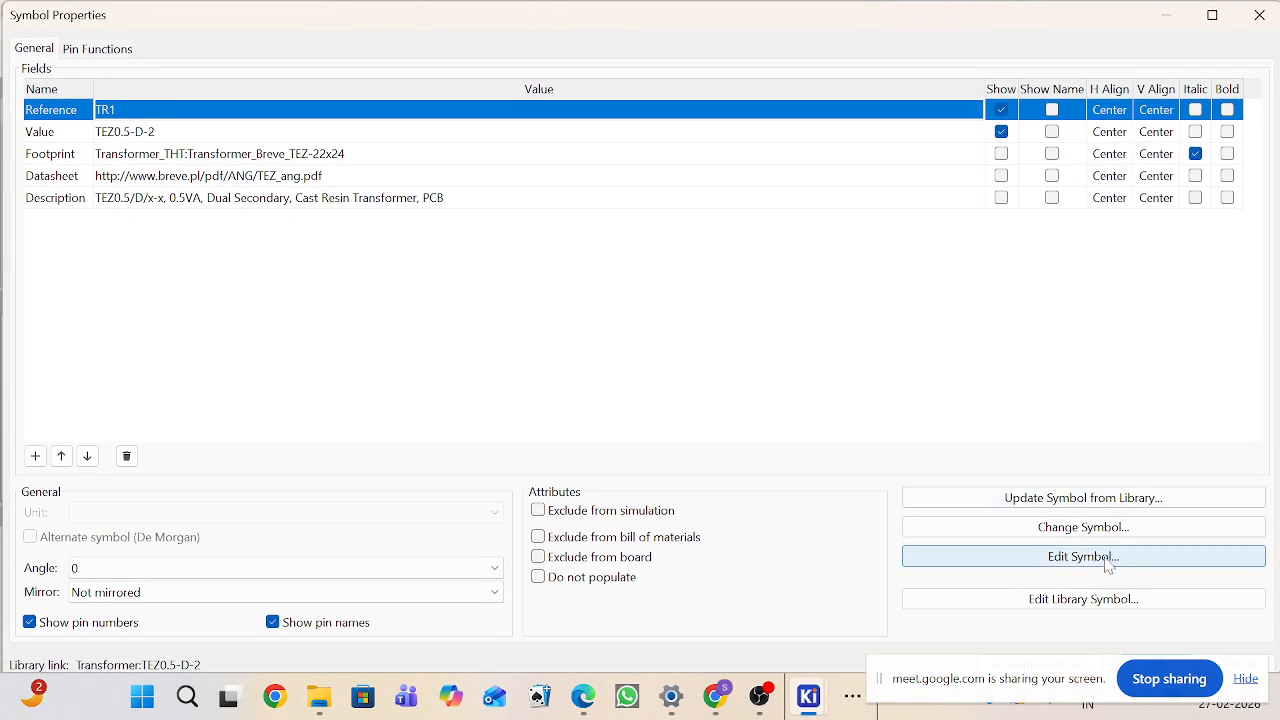
left_click(1083, 556)
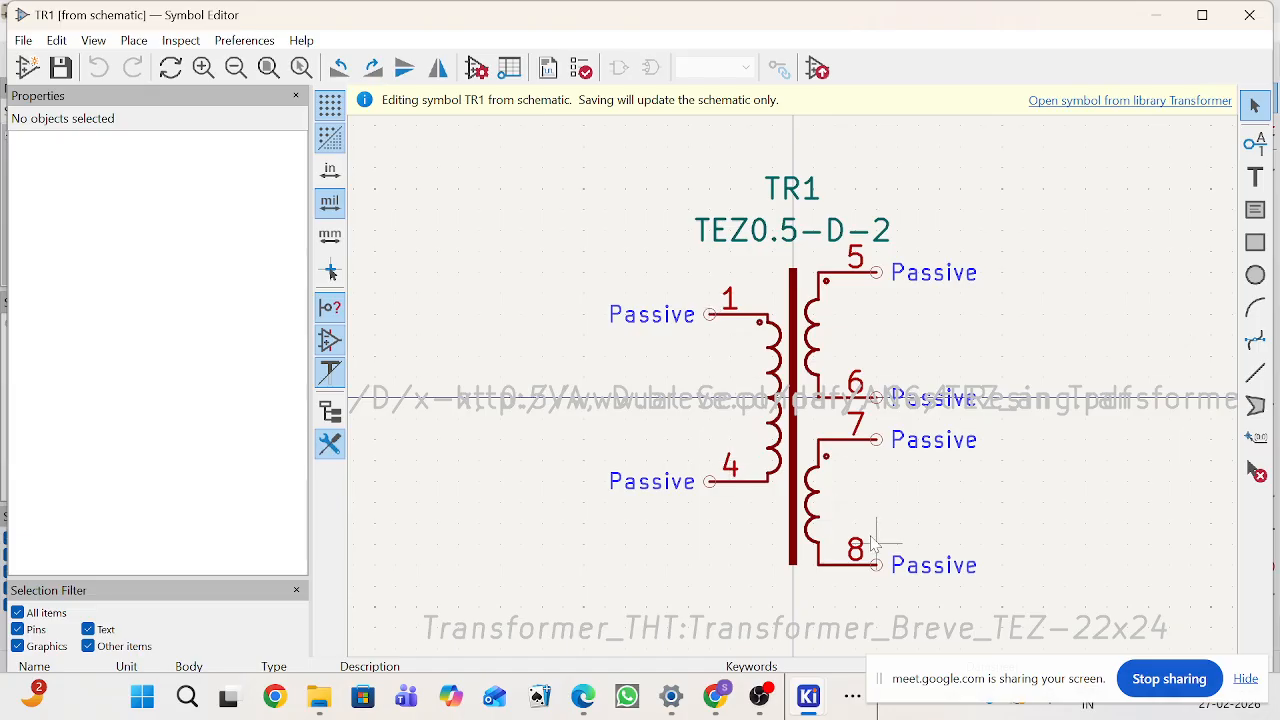
Step: Renumber the primary's lower pin 4 as 2 and the top secondary pin 5 as 3
left_click(867, 271)
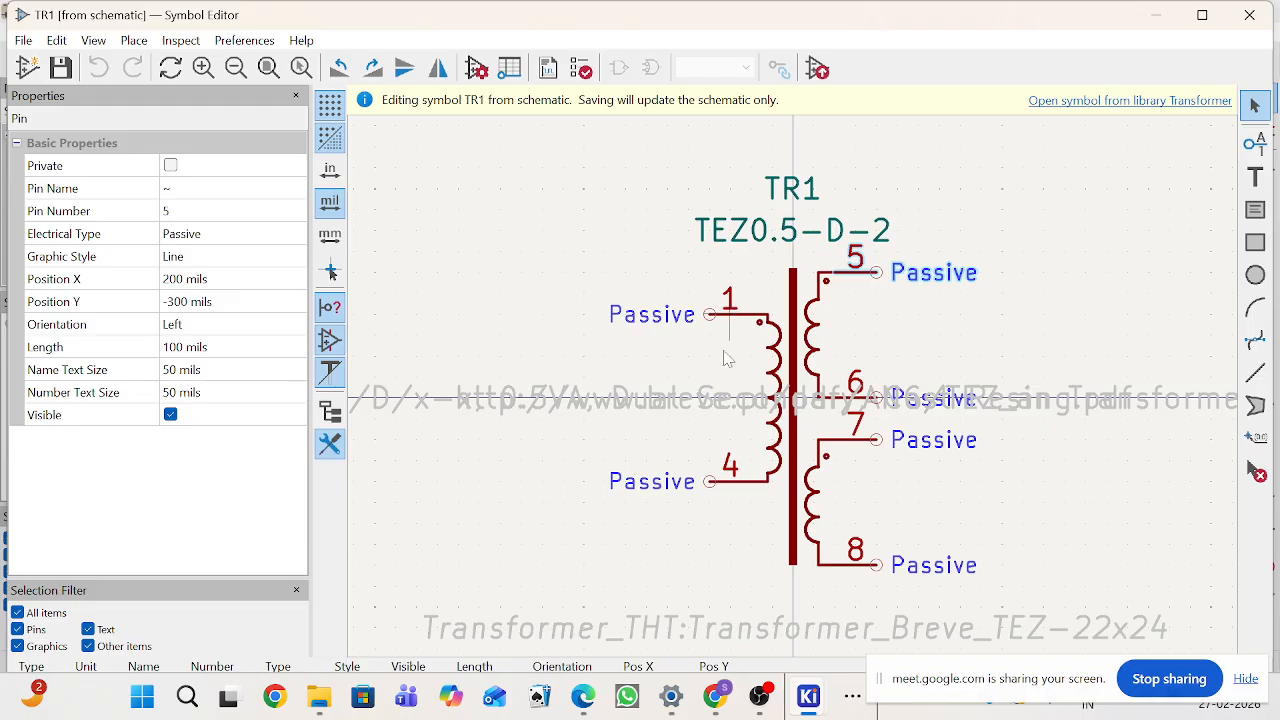
left_click(731, 484)
double_click(731, 482)
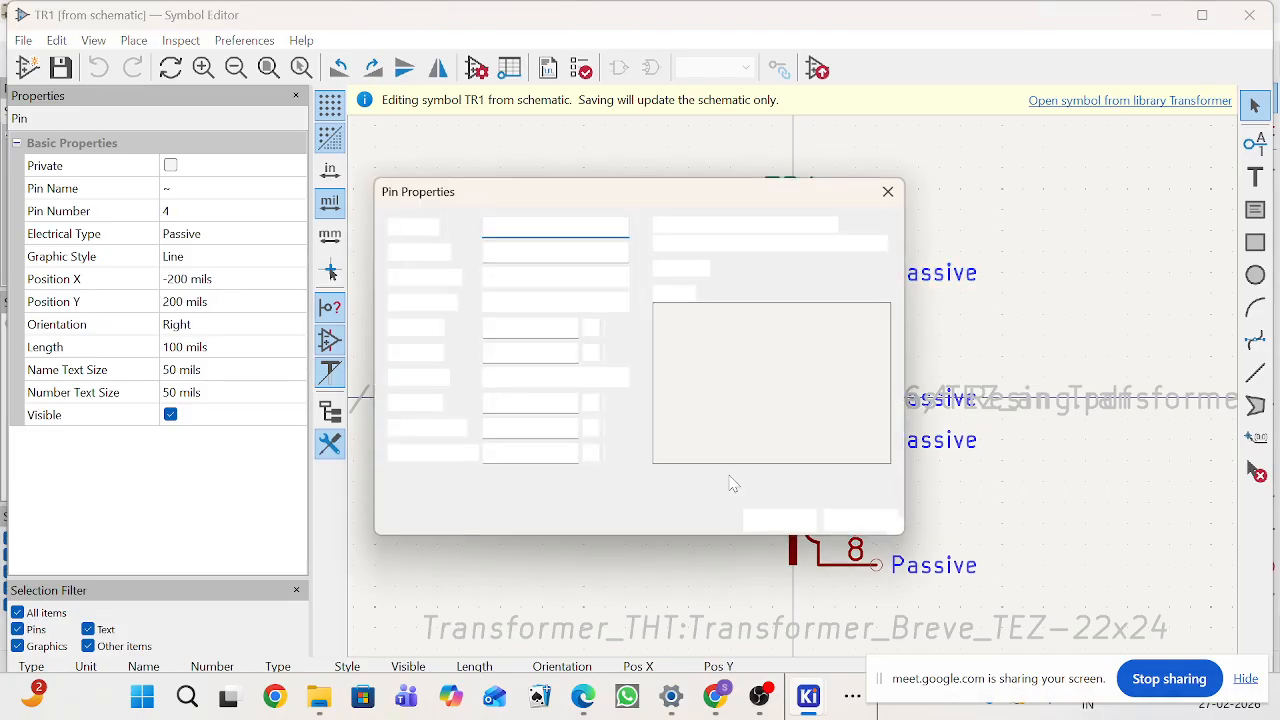
type("2")
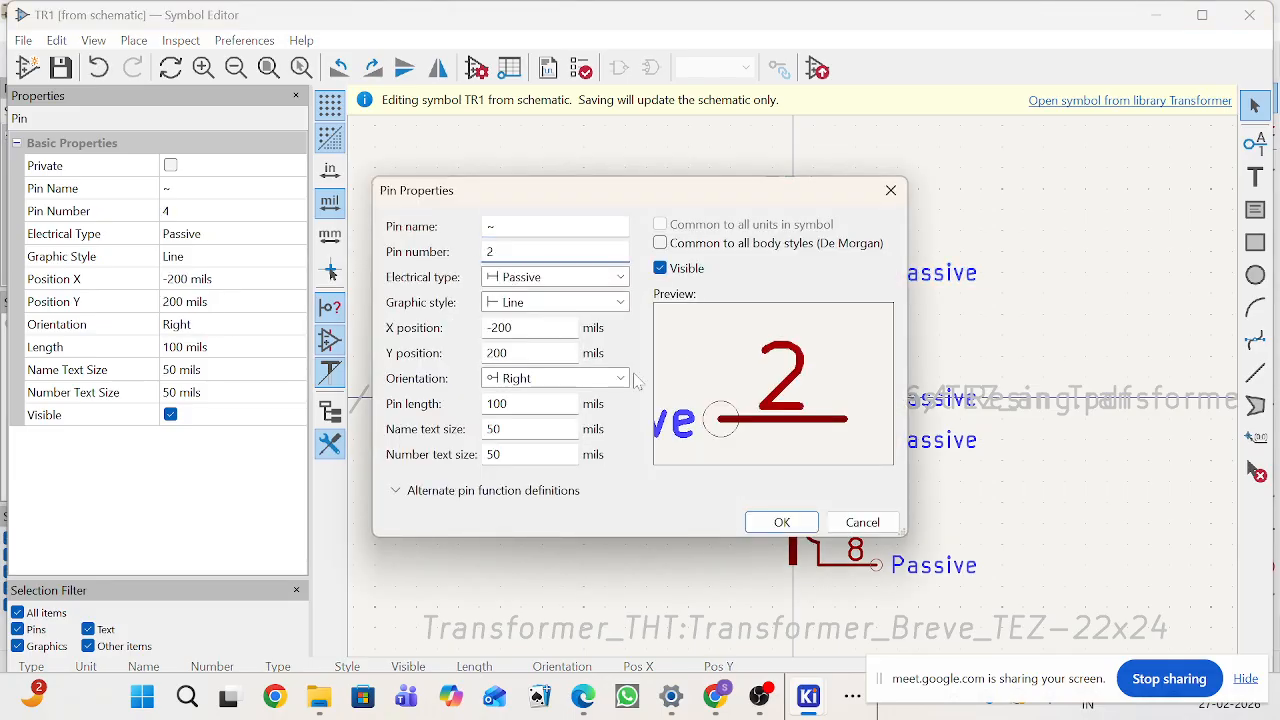
left_click(781, 522)
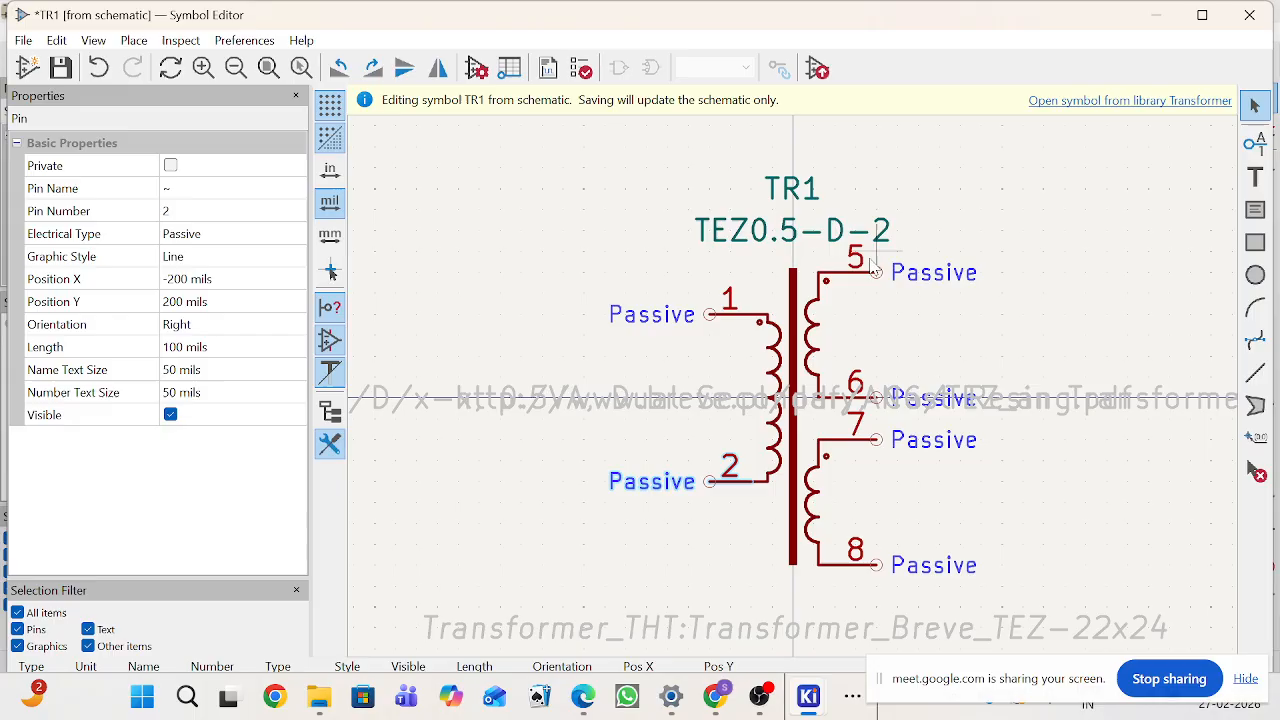
double_click(855, 270)
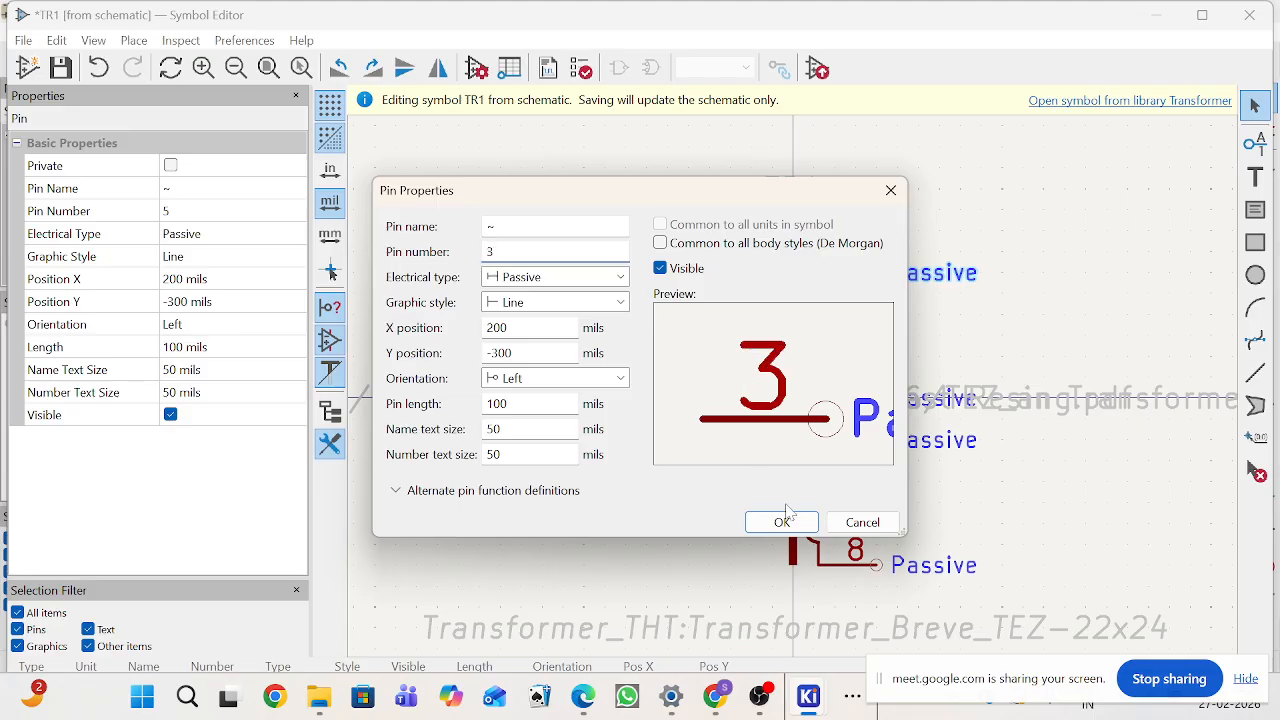
left_click(782, 521)
Step: Renumber the secondary pins 6 and 7 as 4 and 5
left_click(863, 400)
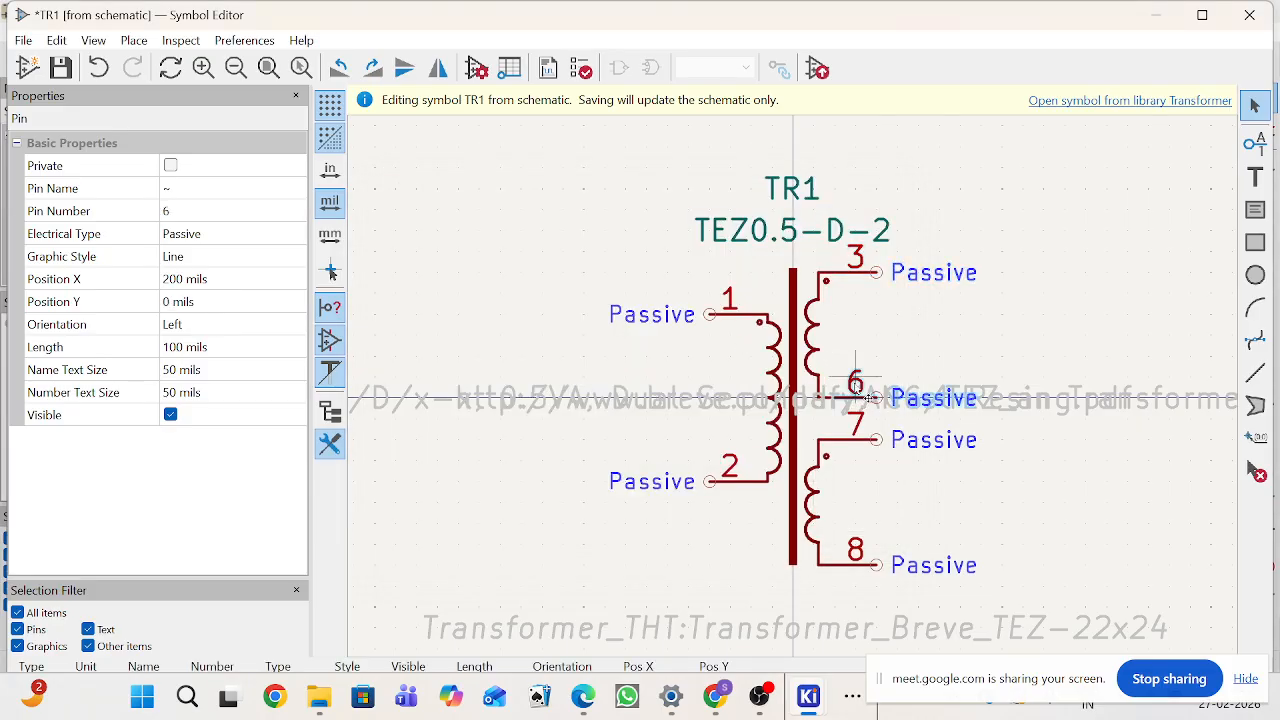
double_click(866, 398)
key("Tab")
type("4")
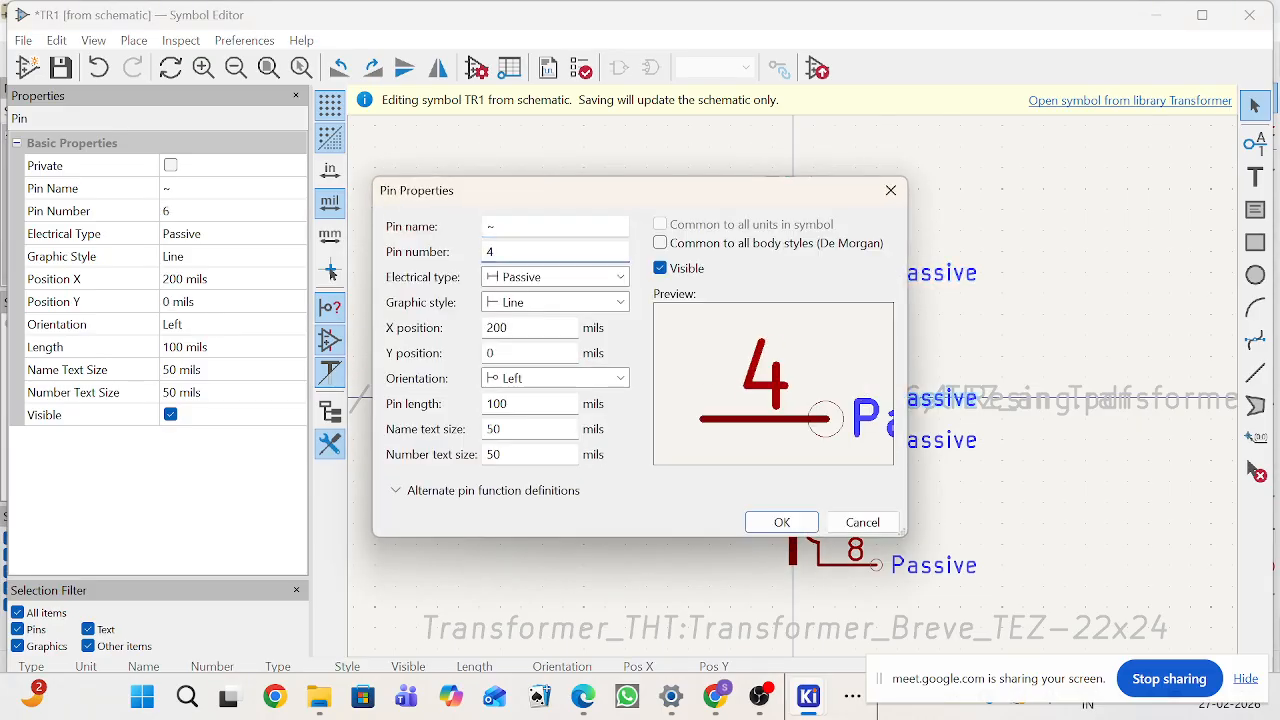
left_click(782, 522)
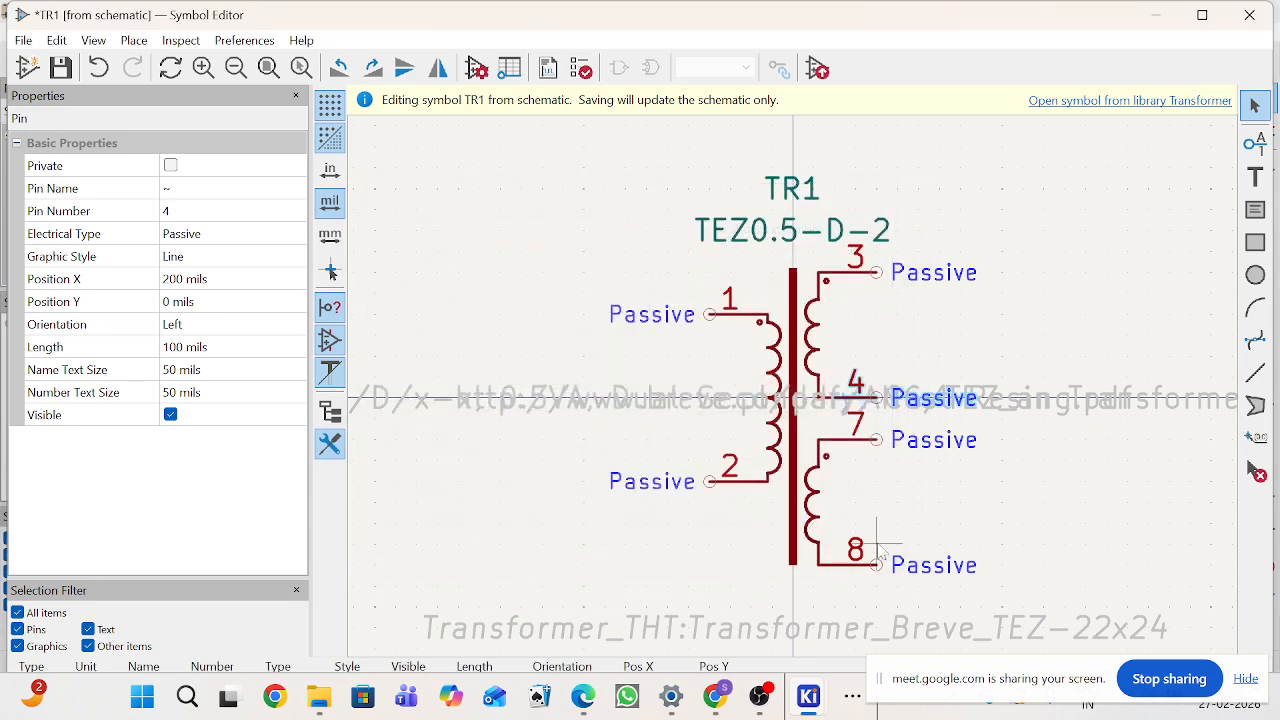
double_click(848, 433)
key("Tab")
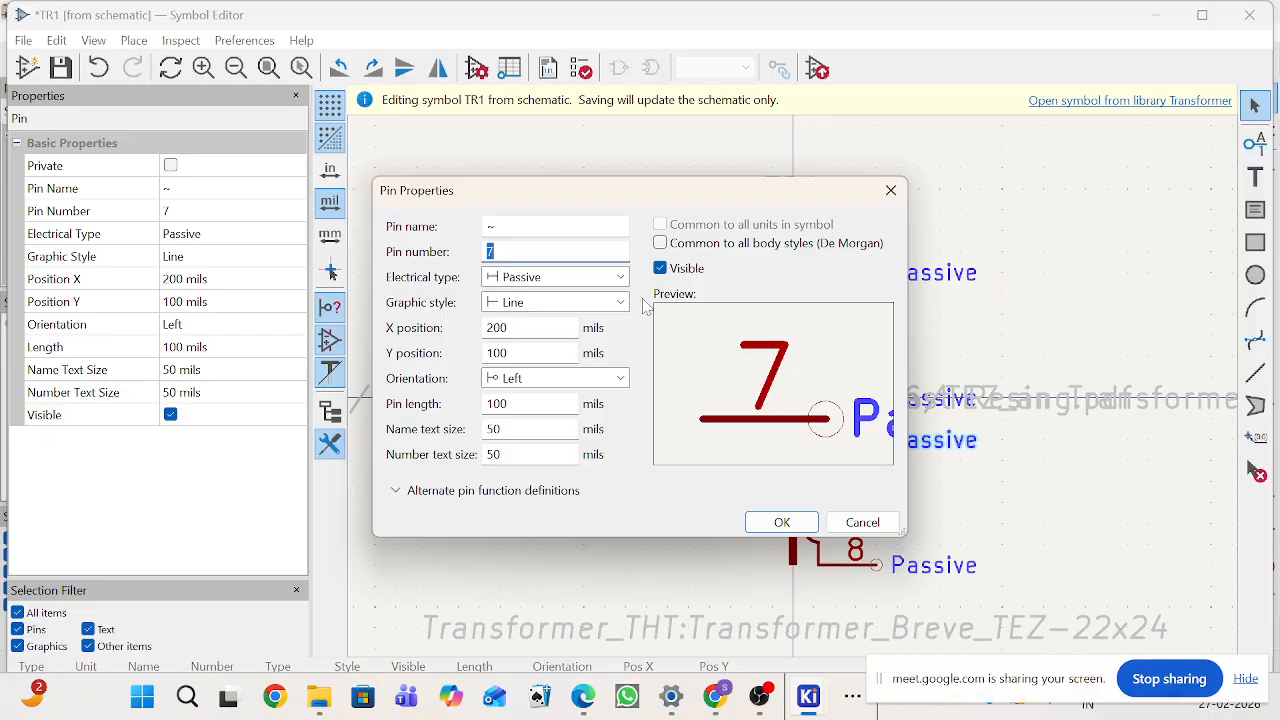
type("5")
left_click(782, 522)
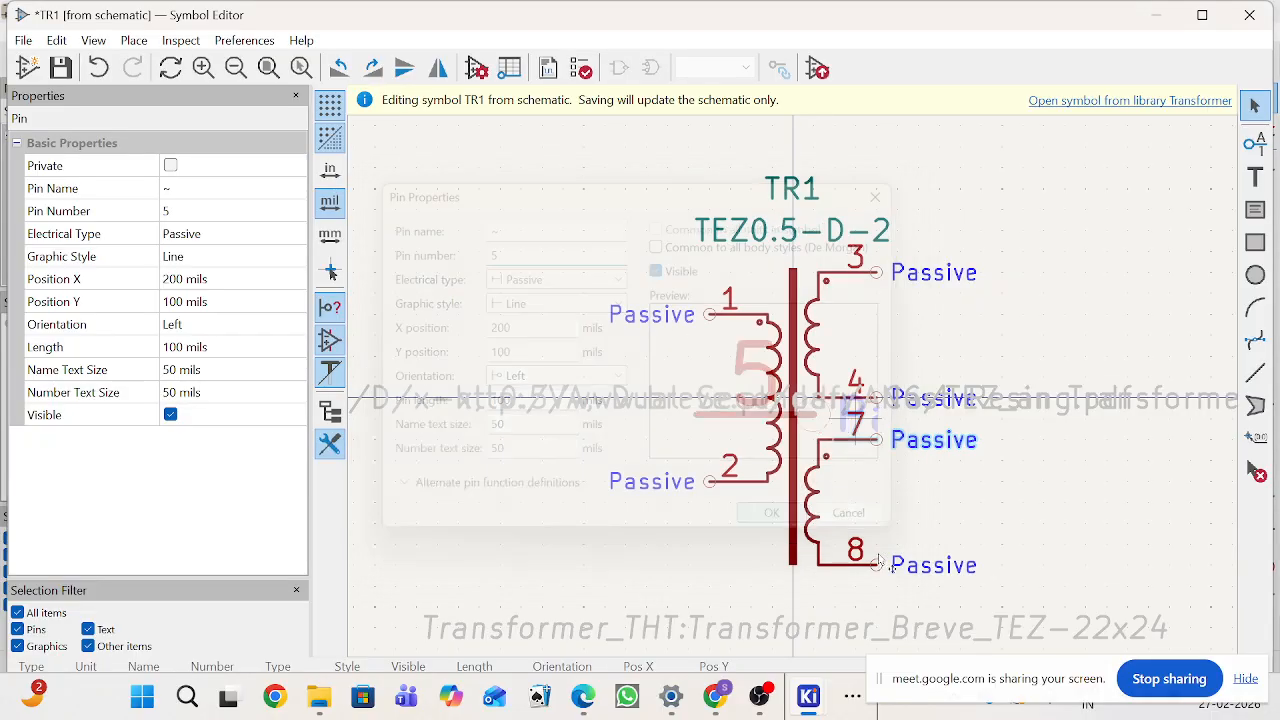
Step: Renumber the bottom secondary pin 8 as 6 and save the symbol to the schematic
left_click(868, 558)
double_click(870, 560)
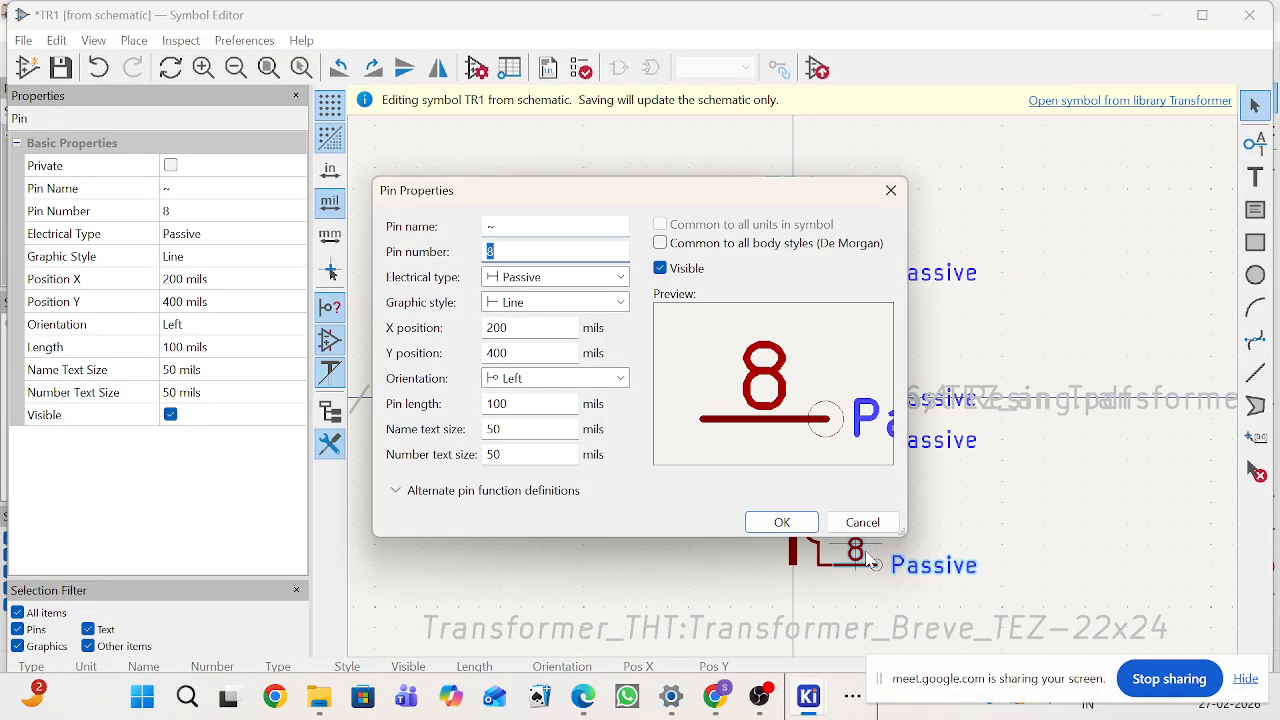
key("Tab")
type("6")
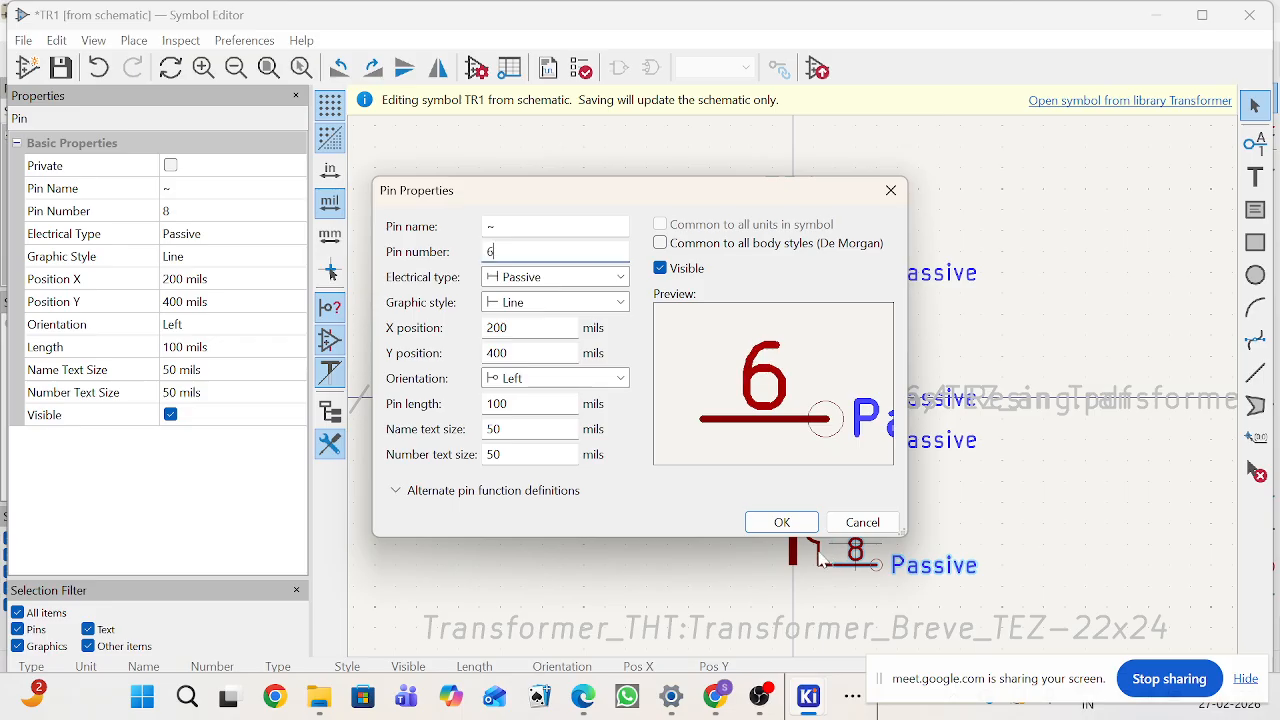
left_click(782, 522)
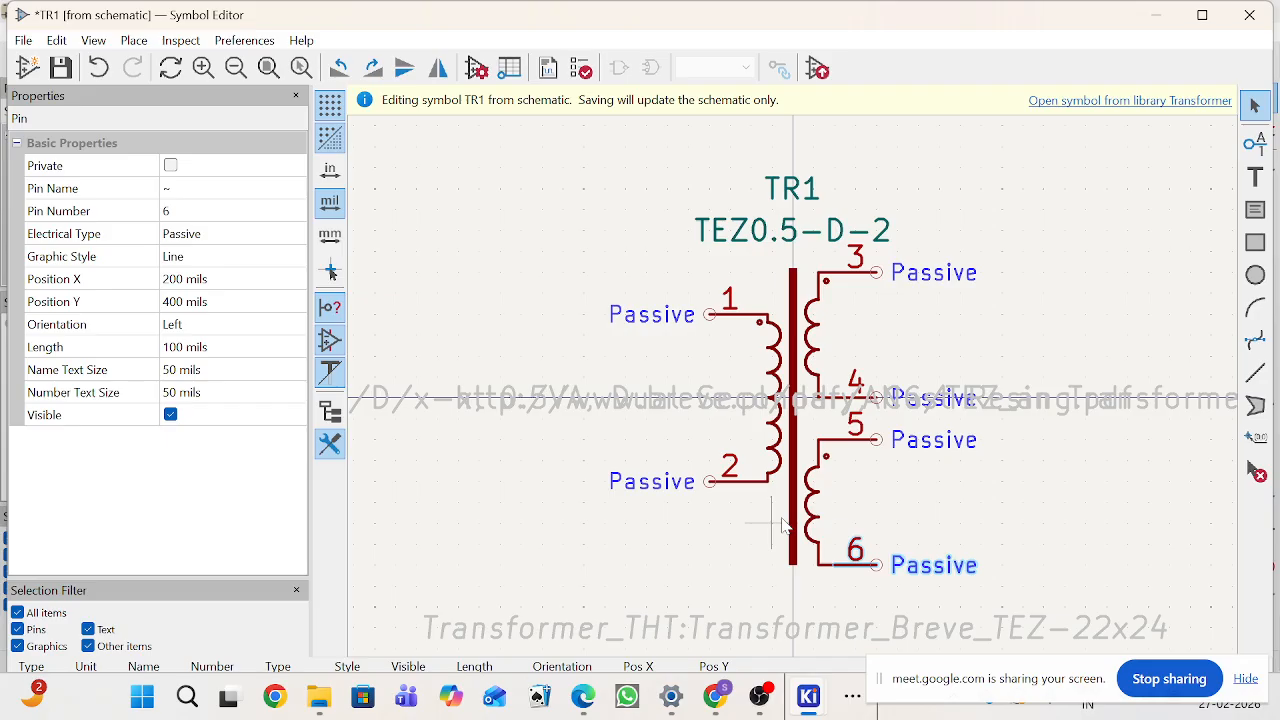
scroll(783, 525, "down", 1)
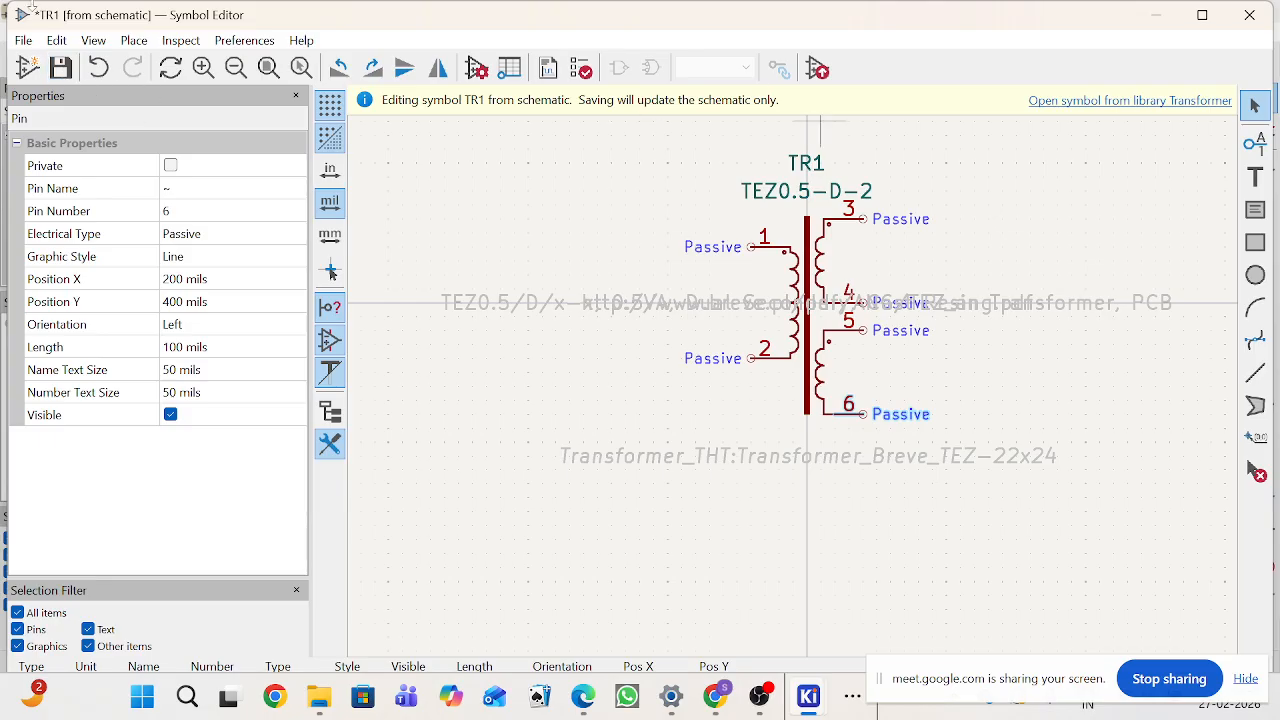
left_click(61, 68)
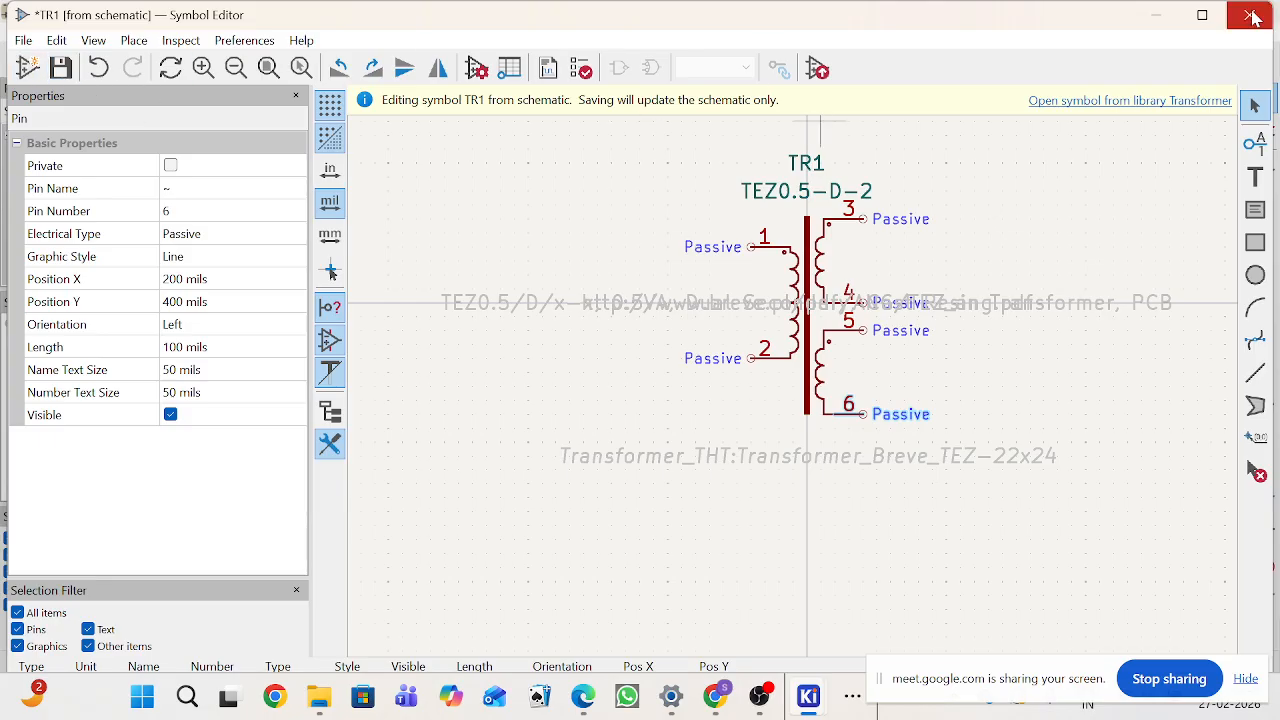
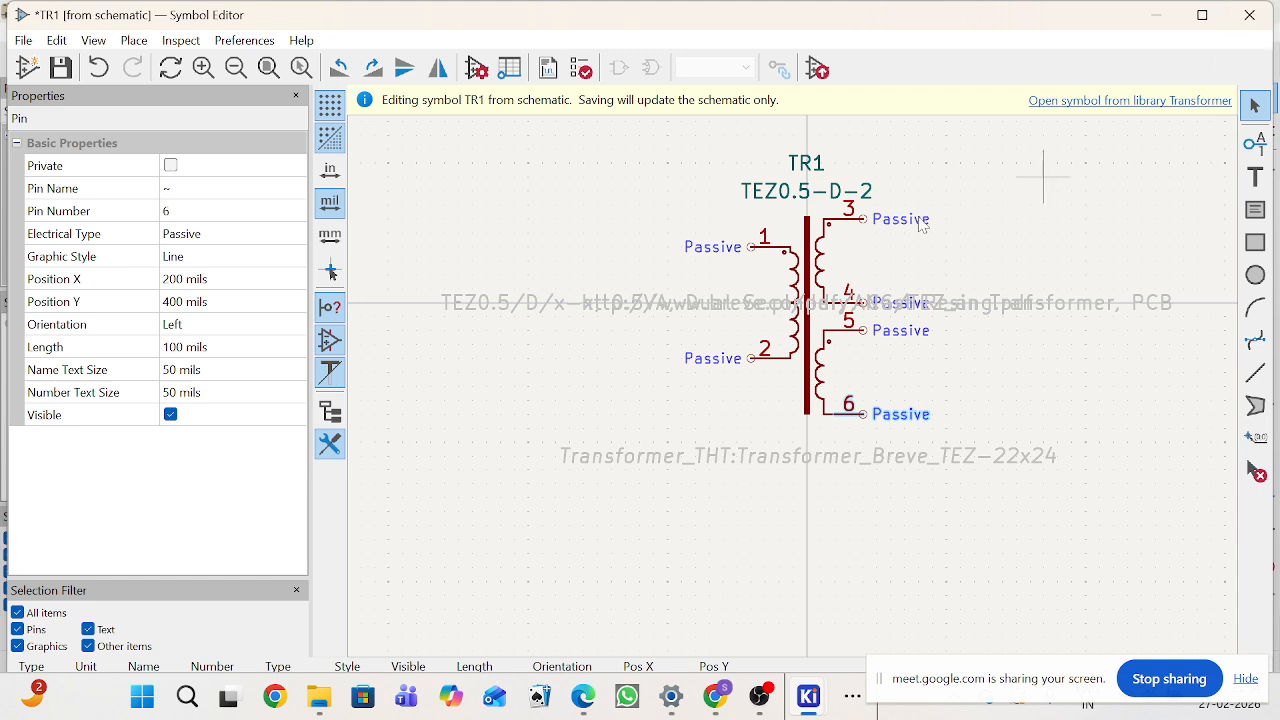
Step: Draw a circle of radius 50 mils to the right of the transformer symbol
left_click(1255, 275)
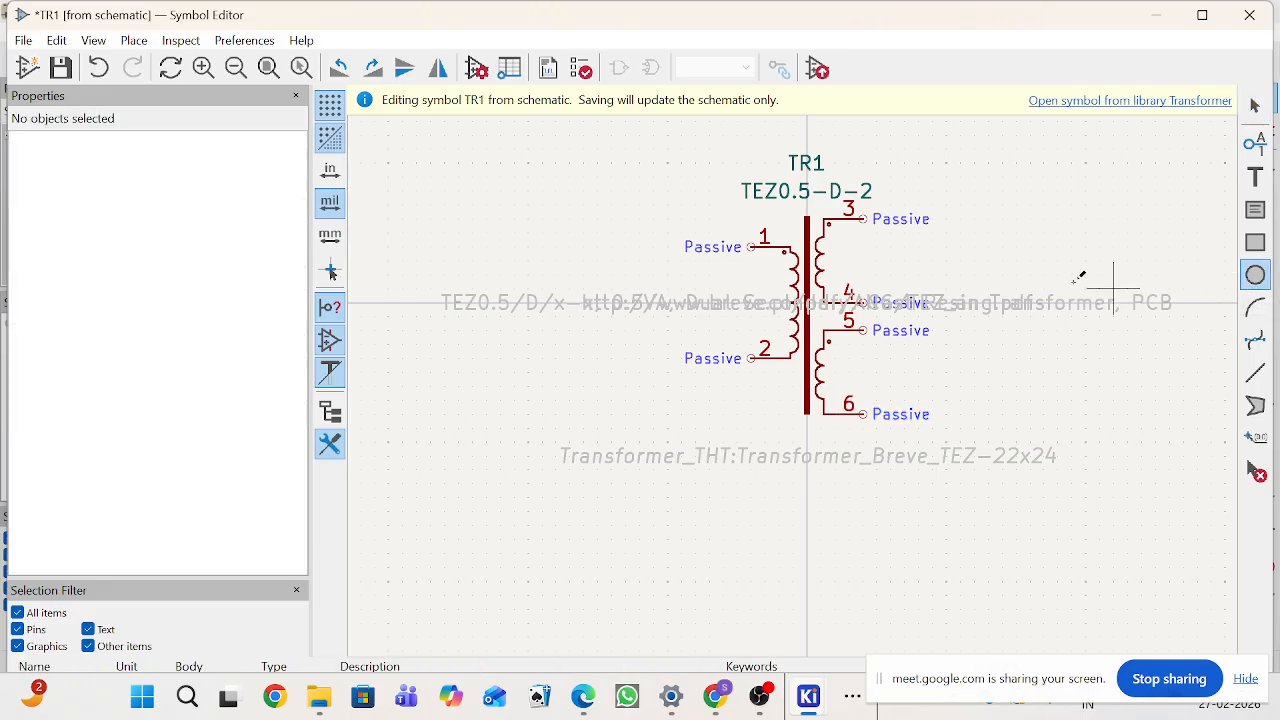
left_click(1016, 262)
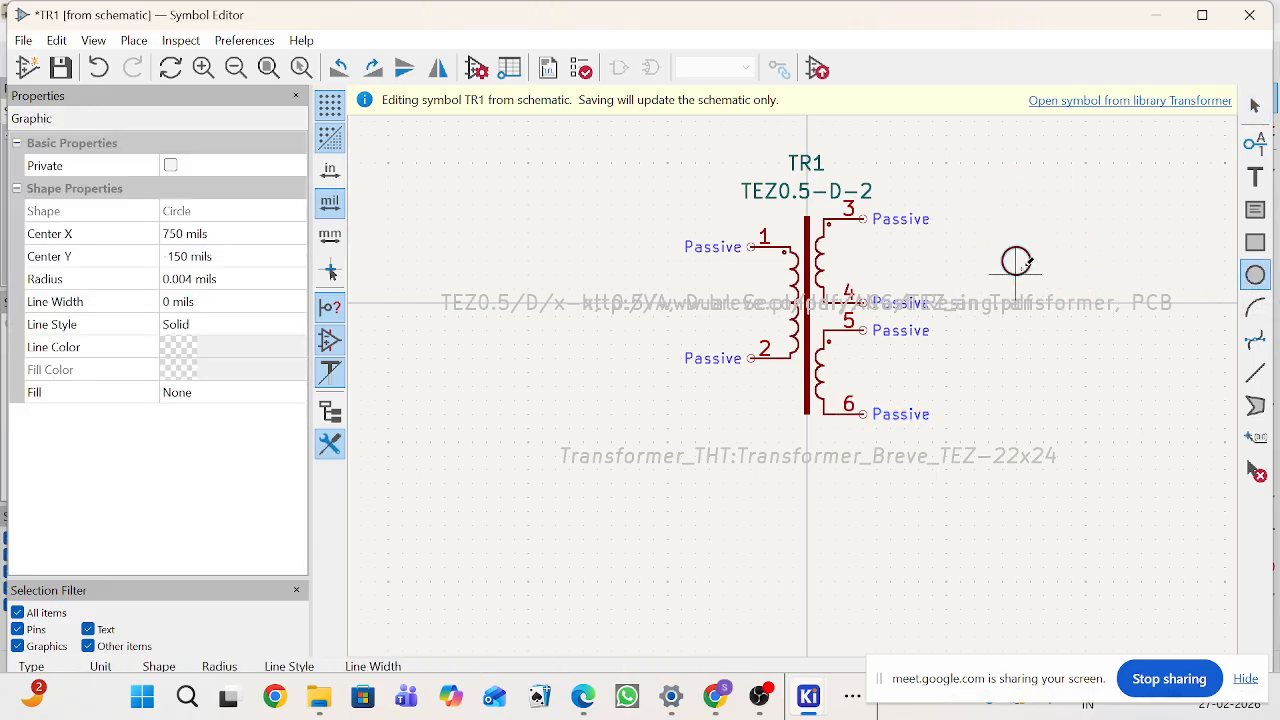
scroll(1027, 262, "up", 3)
left_click(797, 370)
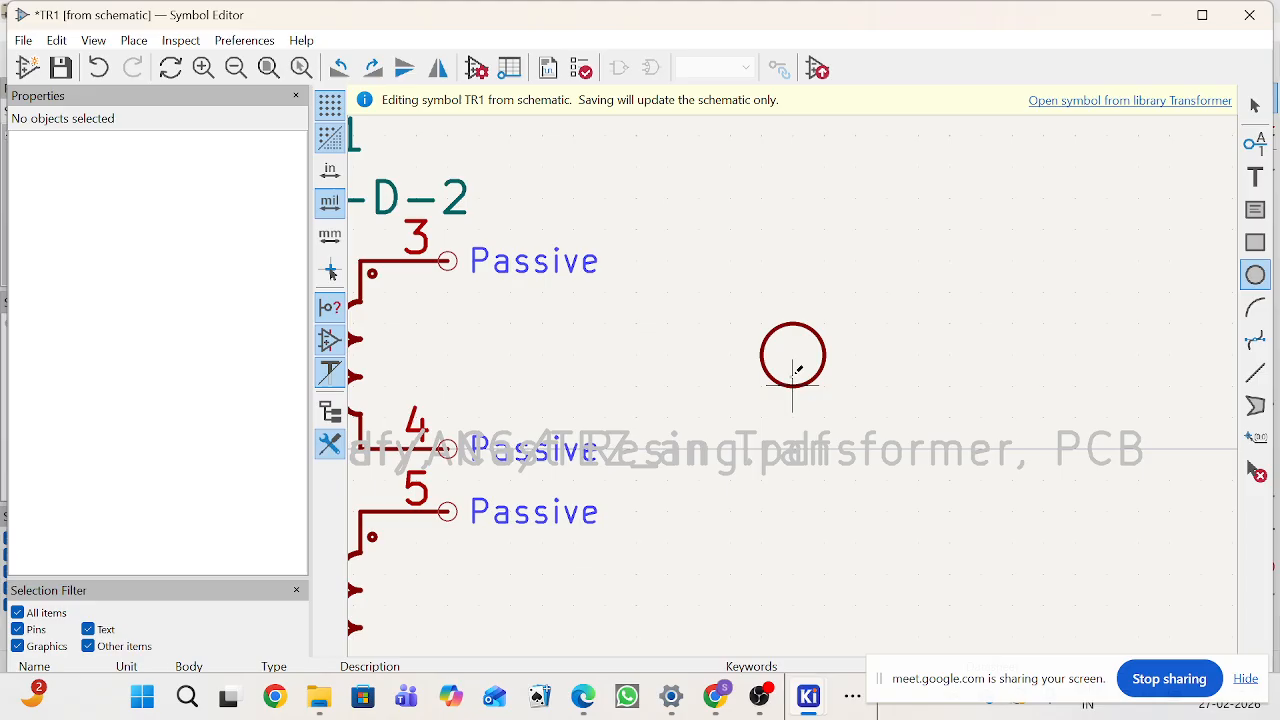
Step: Open the new circle's graphic properties to inspect its border and fill settings
left_click(1255, 105)
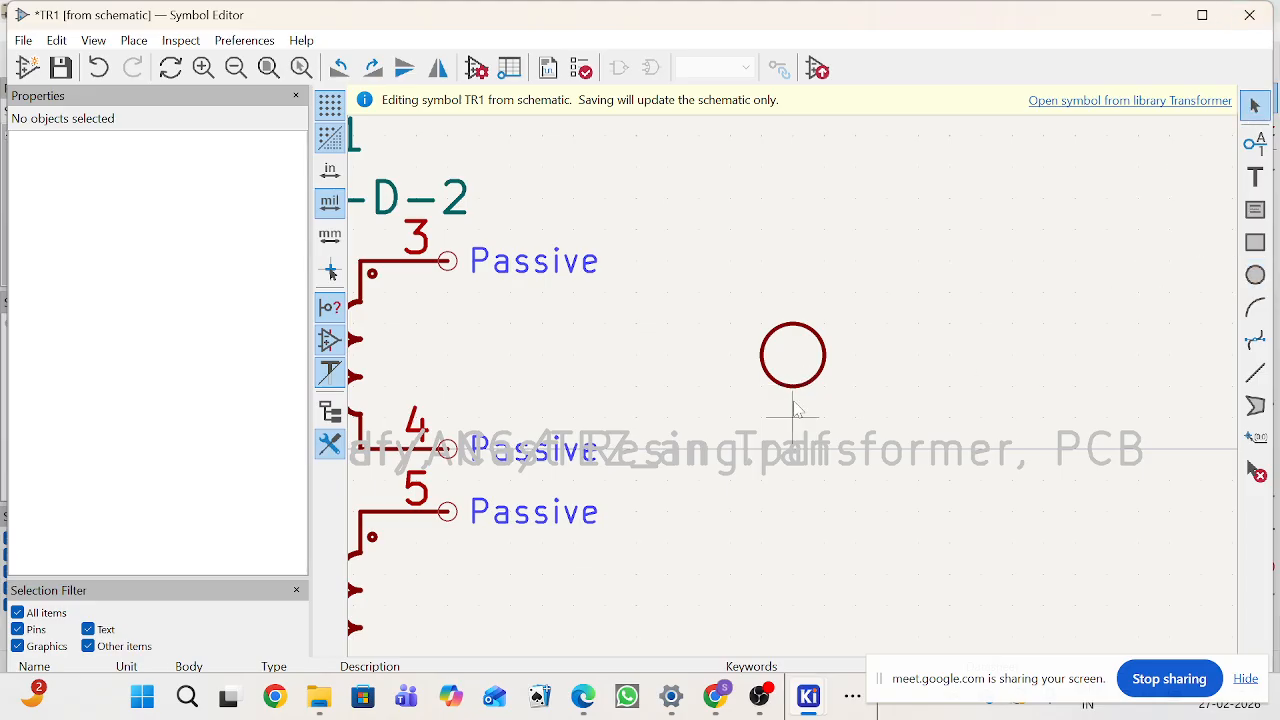
double_click(800, 396)
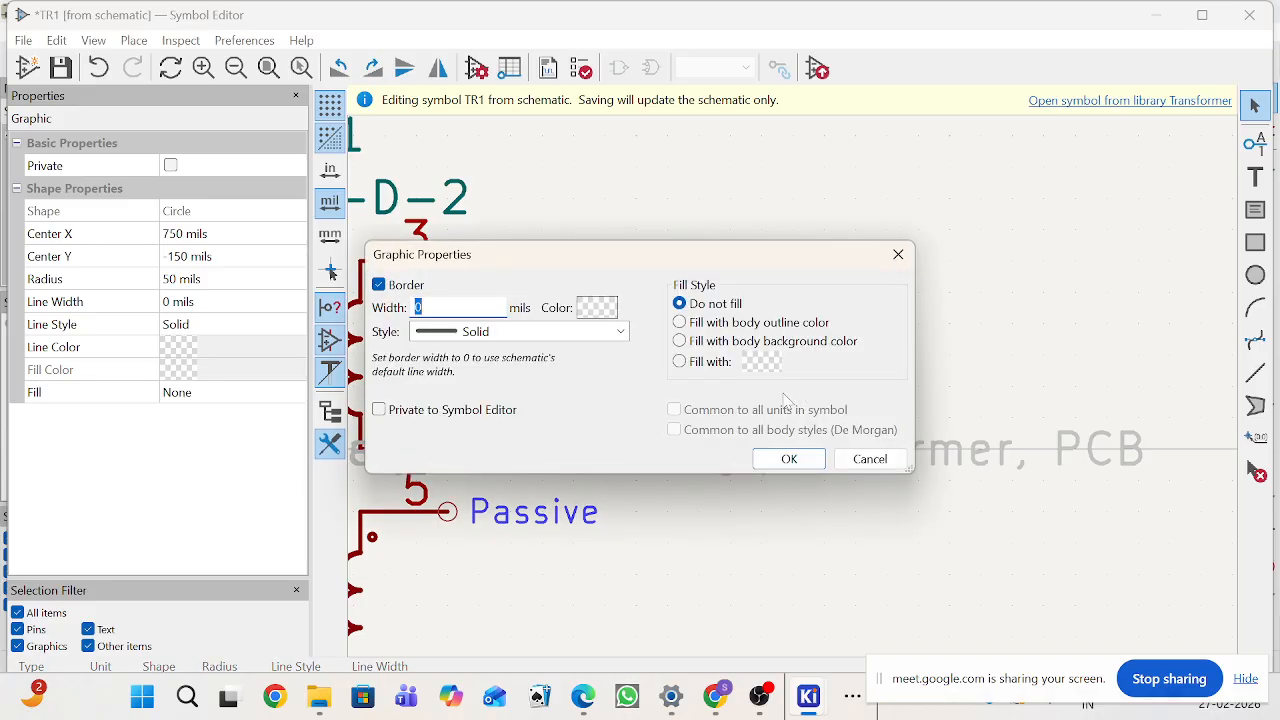
left_click(898, 254)
double_click(795, 360)
left_click(899, 258)
scroll(800, 405, "down", 3)
scroll(800, 395, "up", 3)
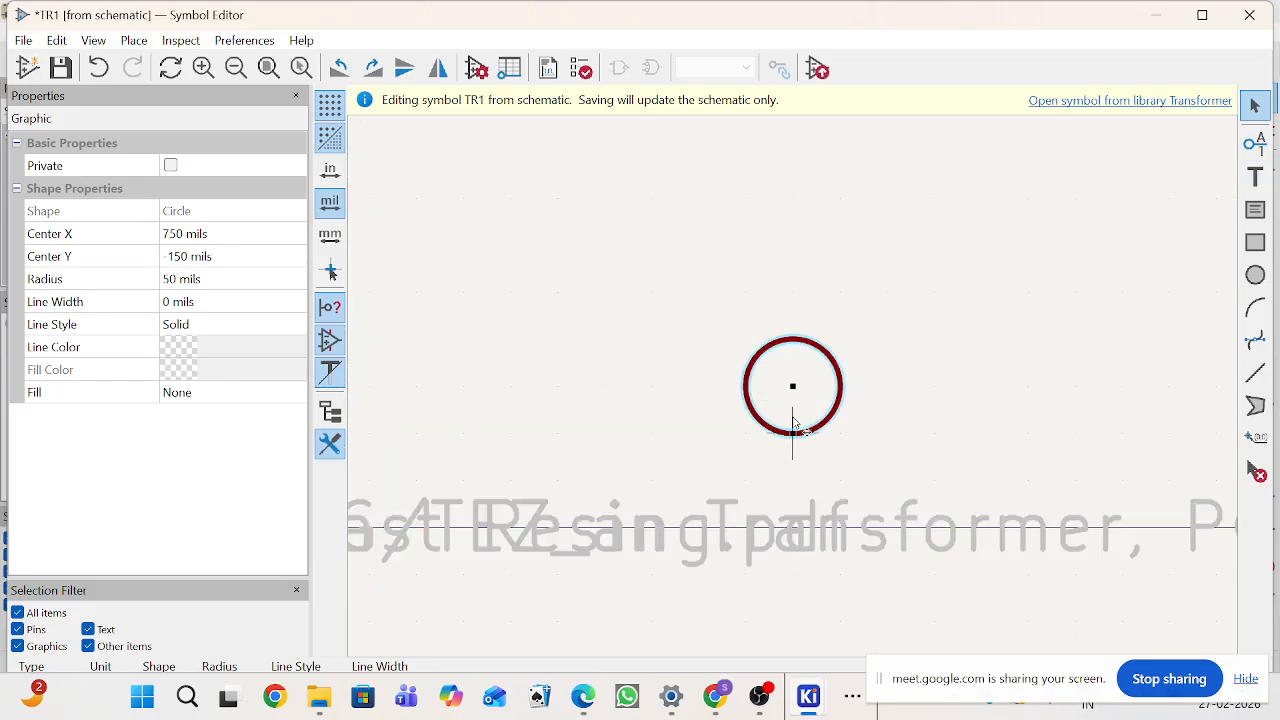
mouse_move(793, 417)
left_mouse_down()
mouse_move(776, 398)
mouse_move(786, 413)
left_mouse_up()
left_click(1256, 282)
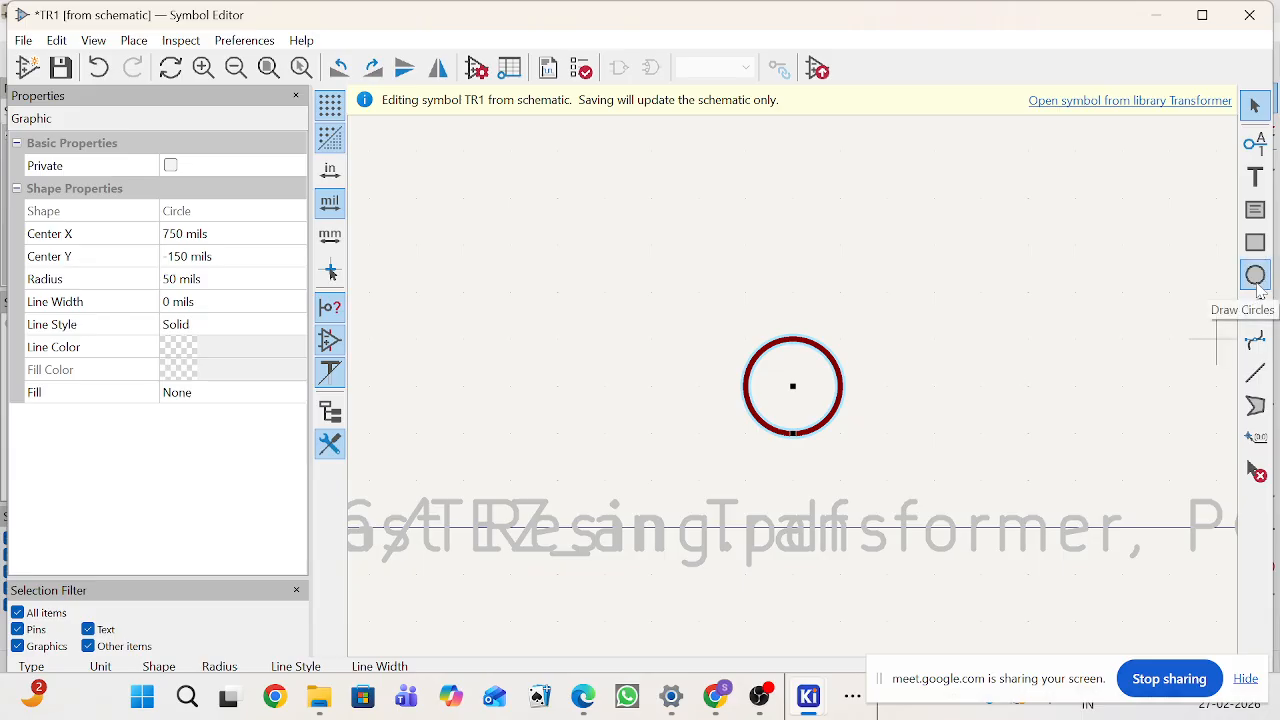
scroll(800, 375, "down", 2)
scroll(800, 381, "up", 3)
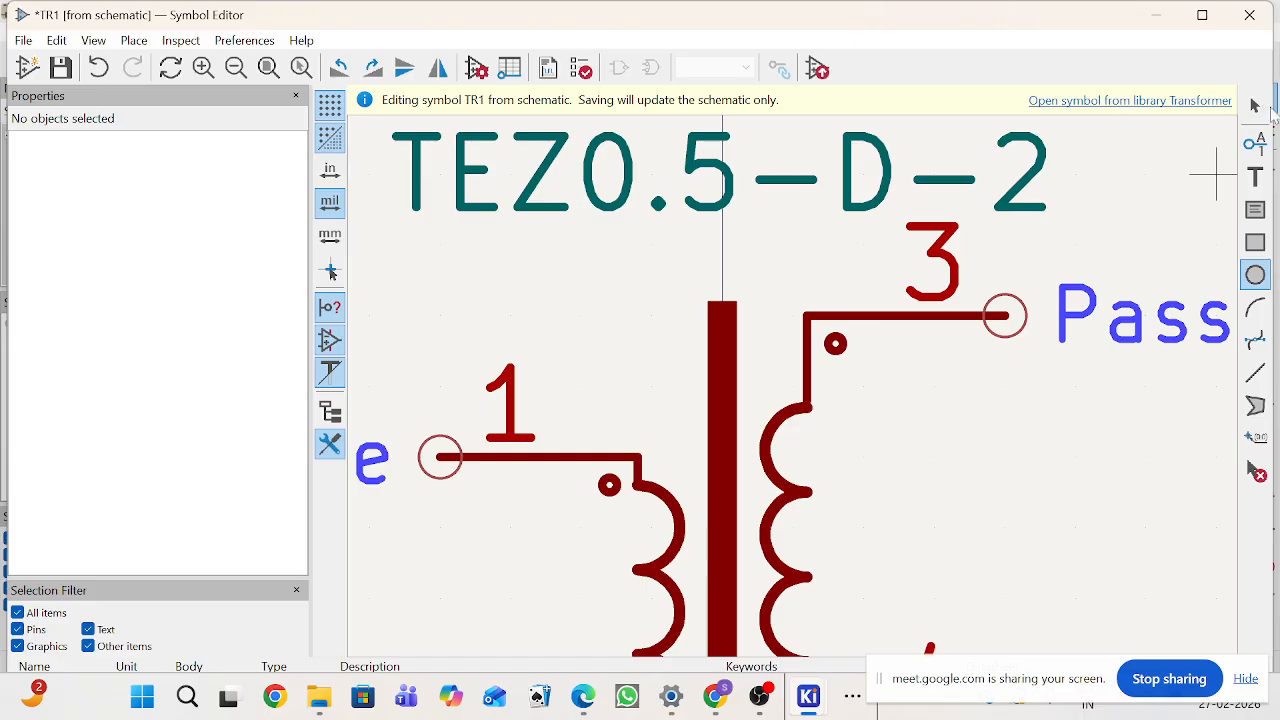
key("Escape")
Step: Enlarge the winding dot beside pin 3 and undo the resize
left_click(840, 361)
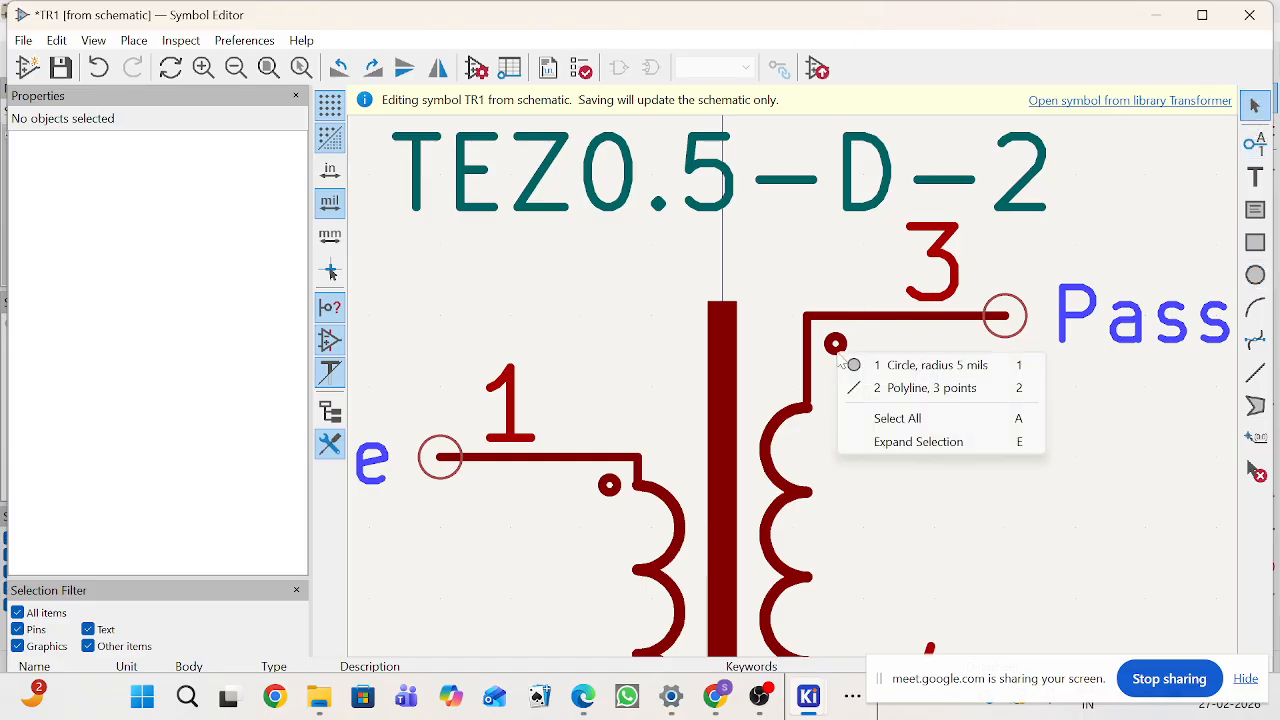
left_click(900, 365)
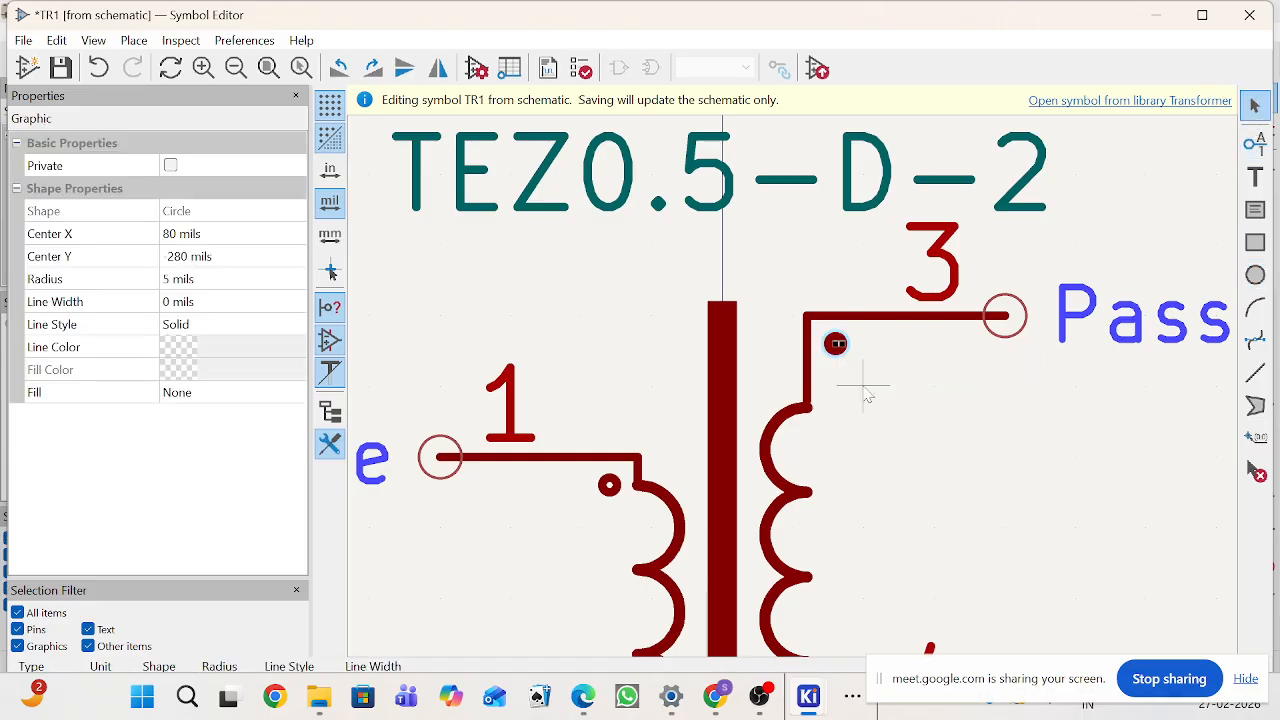
left_click_drag(846, 346, 816, 318)
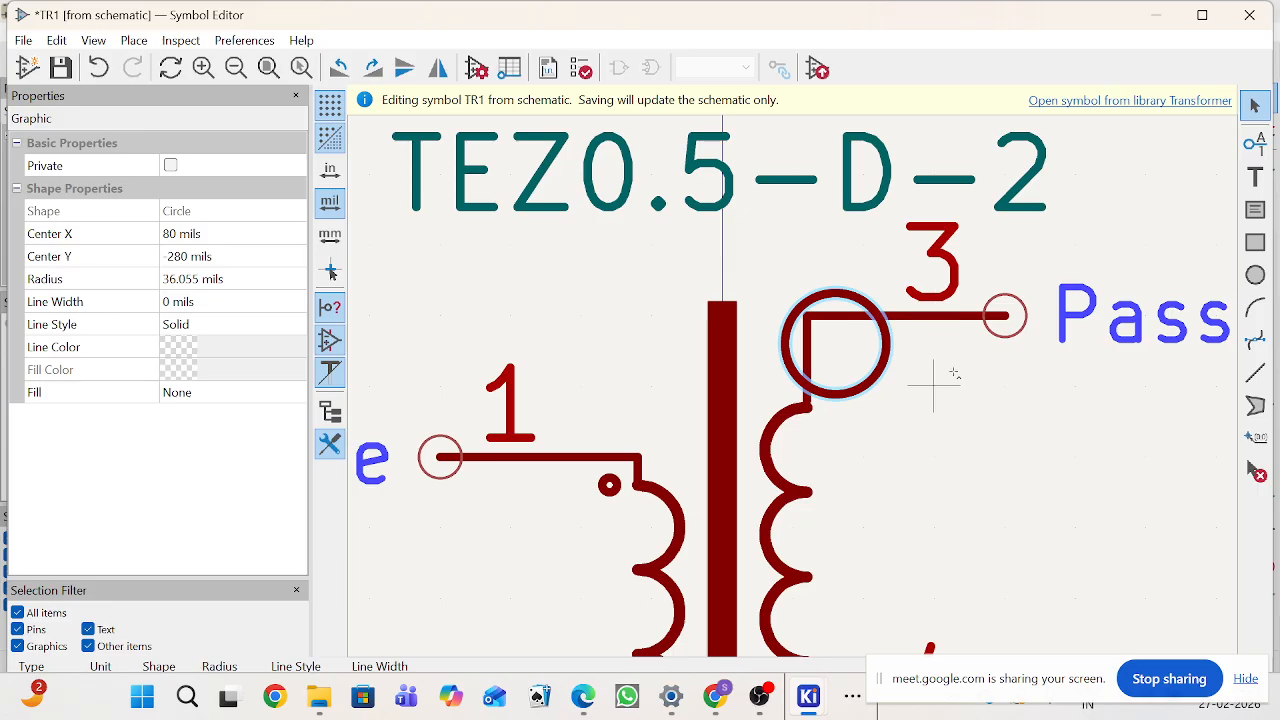
key("ctrl+a")
key("ctrl+z")
key("ctrl+z")
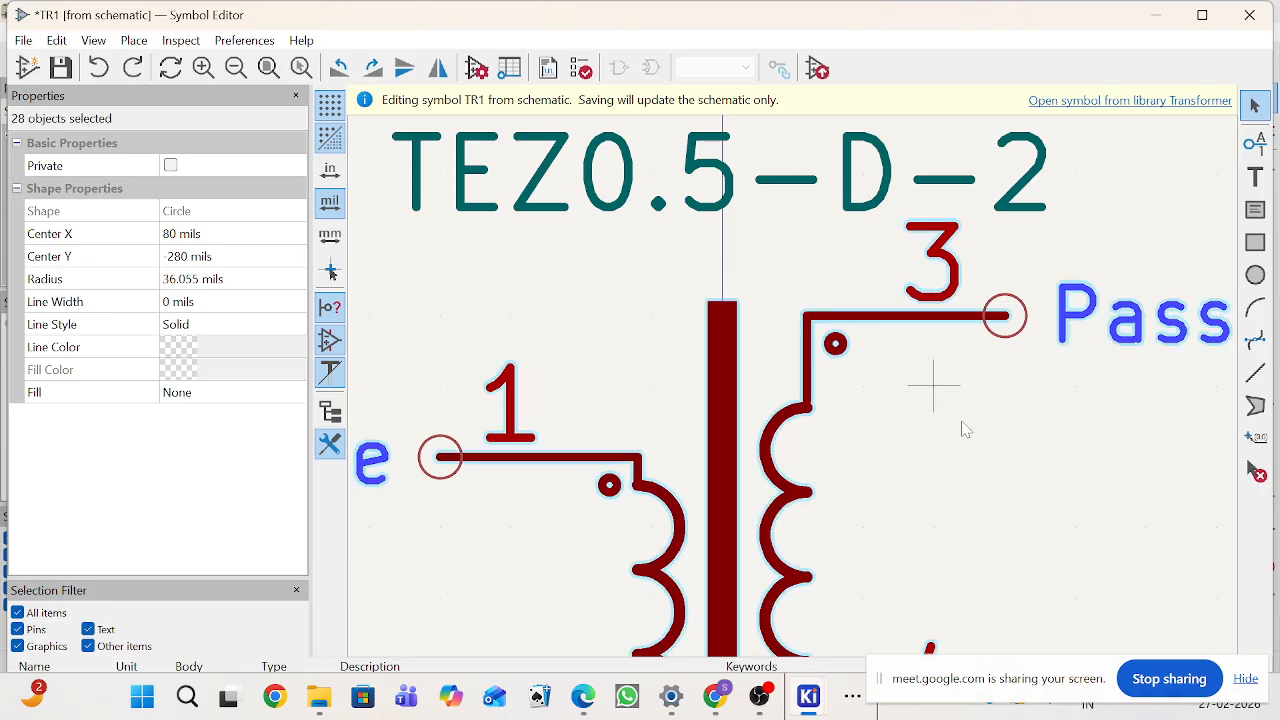
Step: Draw four connected arcs in a row beside the symbol to form a new coil winding
scroll(974, 438, "down", 3)
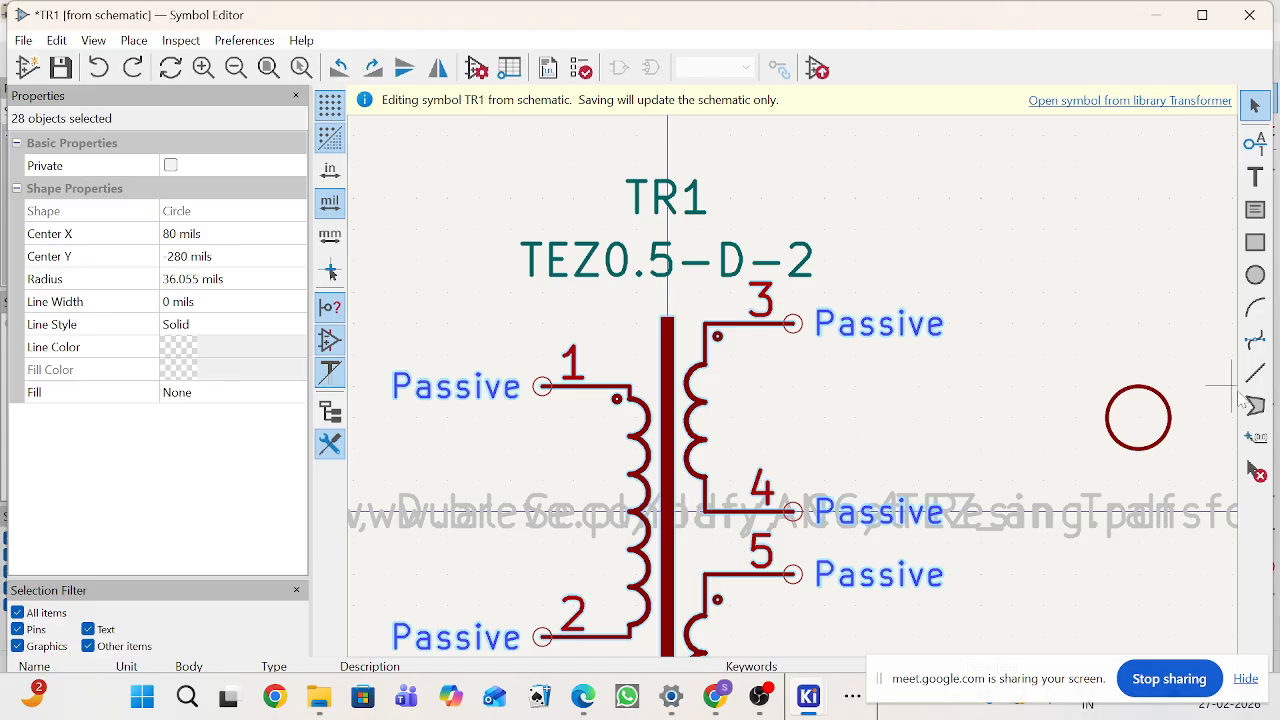
left_click(1254, 309)
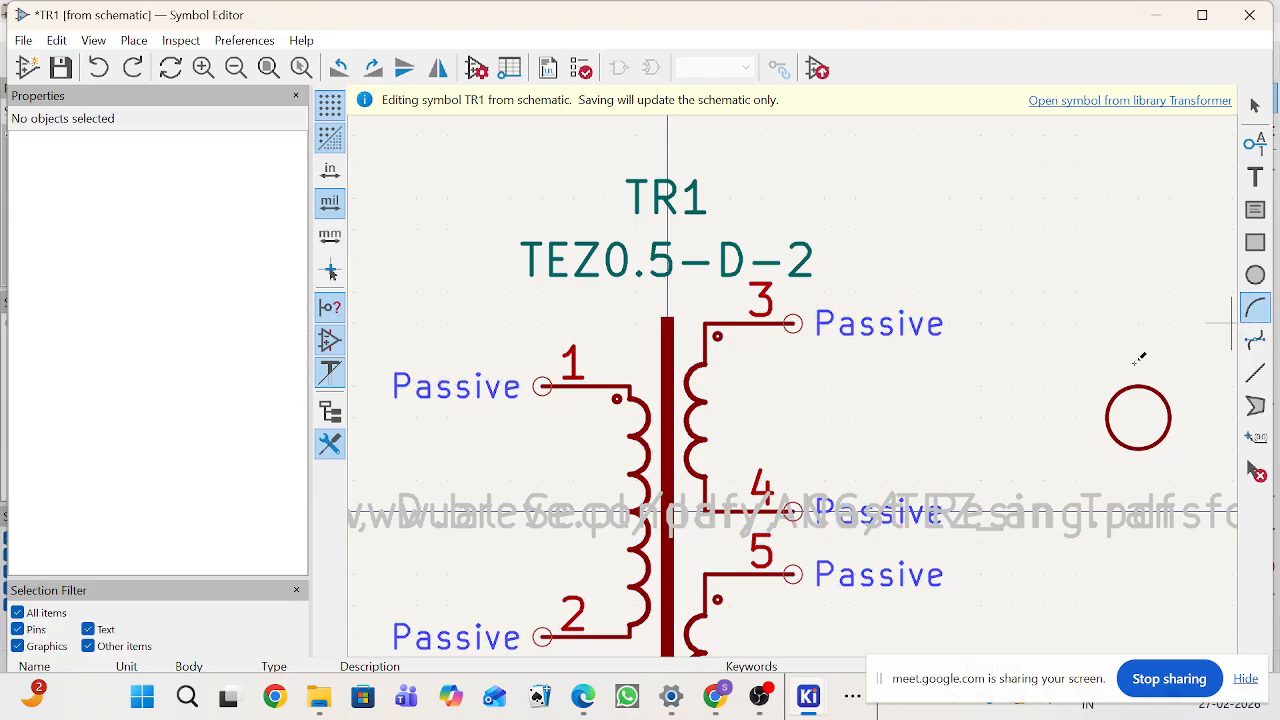
left_click(946, 385)
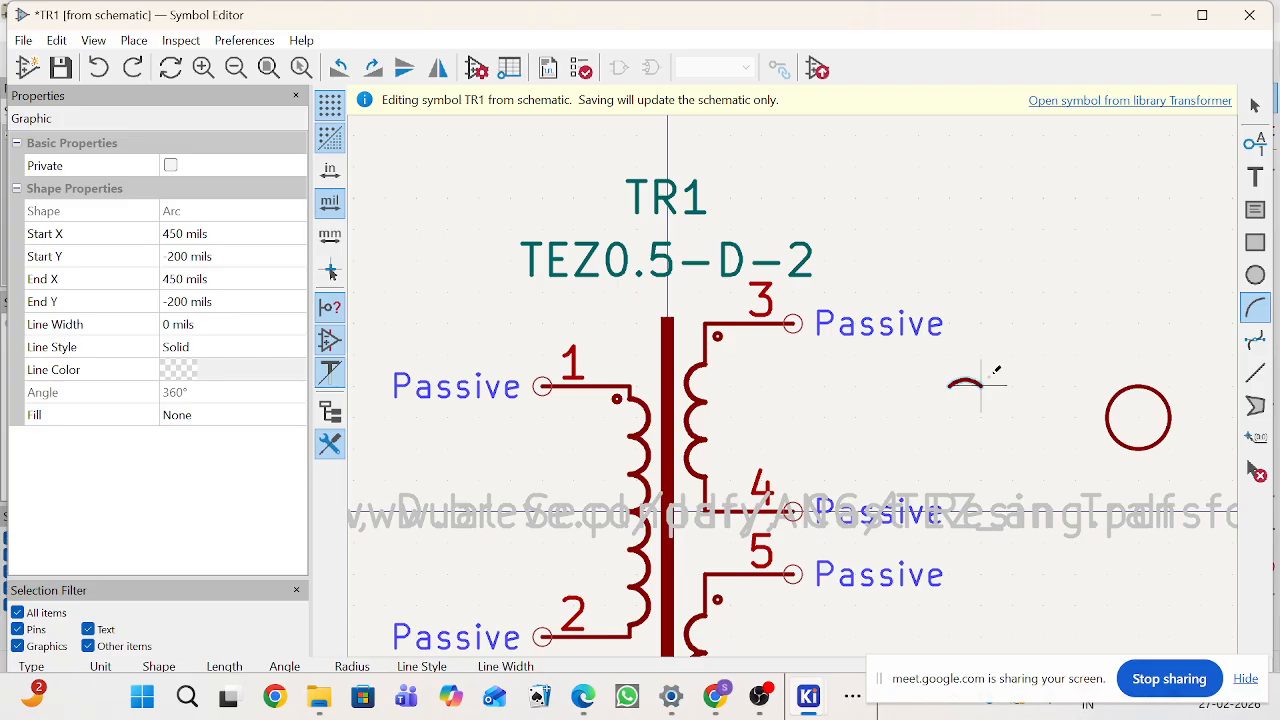
left_click(990, 376)
left_click(991, 384)
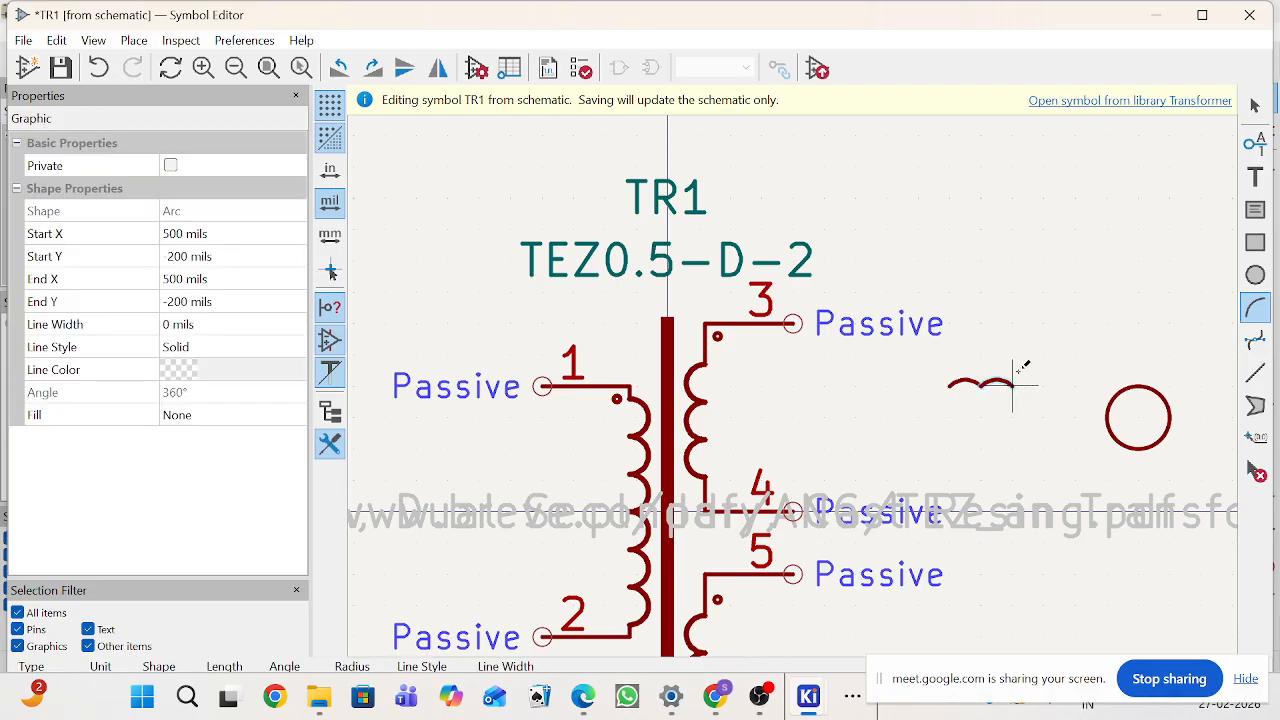
left_click(1030, 380)
left_click(1034, 377)
left_click(1043, 380)
left_click(1043, 380)
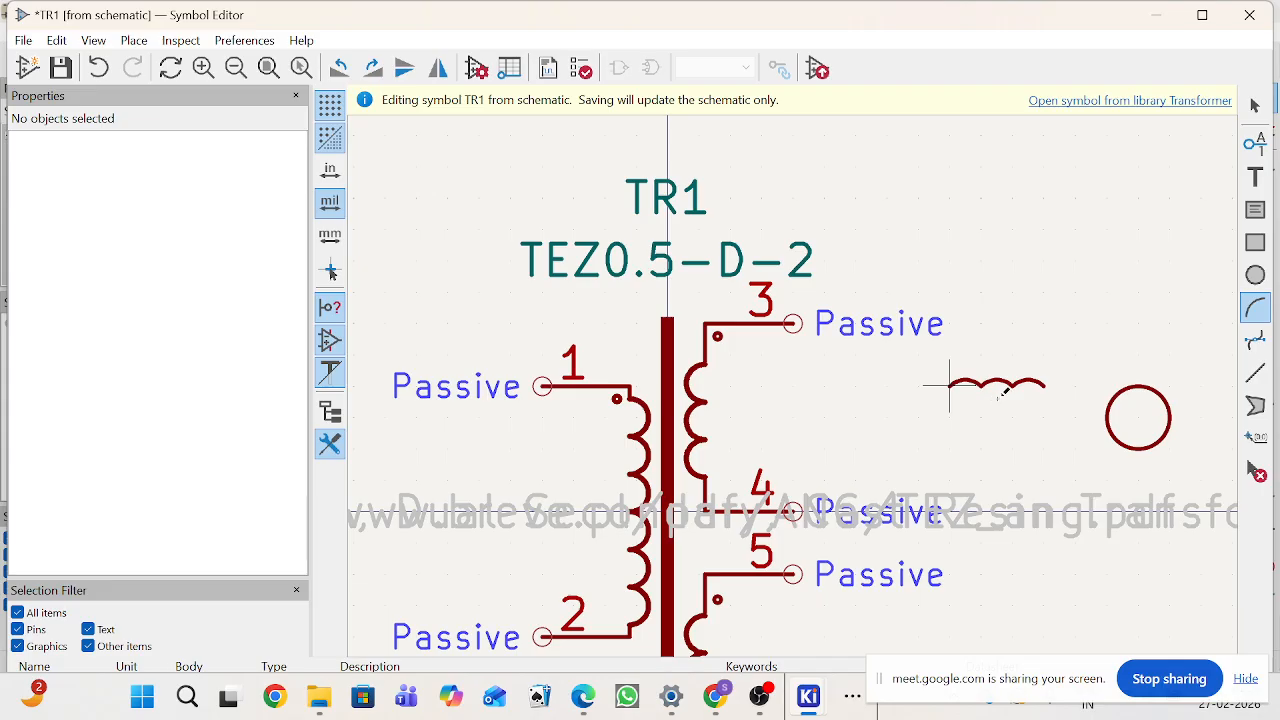
left_click(1046, 383)
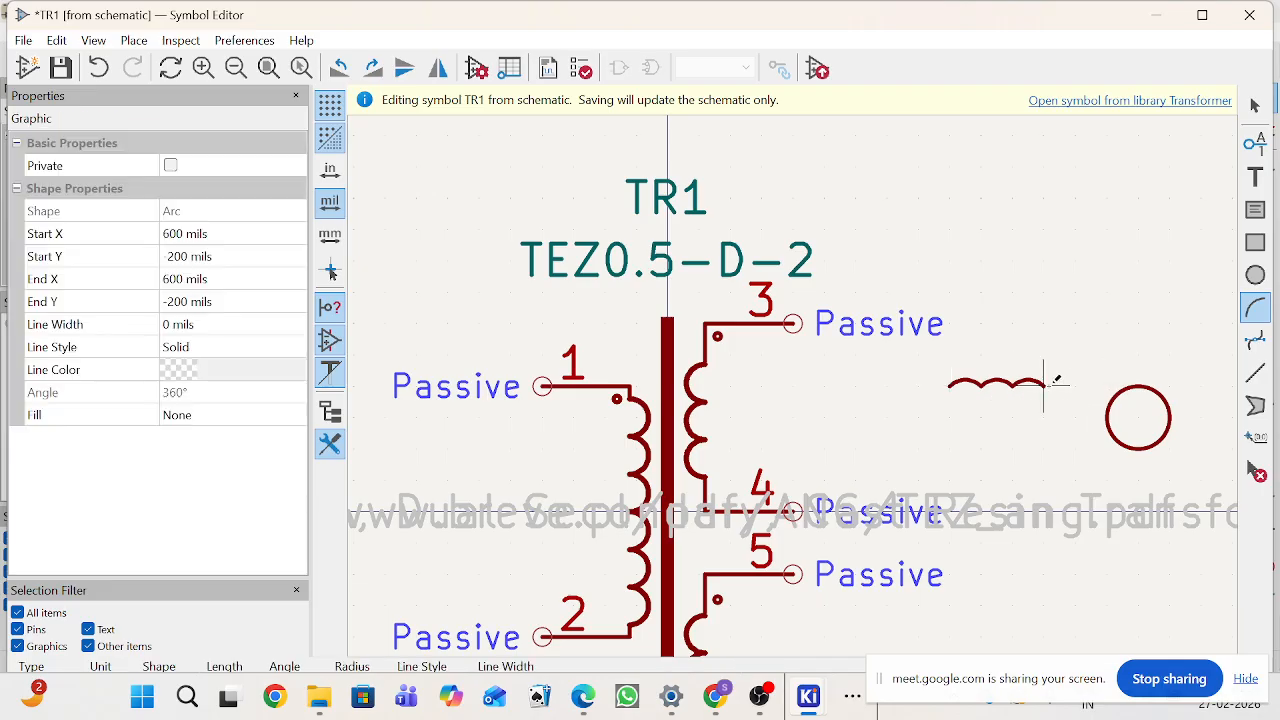
left_click(1077, 383)
left_click(1072, 377)
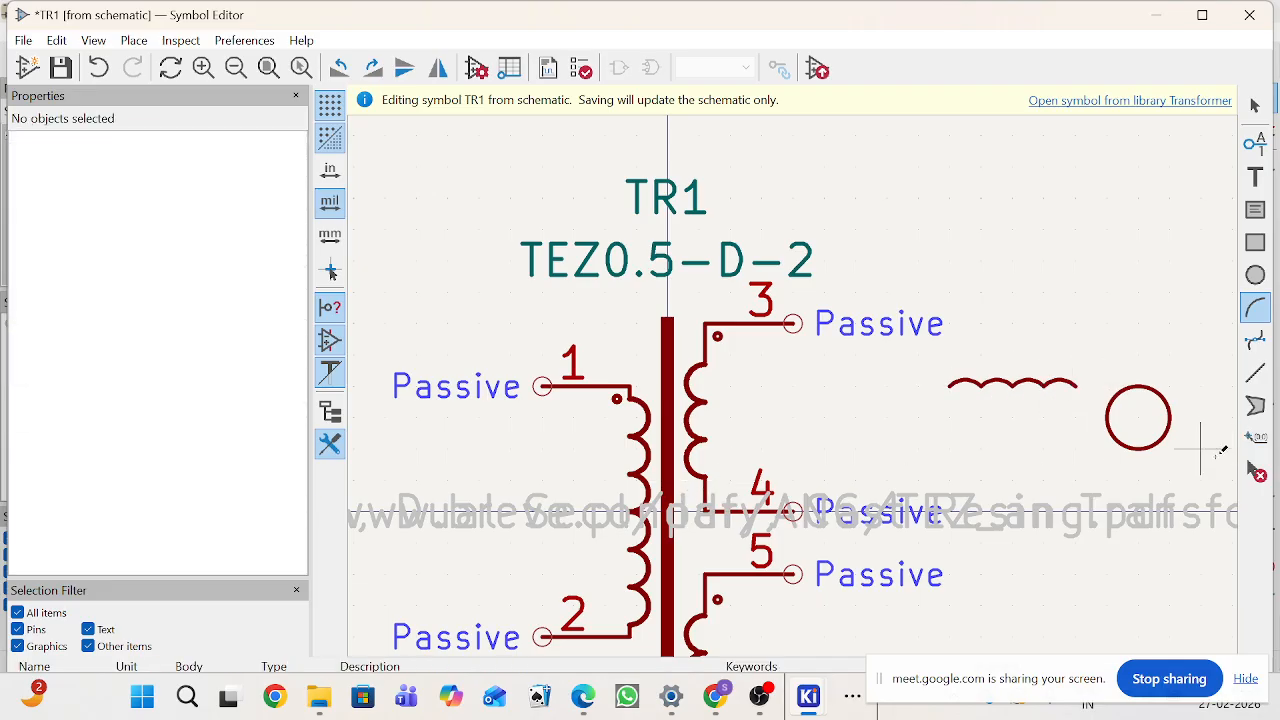
Step: Open the last arc's graphic properties to inspect them
left_click(1252, 105)
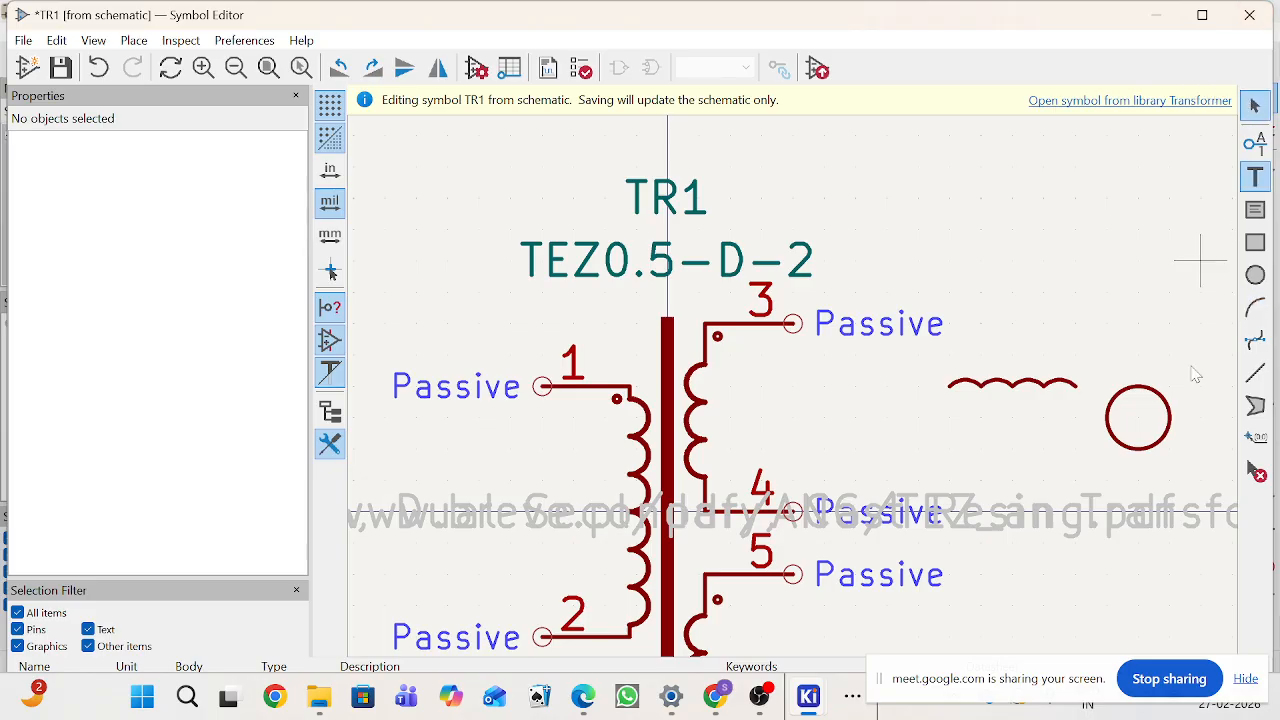
left_click(1052, 391)
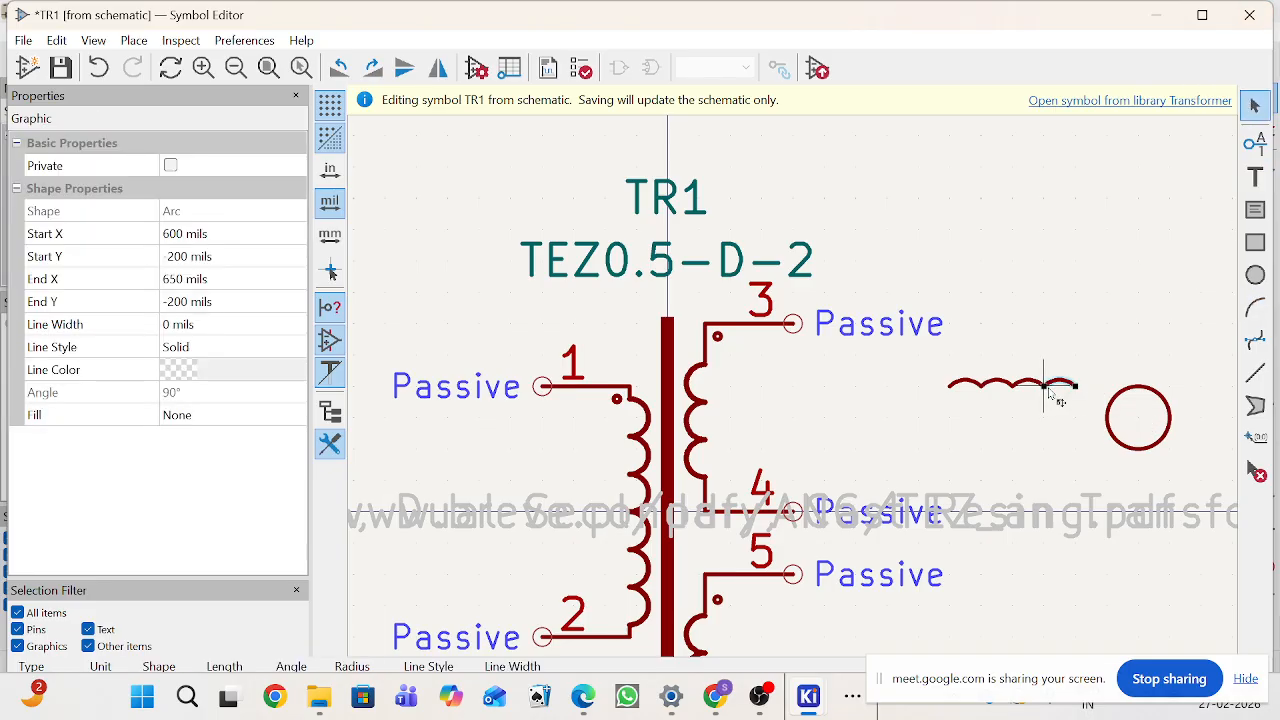
double_click(1053, 394)
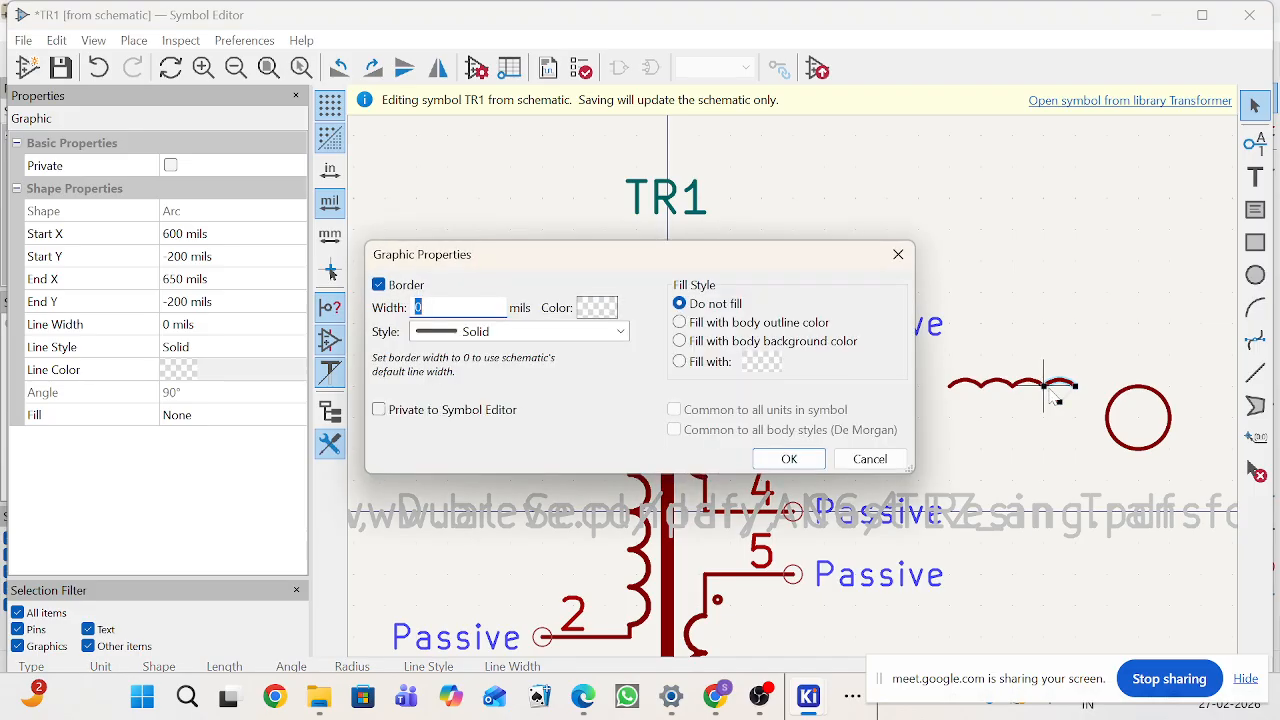
left_click(898, 254)
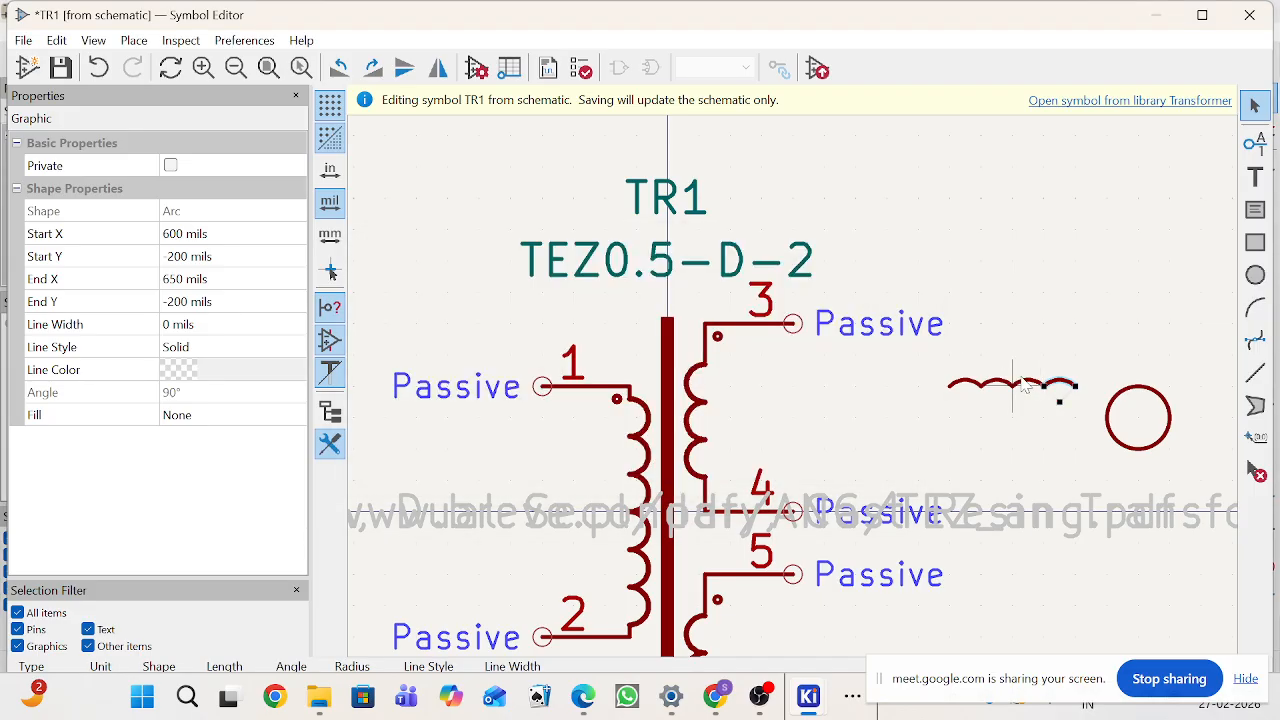
Step: Add a pin numbered 1, rotated to point upward, at the new winding's left end
left_click(1254, 158)
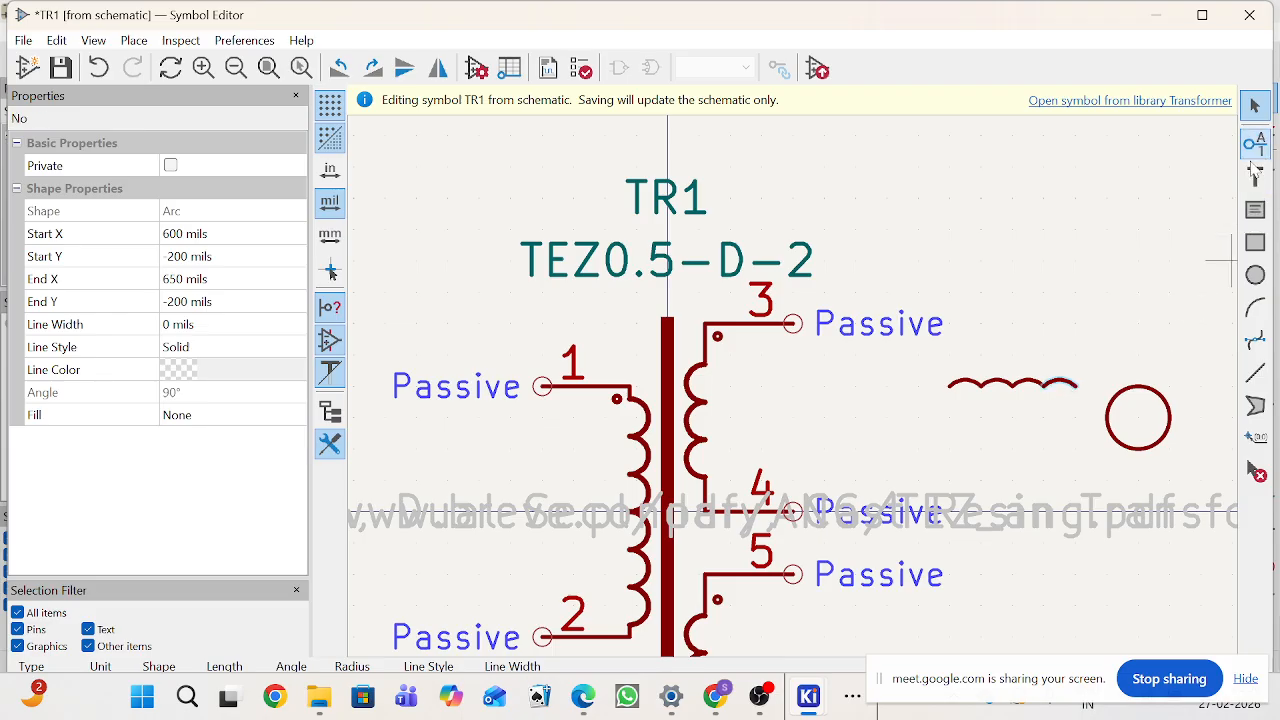
left_click(1040, 368)
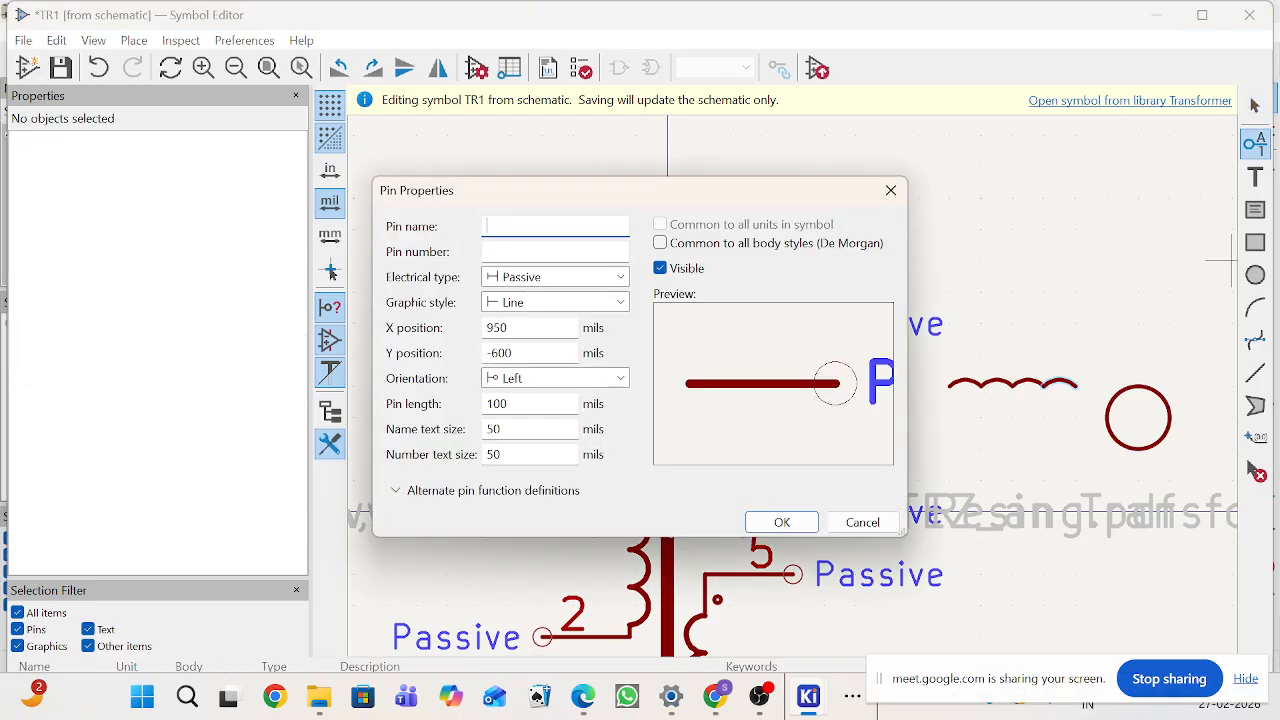
key("Tab")
type("1")
left_click(788, 524)
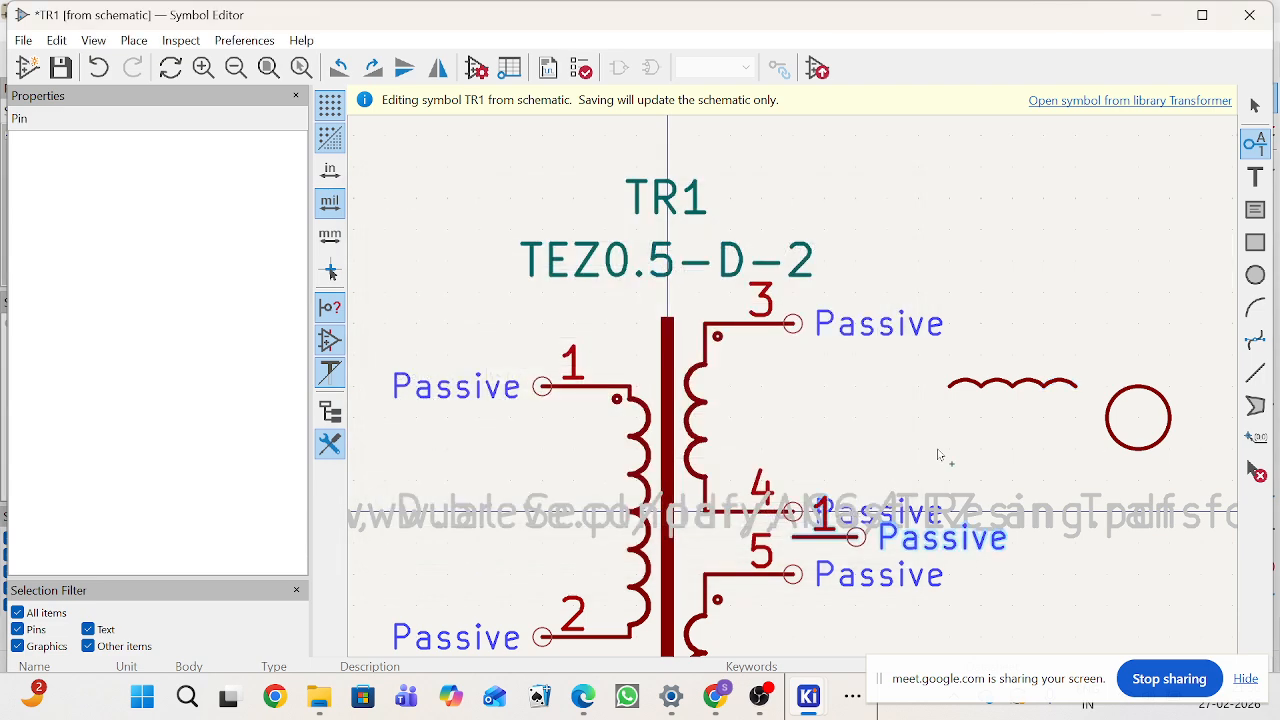
key("r")
key("r")
key("r")
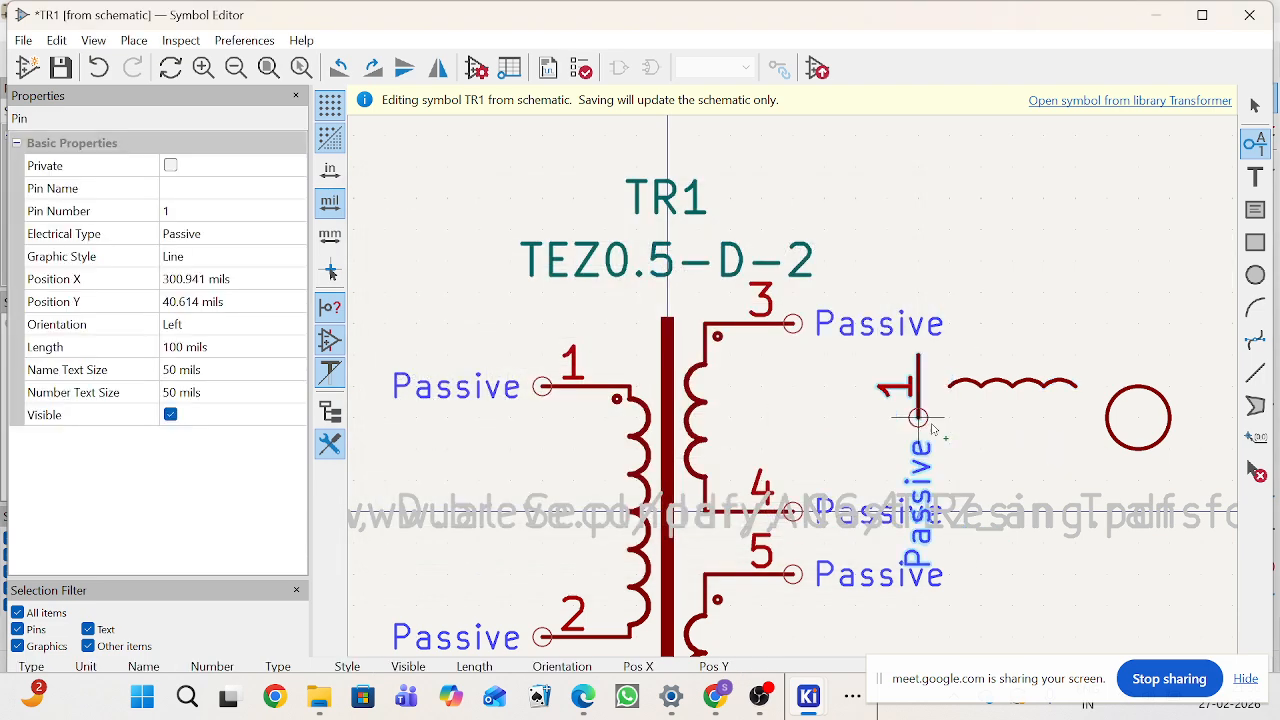
left_click(955, 449)
left_click(1255, 105)
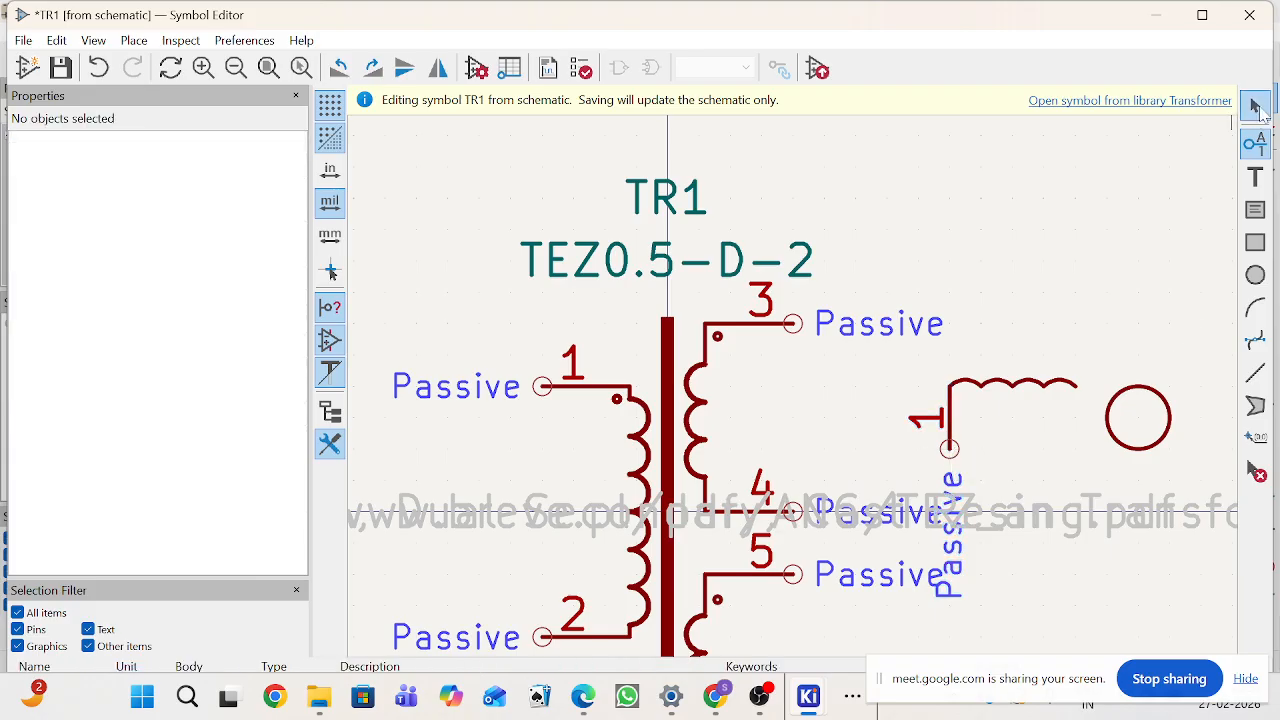
Step: Duplicate the pin onto the winding's right end and number the copy 2
left_click(952, 445)
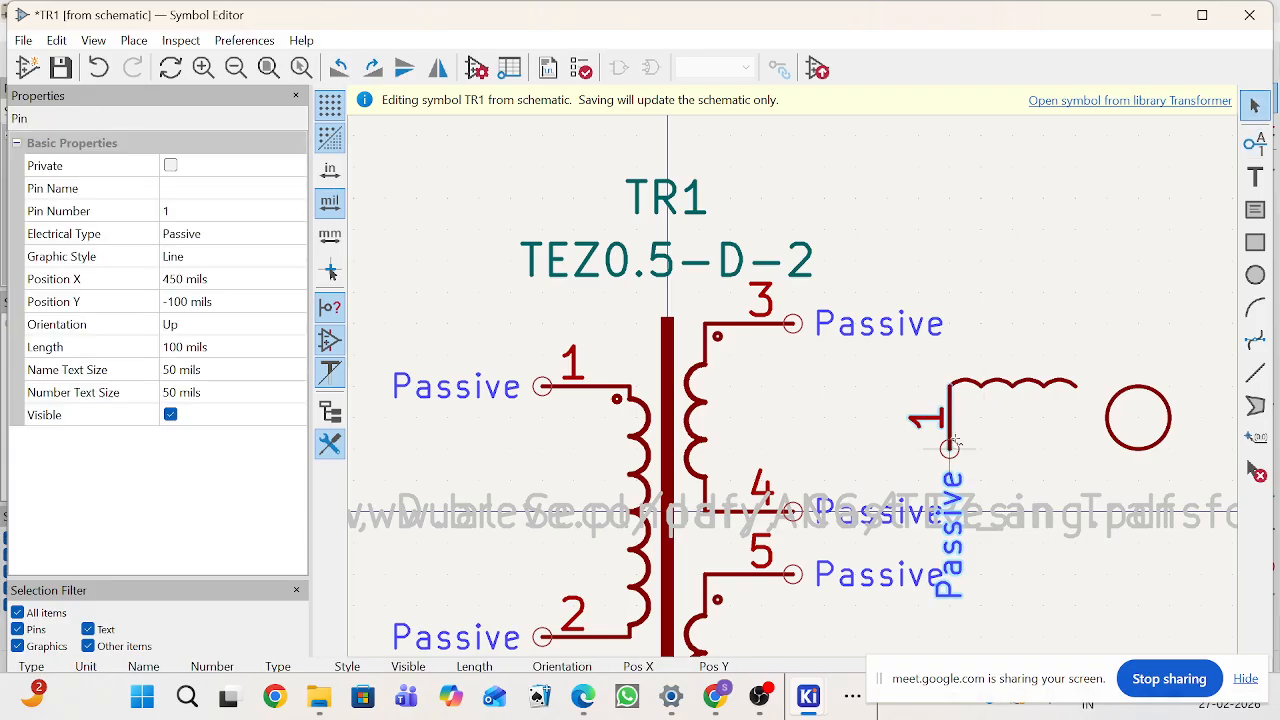
key("ctrl+d")
left_click(1081, 443)
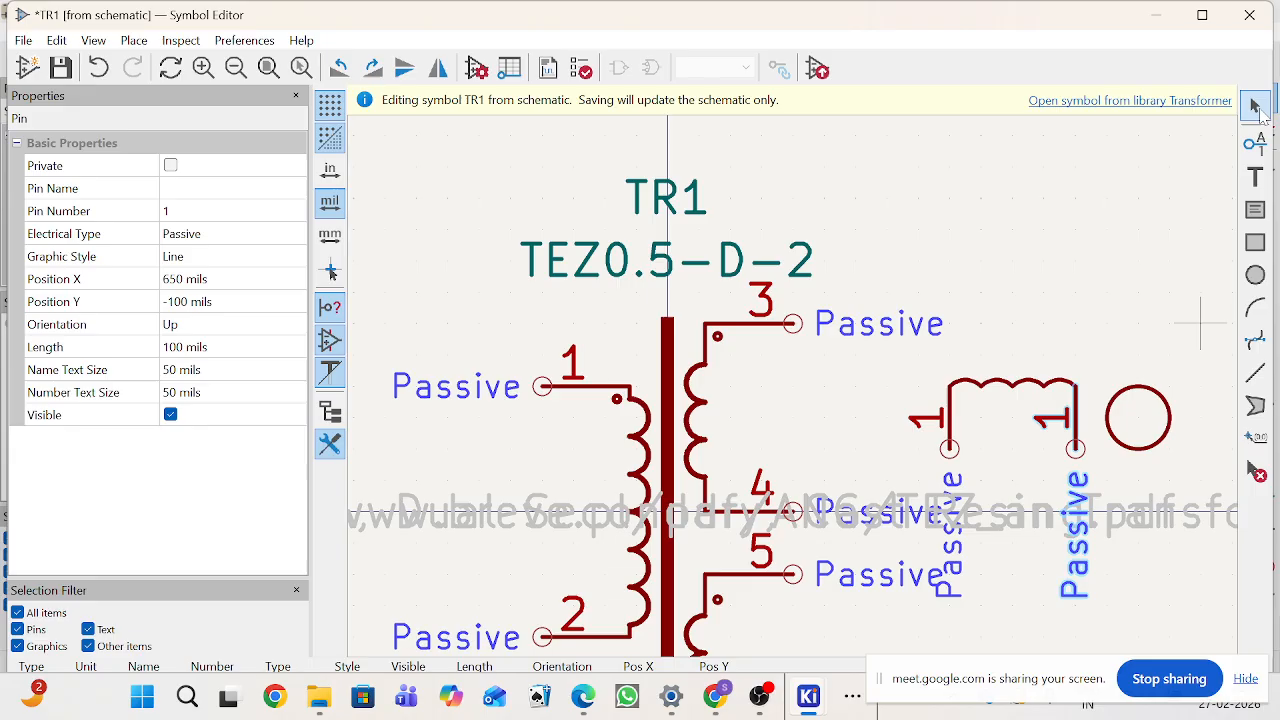
left_click(1255, 107)
left_click(1072, 428)
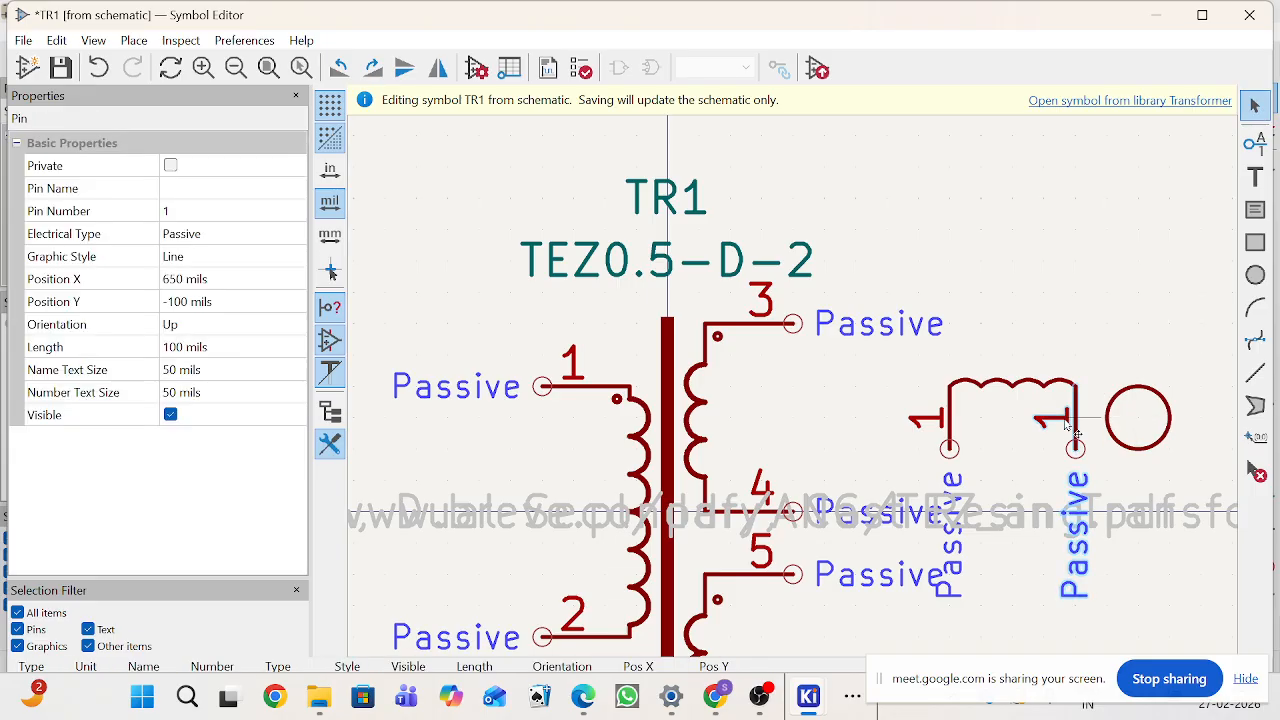
double_click(1072, 428)
key("Tab")
type("2")
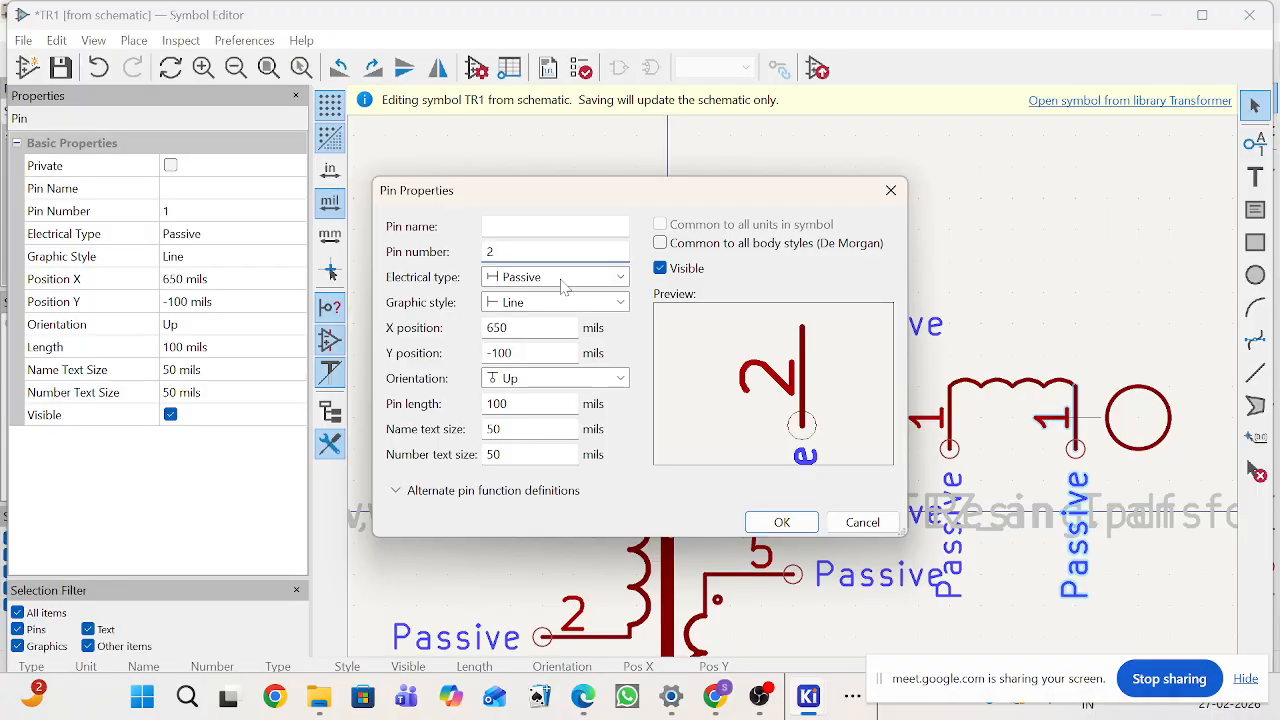
left_click(782, 521)
Step: Rotate the new winding with its two pins so it stands vertically with pins facing right
left_click_drag(878, 364, 1108, 500)
key("r")
key("r")
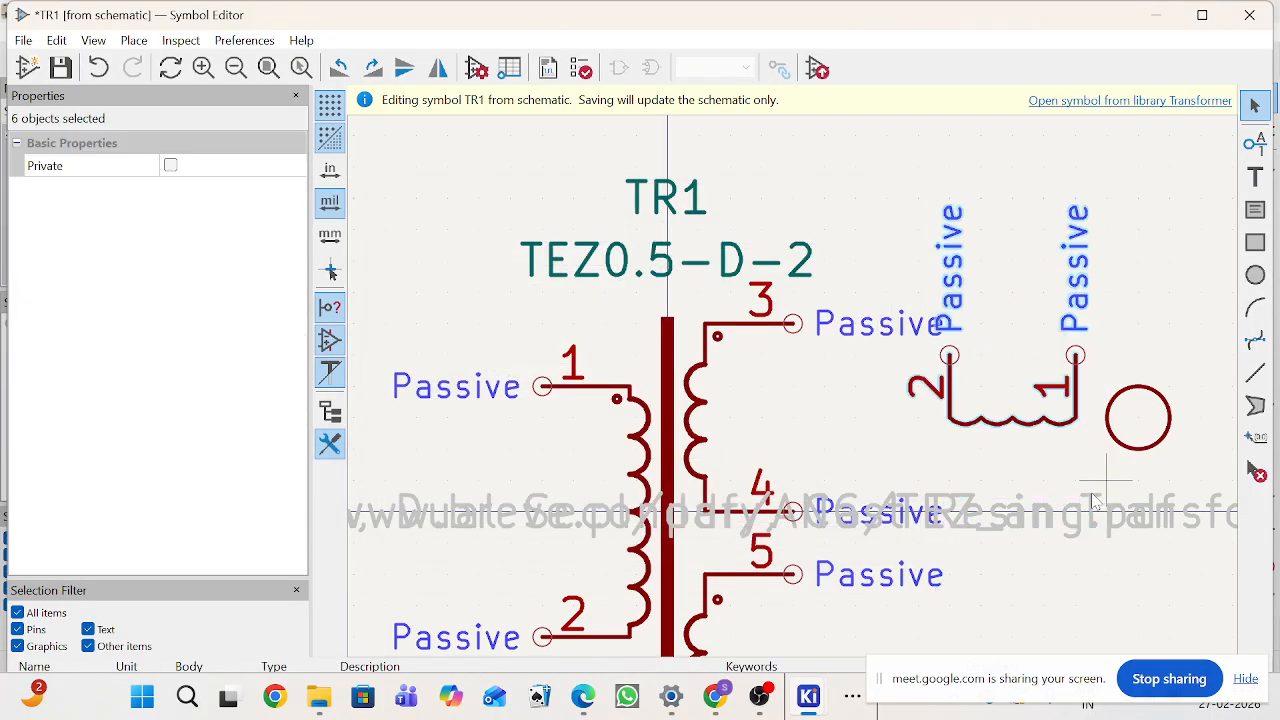
key("r")
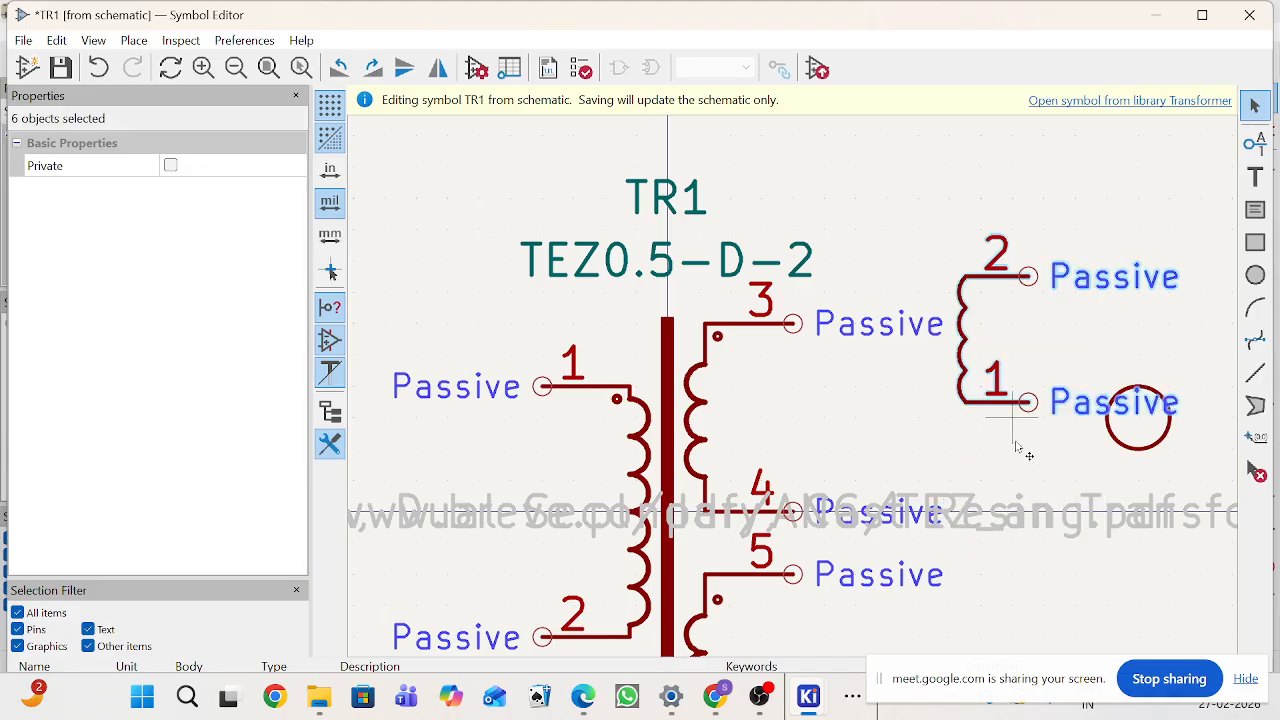
Step: Move the circle into the new winding and shrink it to a tiny dot
left_click(1131, 459)
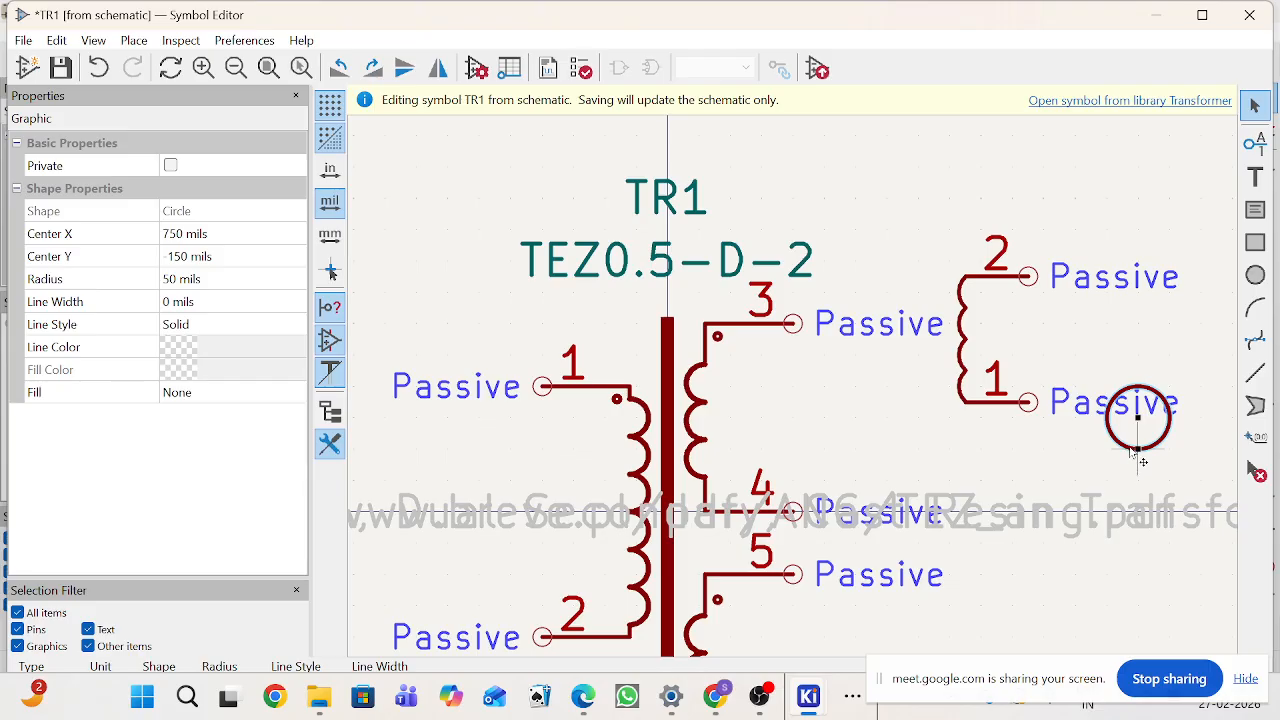
left_click_drag(1133, 455, 1016, 372)
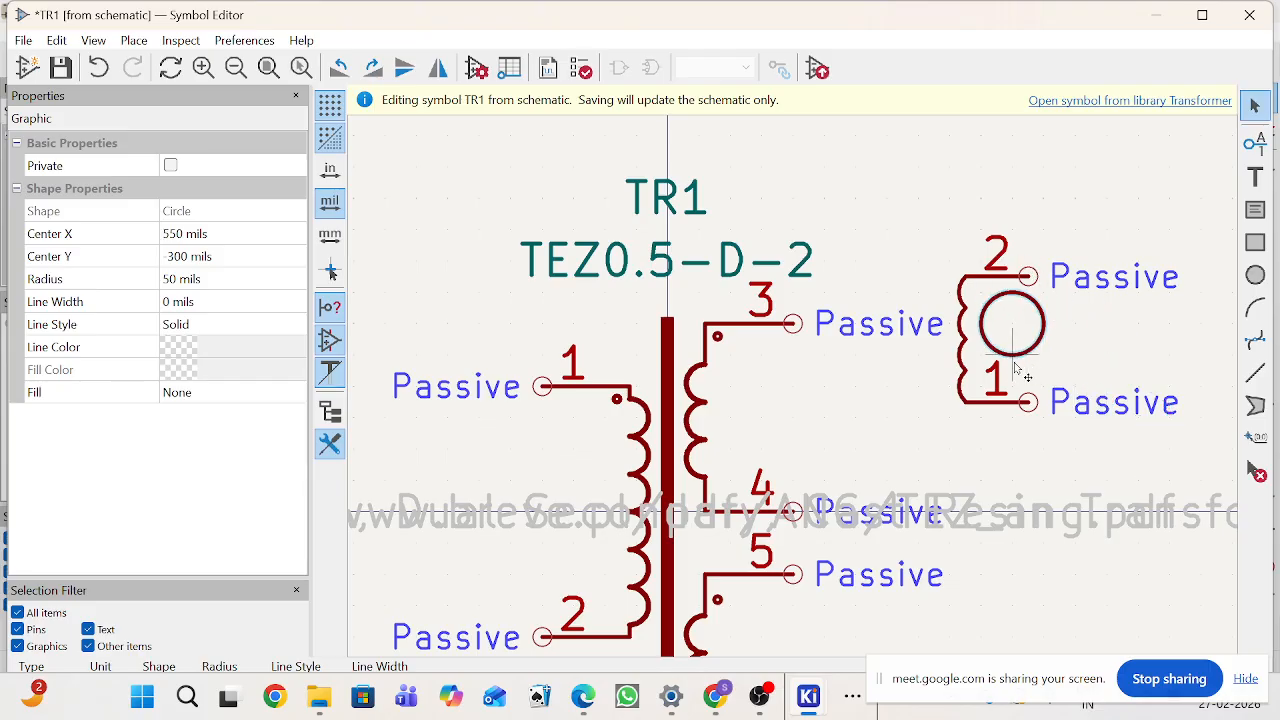
key("Delete")
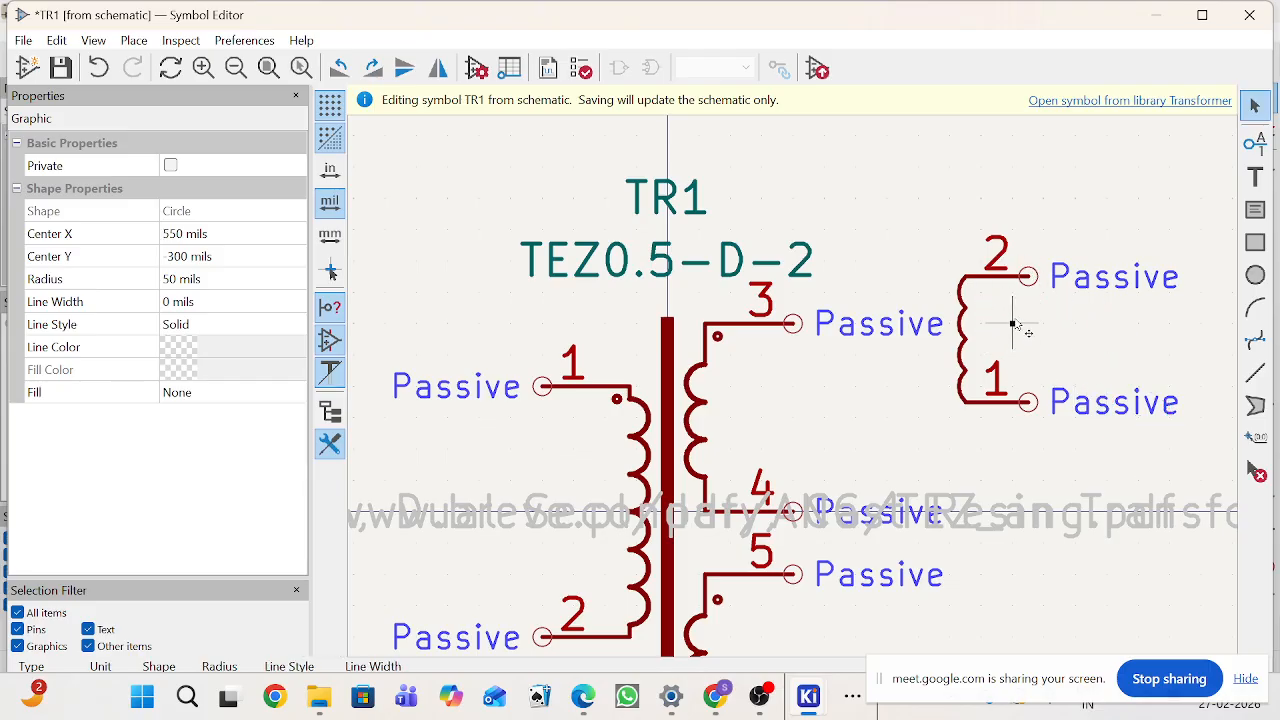
left_click_drag(1016, 325, 1018, 327)
scroll(1046, 340, "up", 6)
scroll(497, 420, "down", 2)
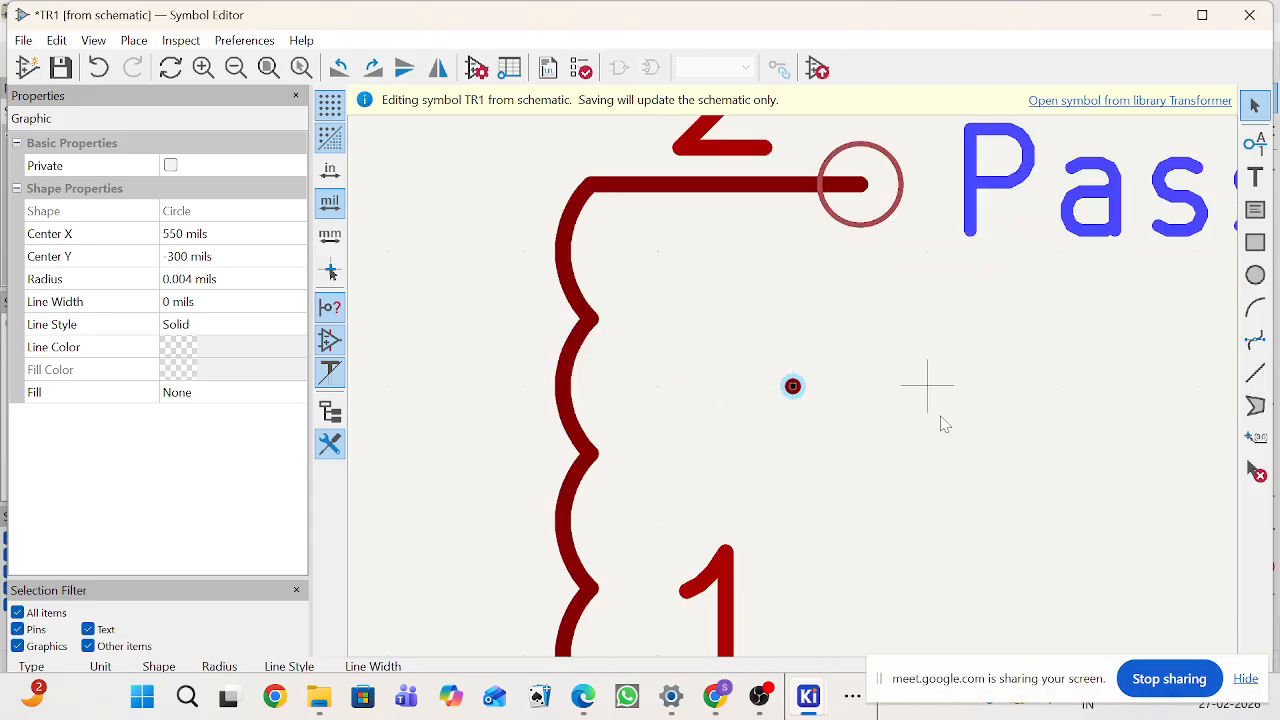
Step: Move the dot to the upper-left inside the new winding
left_click(938, 417)
left_click_drag(765, 355, 883, 463)
key("m")
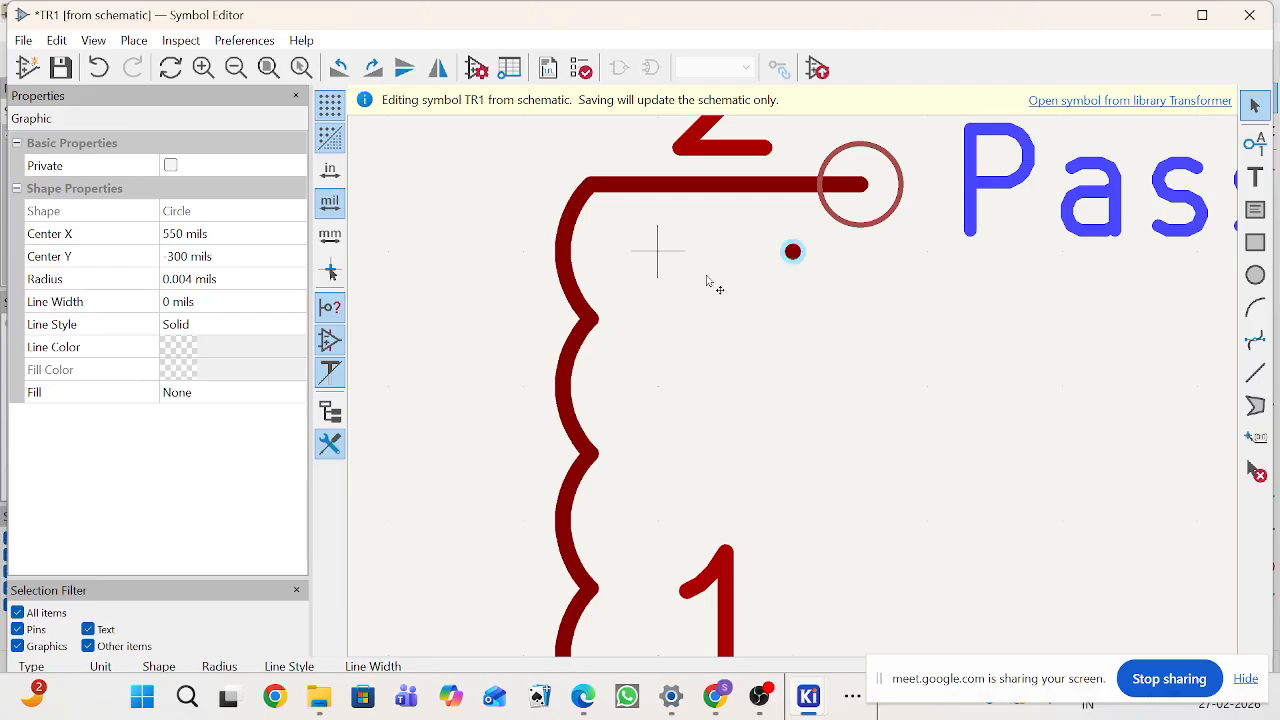
left_click(660, 251)
scroll(789, 383, "down", 4)
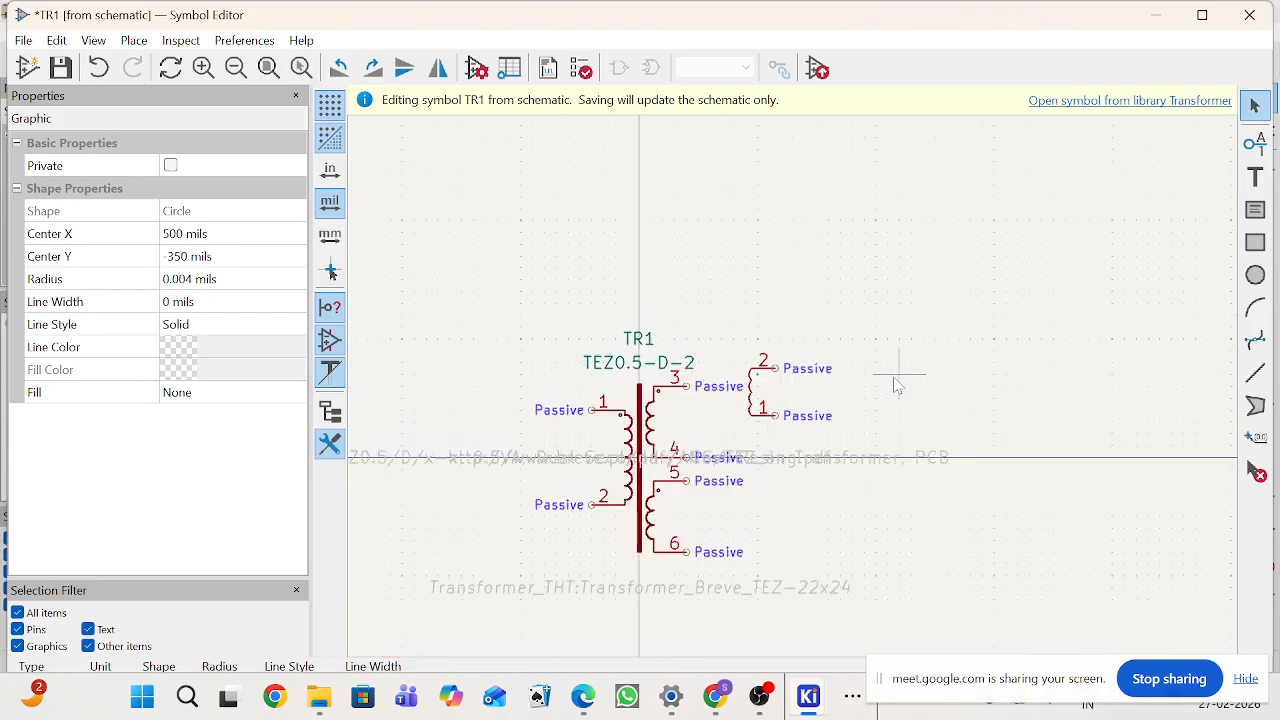
Step: Open pin 2's properties to inspect them and close the dialog
scroll(765, 377, "up", 6)
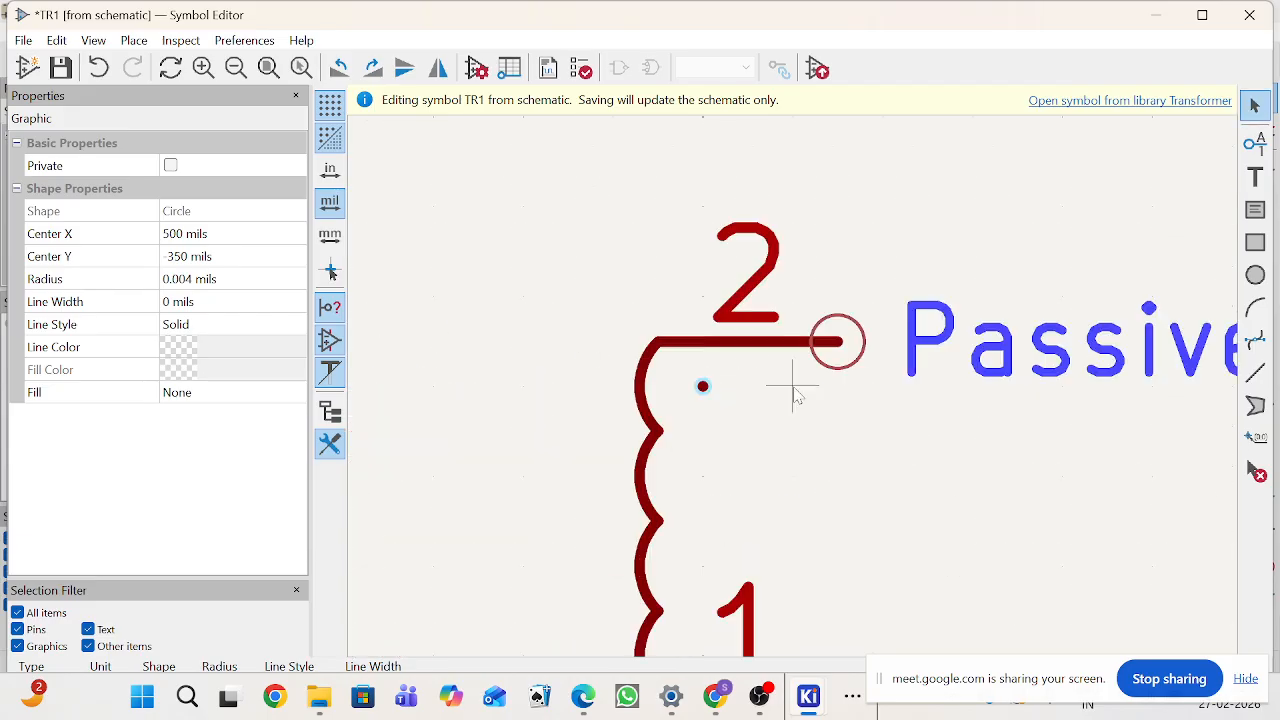
scroll(790, 390, "down", 5)
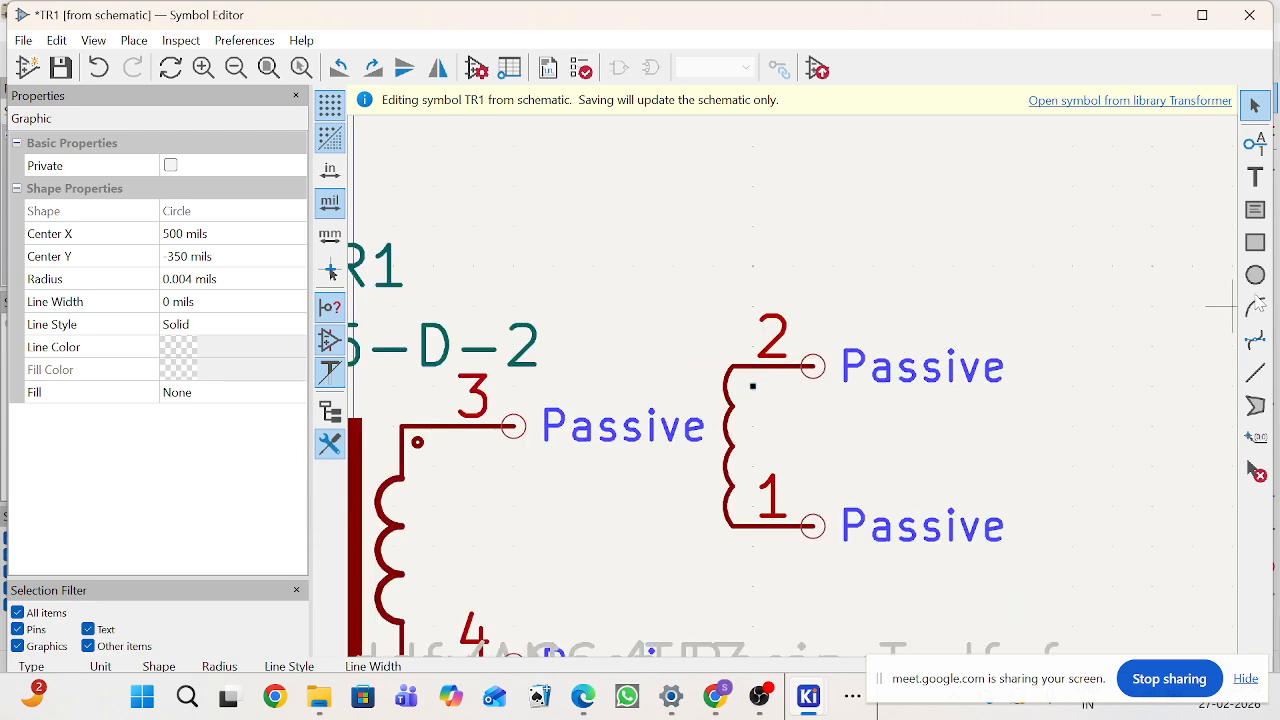
scroll(794, 384, "up", 4)
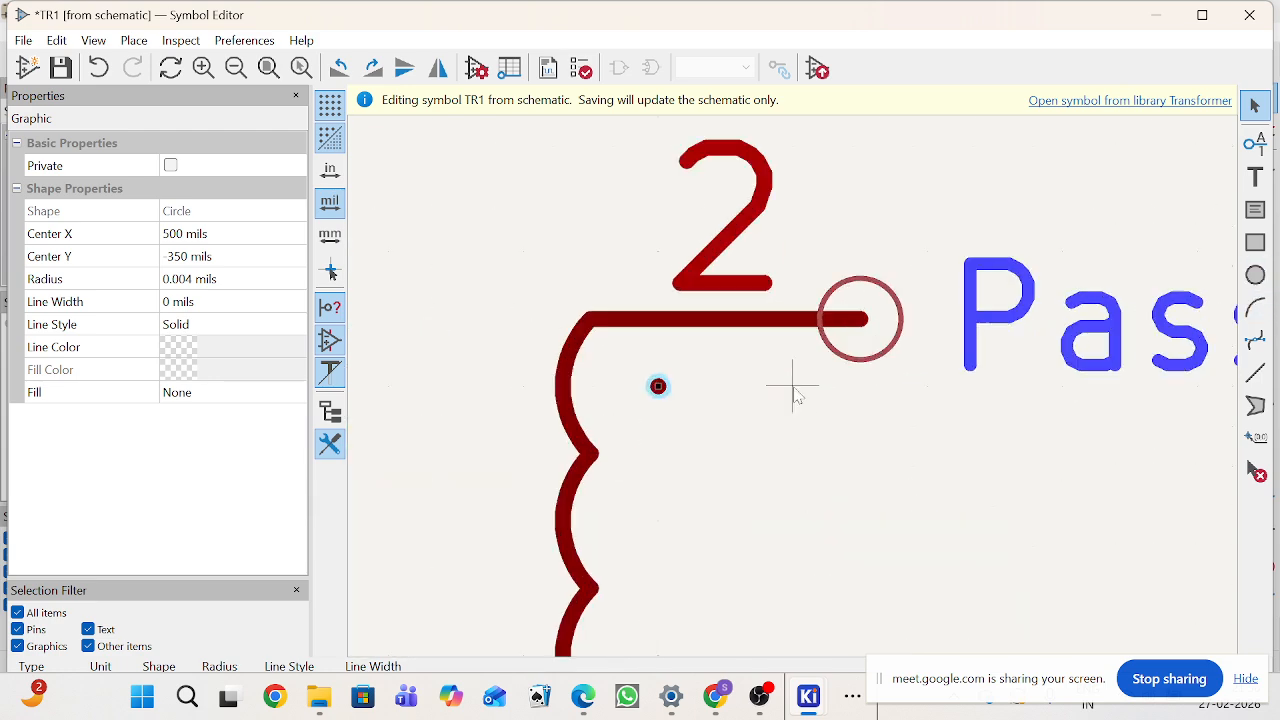
left_click(640, 384)
scroll(658, 386, "up", 2)
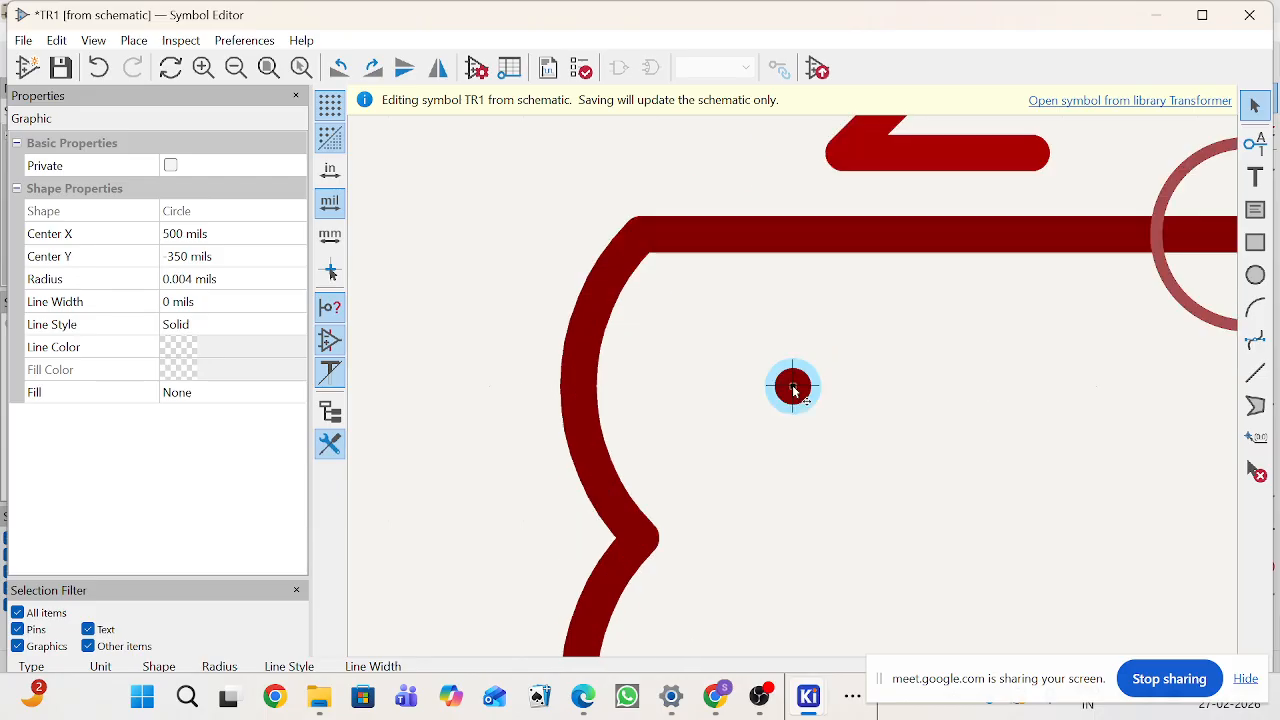
left_click(800, 393)
double_click(800, 393)
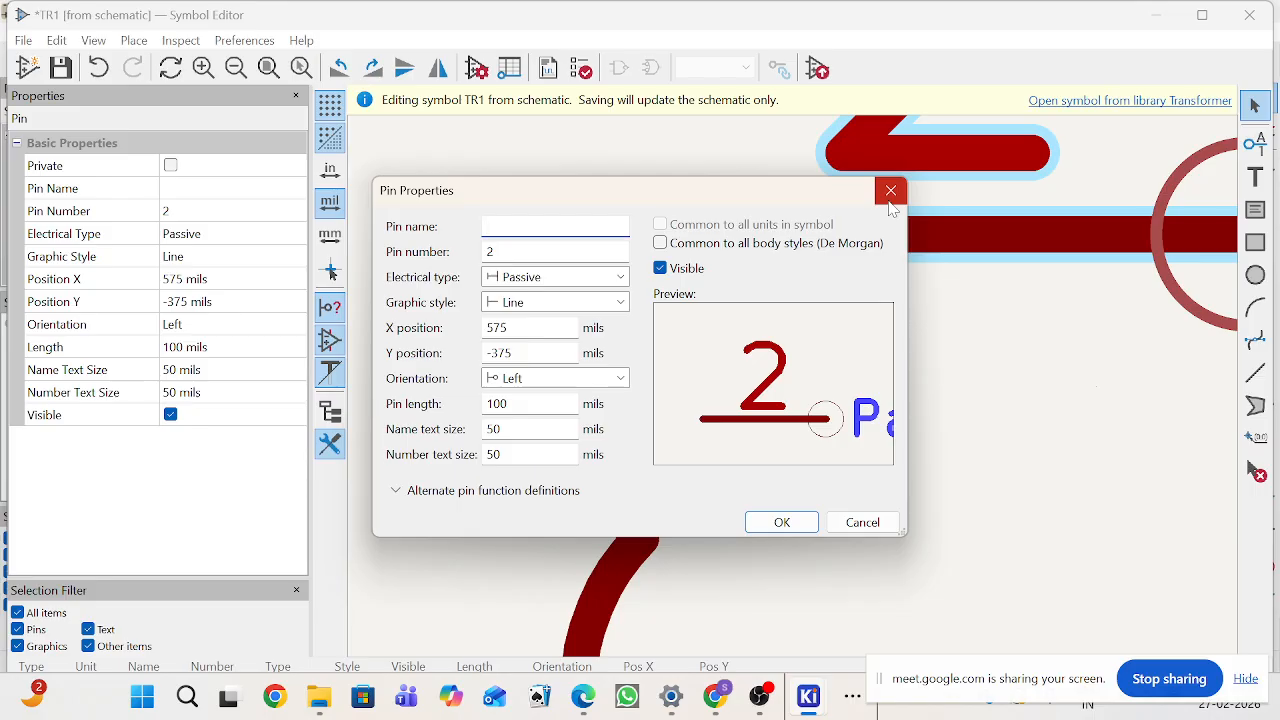
left_click(890, 191)
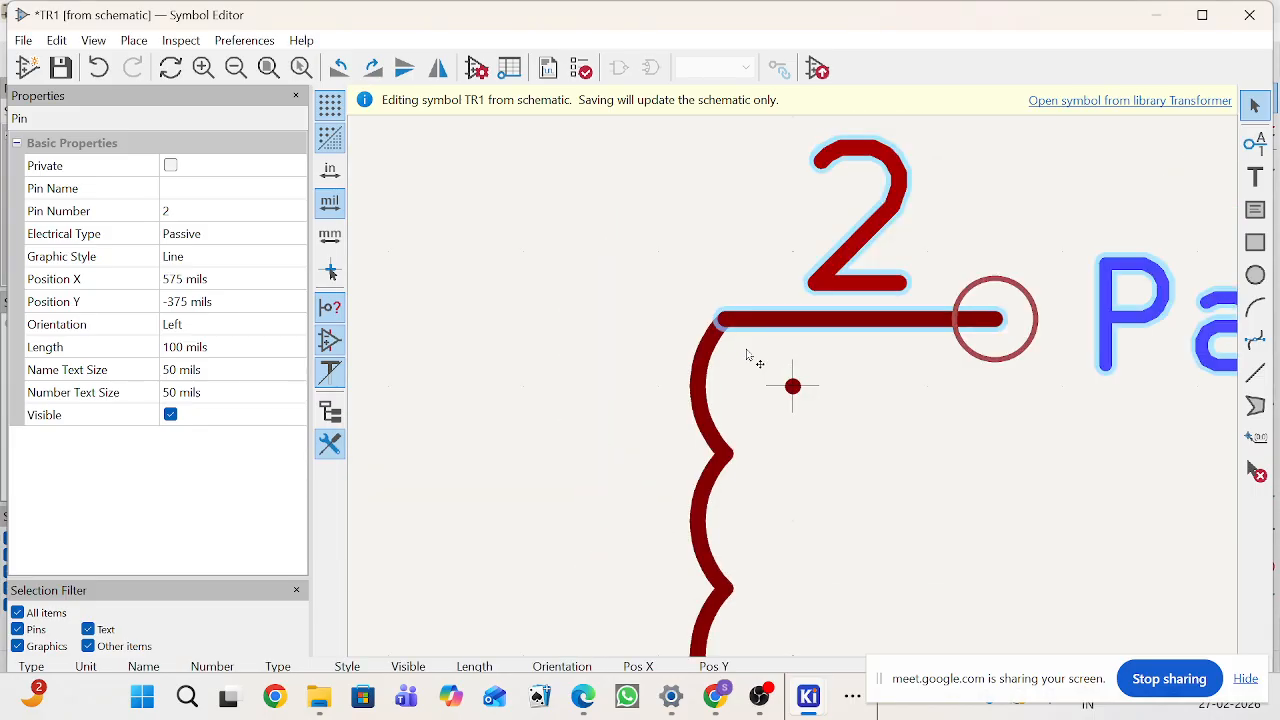
Step: Move pin 2 slightly up and right off the winding's end
key("m")
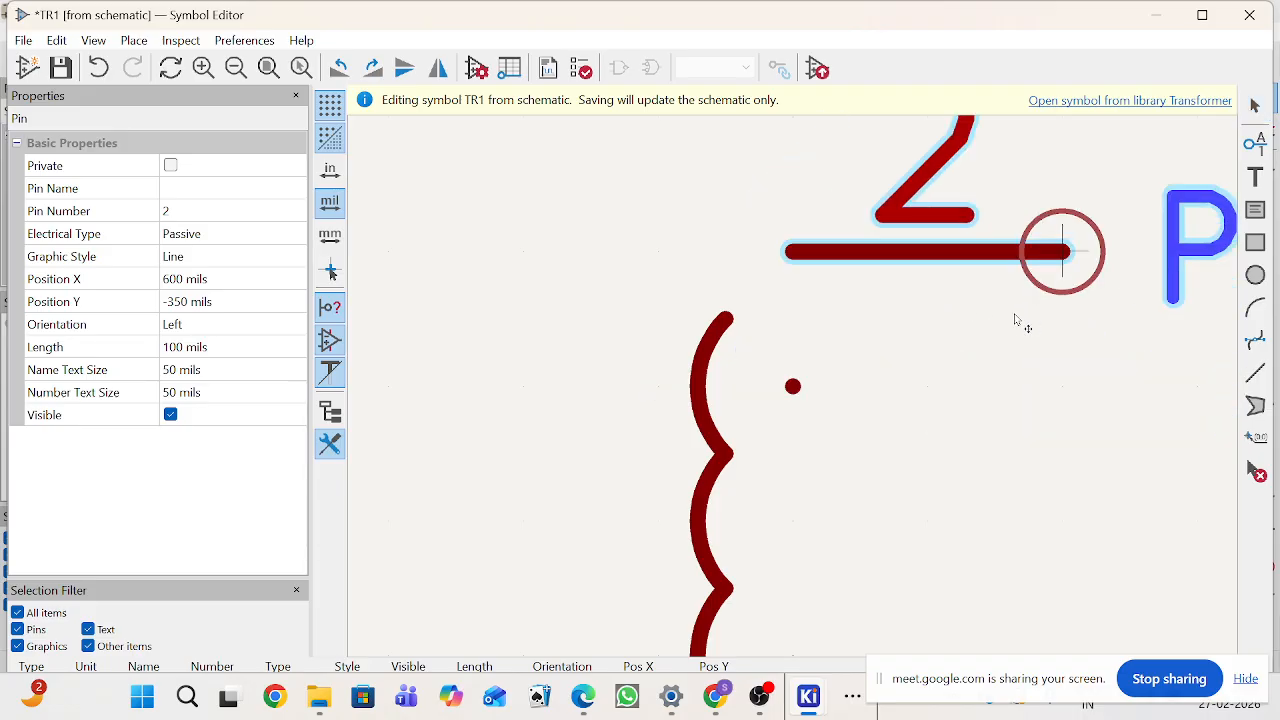
left_click(1015, 310)
scroll(927, 386, "down", 5)
left_click(1004, 424)
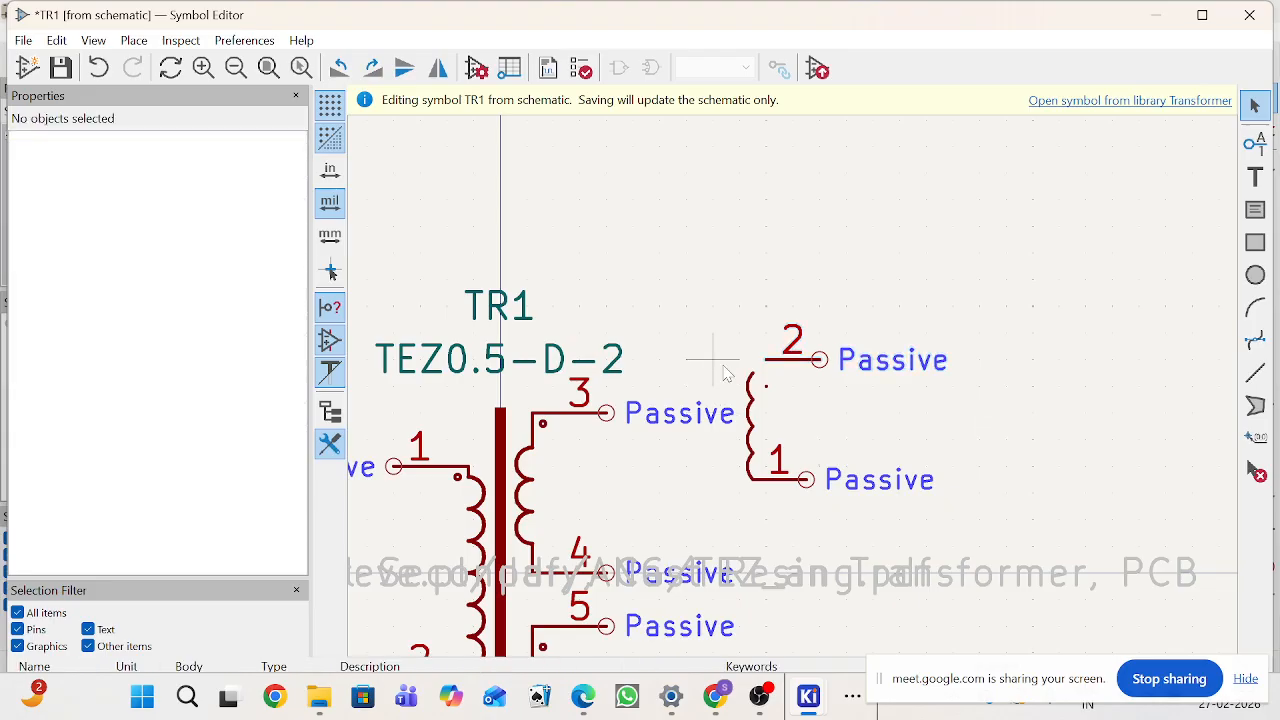
Step: Select the whole new winding with its pins and move it down beside the transformer
left_click_drag(722, 362, 926, 546)
scroll(720, 355, "up", 5)
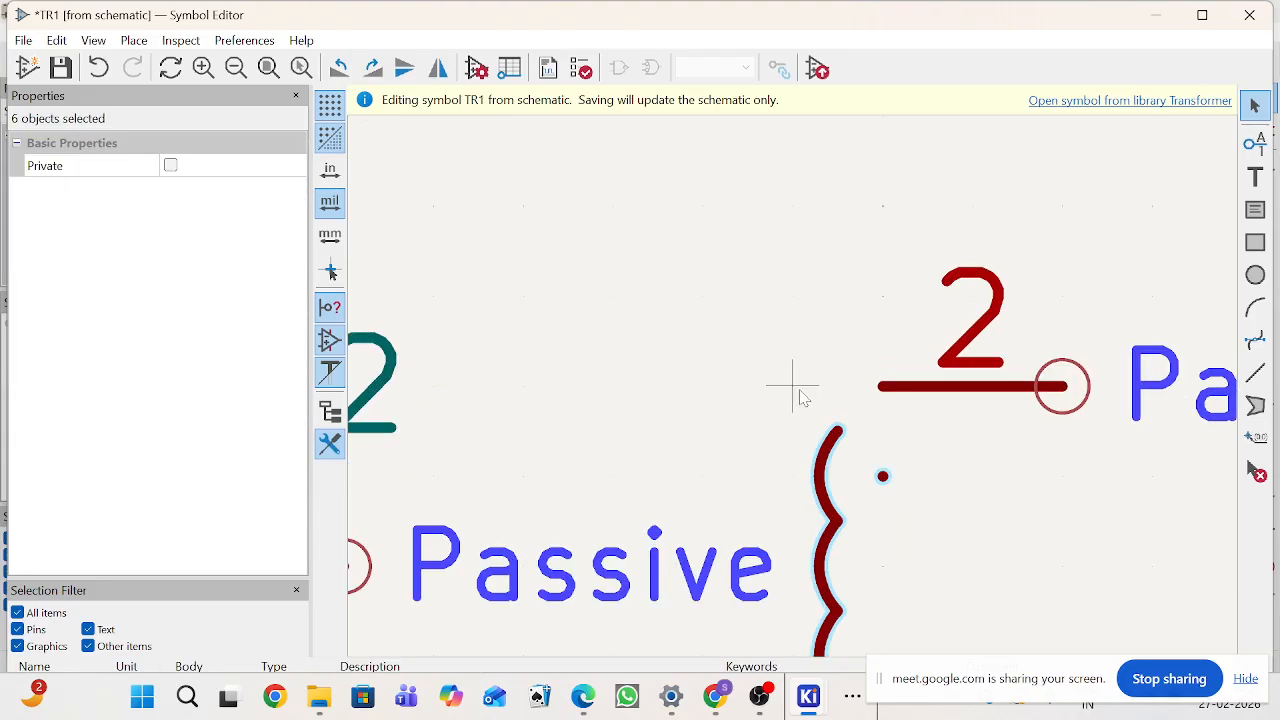
key("m")
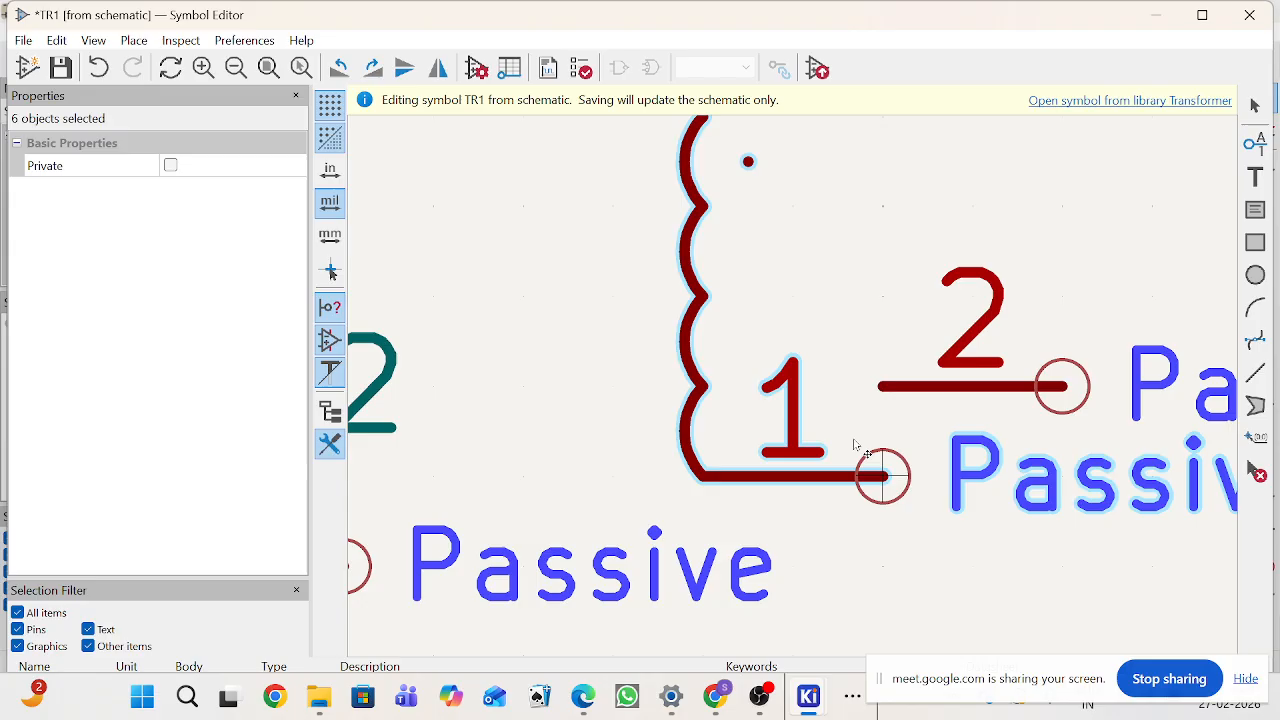
scroll(856, 442, "down", 4)
left_click(875, 510)
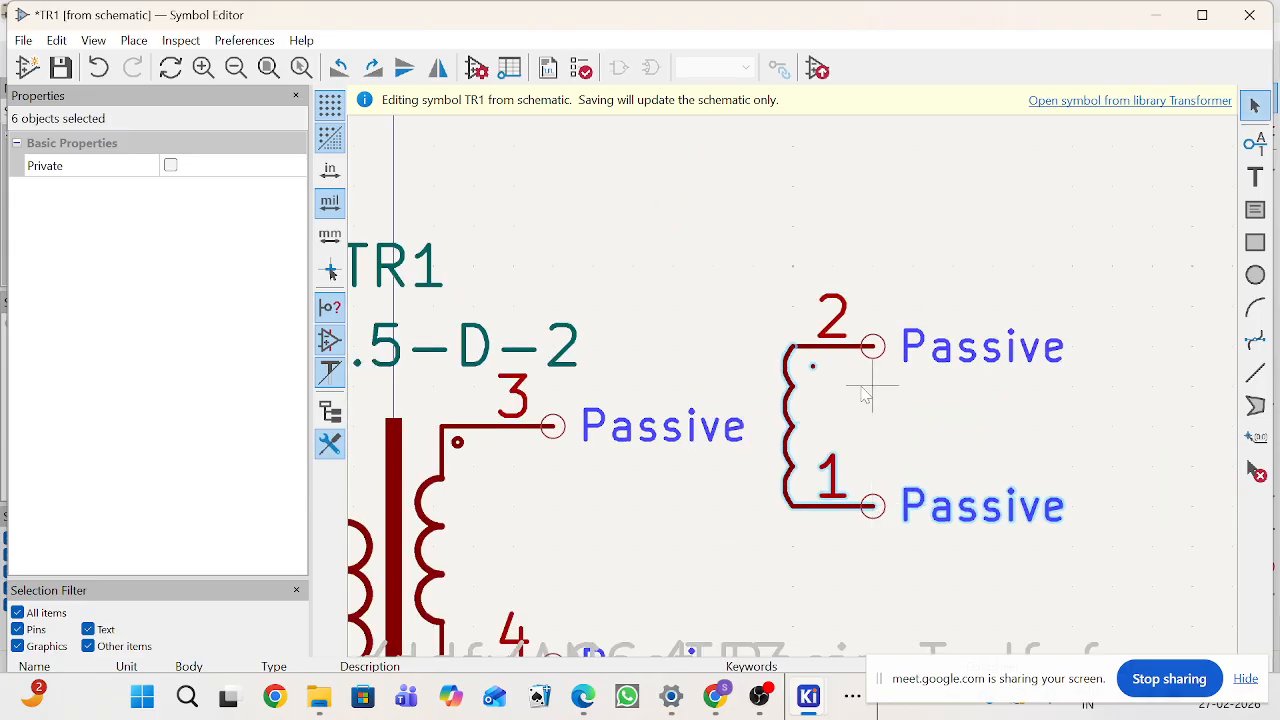
Step: Drag pin 2 up away from the winding's top end
left_click(813, 375)
scroll(812, 372, "up", 3)
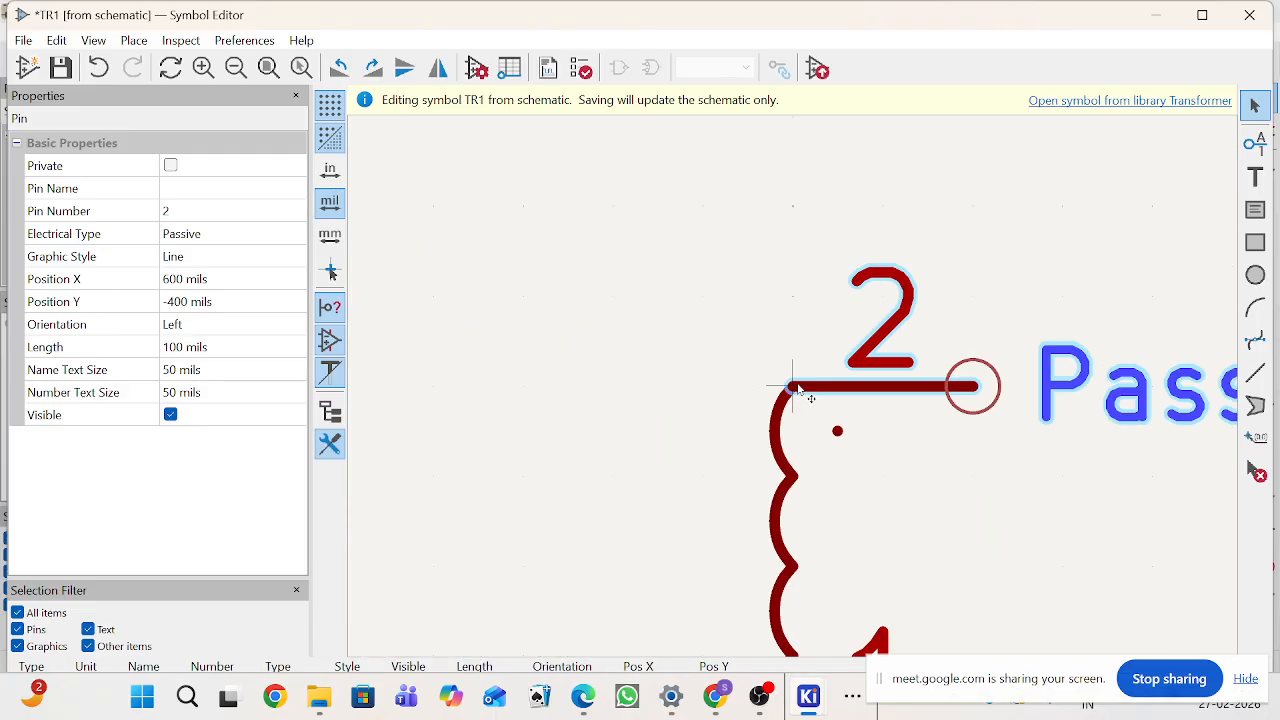
middle_click_drag(975, 390, 886, 206)
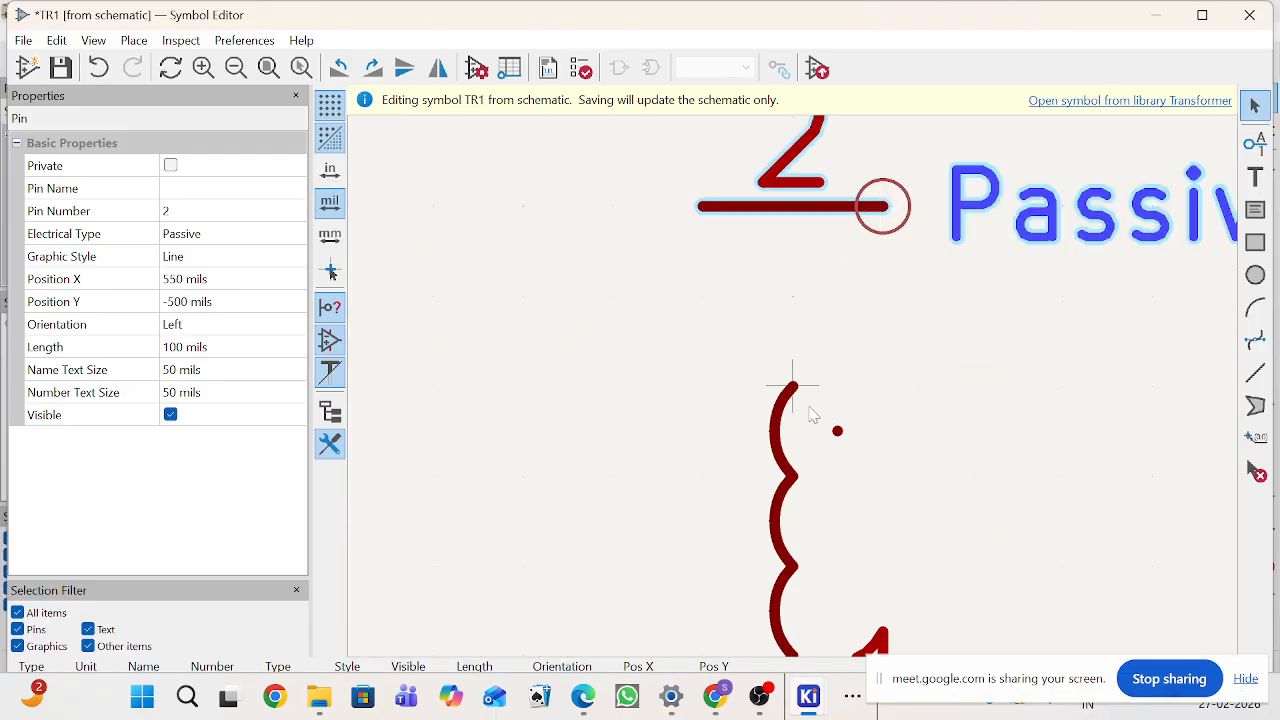
left_click(926, 497)
Step: Drag the polarity dot to the right
left_click(837, 431)
left_click_drag(837, 431, 1105, 430)
scroll(1063, 380, "down", 5)
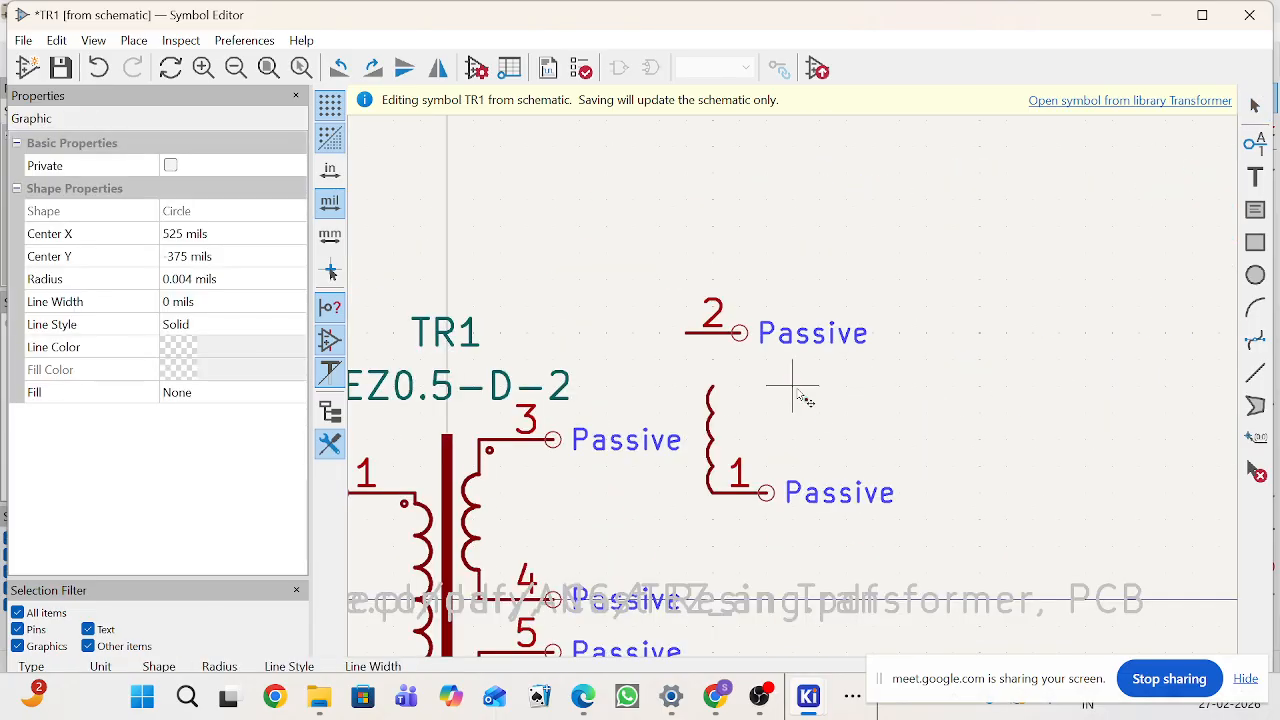
Step: Move pin 2 back onto the winding's top end
left_click(710, 341)
left_click_drag(710, 343, 775, 400)
scroll(783, 372, "up", 4)
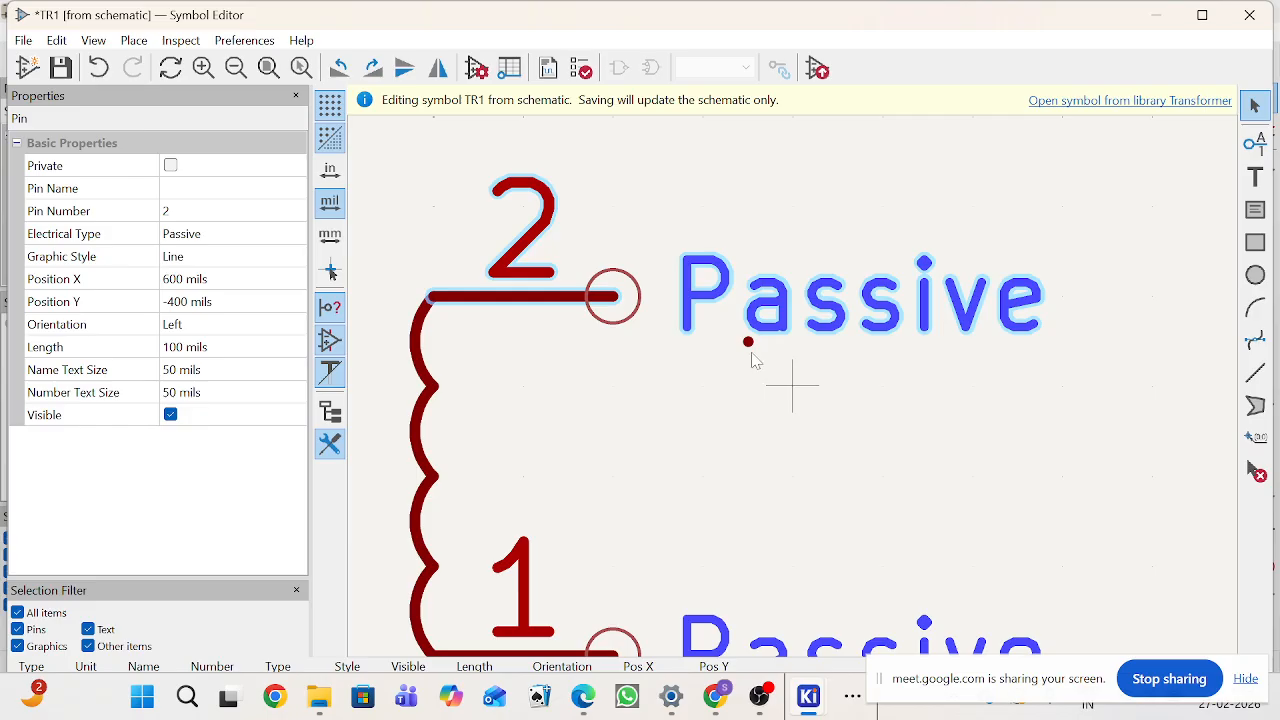
Step: Move the polarity dot further to the right of the winding
left_click(750, 346)
left_click_drag(750, 346, 822, 398)
scroll(986, 456, "down", 4)
scroll(808, 396, "up", 5)
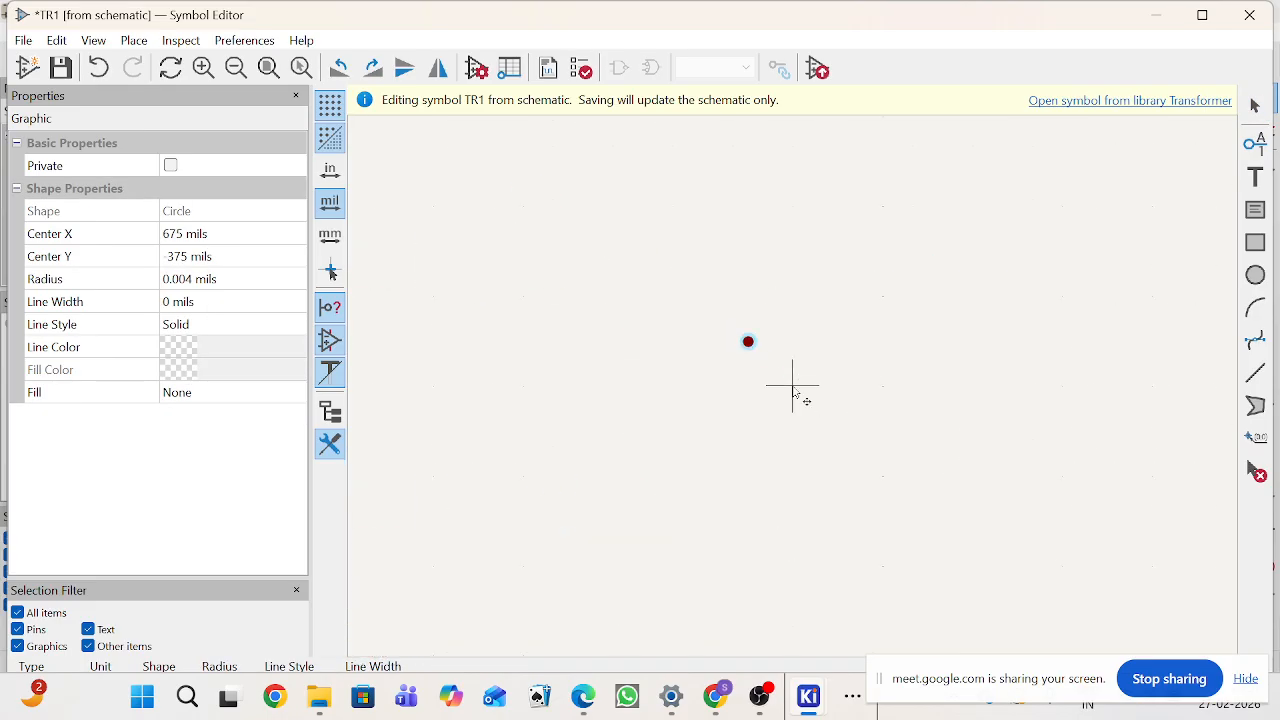
Step: Resize the dot into a circle of 50 mils radius beside the winding
left_click(787, 388)
scroll(795, 393, "up", 4)
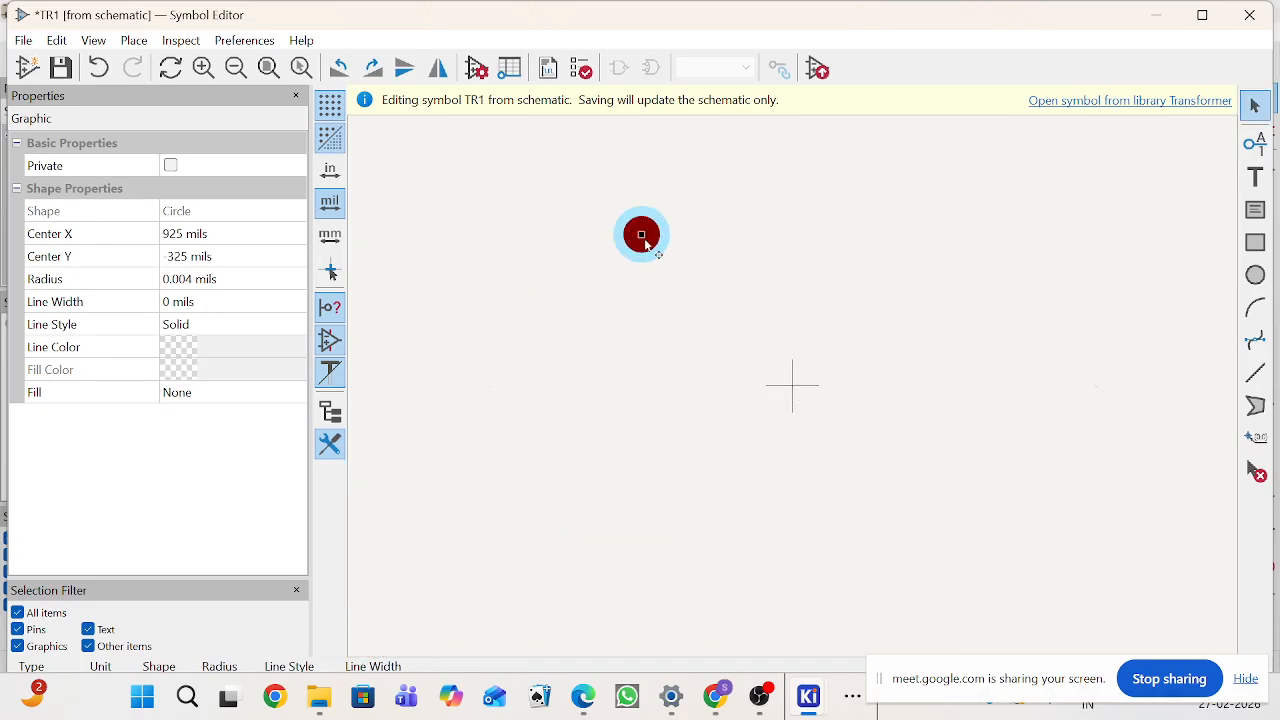
left_click_drag(641, 241, 668, 305)
scroll(835, 360, "down", 3)
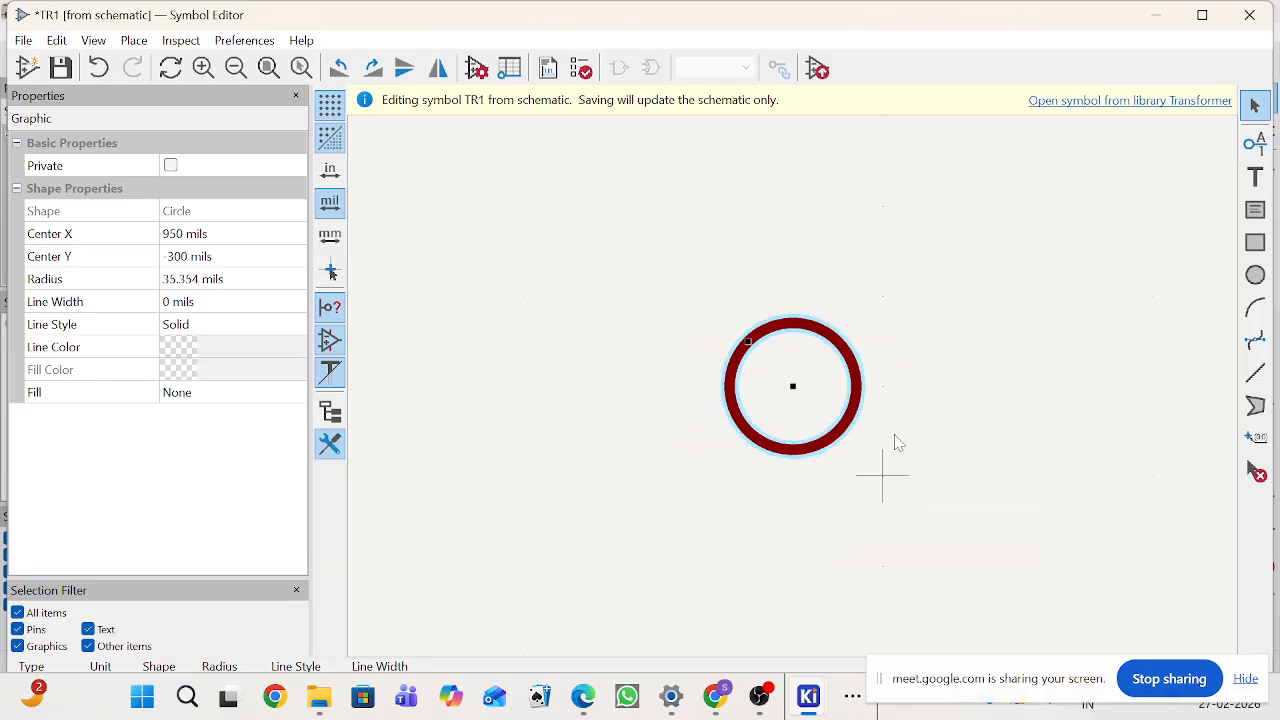
left_click(928, 460)
left_click(843, 443)
left_click_drag(748, 342, 762, 362)
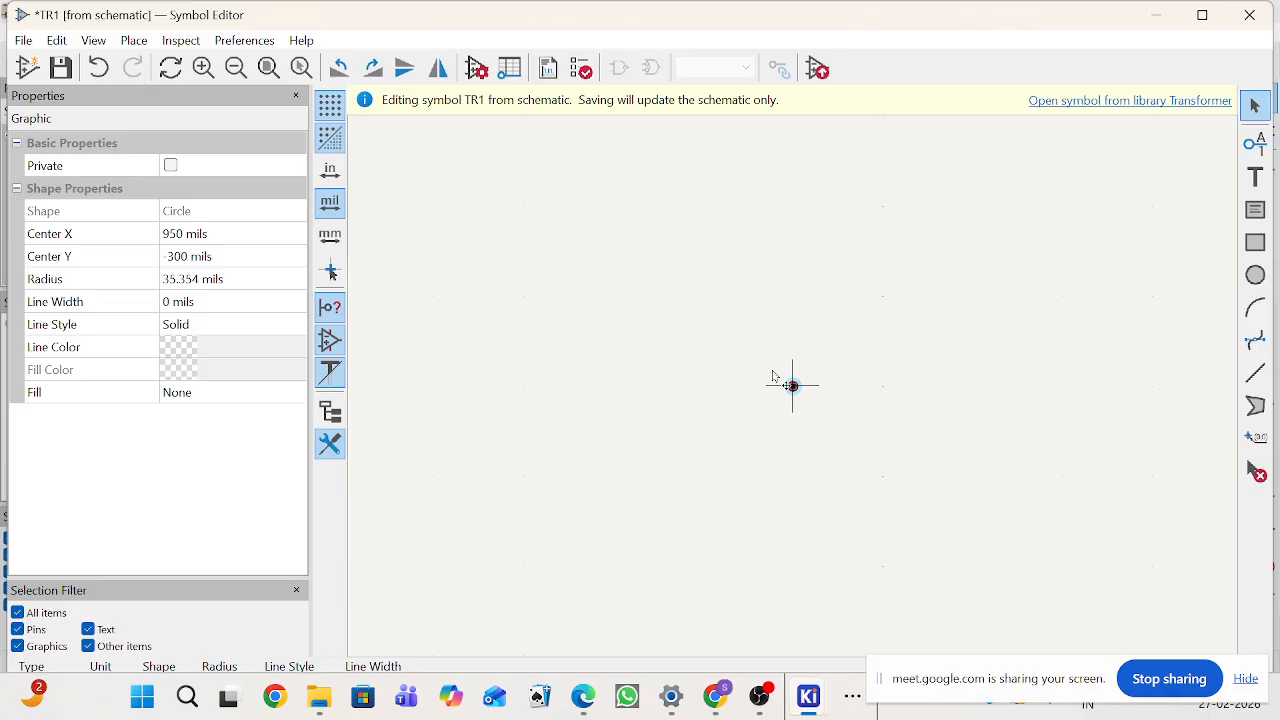
mouse_move(745, 335)
left_mouse_down()
mouse_move(724, 317)
mouse_move(771, 380)
mouse_move(744, 346)
left_mouse_up()
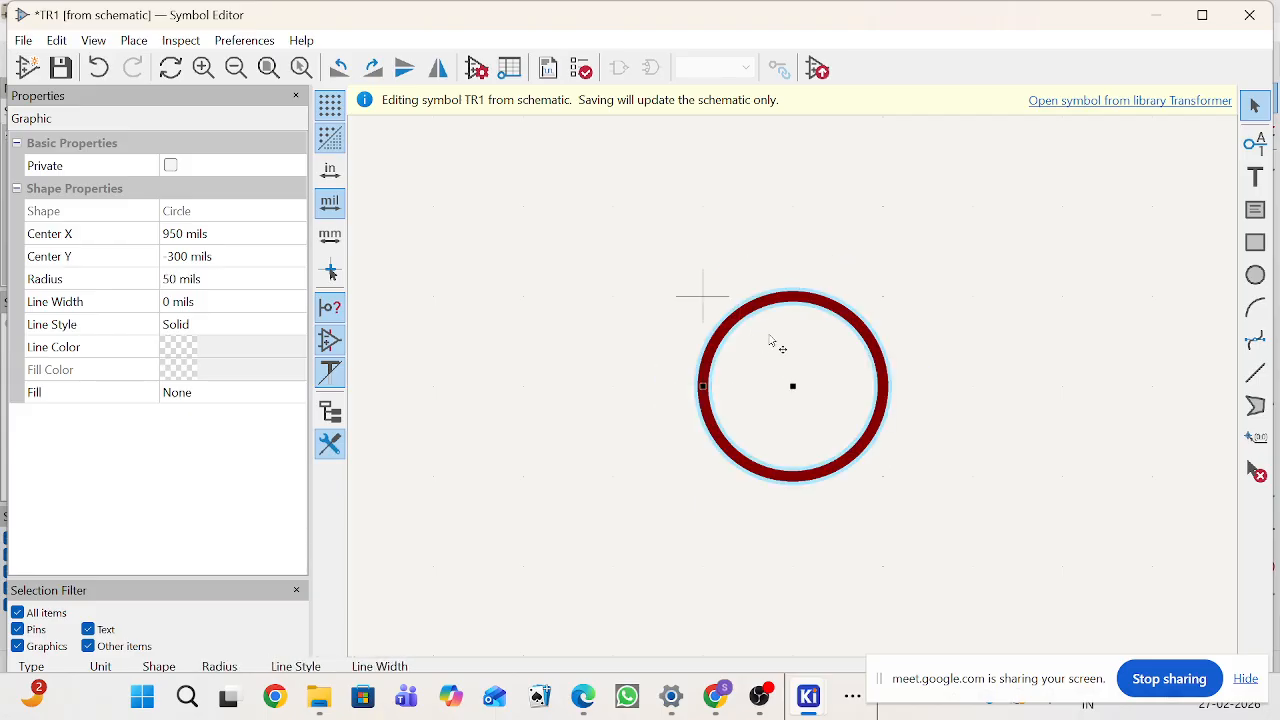
Step: Close the symbol editor, discarding the changes to TR1
scroll(945, 428, "down", 3)
scroll(745, 386, "down", 2)
scroll(606, 359, "down", 2)
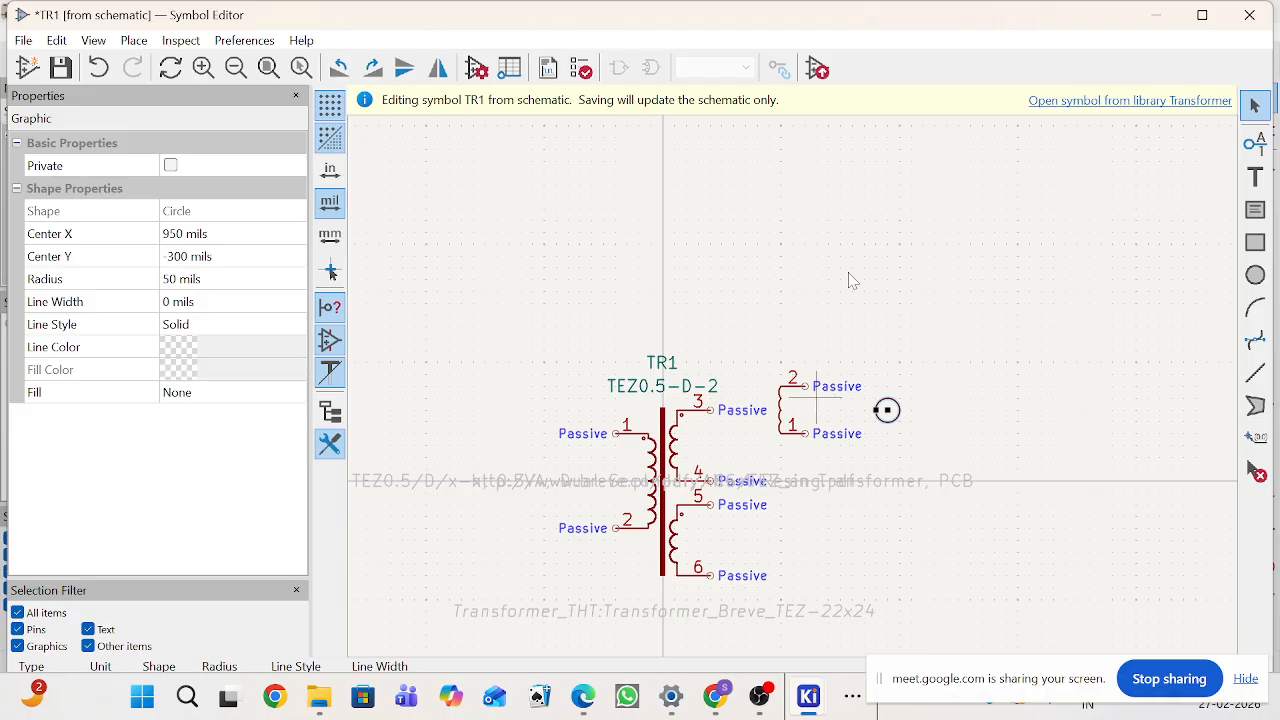
left_click(1247, 17)
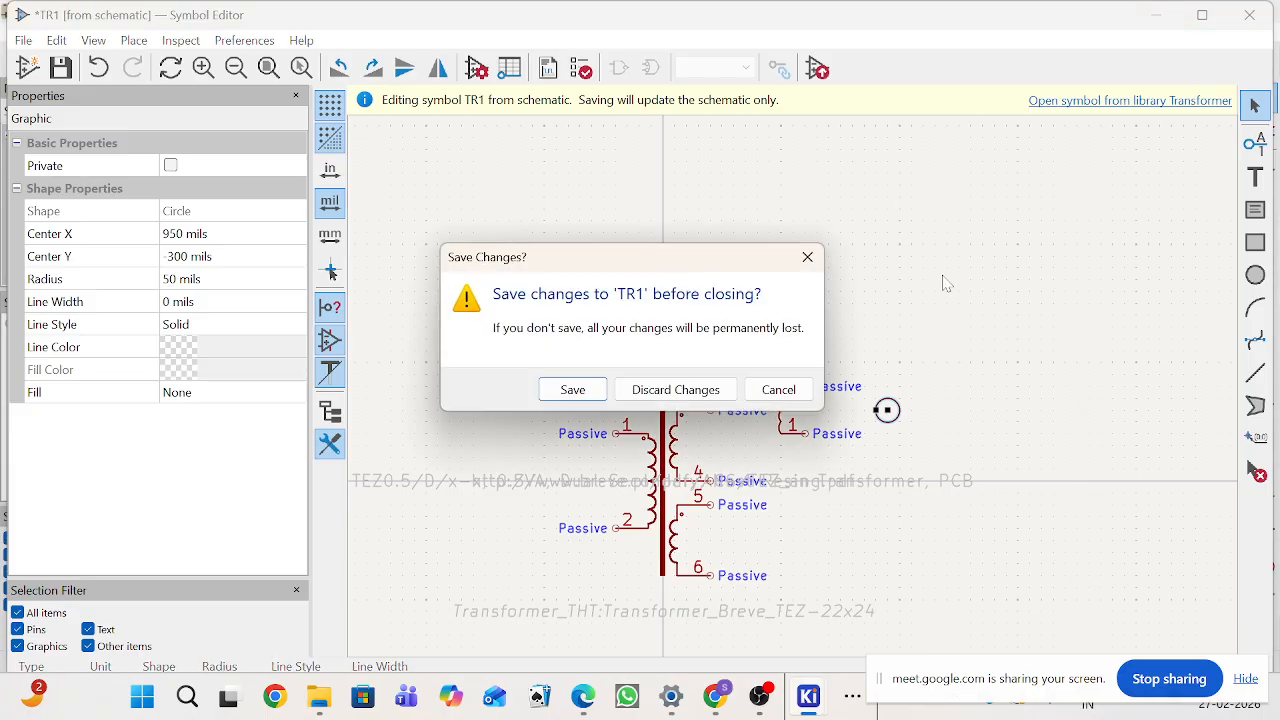
left_click(674, 389)
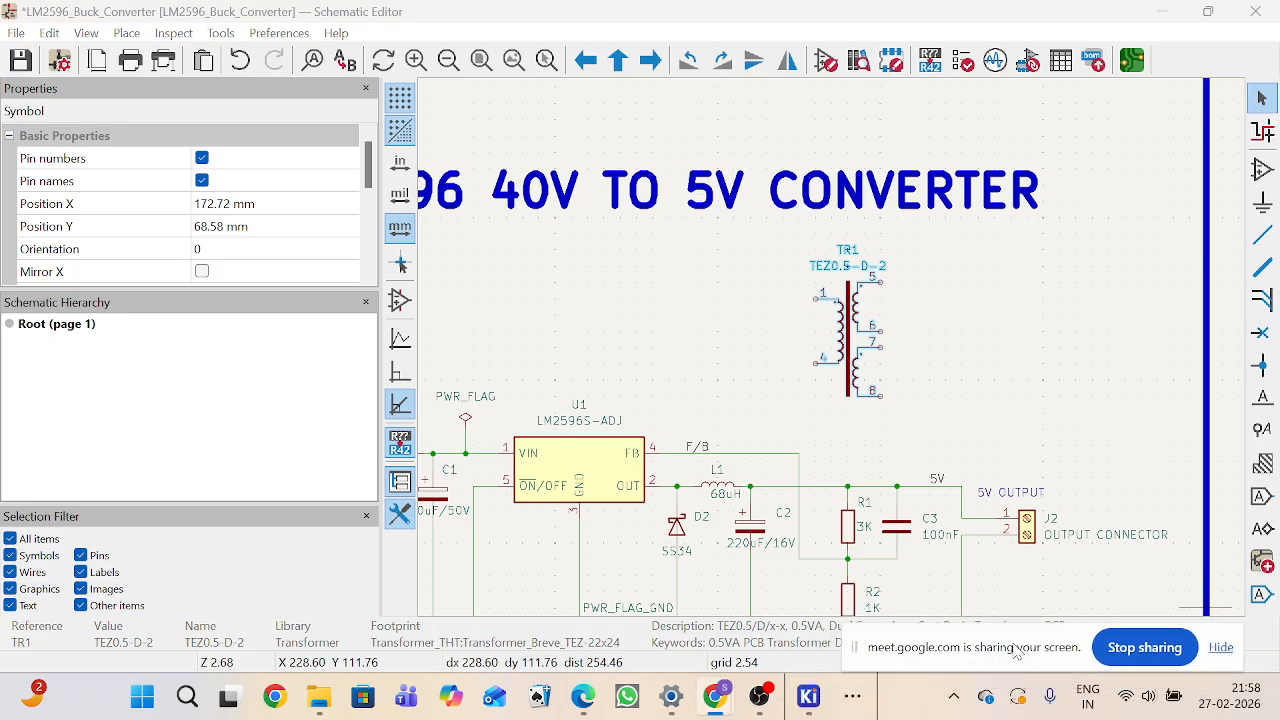
mouse_move(716, 697)
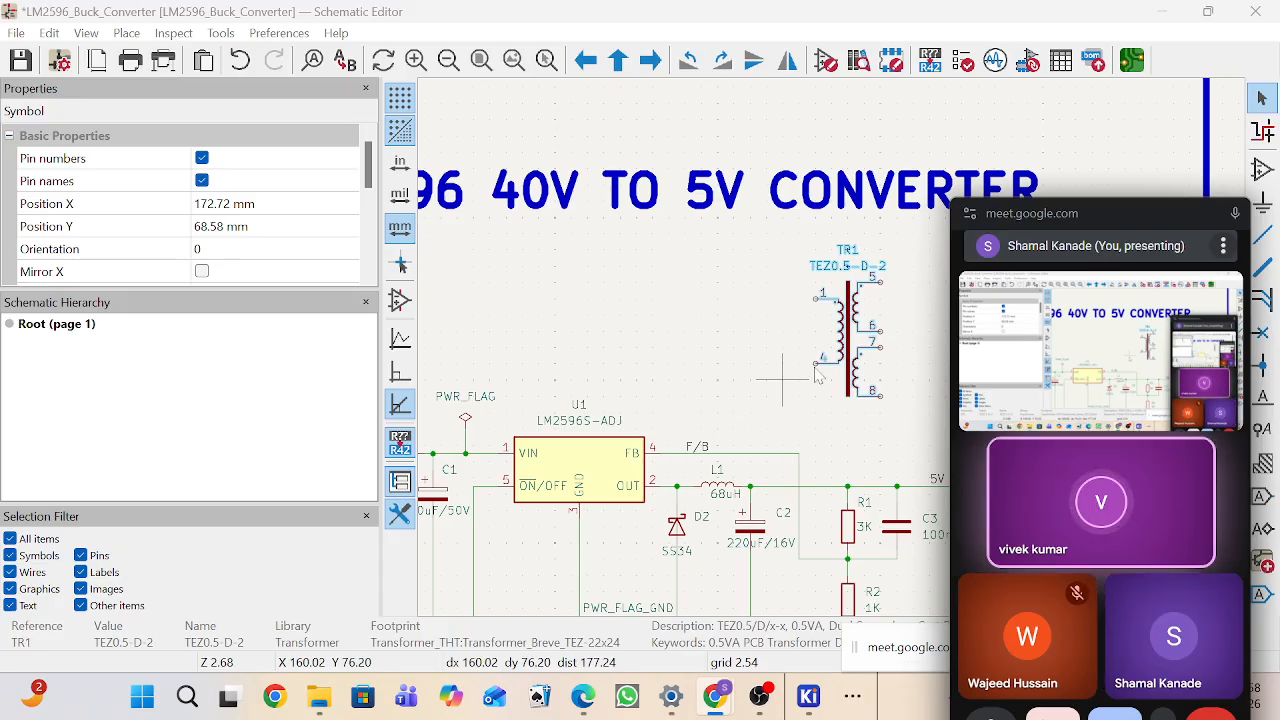
left_click_drag(1090, 212, 1174, 182)
scroll(846, 366, "down", 3)
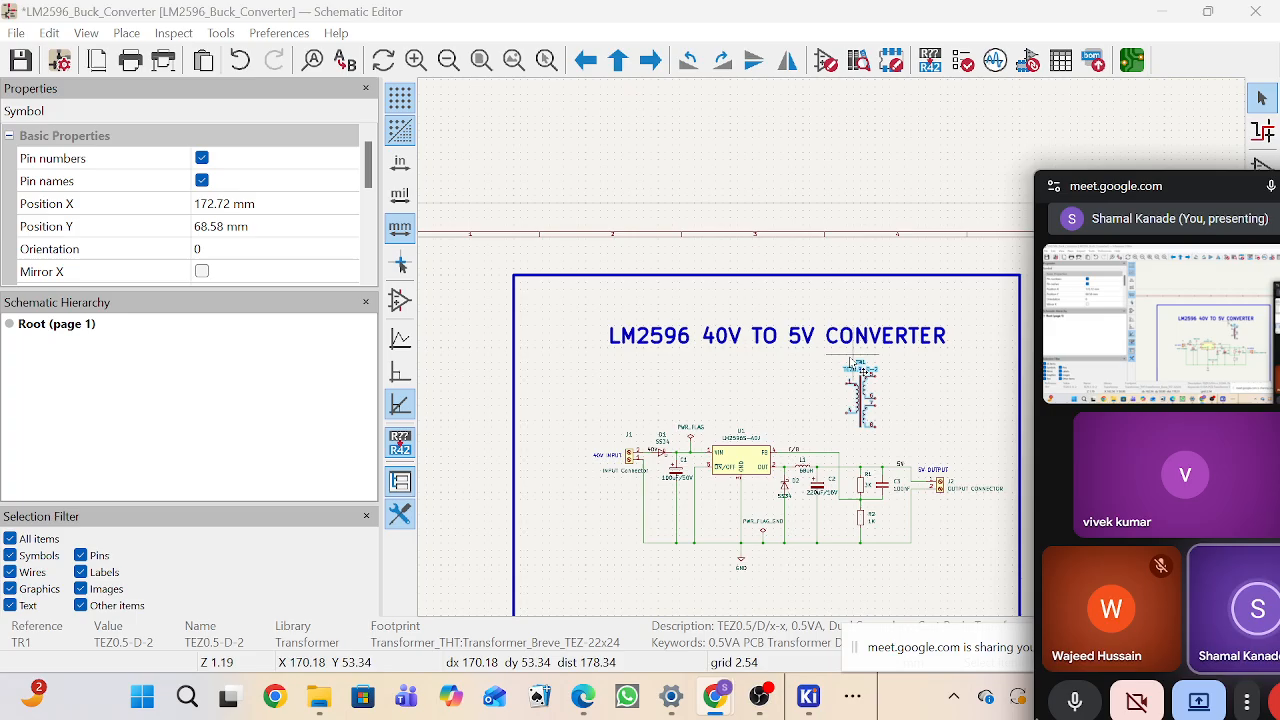
scroll(846, 366, "down", 4)
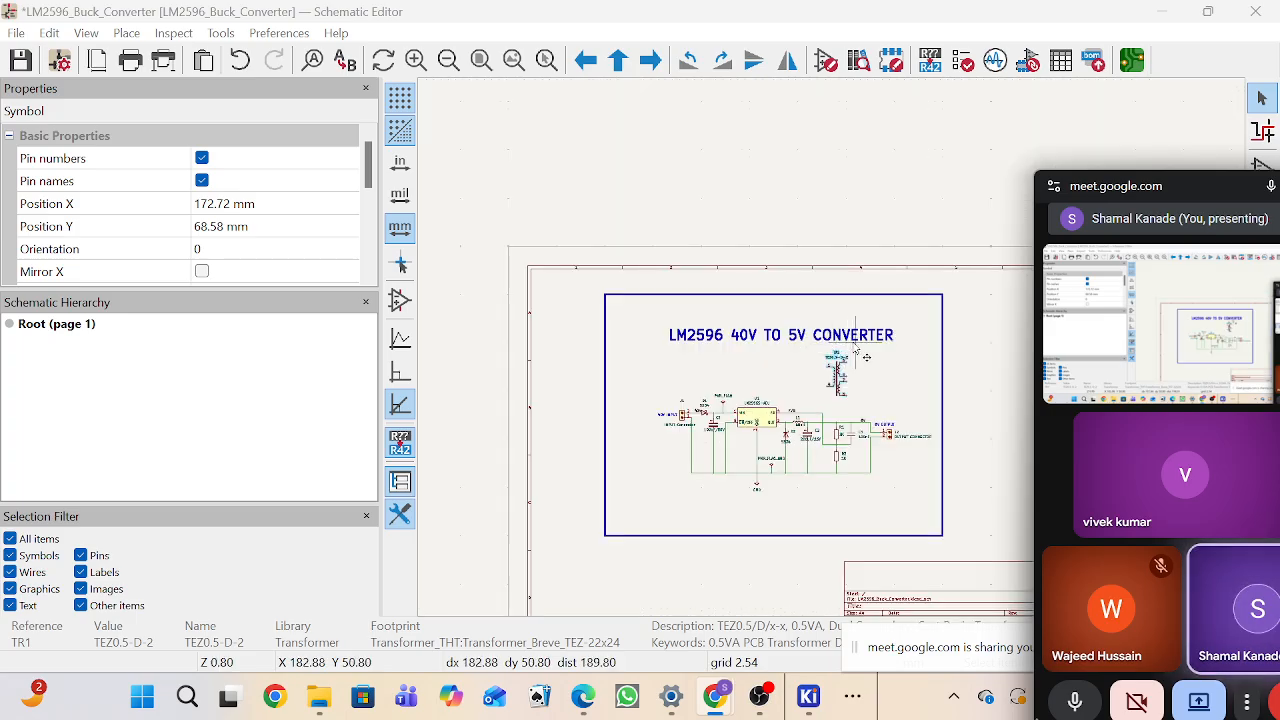
scroll(838, 356, "up", 4)
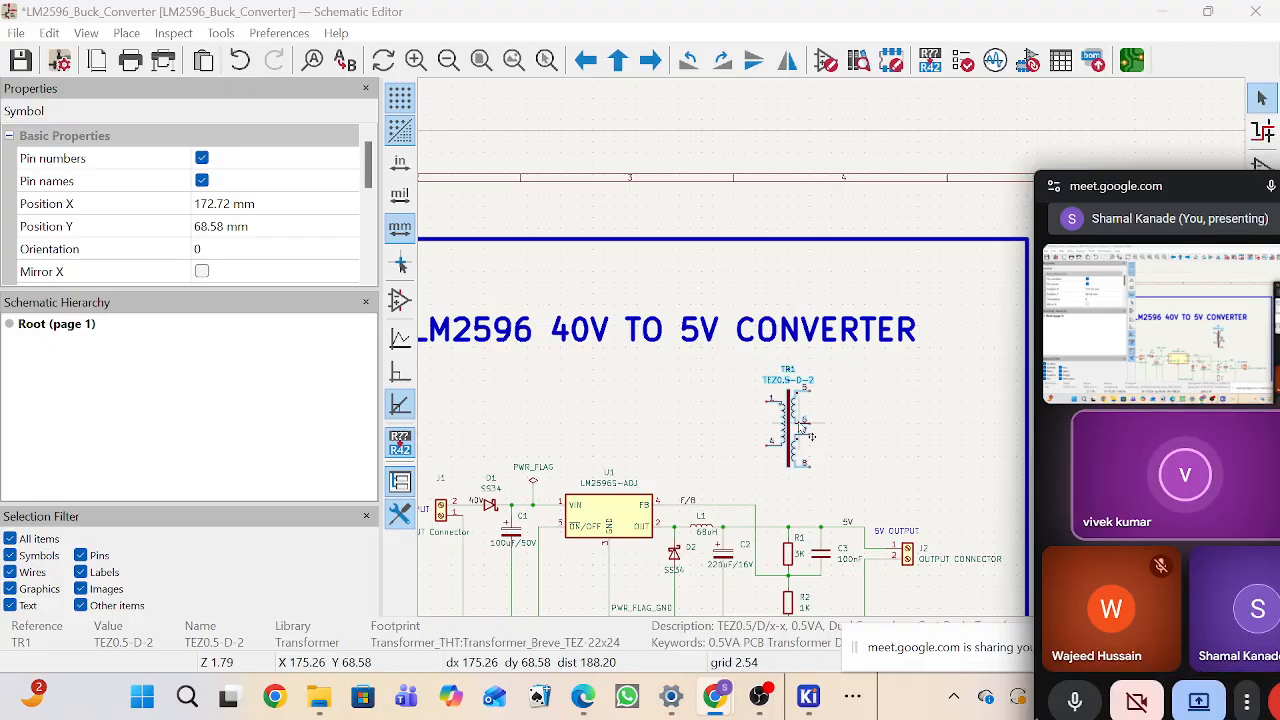
Step: Save the schematic
left_click_drag(720, 368, 868, 500)
left_click(517, 360)
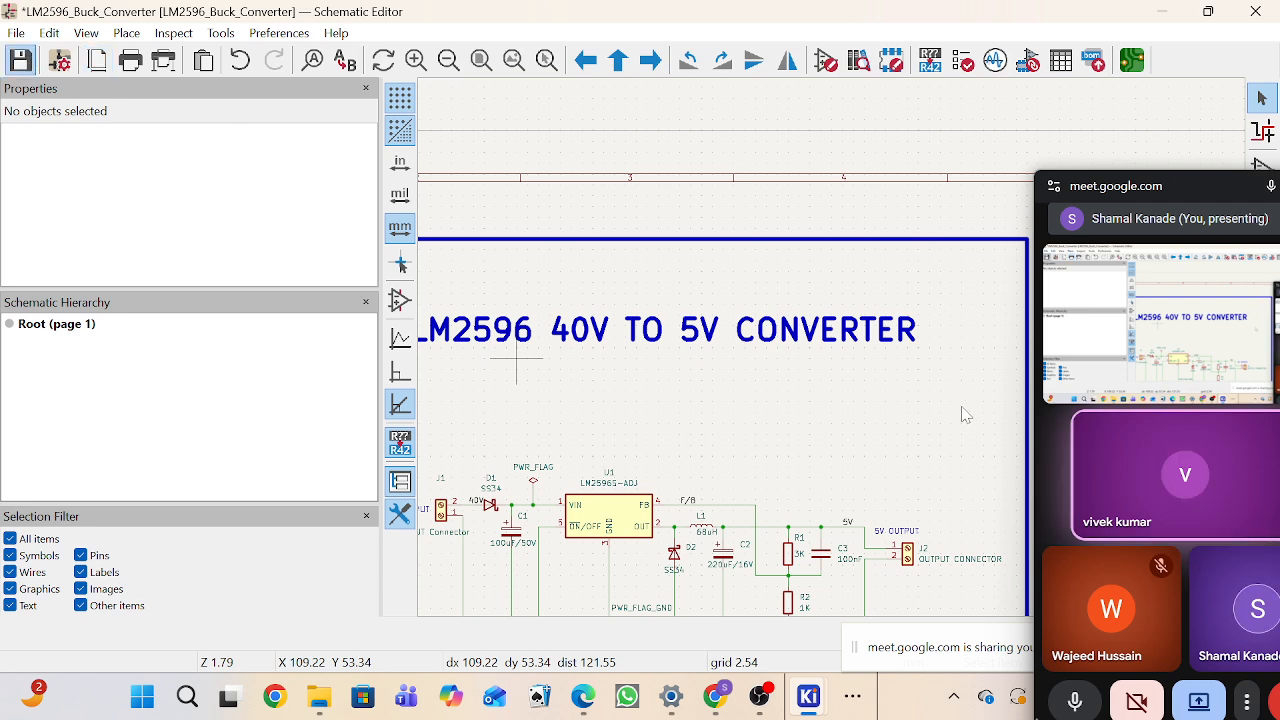
key("ctrl+s")
left_click_drag(1191, 189, 1069, 129)
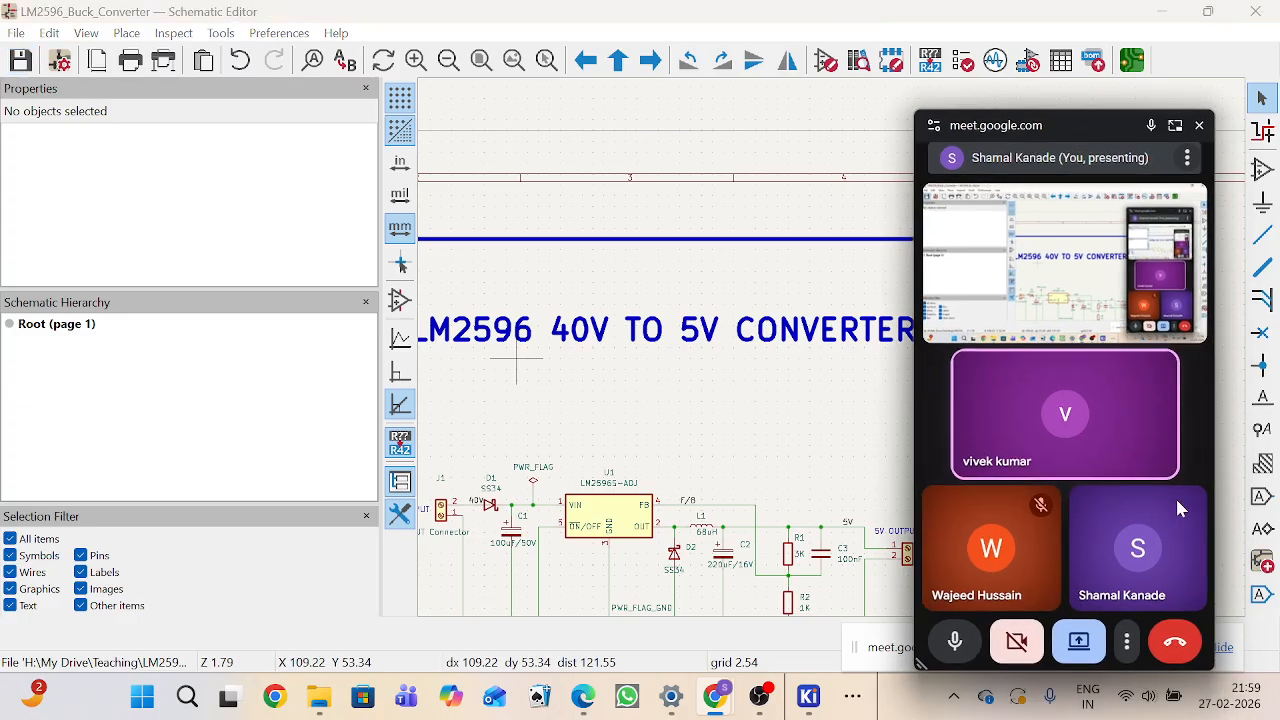